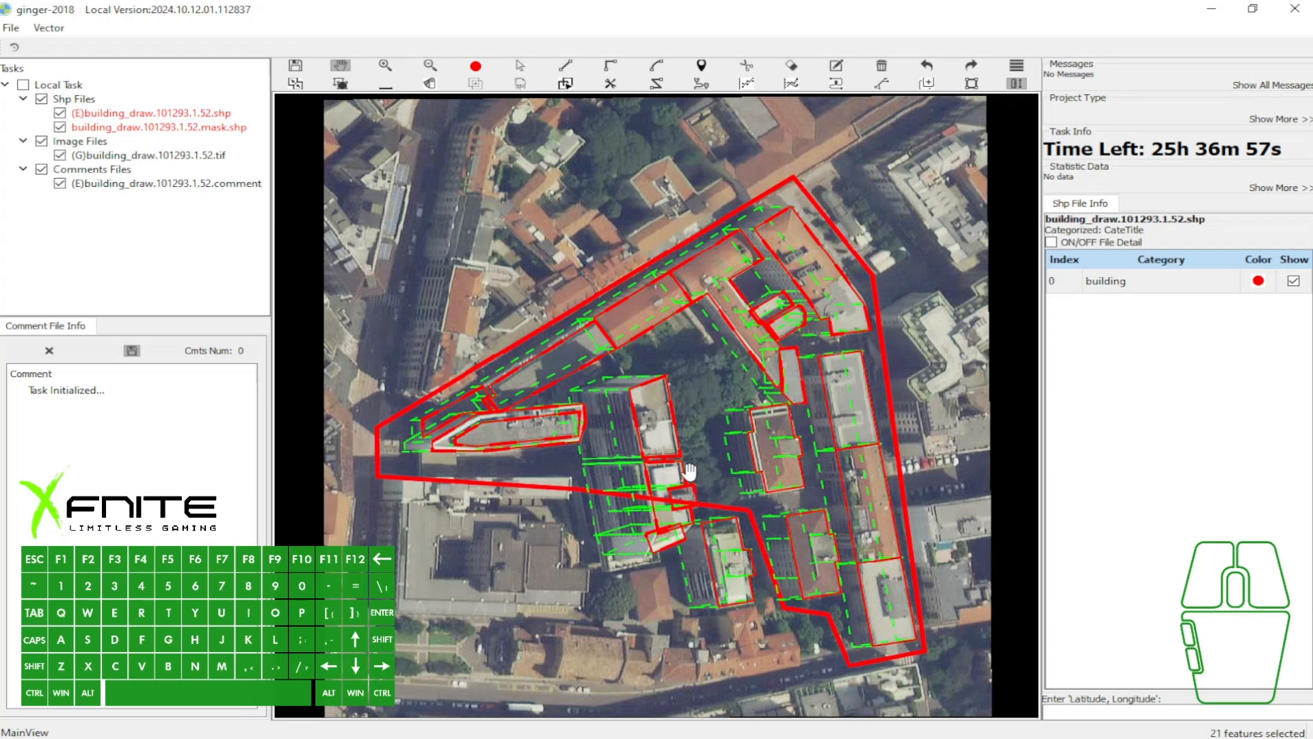
- Capture the toolbar area of the screen, outline the whole toolbar with a red rectangle, and discard the capture
key("Print")
mouse_move(249, 5)
left_mouse_down()
mouse_move(342, 39)
mouse_move(1062, 174)
left_mouse_up()
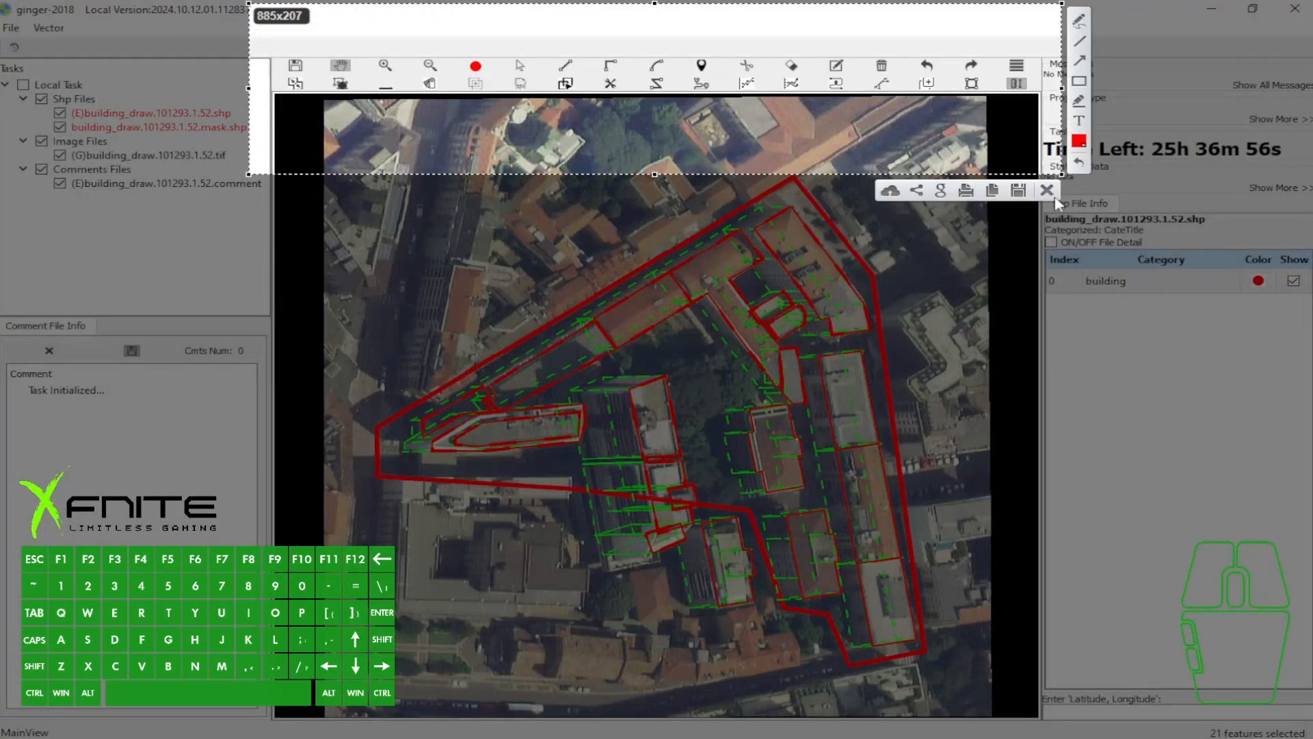
left_click(1079, 83)
mouse_move(264, 39)
left_mouse_down()
mouse_move(1130, 102)
mouse_move(1041, 118)
left_mouse_up()
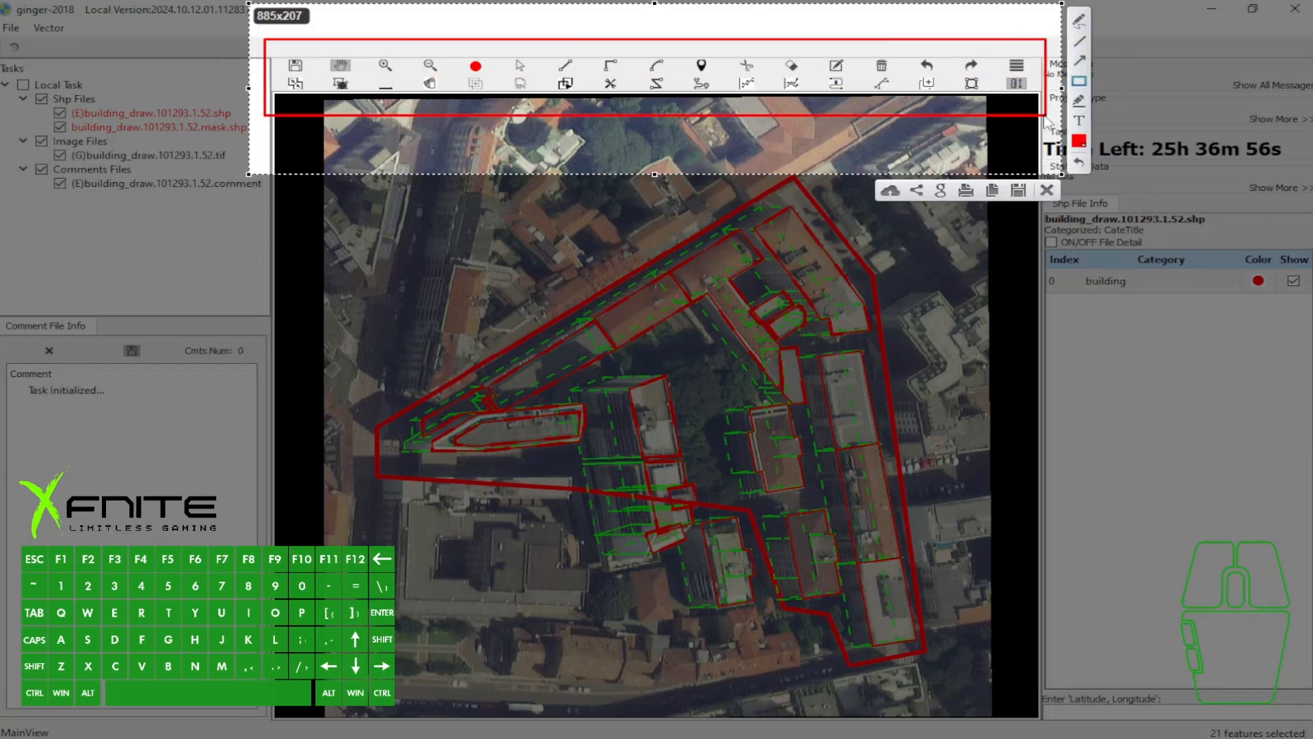
left_click(1049, 191)
left_click_drag(759, 203, 771, 202)
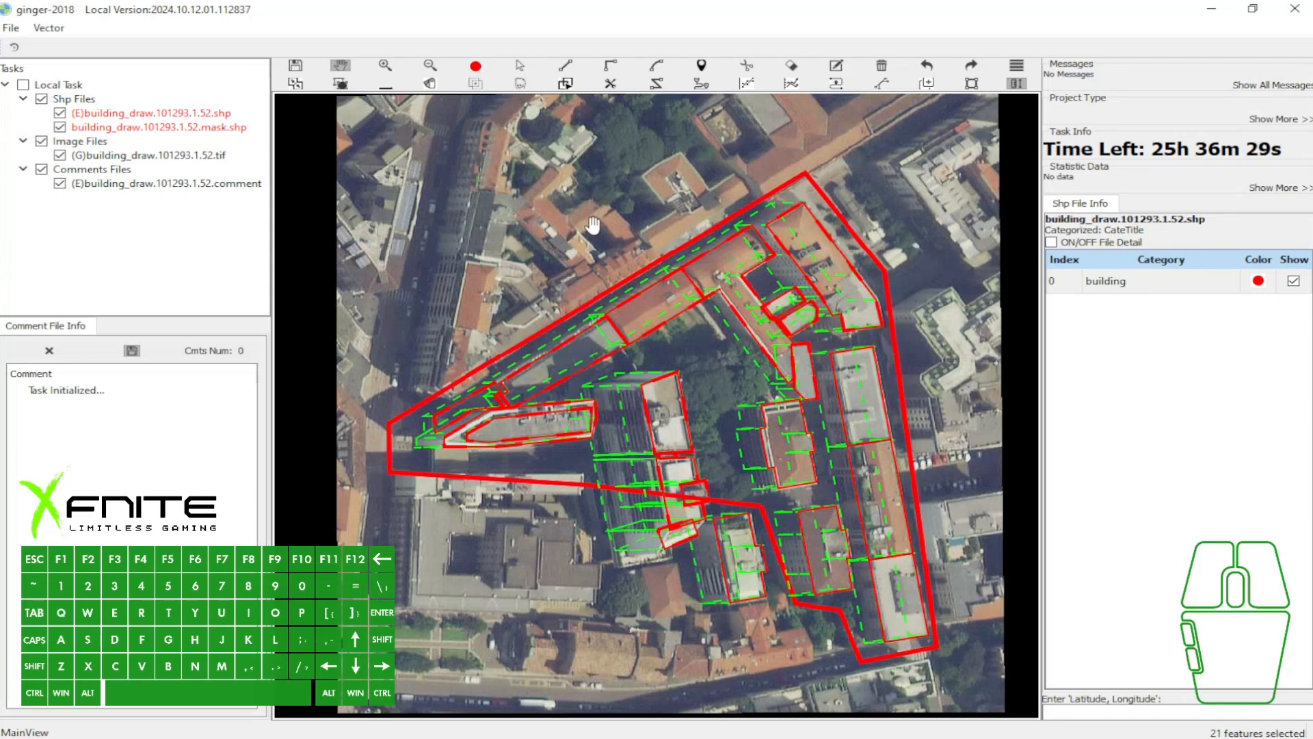
- Switch to the browser showing the ginger-2018 reference image, capture the area around its download and upload icons, mark it, and discard the capture
mouse_move(432, 705)
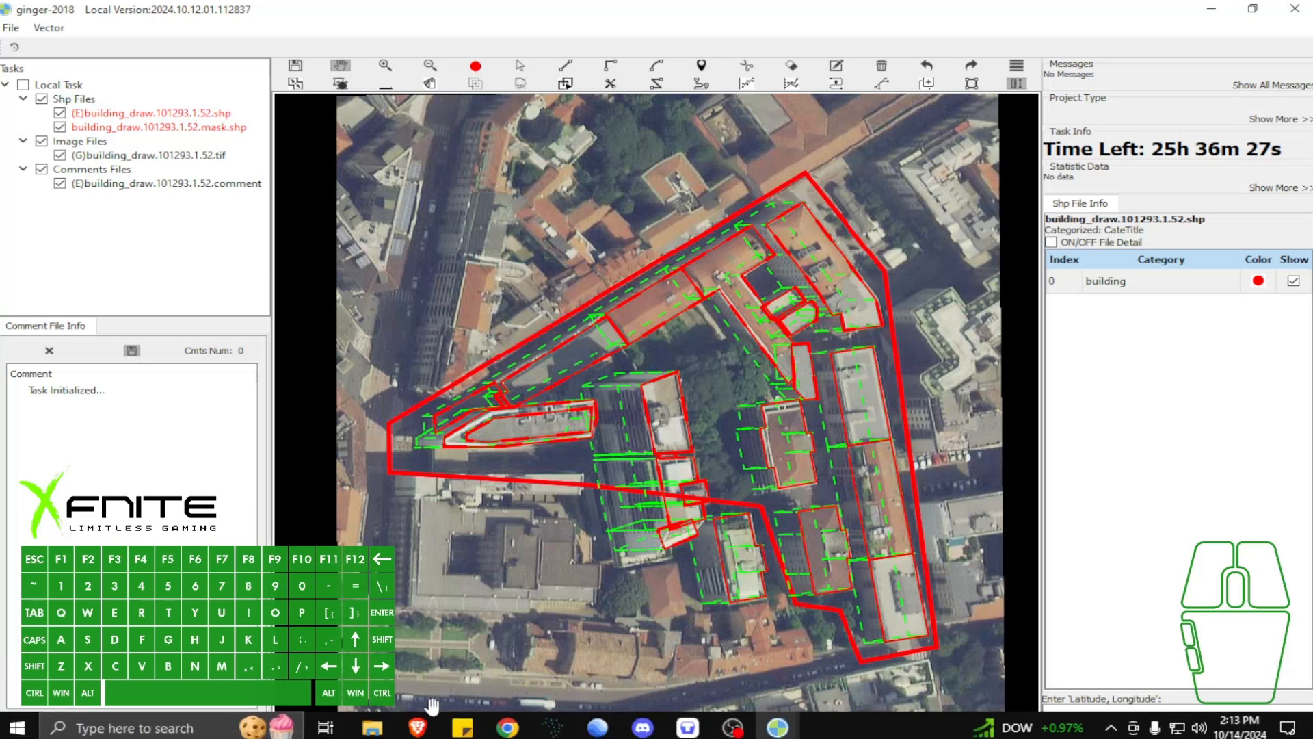
left_click(417, 726)
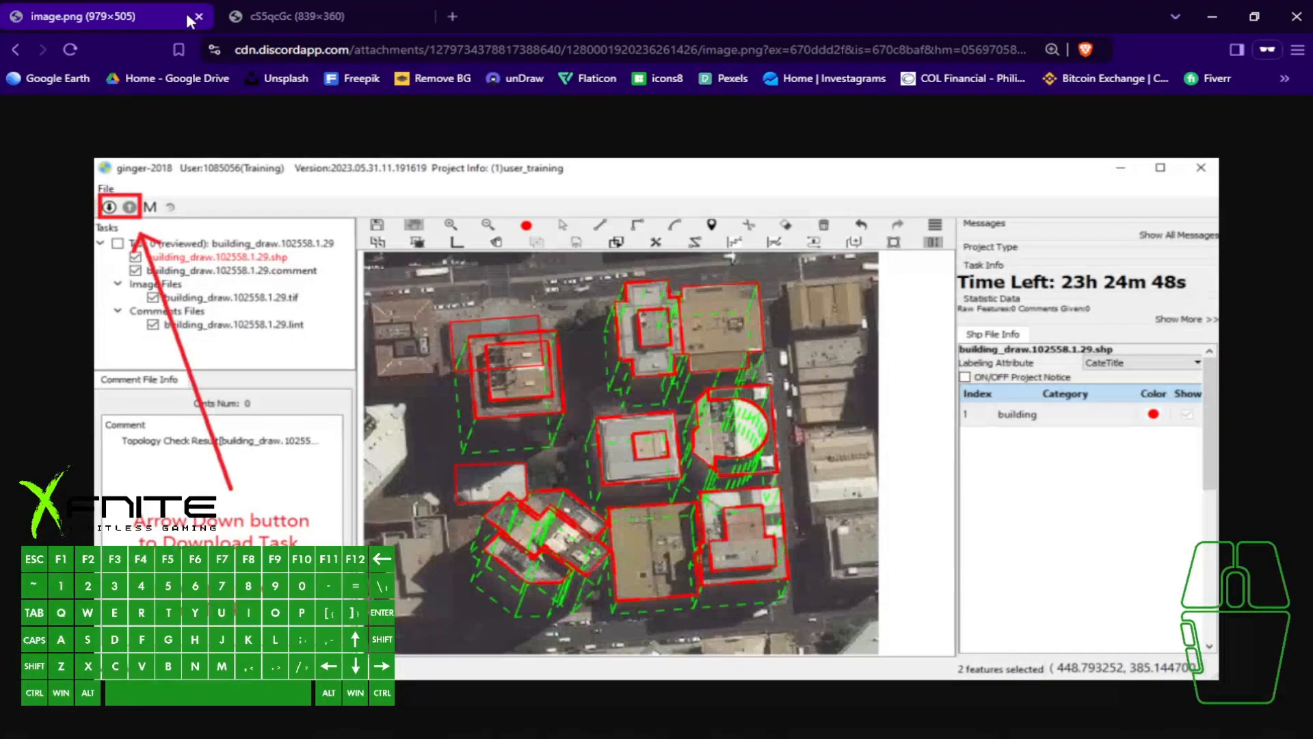
key("Print")
left_click_drag(41, 120, 411, 351)
mouse_move(132, 169)
left_mouse_down()
mouse_move(115, 189)
mouse_move(196, 170)
mouse_move(159, 202)
left_mouse_up()
left_click(397, 368)
- Capture the caption area of the reference image, underline the instruction text with straight lines, and discard the capture
key("Print")
left_click_drag(78, 436, 520, 655)
left_click(537, 525)
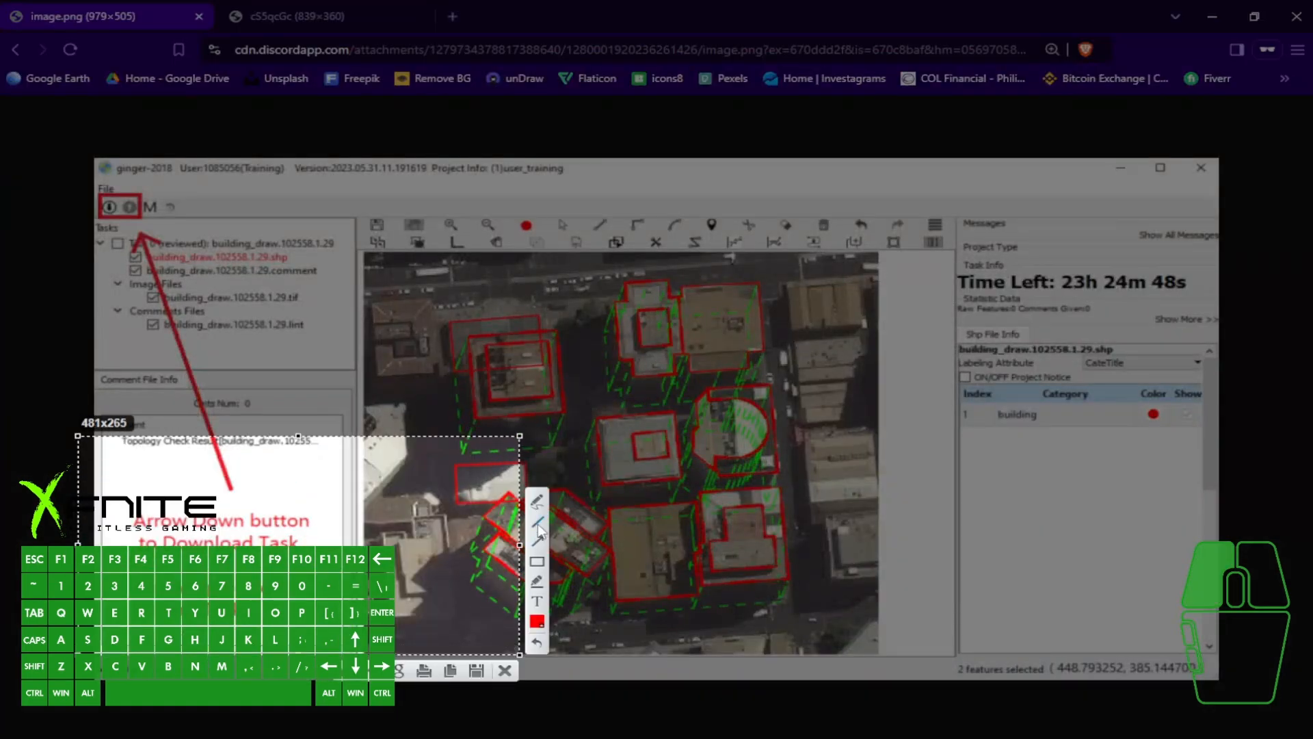
left_click_drag(139, 555, 299, 555)
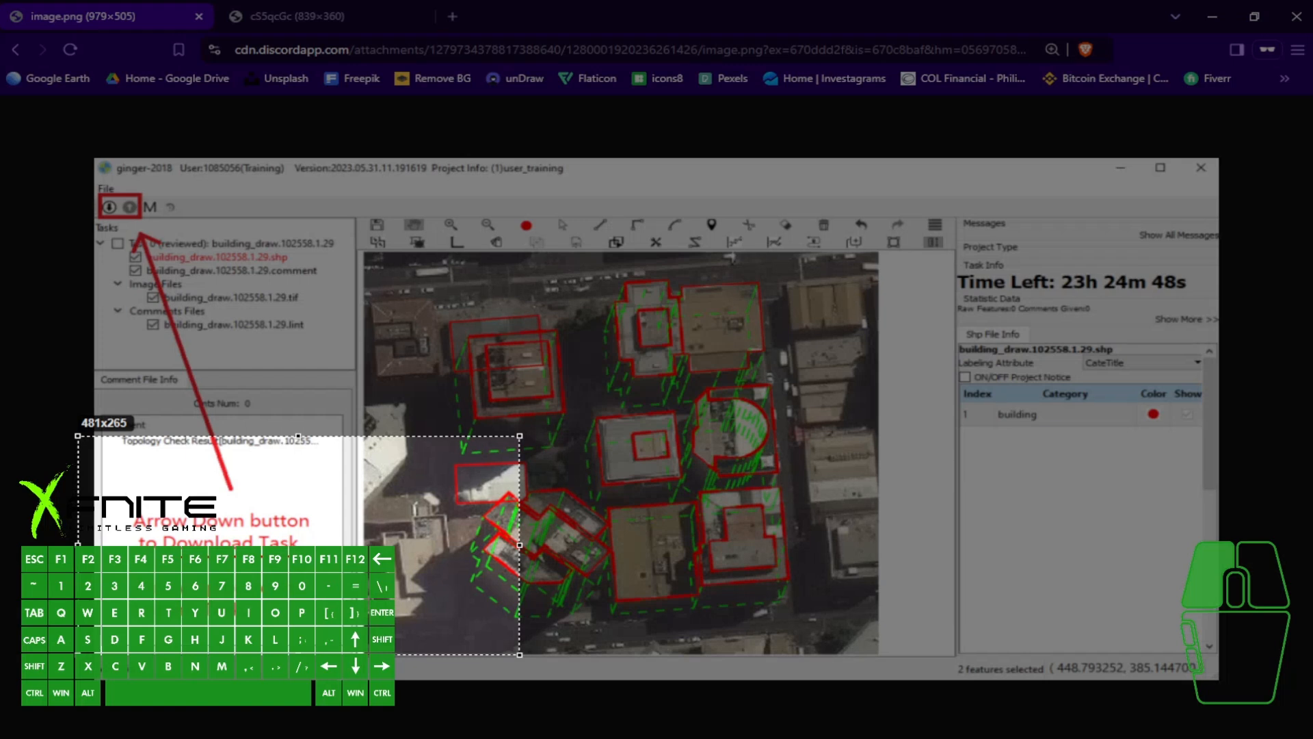
left_click_drag(139, 235, 138, 233)
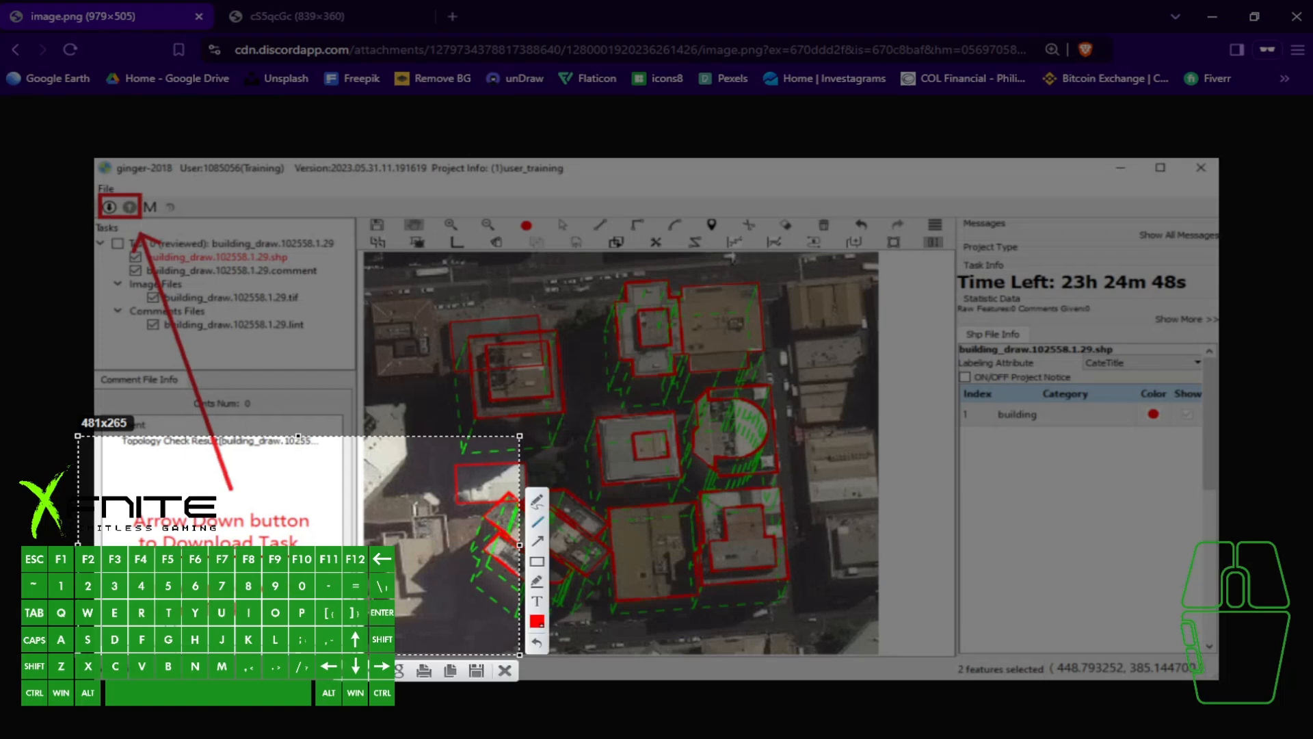
left_click_drag(130, 622, 254, 623)
left_click(503, 672)
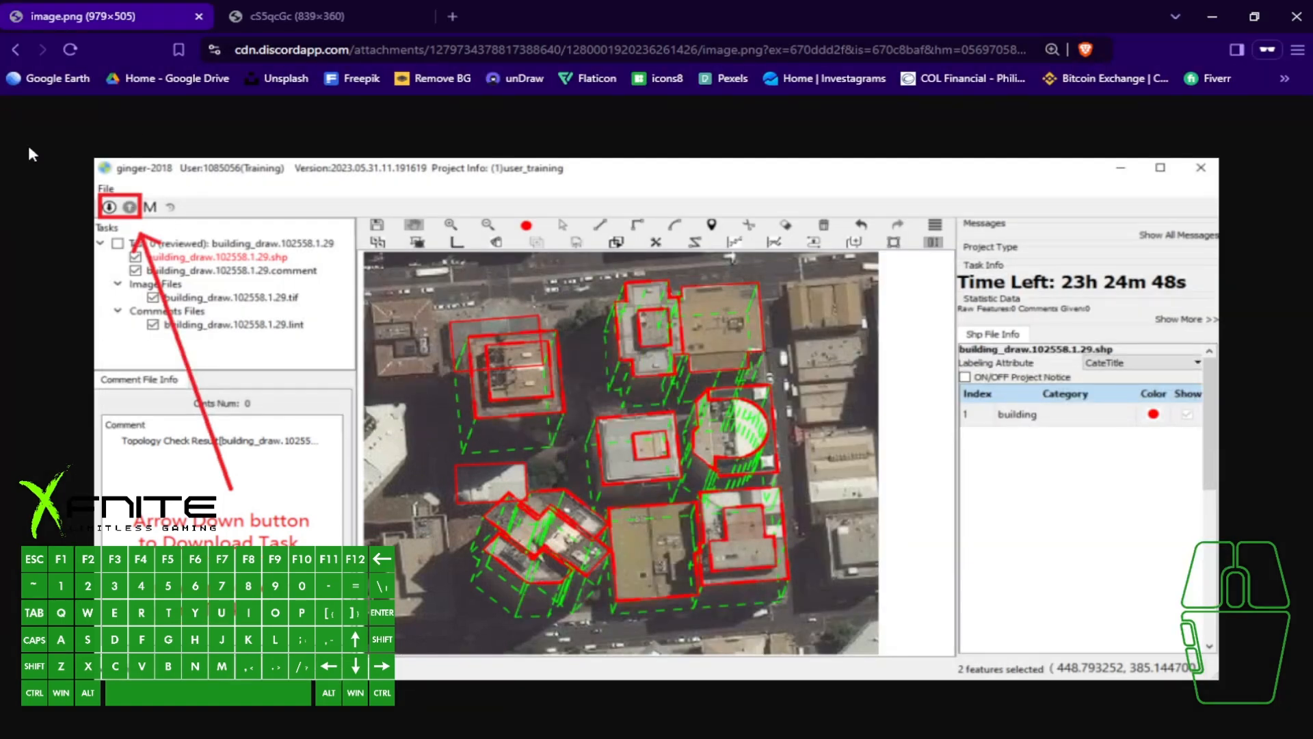
- Capture the reference image's task list and map area and place the text label "CTRL D" above the "Arrow Down button to Download Task" caption
key("Print")
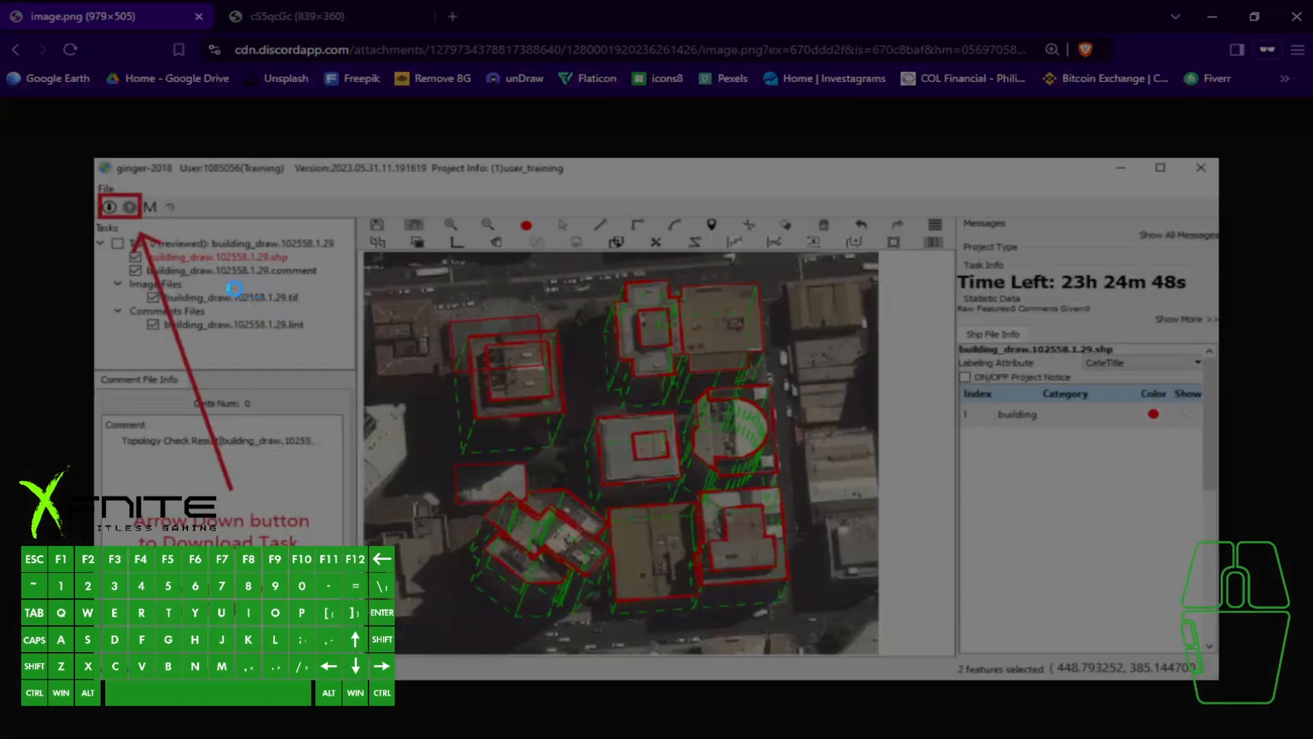
left_click_drag(44, 138, 704, 689)
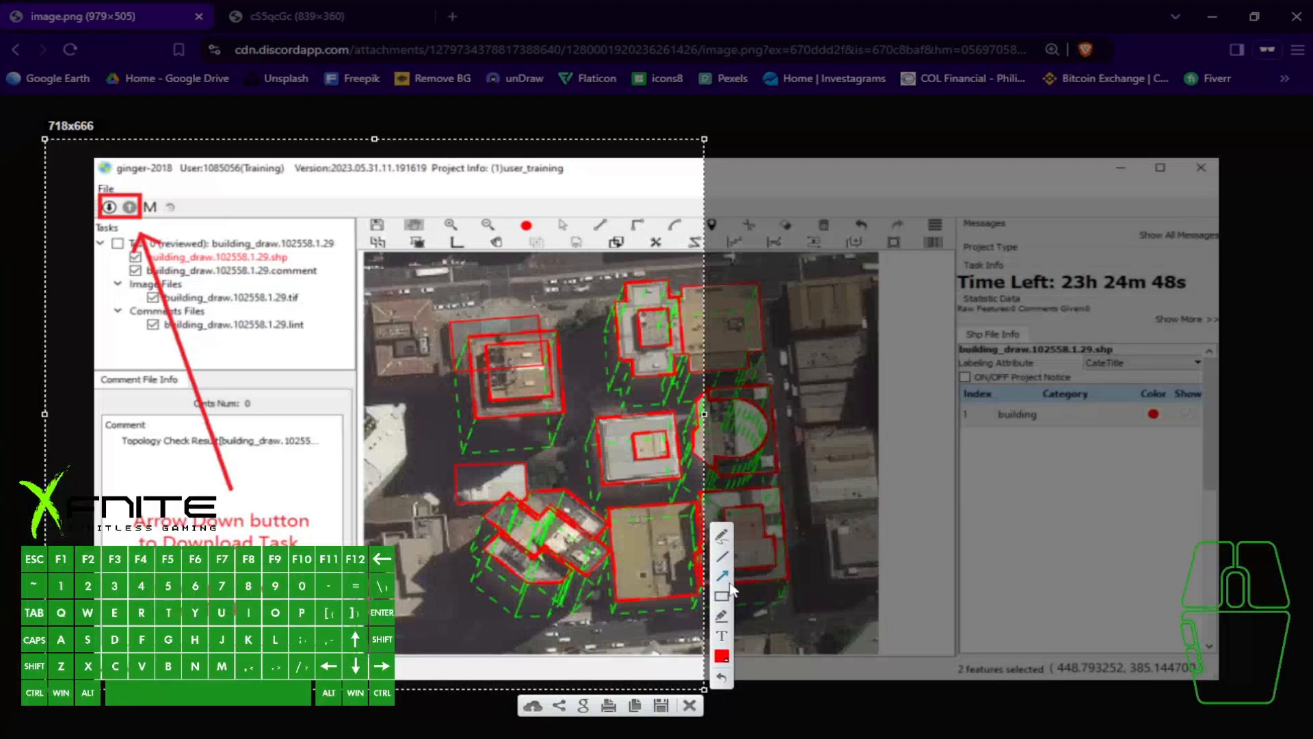
left_click(721, 636)
type("CTRL D")
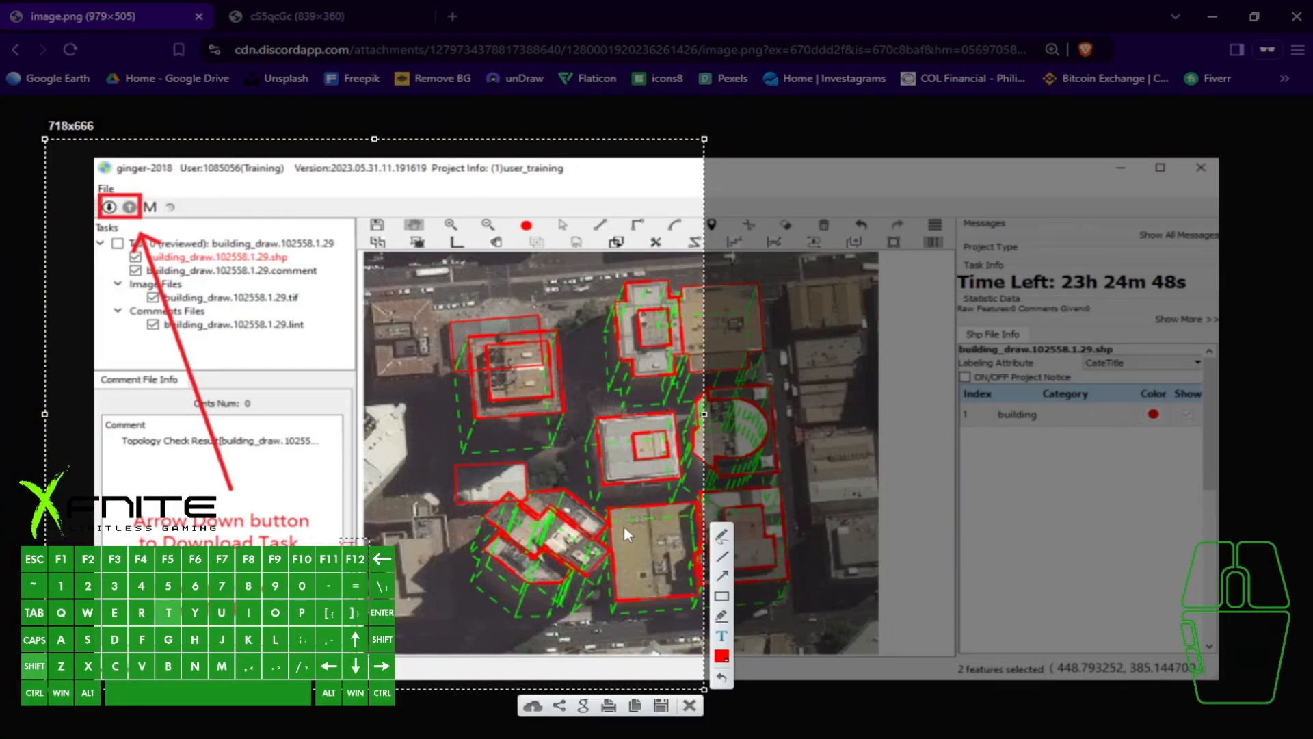
left_click_drag(380, 537, 308, 483)
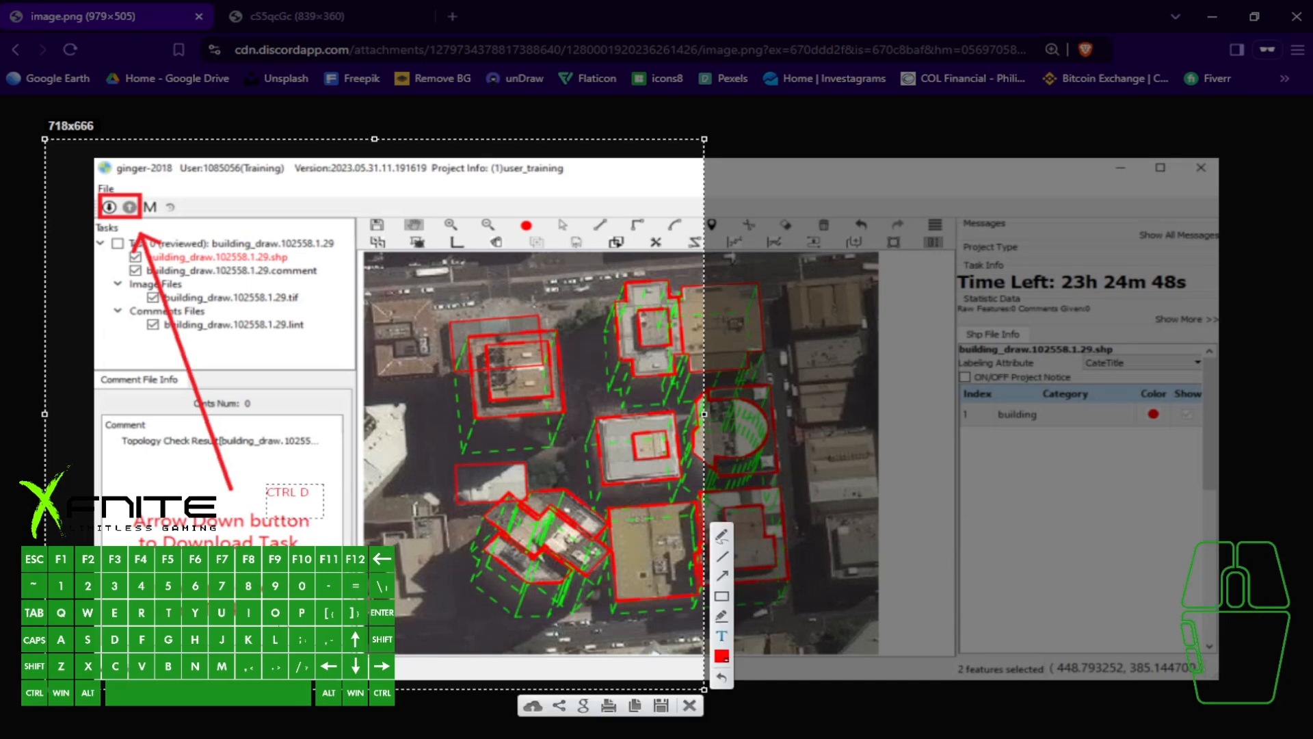
key("shift")
type("CTRL")
left_click(281, 626)
- Add the text label "M = Manual Downloading" beside the M icon in the captured image
left_click(723, 576)
left_click_drag(168, 181, 153, 195)
left_click(244, 205)
type("M = Manual Downloading")
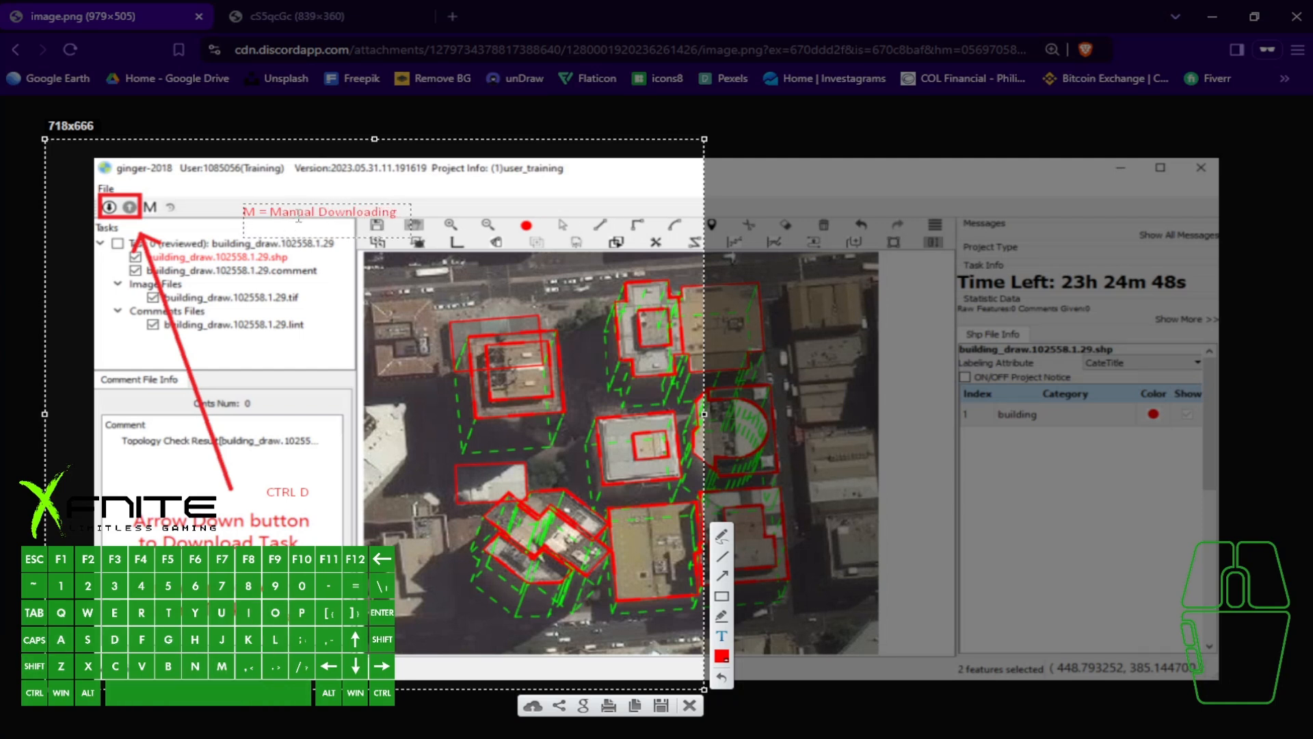
left_click_drag(322, 202, 293, 193)
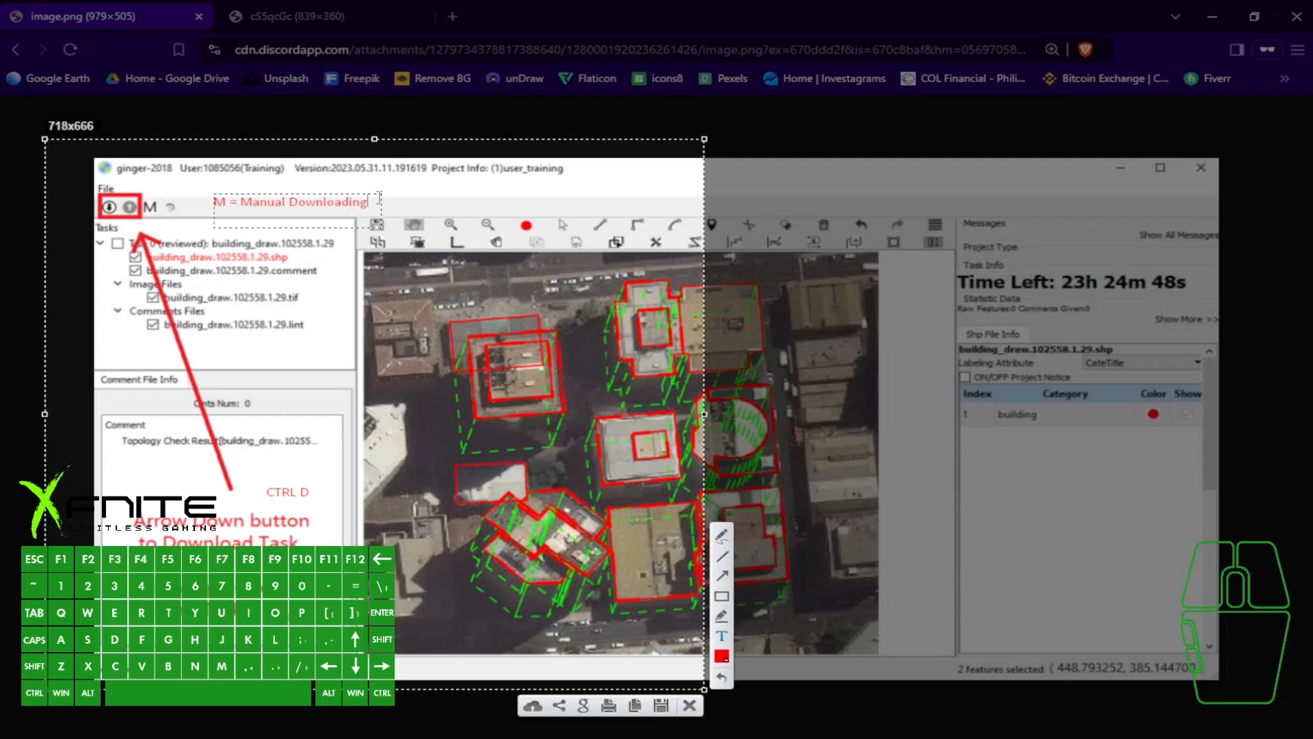
left_click(412, 197)
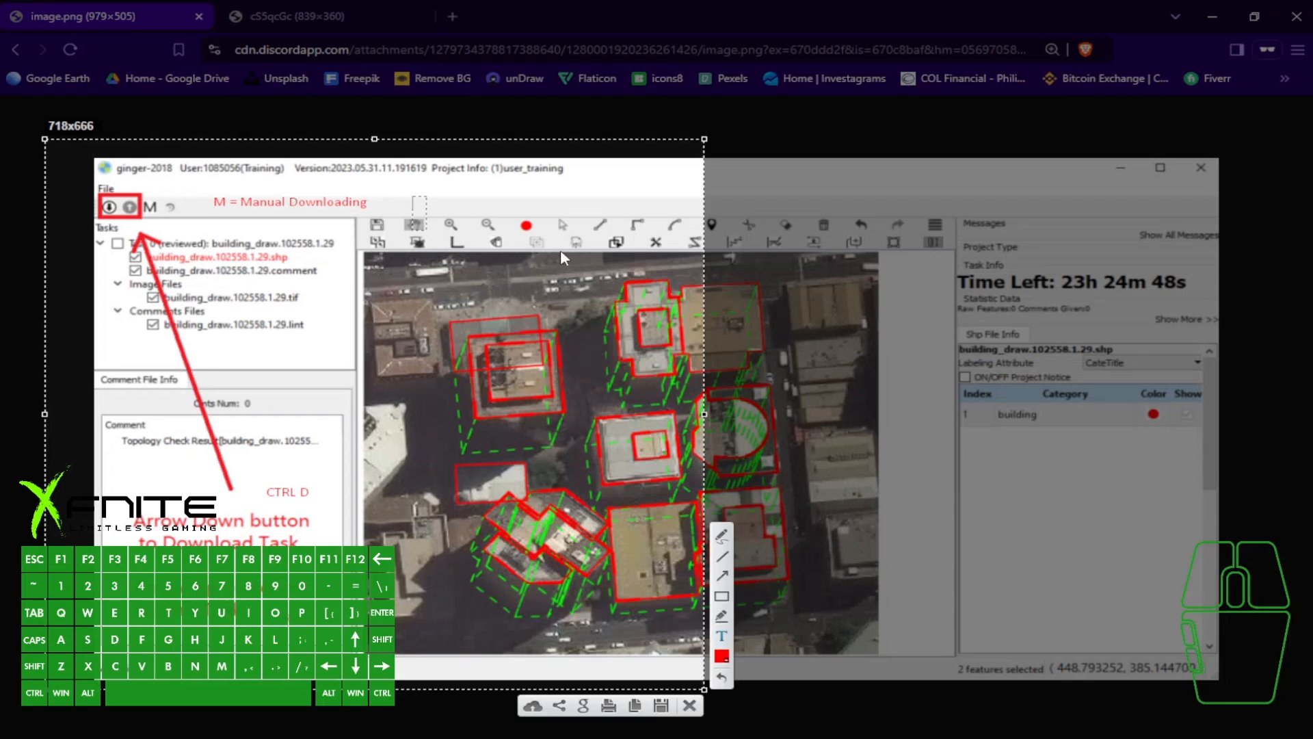
- Draw arrows pointing at the download icon and the CTRL D label, and undo an extra arrow aimed at the M icon
left_click(723, 576)
left_click_drag(114, 281, 114, 227)
left_click_drag(326, 458, 305, 481)
left_click(723, 579)
left_click(722, 577)
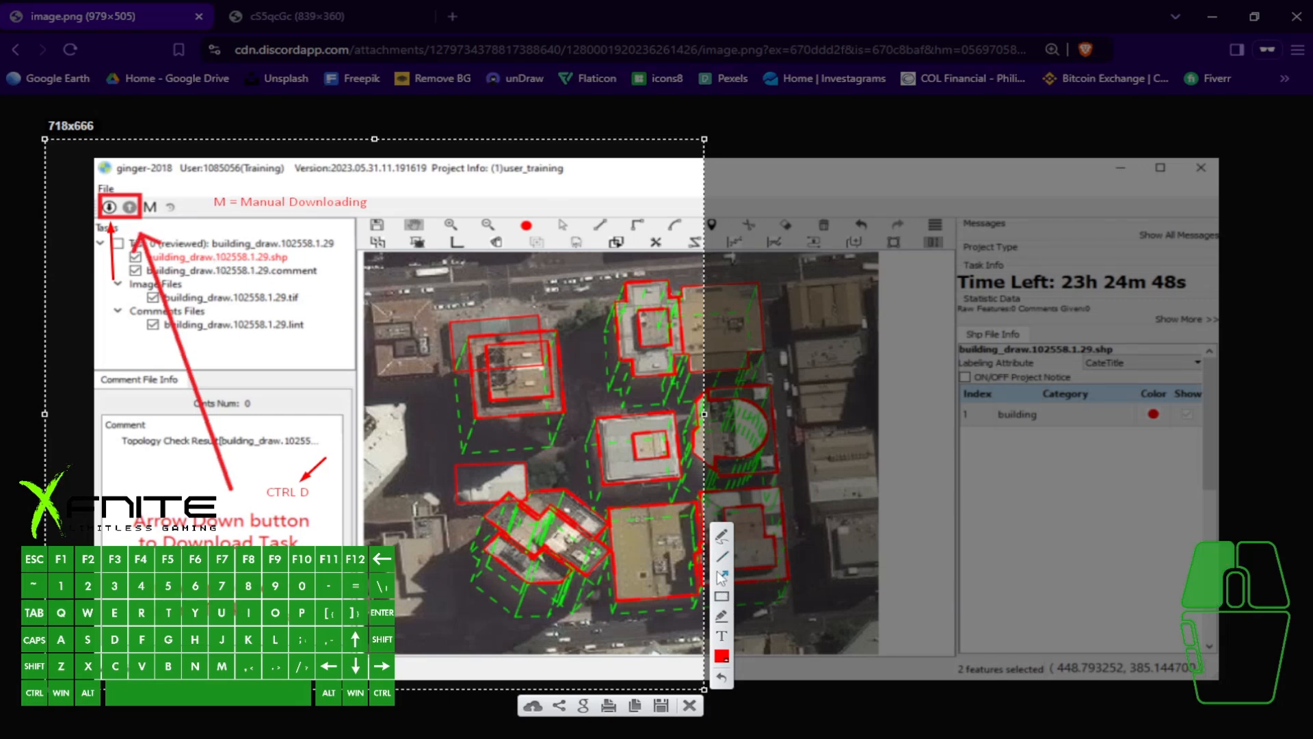
left_click_drag(212, 261, 159, 218)
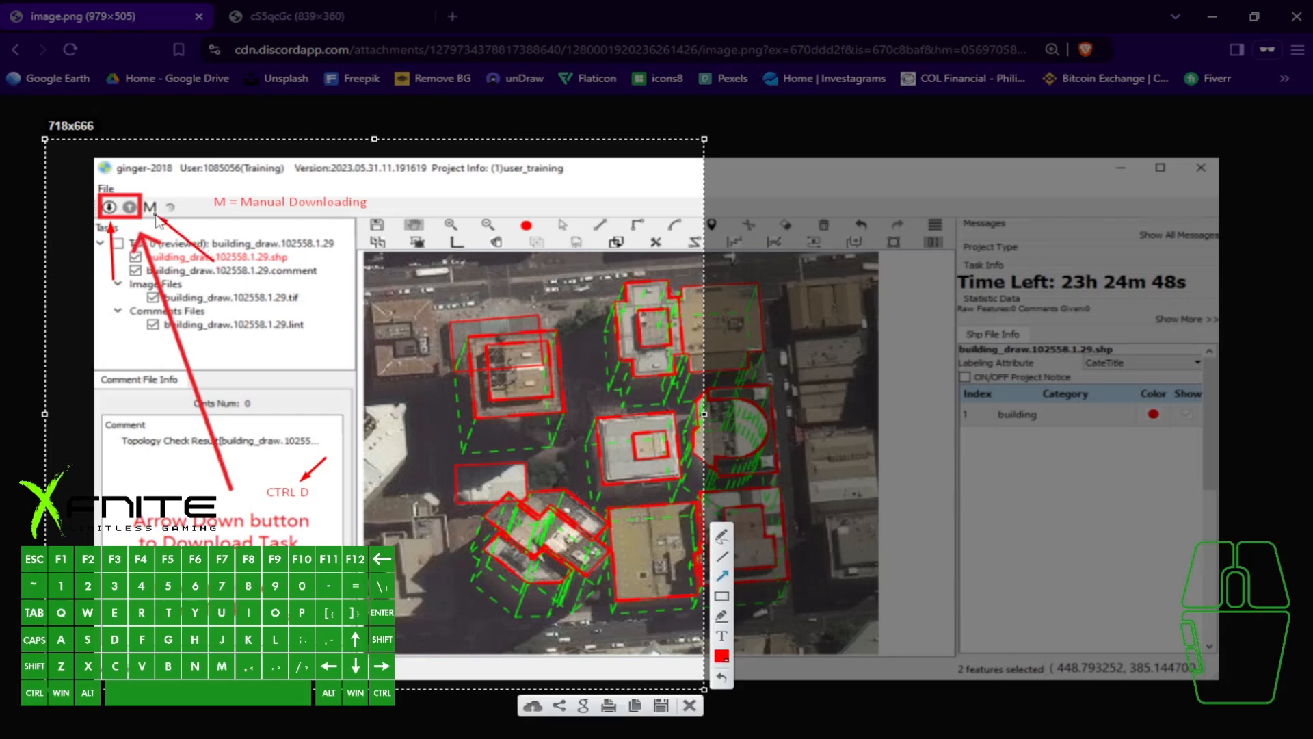
key("ctrl+z")
- Add the text label "A = Automatic Downloading" directly below the manual downloading label
left_click(721, 636)
left_click(224, 227)
type("A")
left_click_drag(237, 225, 228, 217)
type("= AI")
type("uto")
type("matic Down")
type("loading")
left_click_drag(284, 217, 282, 215)
left_click(452, 207)
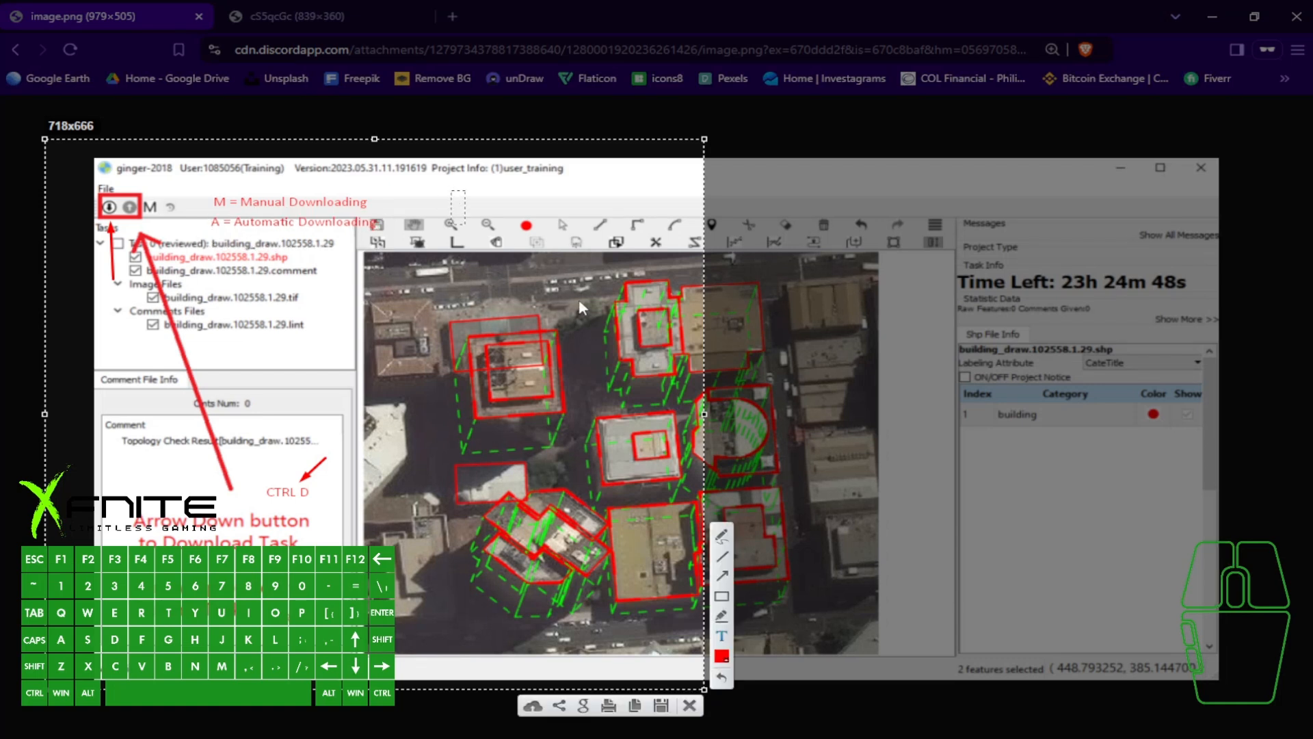
- Draw arrows at the text below the download caption and at the M icon, and discard the annotated capture
left_click(722, 576)
left_click_drag(341, 566, 316, 601)
left_click(723, 576)
left_click_drag(179, 176, 156, 197)
left_click(689, 705)
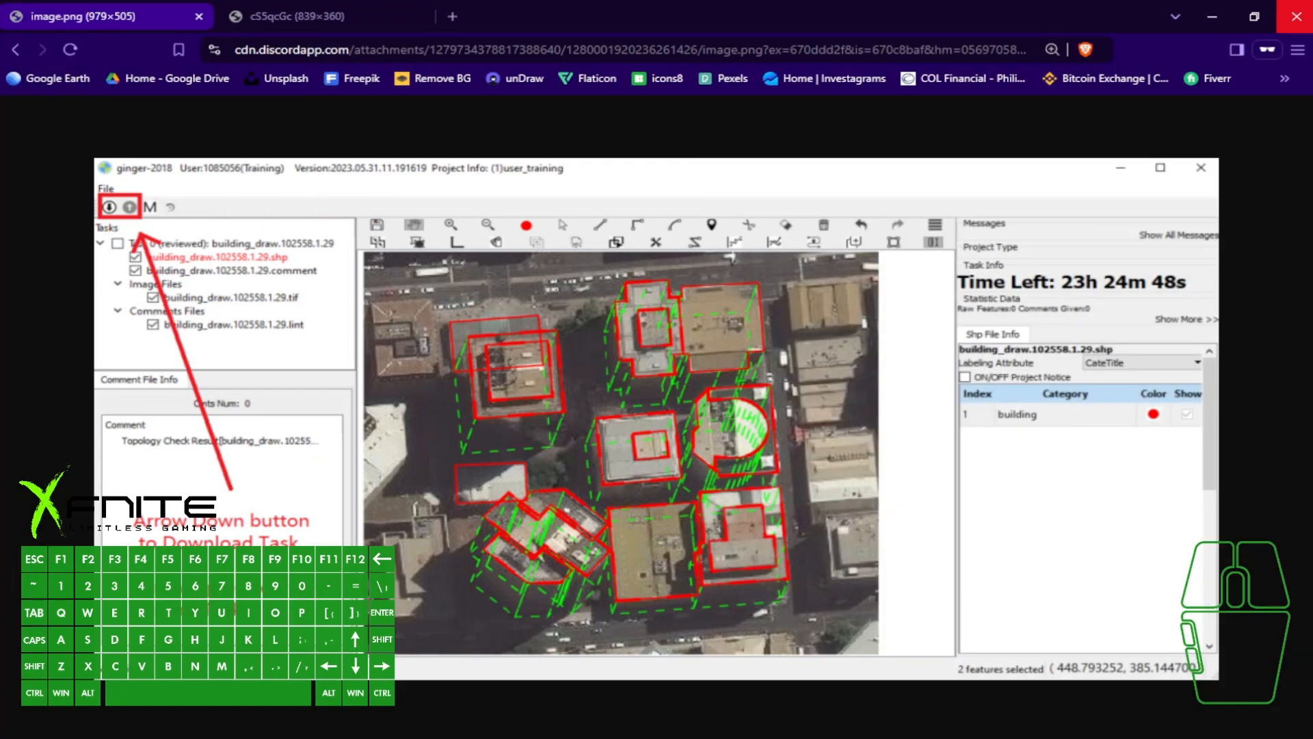
- Return to ginger-2018 and delete all building outlines inside the red mask boundary
left_click(1222, 10)
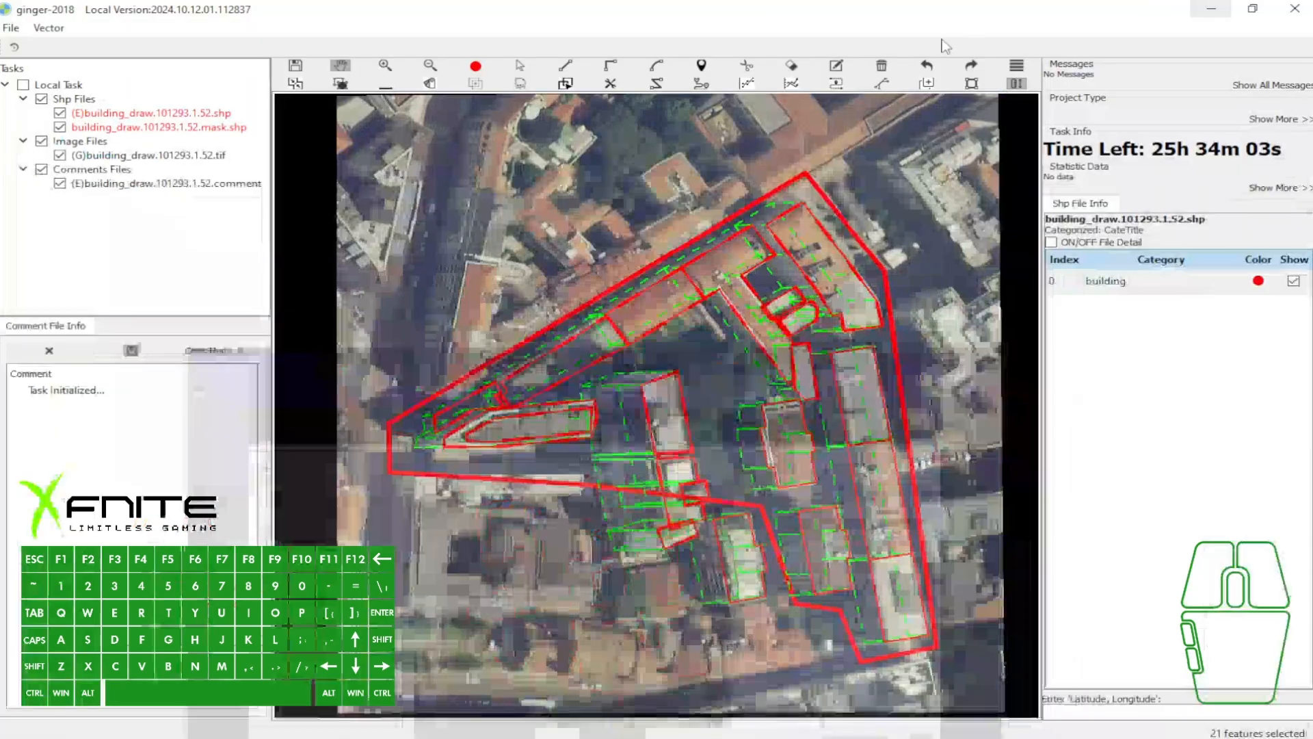
left_click_drag(904, 409, 896, 413)
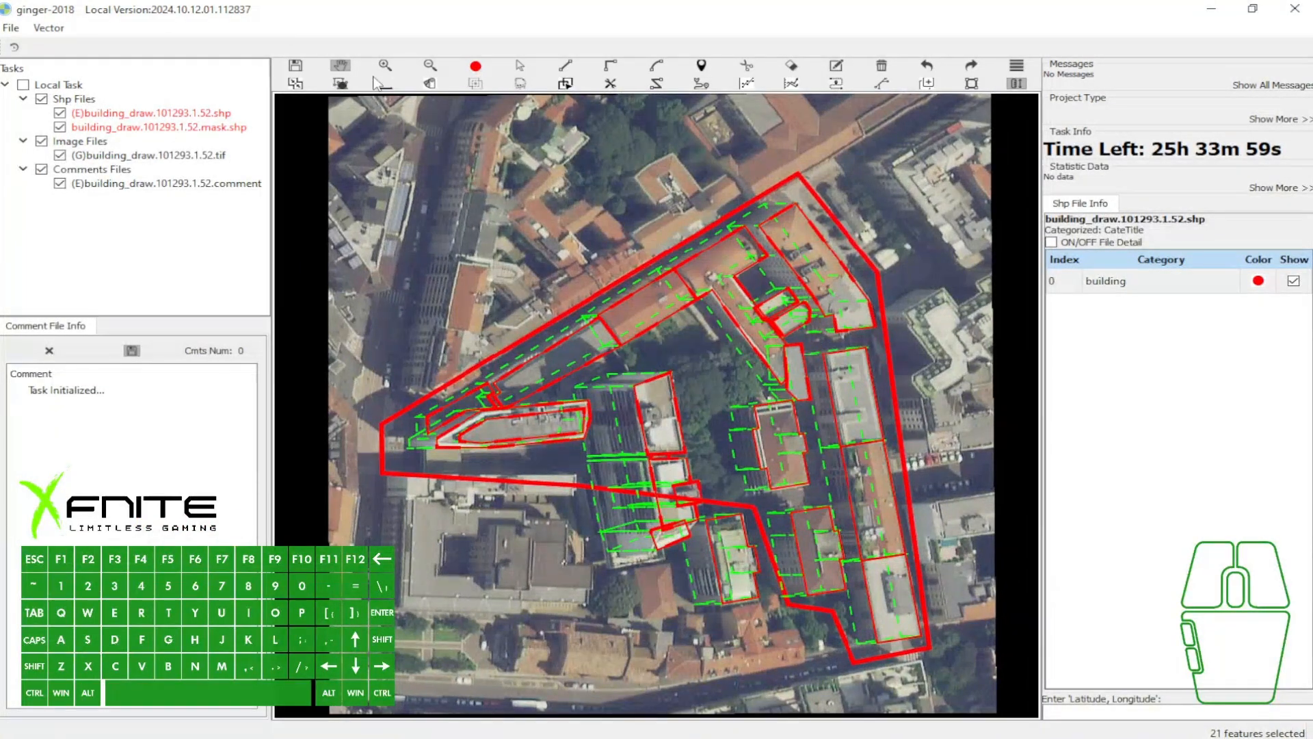
key("a")
left_click_drag(415, 164, 934, 633)
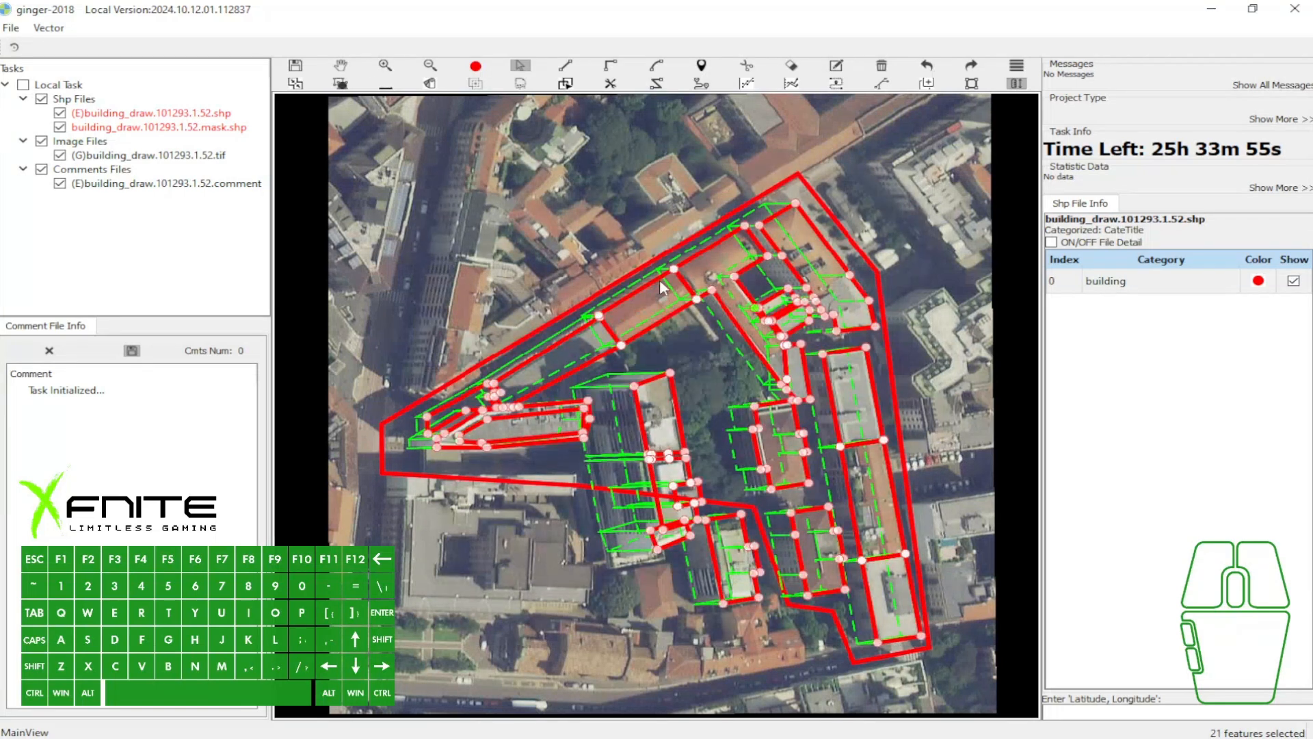
key("Delete")
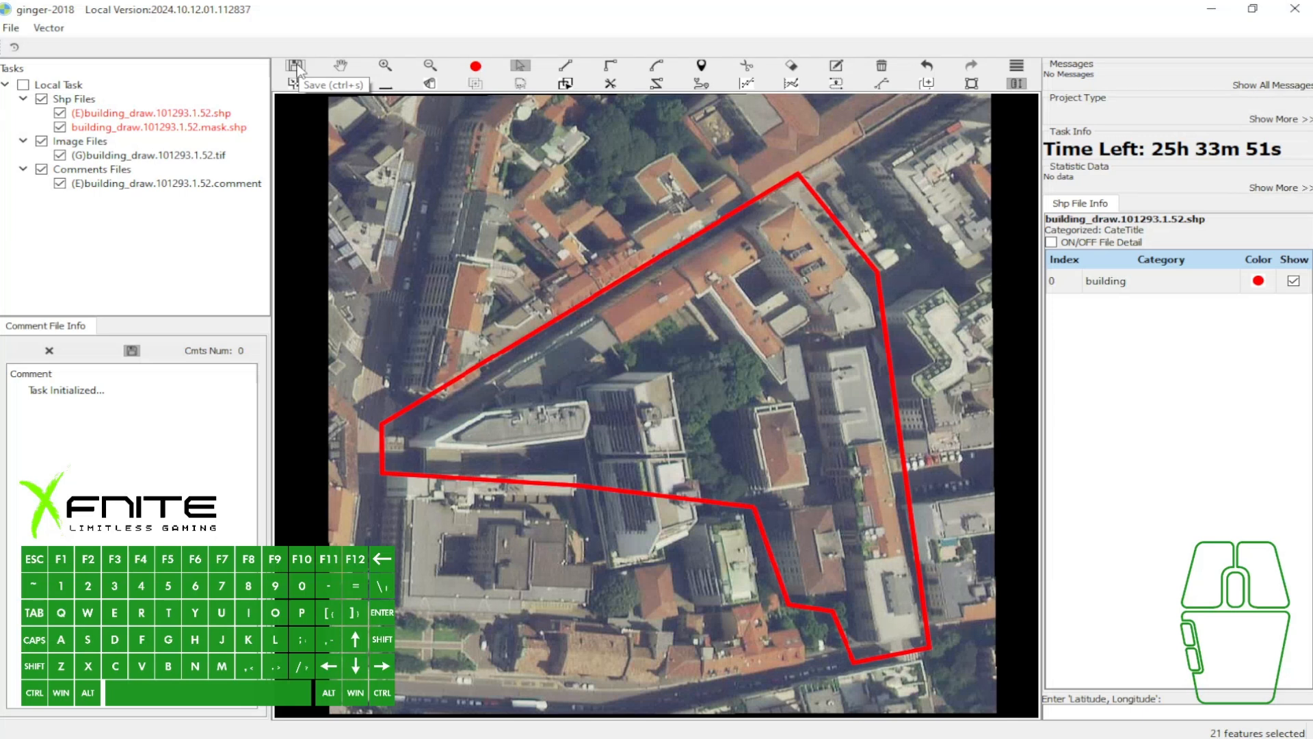
- Capture the area around the Save tool, point a red arrow at its "Save (ctrl+s)" tooltip, and discard the capture
key("Print")
left_click_drag(260, 28, 521, 185)
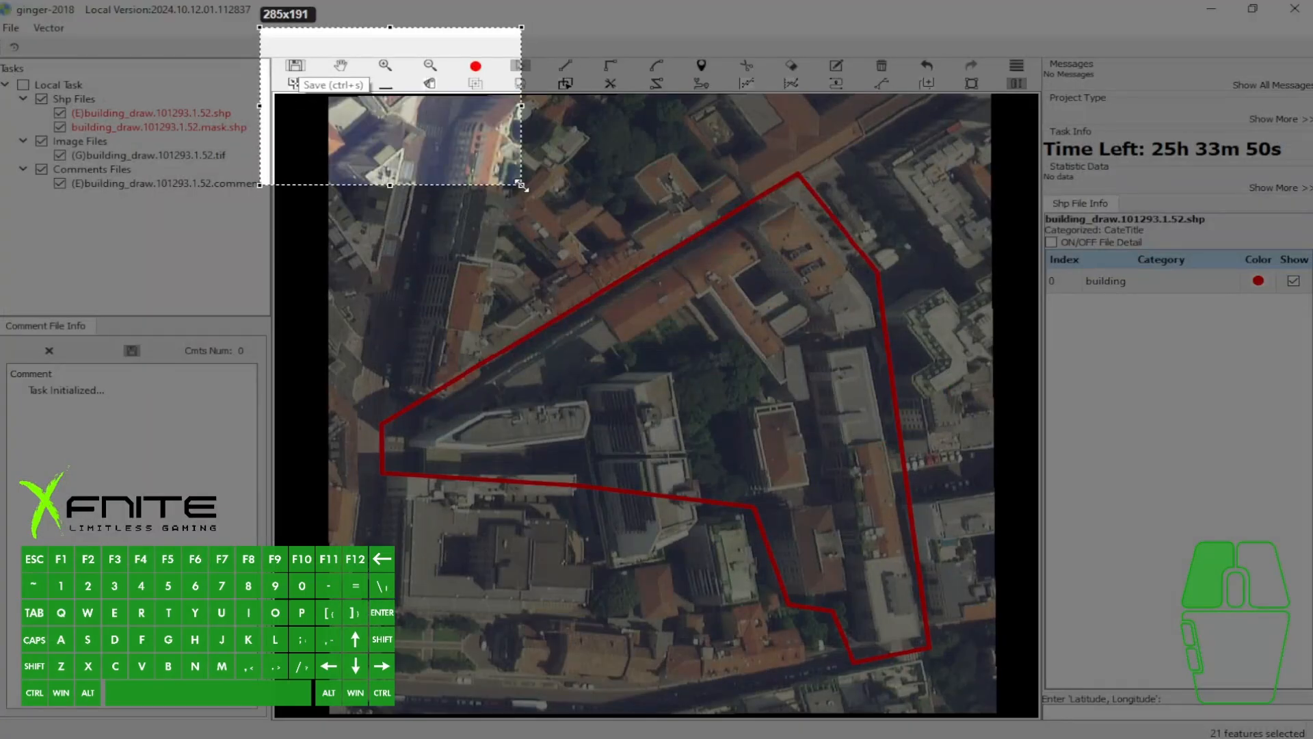
left_click(540, 75)
left_click_drag(340, 146, 349, 95)
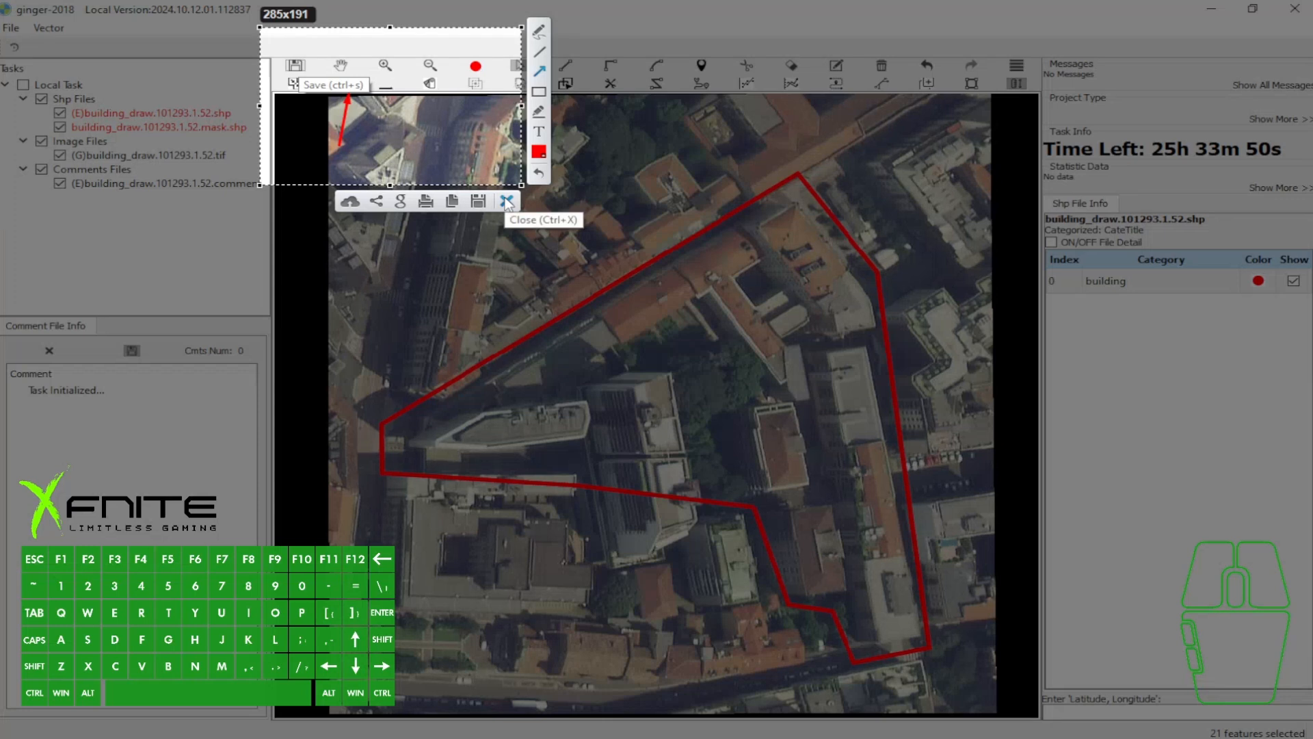
left_click(507, 201)
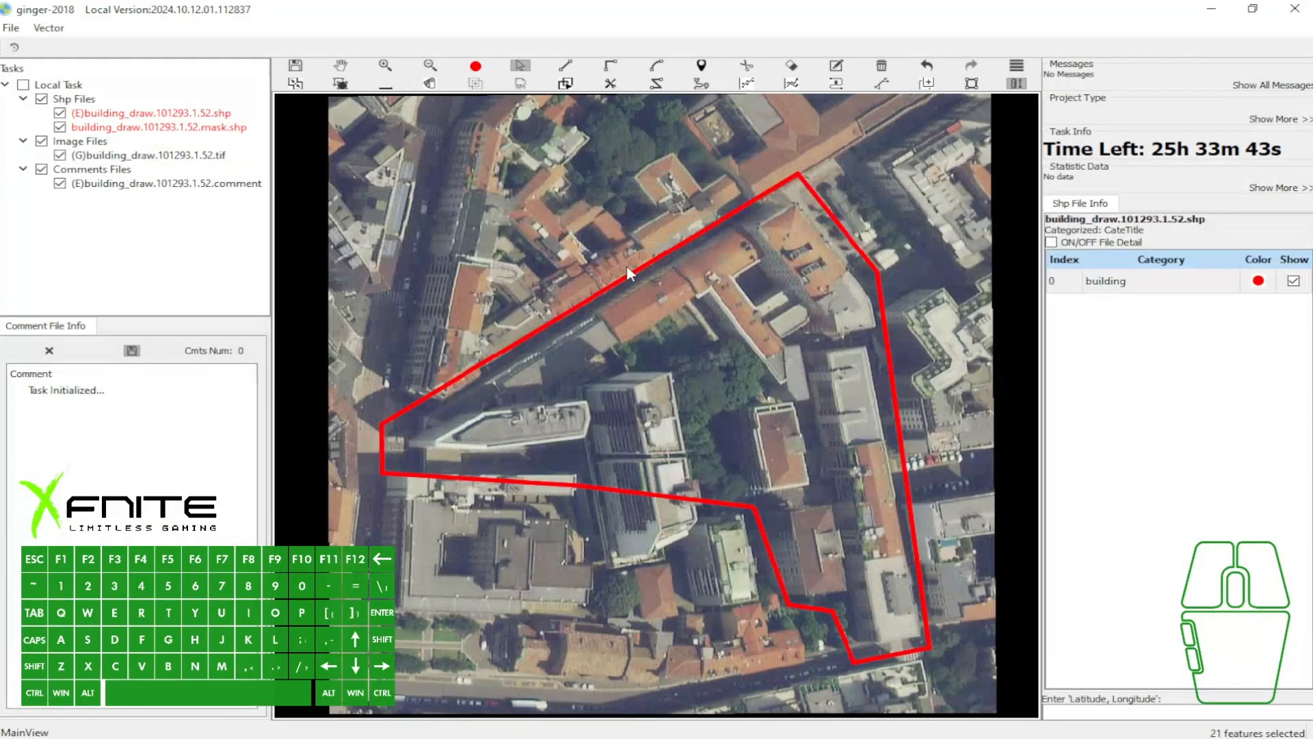
- Activate the Hand tool, mark its "Hand (w)" tooltip with a red arrow on a screen capture, and discard the capture
key("h")
left_click_drag(652, 265, 651, 269)
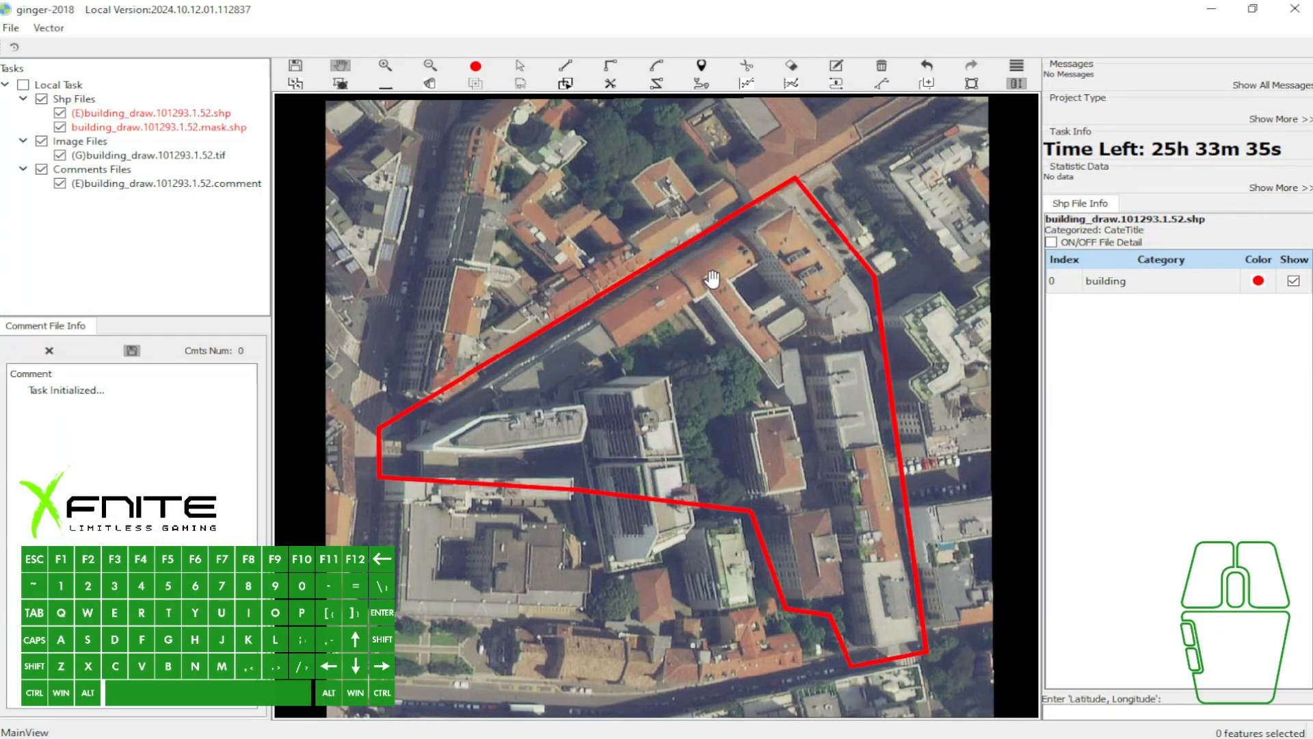
left_click(637, 221)
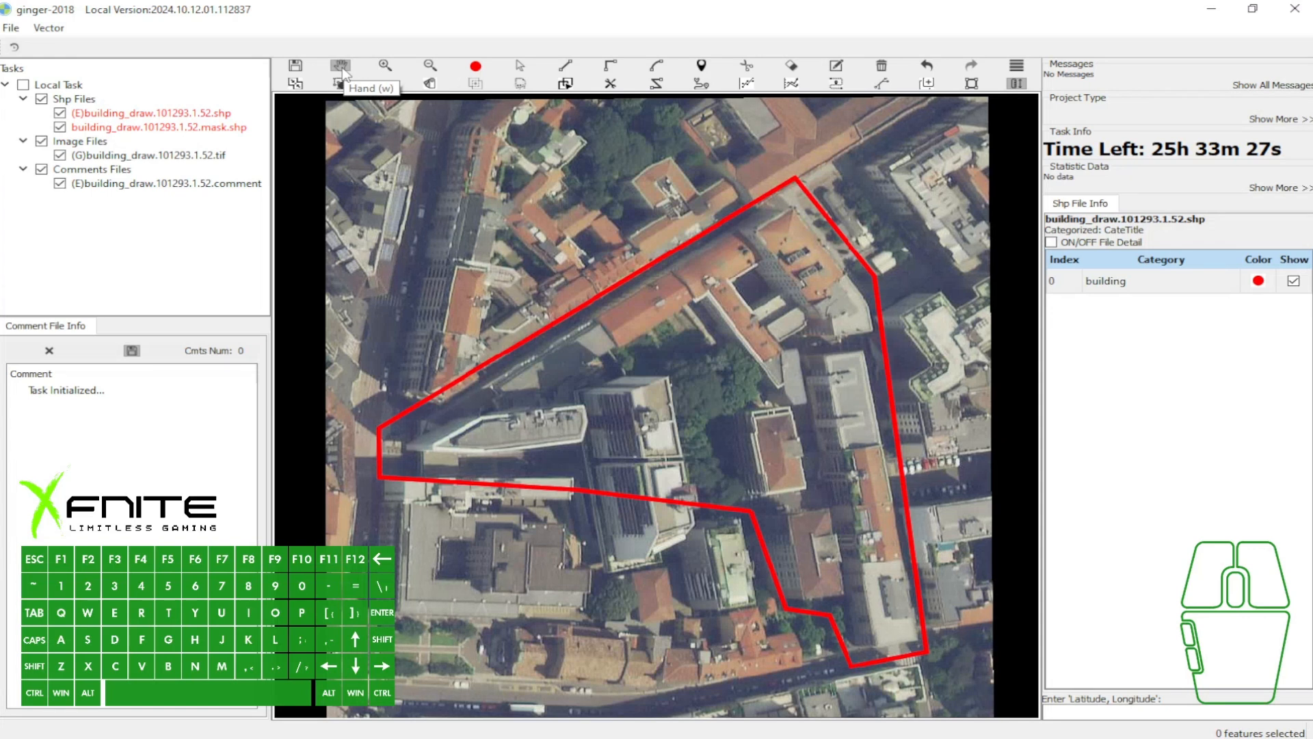
key("Print")
left_click_drag(306, 31, 596, 213)
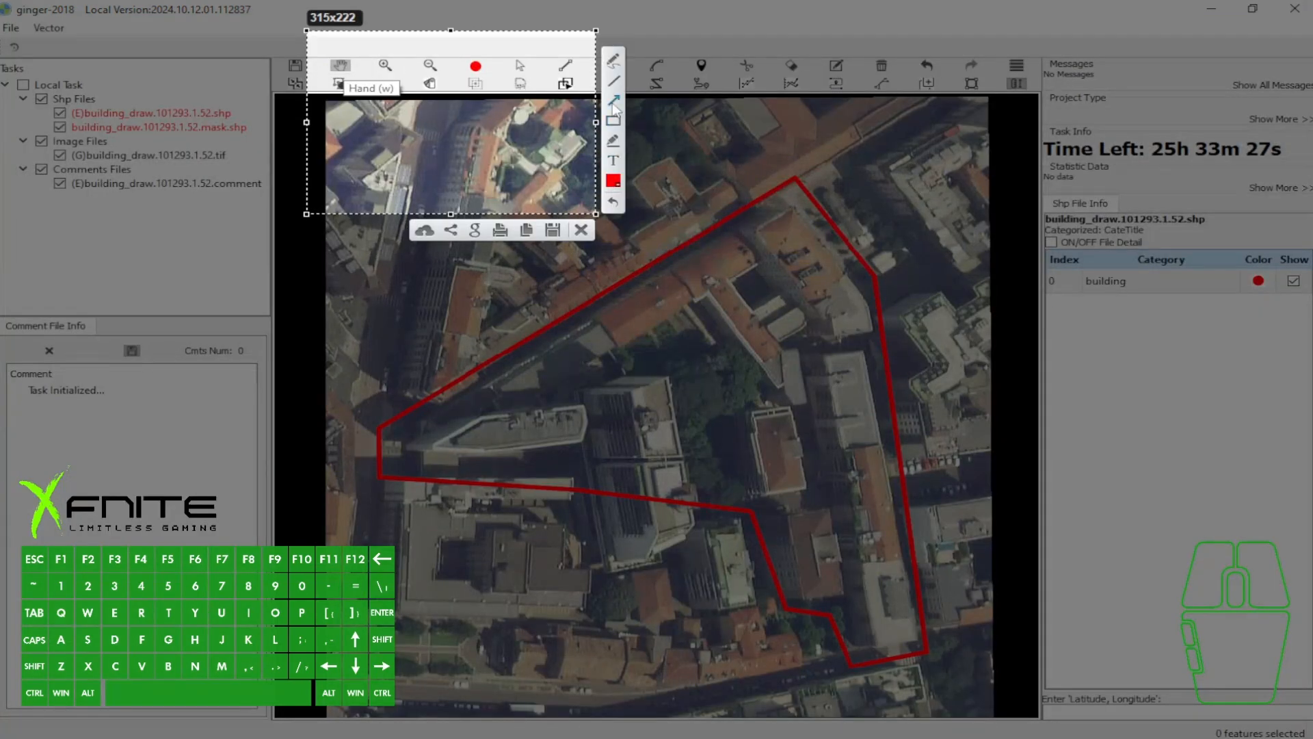
left_click_drag(349, 149, 381, 103)
left_click(587, 235)
- Examine the buildings inside the red mask boundary of the aerial image, both up close and as a whole
left_click_drag(797, 348, 781, 298)
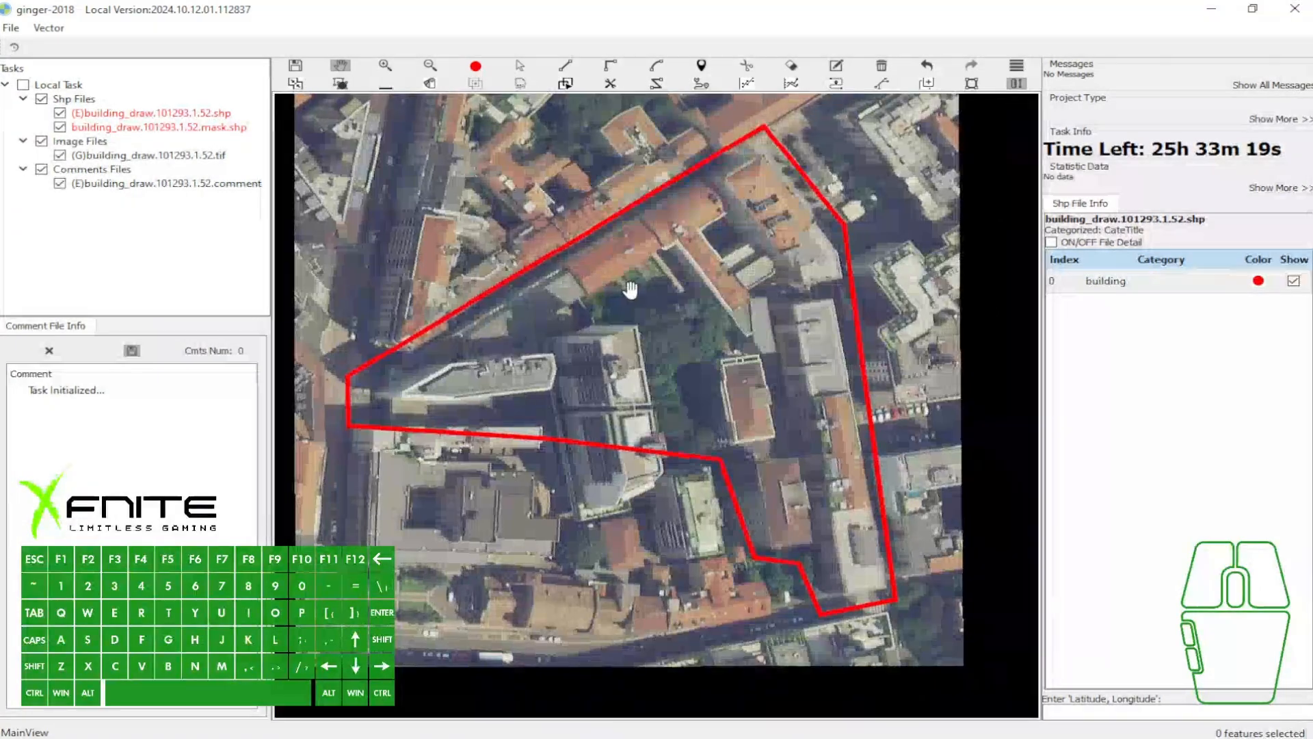
scroll(679, 261, "up", 1)
left_click_drag(551, 326, 650, 281)
left_click_drag(526, 326, 659, 310)
left_click_drag(749, 296, 525, 358)
left_click_drag(763, 418, 695, 565)
left_click_drag(764, 532, 784, 385)
scroll(784, 384, "down", 1)
scroll(732, 366, "down", 1)
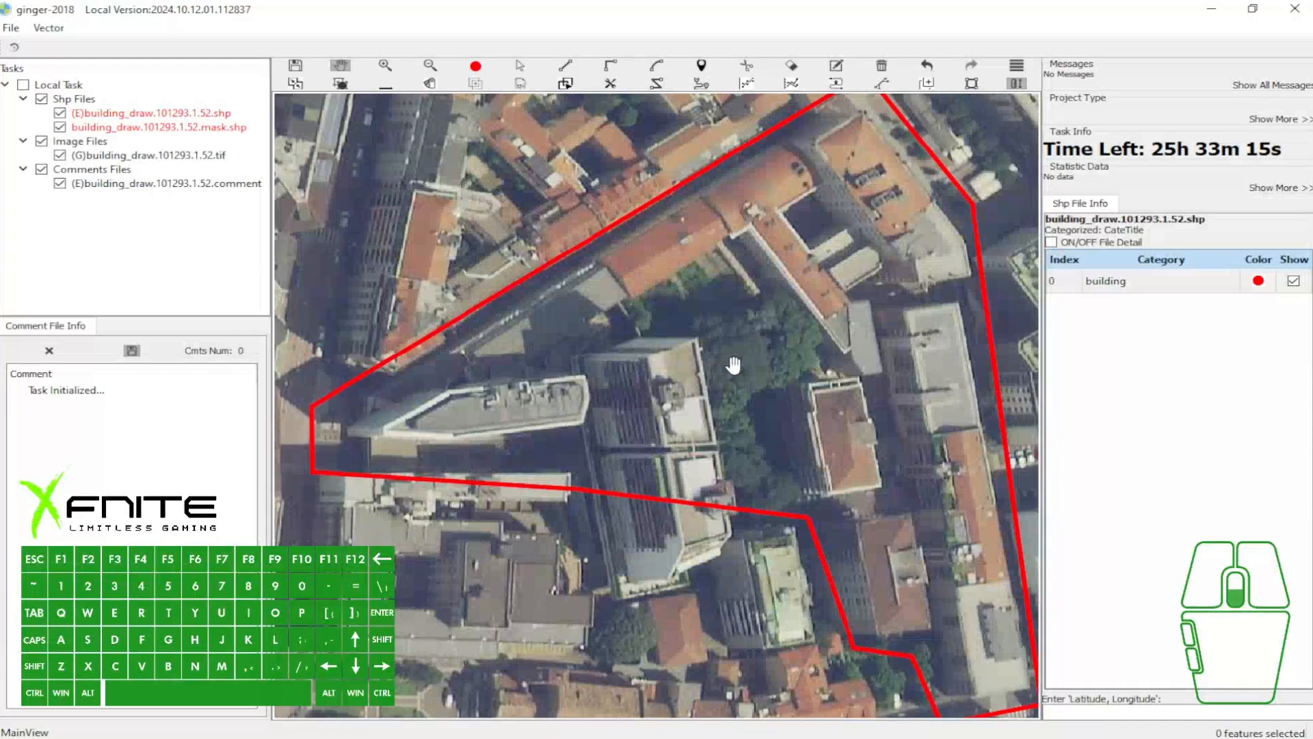
scroll(790, 334, "down", 1)
left_click_drag(791, 292, 732, 355)
scroll(713, 389, "up", 2)
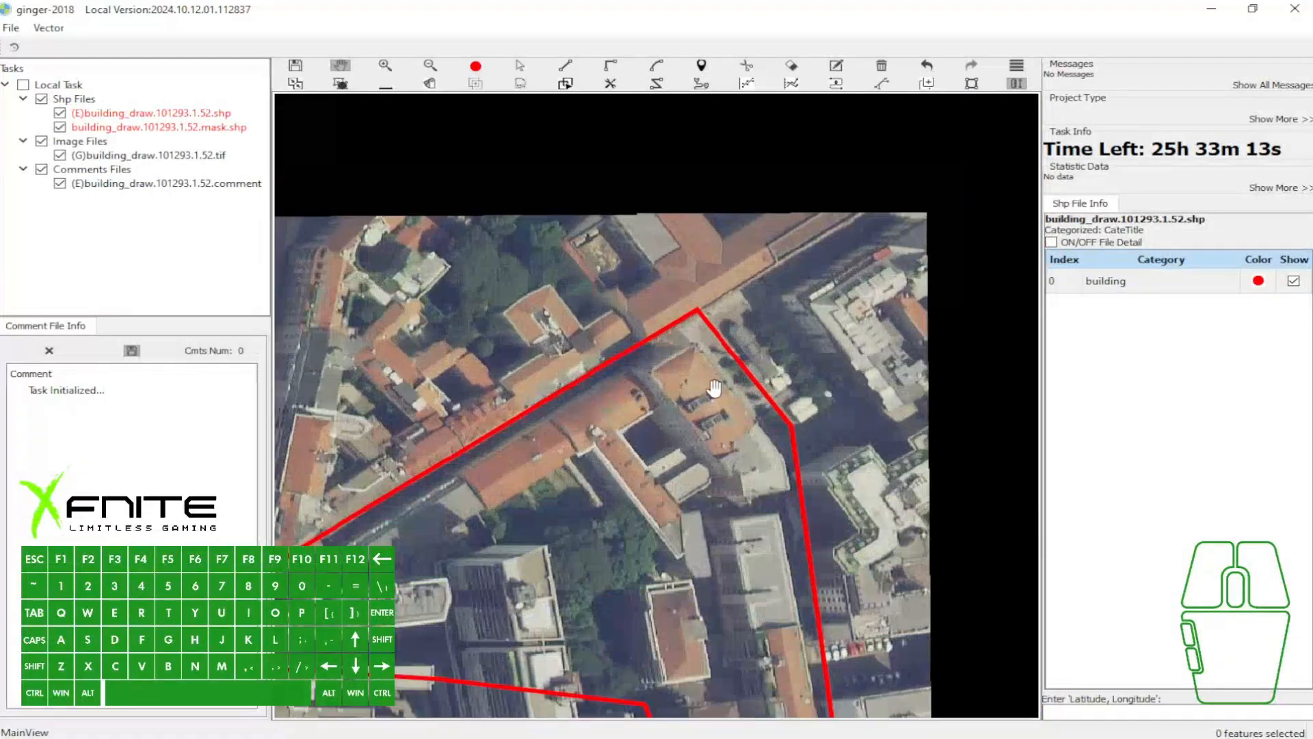
left_click_drag(422, 604, 797, 318)
left_click_drag(607, 396, 387, 339)
left_click_drag(724, 339, 710, 414)
scroll(442, 308, "down", 1)
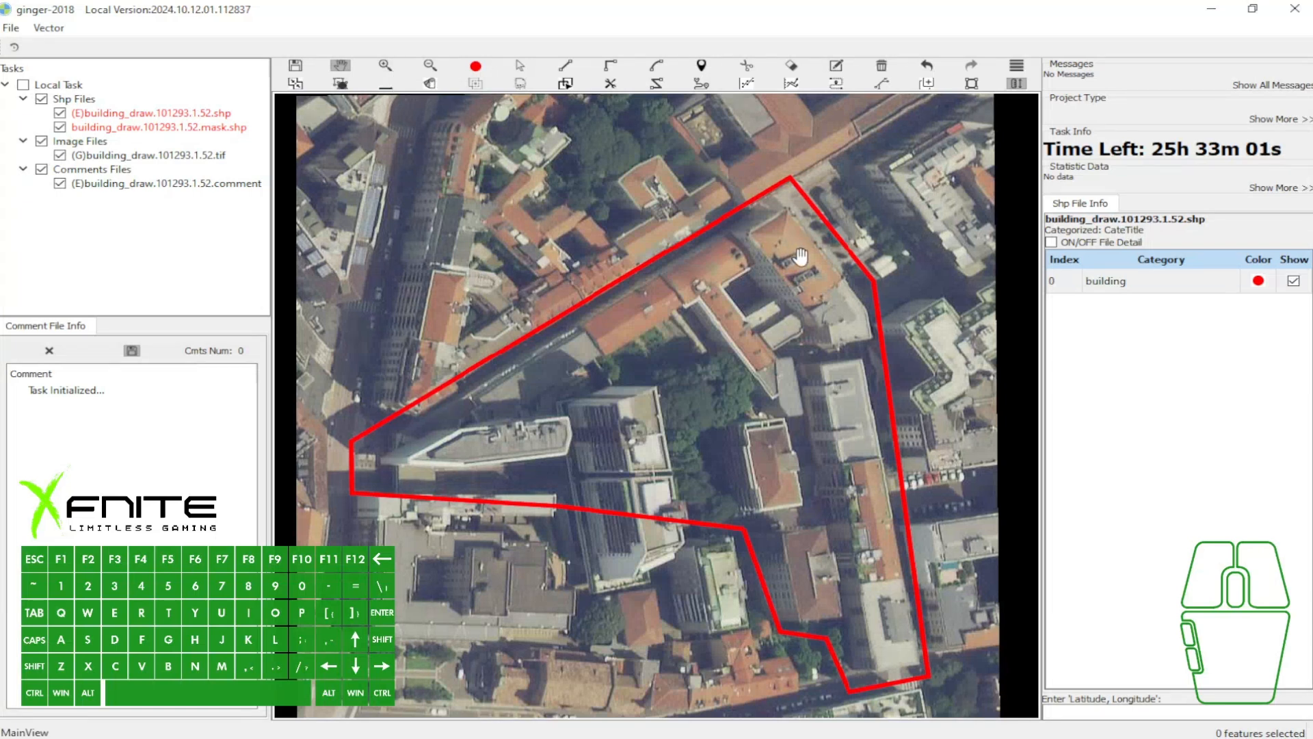
key("=")
key("=")
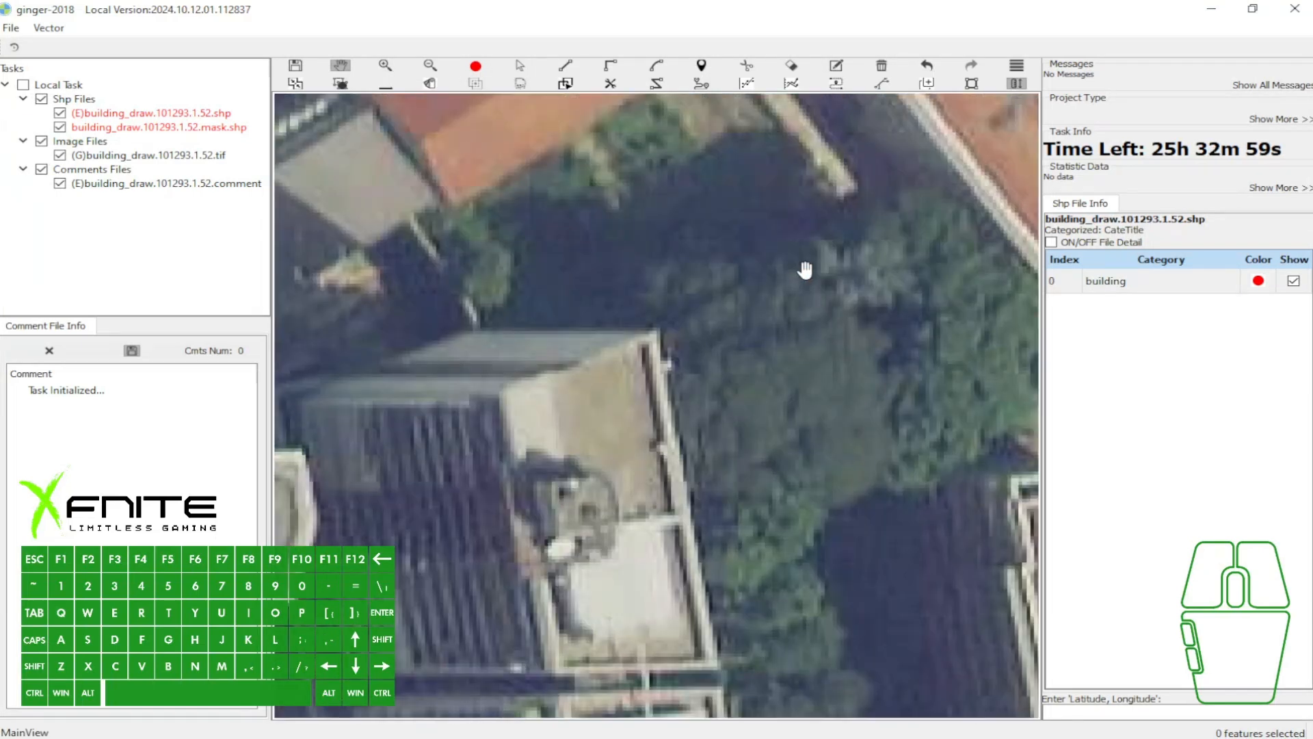
key("minus")
key("minus")
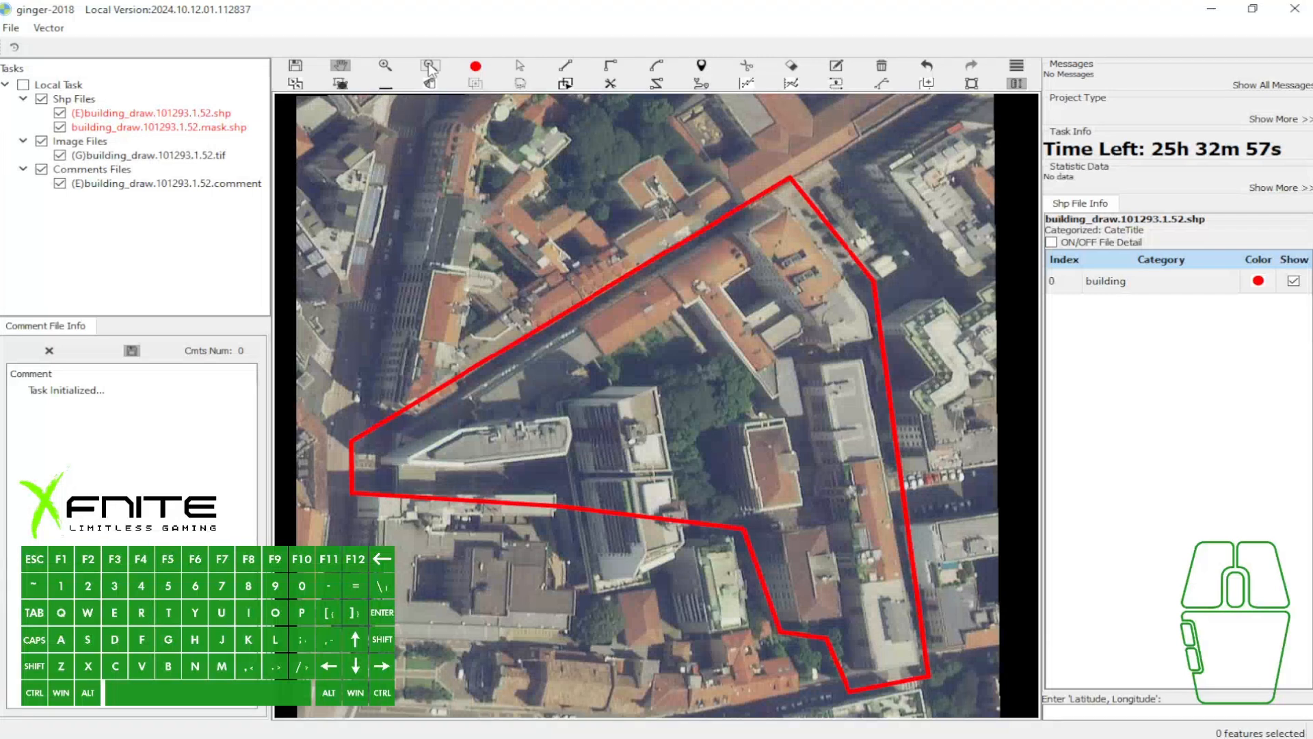
- Examine the masked building area at several zoom levels, from the whole image to the central rooftops
key("minus")
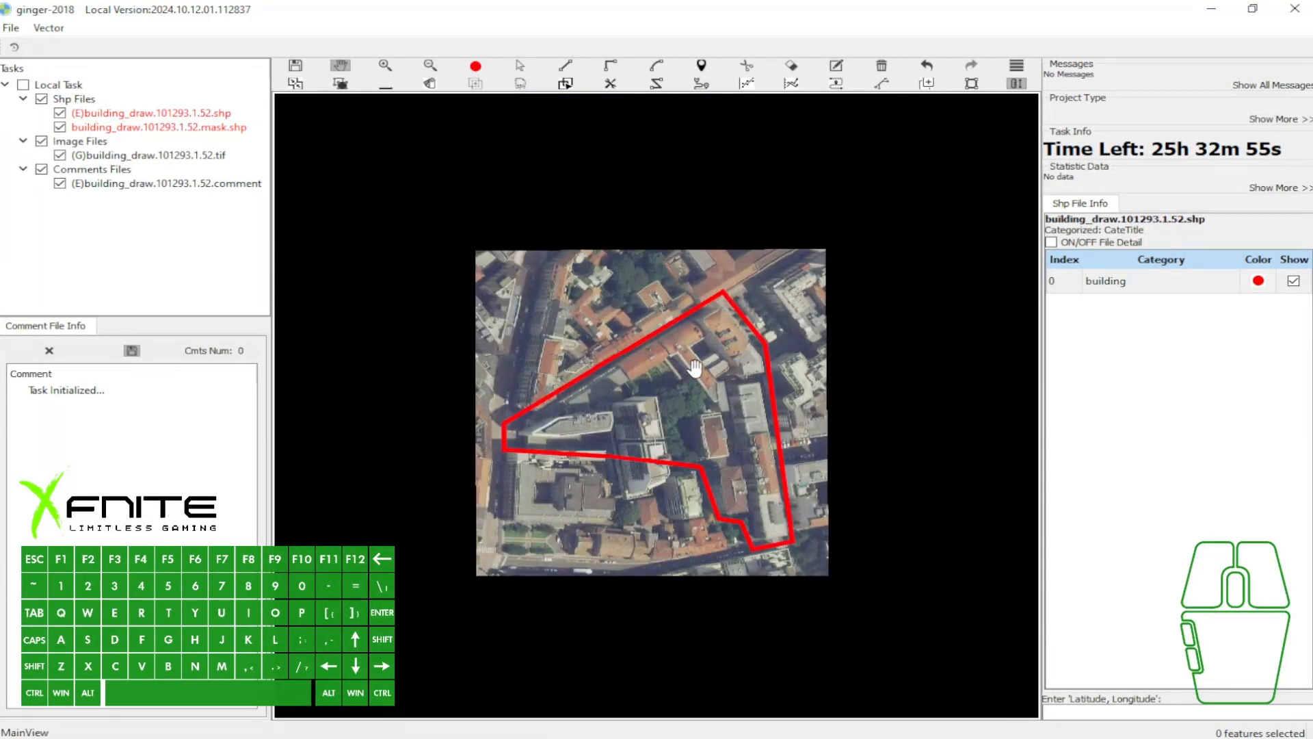
scroll(692, 351, "up", 3)
scroll(674, 293, "down", 2)
left_click_drag(673, 290, 704, 264)
scroll(691, 279, "down", 2)
scroll(705, 264, "up", 2)
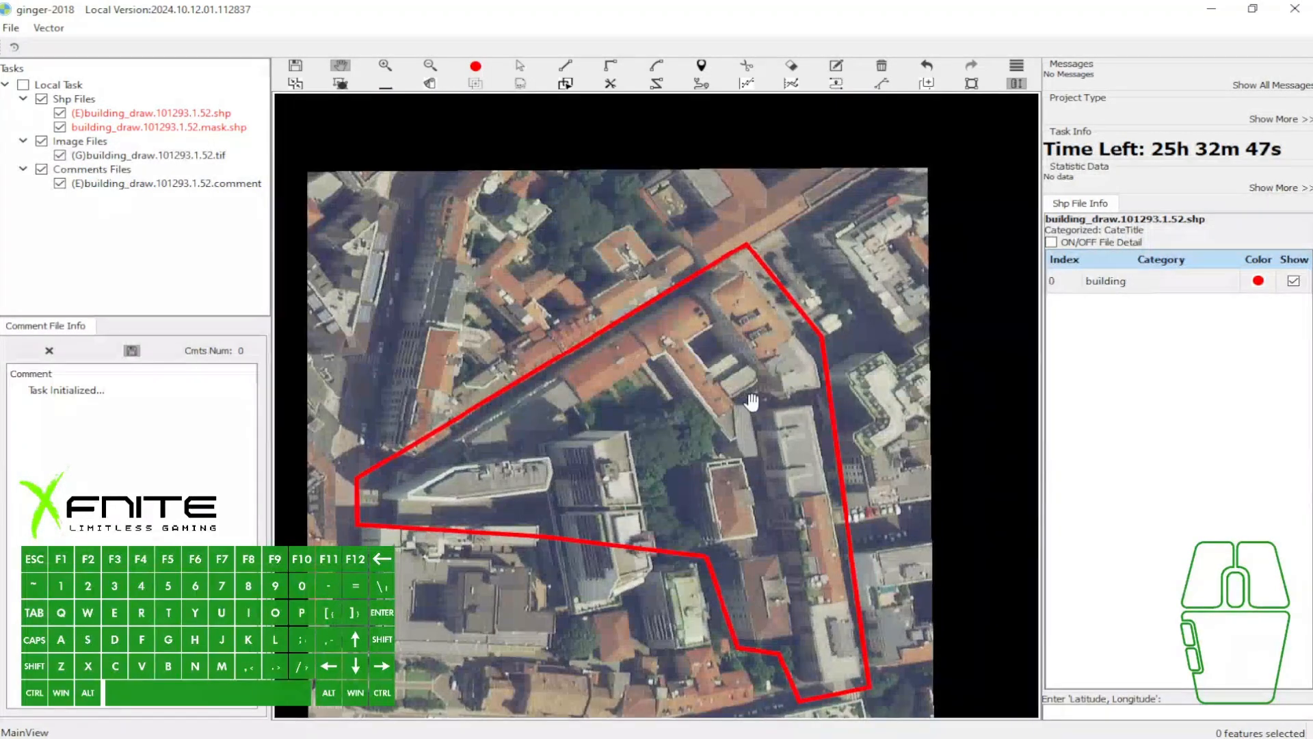
scroll(756, 405, "up", 2)
scroll(755, 405, "up", 1)
scroll(756, 405, "down", 2)
scroll(755, 405, "up", 3)
scroll(758, 398, "down", 1)
scroll(758, 398, "down", 3)
scroll(728, 451, "up", 2)
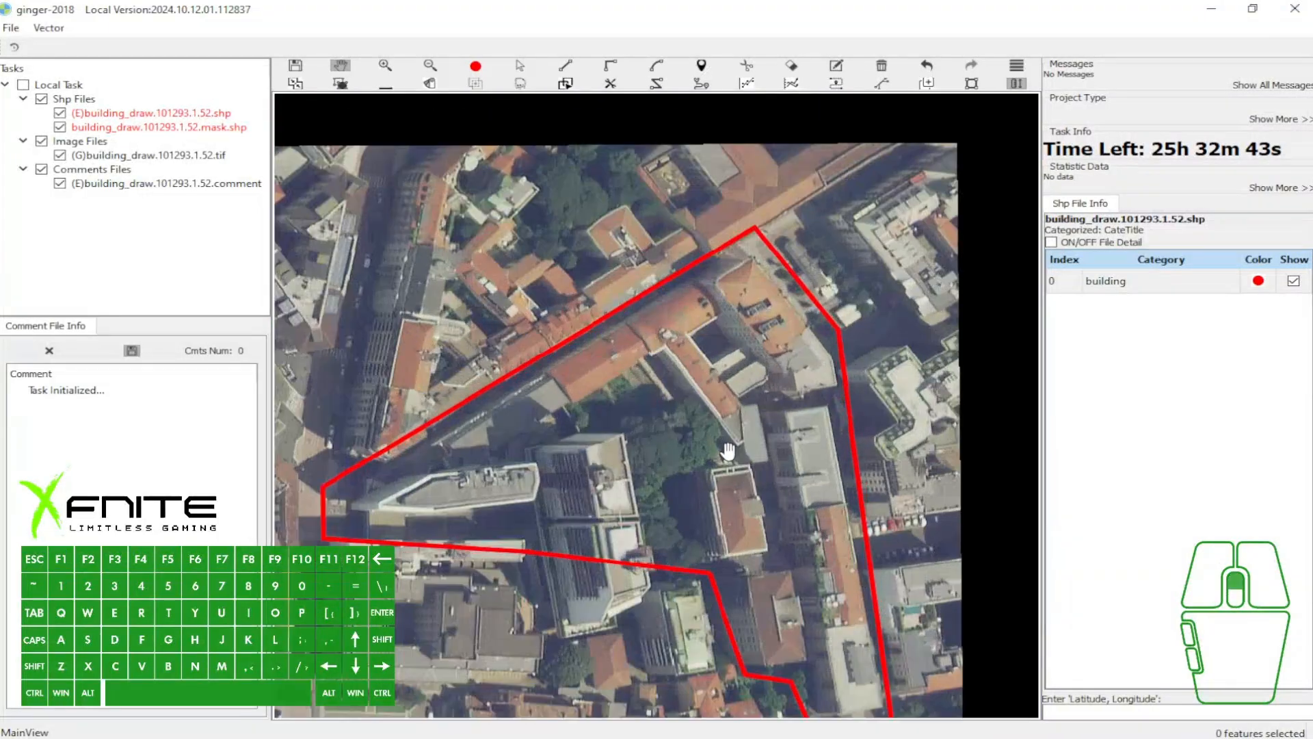
scroll(727, 451, "down", 3)
scroll(787, 369, "up", 4)
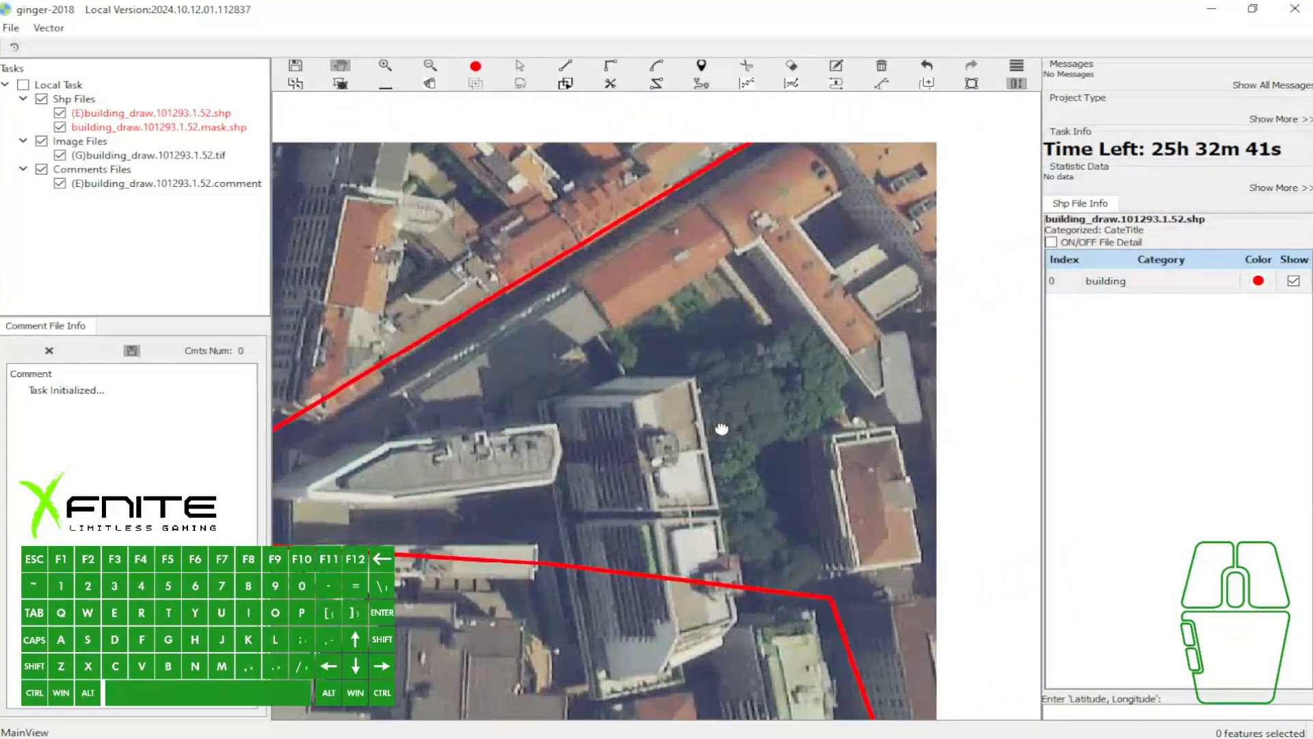
scroll(793, 361, "down", 2)
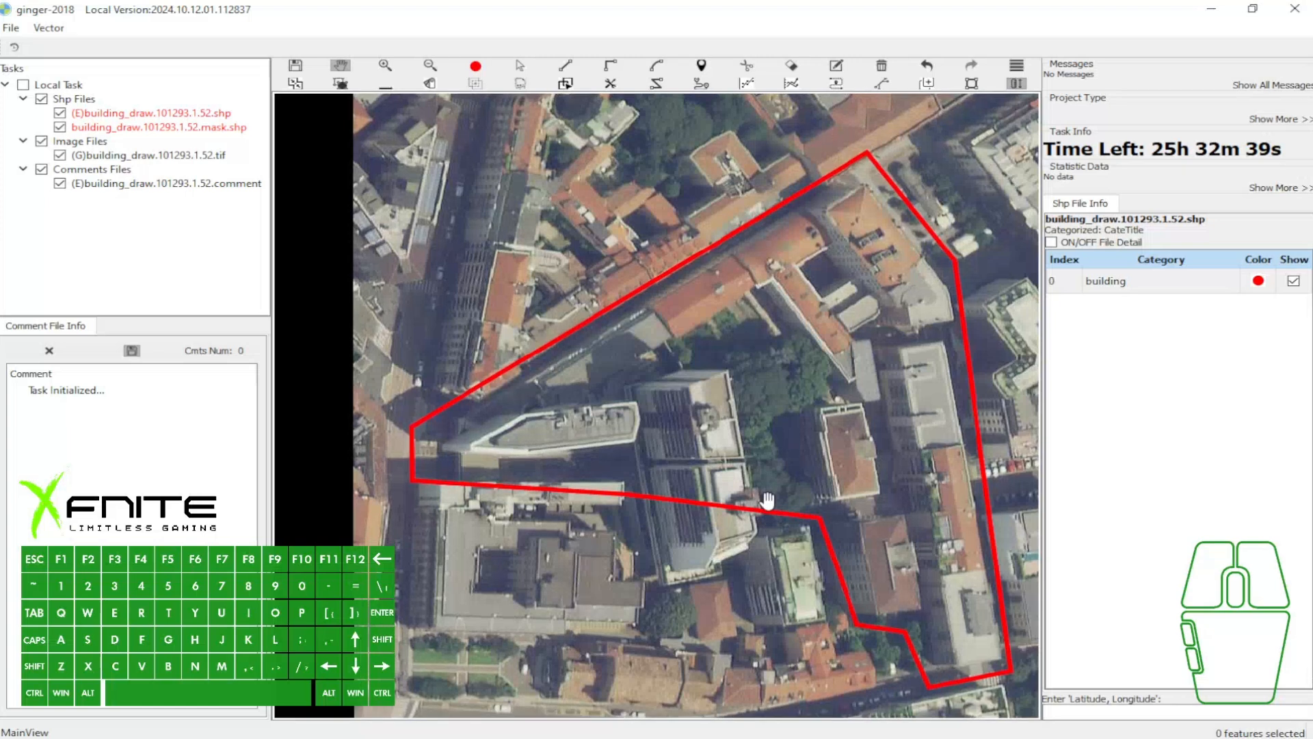
- Capture the area around the red category circle, mark the circle with a red arrow, and discard the capture
key("F1")
mouse_move(443, 31)
left_mouse_down()
mouse_move(517, 88)
mouse_move(516, 76)
left_mouse_up()
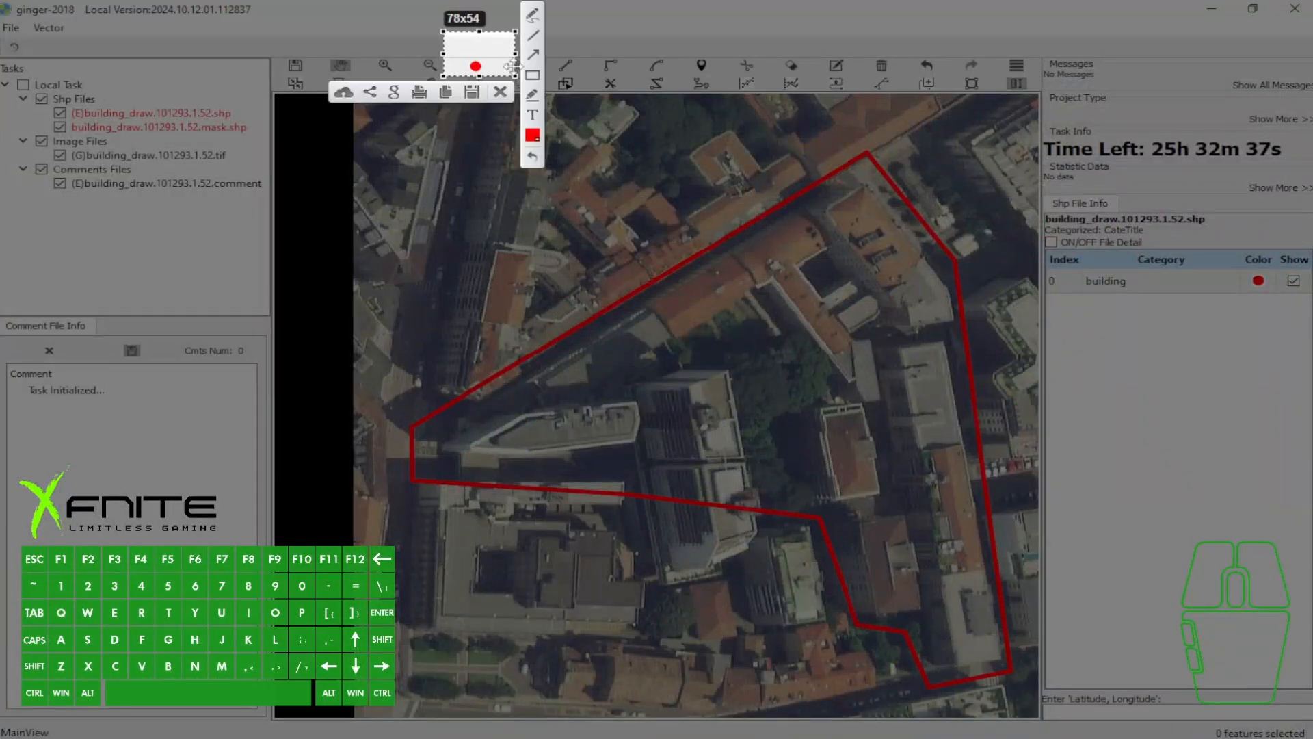
left_click_drag(463, 39, 474, 57)
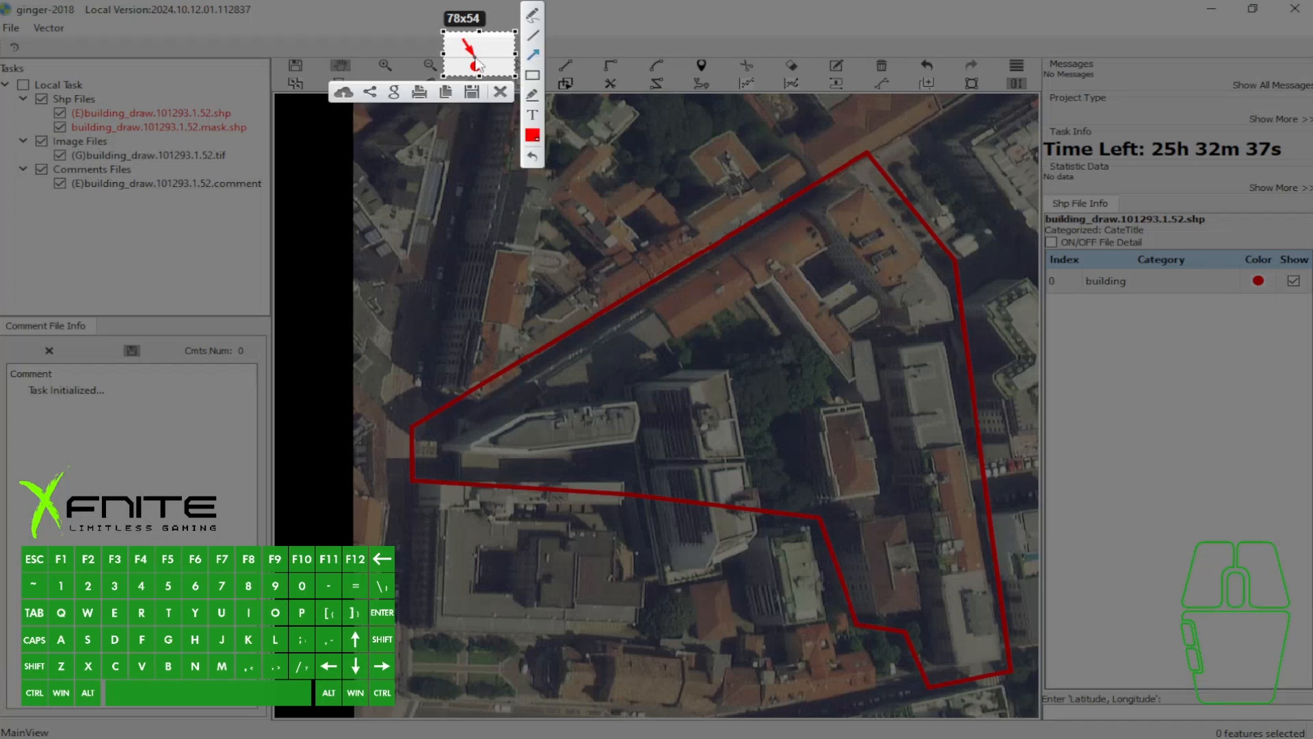
left_click(505, 96)
- Capture the Shp File Info area, point red arrows at the building category and its red color, and discard the capture
key("Print")
left_click_drag(1017, 189, 1312, 344)
left_click(998, 231)
left_click_drag(1076, 332, 1097, 292)
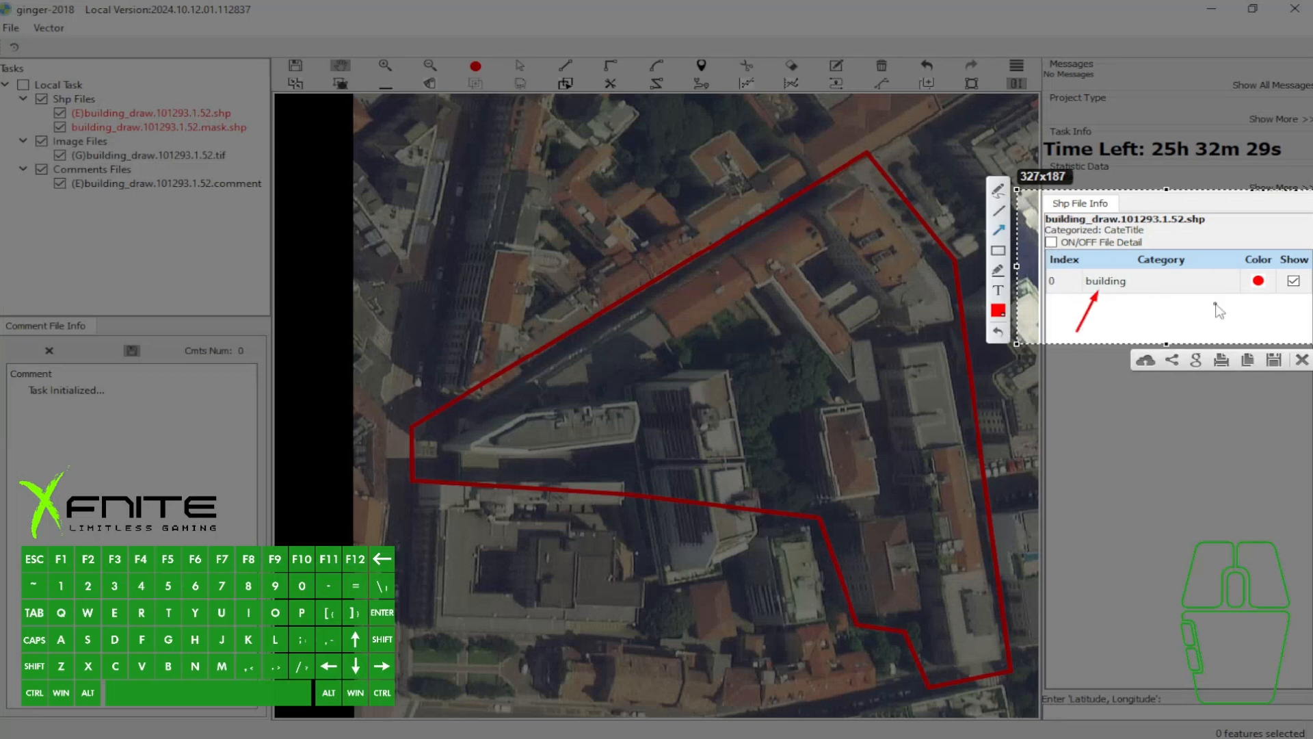
left_click_drag(1225, 338, 1256, 292)
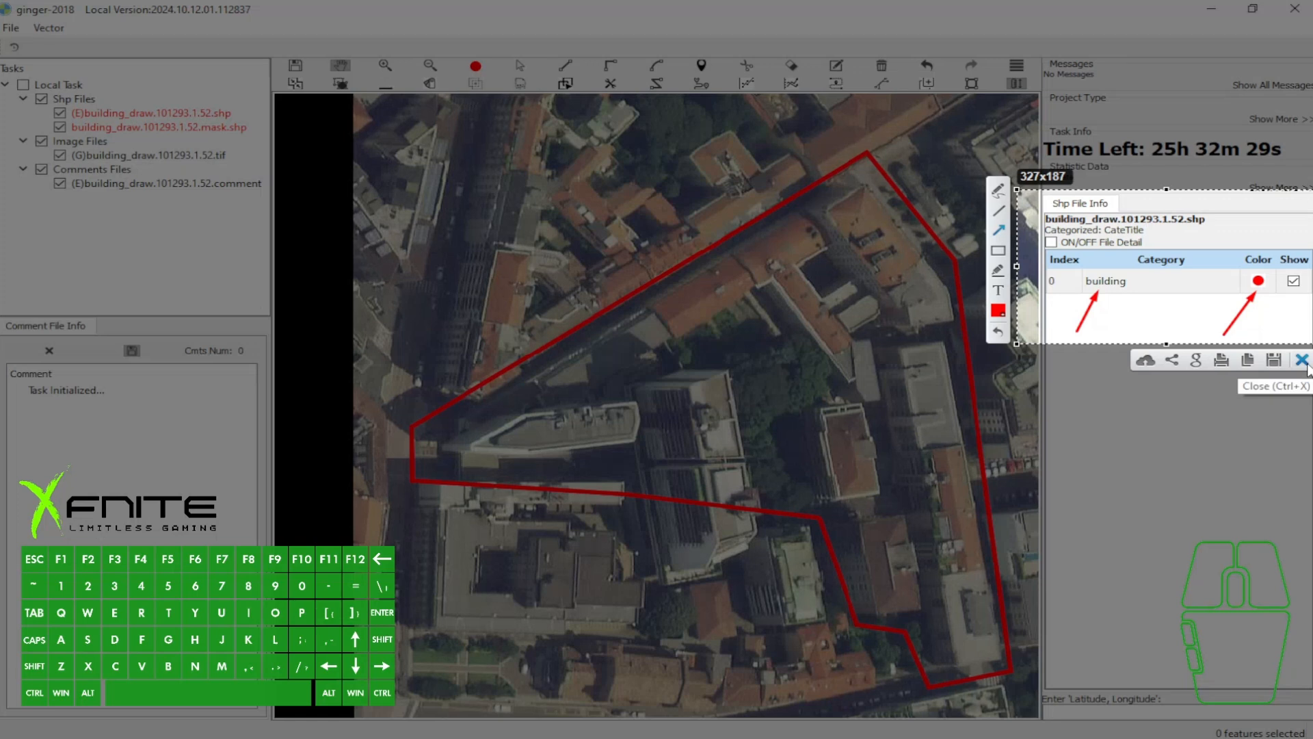
left_click(1304, 362)
- Highlight the building category row, point an arrow at the red circle on a fresh screen capture, and discard the capture
key("a")
left_click(1185, 286)
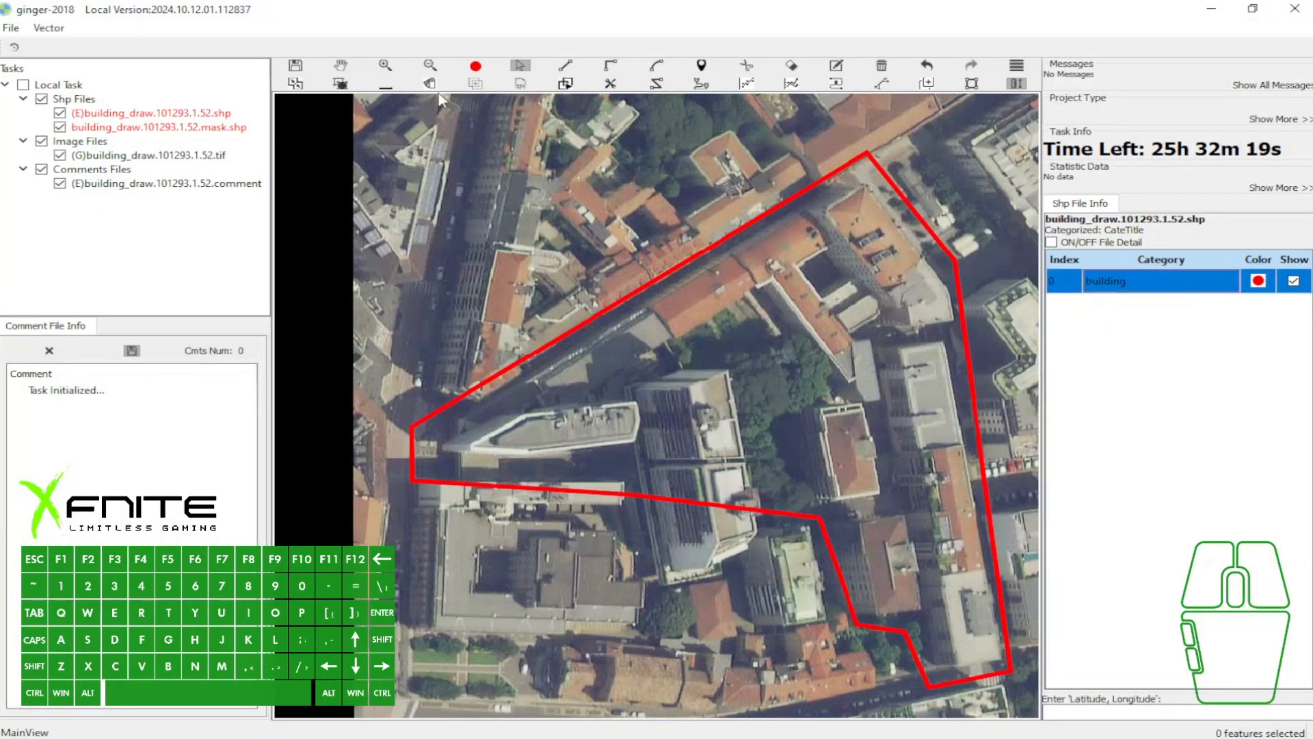
key("Print")
left_click_drag(443, 33, 508, 81)
left_click(525, 57)
left_click_drag(457, 43, 469, 60)
left_click(493, 96)
- Draw a small test building rectangle at the northern edge of the central tower, select it, and remove it
key("d")
left_click_drag(695, 339, 757, 395)
key("a")
left_click(744, 362)
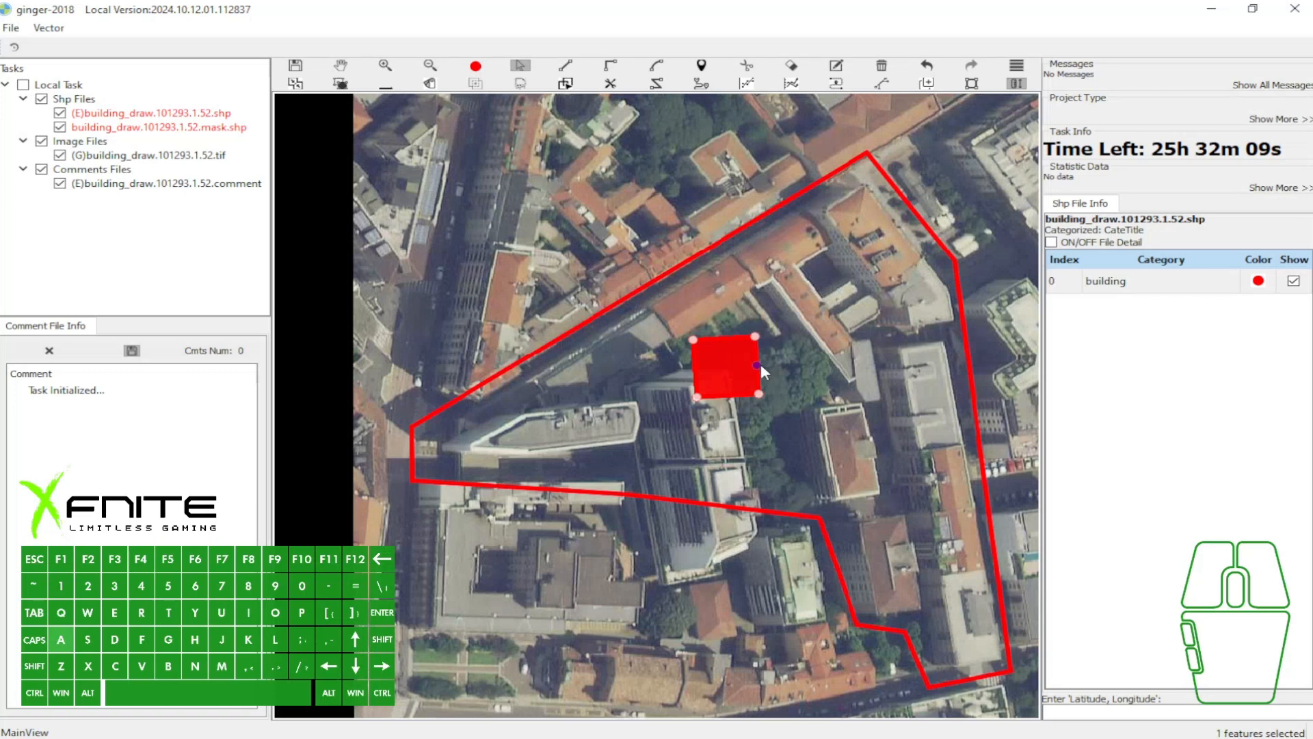
key("b")
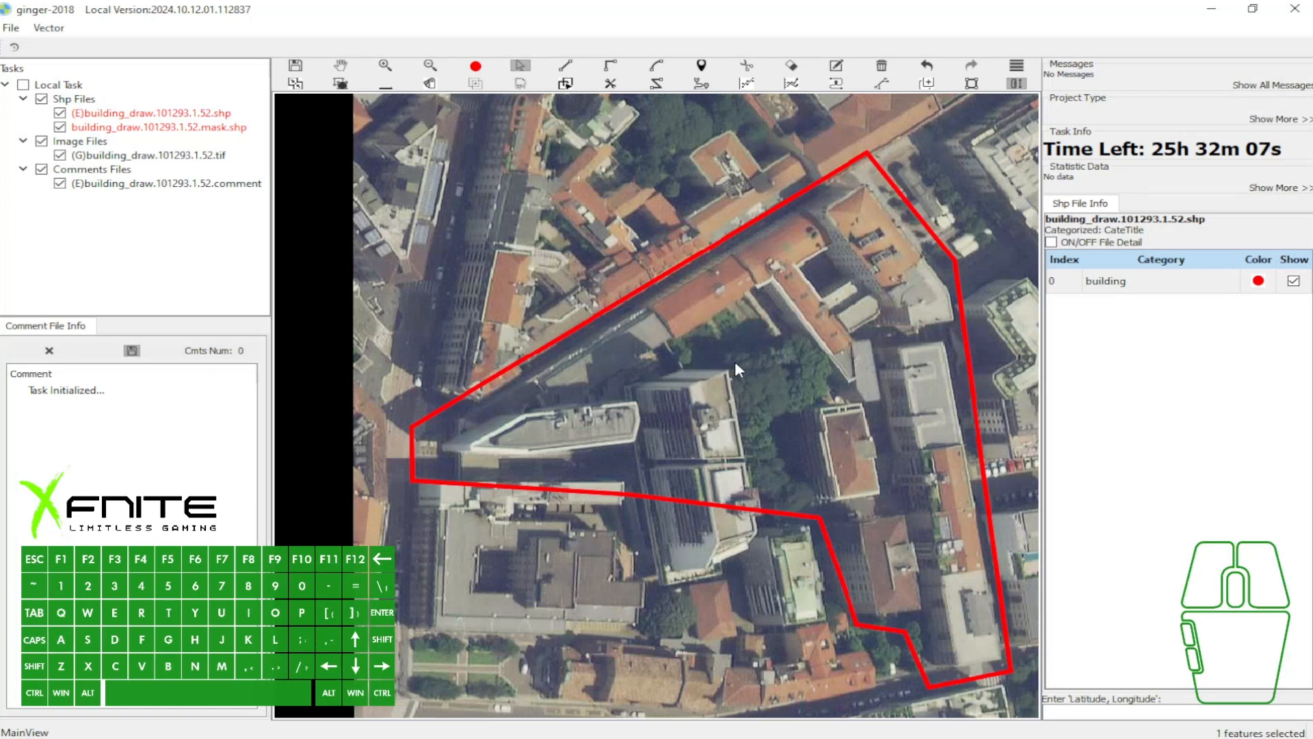
- Highlight the building category again, capture the red circle with the icon below it, mark the circle, and discard the capture
left_click(1154, 277)
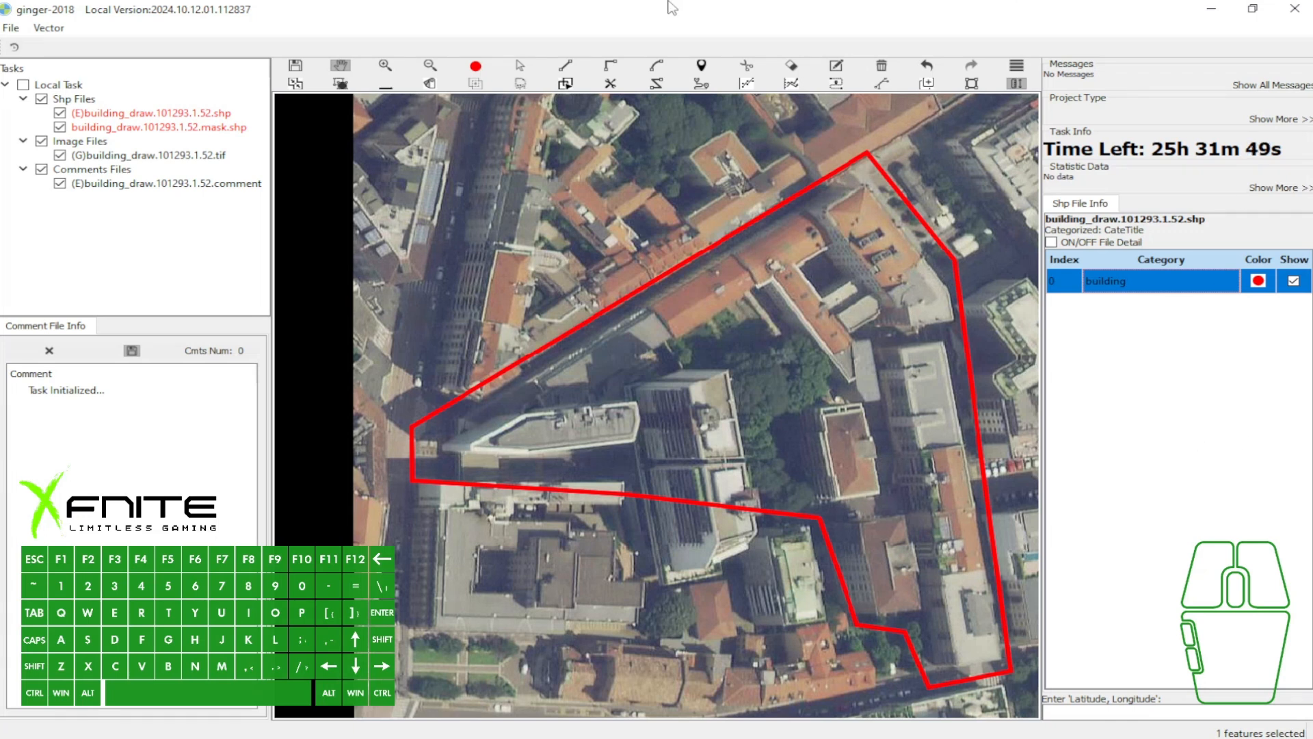
key("Print")
left_click_drag(443, 39, 514, 116)
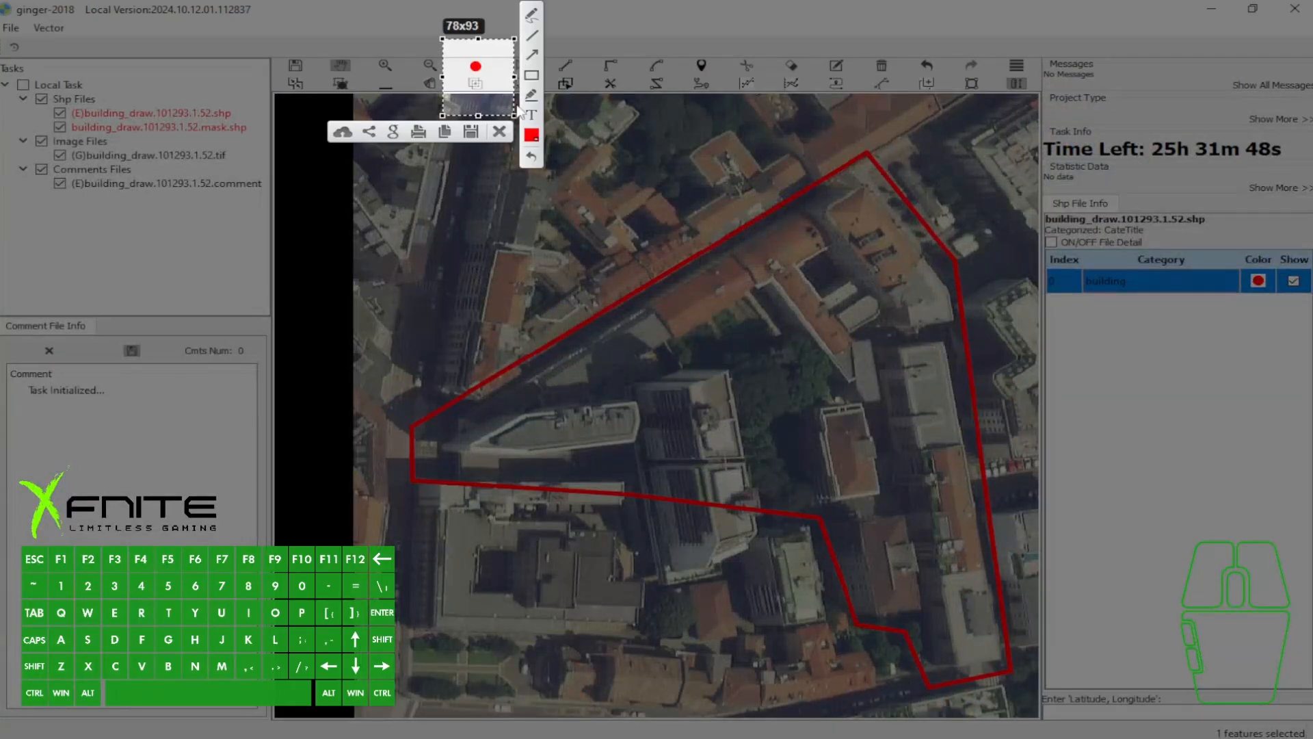
left_click_drag(458, 51, 474, 66)
left_click(500, 132)
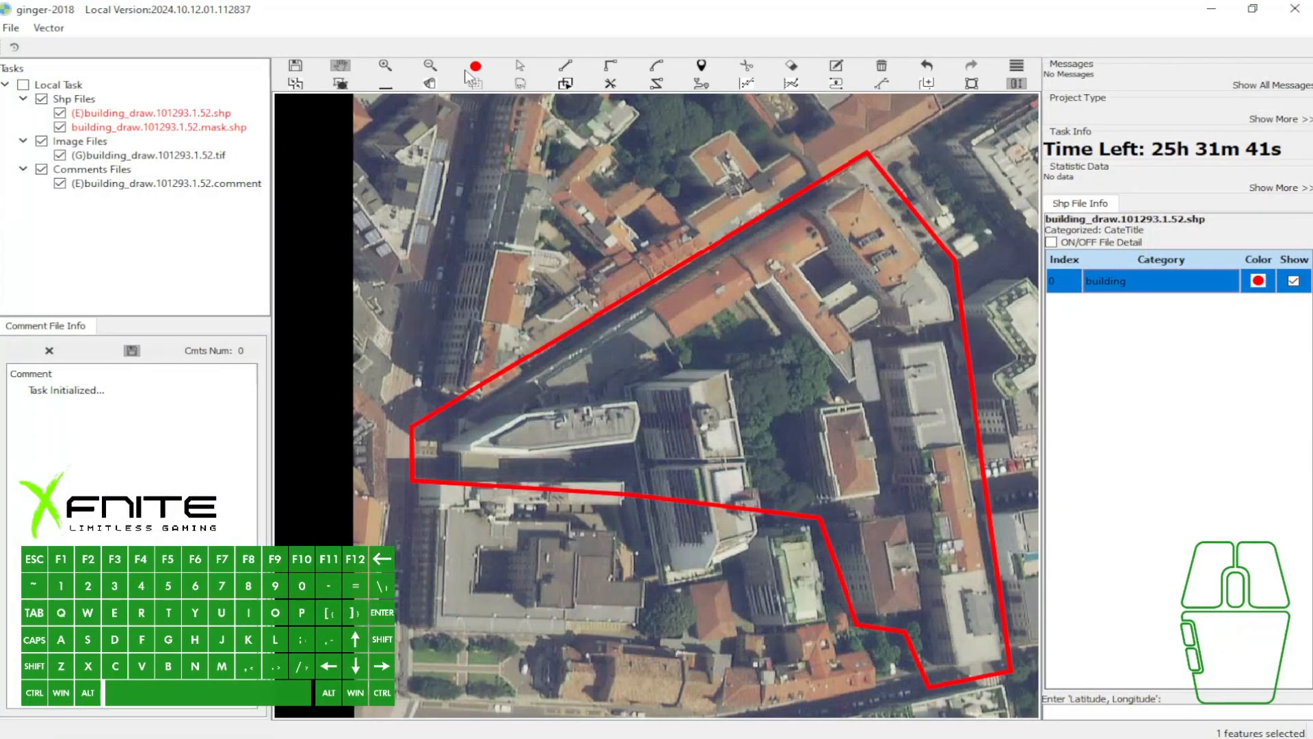
- Try the Select tool, and draw two rectangular building outlines around the trees beside the orange-roofed wing
left_click(517, 66)
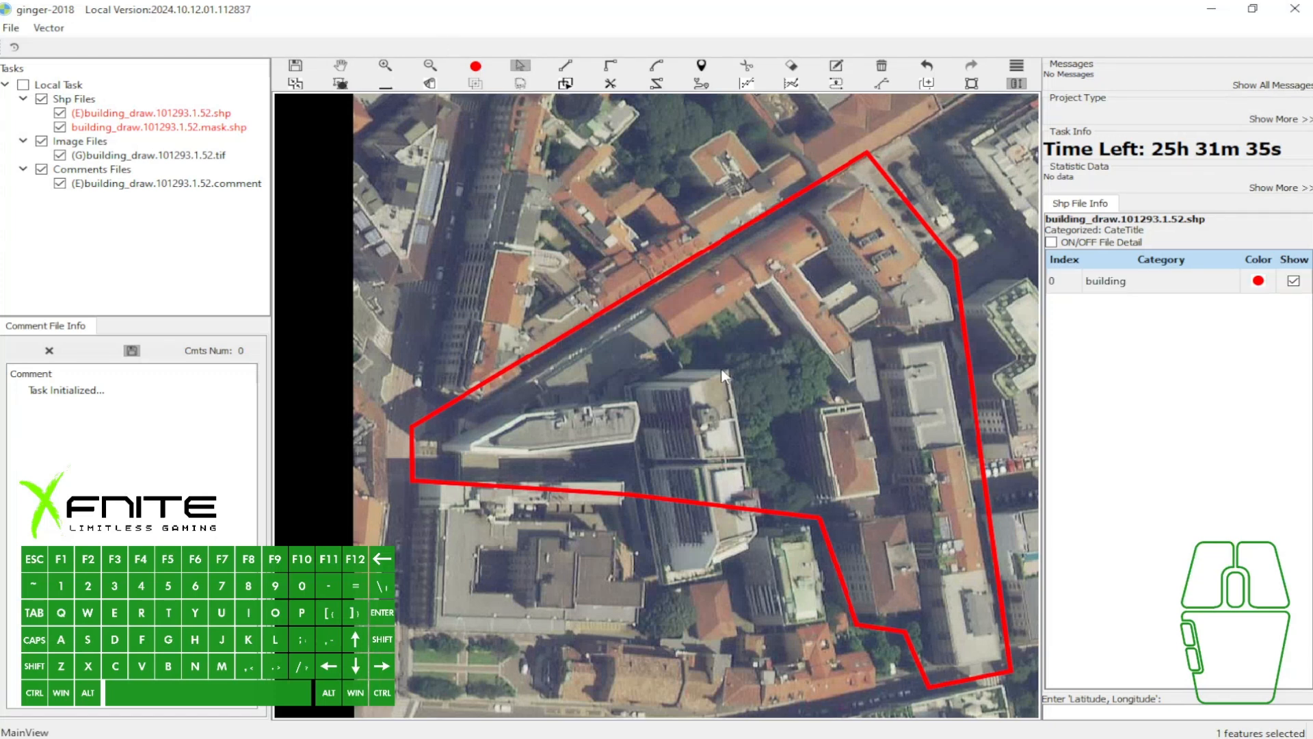
left_click(850, 363)
scroll(777, 325, "up", 1)
key("e")
left_click(741, 323)
left_click(819, 310)
left_click(829, 367)
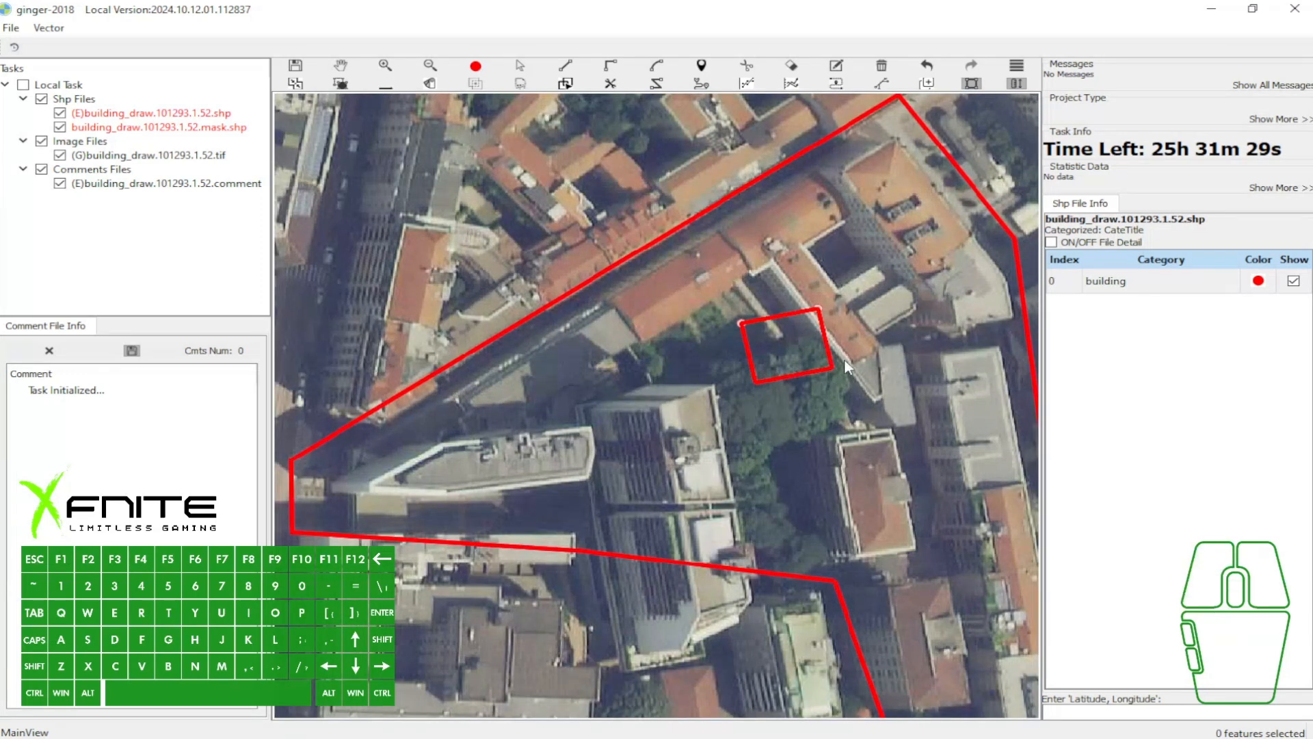
left_click(868, 378)
left_click(881, 438)
- Draw three more rectangular outlines: a long one over the tower roof, one over the trees, and a small one between them
key("e")
left_click(728, 342)
left_click(769, 470)
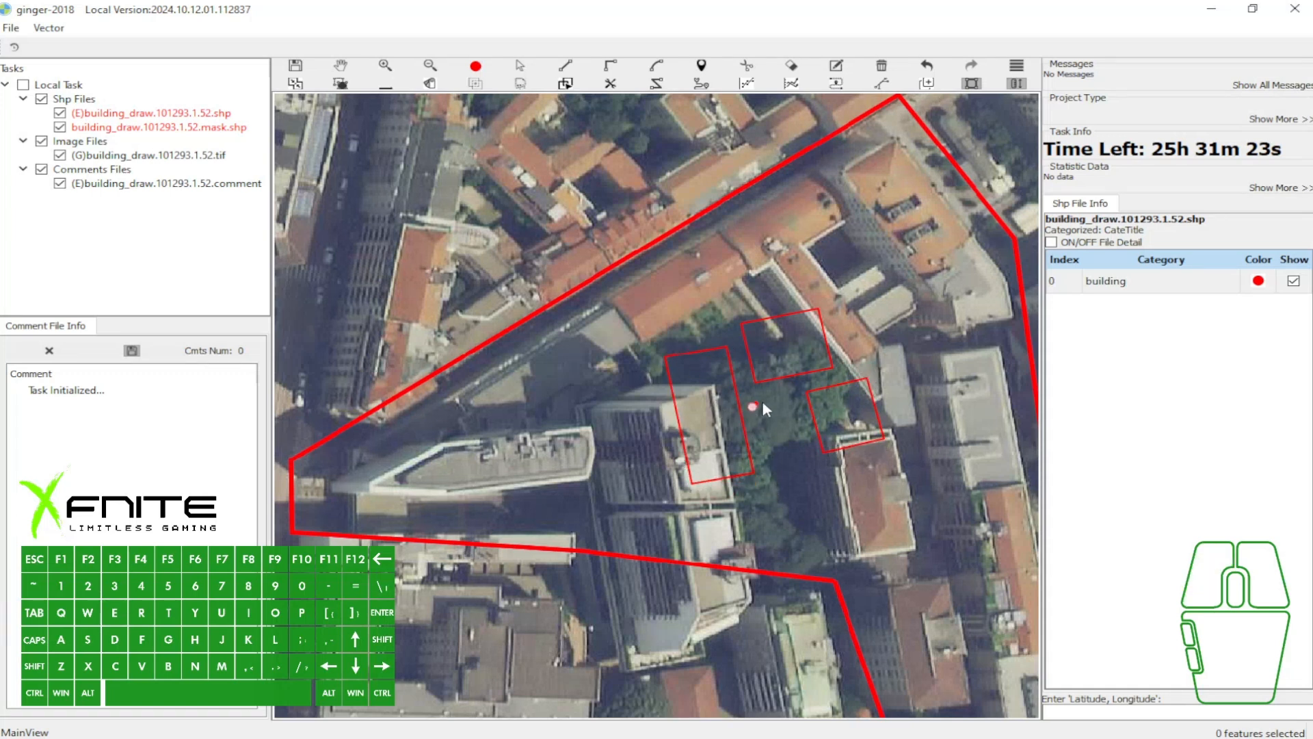
left_click(755, 471)
left_click(790, 394)
key("w")
left_click_drag(803, 392, 728, 355)
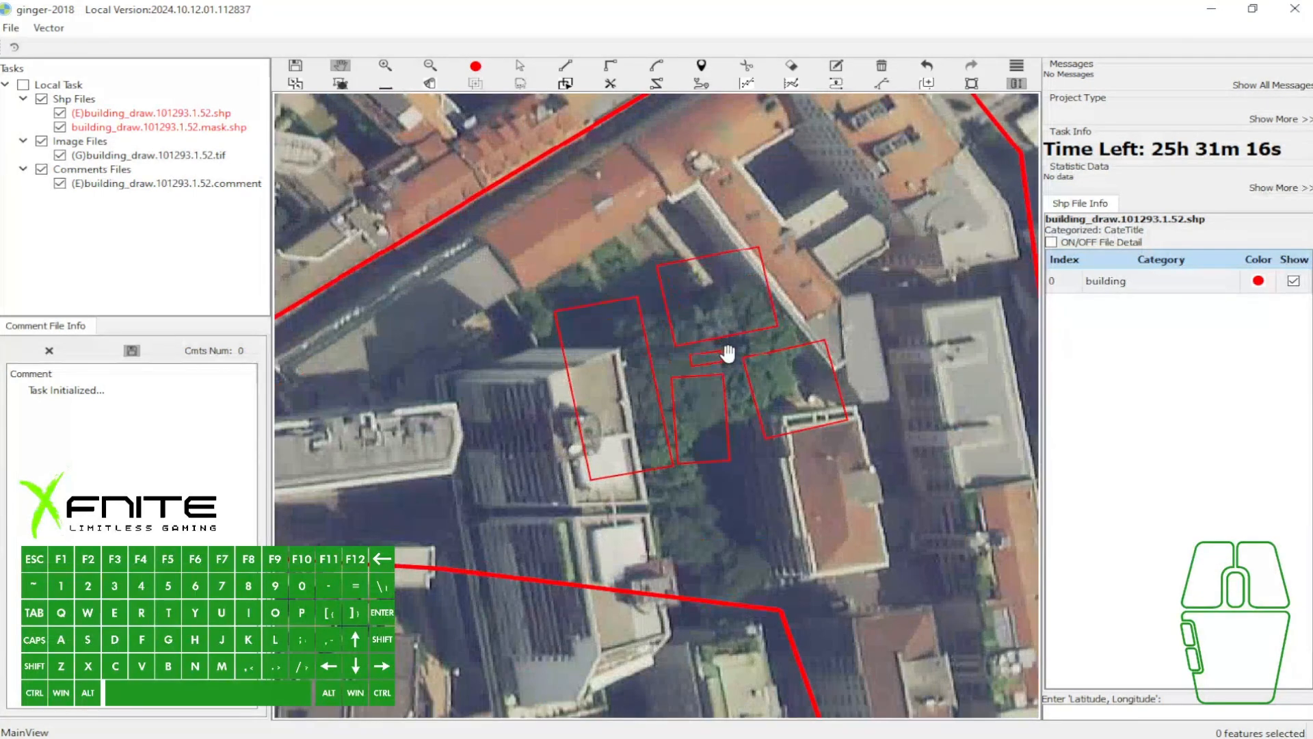
- Switch to selection and alternately select the long tower outline and the northern tree outline, one at a time
key("q")
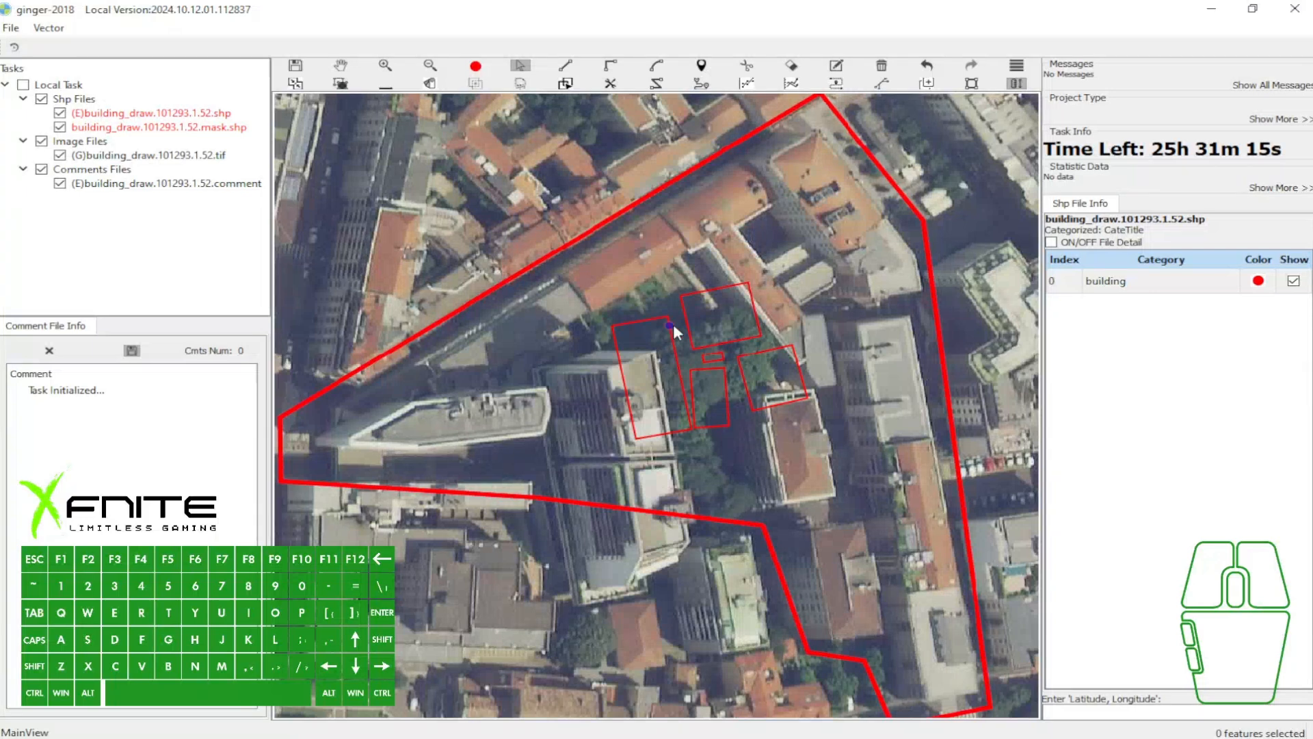
left_click(725, 315)
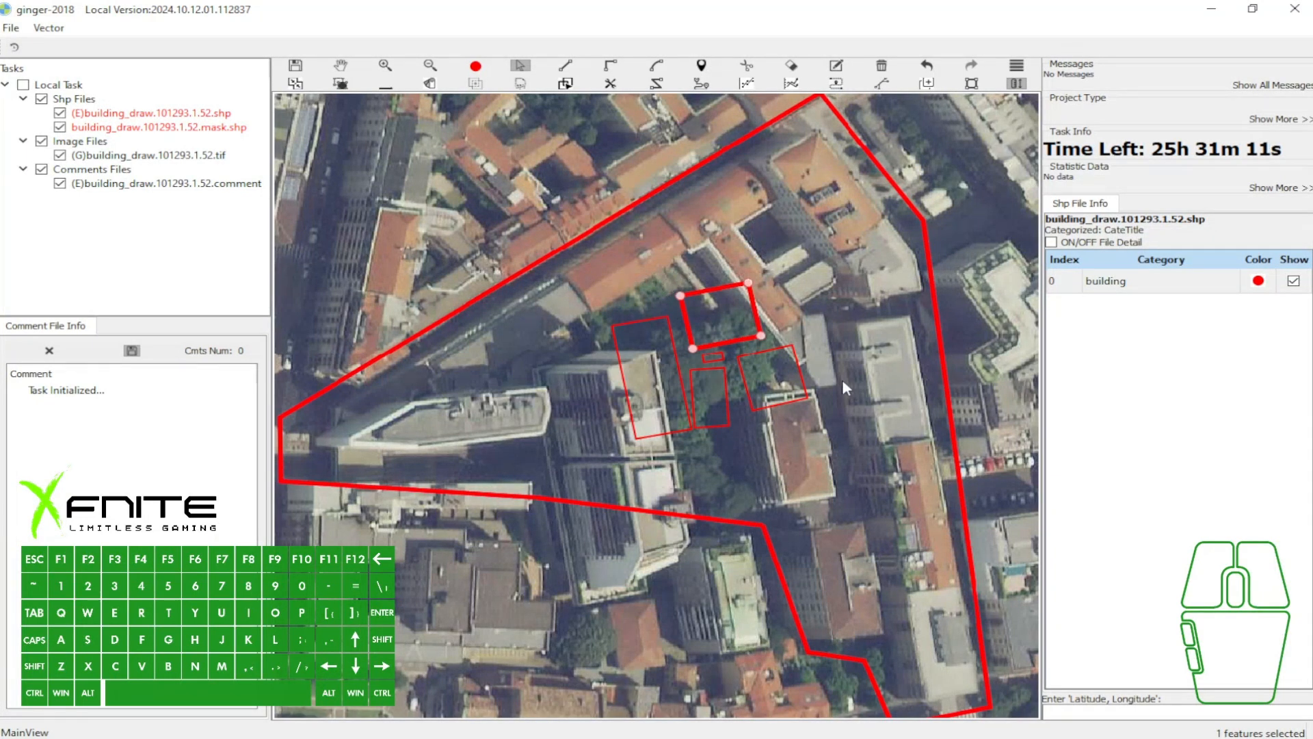
left_click(644, 345)
left_click(714, 313)
left_click(655, 340)
left_click(718, 311)
left_click(655, 341)
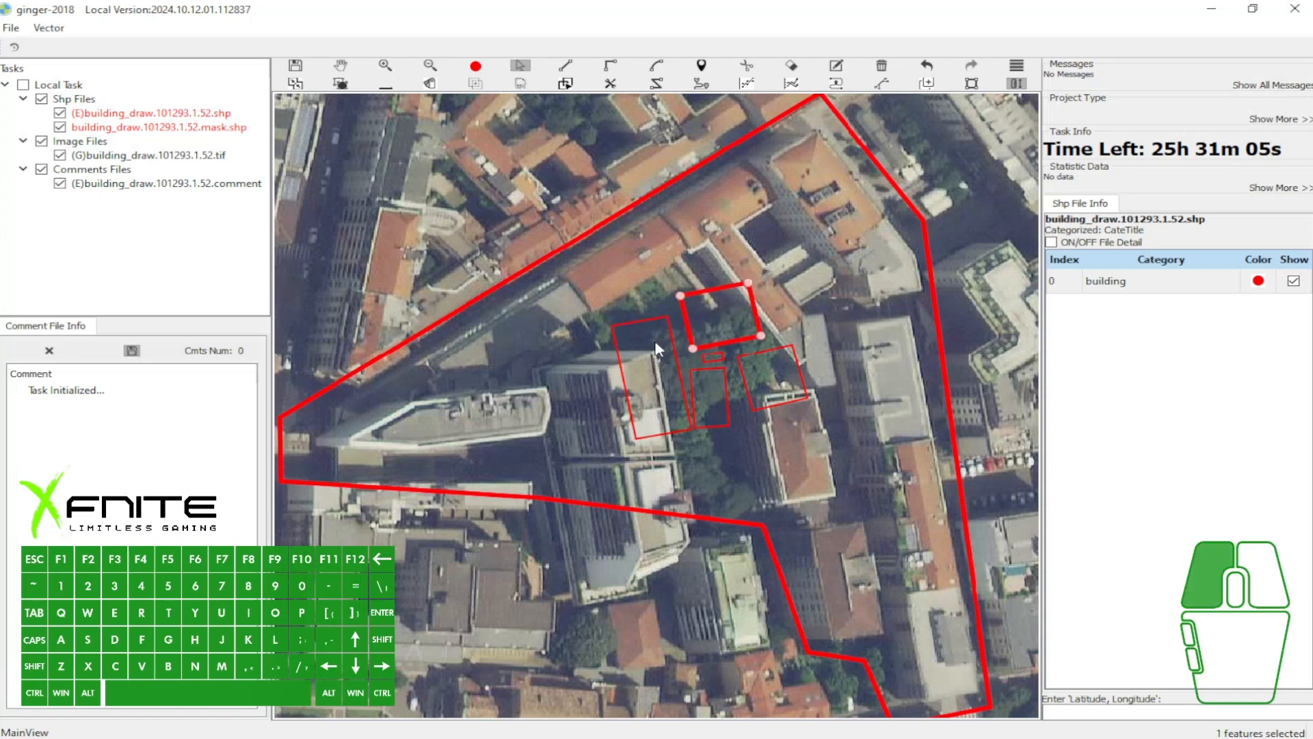
- Add the other four rectangular outlines to the selected long tower outline, one by one
left_click(720, 302, "shift")
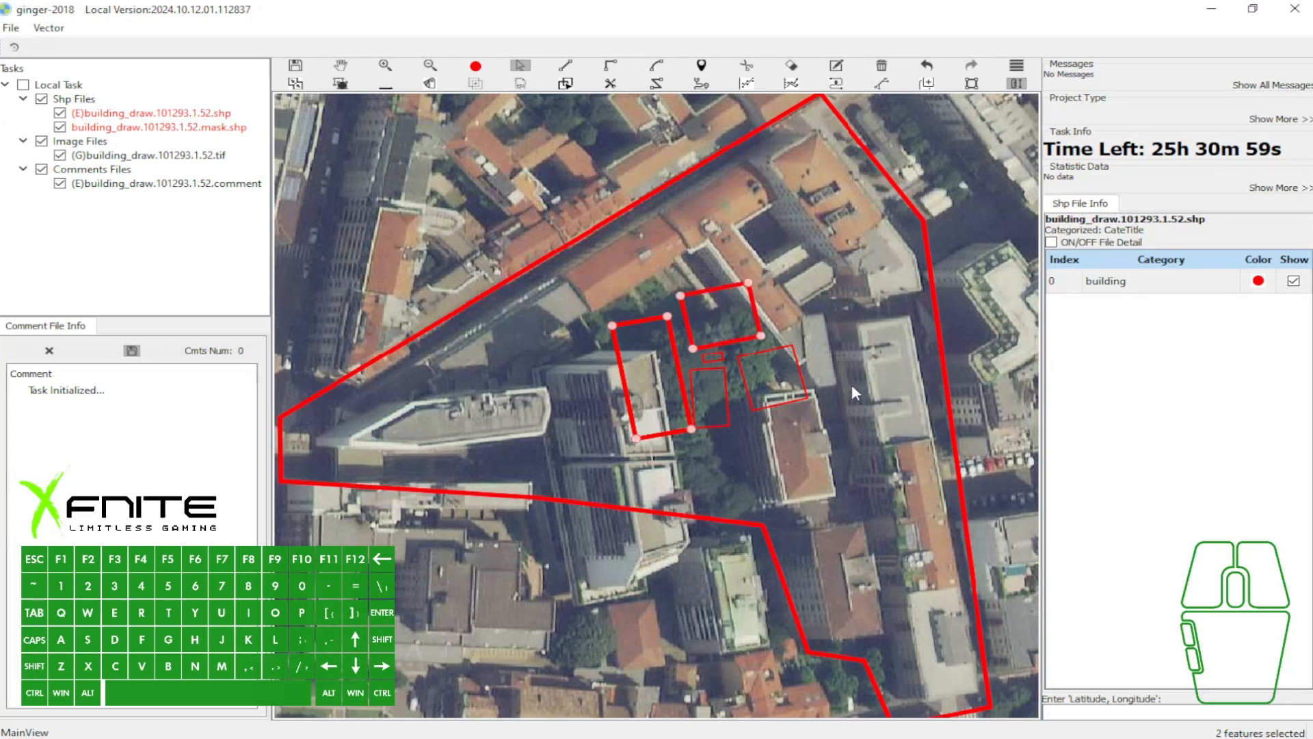
left_click(777, 378, "shift")
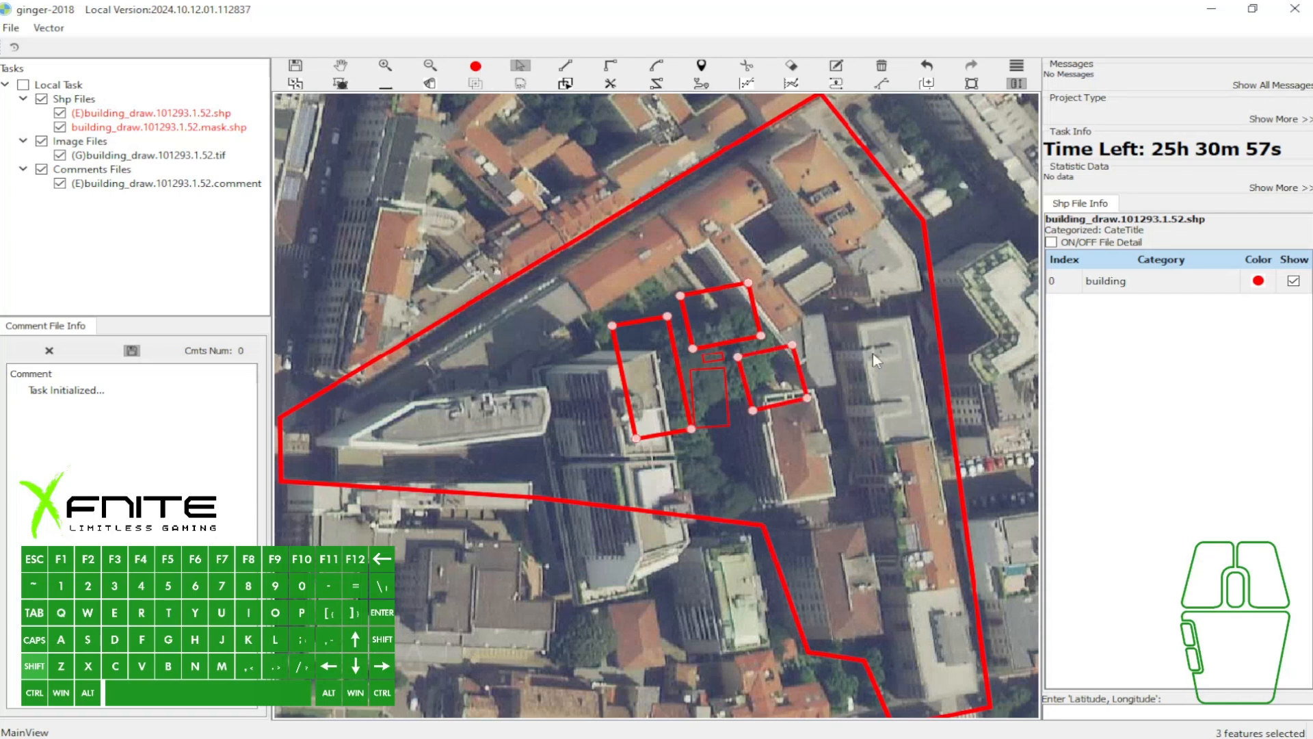
left_click(721, 394, "shift")
left_click(717, 359, "shift")
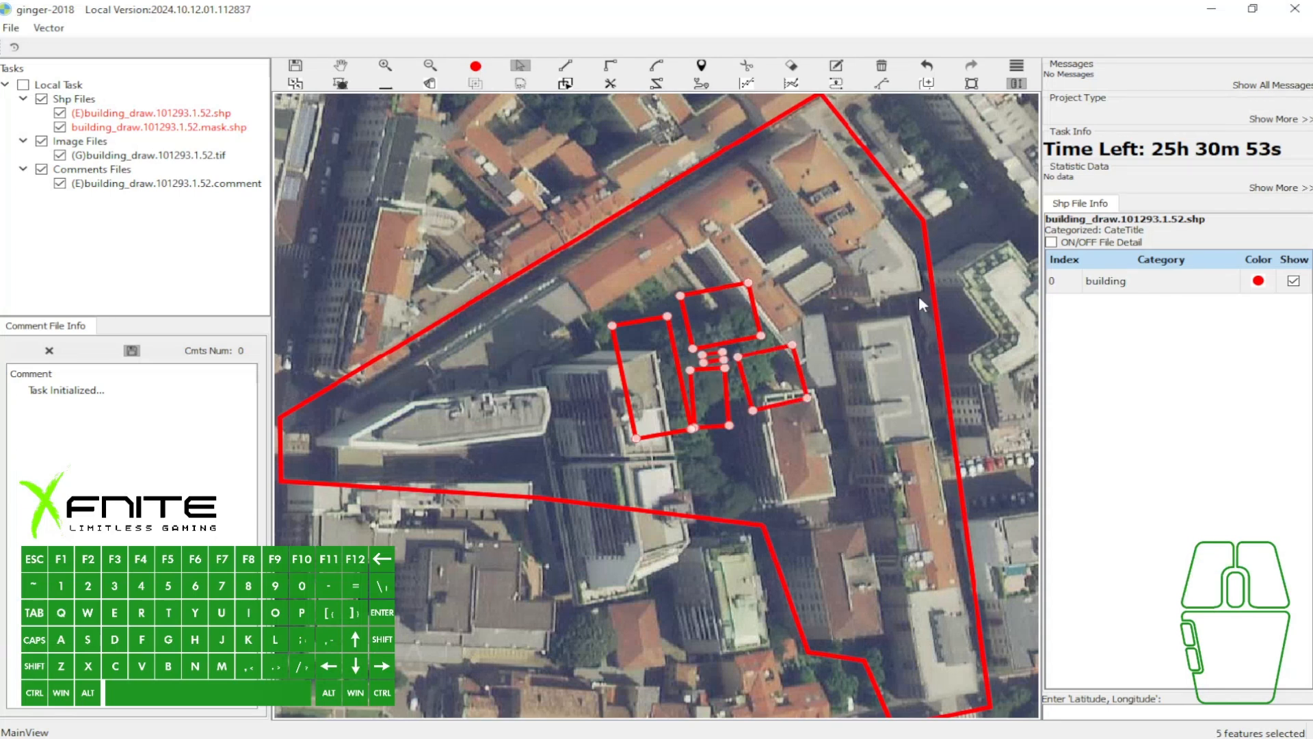
- Clear the selection and select all five rectangular outlines together with one selection box
key("w")
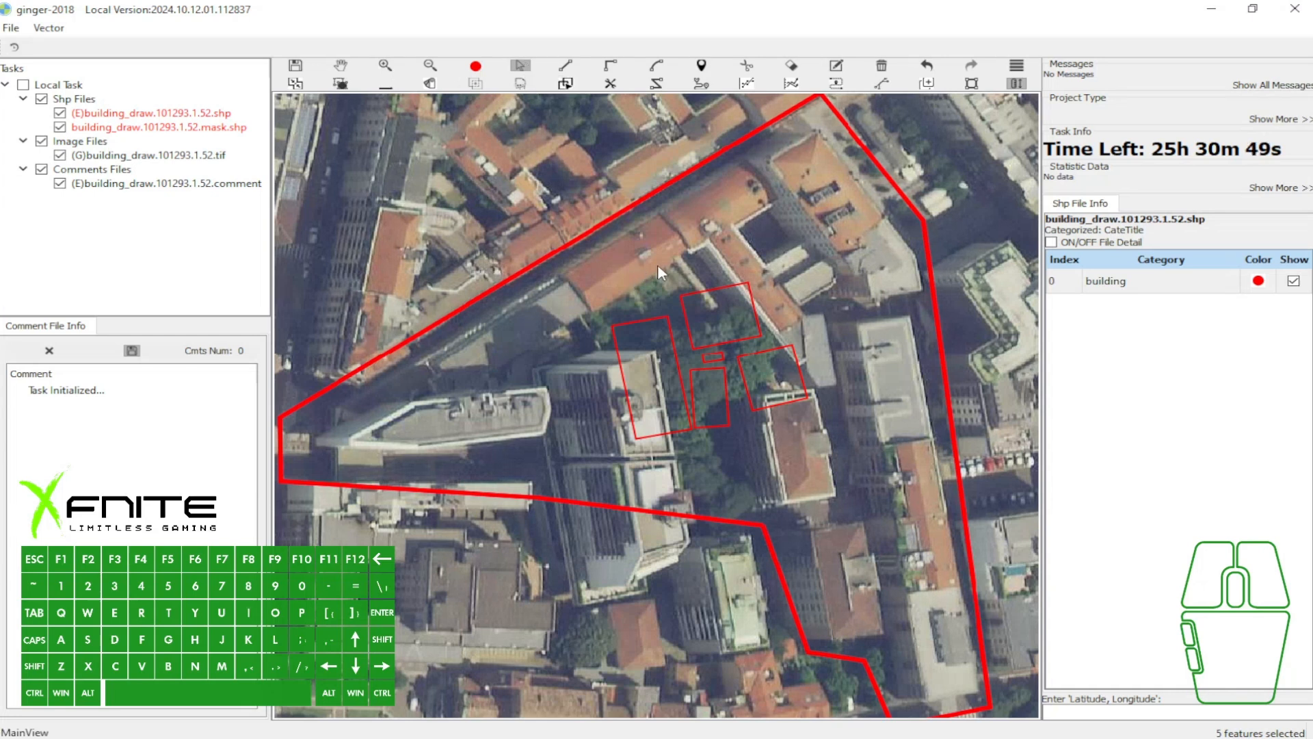
left_click_drag(613, 264, 798, 402)
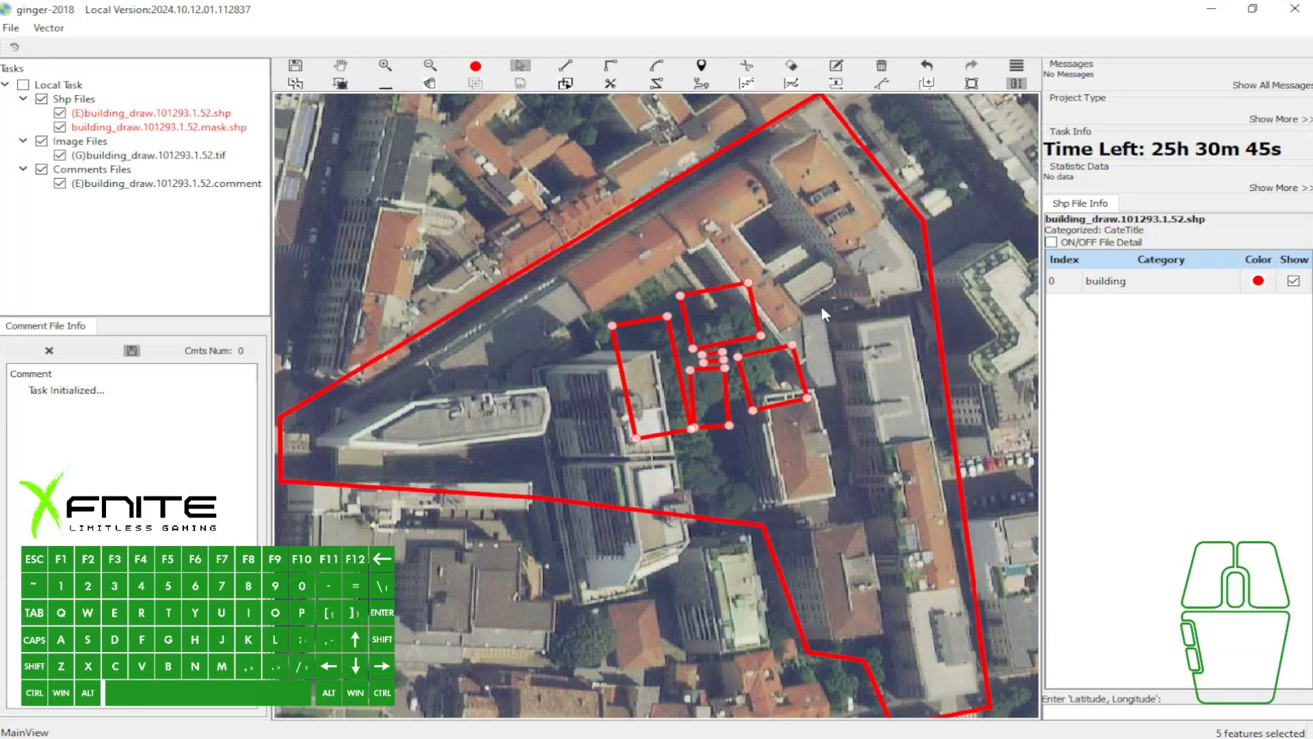
scroll(716, 376, "up", 2)
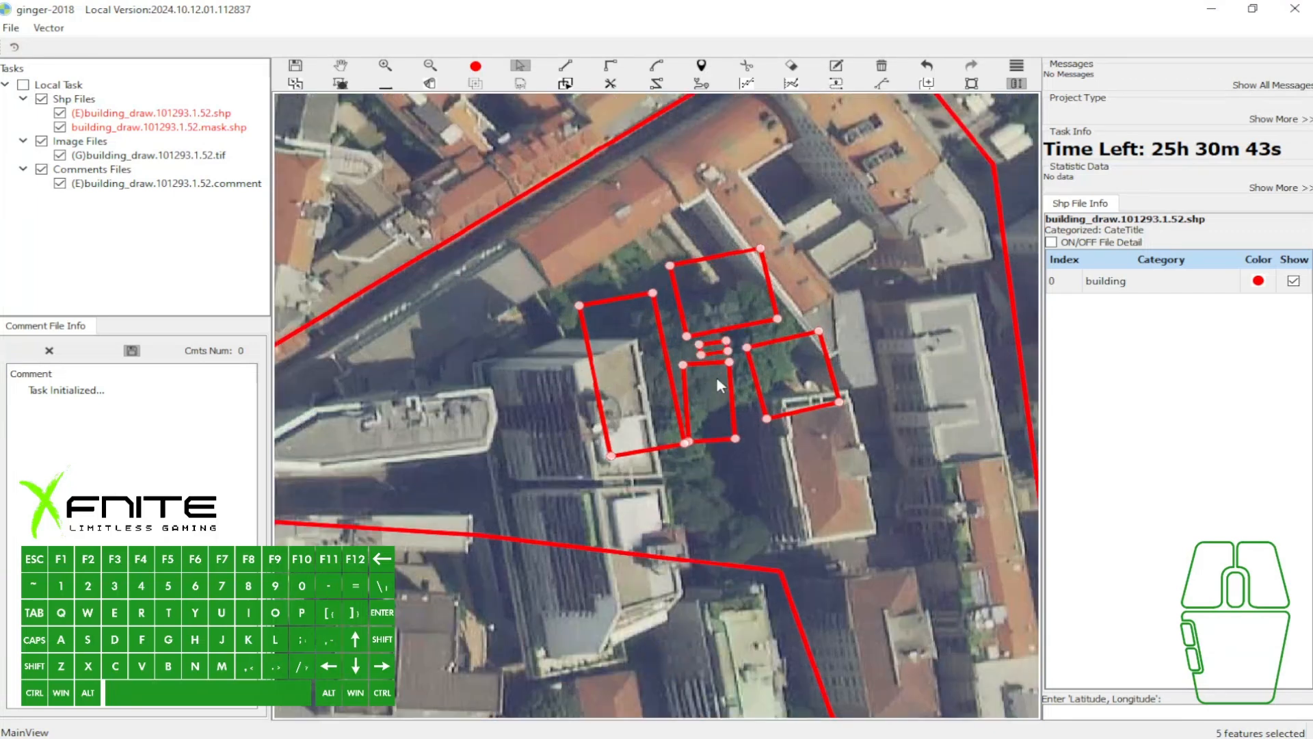
- Clear the selection, box-select the long tower and northern outlines, and add the two southeastern outlines with a second box
key("a")
left_click(716, 345)
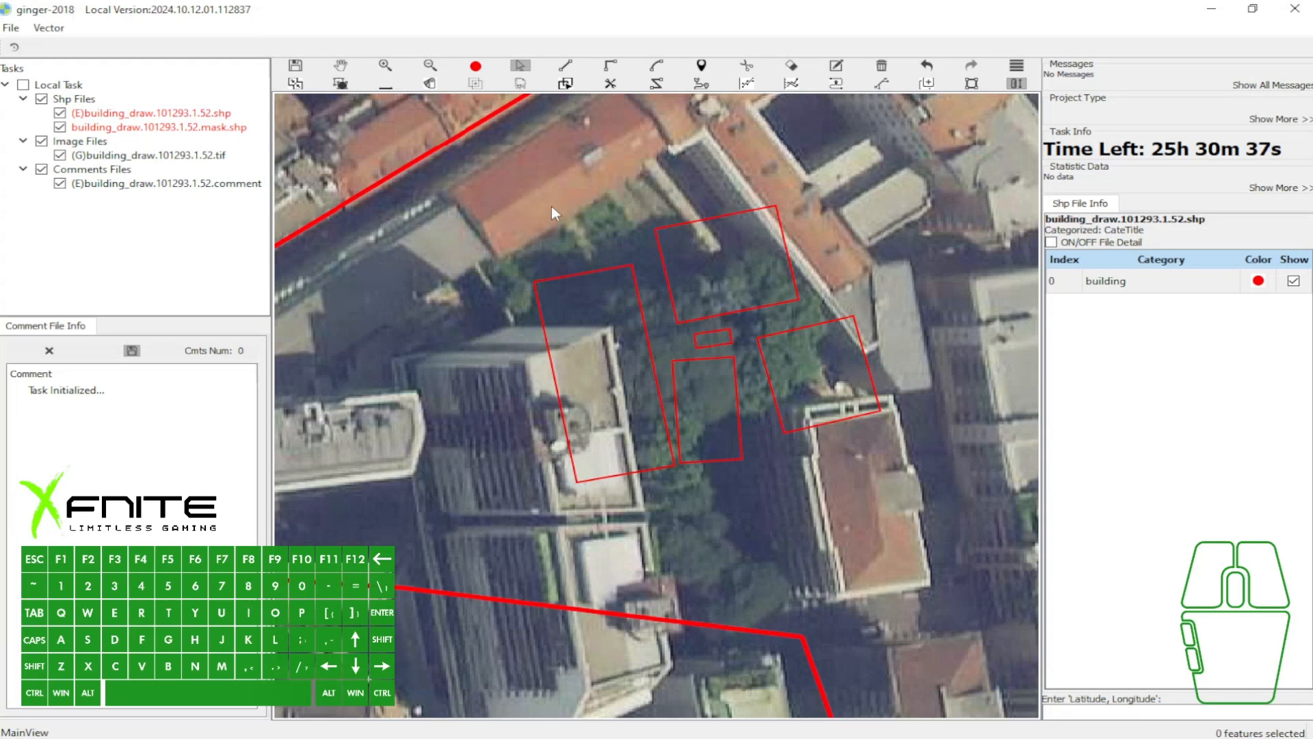
left_click_drag(547, 204, 680, 296)
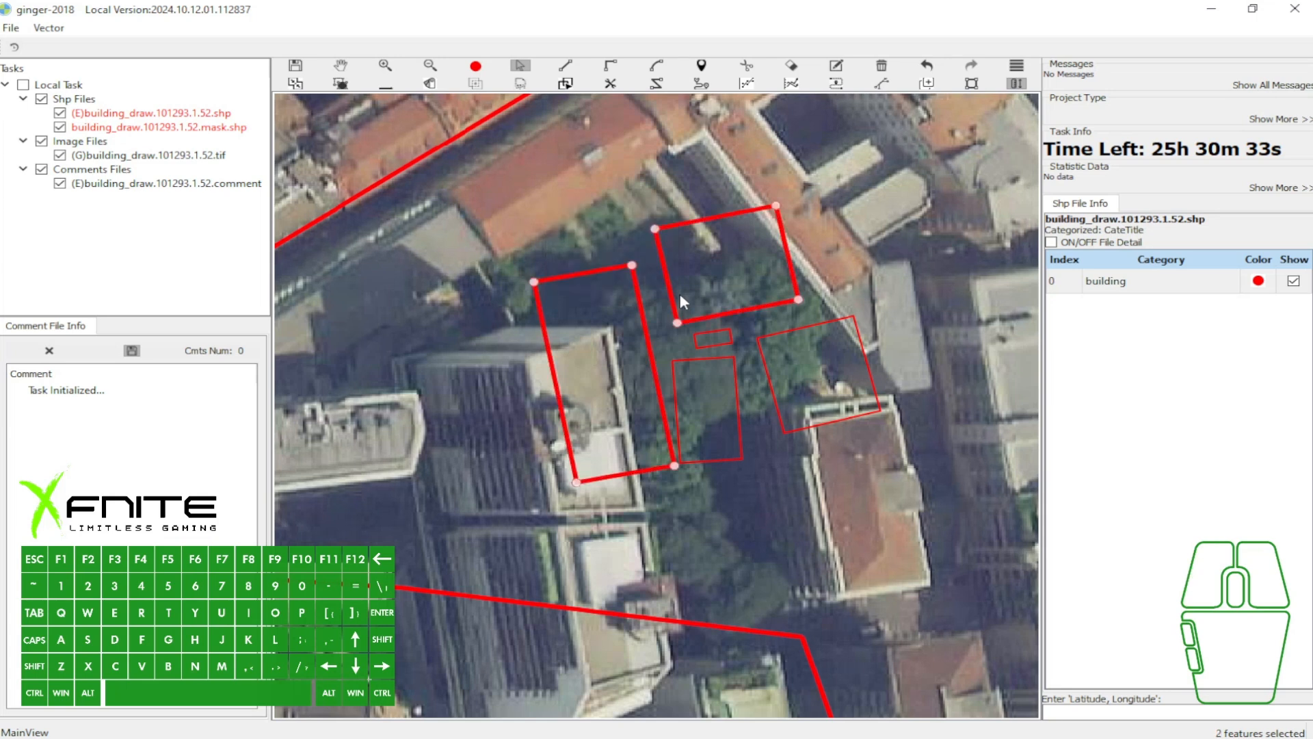
left_click_drag(733, 479, 842, 387)
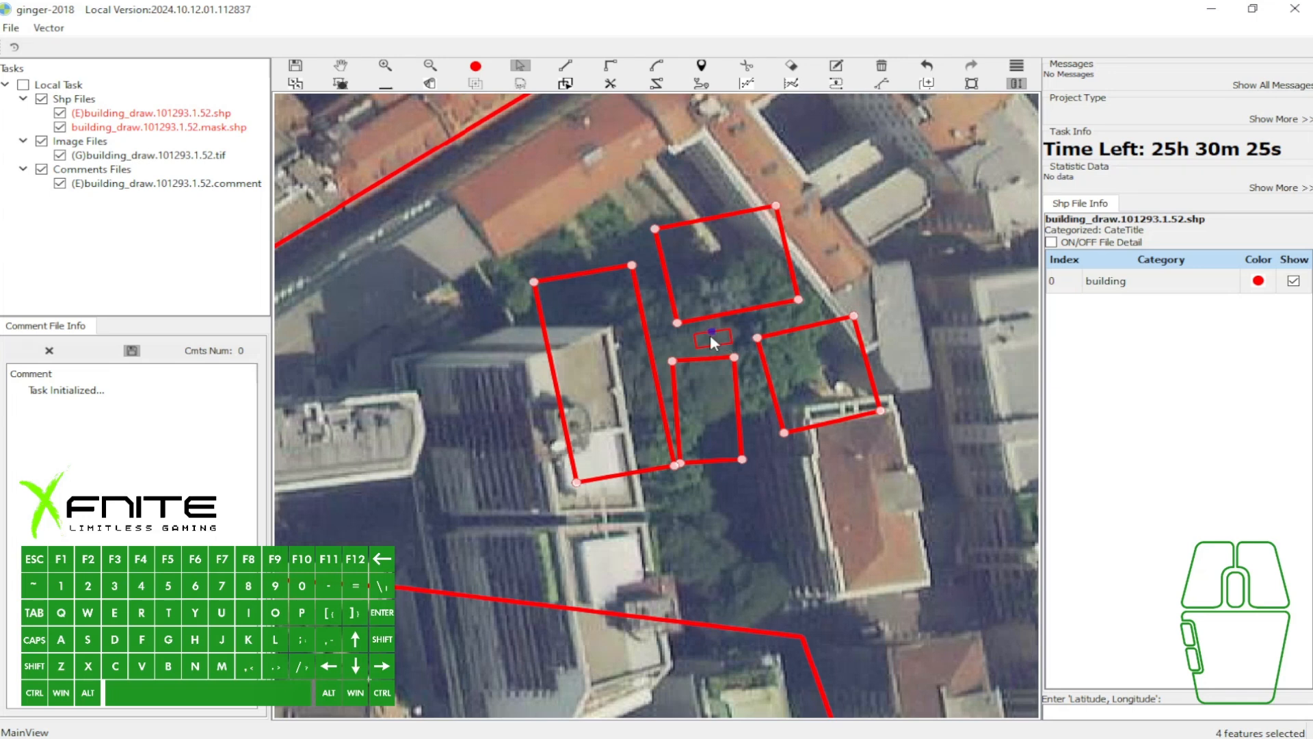
- Clear the selection and select the four larger outlines individually, leaving out the small one in the middle
key("w")
key("a")
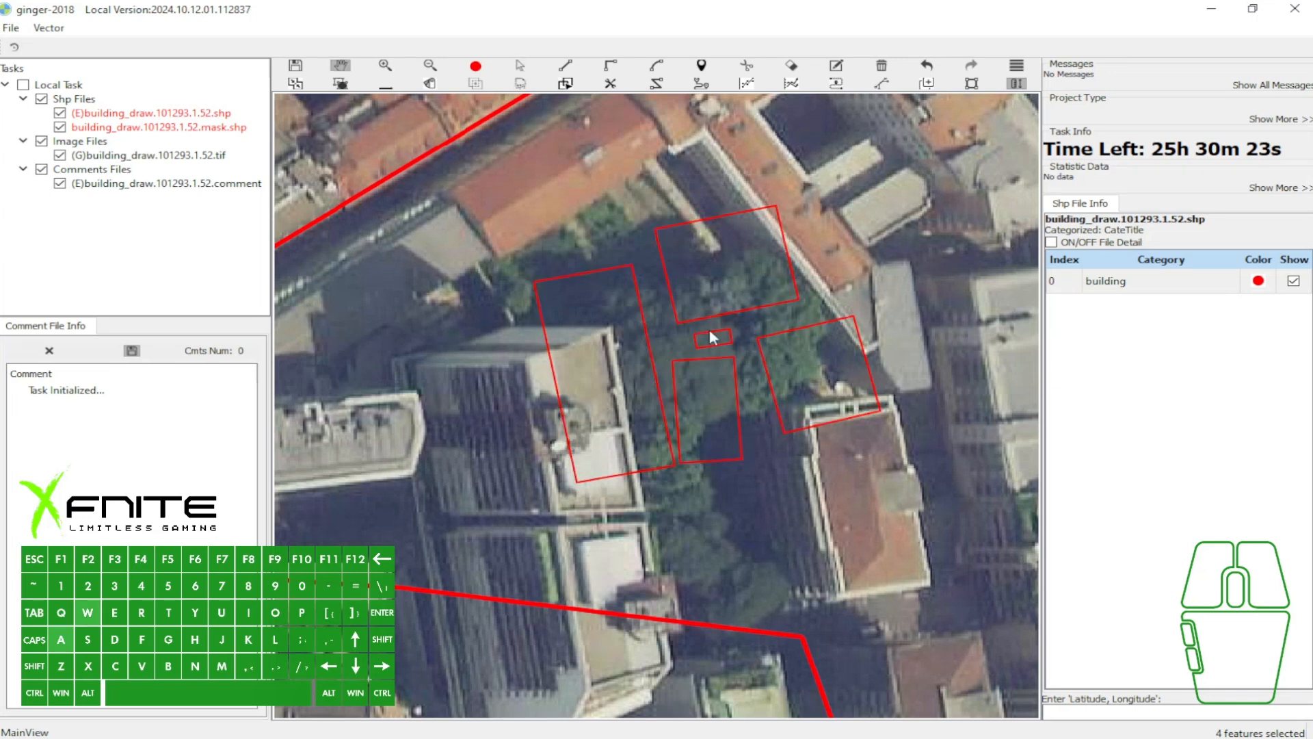
left_click(617, 359)
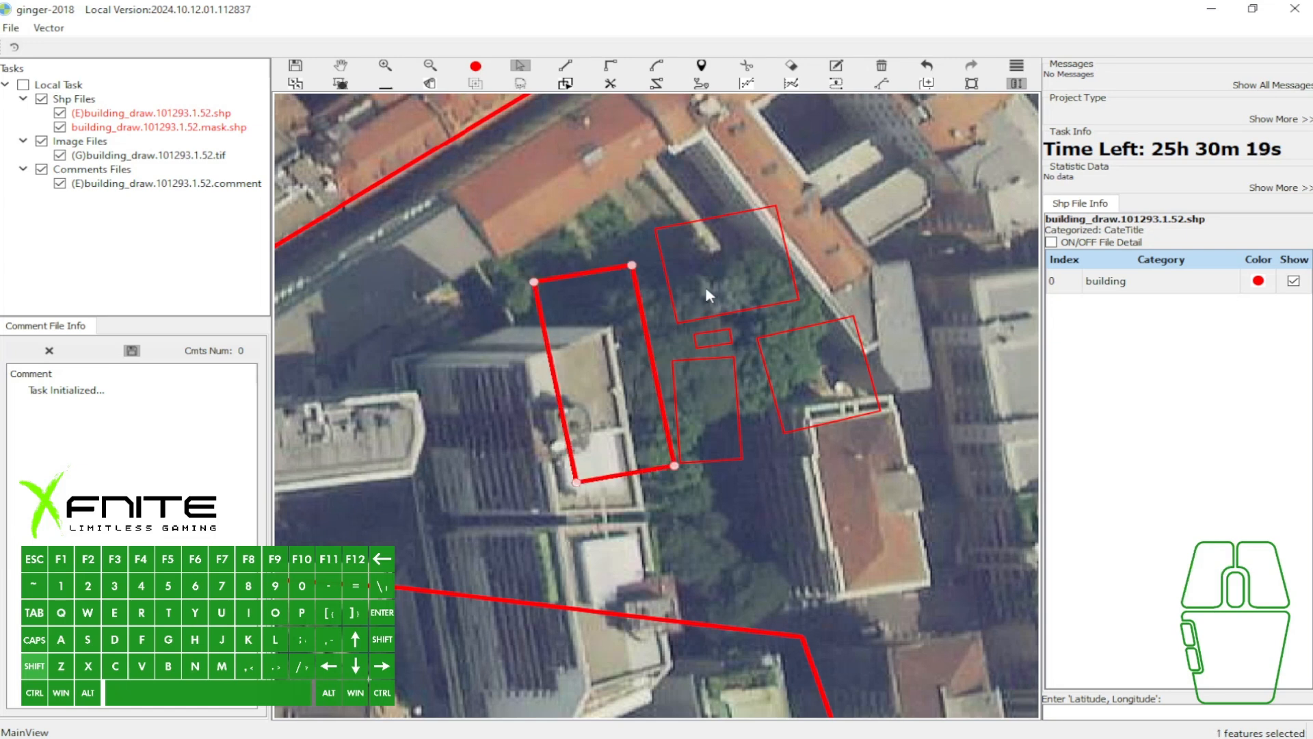
left_click(711, 301, "shift")
left_click(707, 407, "shift")
left_click(802, 375, "shift")
left_click(627, 379, "shift")
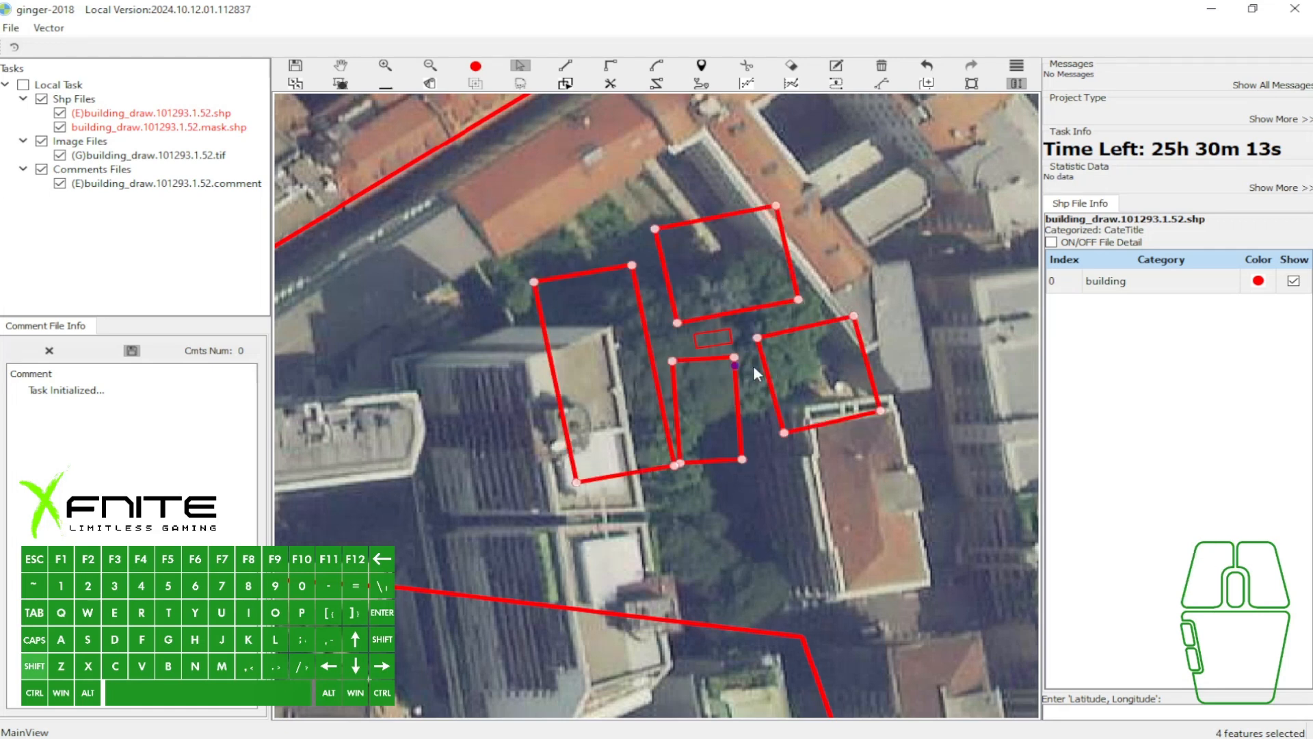
- Delete all five rectangular outlines inside the mask boundary and activate the Draw tool
key("w")
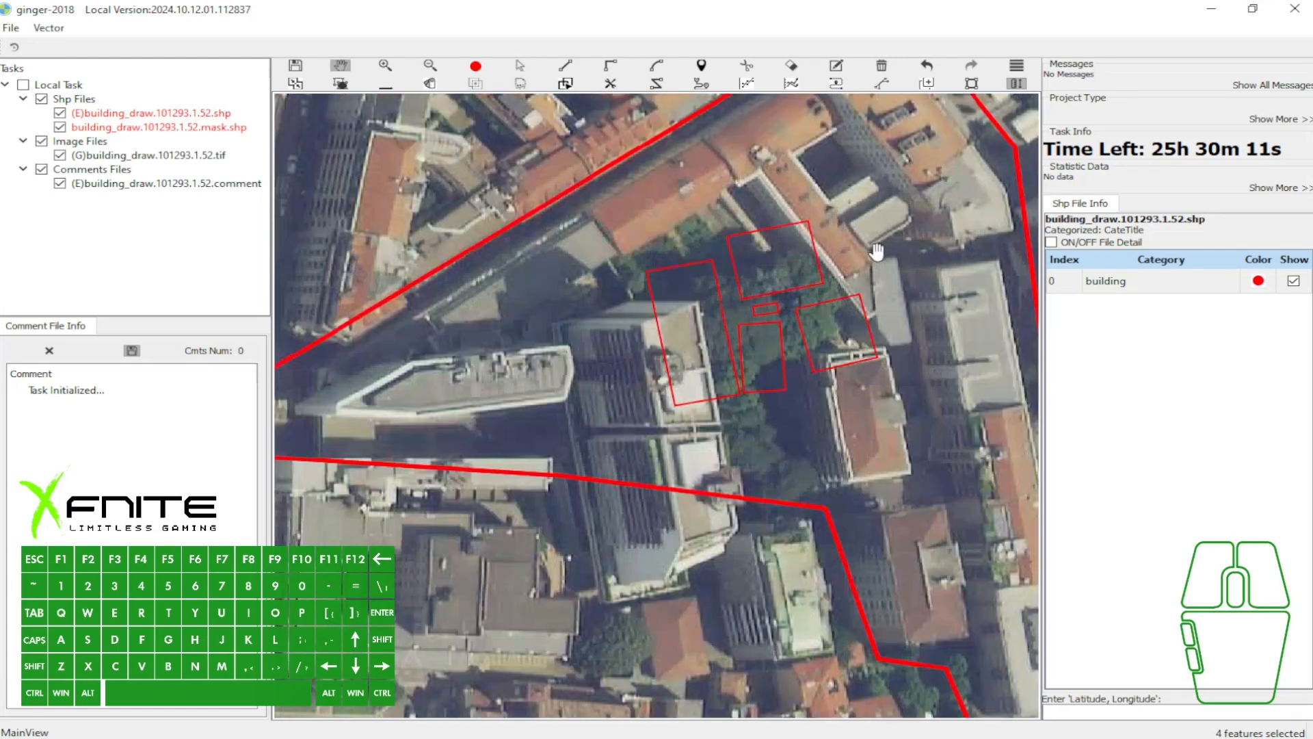
left_click_drag(880, 267, 822, 264)
key("s")
left_click_drag(654, 229, 872, 383)
key("Delete")
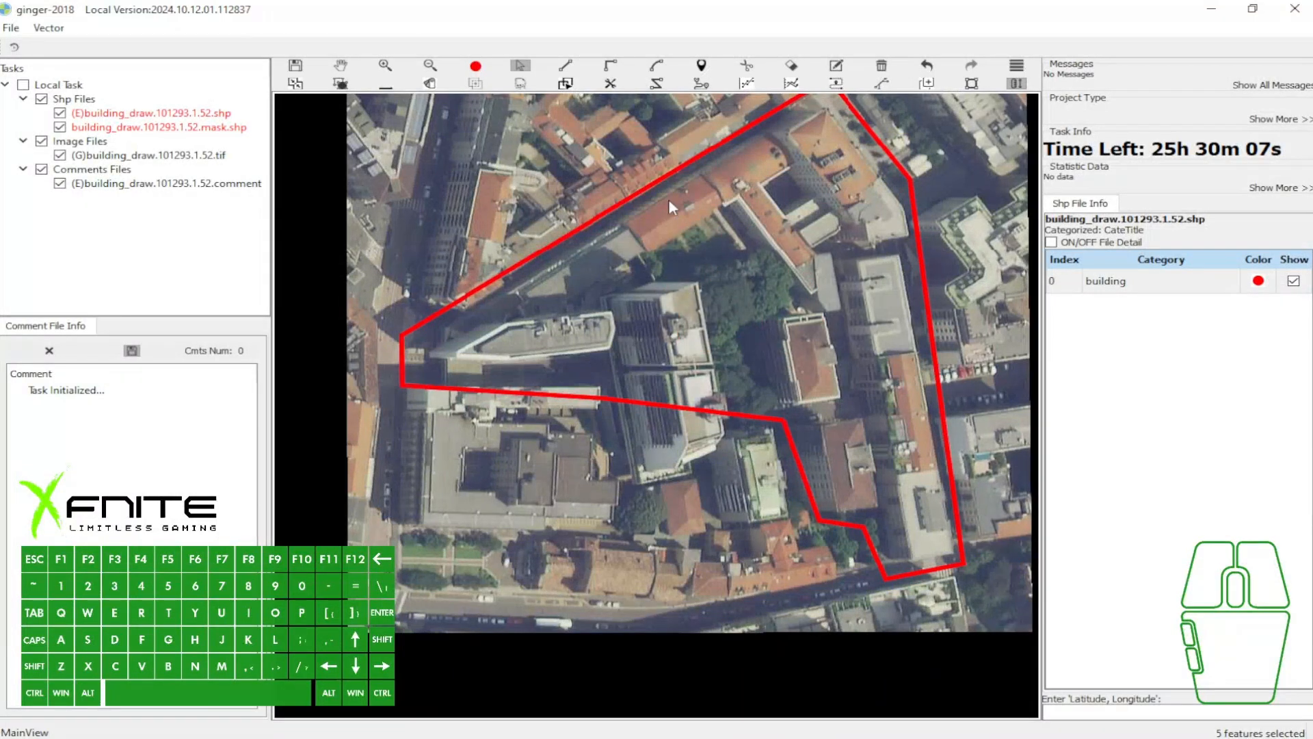
left_click(567, 69)
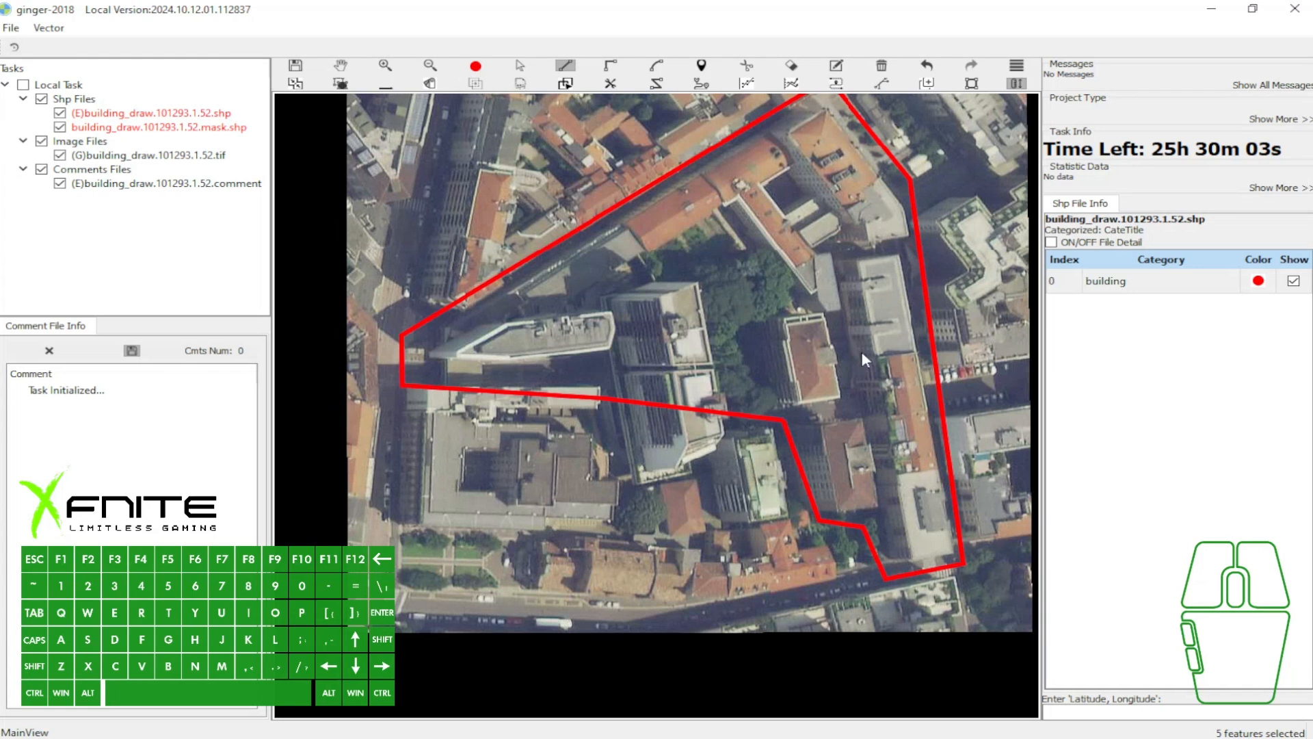
- Place two straight outline points along the northeastern edge of the orange-roofed building and remove them again one by one
scroll(928, 237, "up", 3)
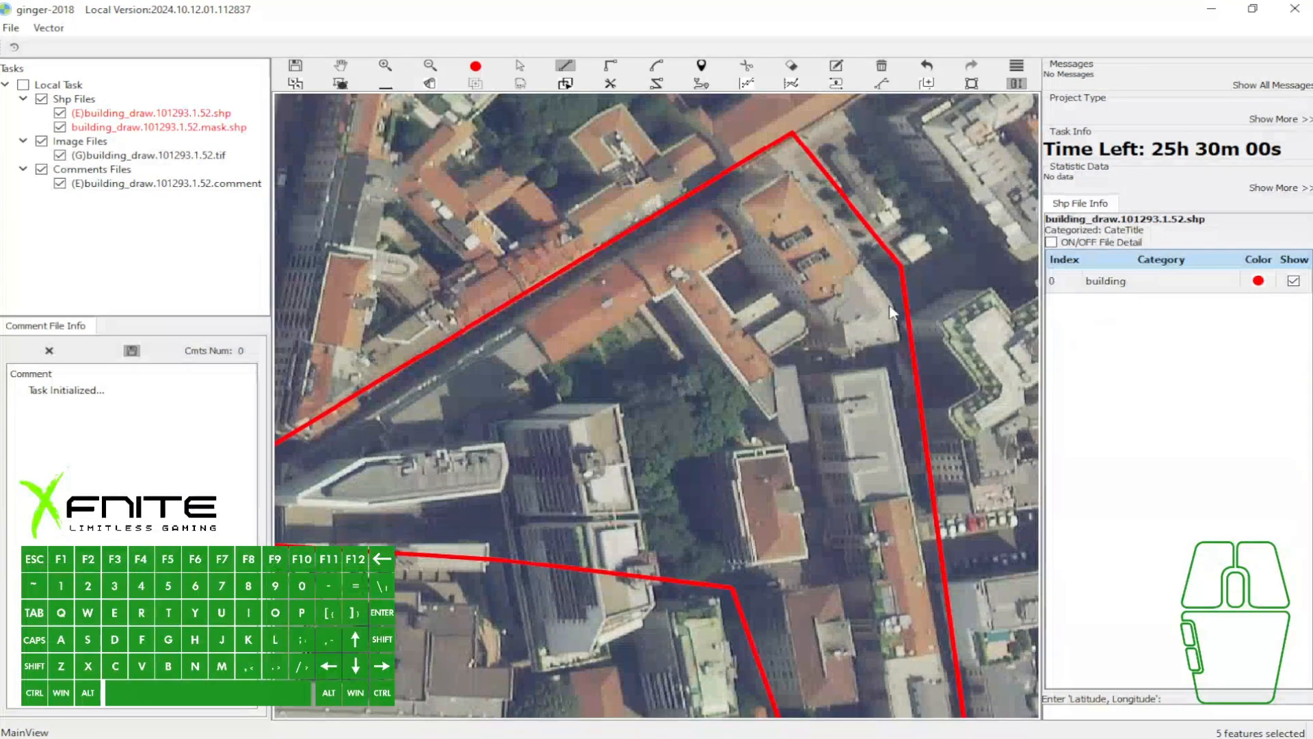
left_click(890, 308)
left_click(792, 176)
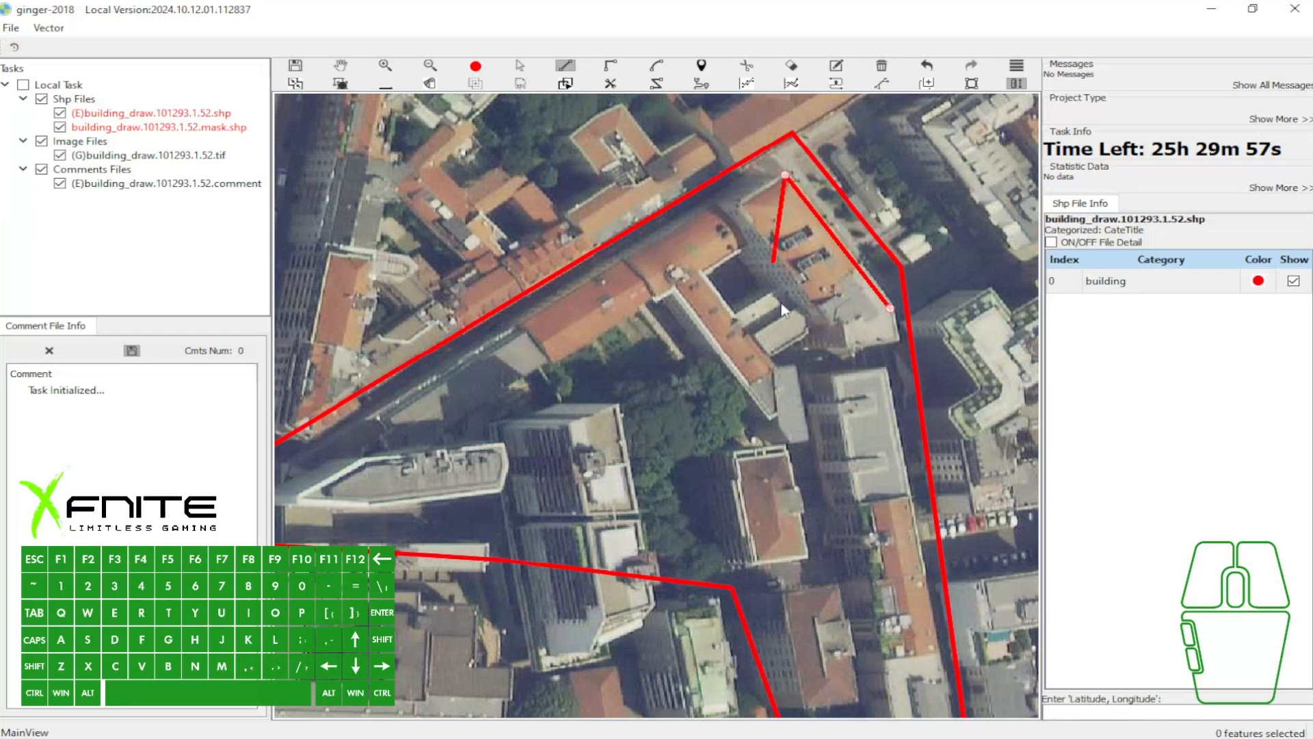
key("BackSpace")
key("BackSpace")
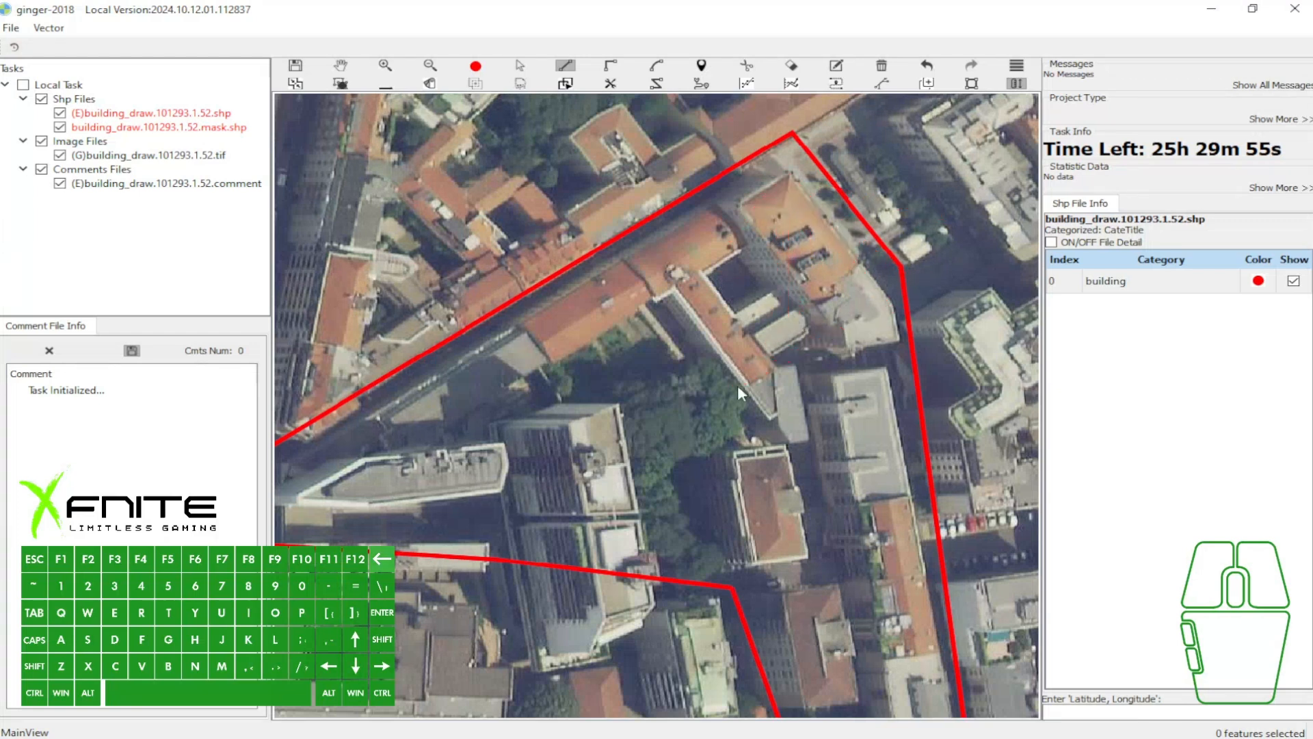
- Draw straight segments along the narrow orange-roofed wing with the Draw tool, stepping back one point midway, and discard the unfinished outline
key("s")
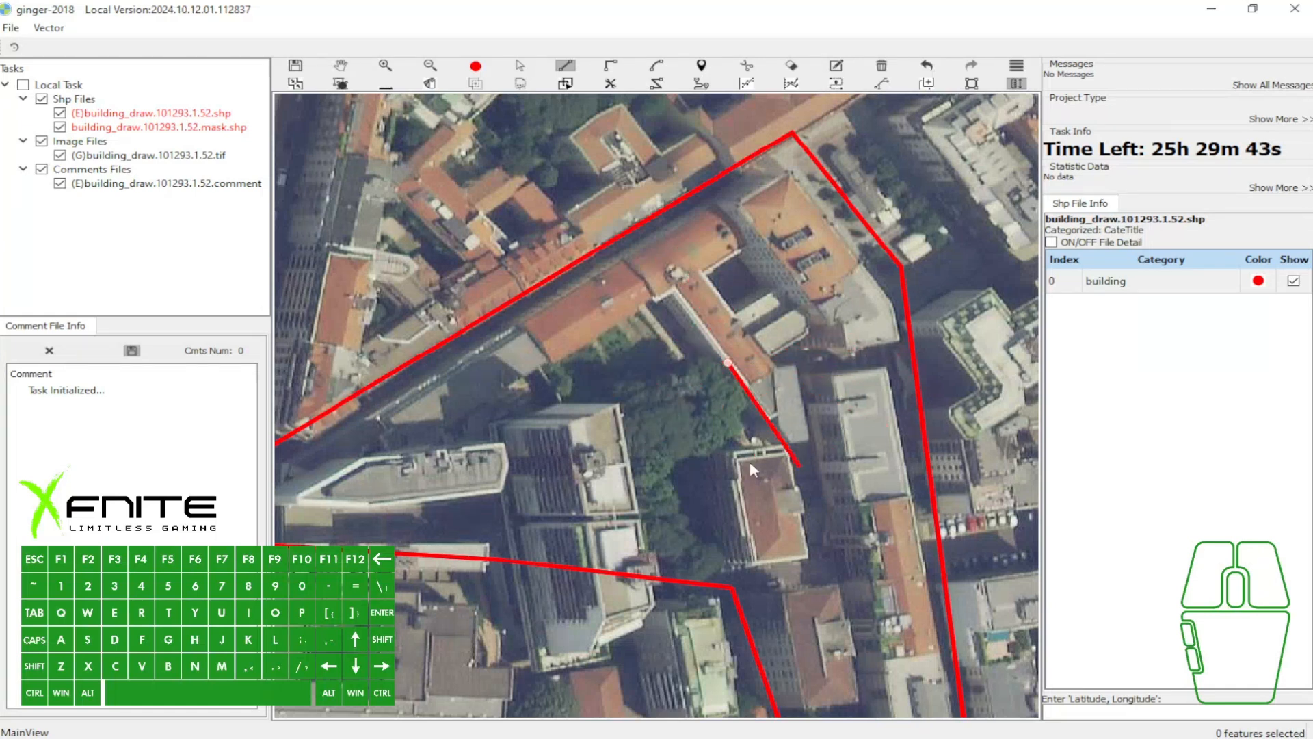
left_click(693, 309)
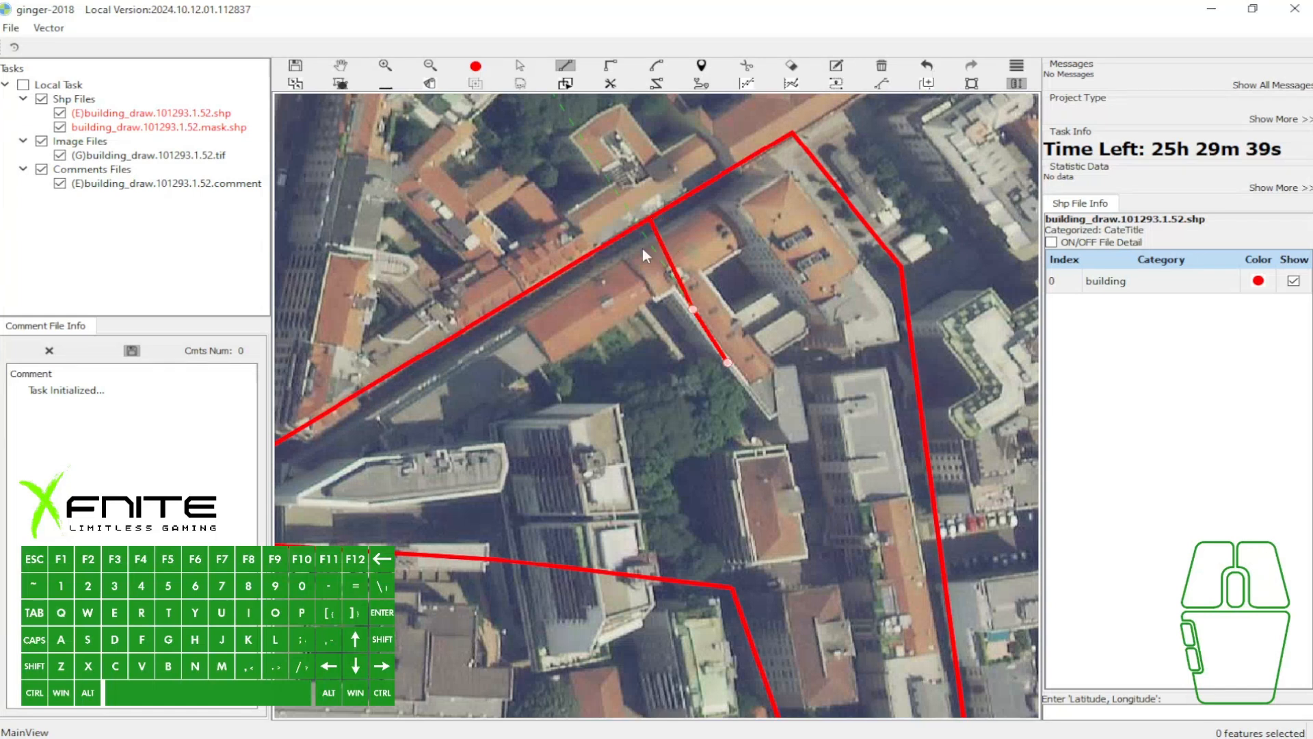
key("BackSpace")
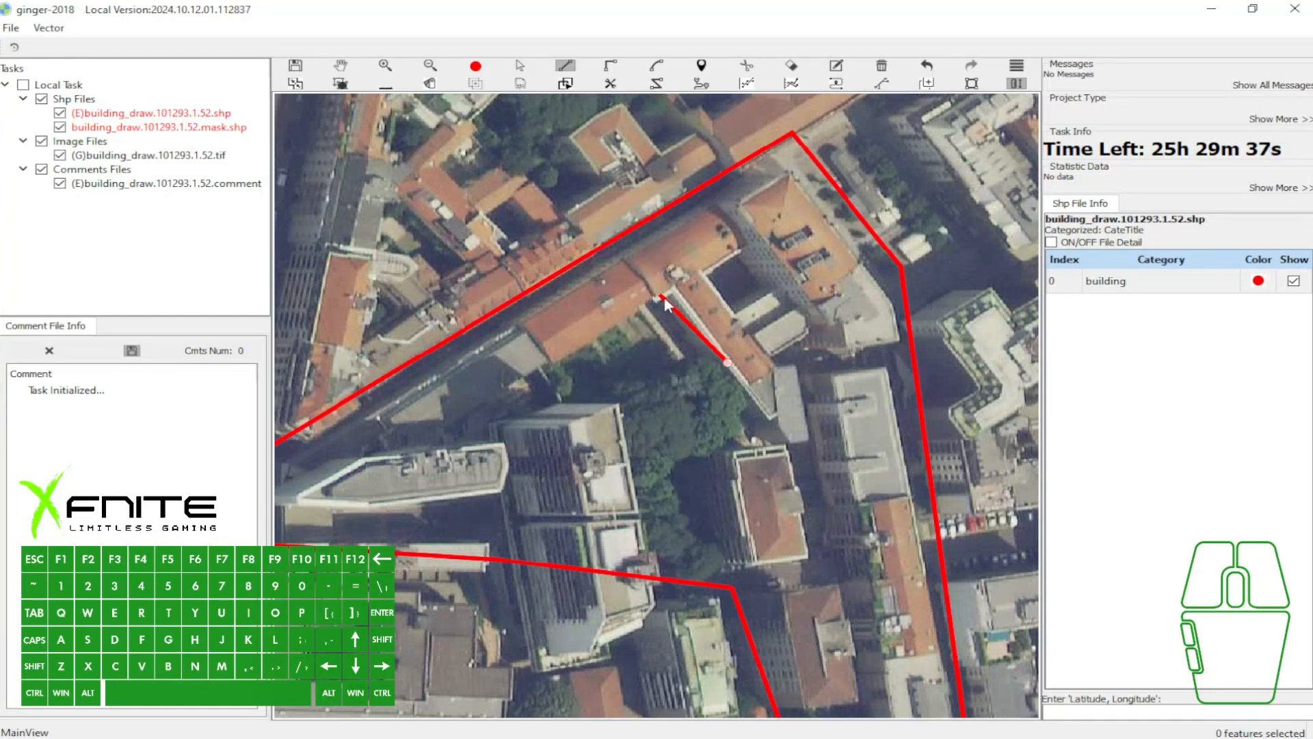
left_click(769, 417)
left_click(779, 412)
left_click(791, 444)
left_click(813, 439)
key("w")
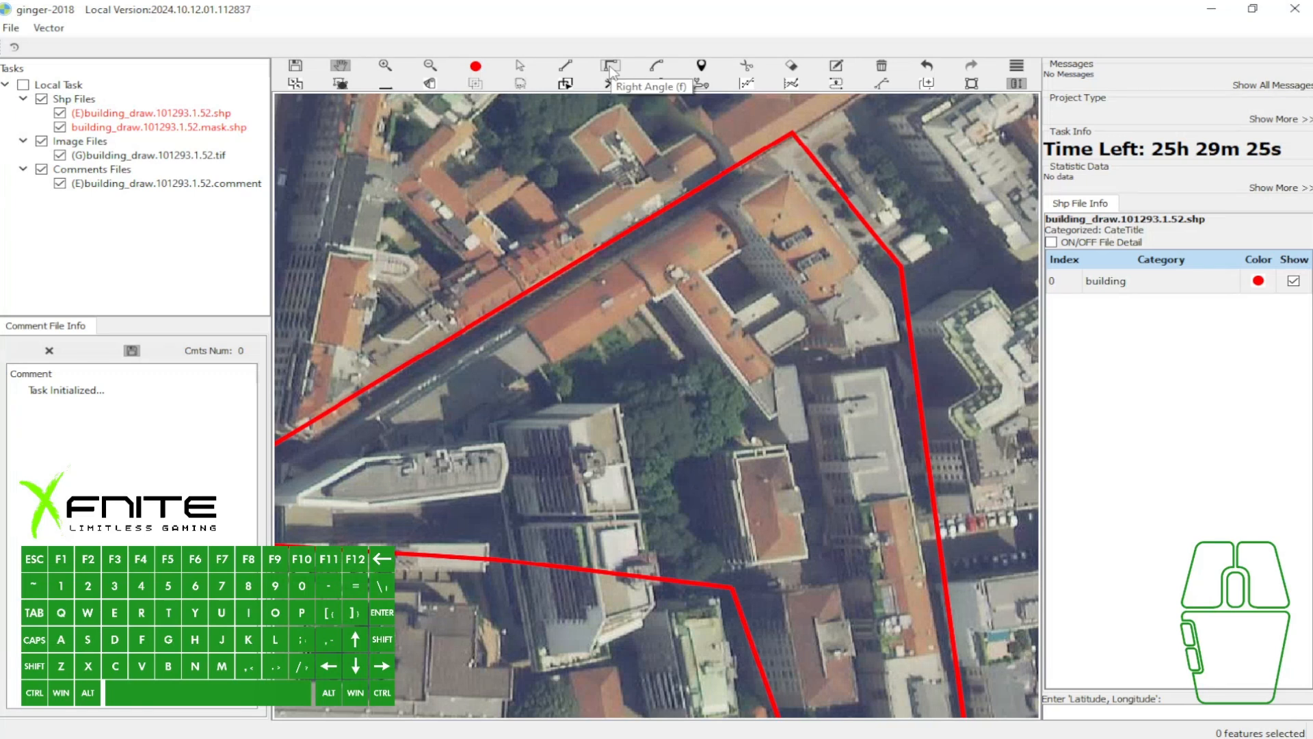
- Start a Right Angle outline on the small grey roof beside the orange wing, alternate with the Draw tool, and discard it
key("f")
scroll(819, 425, "up", 2)
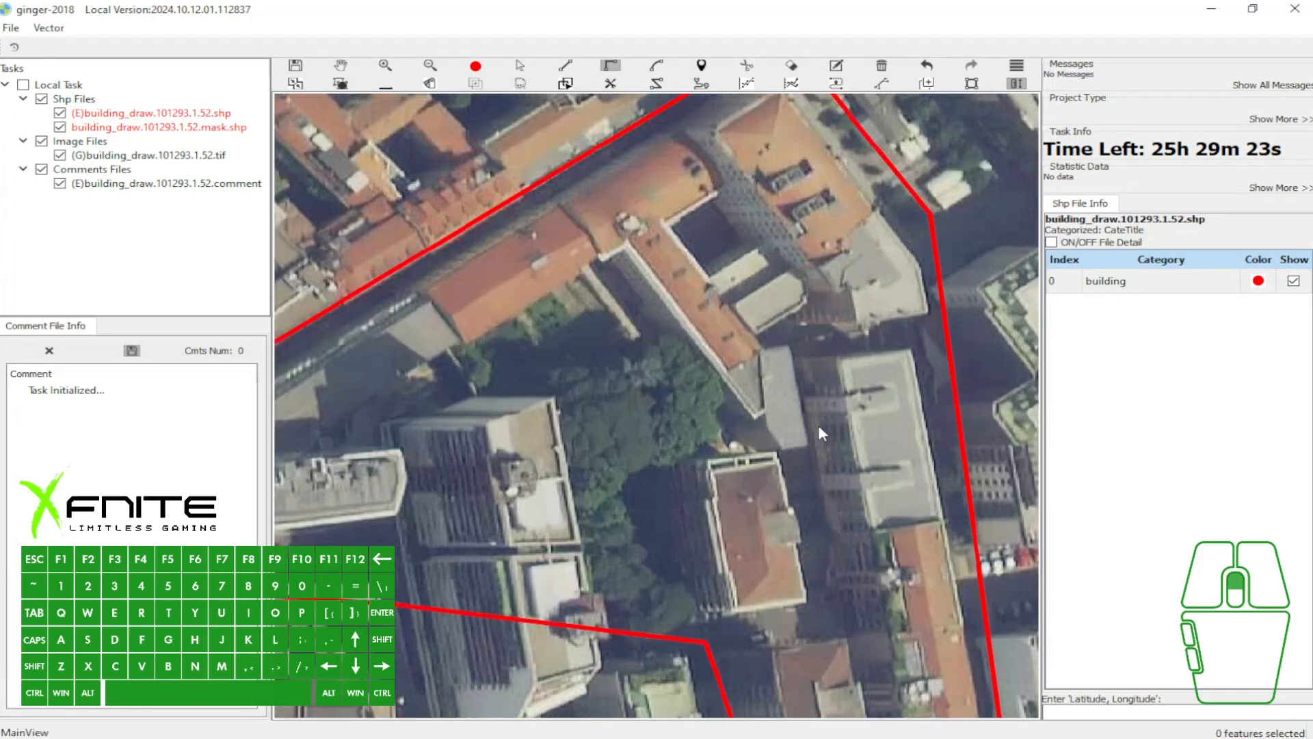
key("f")
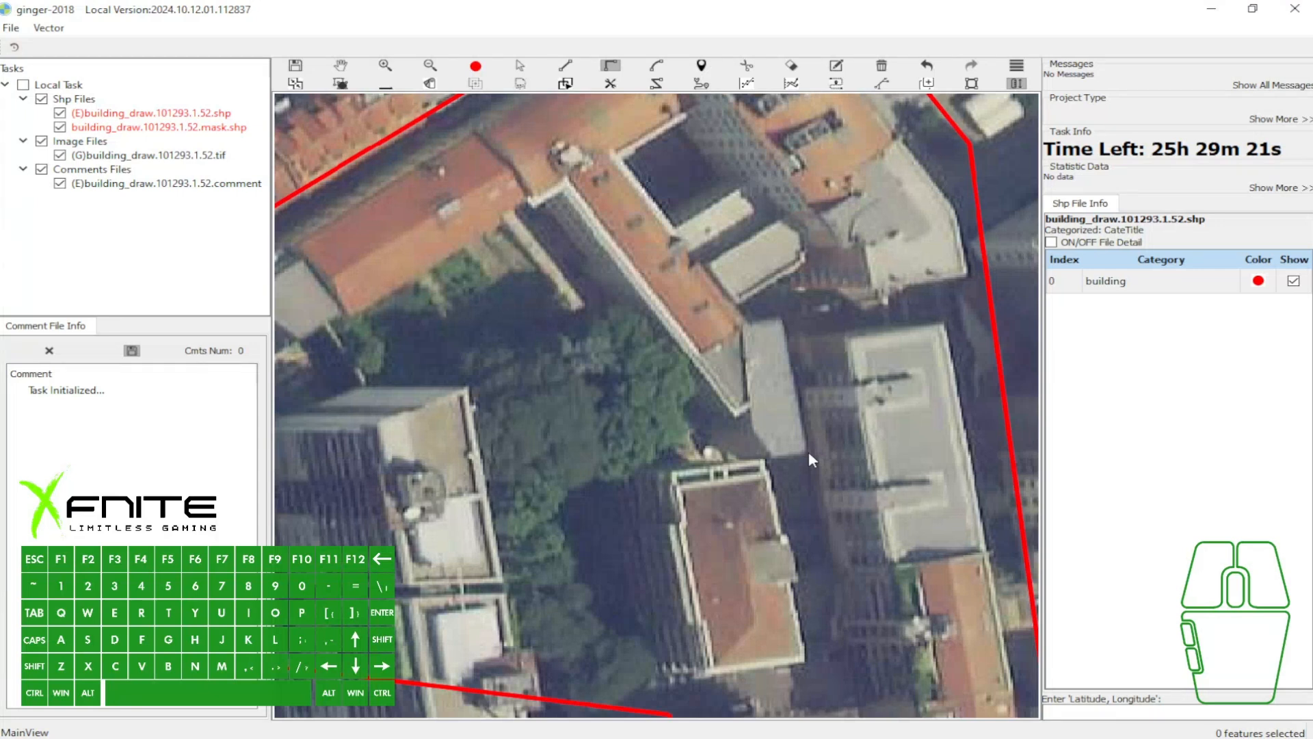
left_click(807, 450)
left_click(783, 315)
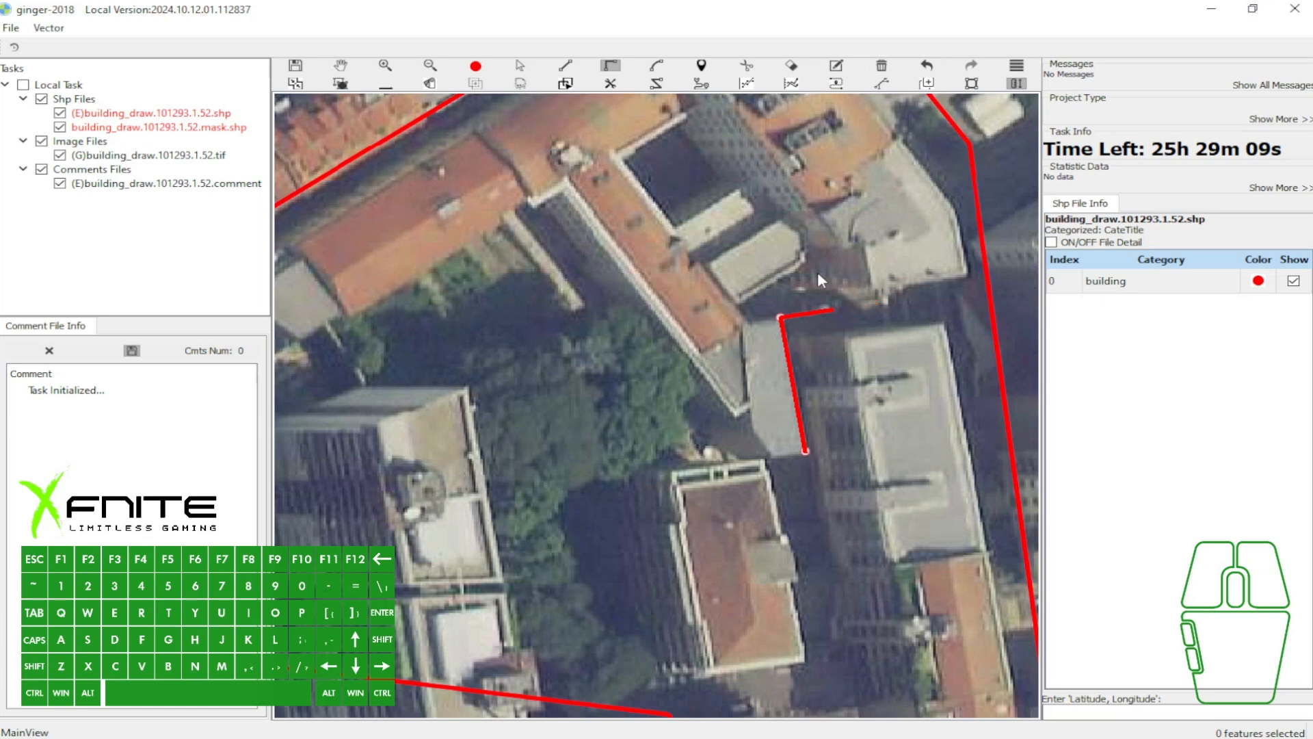
left_click(727, 298)
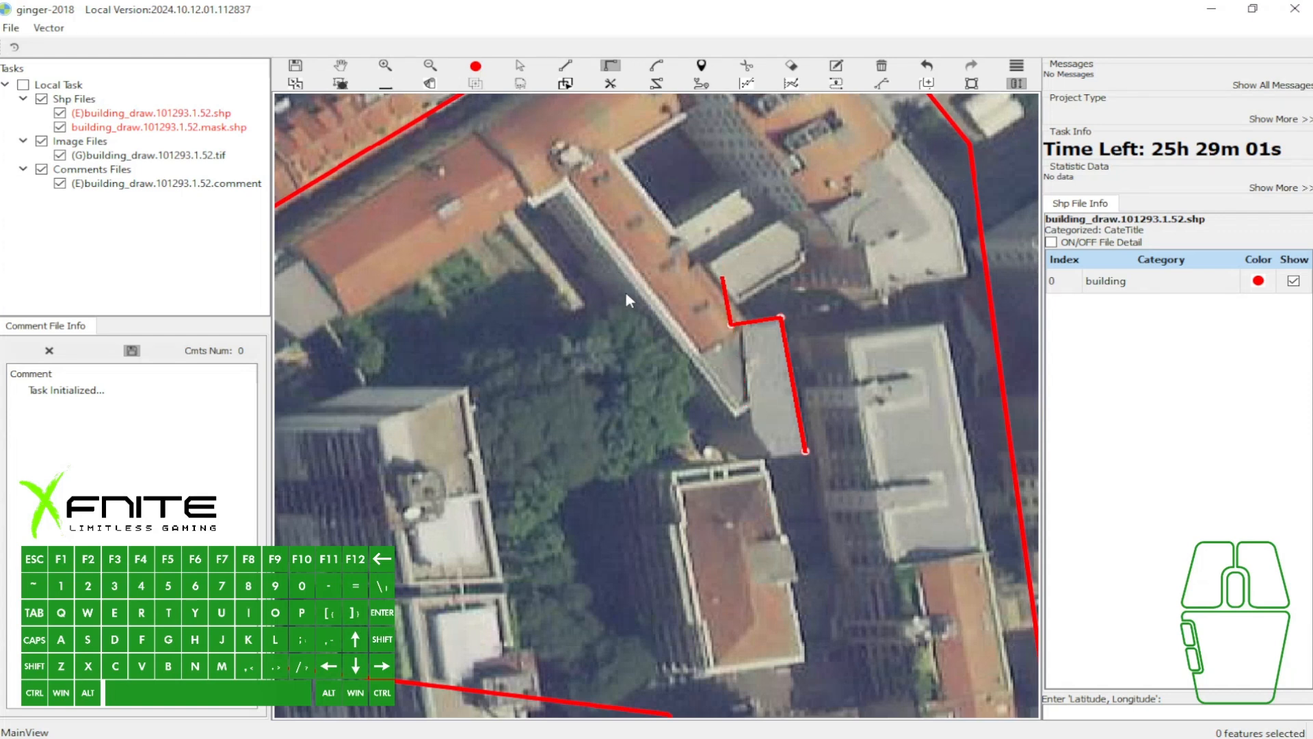
key("s")
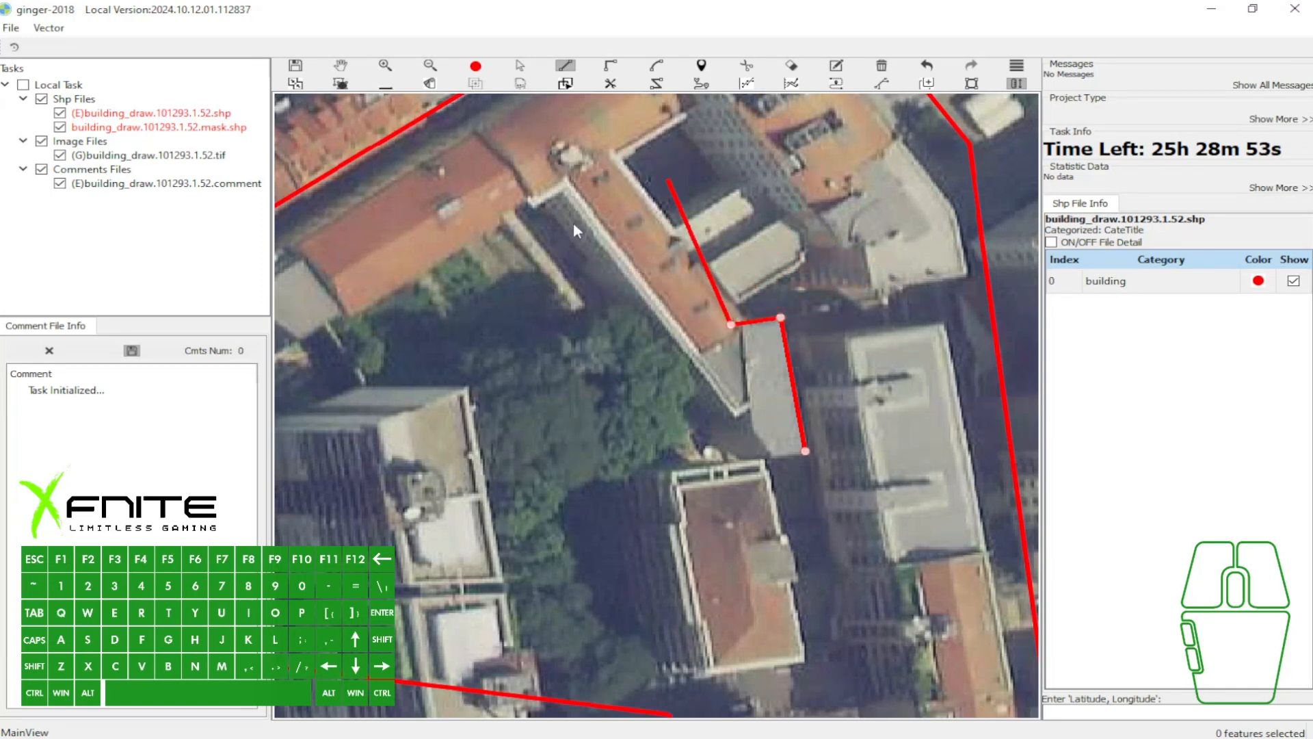
key("f")
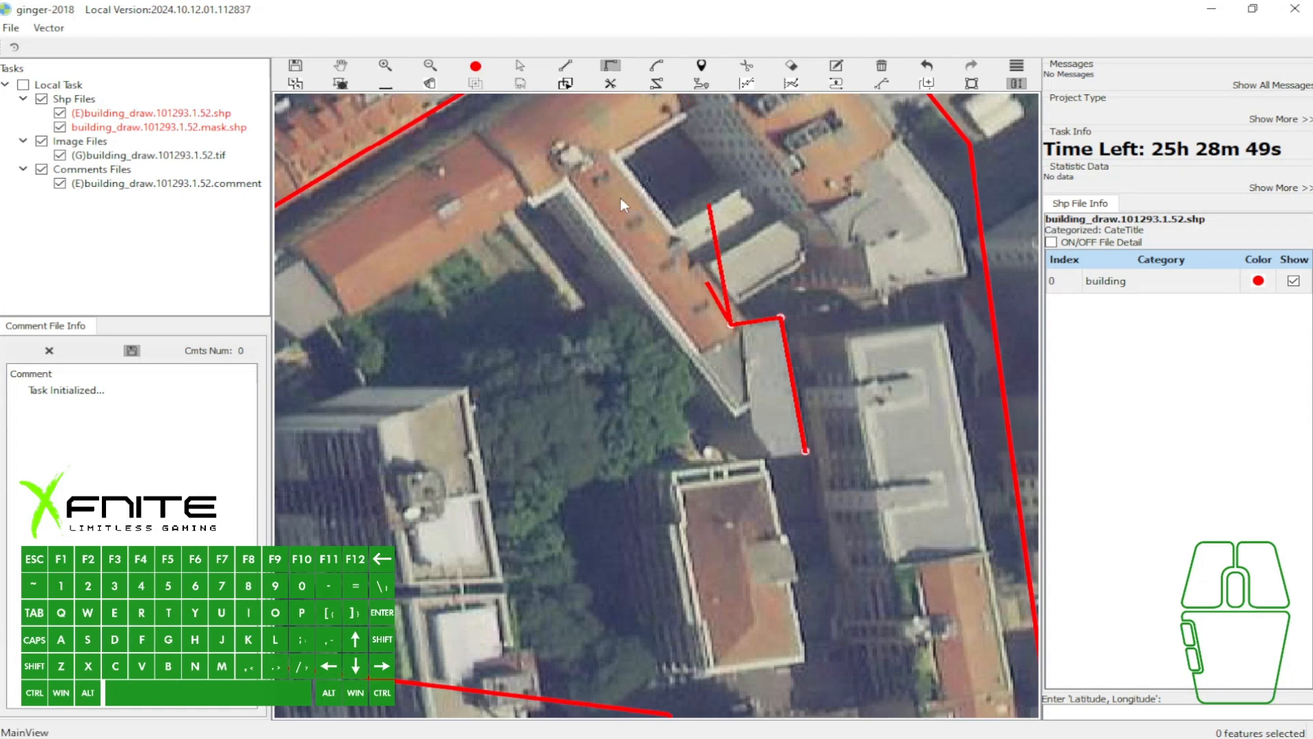
left_click_drag(723, 266, 643, 439)
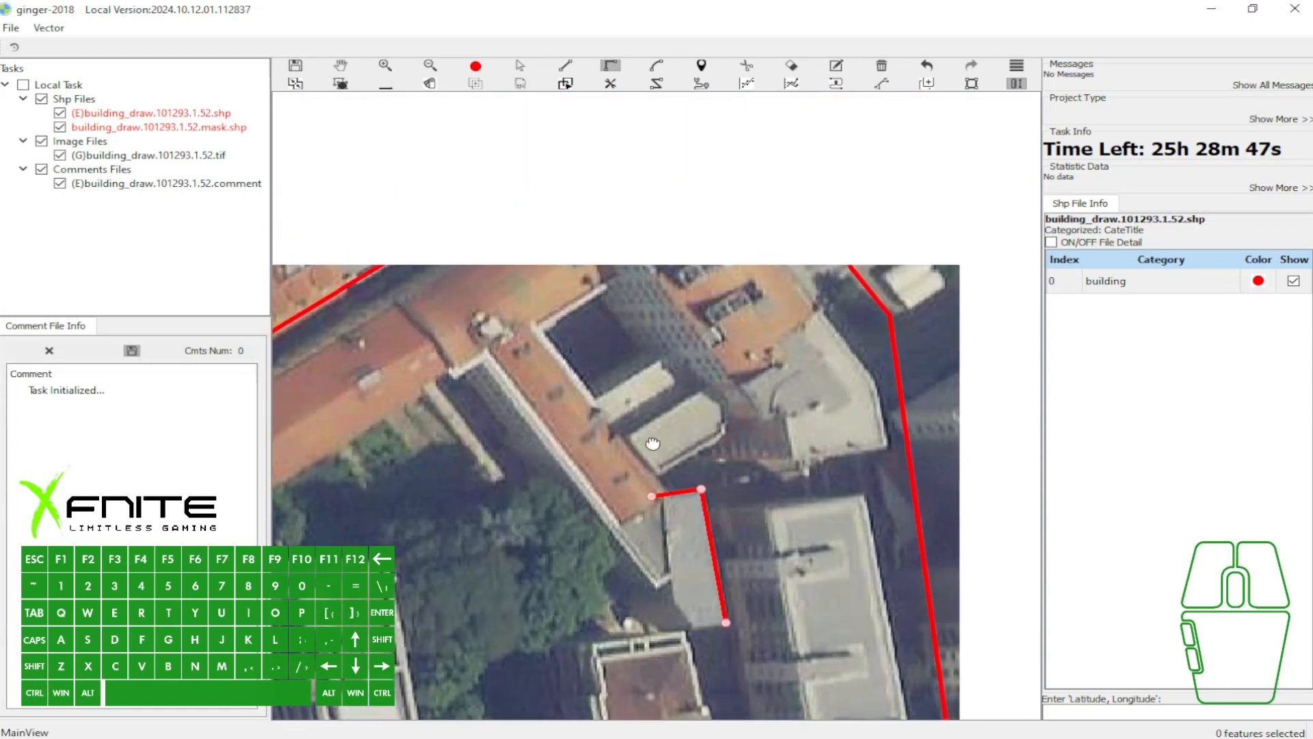
key("w")
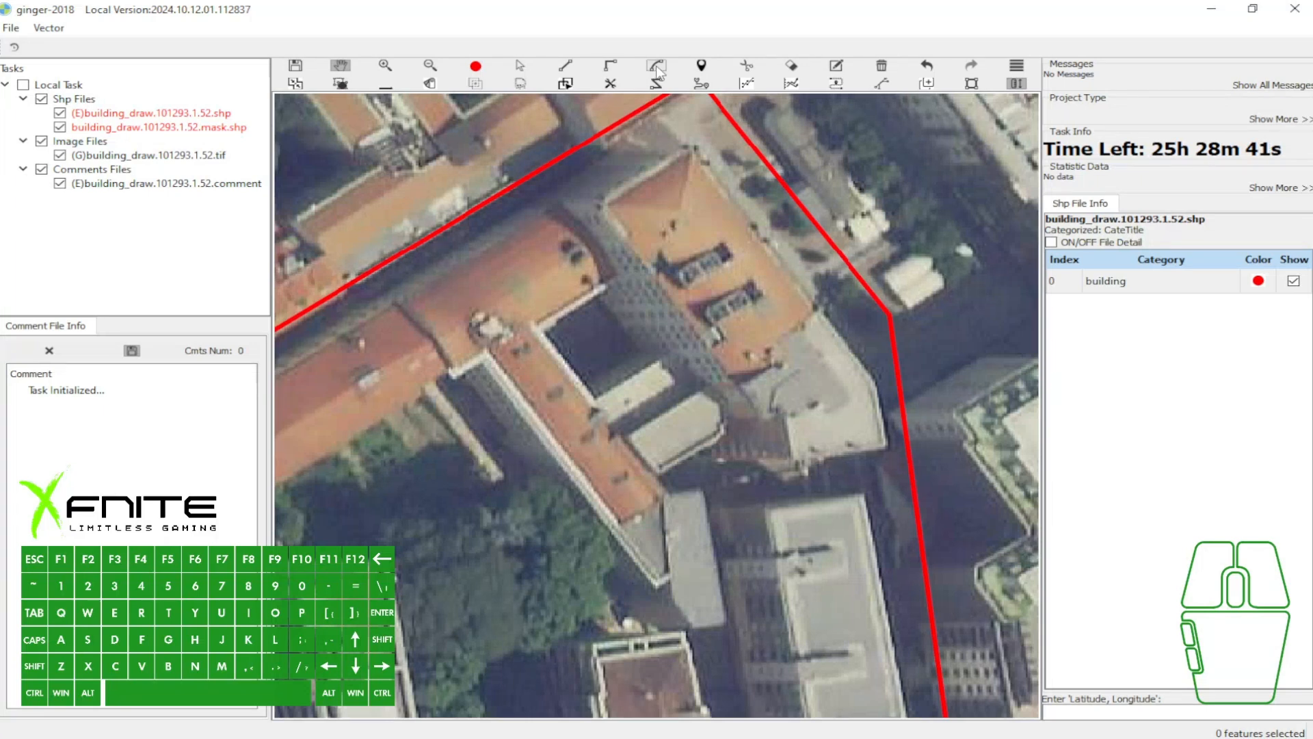
- Capture the toolbar area with the Draw, Right Angle and Arc tools, mark each with a red arrow, and close the capture
key("Print")
left_click_drag(537, 29, 681, 77)
left_click(698, 54)
mouse_move(554, 40)
left_mouse_down()
mouse_move(607, 63)
mouse_move(640, 55)
left_mouse_up()
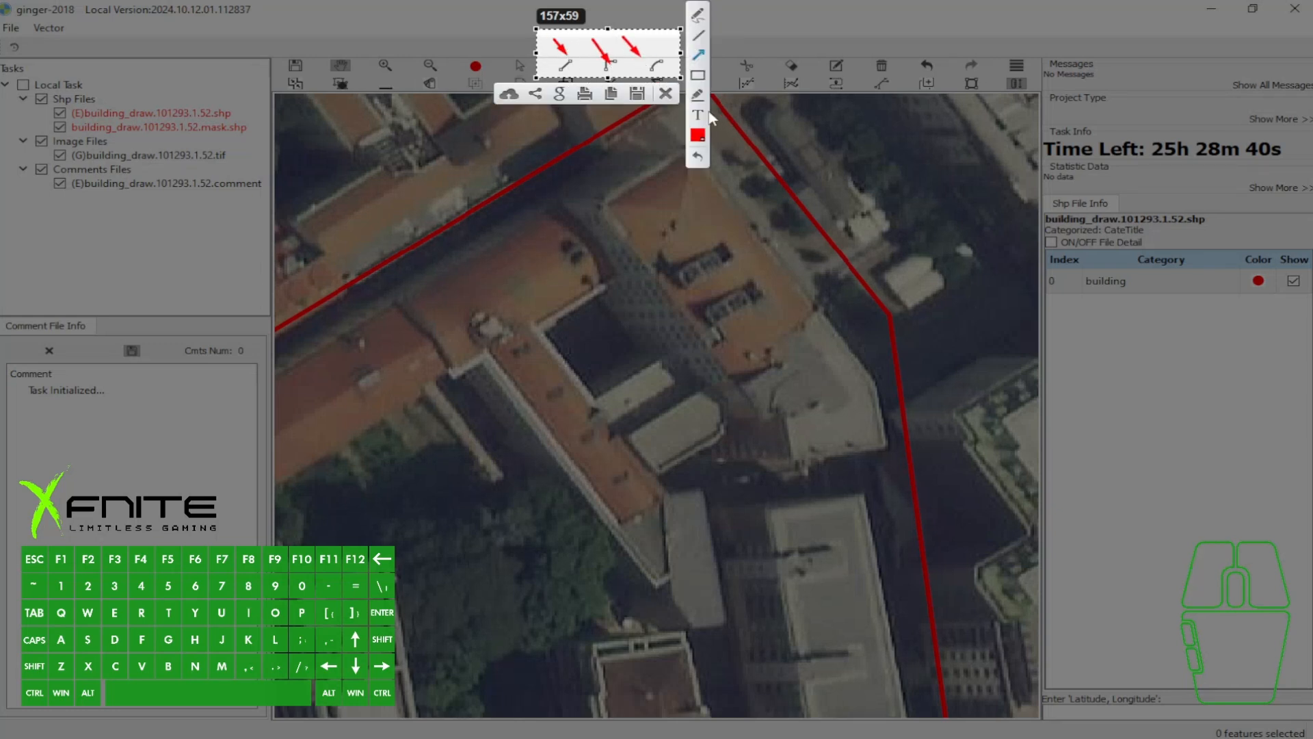
left_click(666, 94)
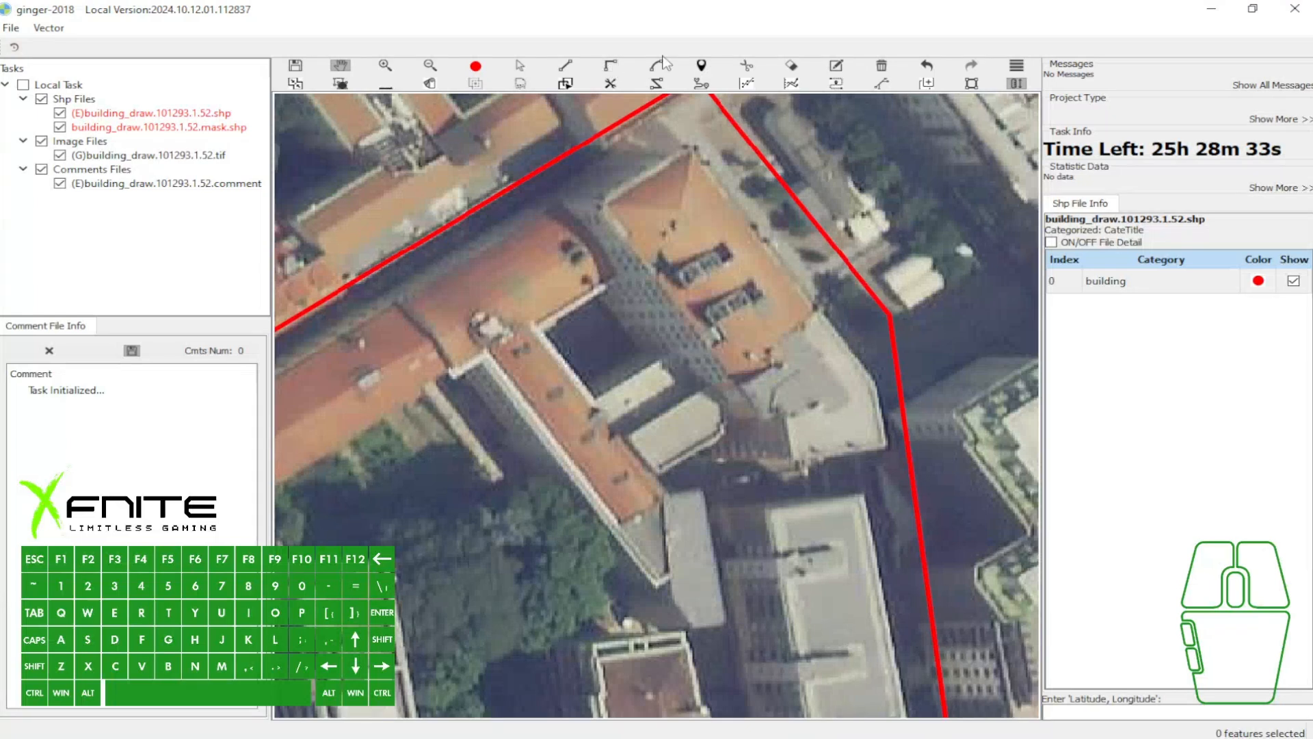
- Outline the eastern and northern edges of the northeastern orange-and-grey building with the Draw tool, making its northwestern corner with Right Angle
left_click_drag(706, 194, 661, 183)
key("l")
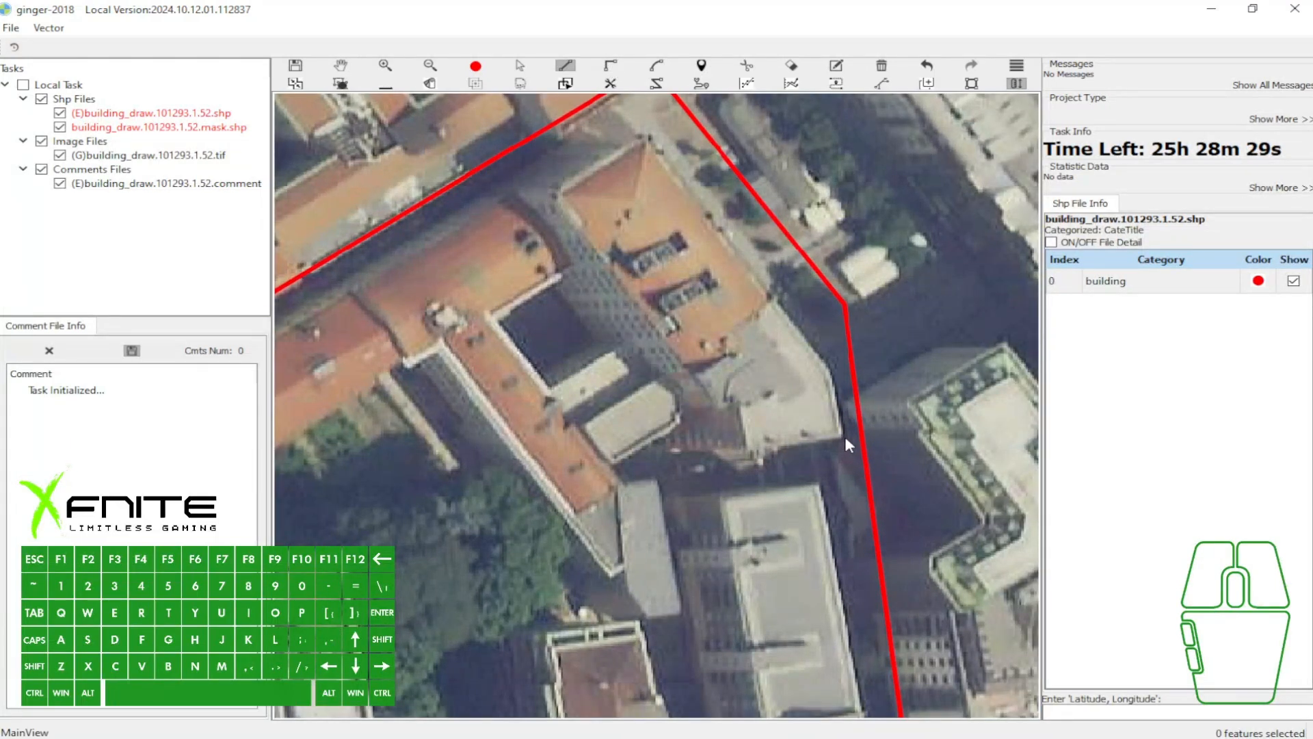
left_click(828, 368)
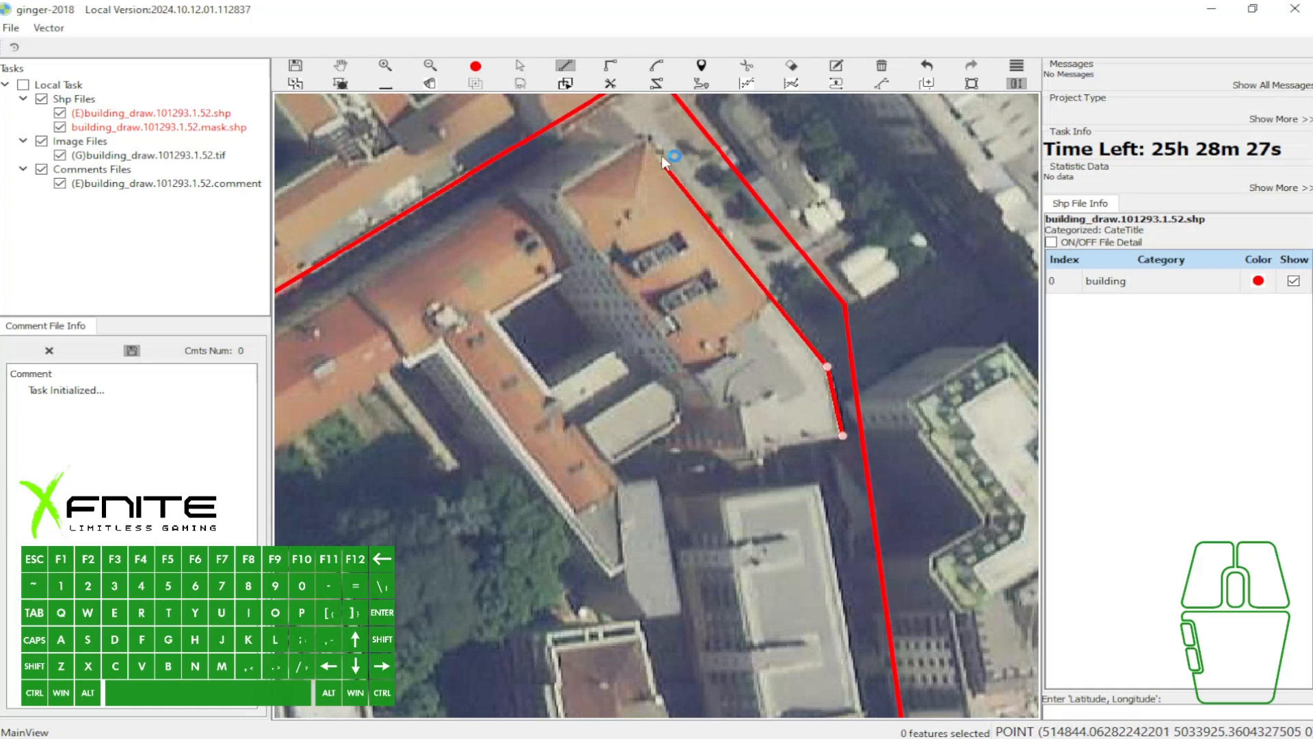
left_click(648, 141)
key("f")
left_click(588, 236)
key("s")
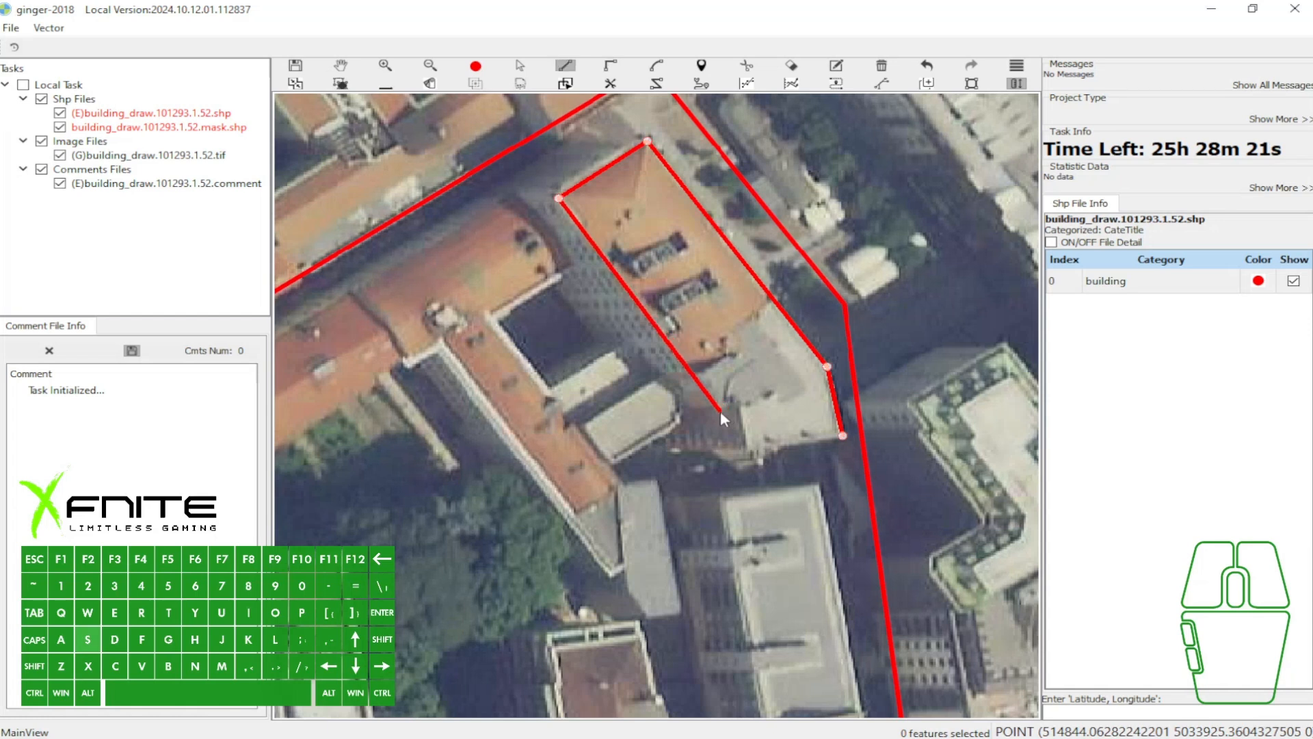
- Complete the building outline along its western side, adding the southwestern notch with Right Angle and closing the southern edge with straight segments
left_click(722, 413)
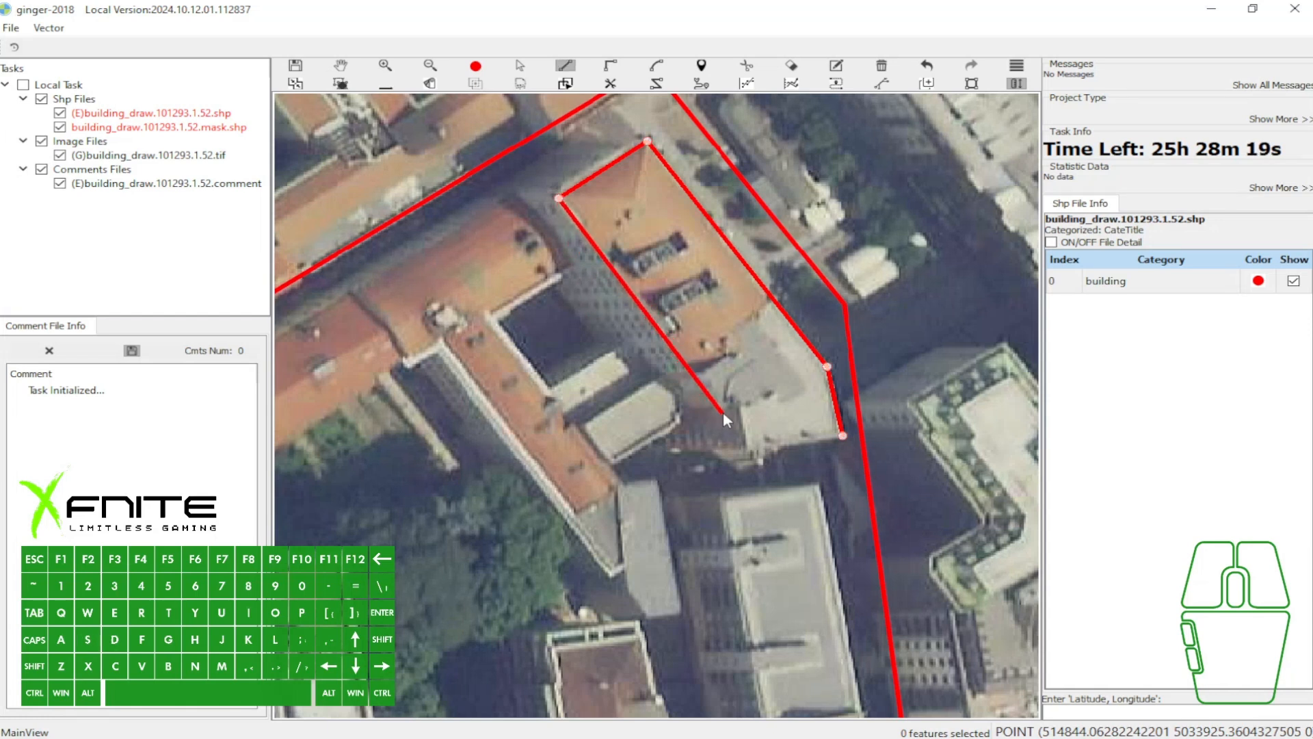
key("f")
left_click(739, 401)
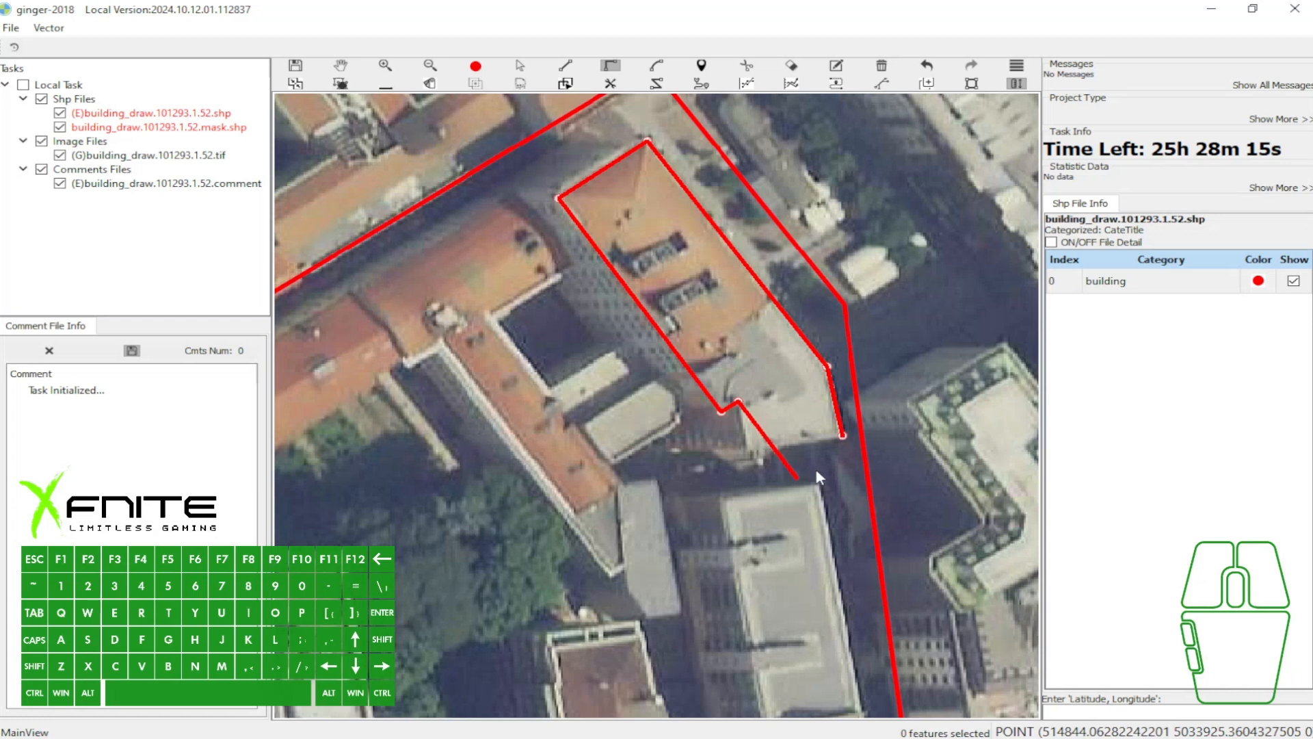
scroll(778, 424, "up", 1)
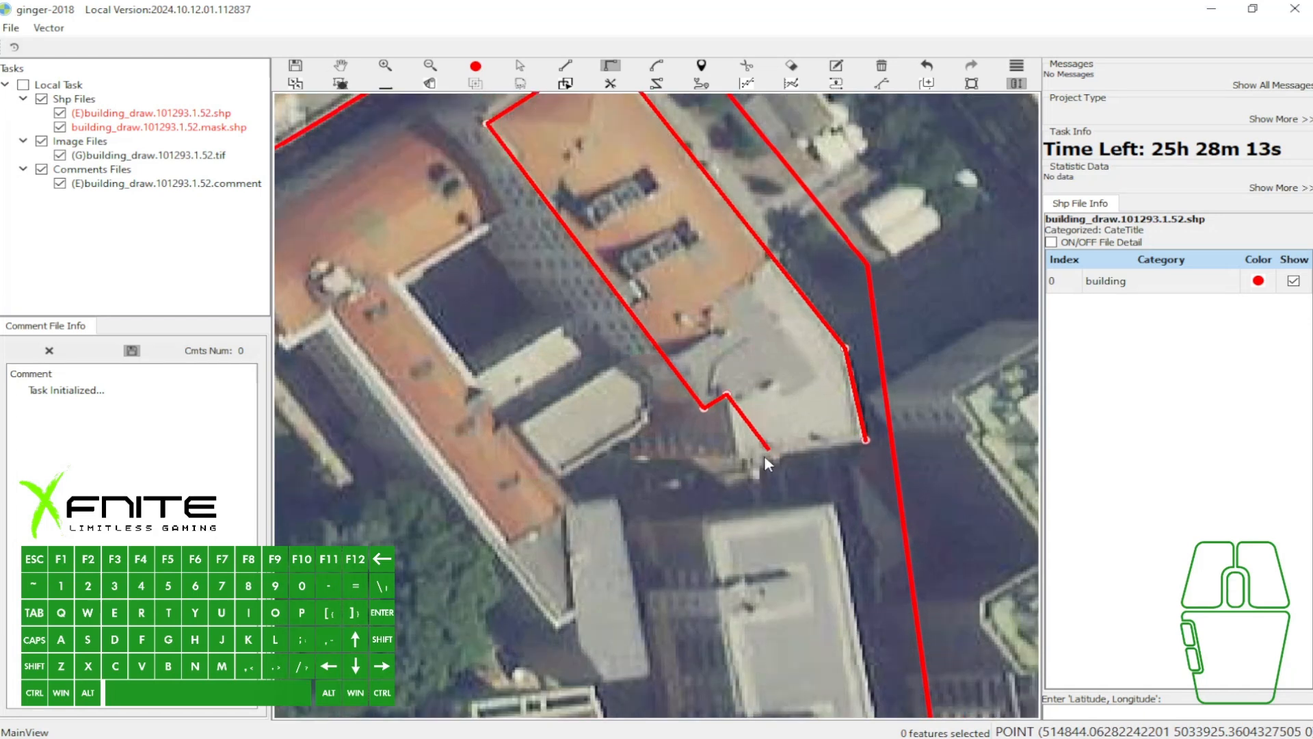
key("s")
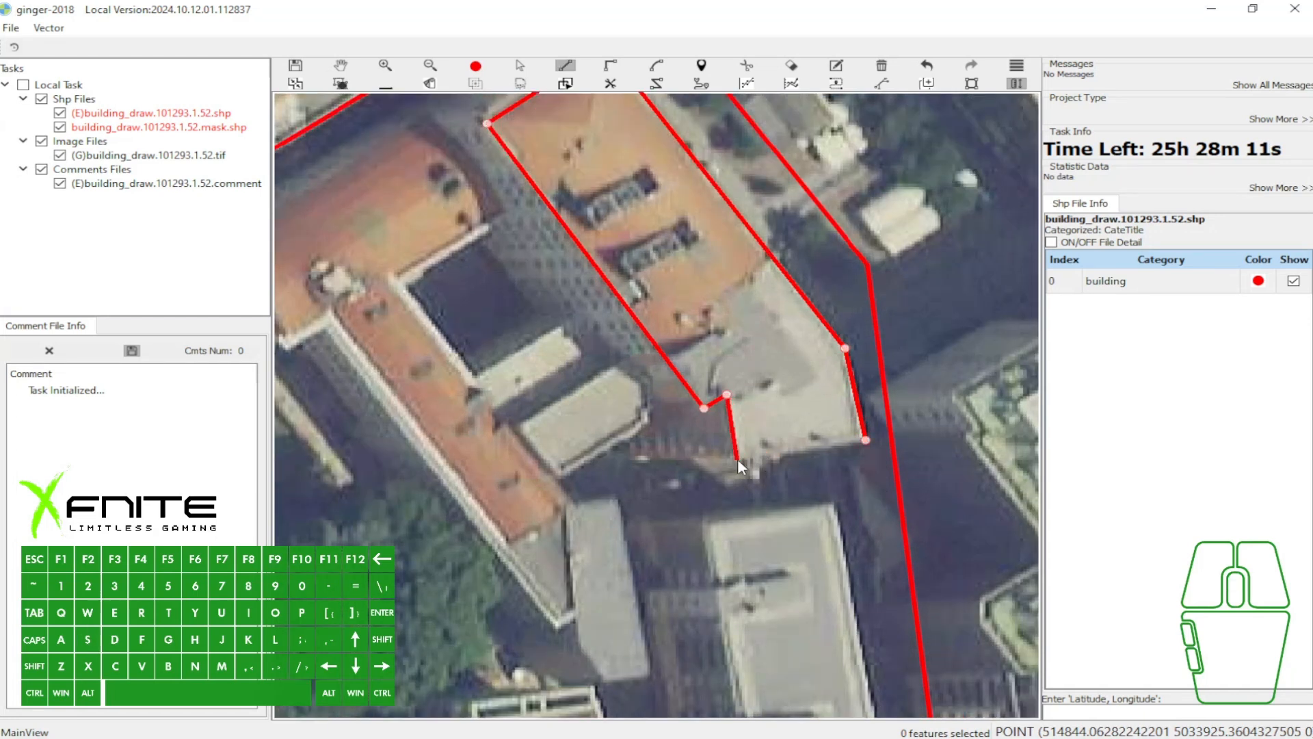
left_click(736, 459)
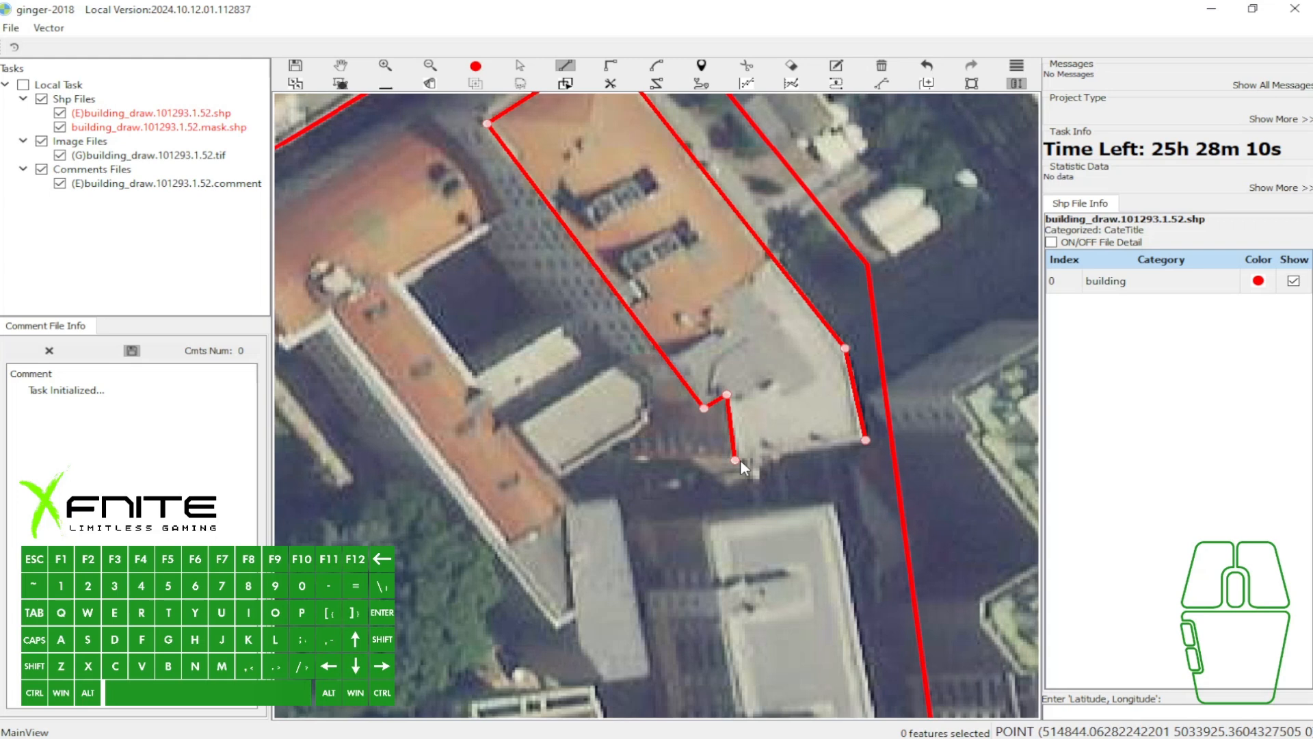
left_click(864, 441)
scroll(846, 441, "down", 2)
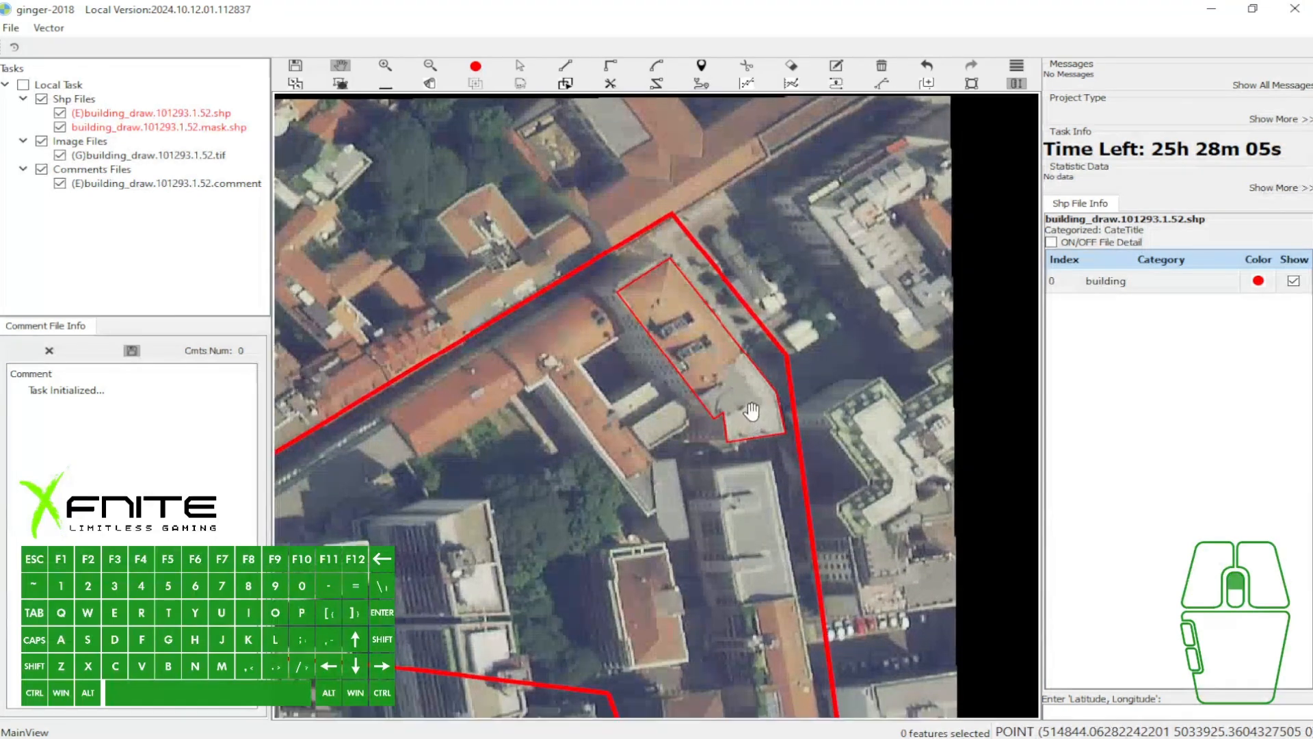
- Select the finished outline of the orange-and-grey building and delete it
scroll(711, 445, "up", 1)
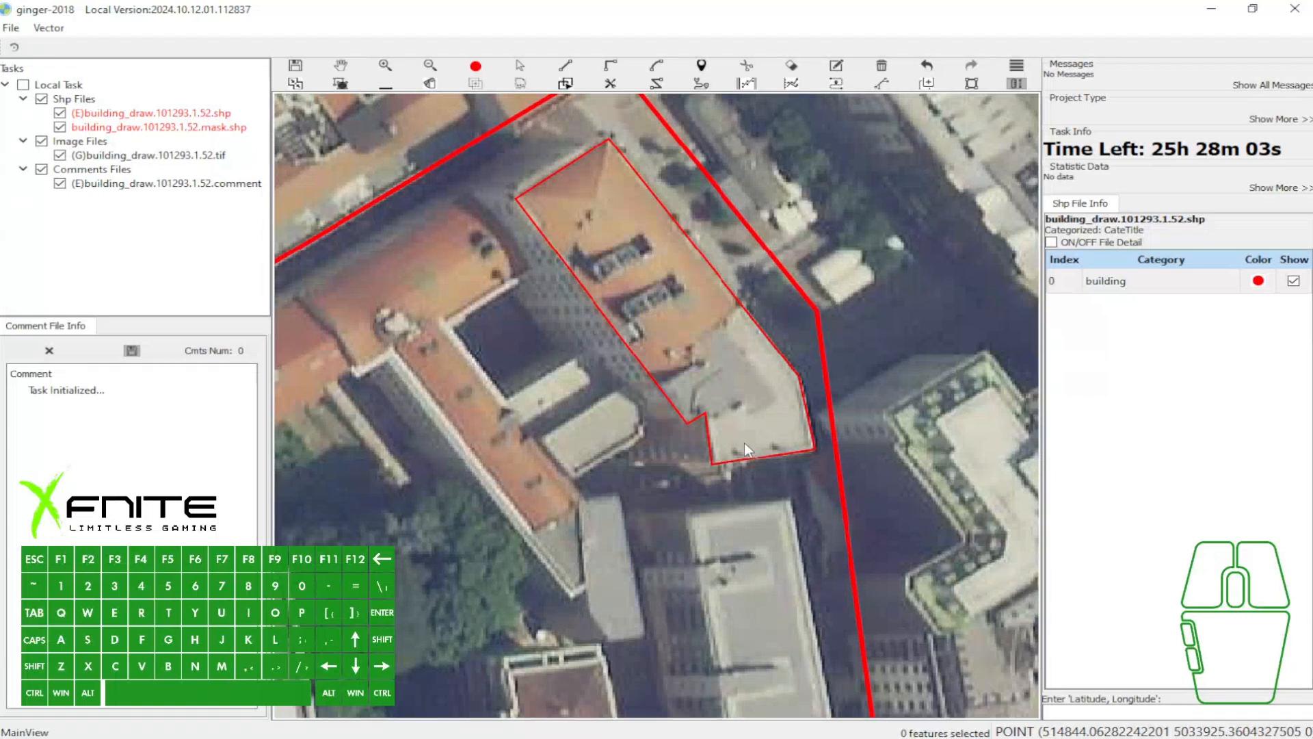
key("w")
key("a")
left_click(744, 432)
key("b")
- Redraw the eastern, northern and western edges of the orange-and-grey building with straight segments, including the southwestern notch
key("s")
left_click(814, 443)
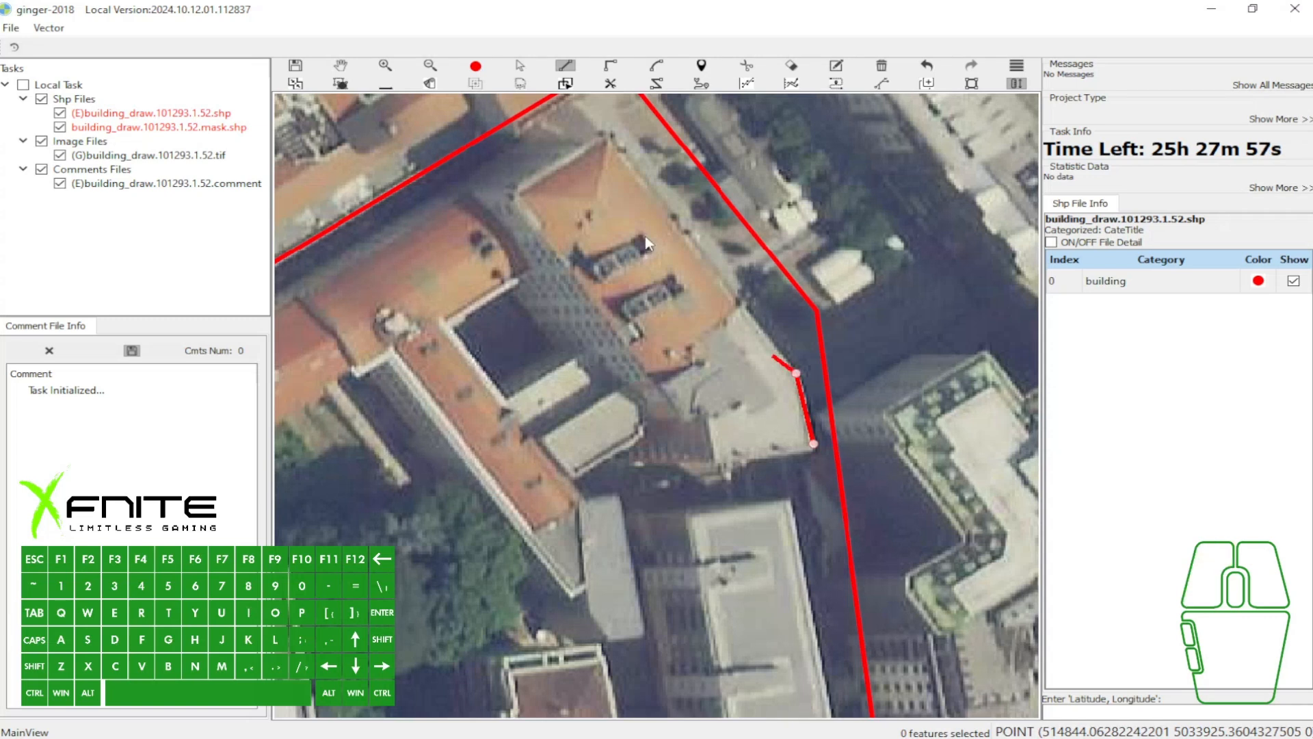
left_click(605, 141)
left_click(526, 207)
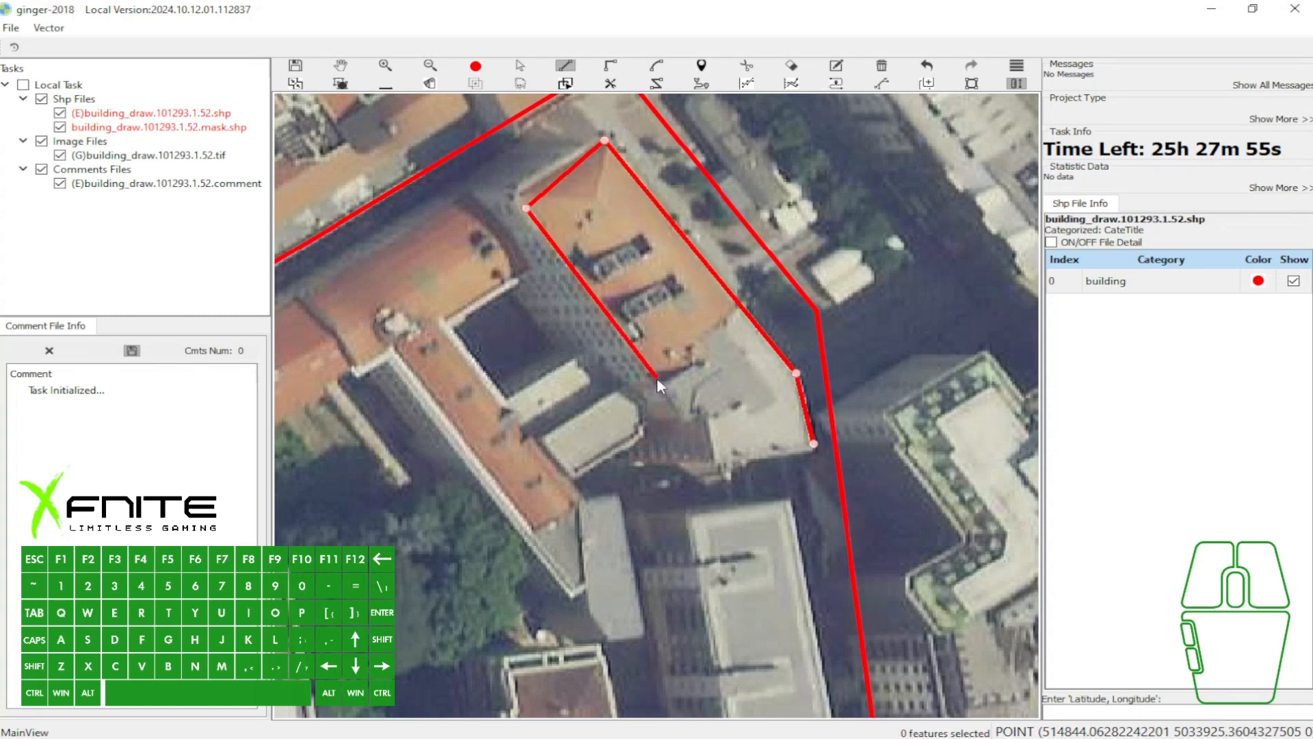
left_click(690, 419)
left_click(707, 420)
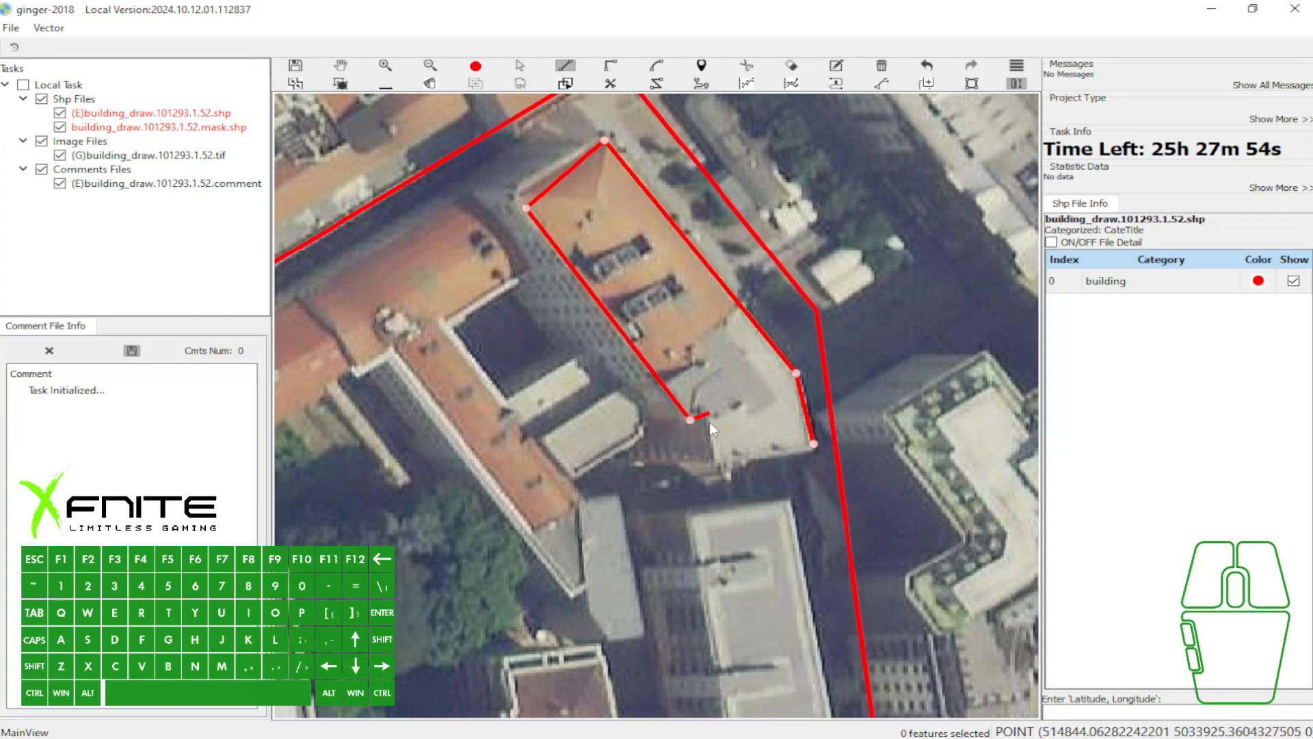
left_click(712, 463)
- Close the southern end of the building outline with a curve bulging southward using the Arc tool, and finish the polygon
key("f")
scroll(816, 453, "up", 3)
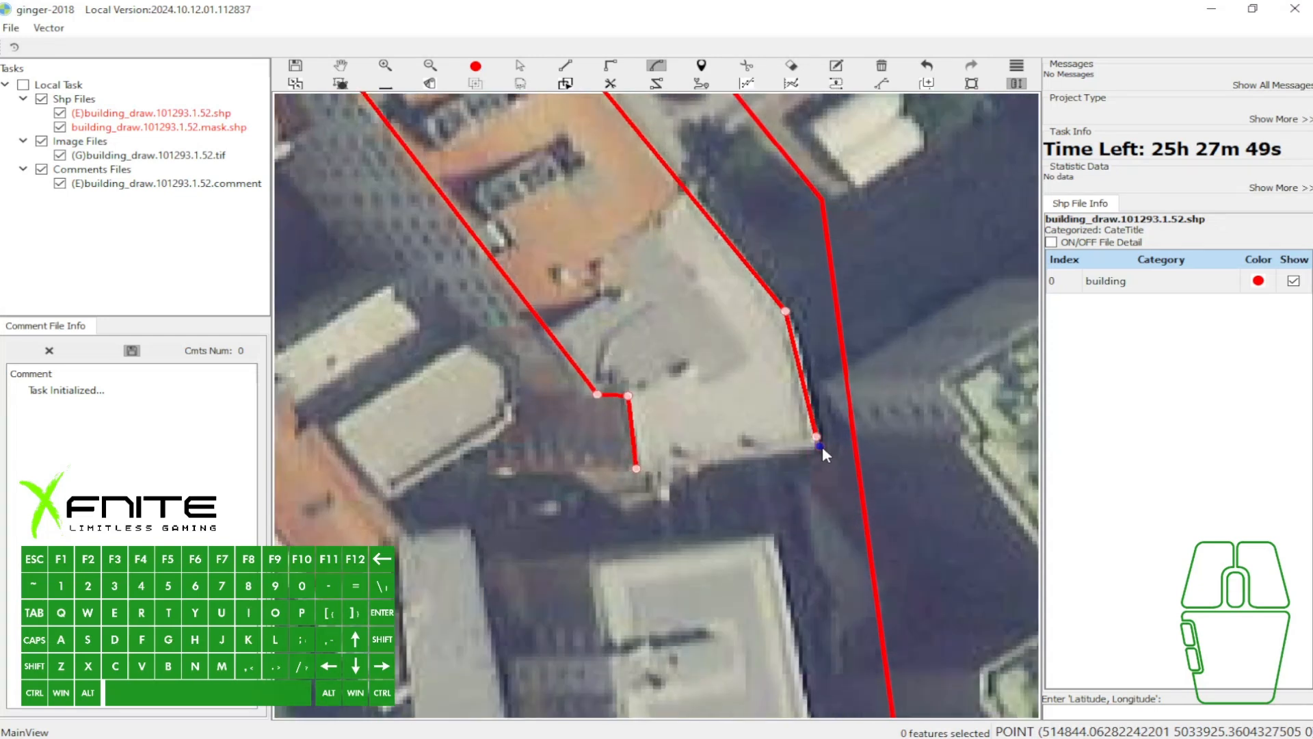
left_click(819, 446)
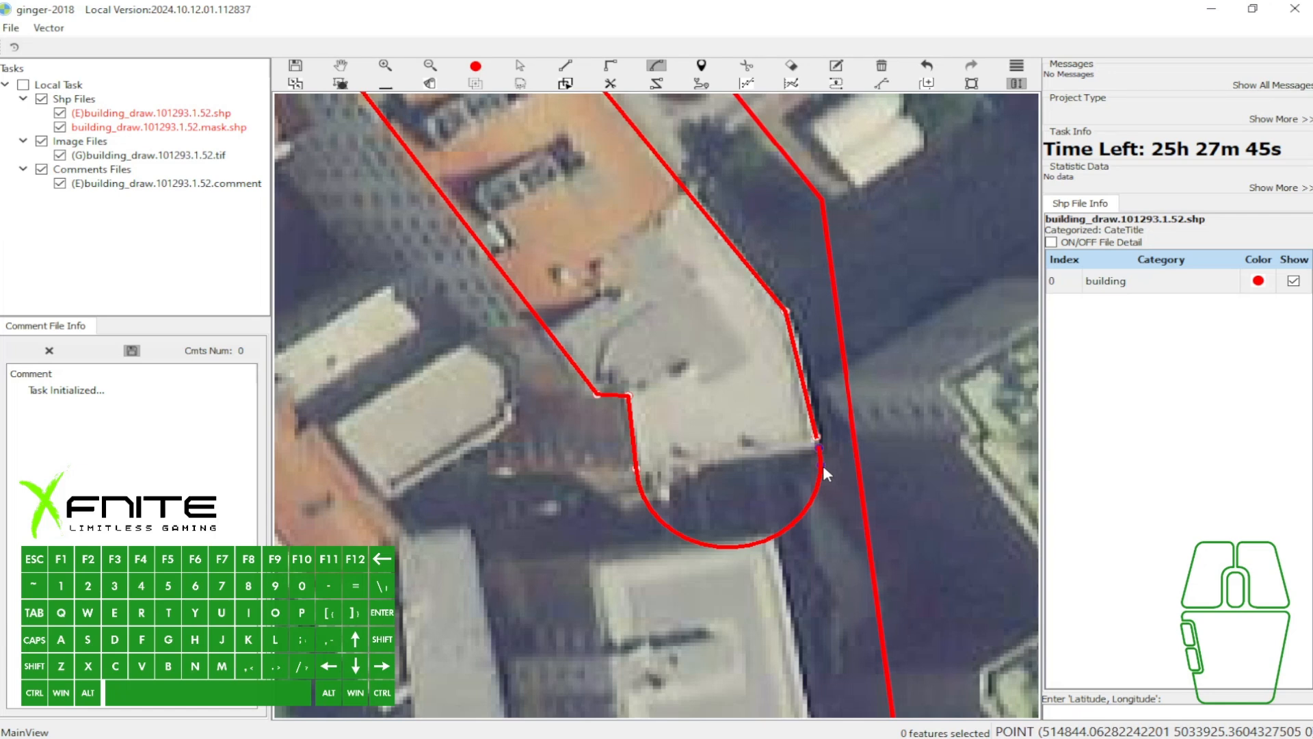
left_click(822, 465)
key("space")
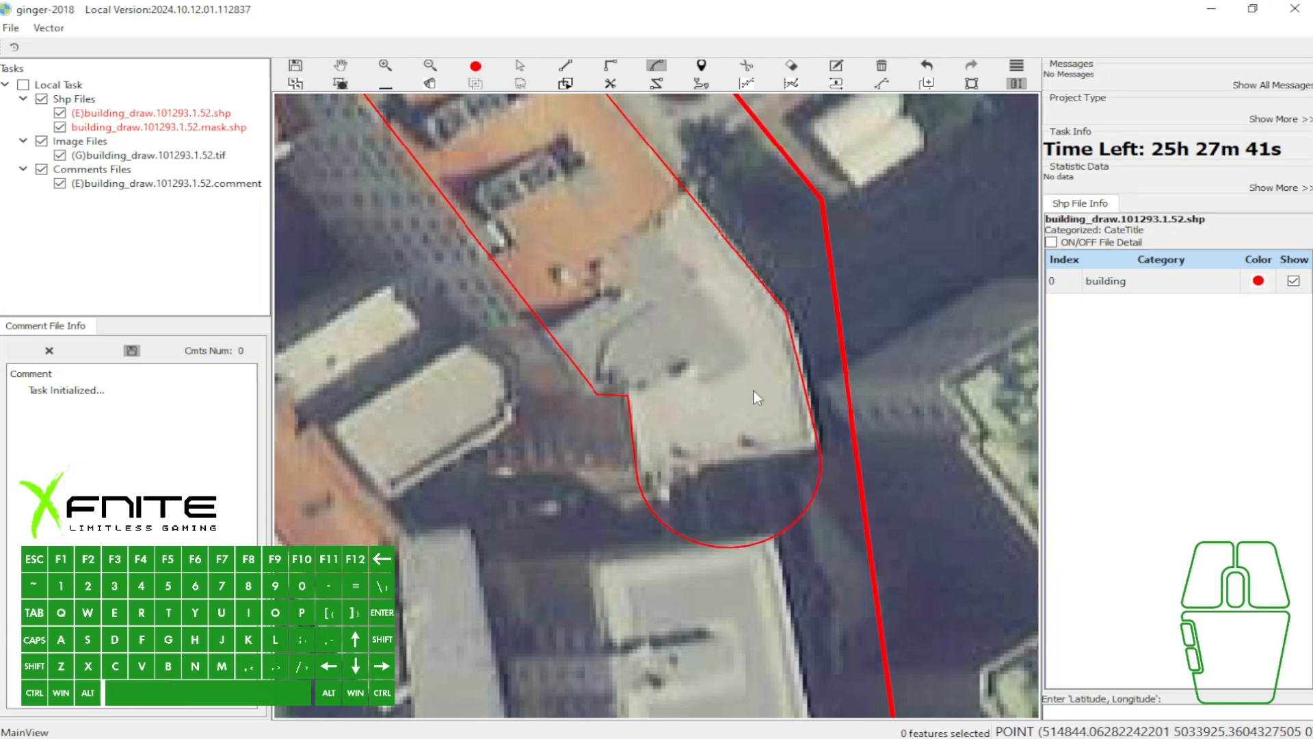
- Select the building outline with the curved southern end and delete it
scroll(753, 391, "down", 3)
key("w")
scroll(712, 352, "up", 1)
left_click(733, 356)
key("b")
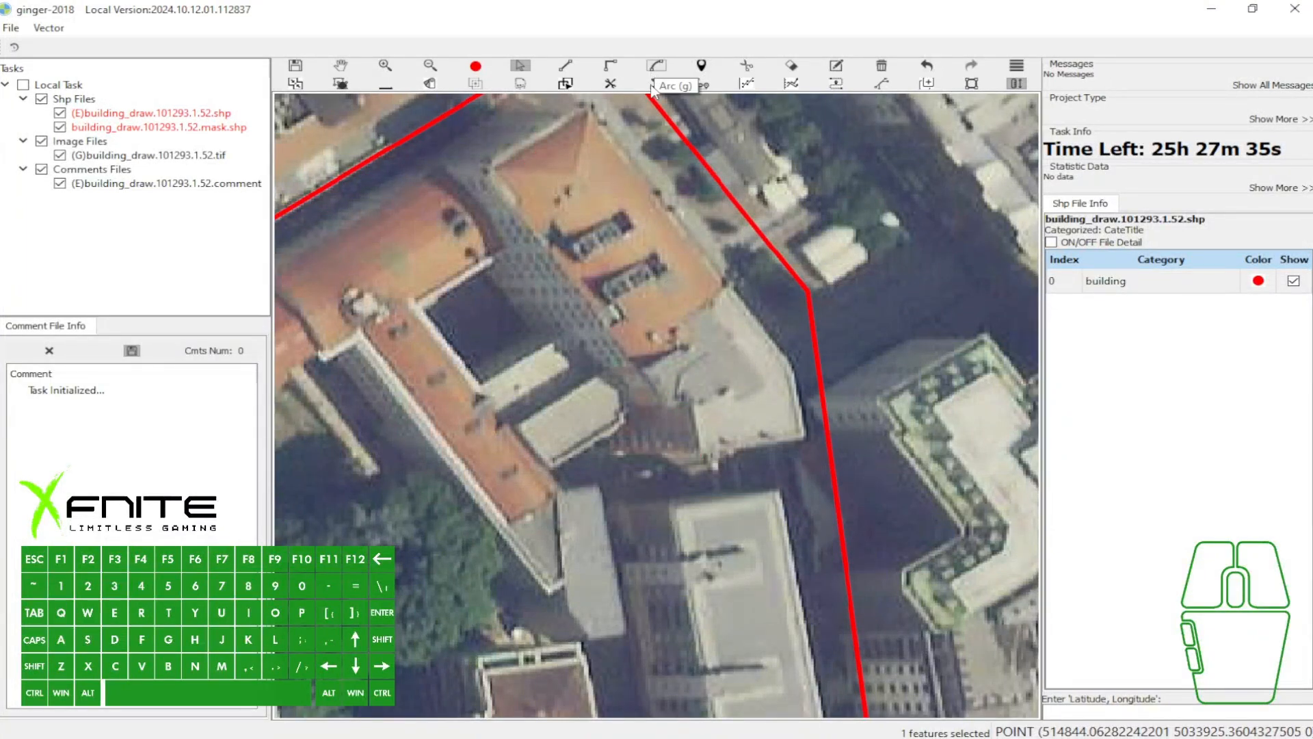
- Start an Arc outline from the northern corner of the orange-roofed building to its northwestern corner and discard it
left_click_drag(633, 173, 642, 194)
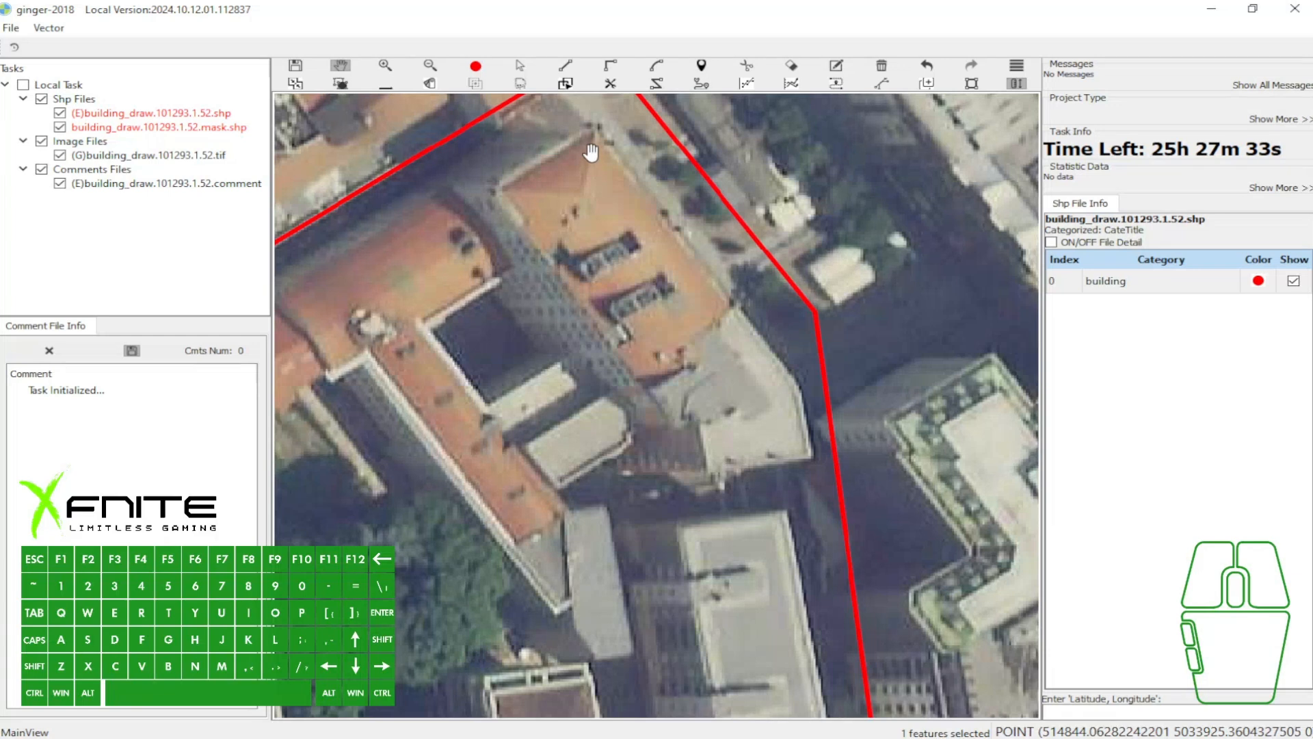
left_click_drag(591, 152, 597, 169)
key("g")
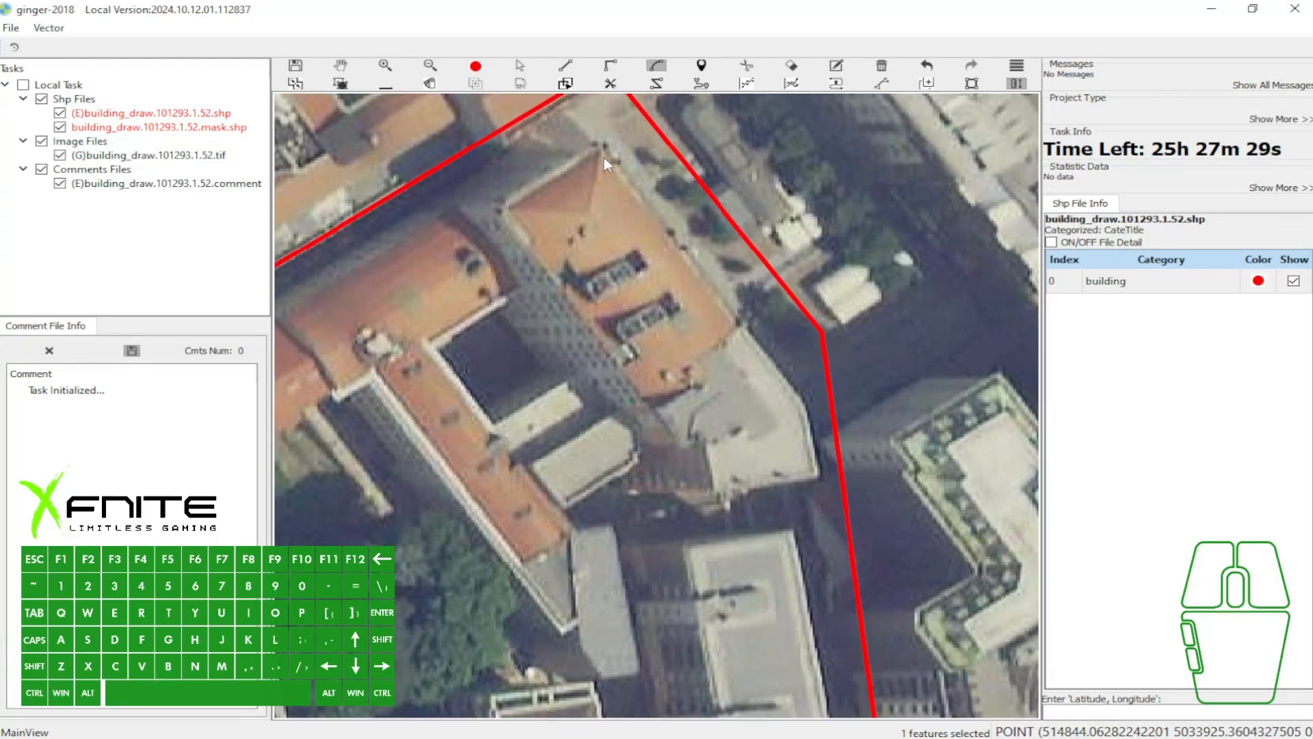
left_click(601, 148)
left_click(507, 205)
key("w")
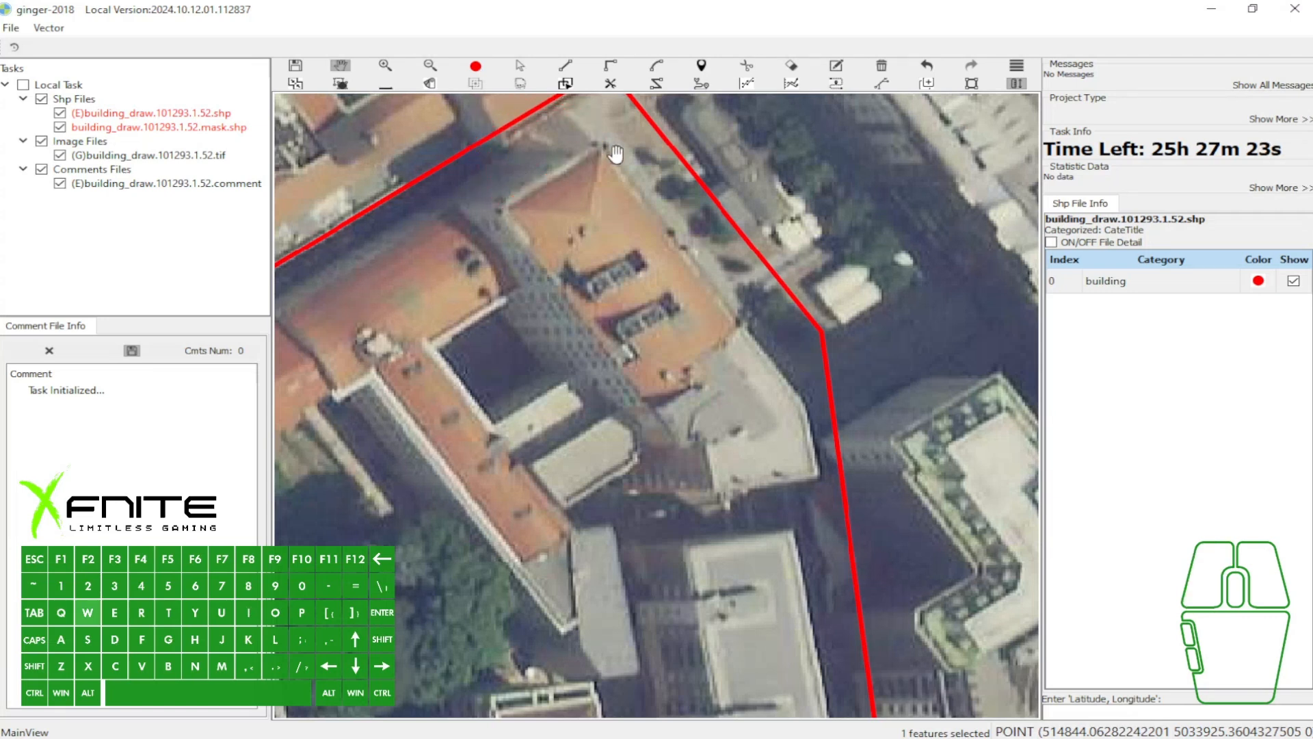
- Start an outline along the orange-roofed building's eastern edge with a straight segment and an arc bulging eastward, and discard it
left_click(741, 327)
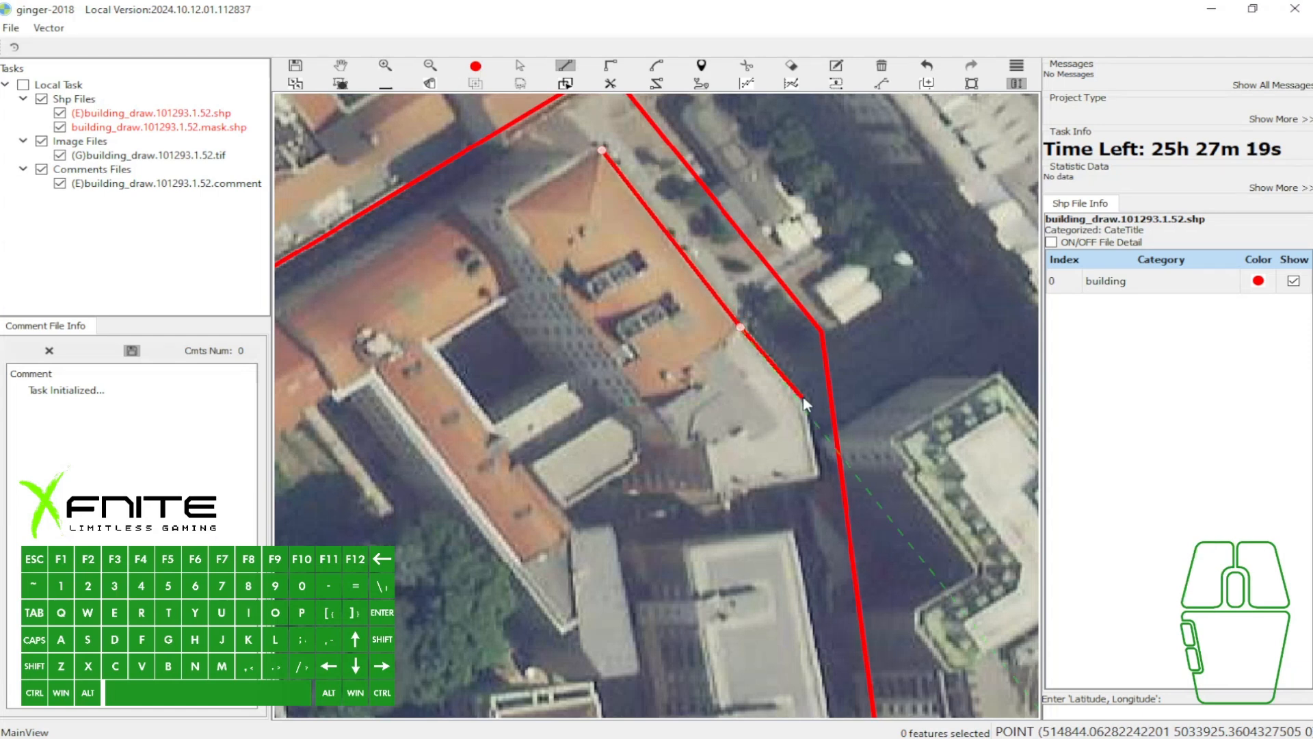
key("g")
left_click(802, 407)
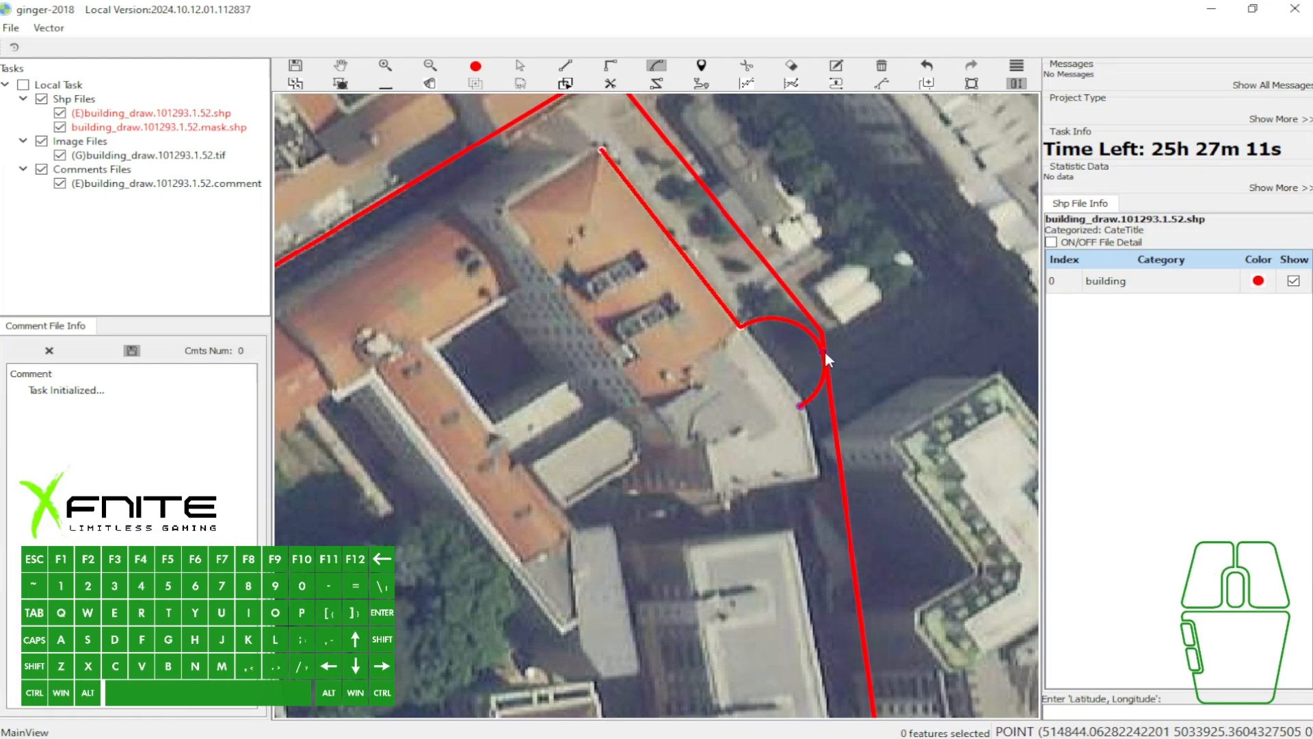
left_click(811, 343)
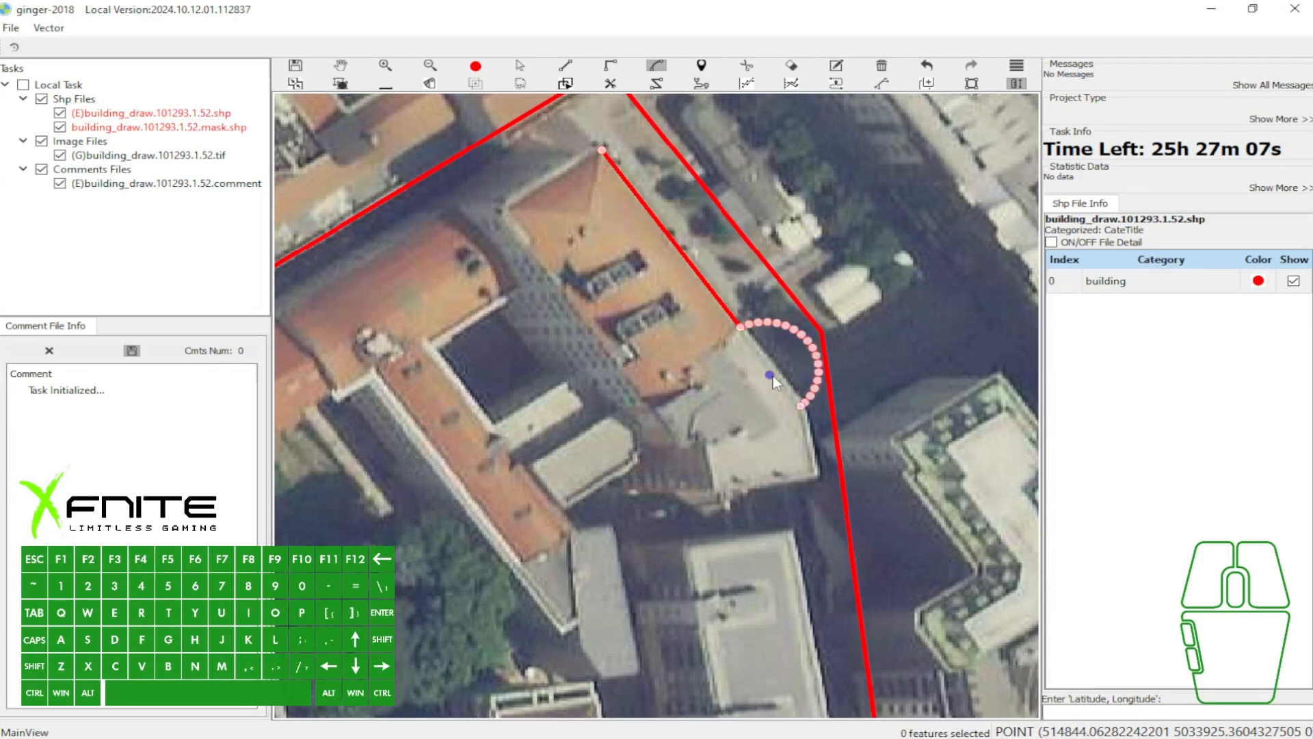
key("w")
left_click_drag(750, 250, 735, 248)
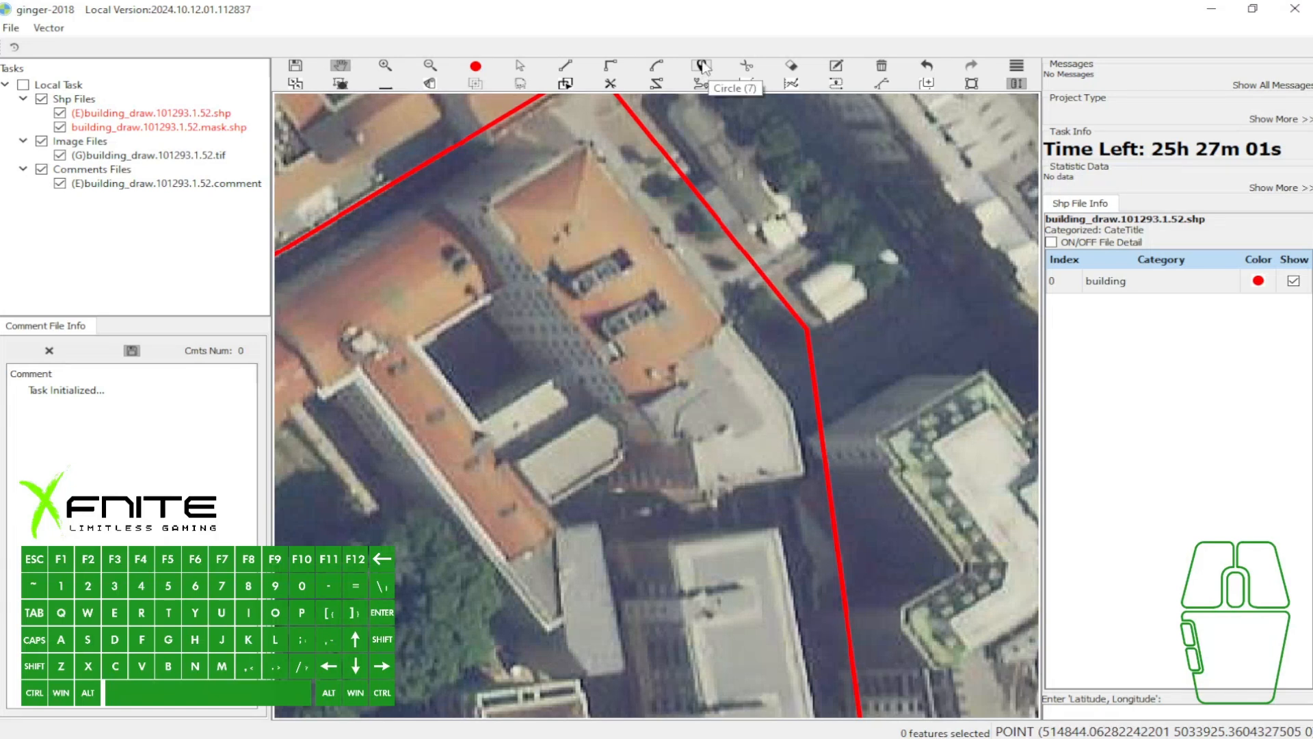
- Switch to the other ginger-2018 window containing the building_draw.101293.1.35 task with two round tanks
left_click_drag(606, 301, 654, 264)
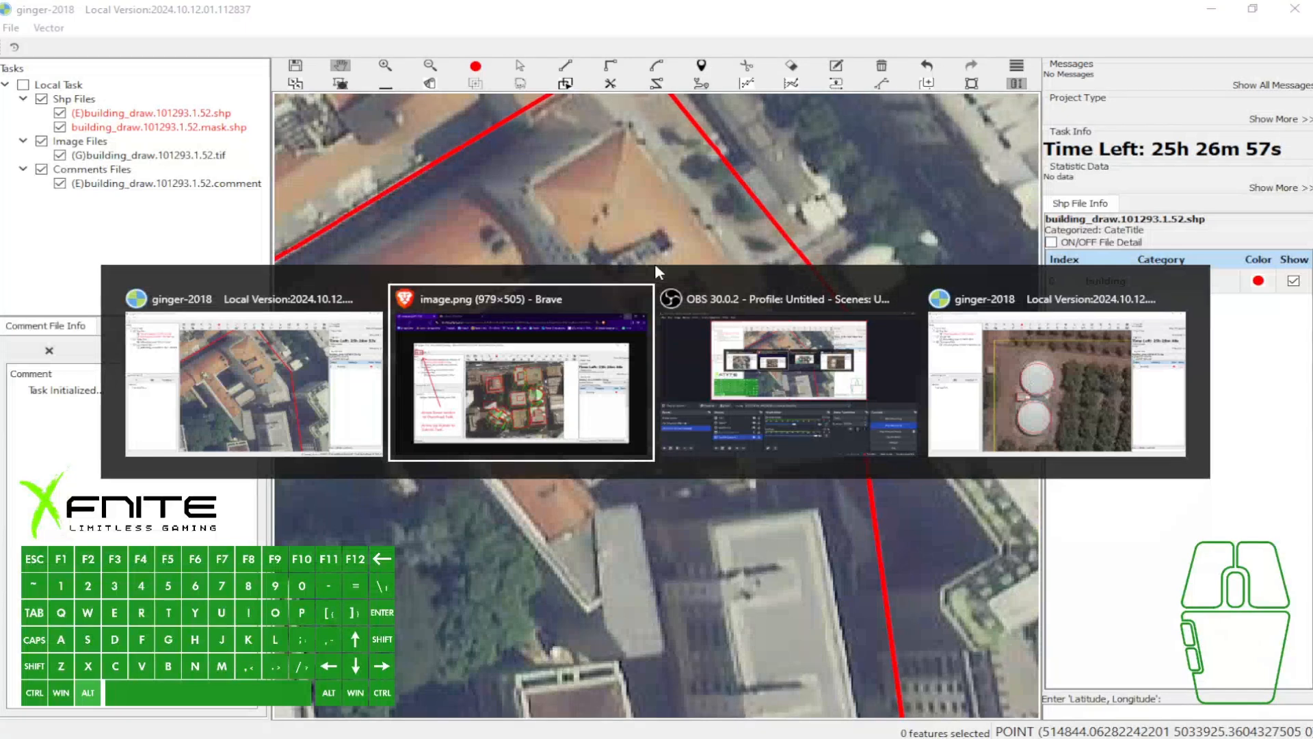
left_click(1073, 390, "alt")
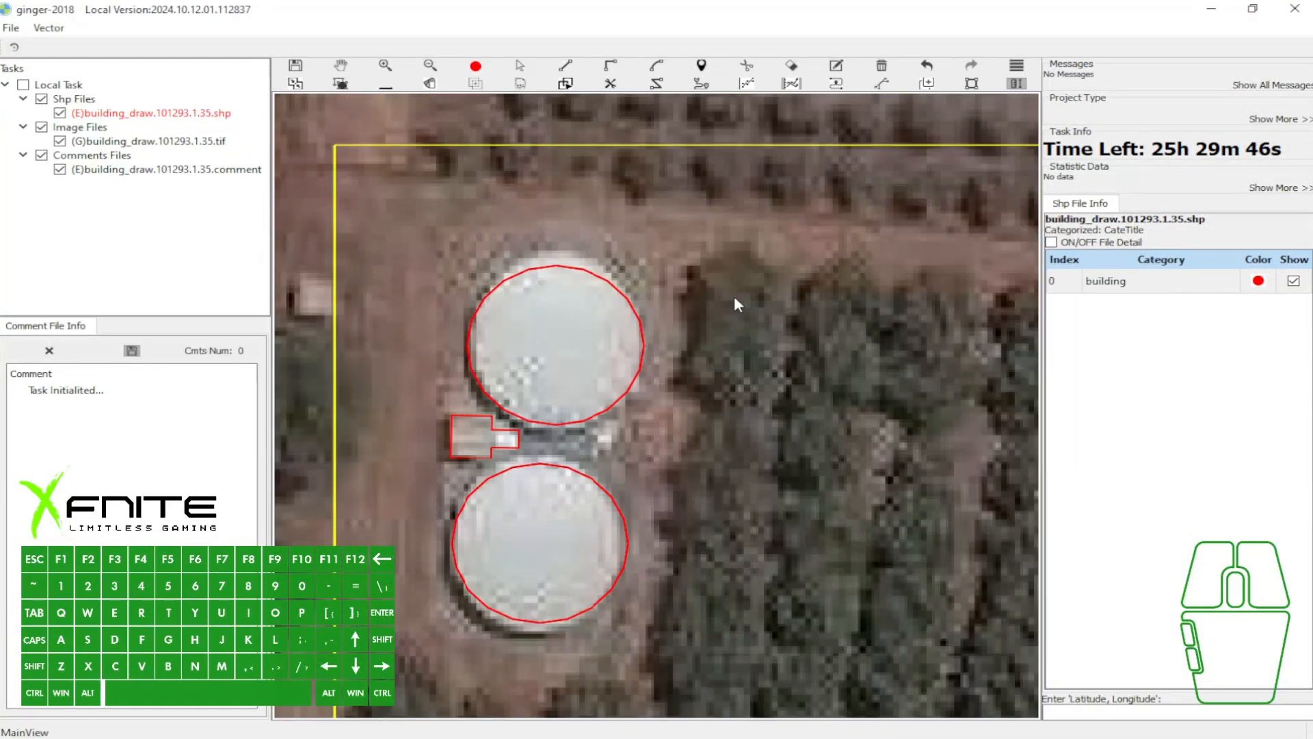
left_click(704, 288)
scroll(699, 283, "down", 1)
key("w")
left_click_drag(746, 404, 725, 385)
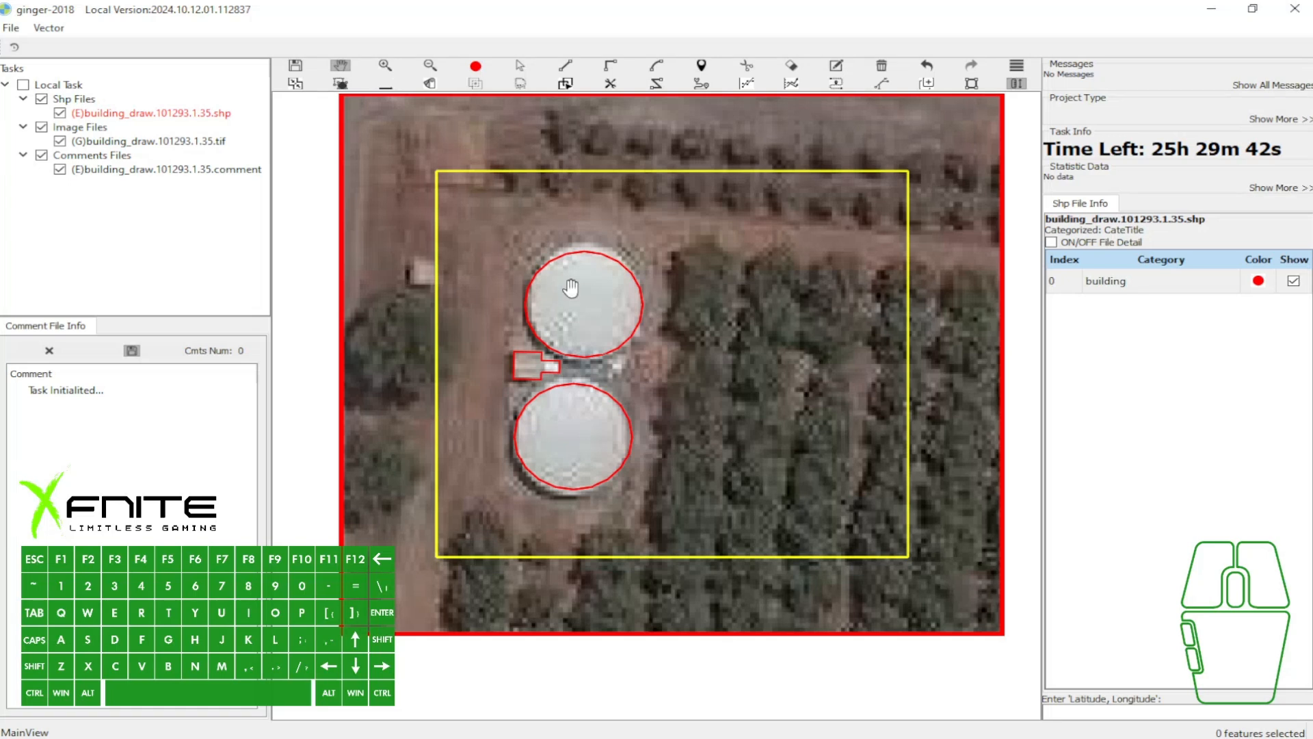
- Select all existing outlines of the two round tanks and the small structure between them and delete them
key("e")
left_click_drag(514, 252, 665, 462)
key("w")
scroll(645, 417, "up", 1)
mouse_move(645, 416)
left_mouse_down()
mouse_move(636, 525)
mouse_move(634, 424)
left_mouse_up()
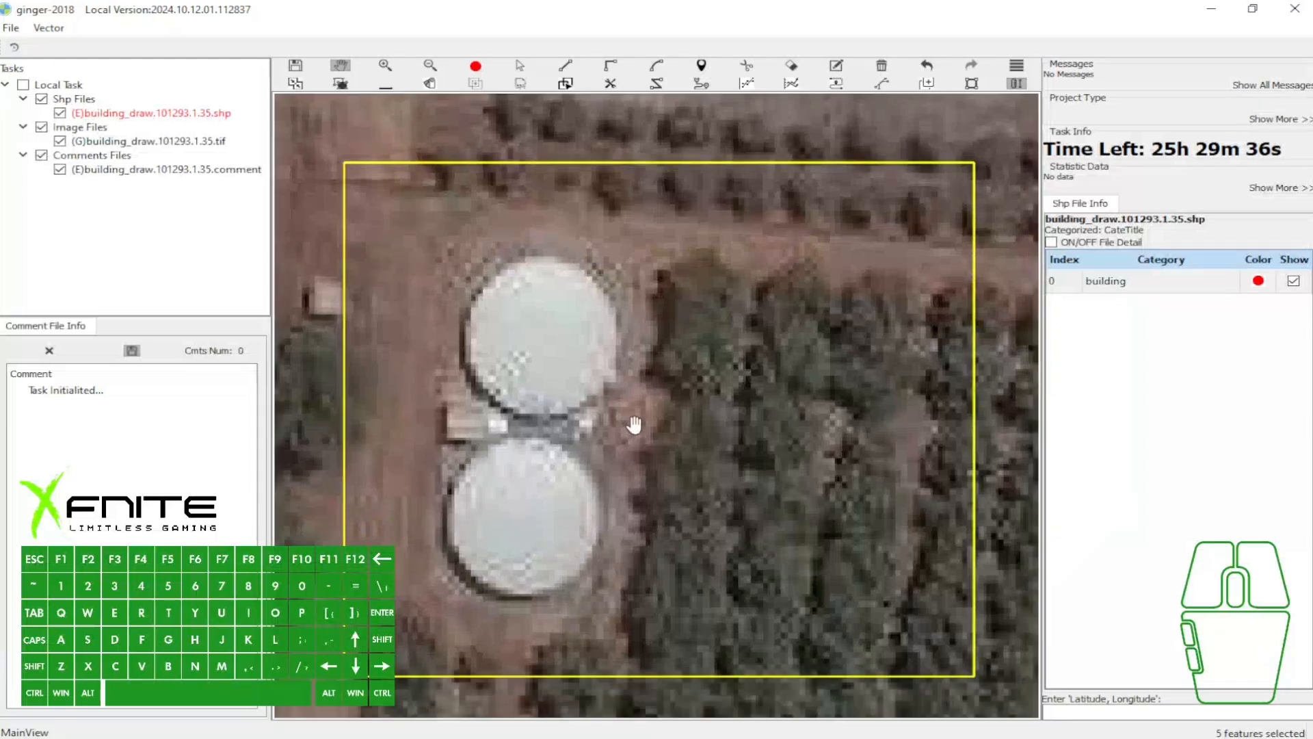
- Trace the upper edge of the northern tank with the Arc tool, from its western side to its eastern side
key("g")
left_click(468, 316)
left_click(621, 322)
left_click(607, 295)
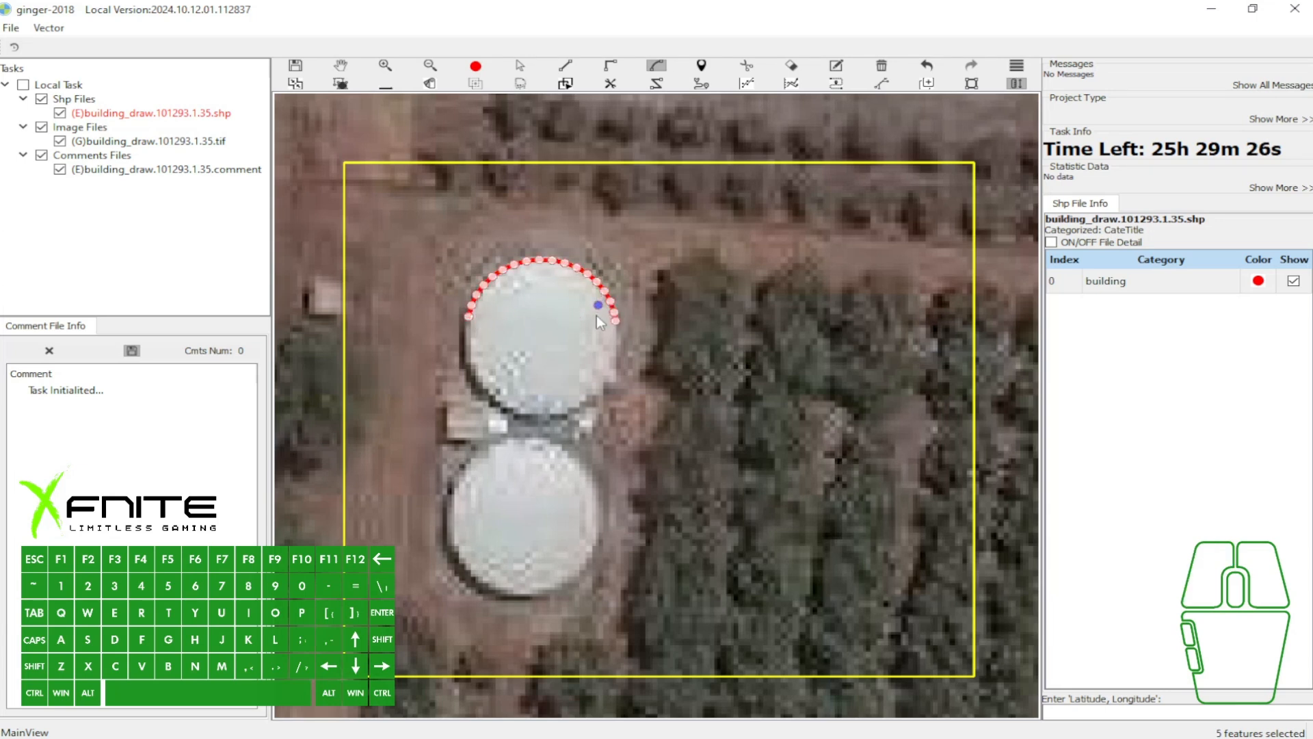
- Complete the northern tank's outline with a straight eastern segment and an arc around its southern edge, and finish the polygon
key("l")
left_click(614, 376)
key("a")
left_click(466, 368)
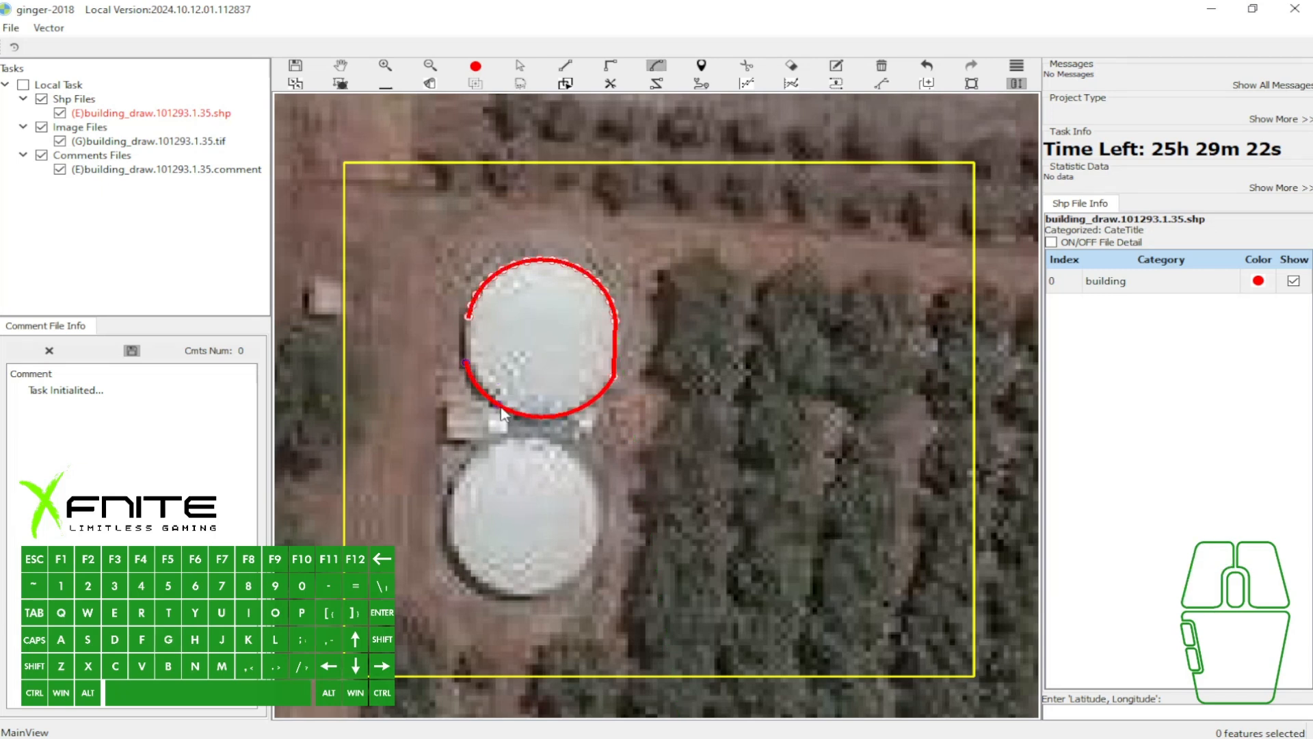
left_click(506, 420)
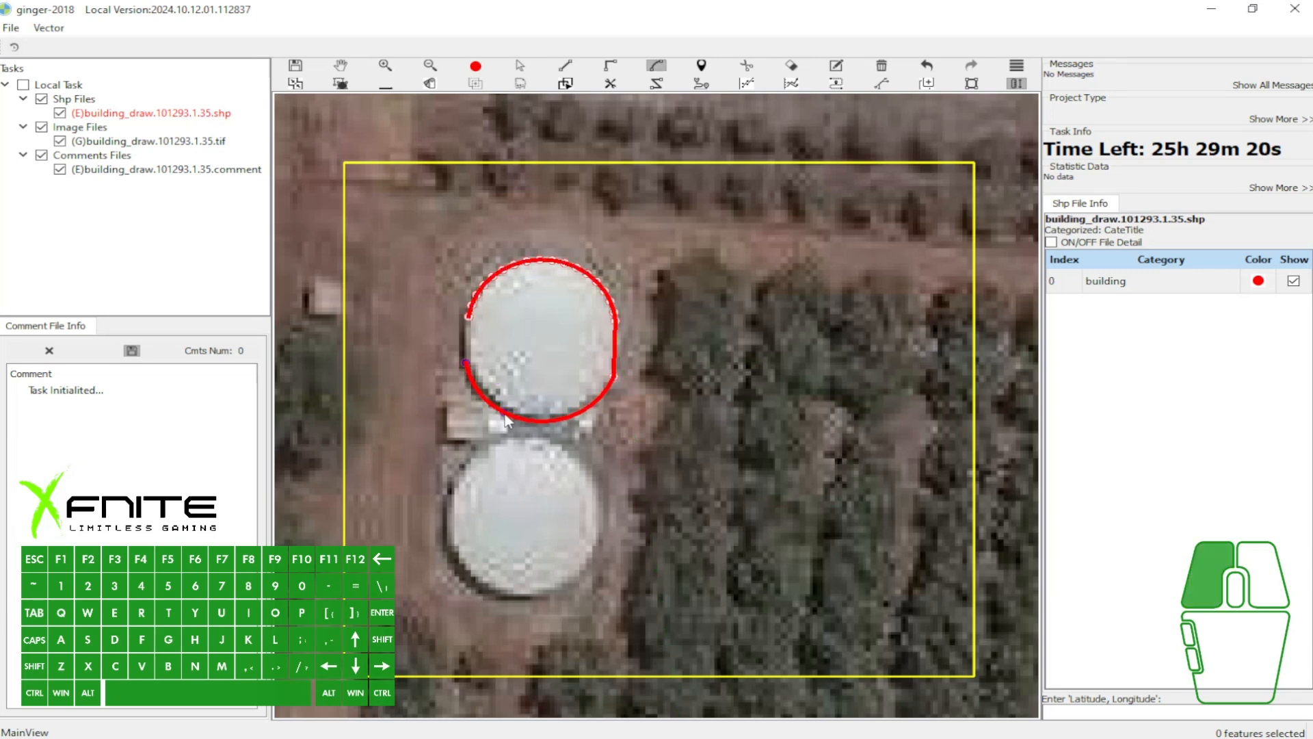
key("s")
left_click(470, 332)
right_click(476, 322)
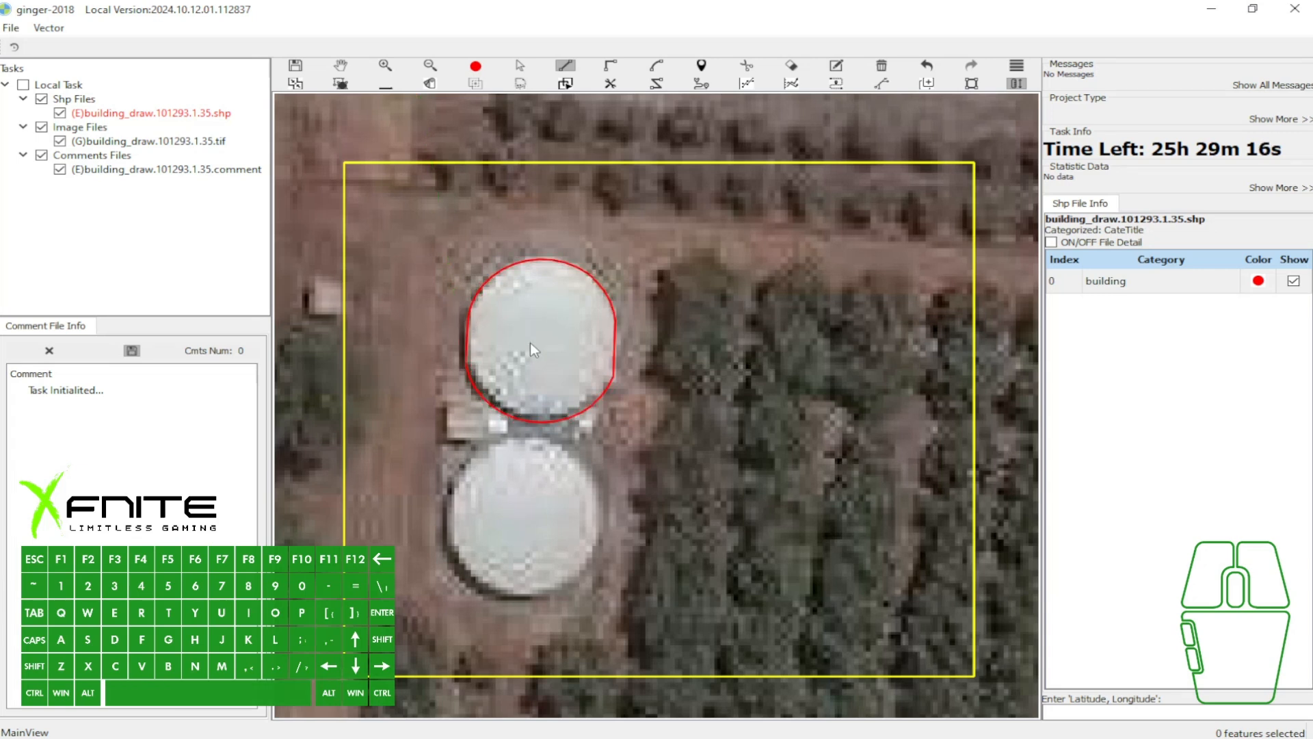
- Outline the southern tank with the Circle tool from its centre out to its rim
key("w")
key("7")
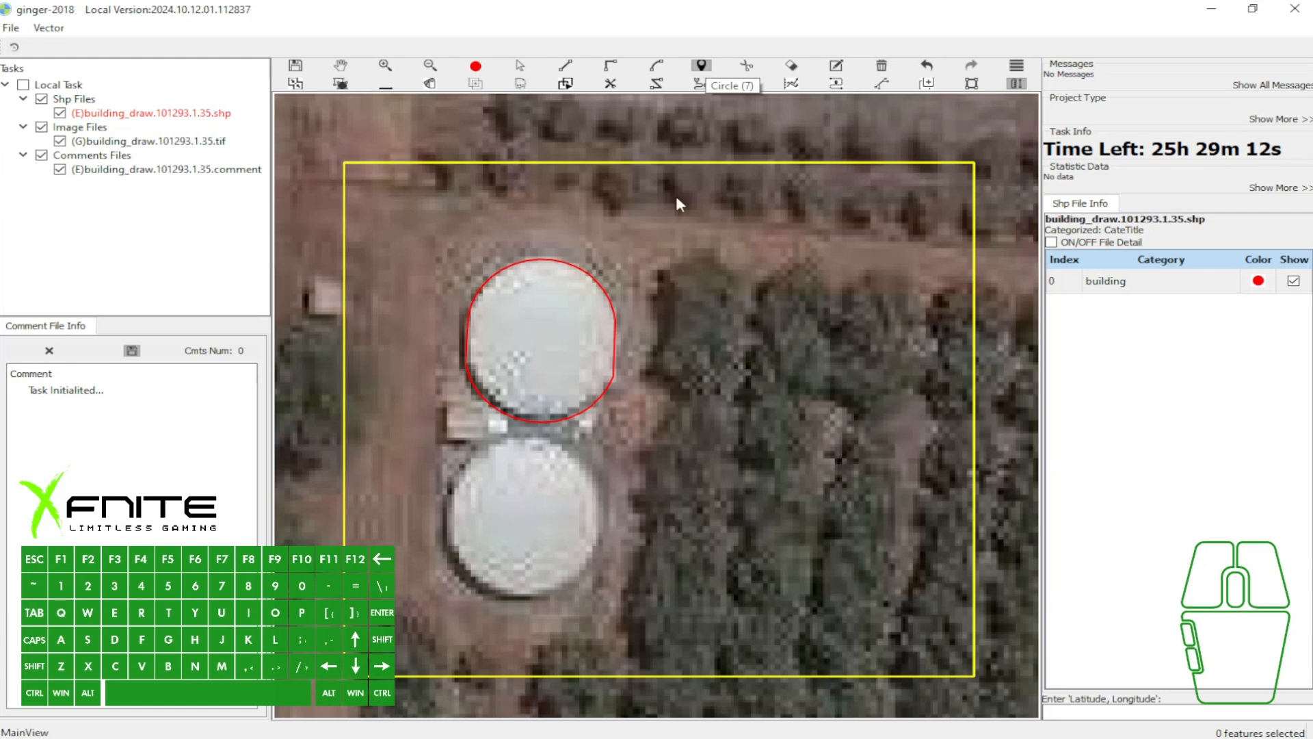
left_click(520, 517)
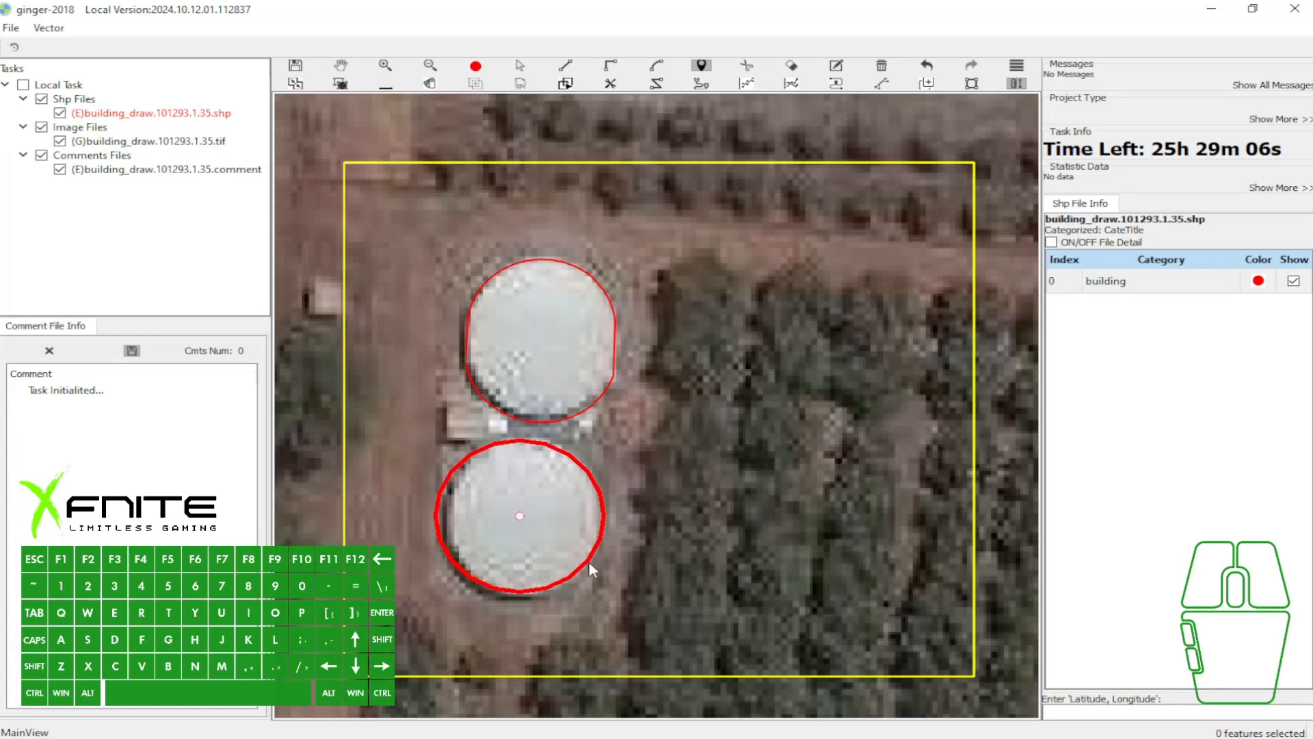
key("space")
key("Escape")
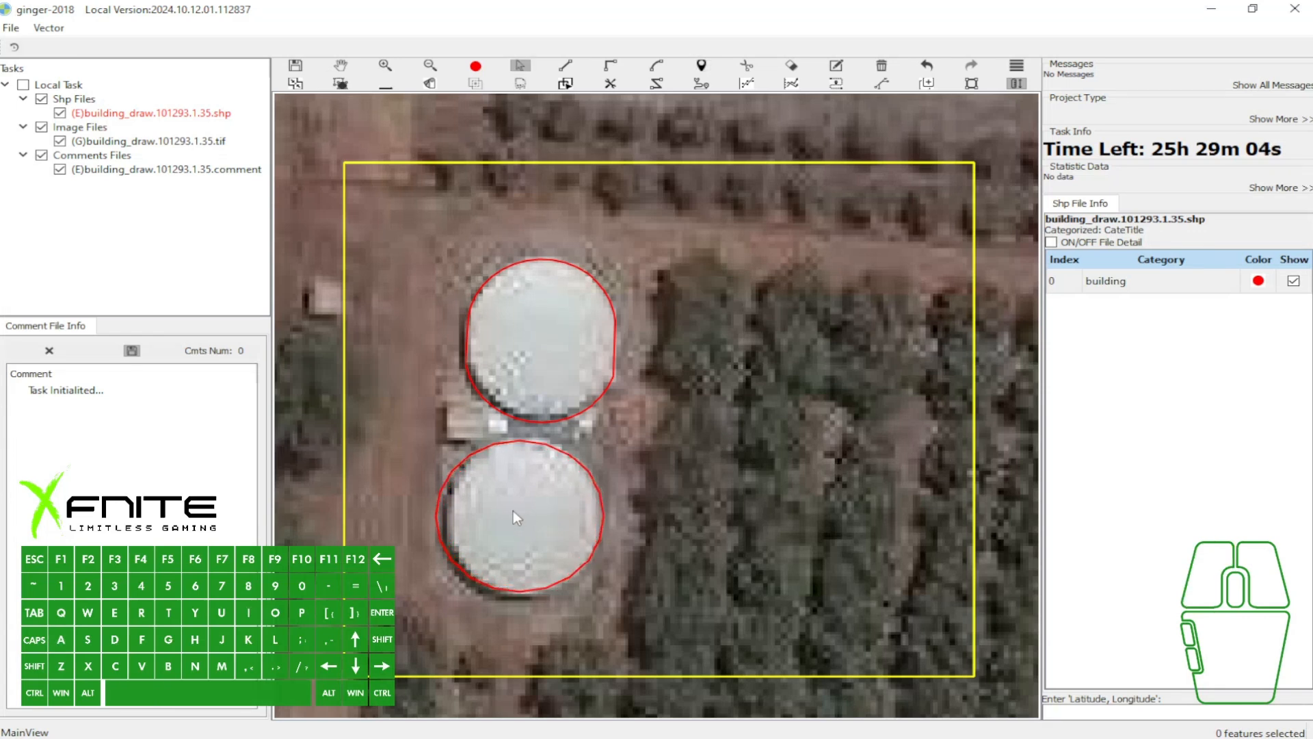
- Select the southern tank's circle and the northern tank's arc outline in turn to examine their vertices
left_click(513, 510)
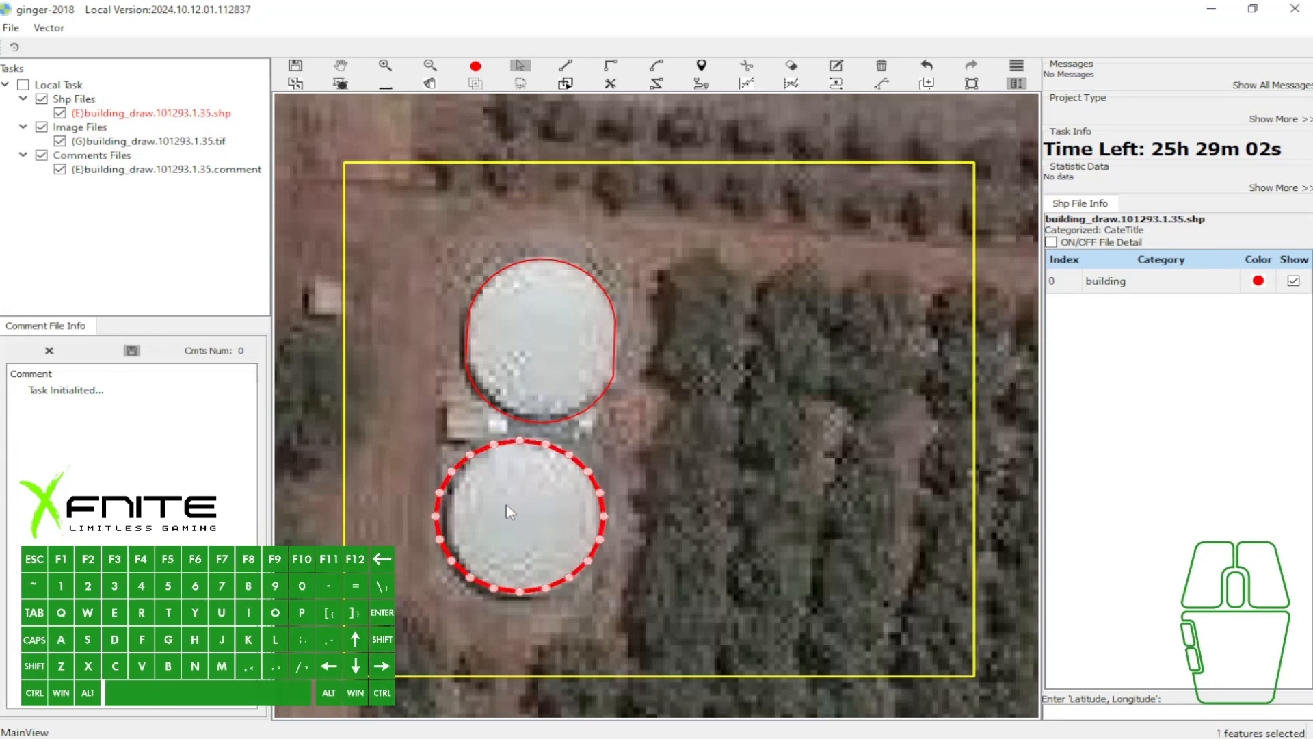
left_click_drag(511, 508, 511, 509)
key("w")
scroll(733, 431, "down", 2)
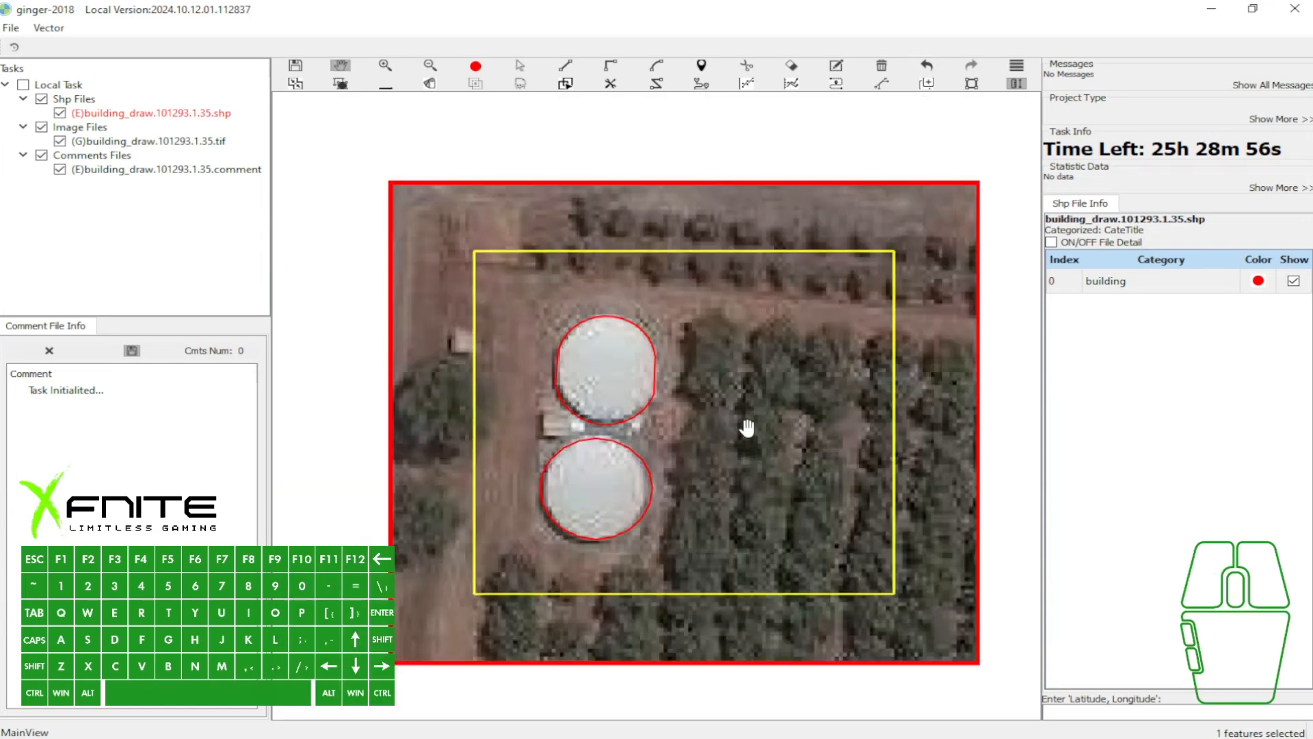
scroll(736, 325, "up", 2)
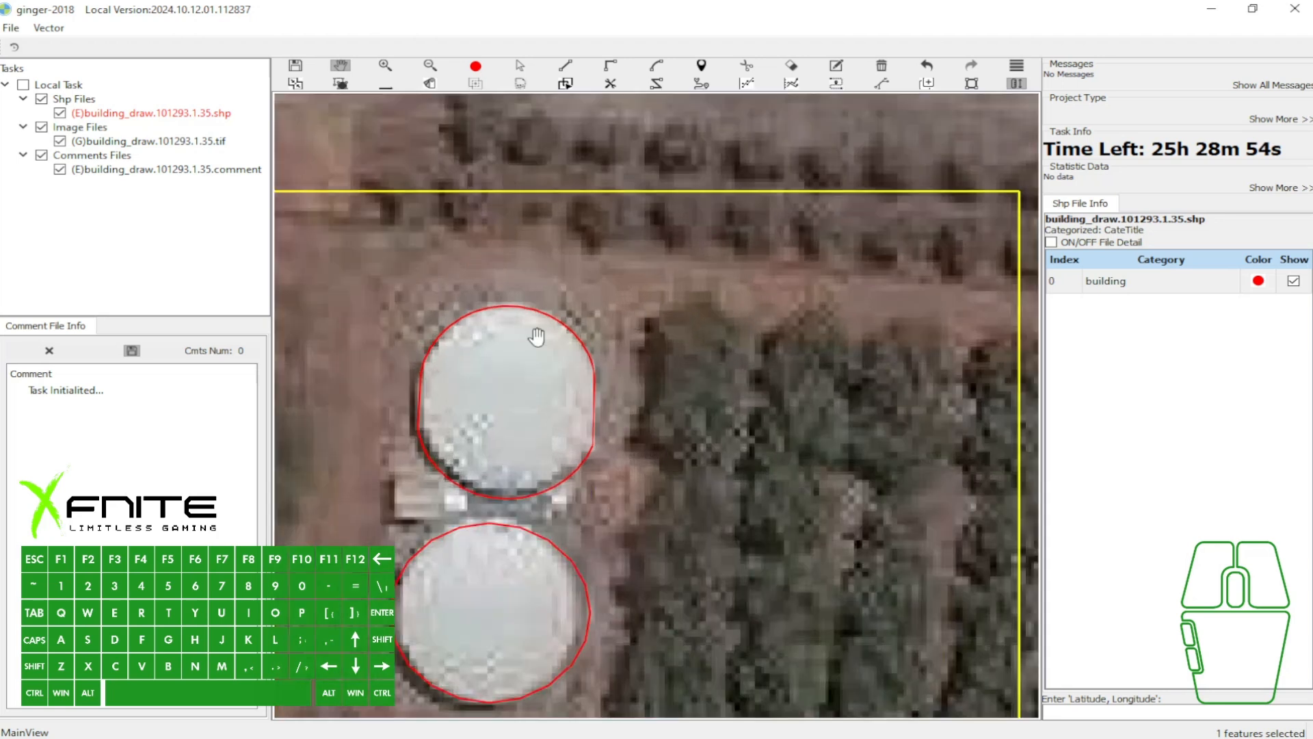
left_click_drag(608, 365, 632, 333)
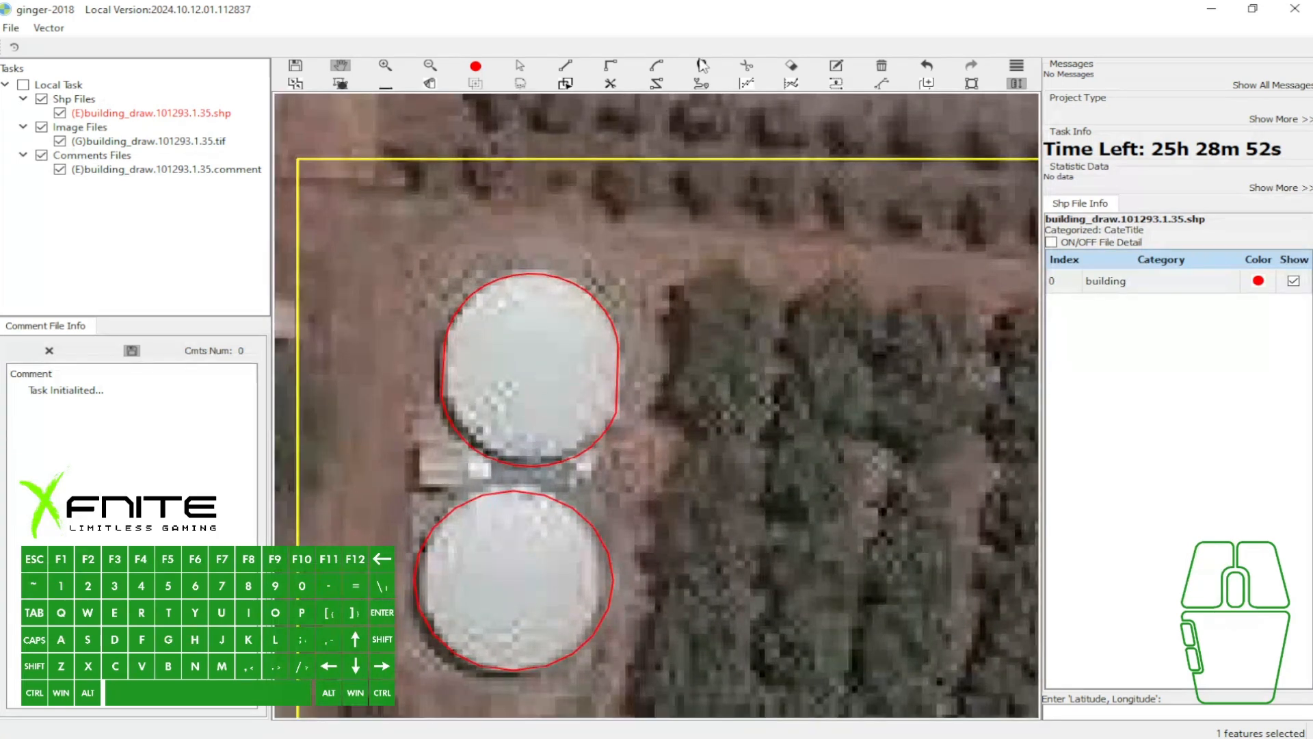
key("s")
left_click(554, 396)
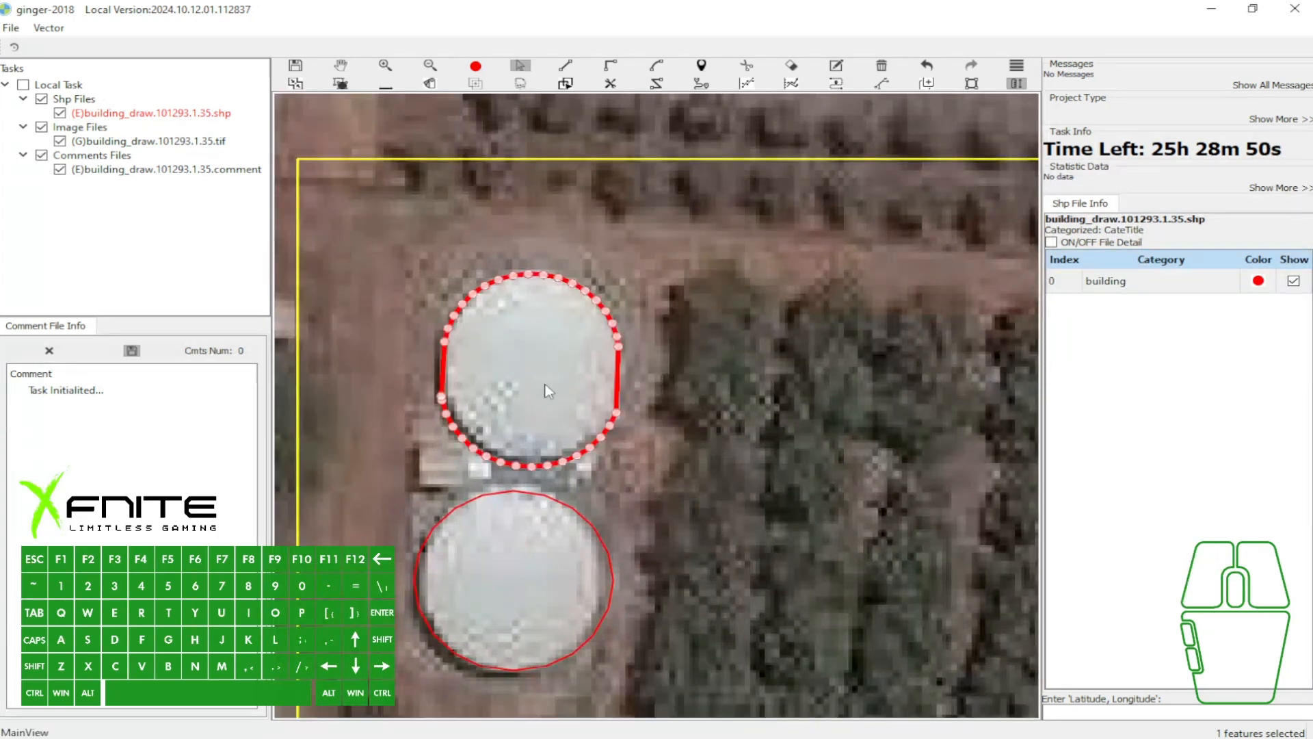
- Outline the small structure between the tanks with a rectangle and attach a smaller rectangular extension on its eastern side
scroll(437, 465, "up", 1)
key("e")
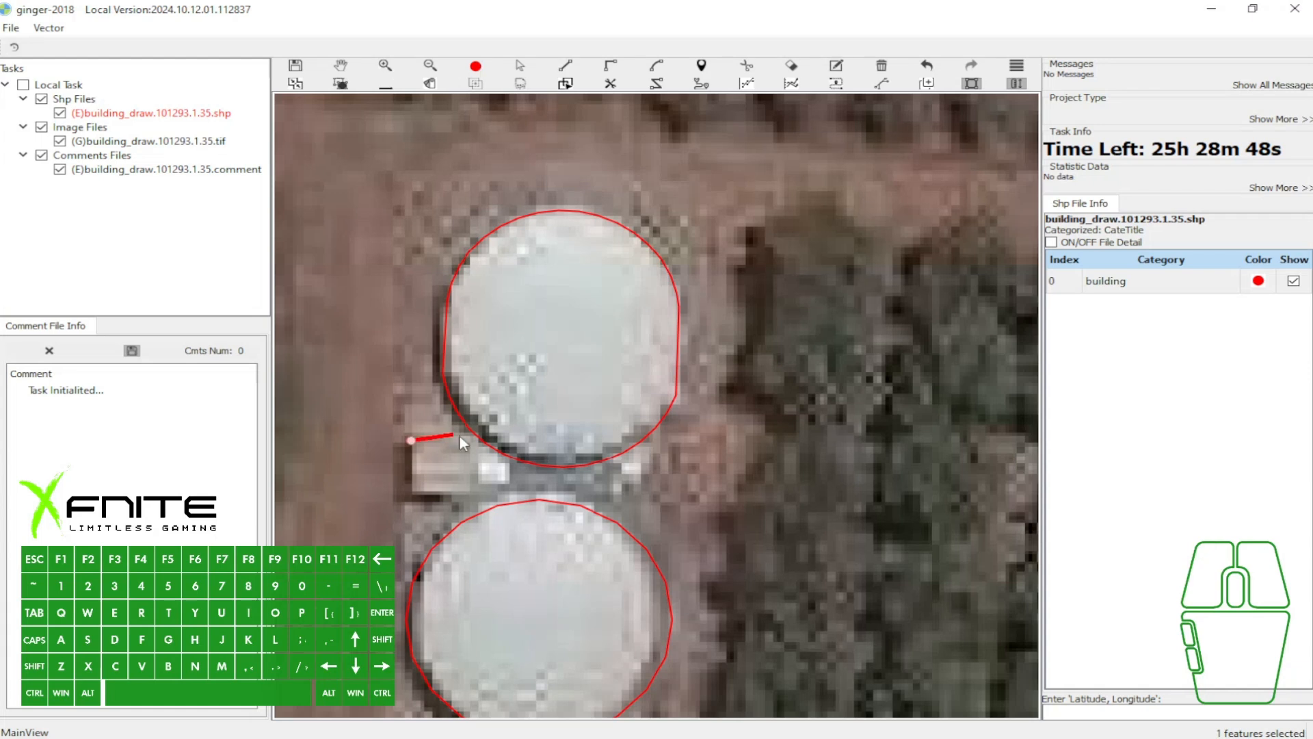
left_click(471, 443)
left_click(474, 494)
key("w")
left_click(472, 483)
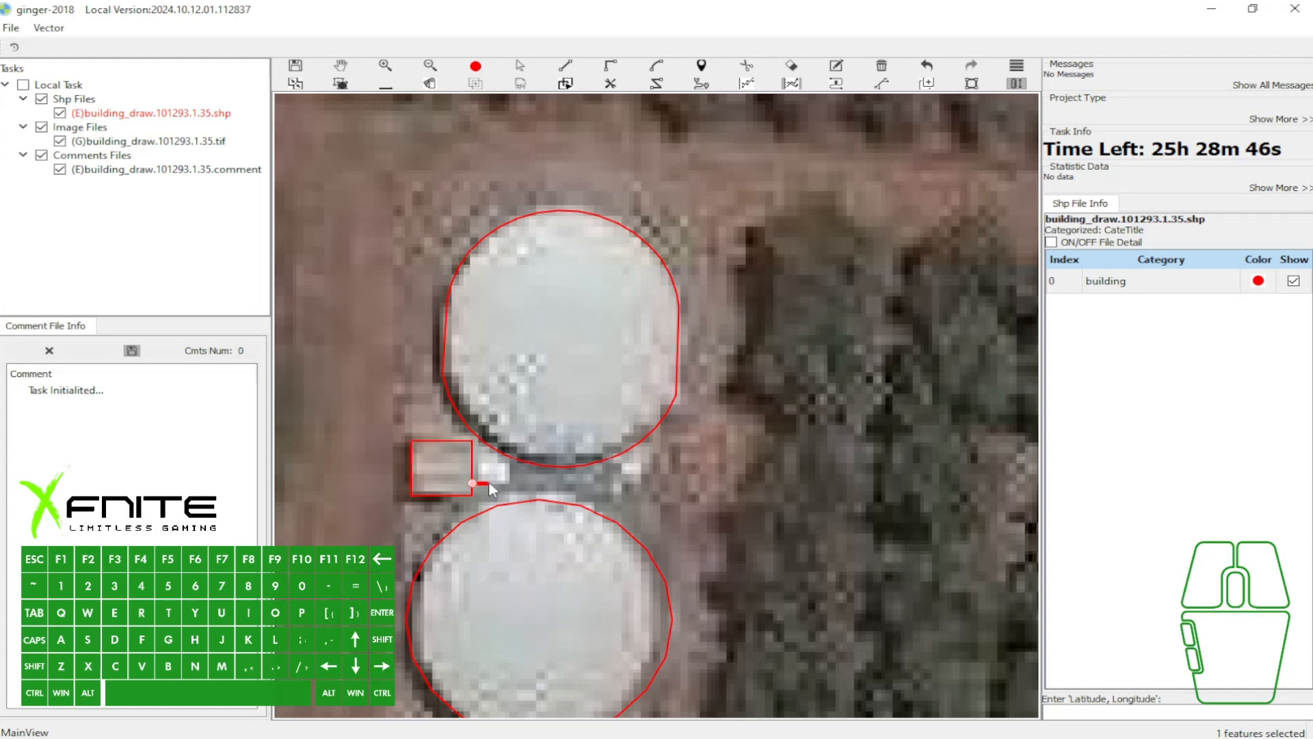
left_click(488, 463)
left_click(473, 463)
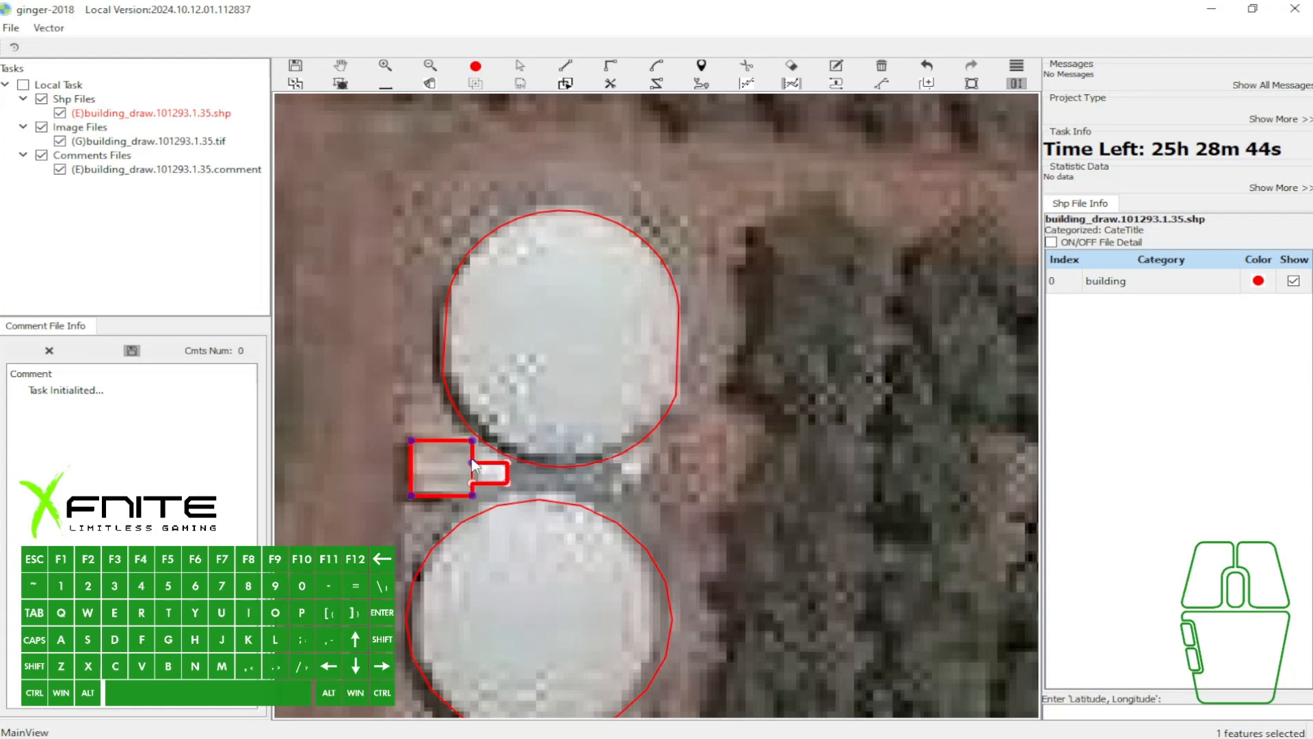
- Select the outlines of both tanks and the small structure together and delete them
key("w")
scroll(651, 388, "down", 1)
key("s")
left_click_drag(438, 260, 673, 649)
- Outline the southern tank with arcs around its northern and southern edges joined by short straight sides, and finish the polygon
key("g")
key("w")
left_click(489, 534)
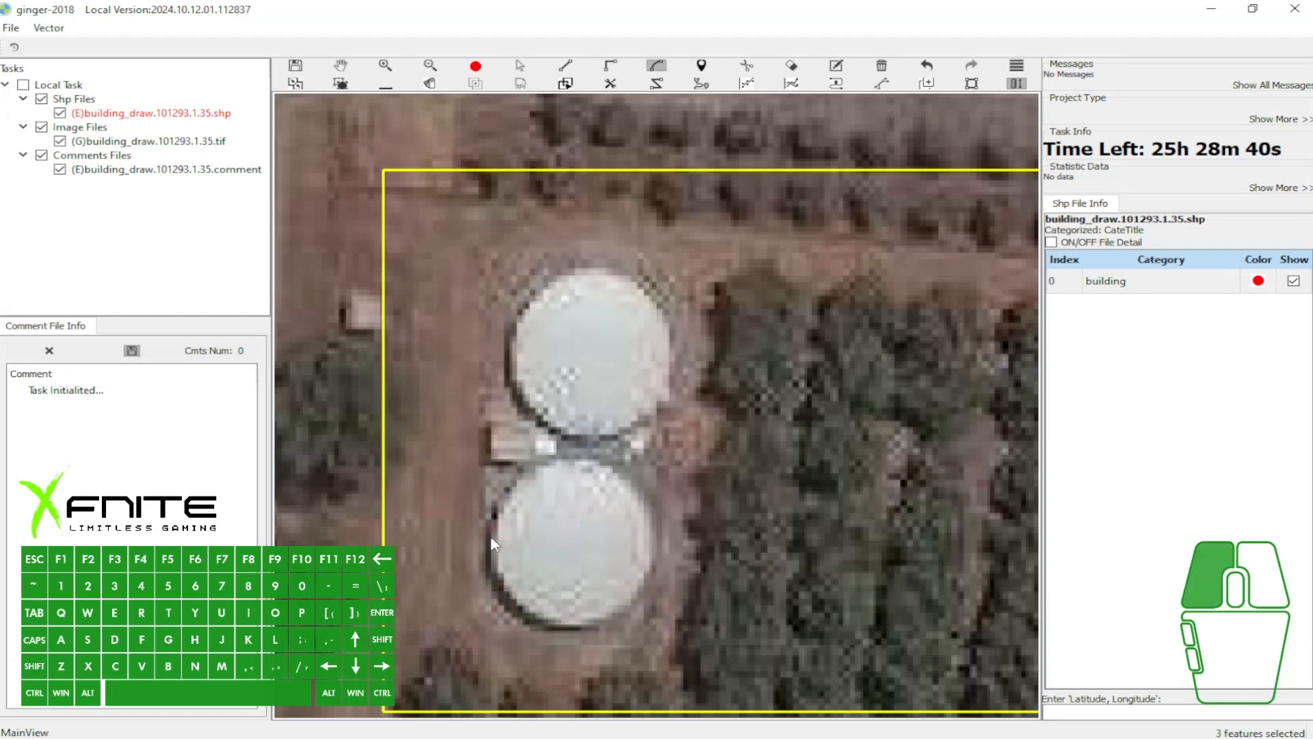
left_click(647, 534)
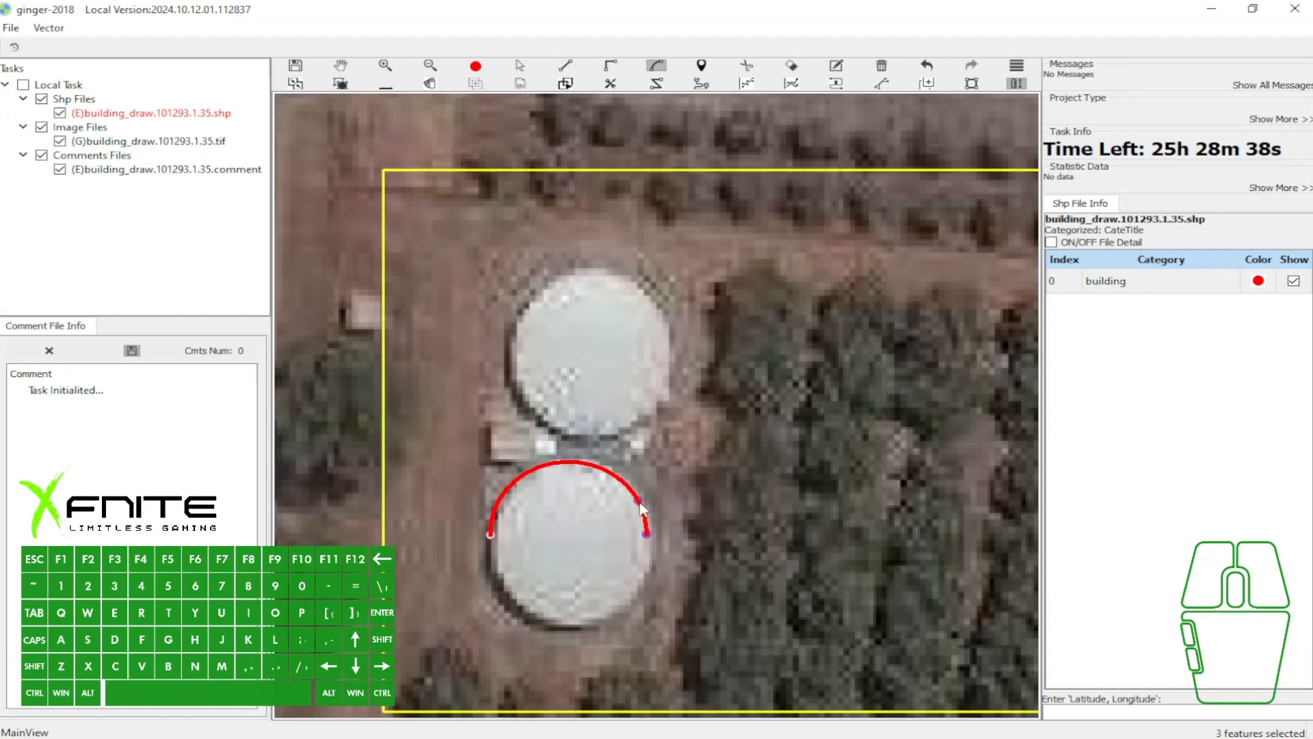
left_click(571, 461)
key("s")
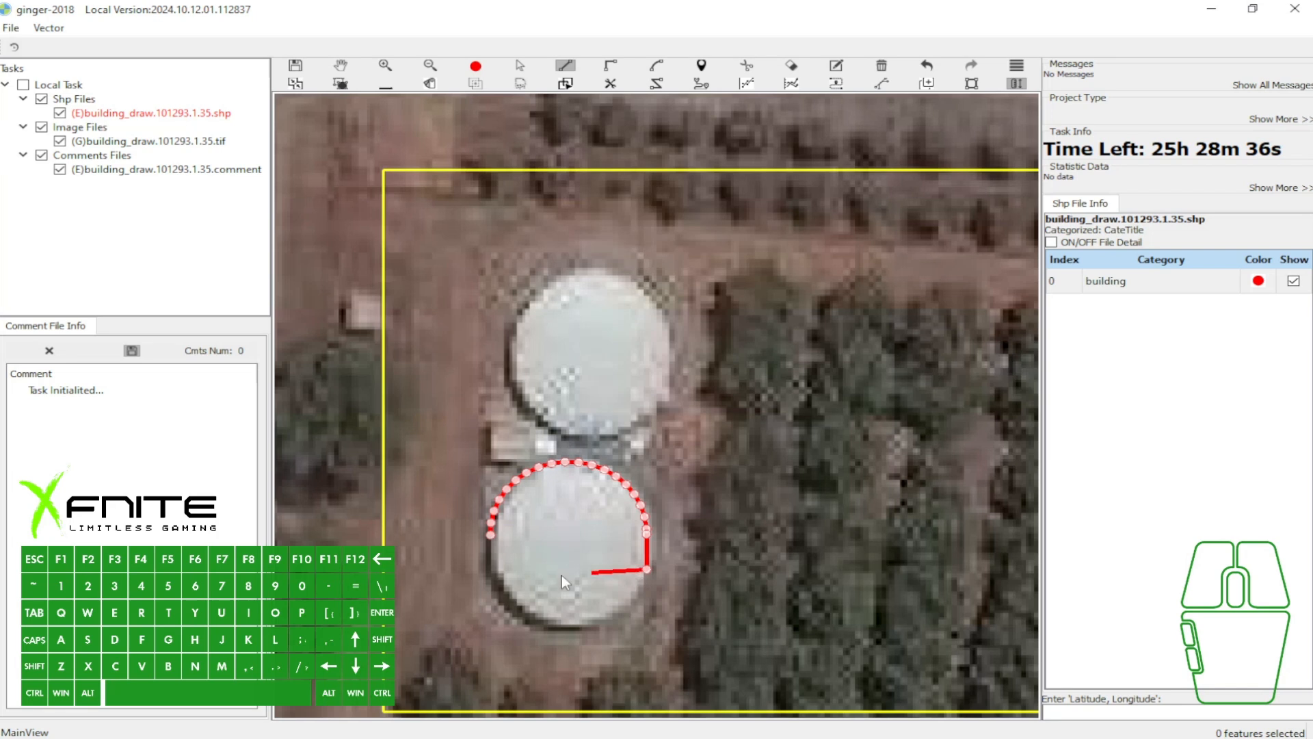
key("g")
left_click(494, 568)
left_click(570, 628)
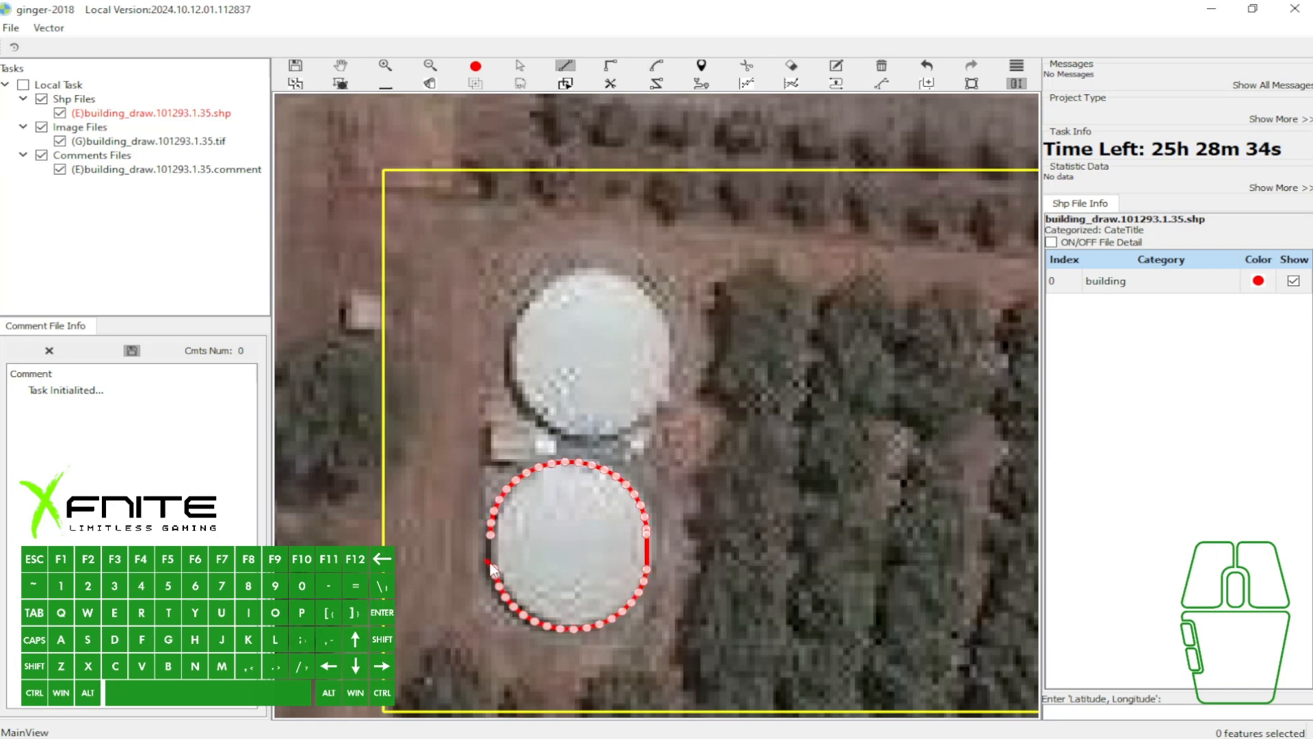
key("space")
- Select the southern tank's two-arc outline and delete it
scroll(610, 465, "down", 3)
left_click(606, 512)
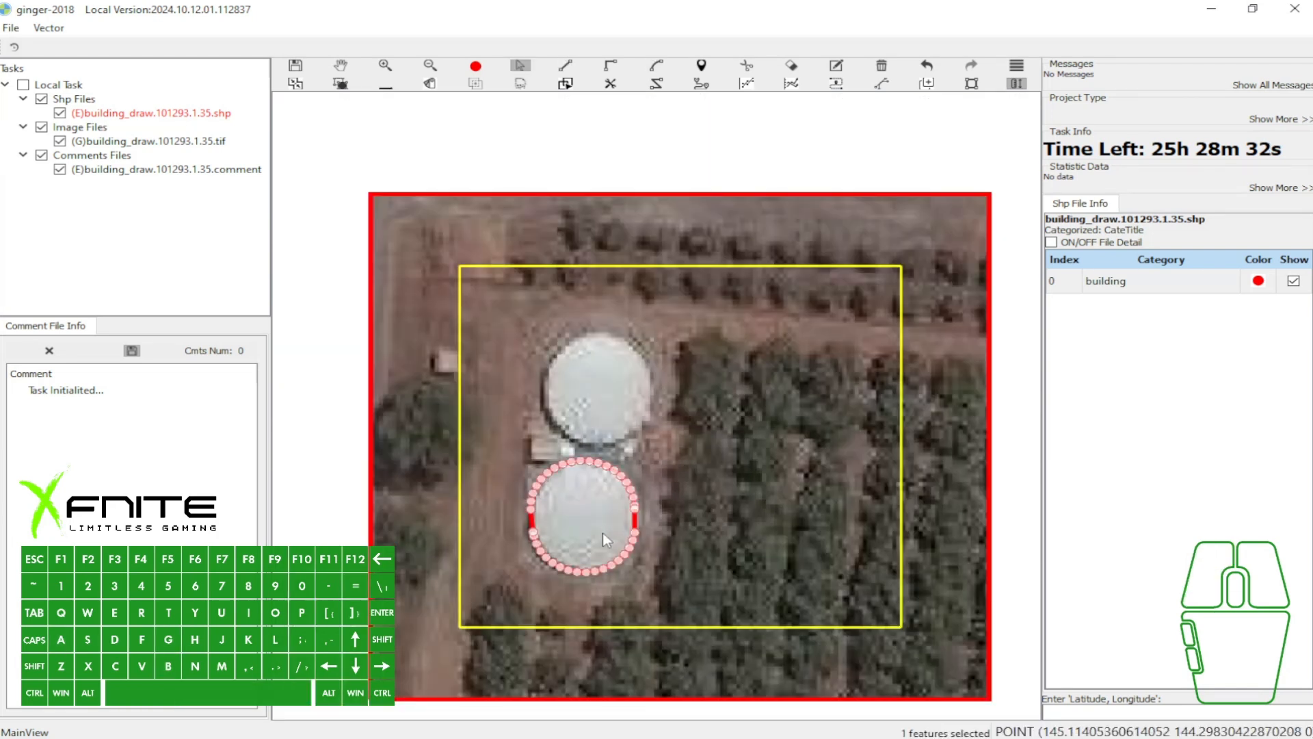
key("Delete")
- Redraw the southern tank's outline as a single arc between two points on its western edge, and finish the polygon
scroll(602, 535, "up", 2)
key("g")
left_click(512, 489)
left_click(514, 531)
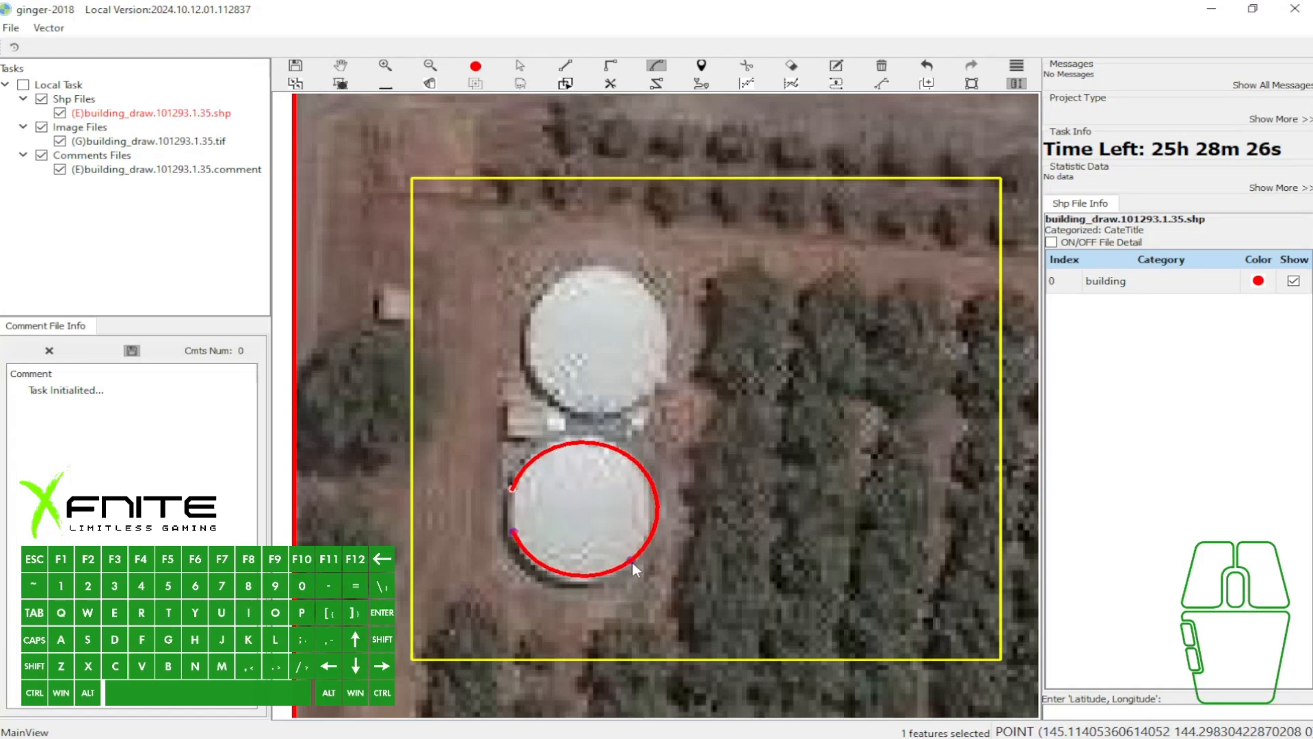
left_click(632, 561)
key("space")
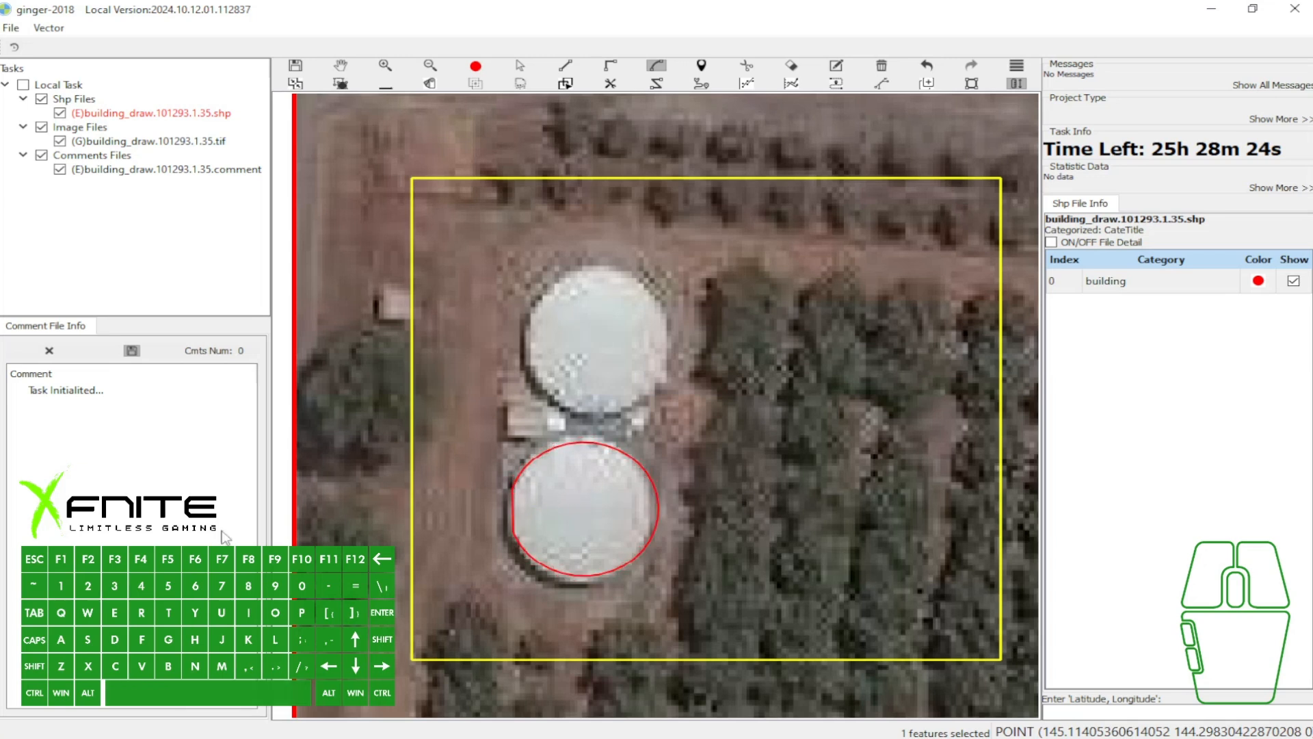
- Select the southern tank's single-arc outline and delete it
scroll(588, 518, "up", 1)
key("w")
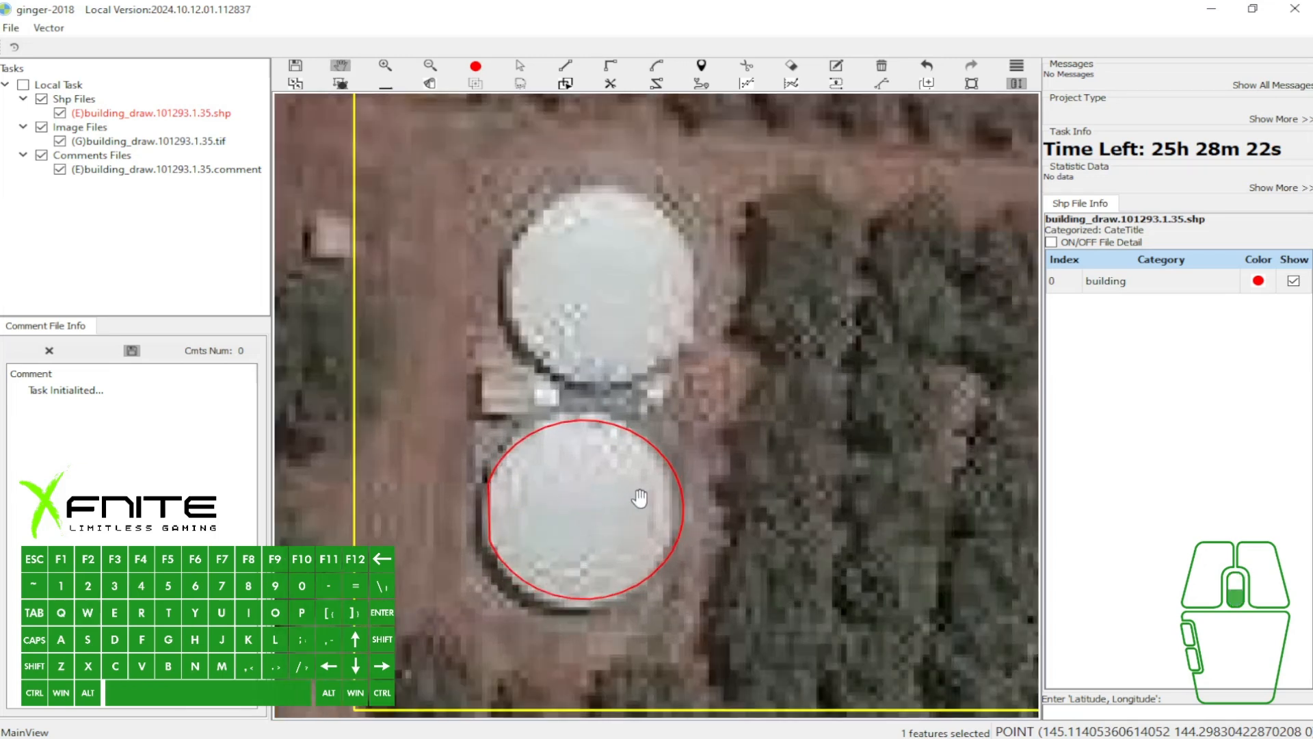
scroll(640, 500, "down", 1)
left_click_drag(706, 468, 562, 521)
key("a")
key("b")
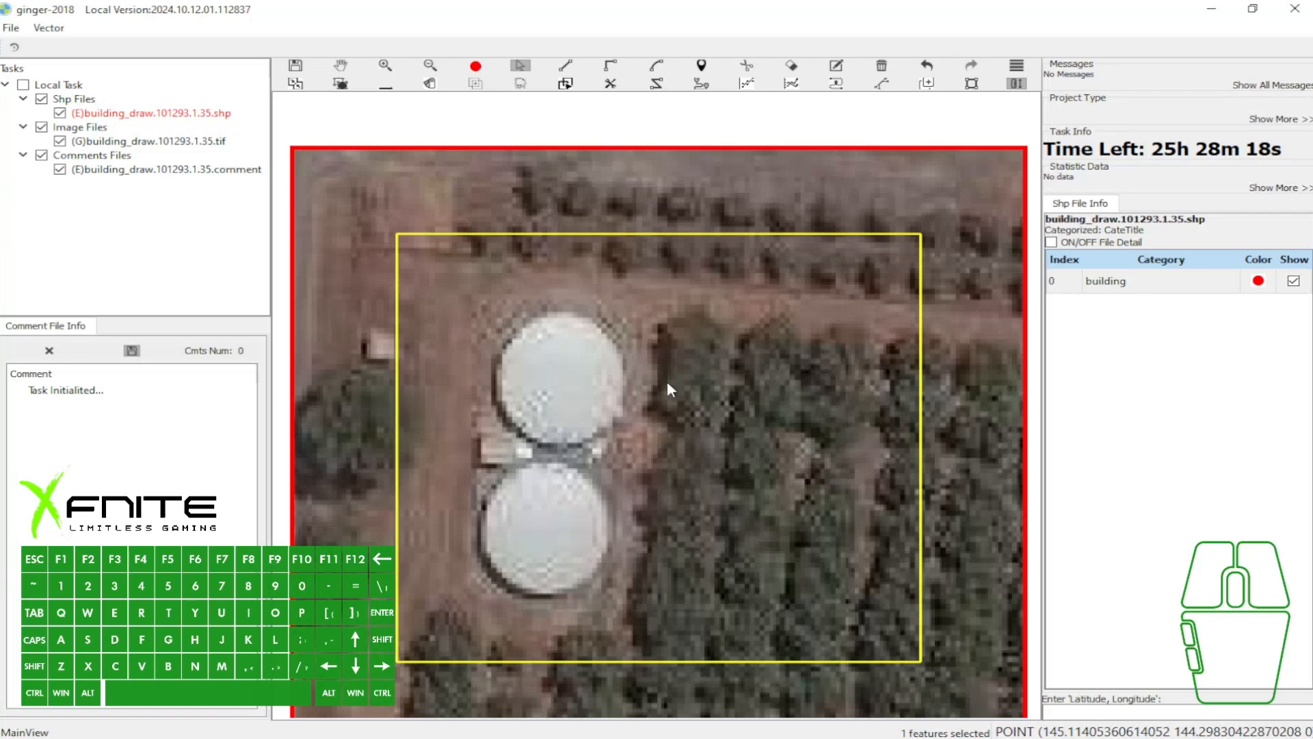
- Outline the southern tank with a nearly full-circle arc between two closely spaced points on its western edge
key("g")
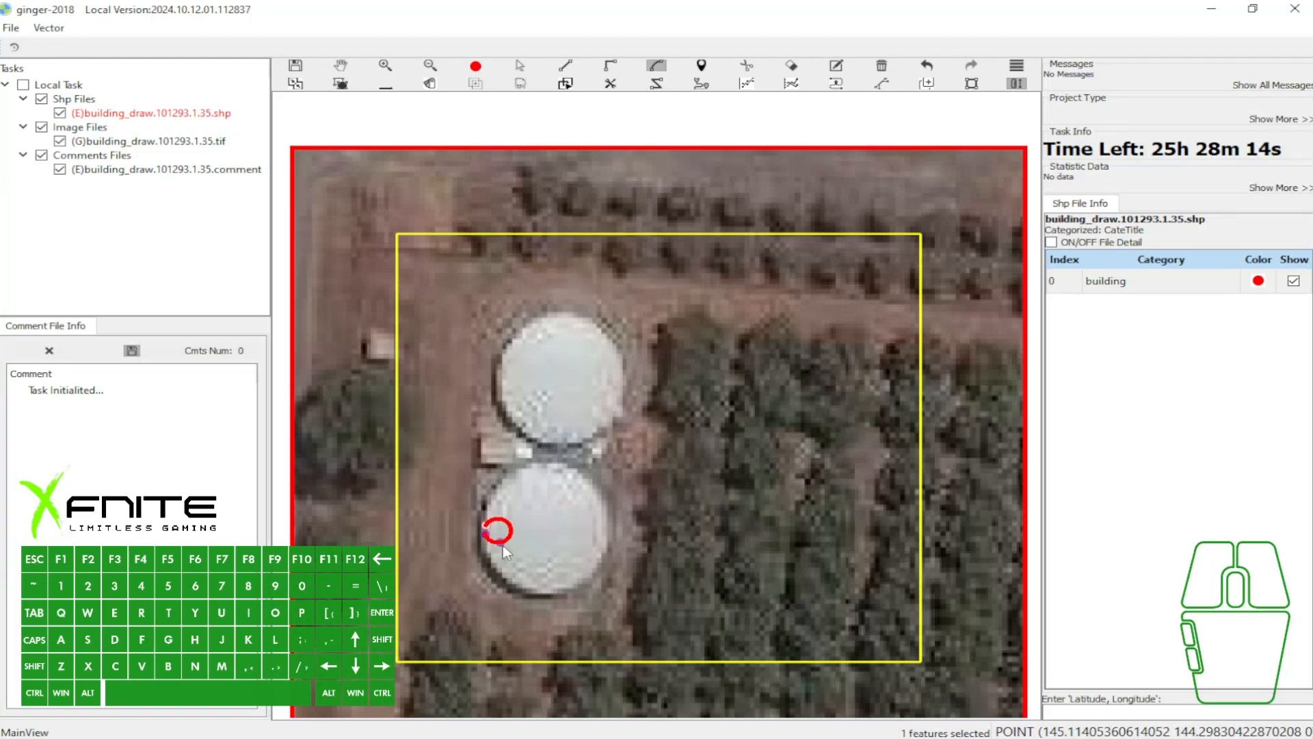
left_click(571, 588)
key("space")
- Select the nearly full-circle arc outline on the southern tank and delete it
key("a")
left_click(556, 548)
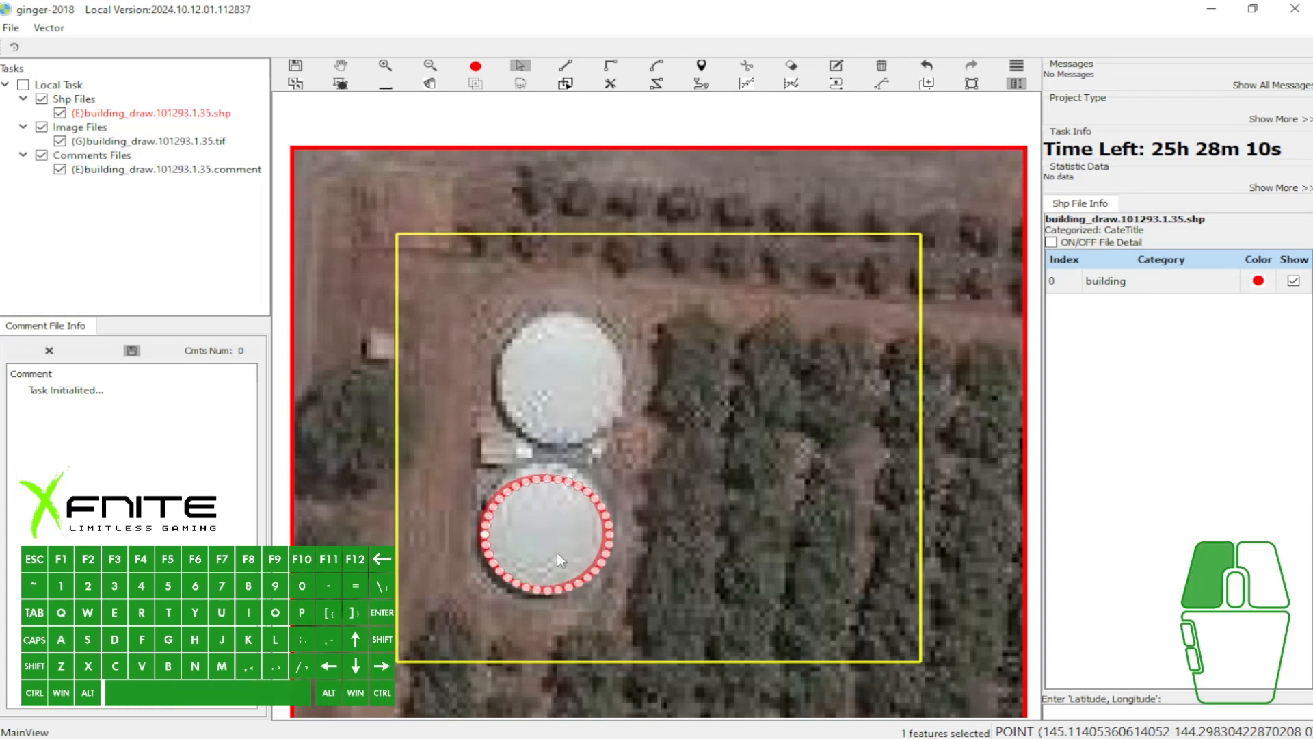
key("space")
scroll(601, 532, "down", 1)
key("a")
left_click_drag(478, 467, 621, 574)
key("b")
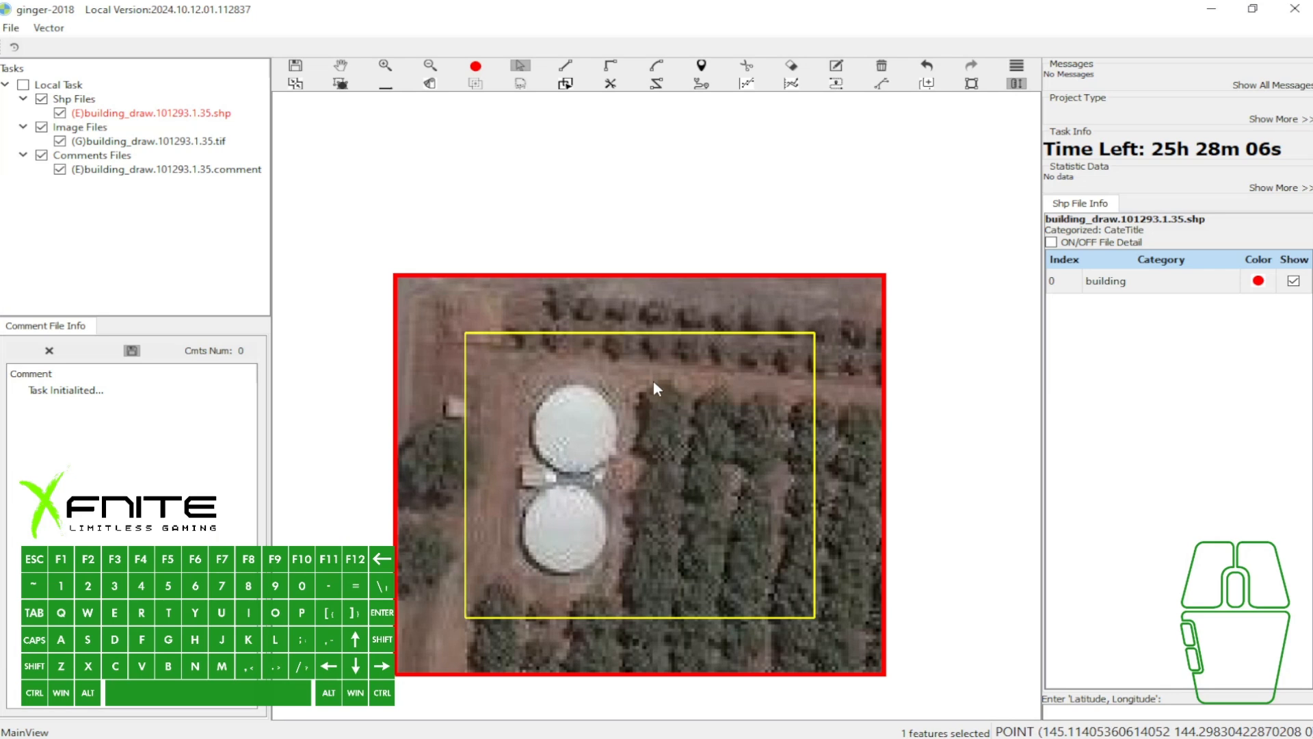
- Switch to the other ginger-2018 window with the building_draw.101293.1.52 task
mouse_move(777, 730)
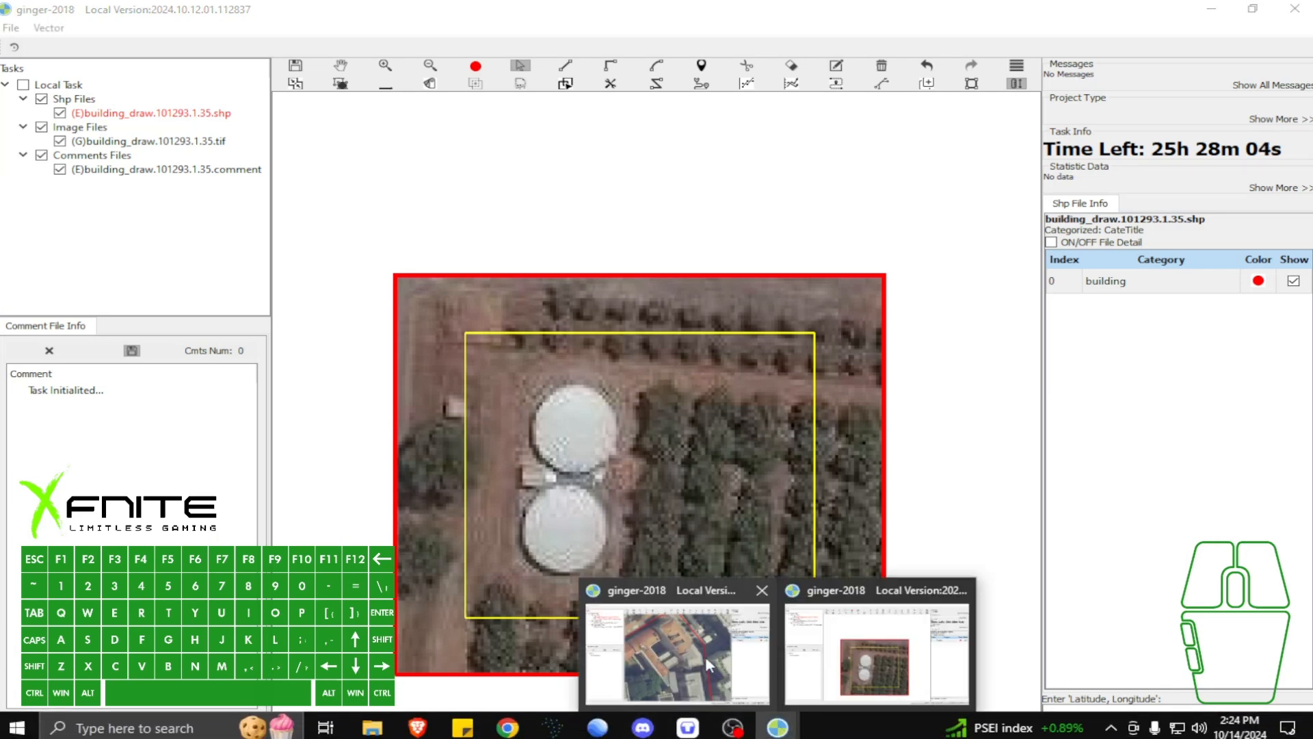
left_click(704, 655)
scroll(736, 207, "down", 3)
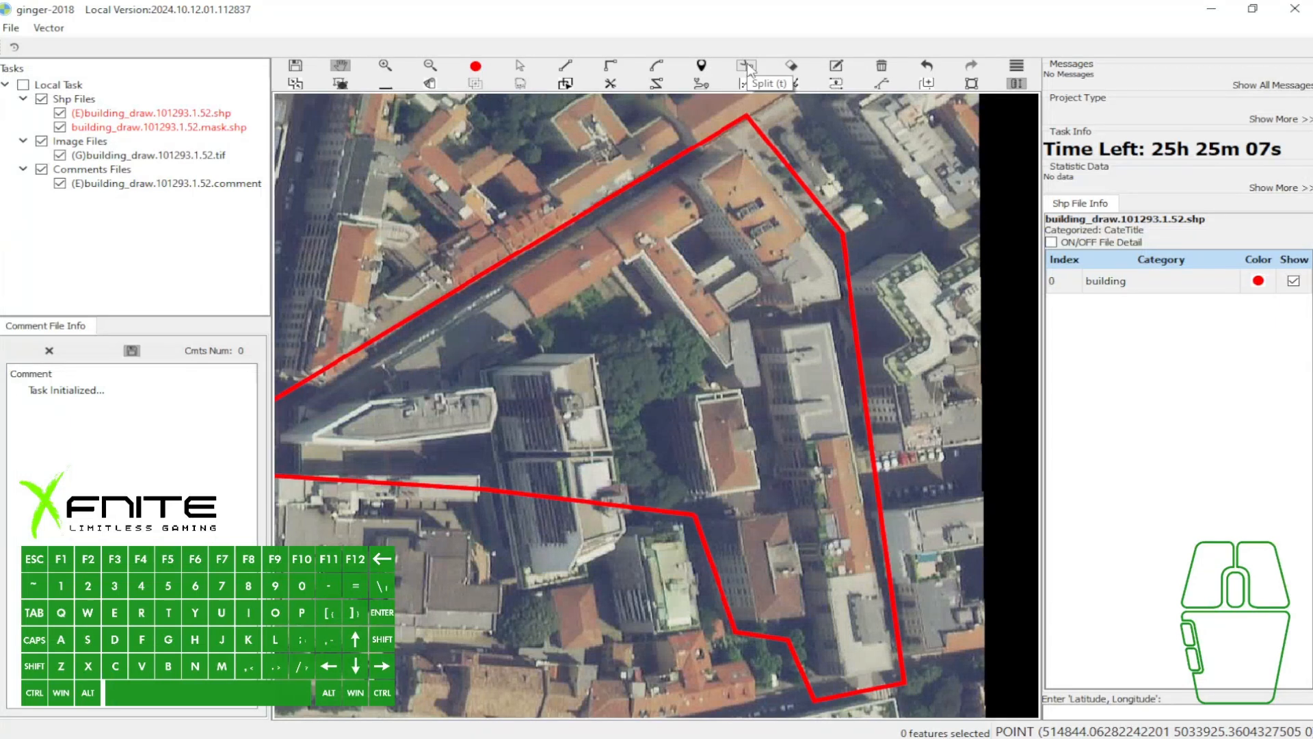
- Outline the long, narrow building along the mask's eastern boundary with a rectangle covering its three roof sections
scroll(762, 229, "up", 2)
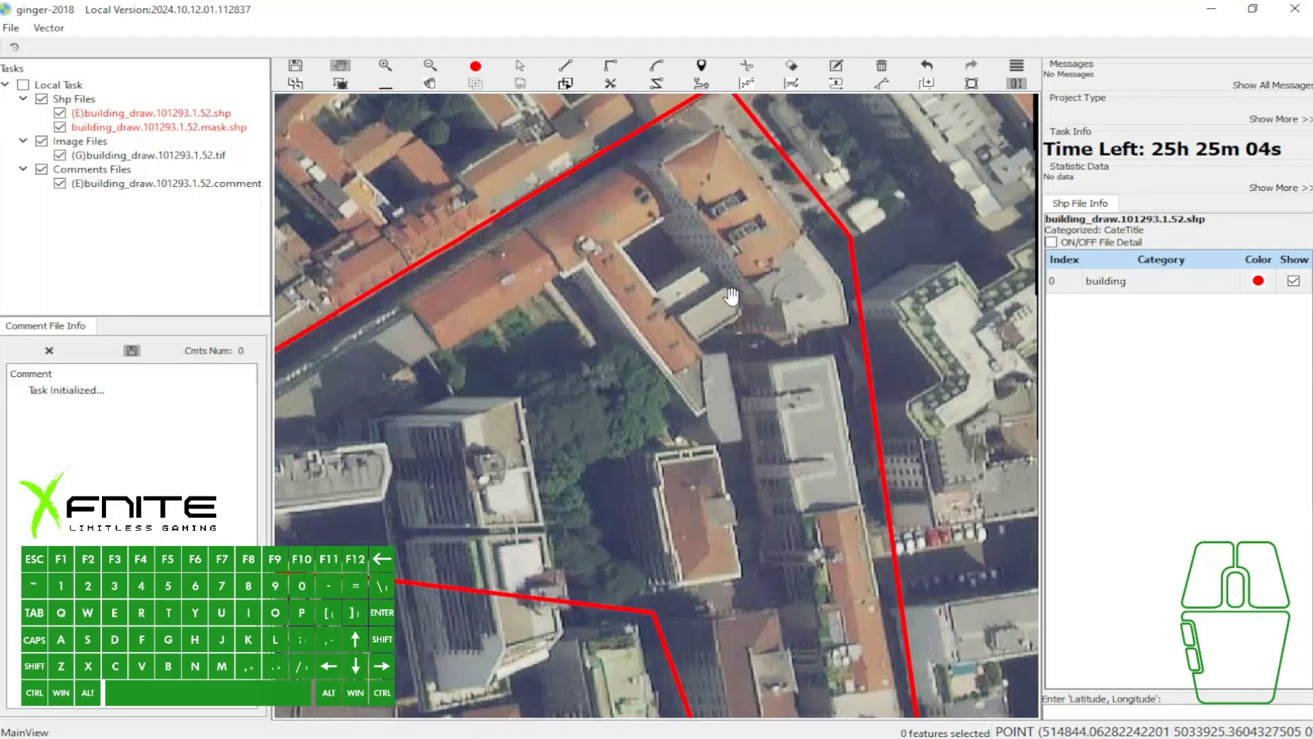
left_click_drag(732, 297, 656, 202)
key("w")
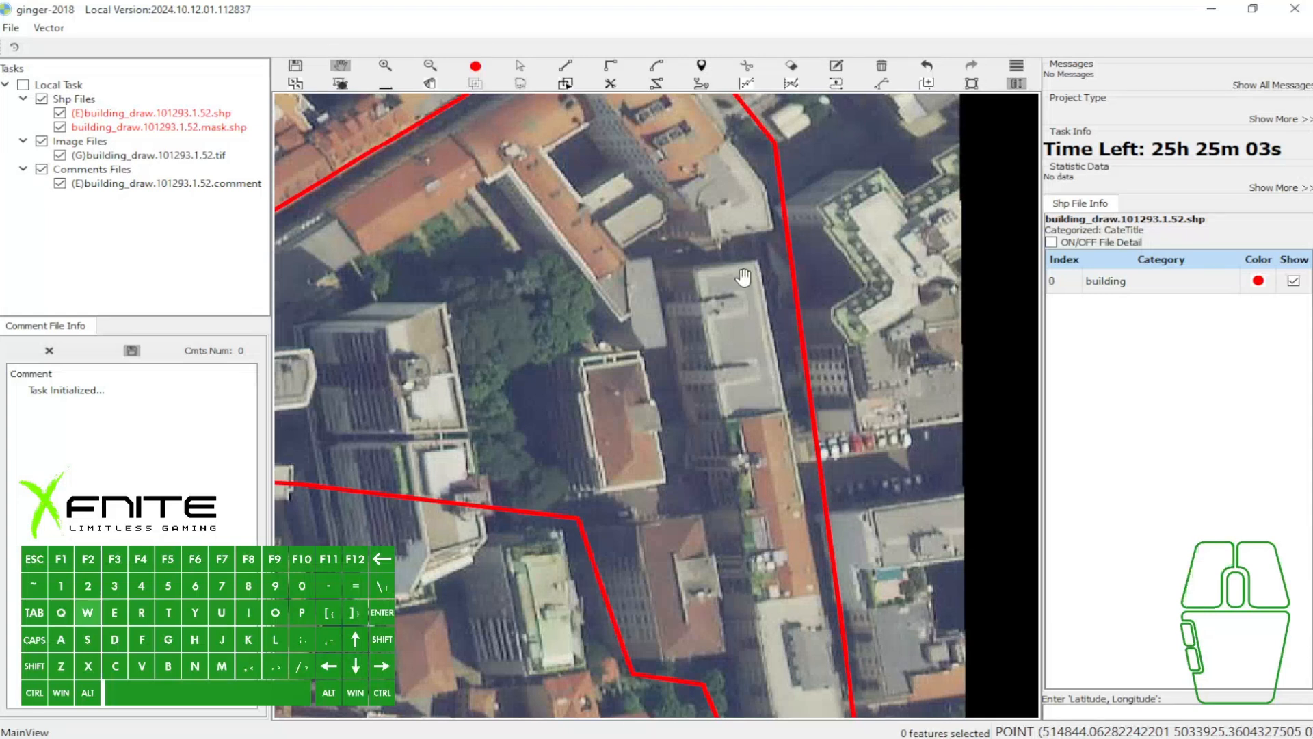
left_click_drag(743, 277, 652, 163)
key("e")
left_click(666, 148)
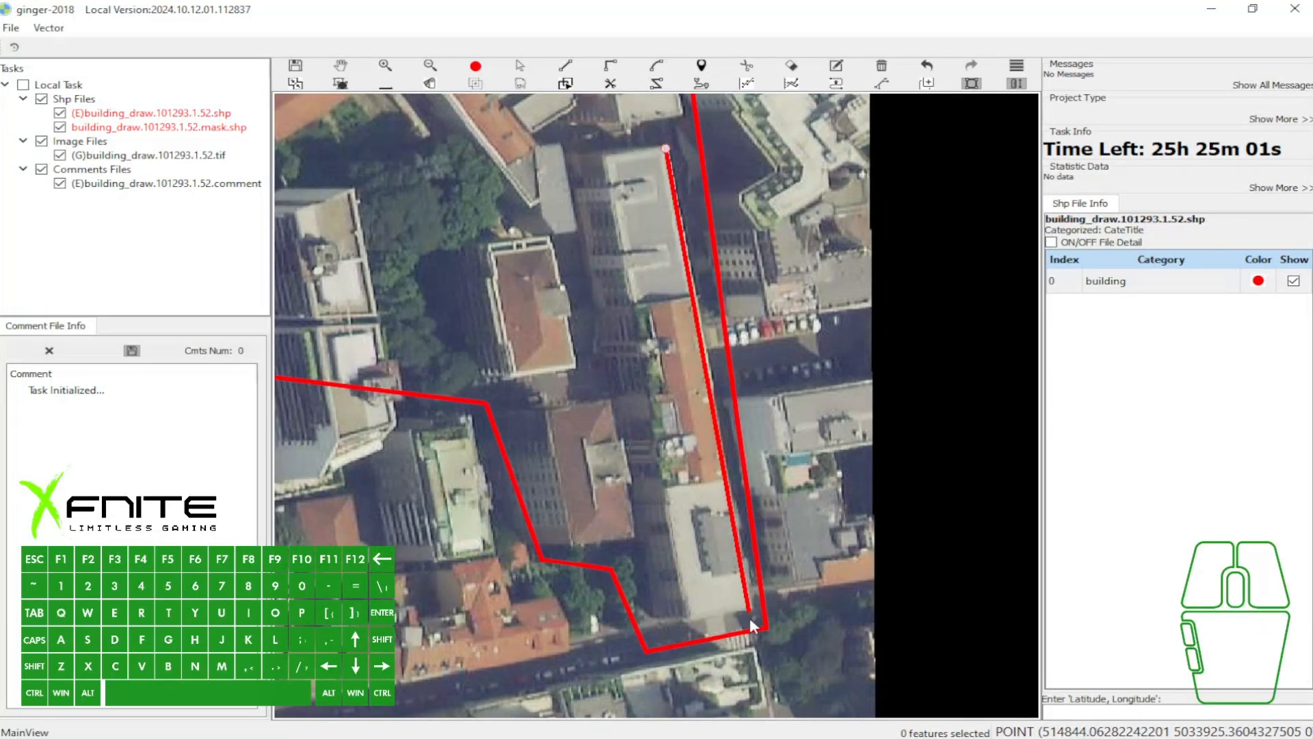
left_click(751, 607)
key("grave")
- Split the long building outline into three sections with a right-angle cut line crossing both roof boundaries
key("f")
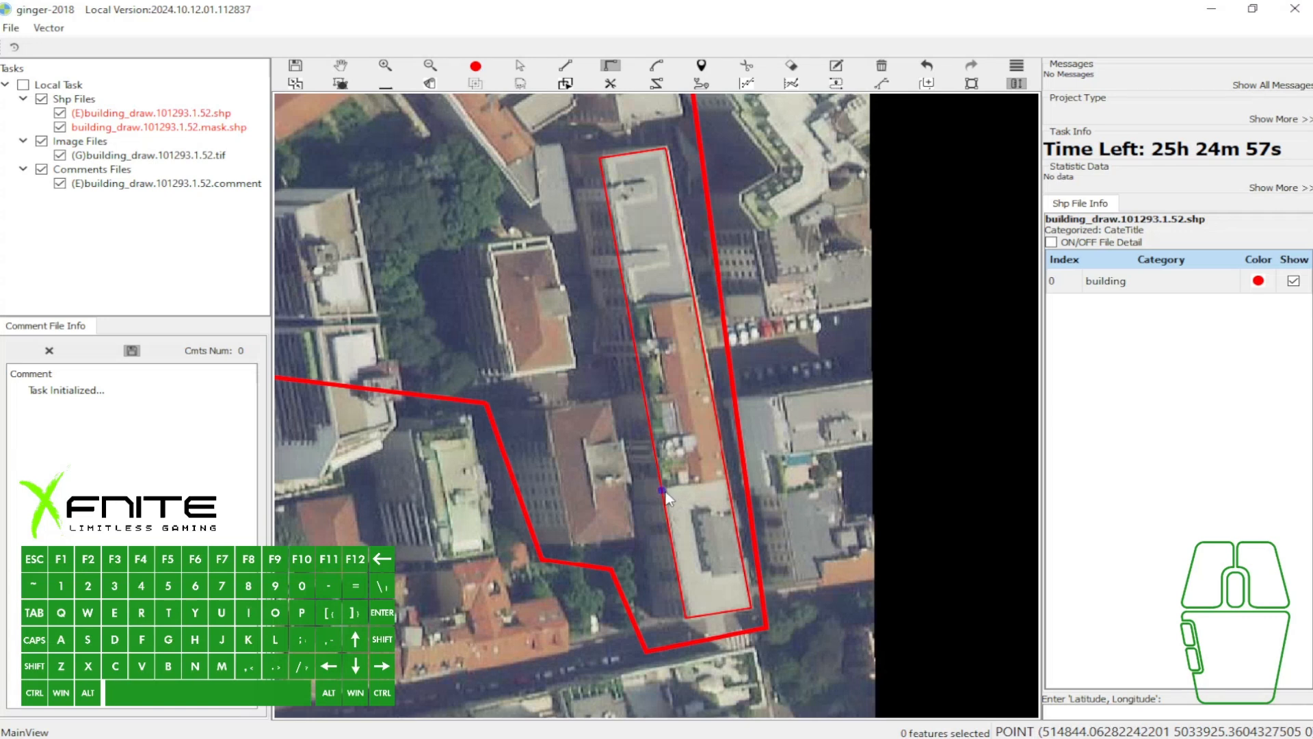
left_click(662, 489)
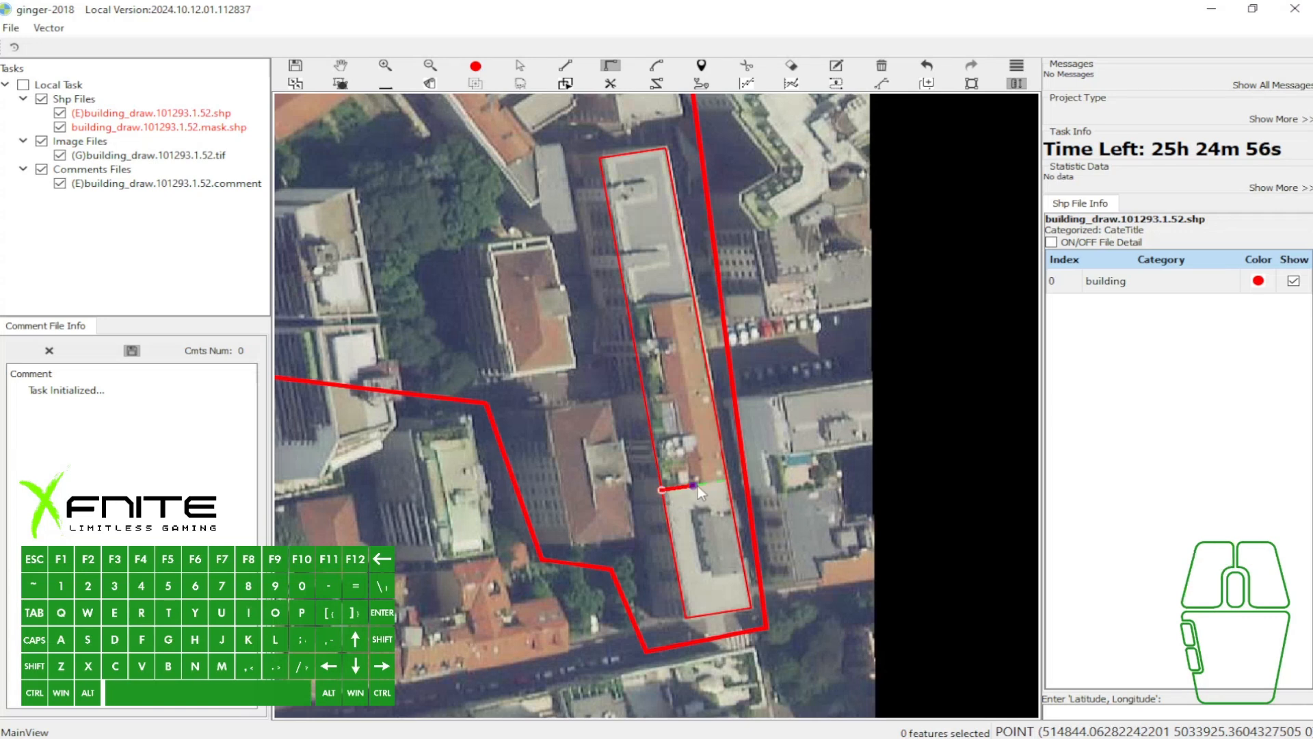
left_click(748, 480)
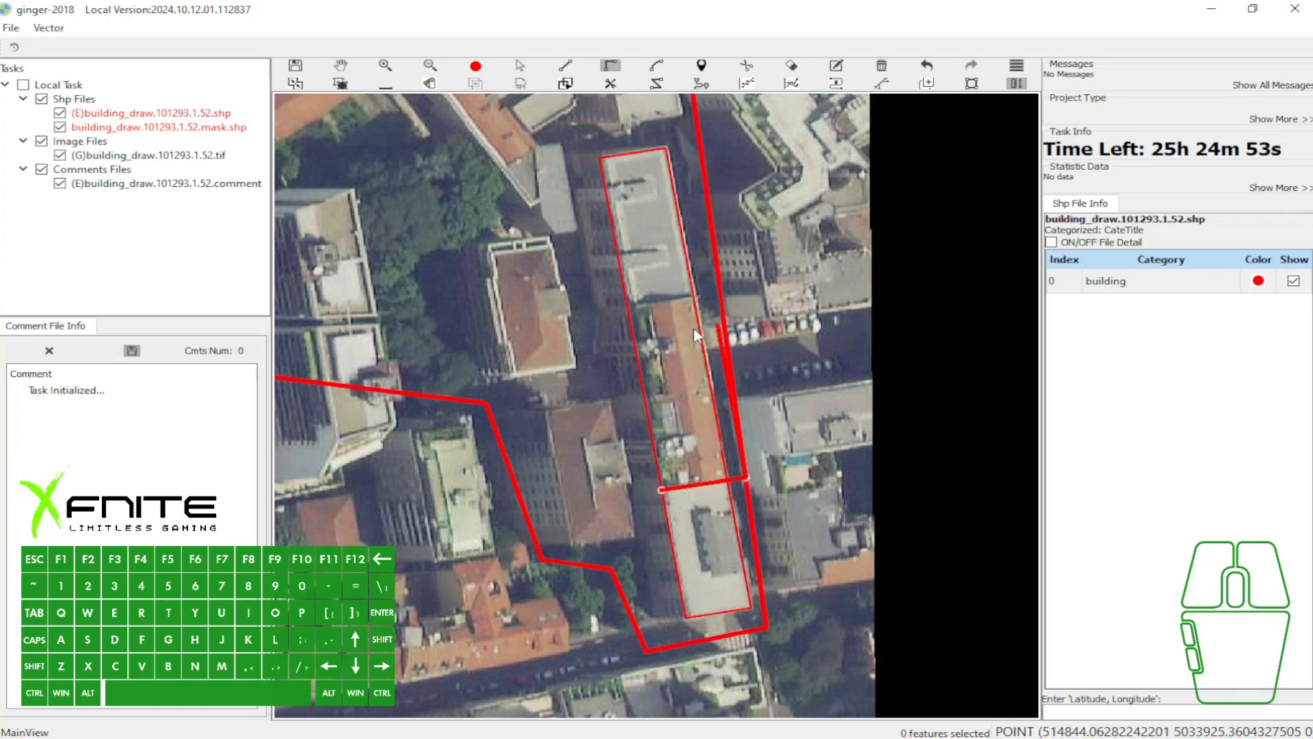
left_click(711, 295)
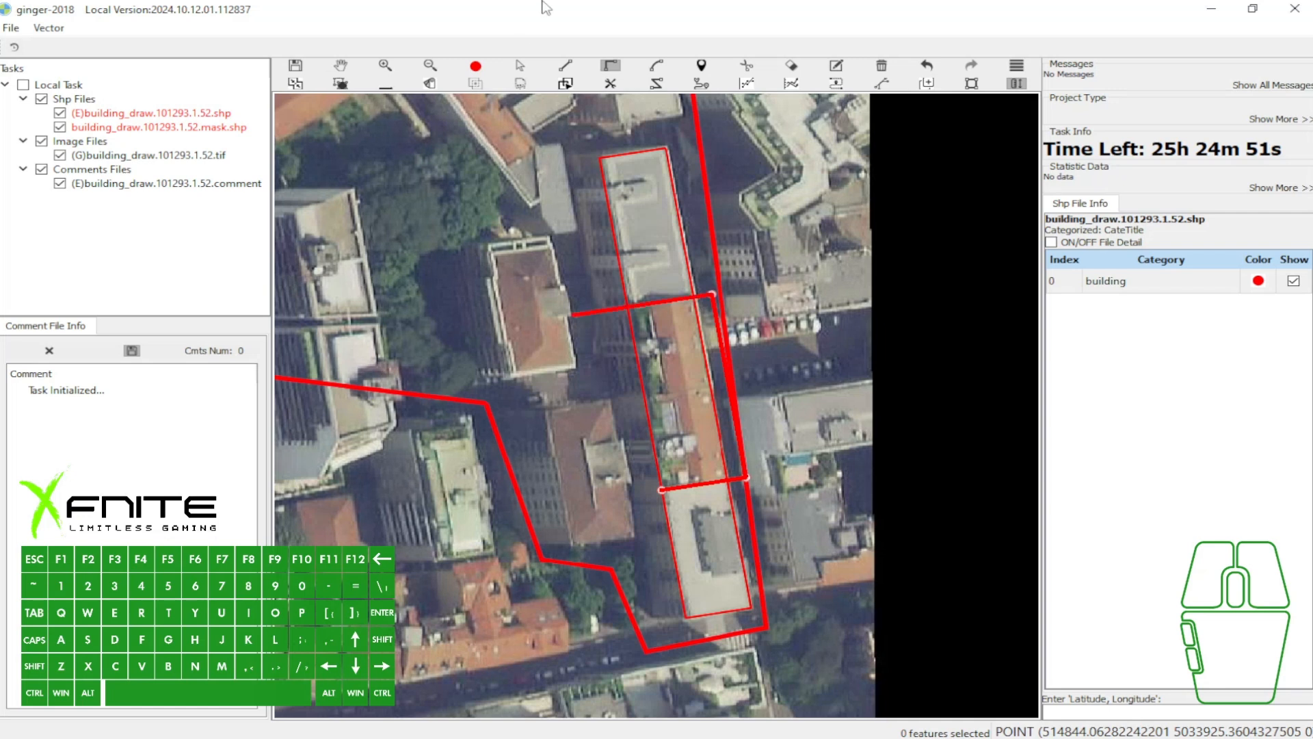
left_click(605, 310)
key("t")
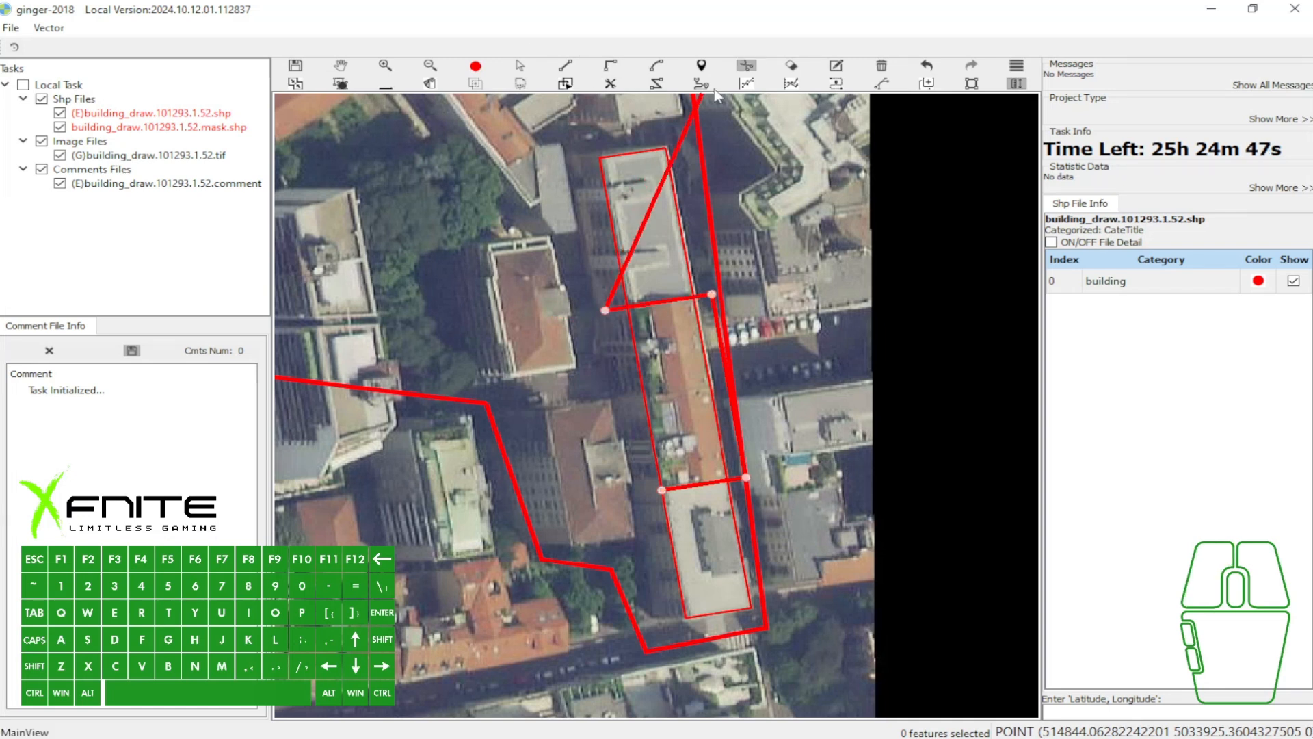
right_click(566, 320)
- Select the three split sections of the long building and merge them into one outline
key("f")
key("f")
key("s")
left_click(667, 265)
left_click(696, 393)
left_click(709, 523)
key("a")
left_click_drag(754, 275, 609, 490)
key("v")
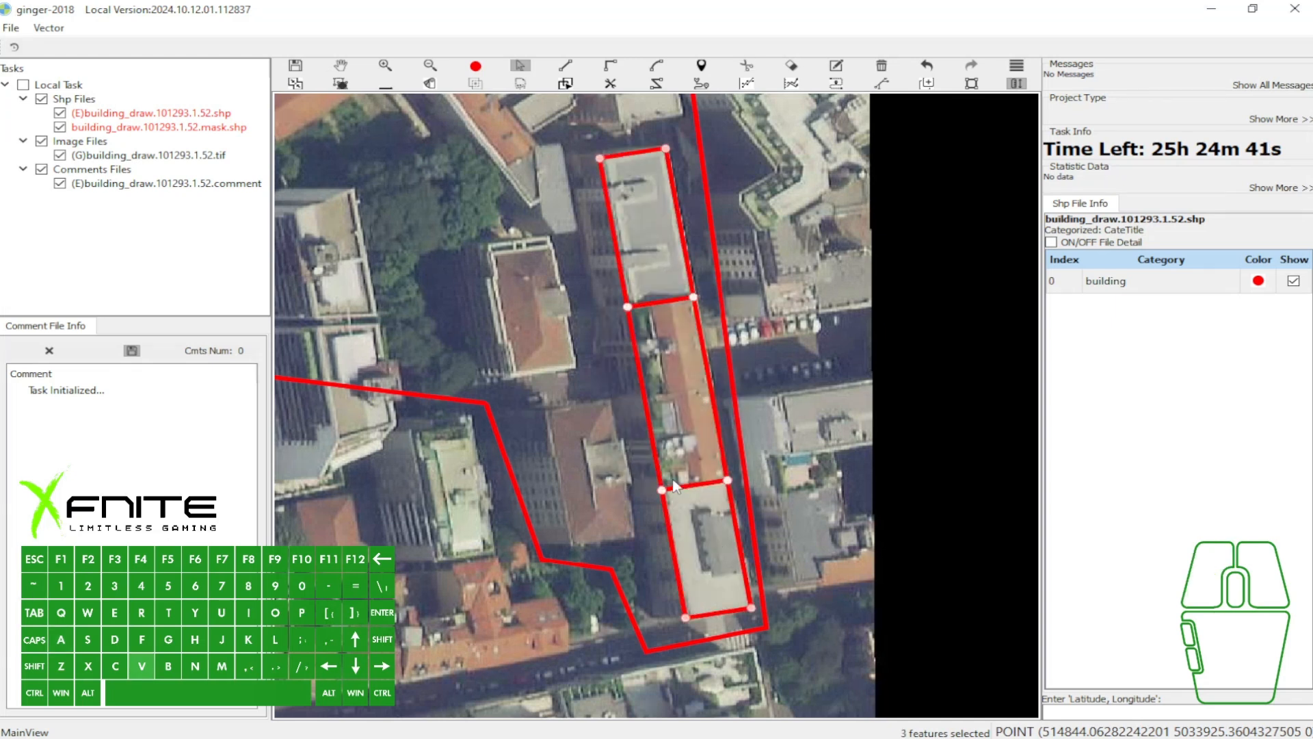
- Split off the southern grey-roofed section with a line across the long building outline, and undo the split
key("f")
left_click(662, 490)
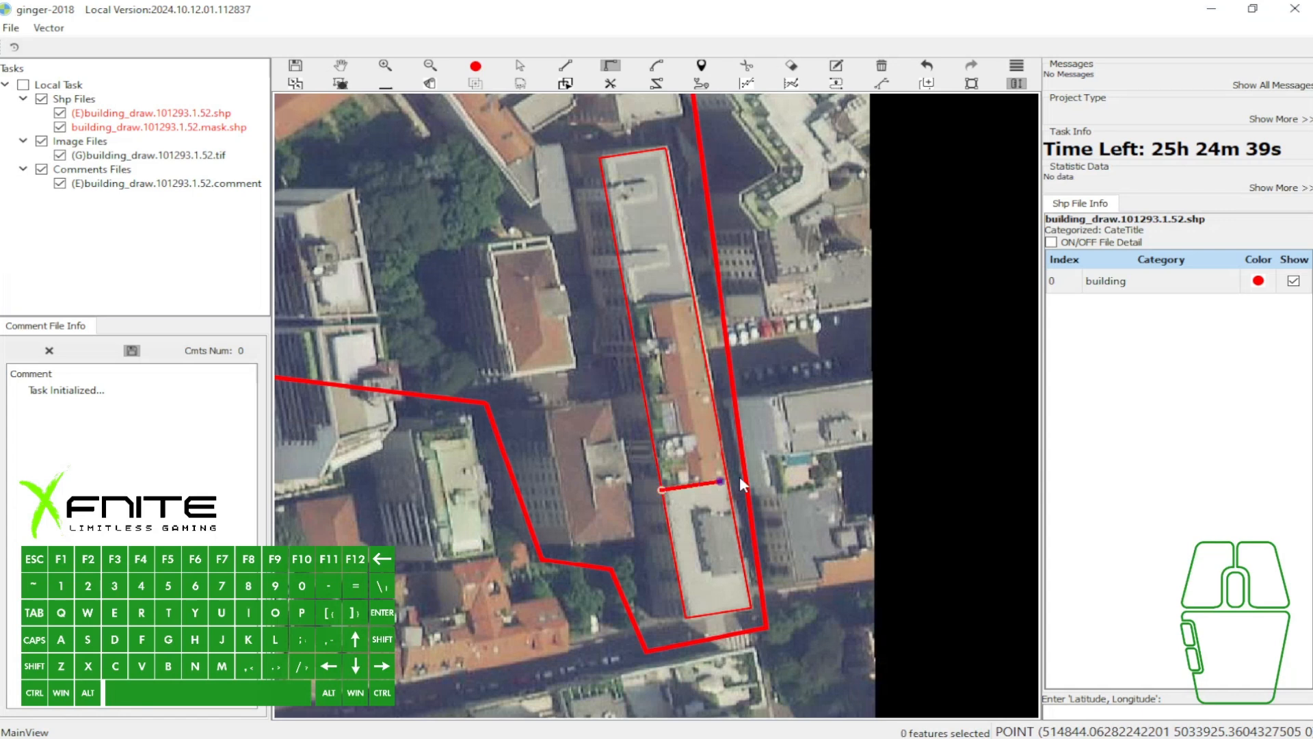
key("t")
left_click(789, 482)
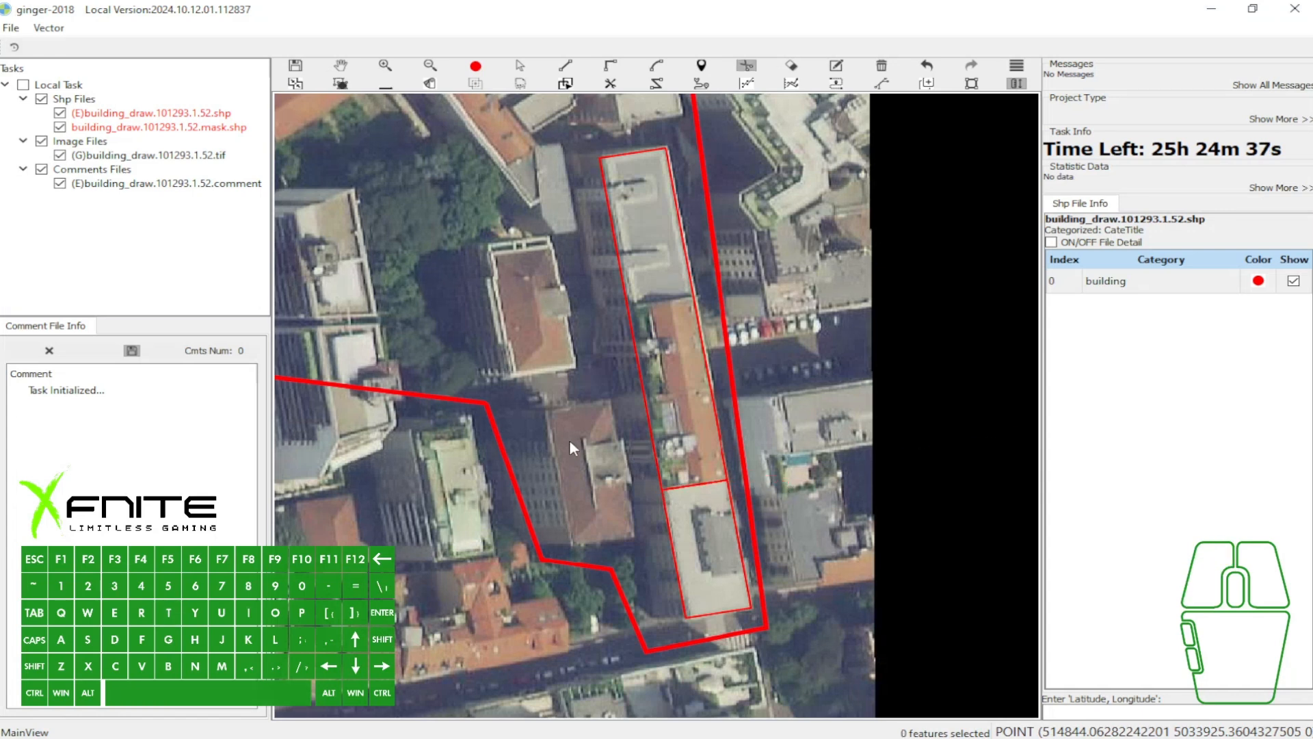
key("ctrl+z")
- Try to split the long building outline with a cut line that stops short of its eastern edge
scroll(641, 442, "up", 1)
left_click_drag(759, 492, 575, 465)
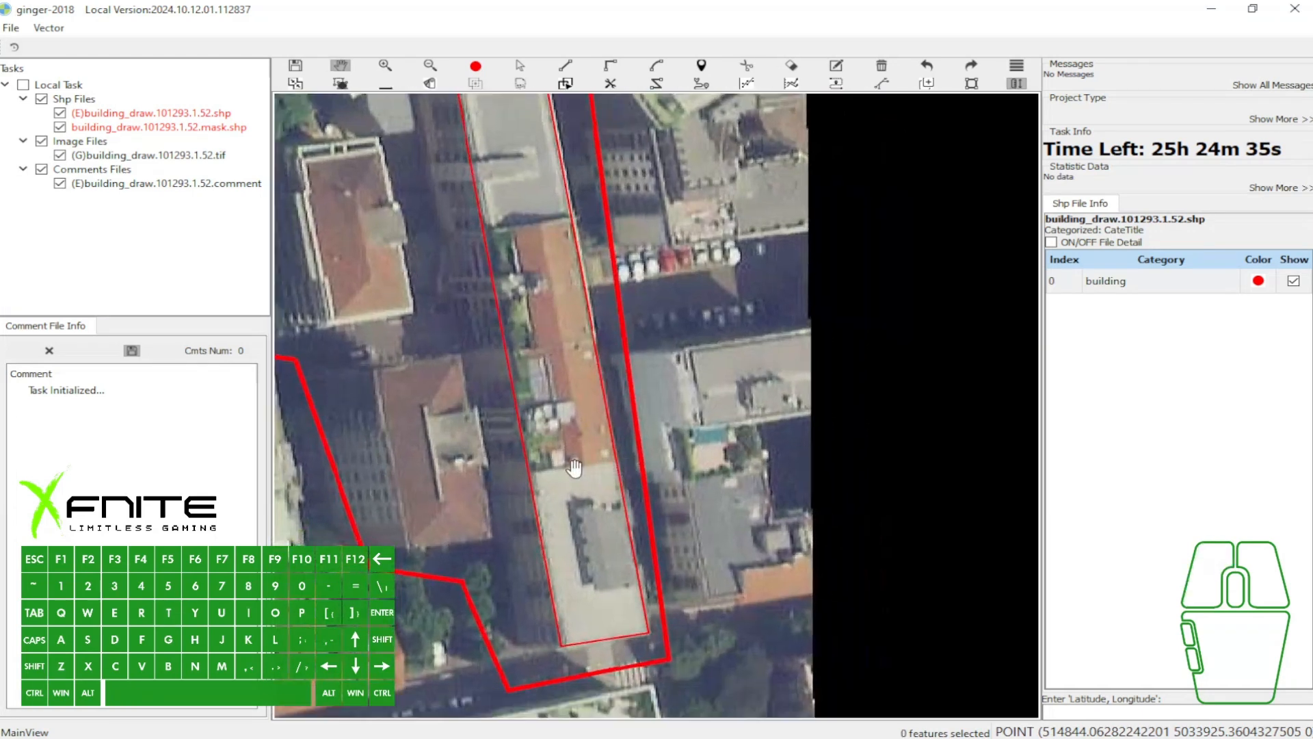
key("f")
left_click(528, 475)
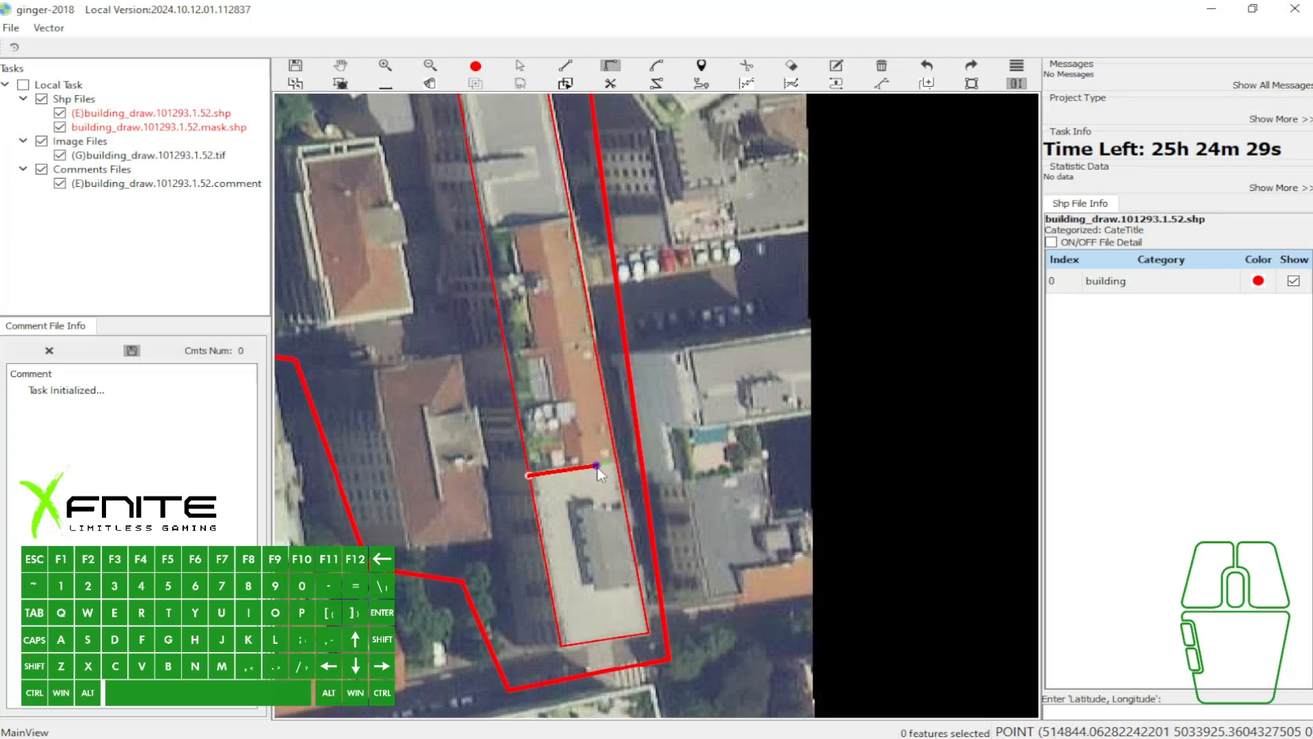
scroll(616, 465, "up", 1)
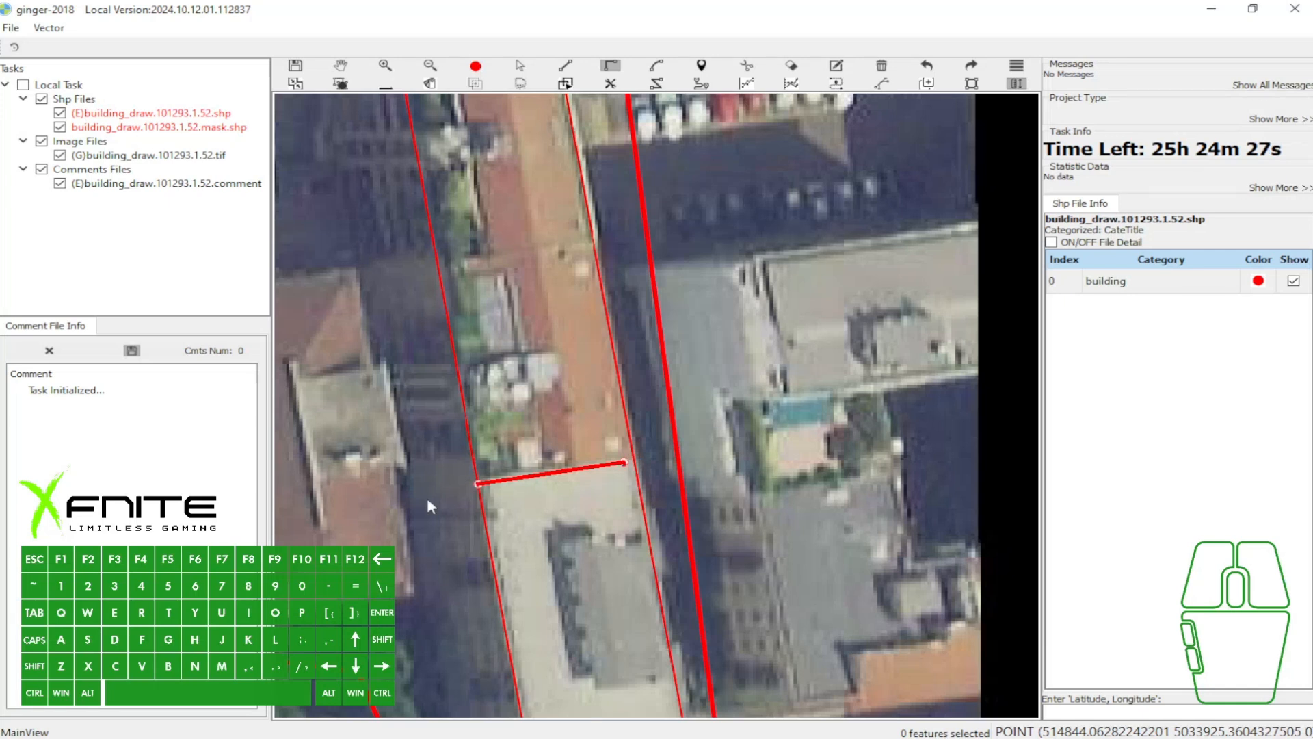
right_click(511, 528)
- Capture a region of the map view, mark the error banner with a red arrow, and discard the capture
key("F8")
left_click_drag(219, 25, 825, 589)
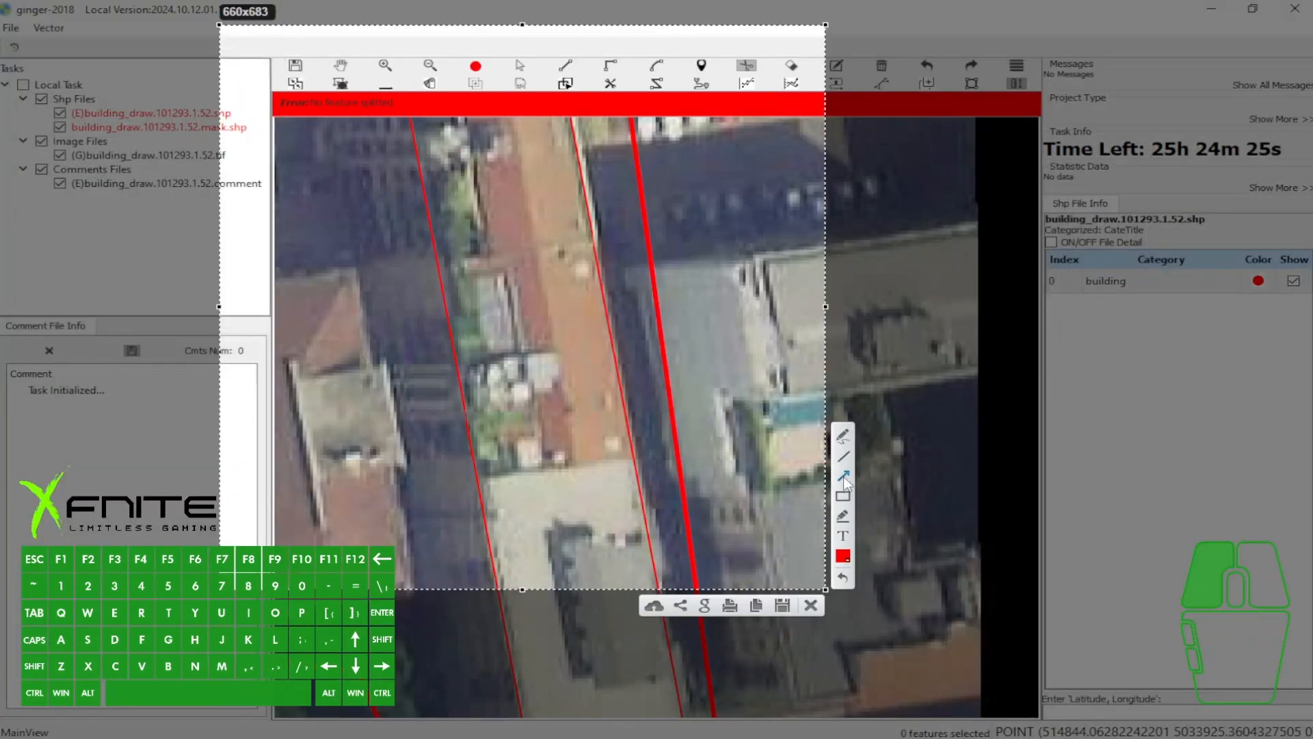
left_click_drag(357, 267, 348, 121)
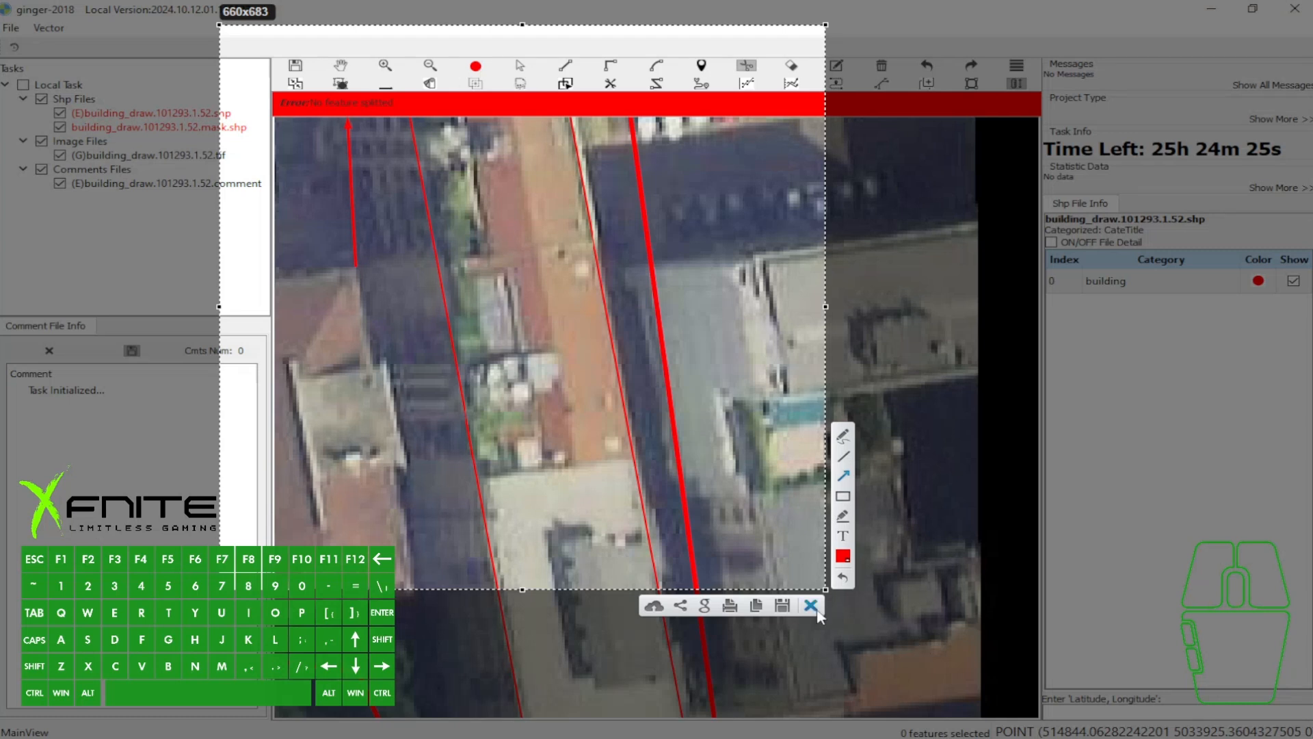
left_click(815, 607)
- Split the outline at the southern roof boundary with a cut line extending past its eastern edge, and undo it
key("w")
left_click_drag(785, 588, 781, 519)
key("f")
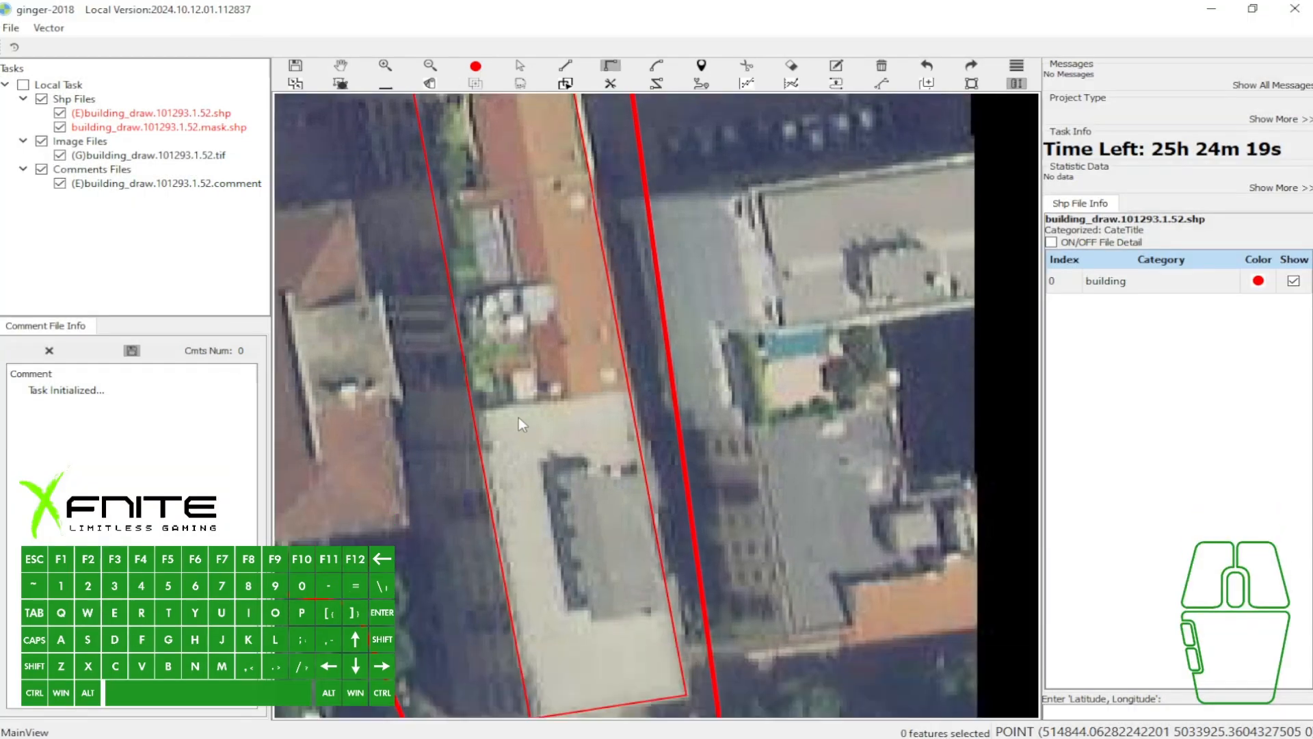
left_click(473, 411)
scroll(667, 395, "down", 2)
key("t")
key("space")
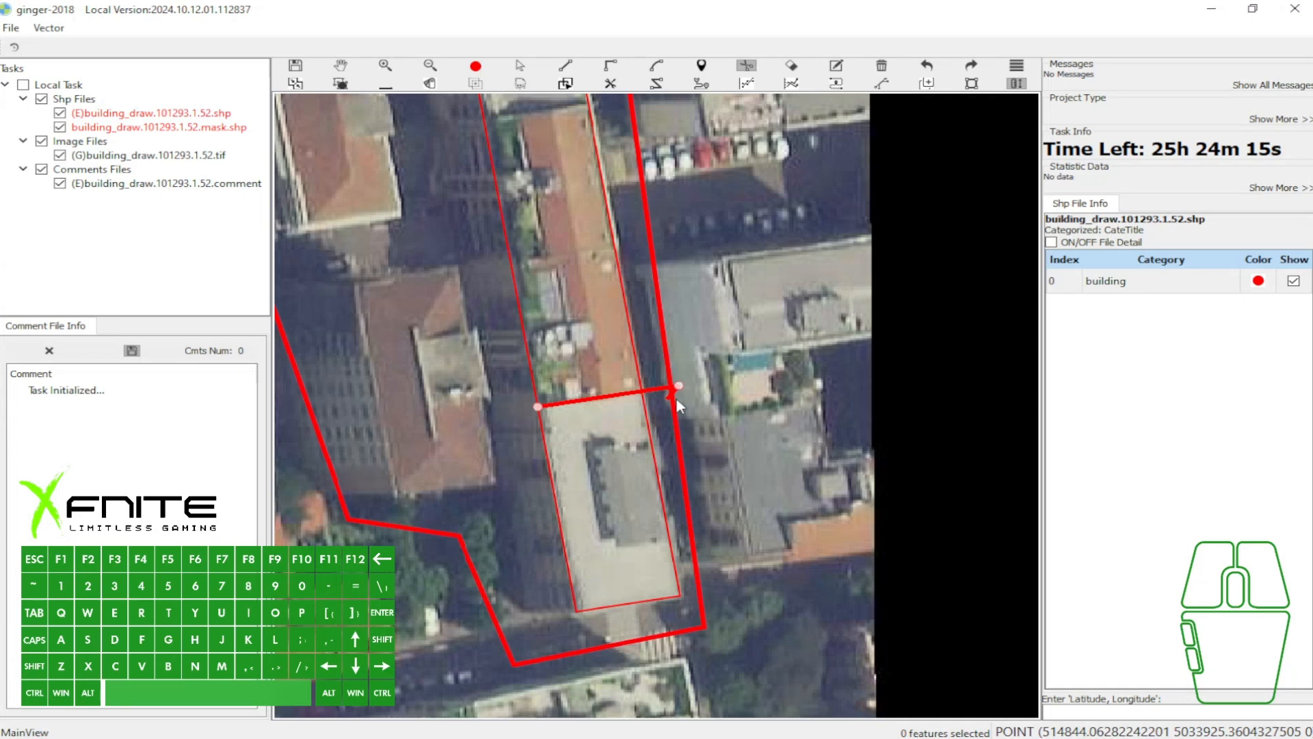
key("ctrl+z")
- Split the long building into three sections with one continuous cut line extending past the outline at both roof boundaries
key("f")
left_click(538, 410)
left_click(669, 386)
left_click_drag(569, 141, 650, 322)
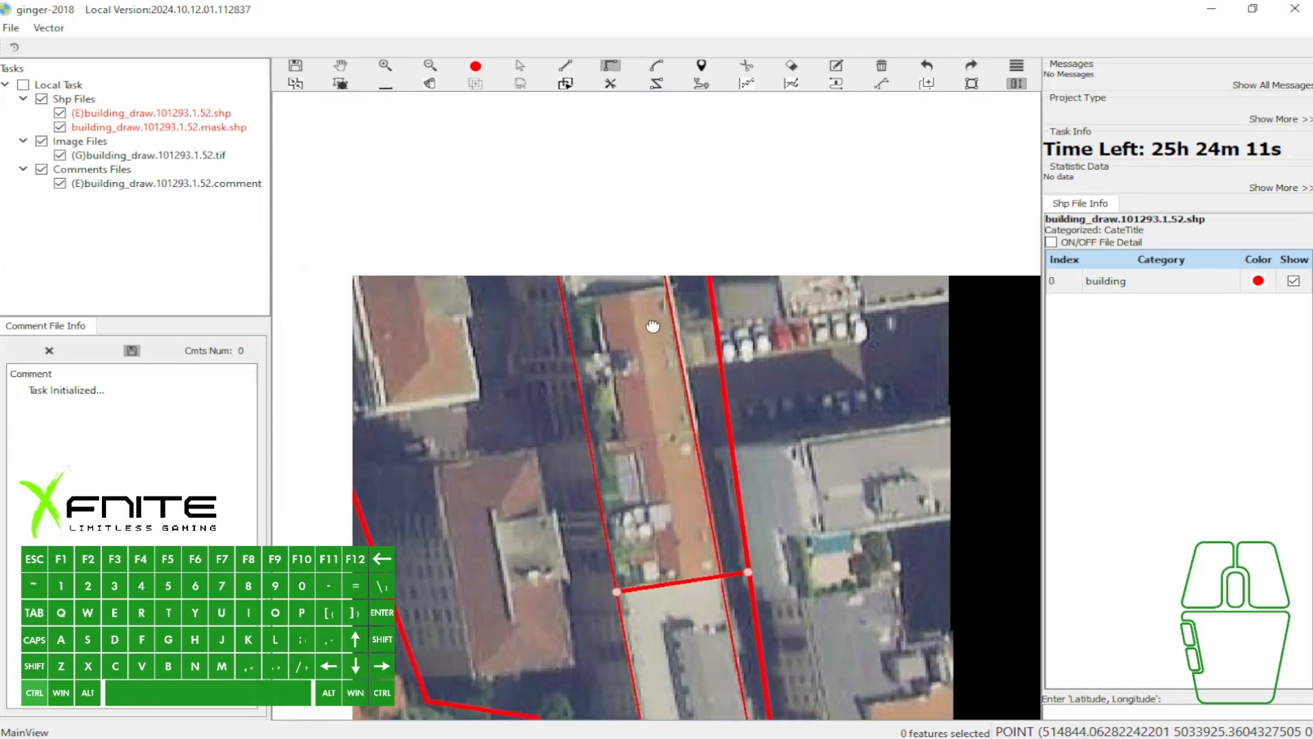
left_click(662, 289)
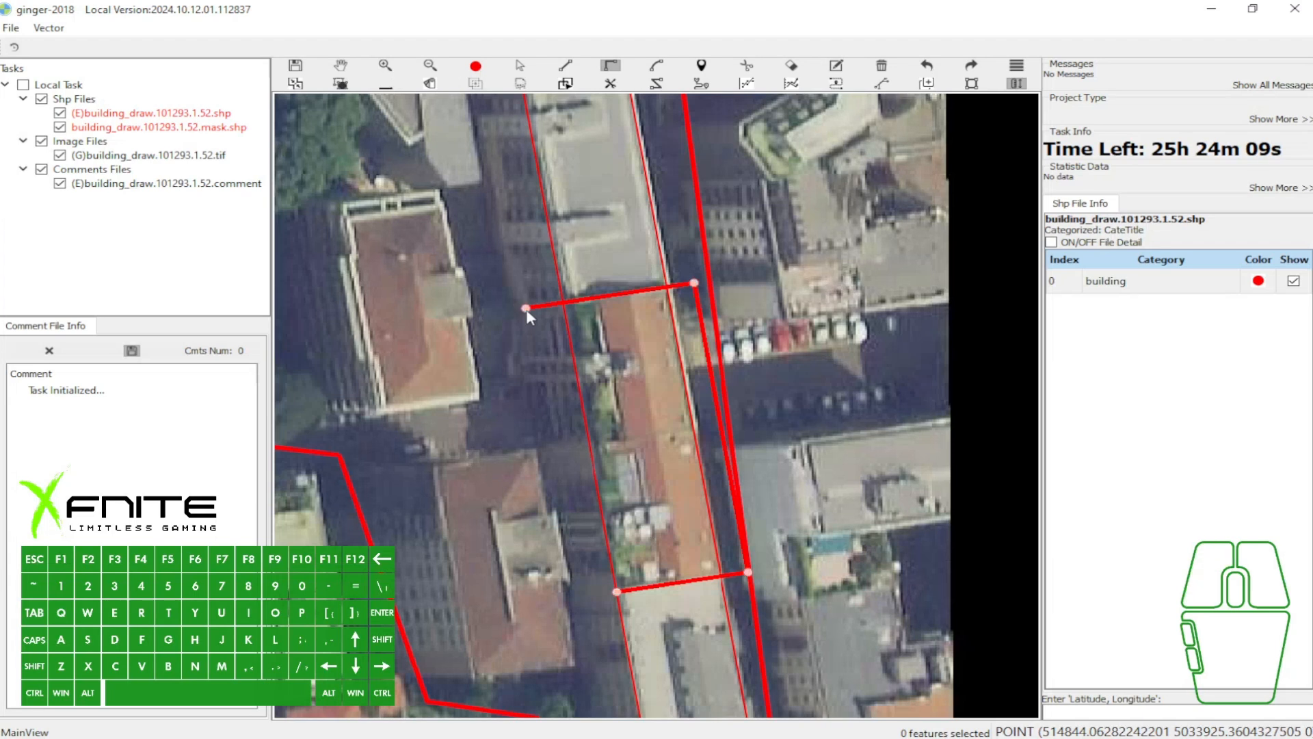
key("t")
key("space")
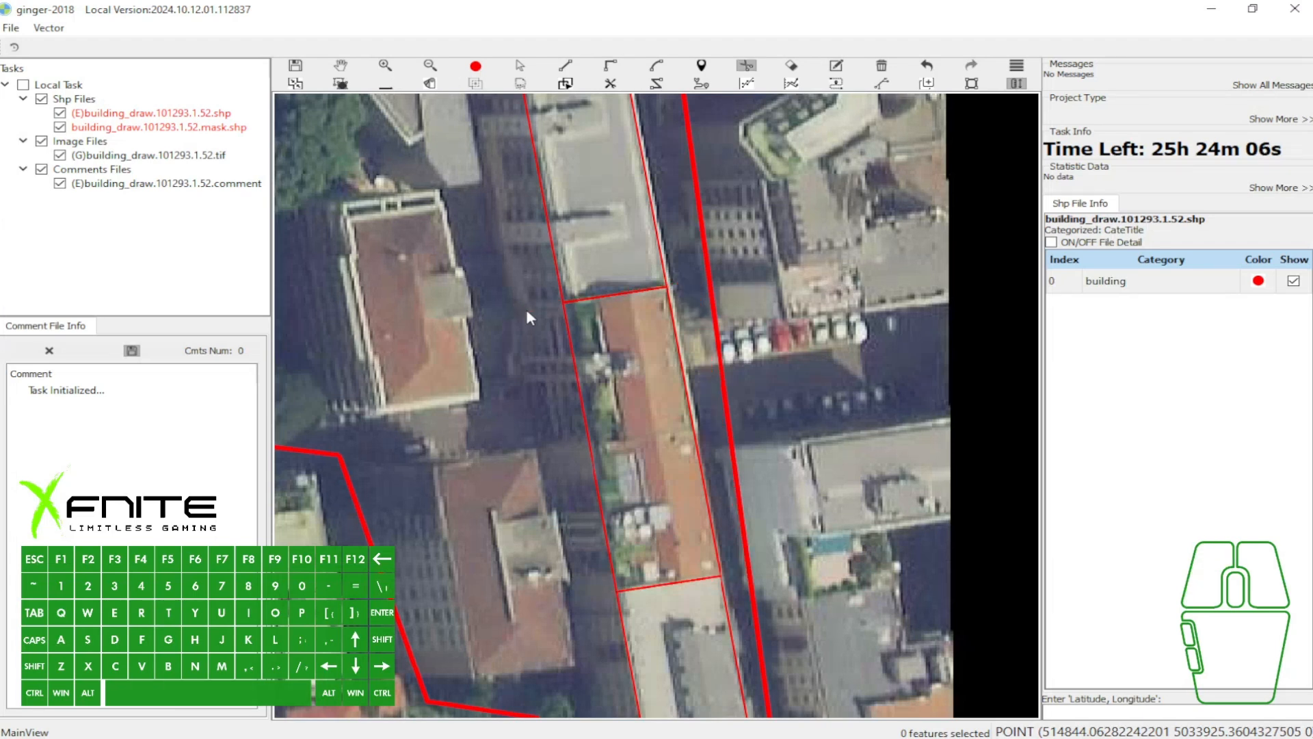
- Select all three sections of the long building and delete them
left_click(668, 499)
scroll(677, 615, "down", 2)
key("a")
left_click_drag(579, 228, 772, 643)
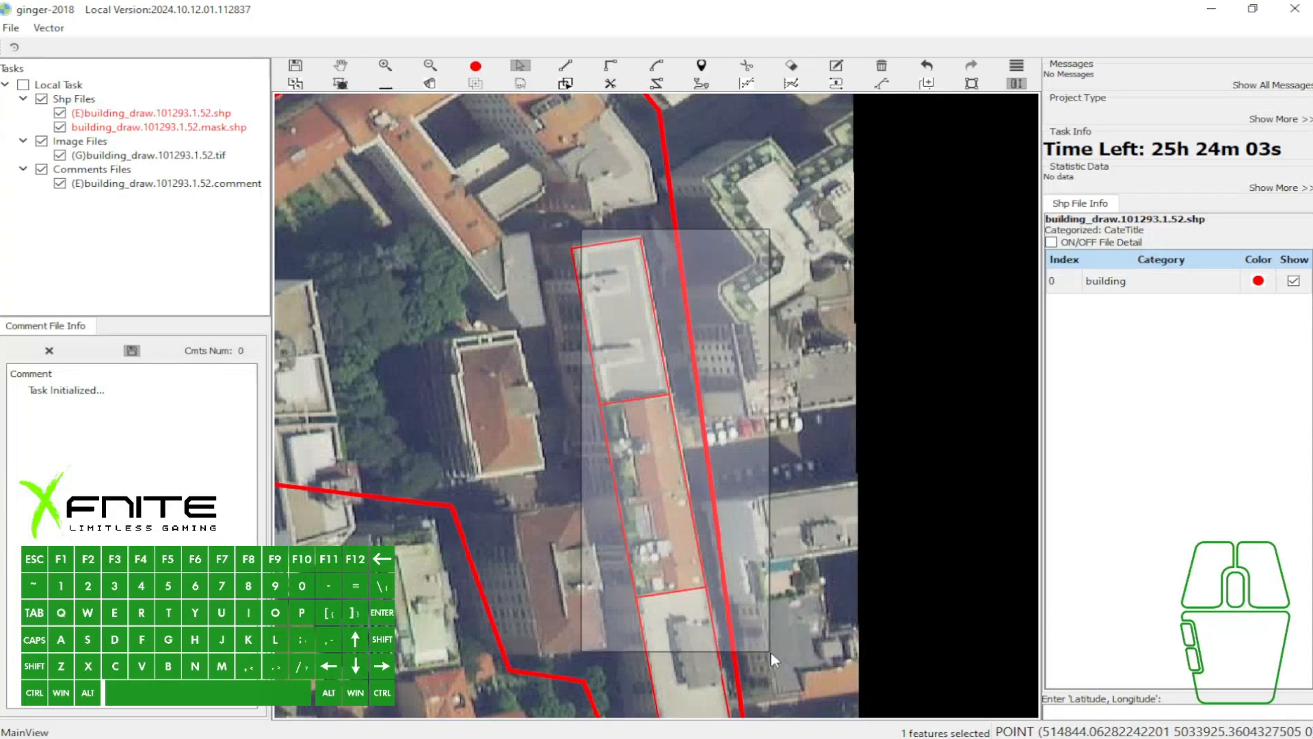
key("b")
- Draw a rectangle around the northern building's dark courtyard and adjacent roofs, and move its western side outward
scroll(691, 342, "up", 3)
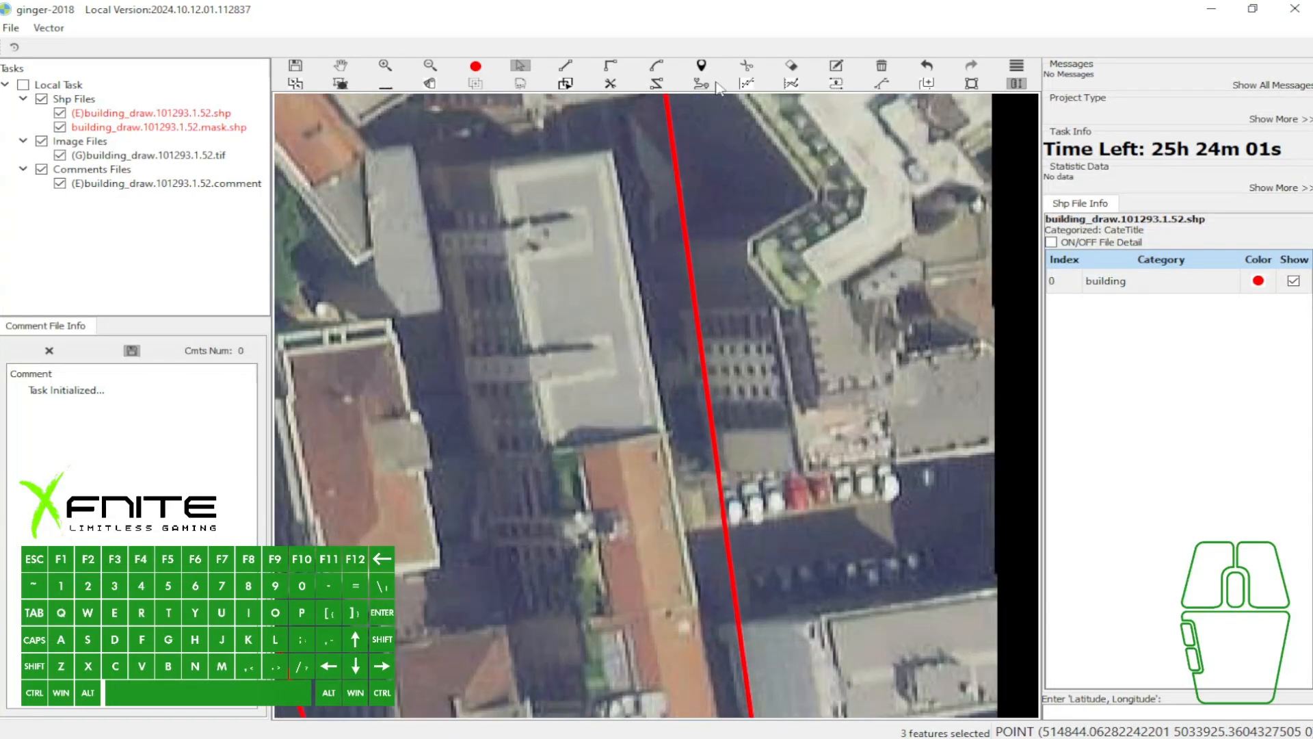
key("a")
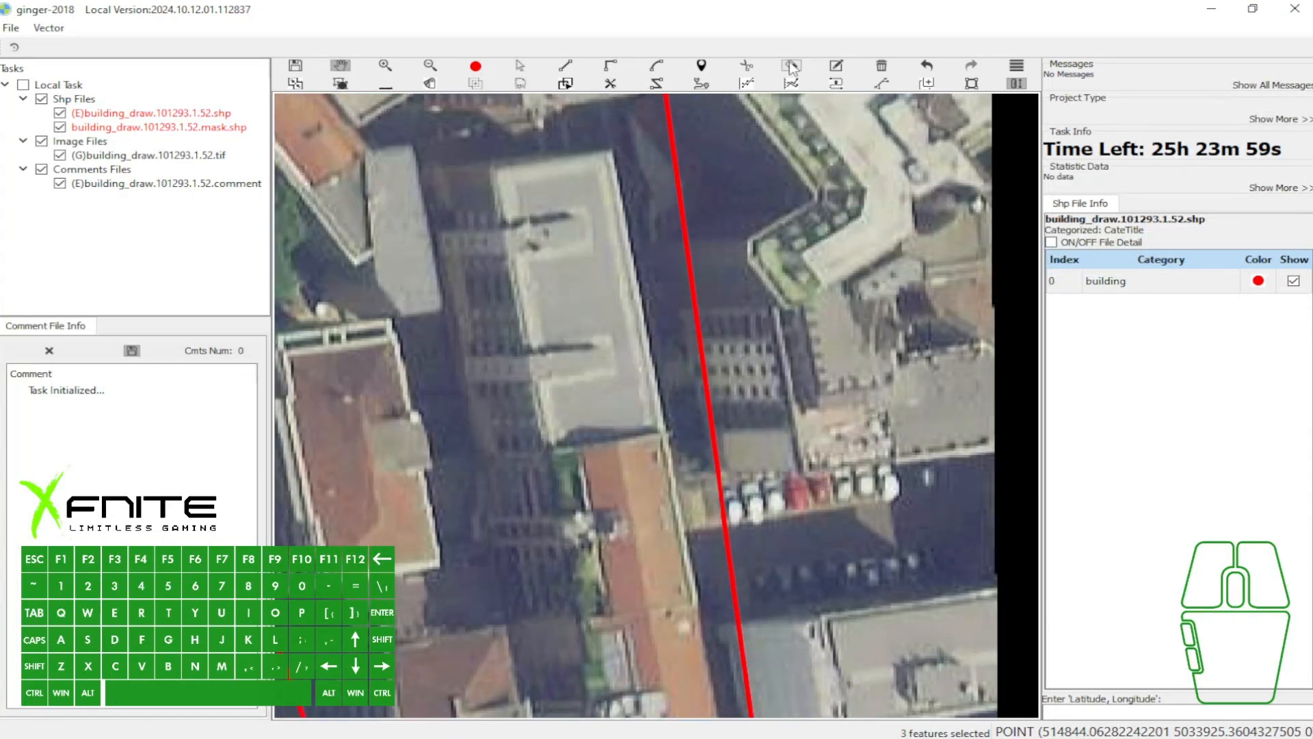
key("w")
scroll(860, 152, "down", 1)
key("w")
left_click_drag(651, 191, 742, 417)
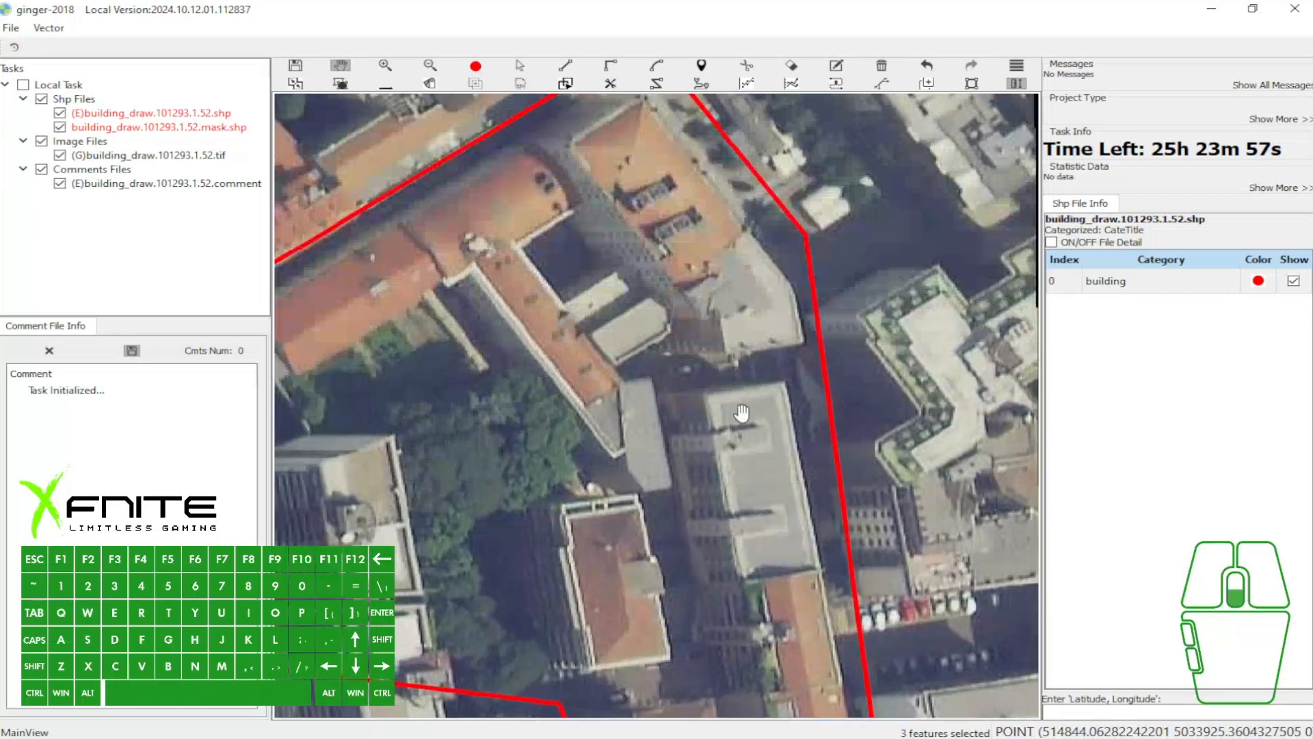
scroll(742, 414, "down", 1)
scroll(662, 356, "up", 1)
left_click_drag(690, 316, 665, 321)
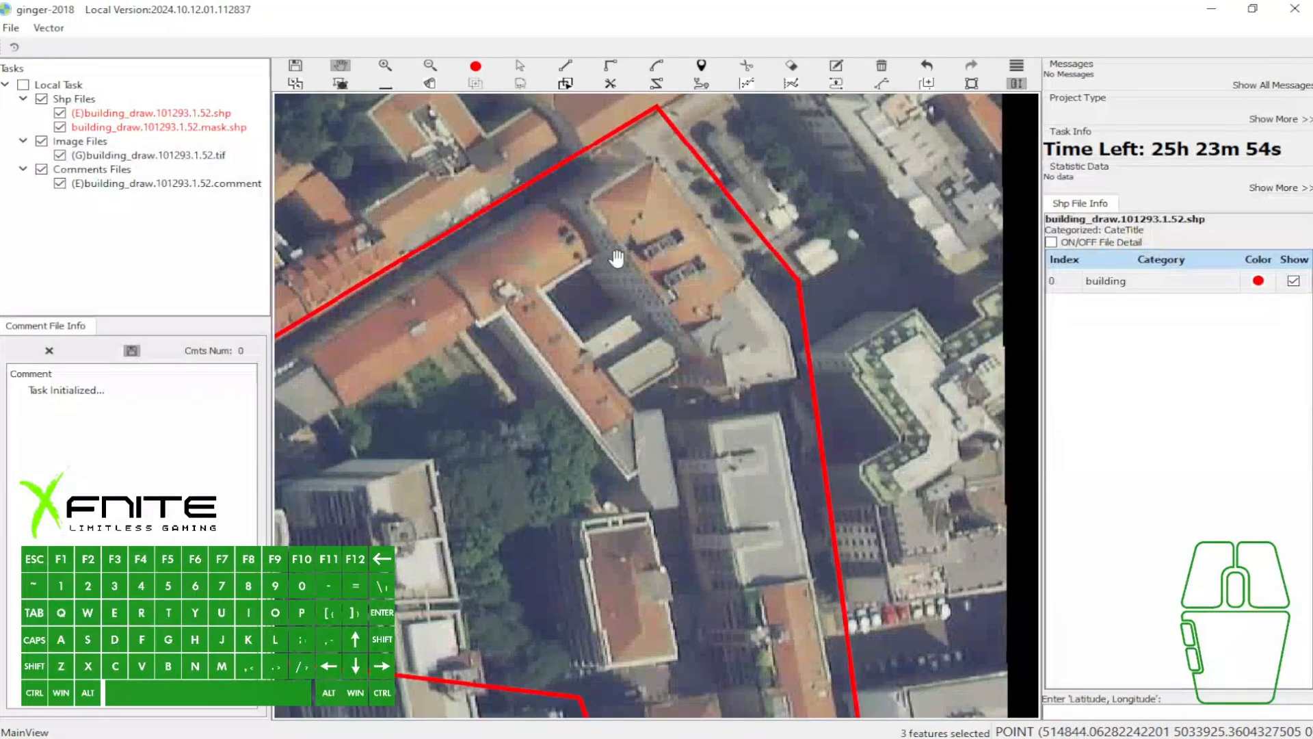
scroll(592, 258, "up", 2)
key("r")
left_click(539, 159)
left_click(746, 440)
left_click(632, 485)
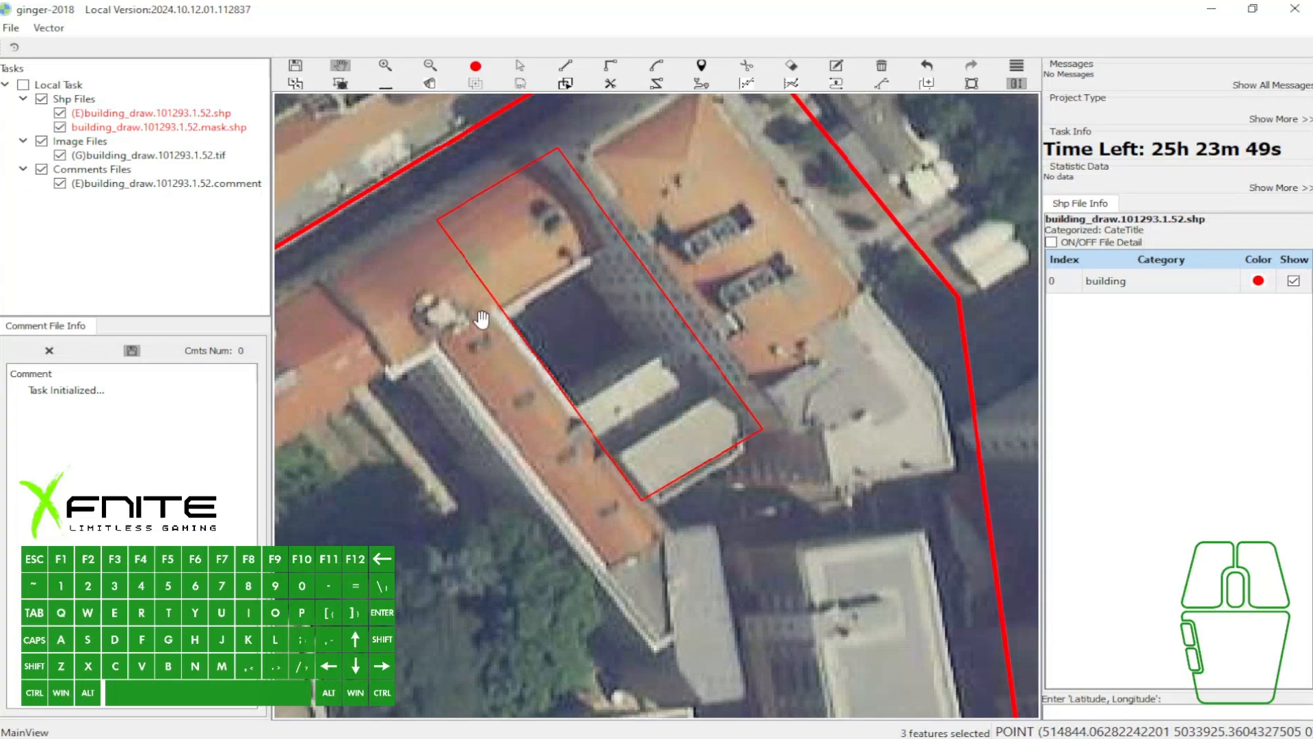
key("a")
left_click_drag(514, 325, 499, 346)
key("c")
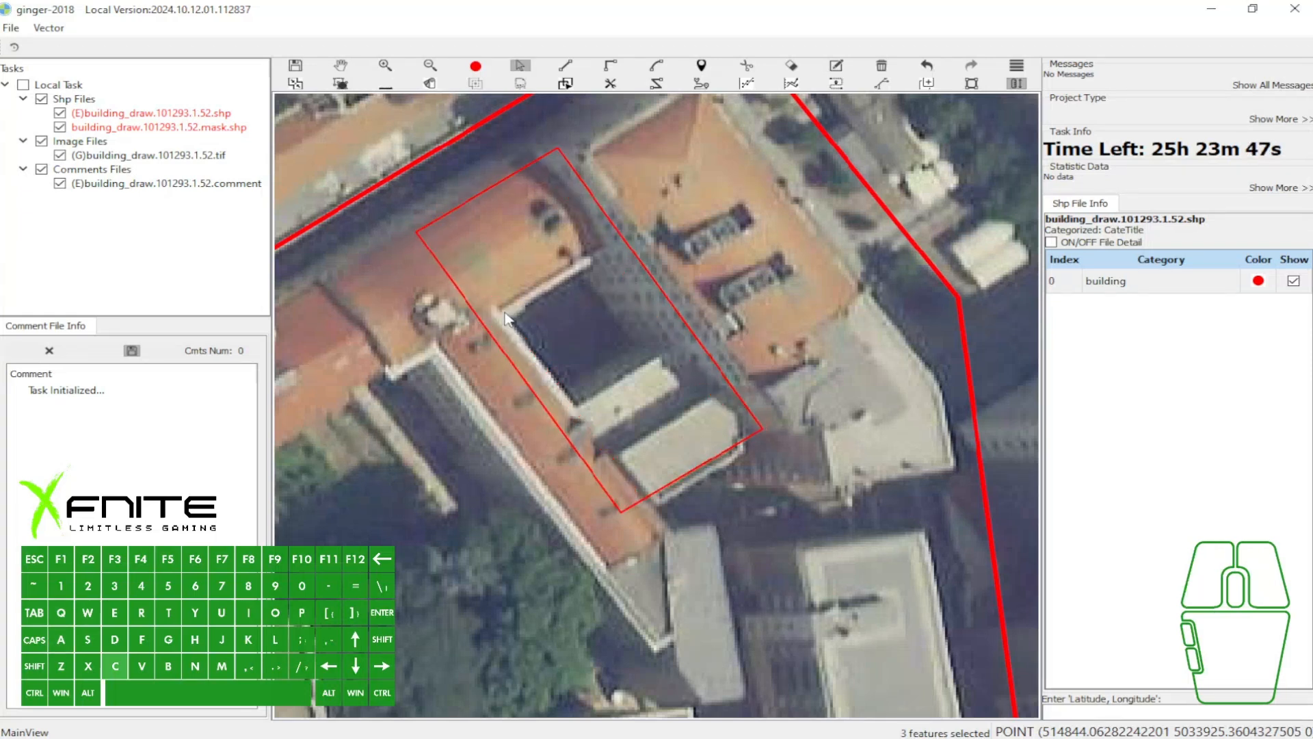
left_click(497, 317)
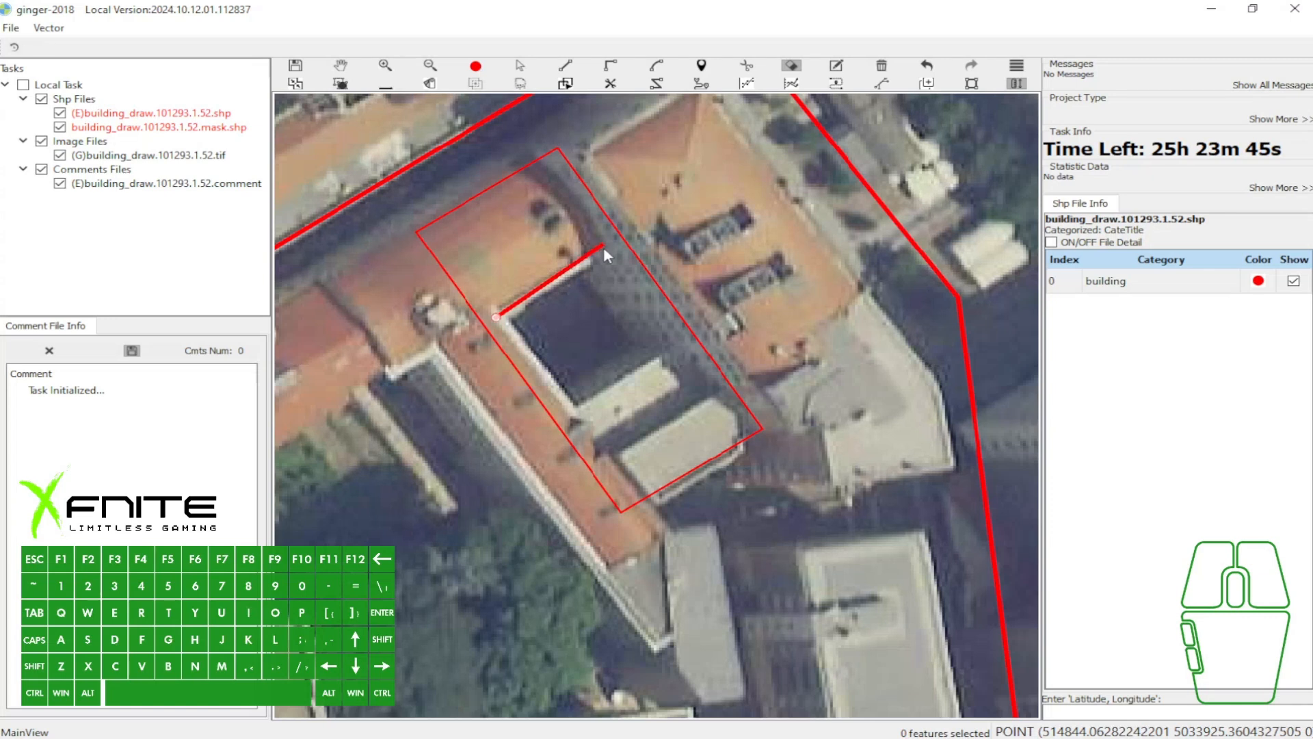
left_click(792, 67)
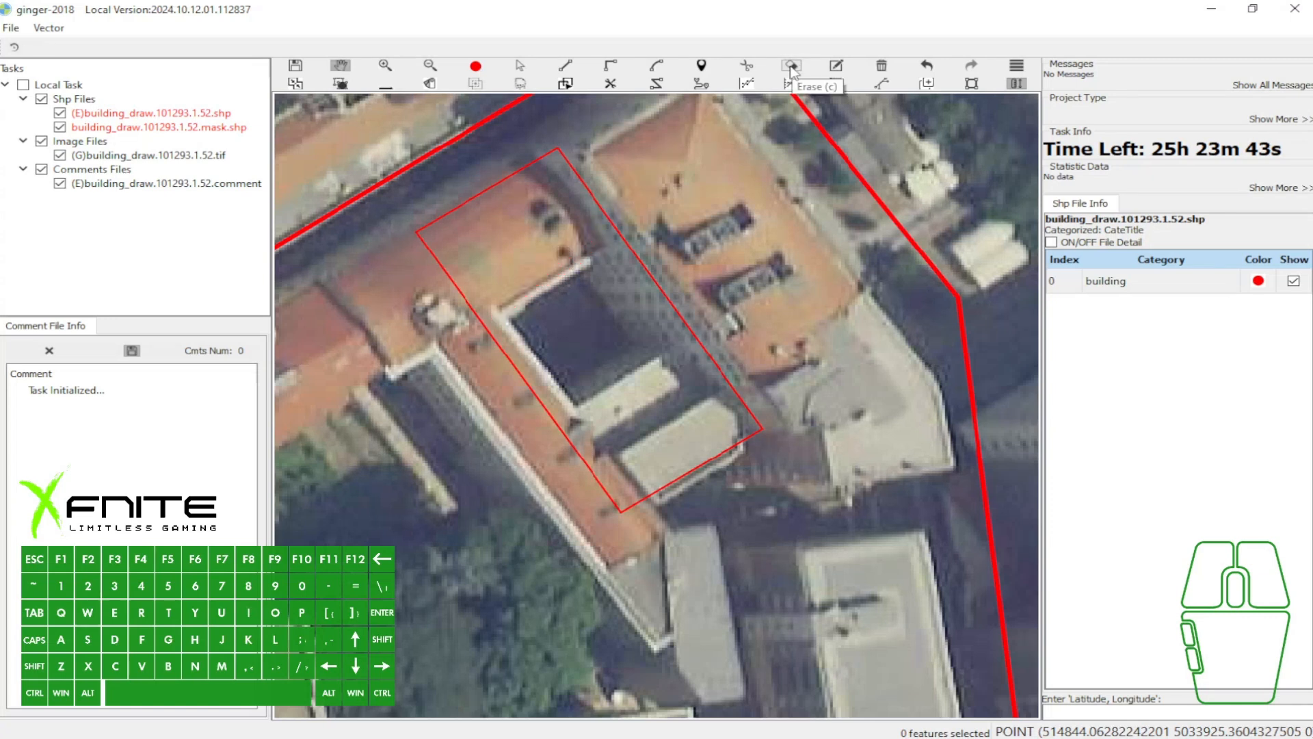
- Select the northern rectangle, erase the four-cornered dark courtyard from it, and display the polygon filled
left_click(791, 67)
left_click(591, 250)
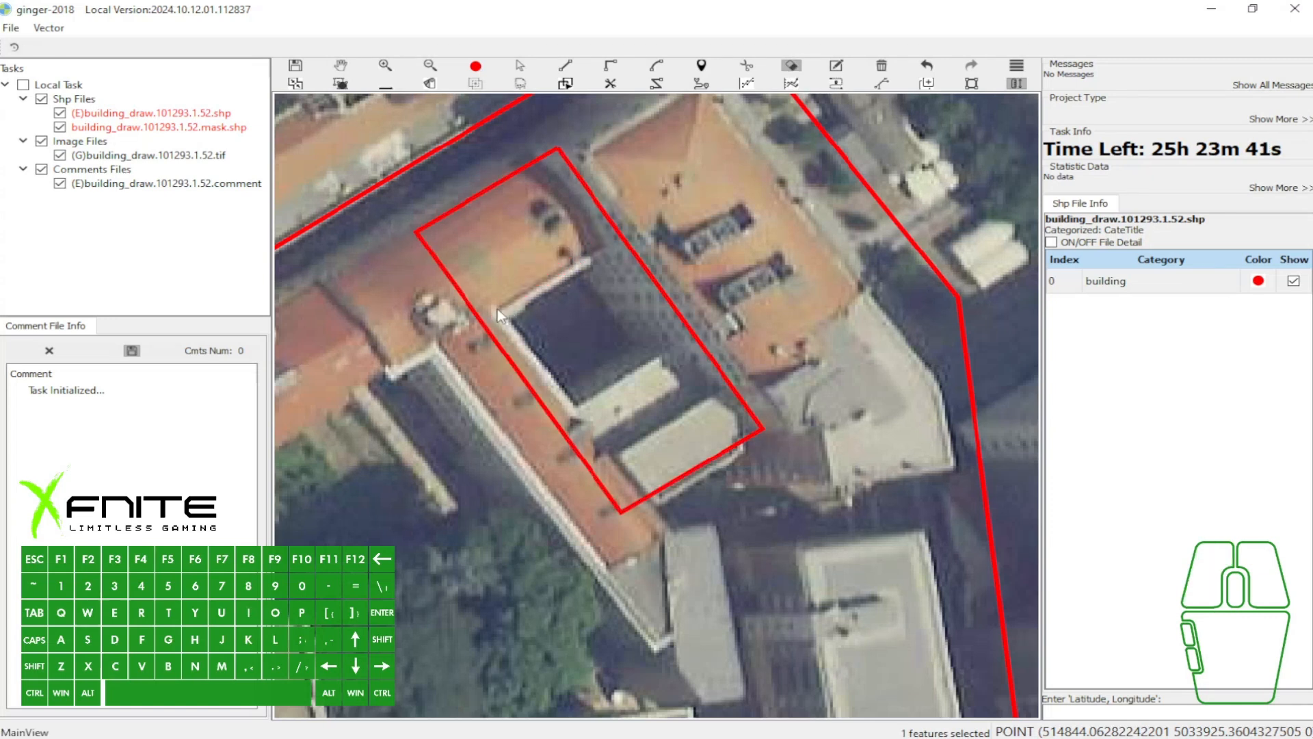
left_click(497, 310)
left_click(598, 248)
left_click(577, 409)
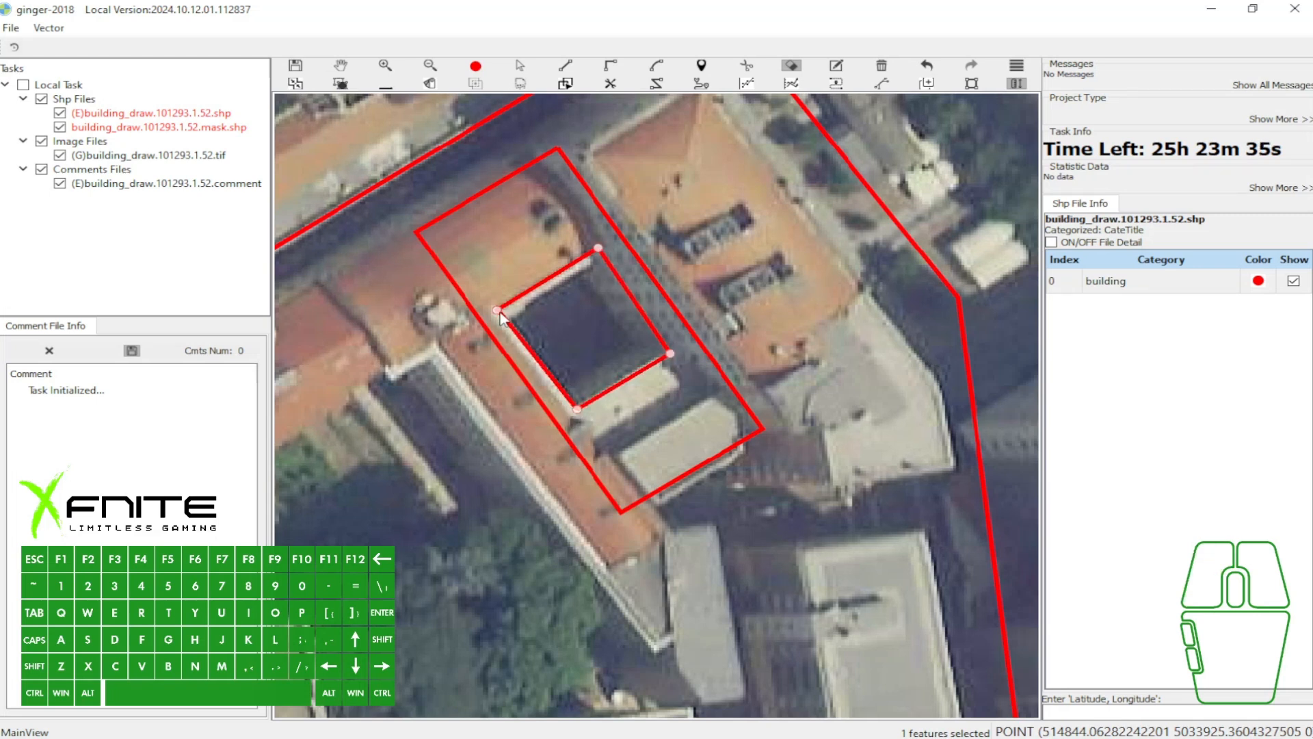
key("space")
key("f")
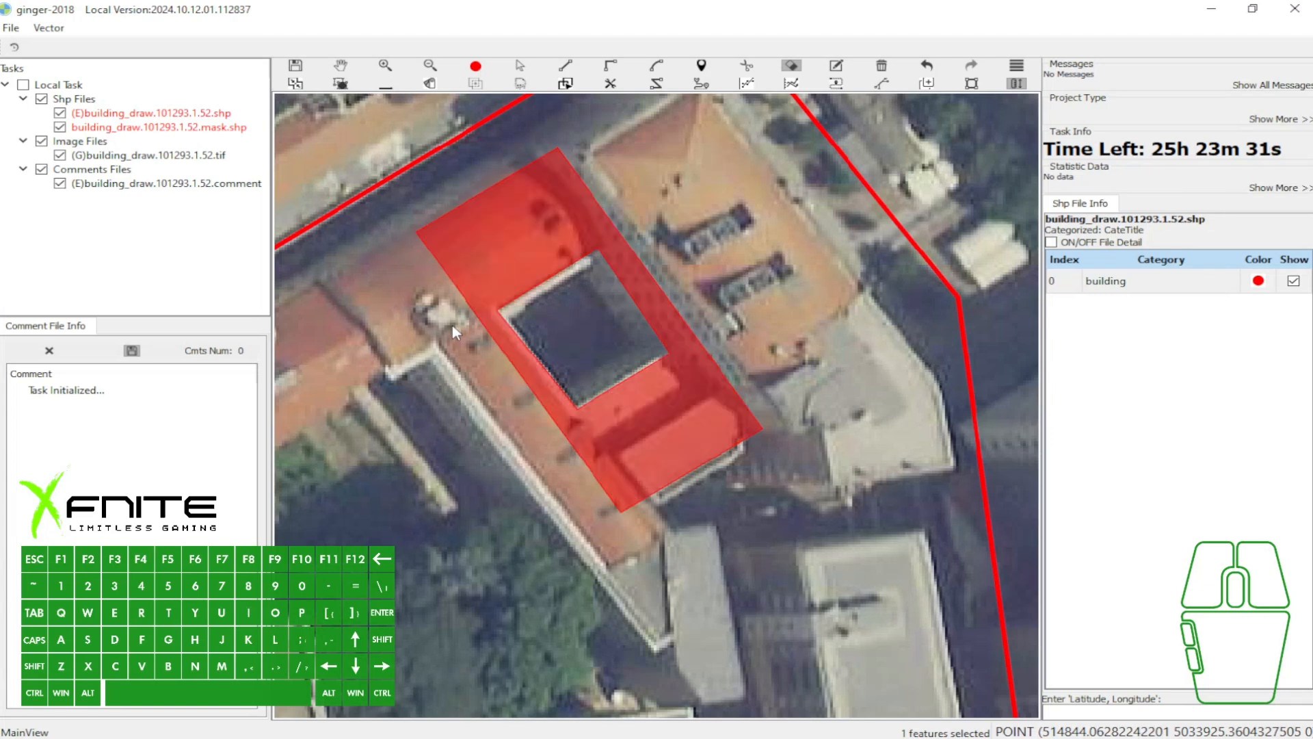
- Mark a screen capture region around the filled polygon with the courtyard hole, and discard the capture
key("Print")
left_click_drag(334, 132, 984, 535)
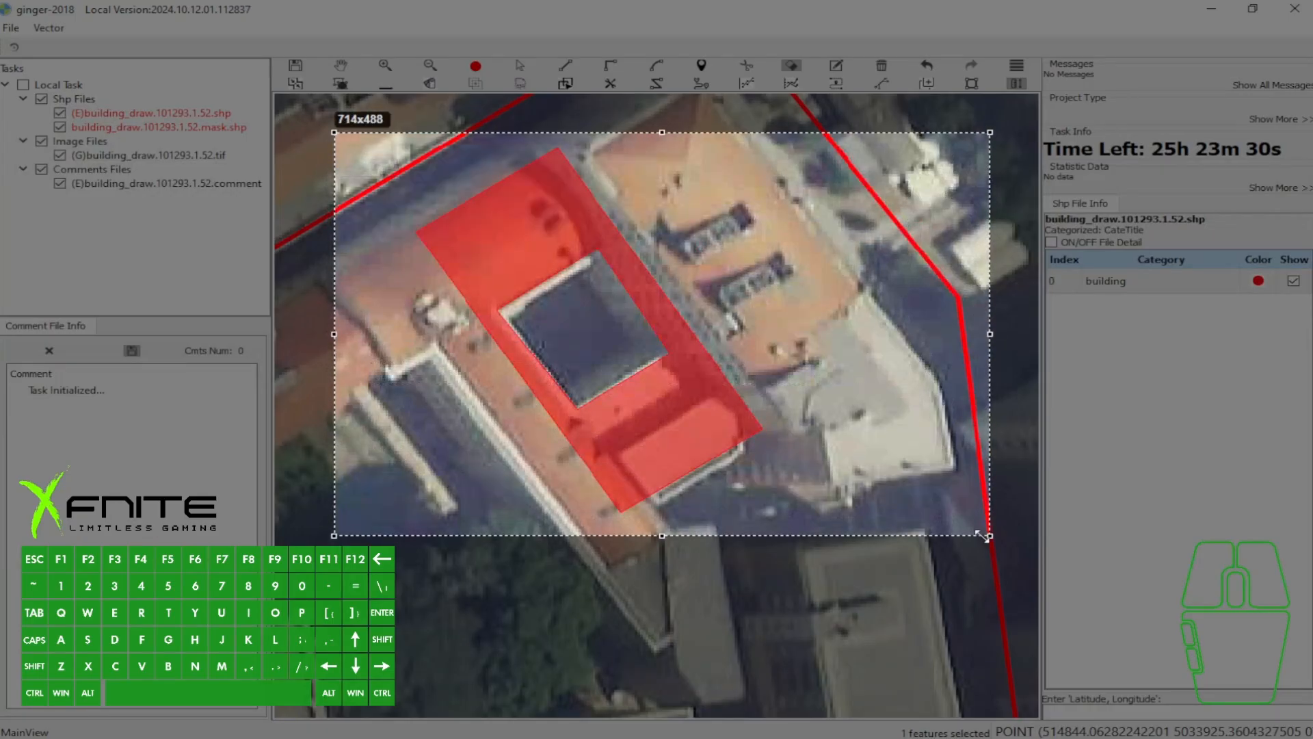
key("ctrl+z")
left_click(971, 553)
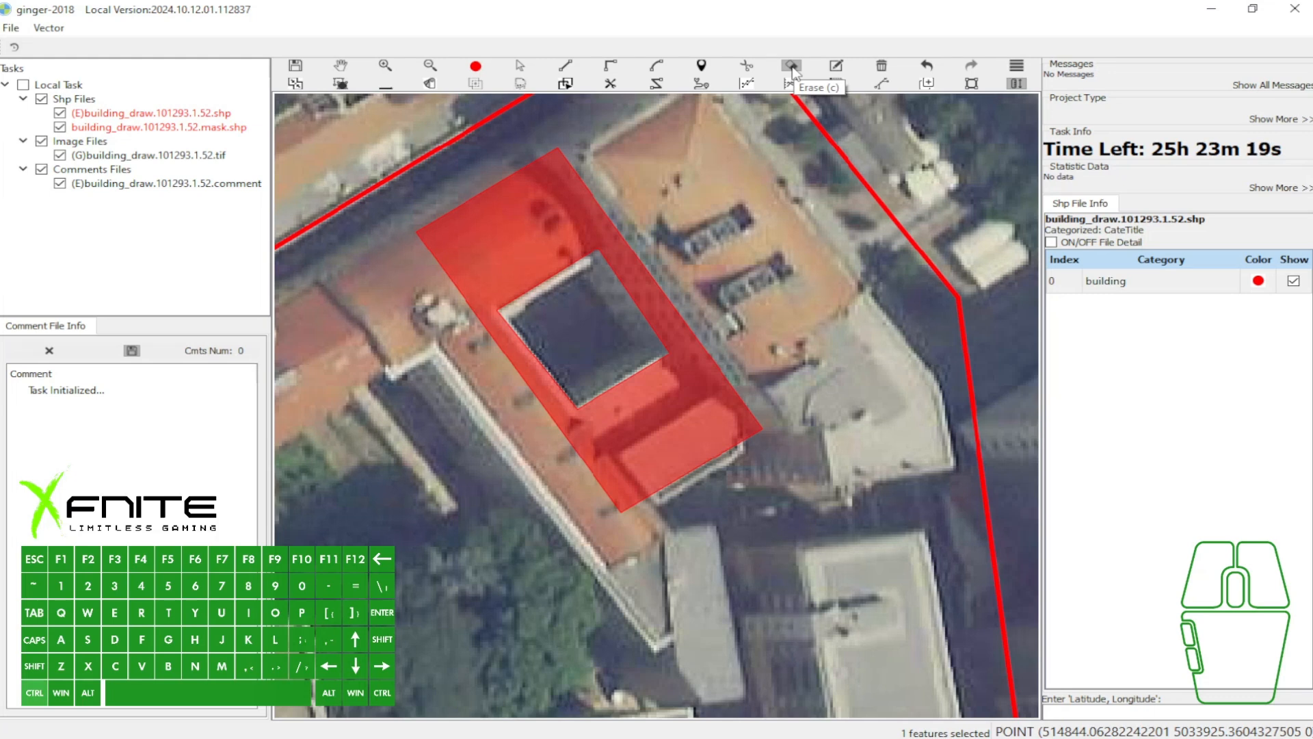
- Undo the erasing of the courtyard from the northern polygon
key("ctrl+z")
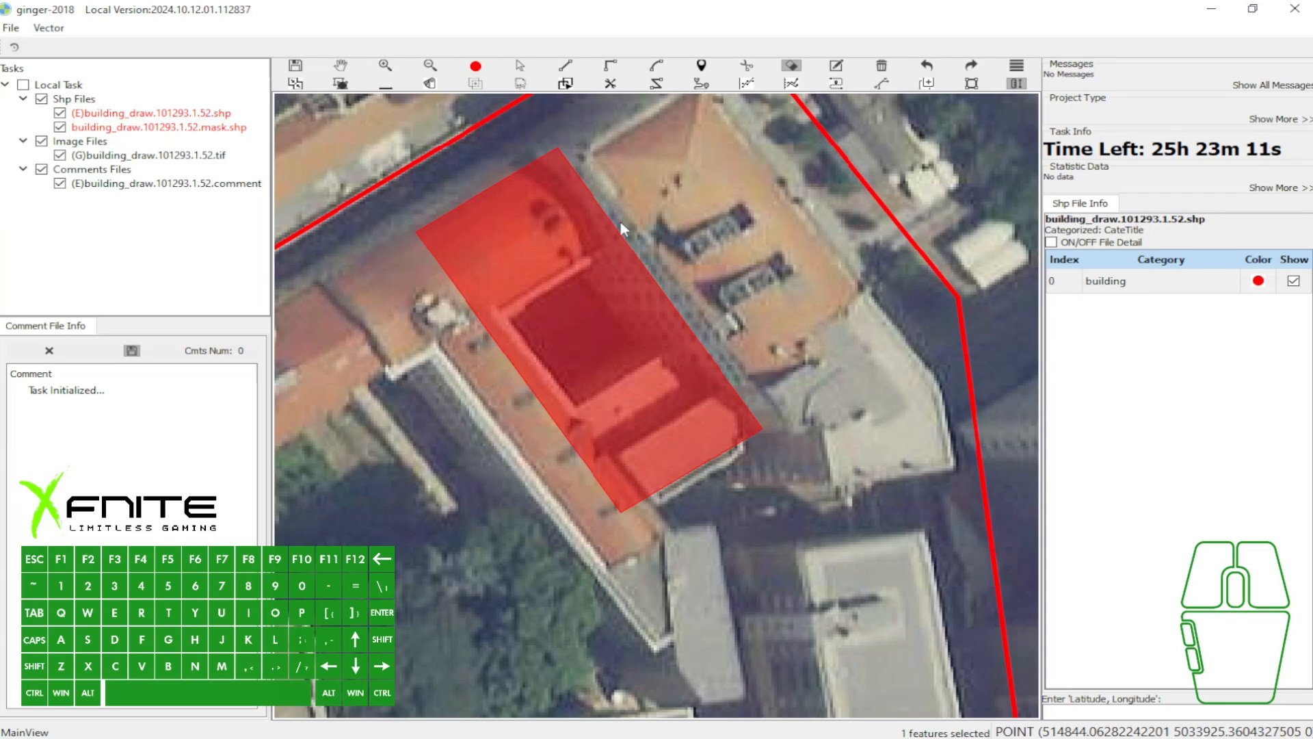
- Toggle the northern polygon's display between outline and filled, ending with the filled view
key("w")
key("grave")
key("grave")
key("grave")
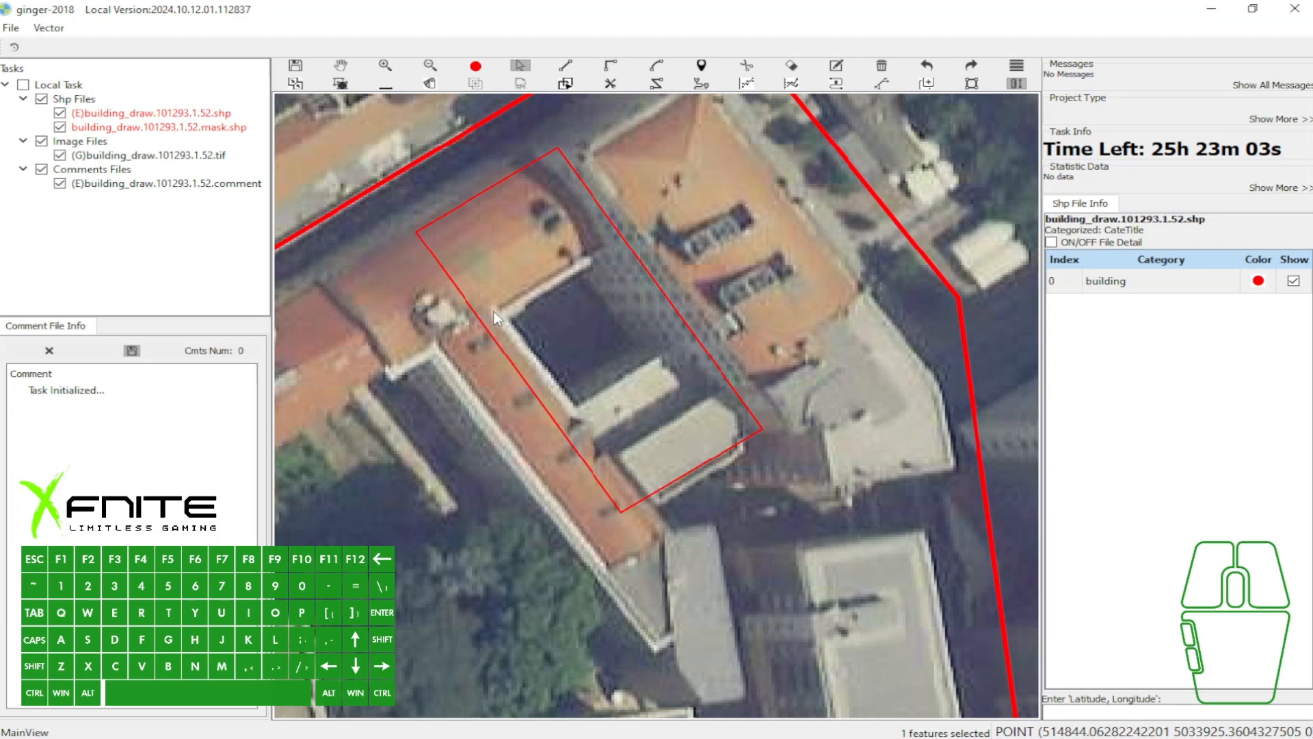
key("grave")
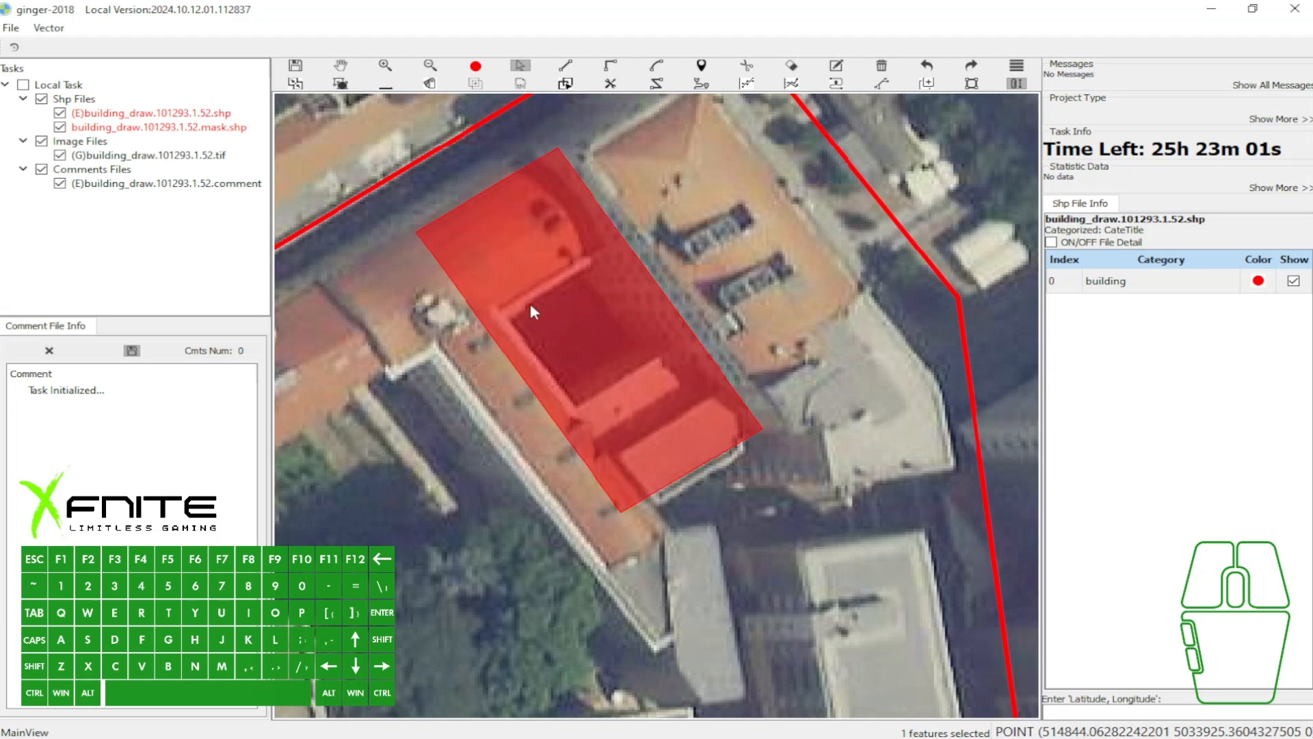
- Erase the four-cornered dark courtyard from the northern polygon, and switch the polygon display to outlines only
key("c")
left_click(498, 315)
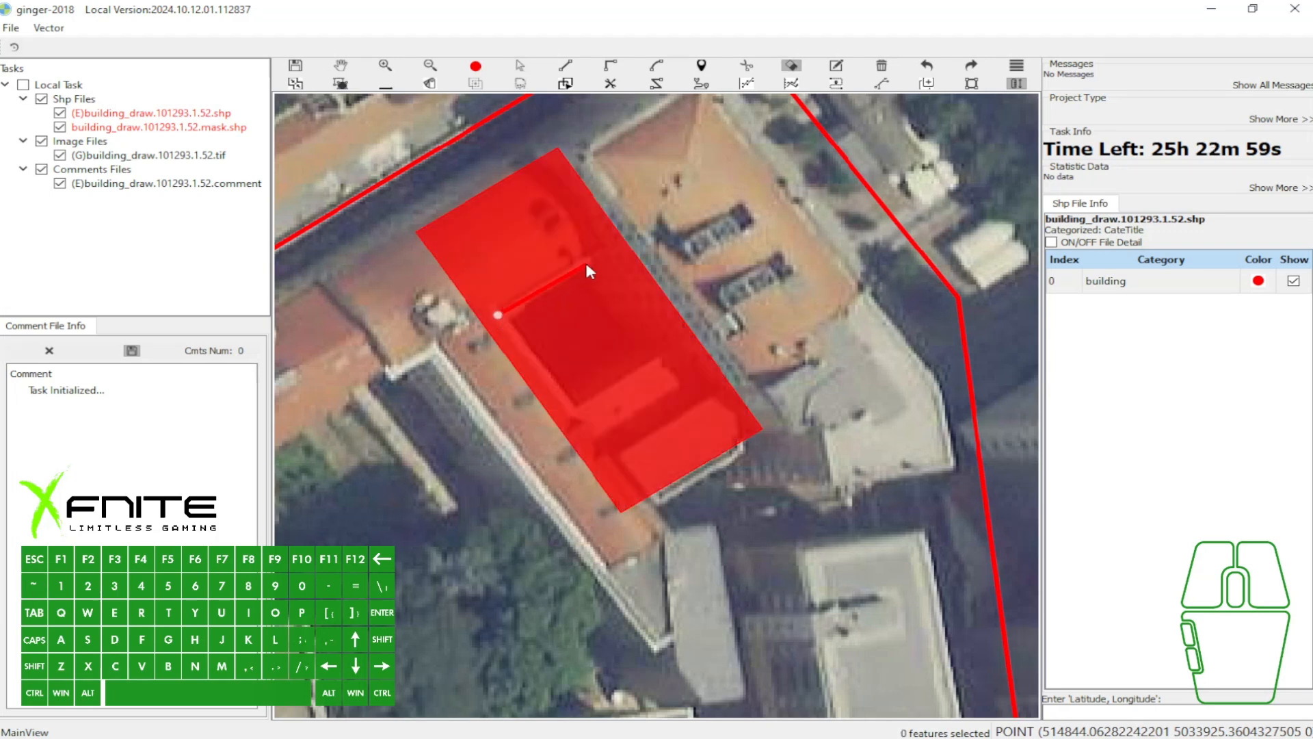
left_click(593, 258)
left_click(665, 358)
left_click(577, 412)
right_click(579, 340)
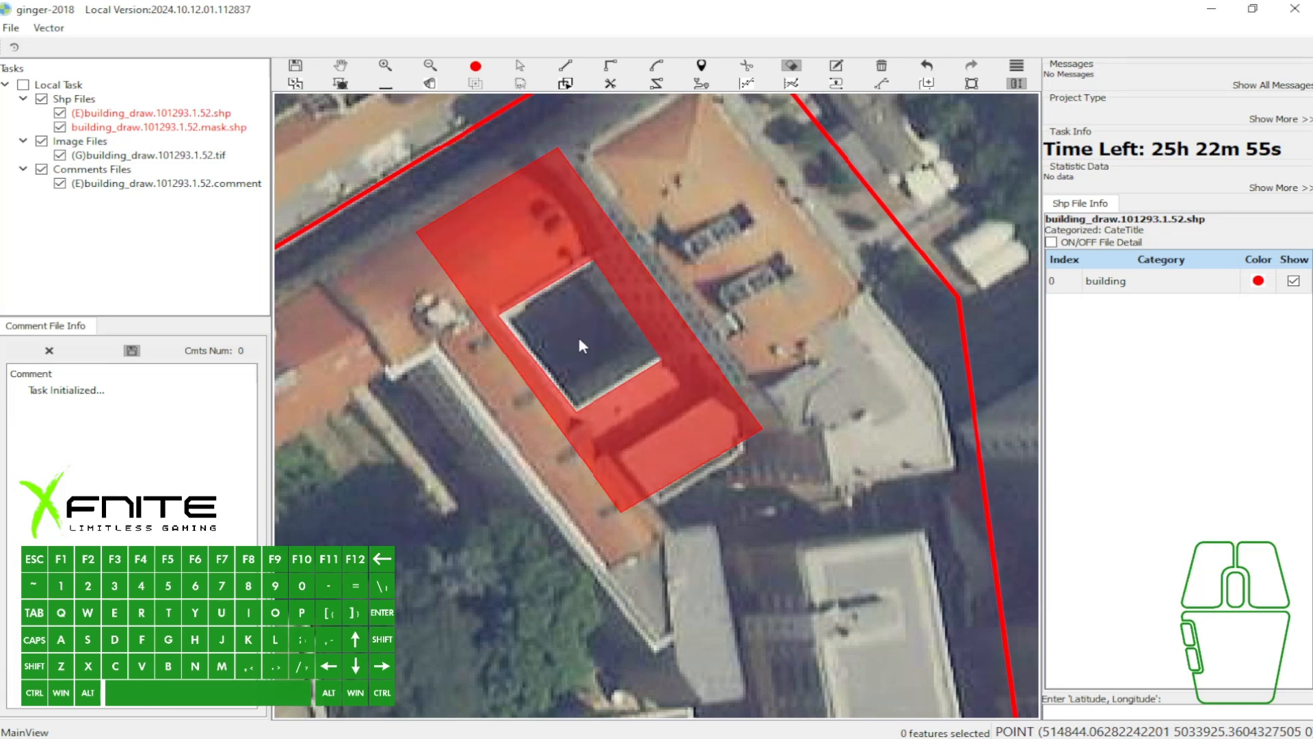
key("space")
key("space")
key("space")
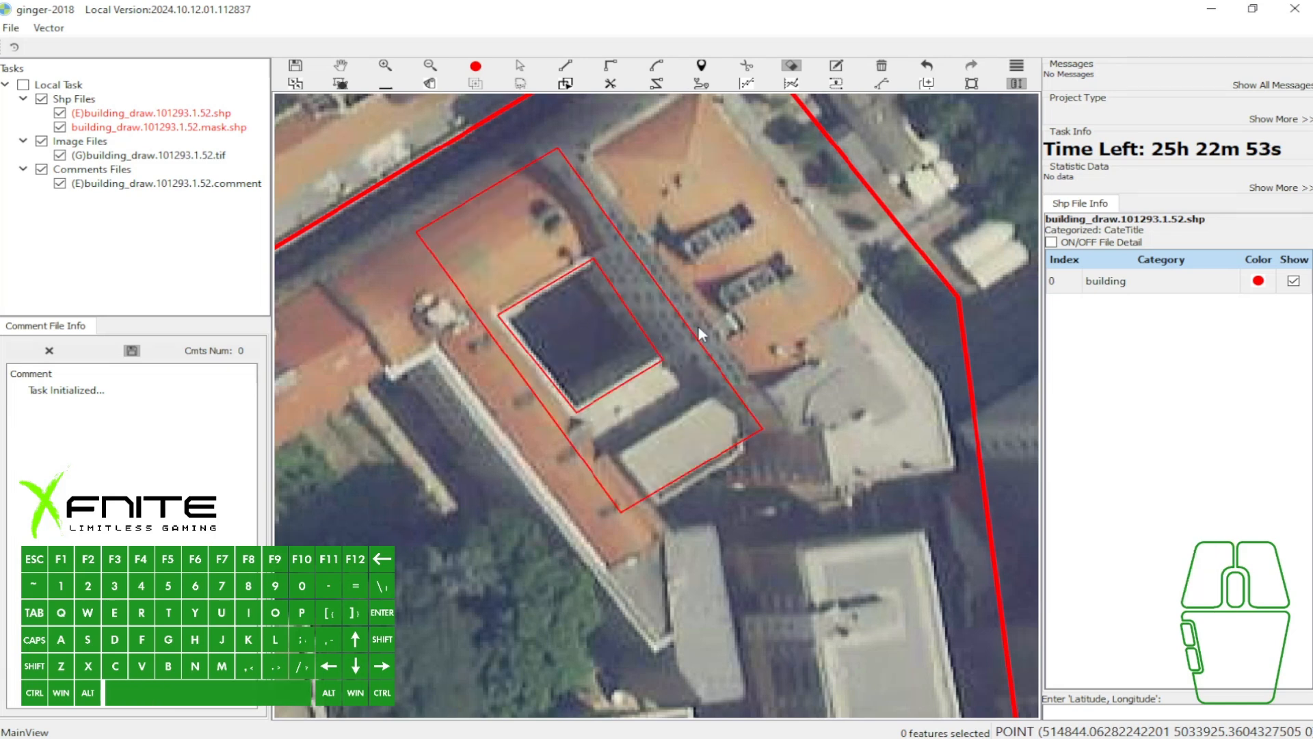
- Select the northern polygon with the courtyard hole and delete it
scroll(740, 290, "down", 2)
key("w")
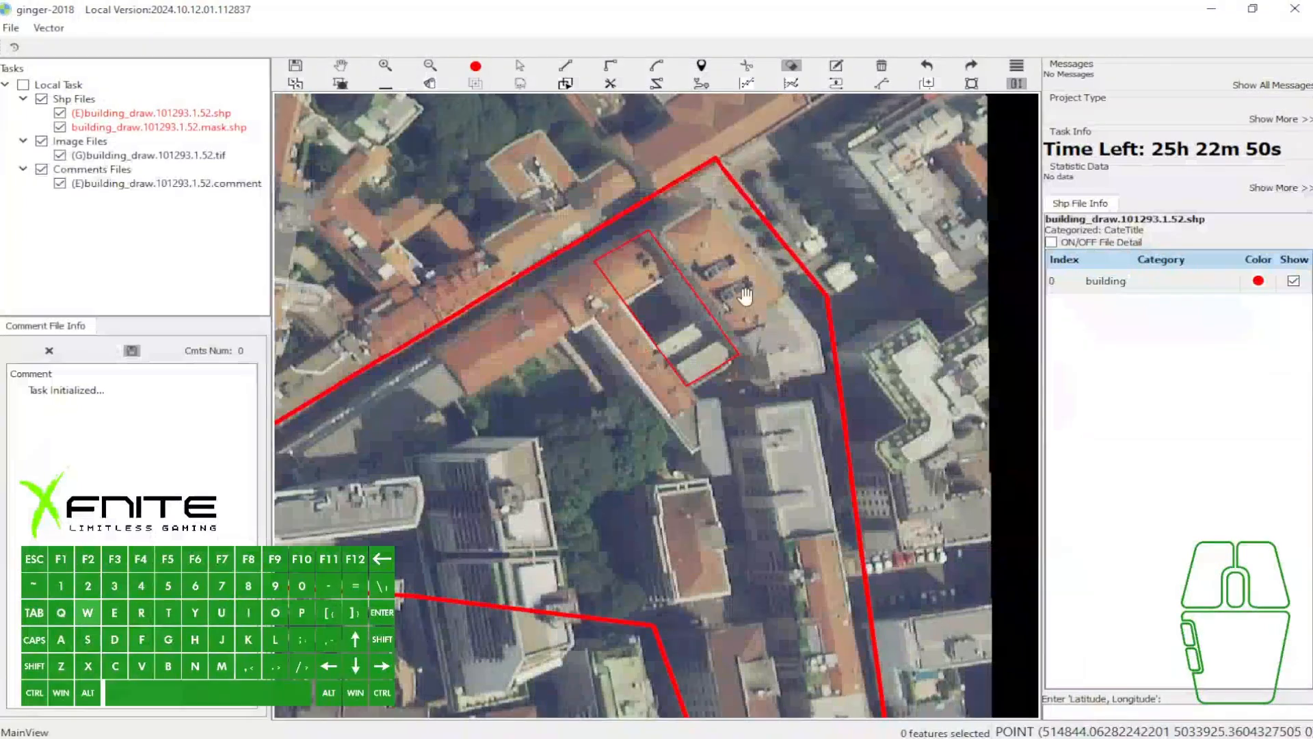
scroll(759, 287, "up", 2)
left_click(697, 312)
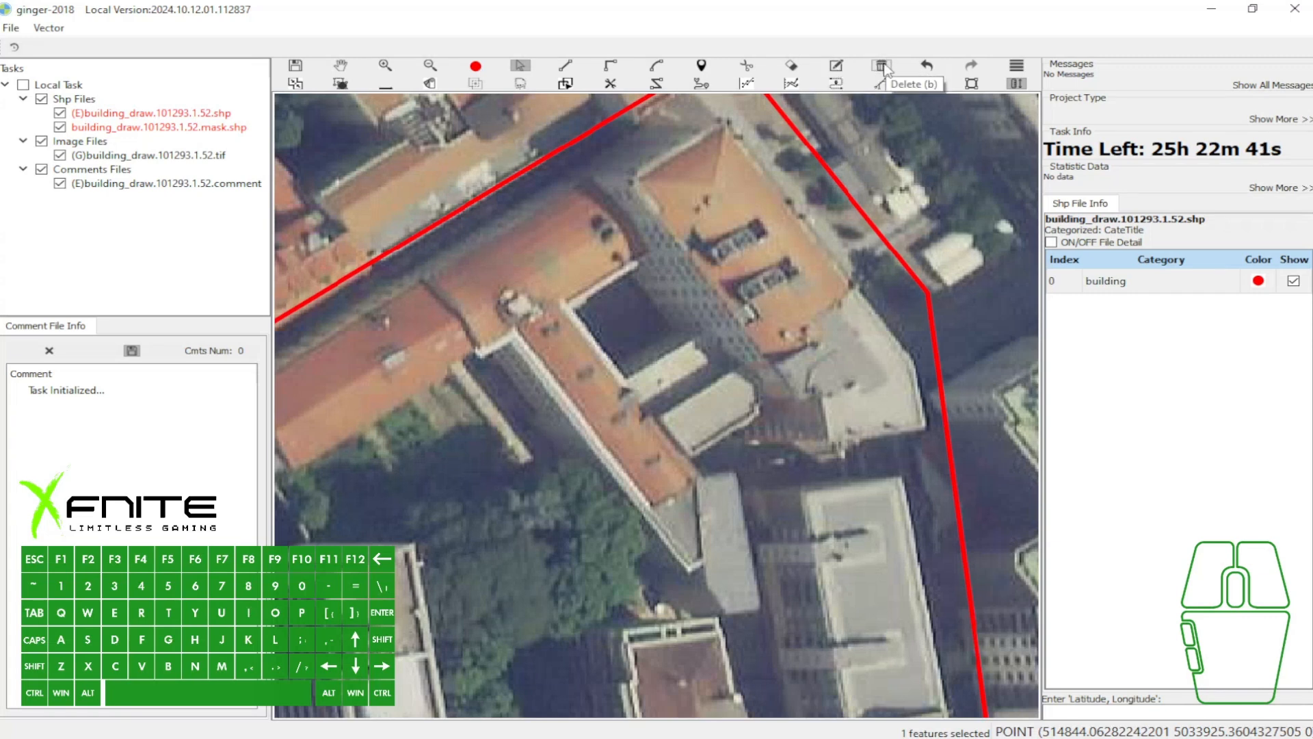
- Draw a rectangle over the orange-roofed building just east of the dark courtyard
key("w")
left_click_drag(667, 236, 588, 280)
key("e")
left_click(651, 174)
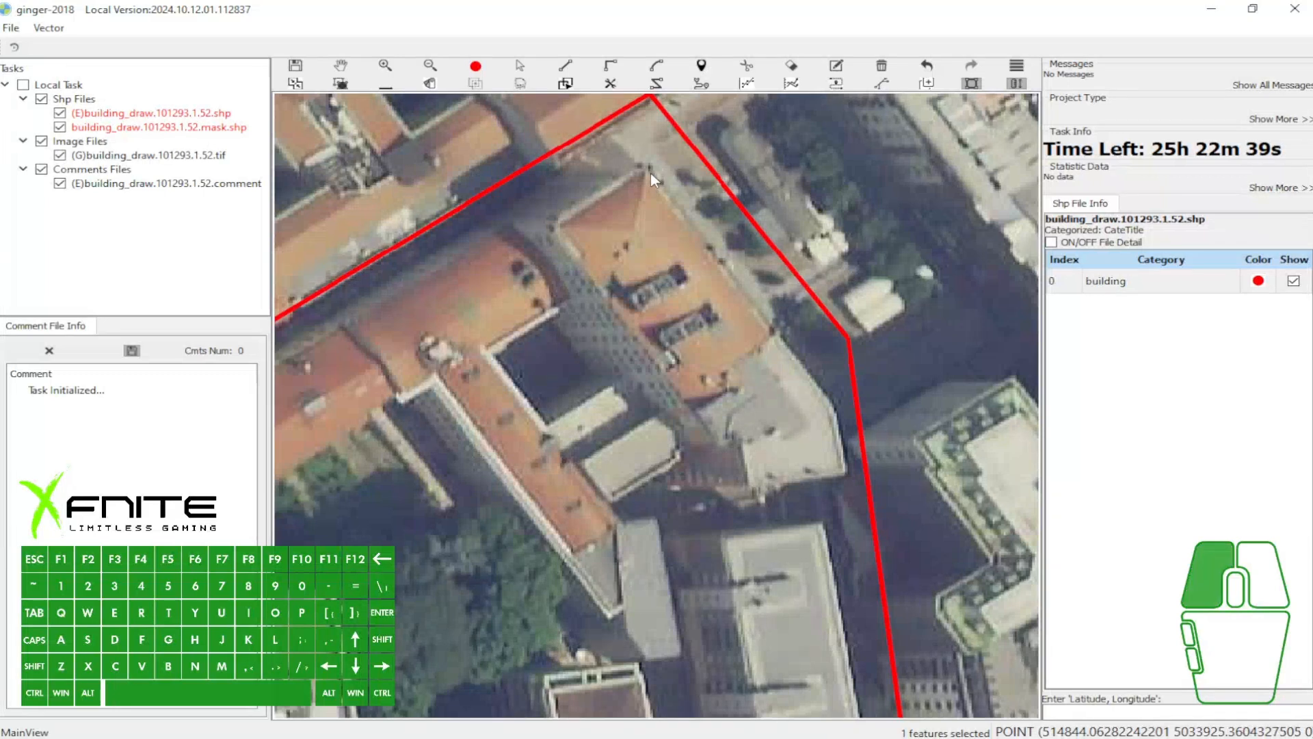
left_click(822, 414)
left_click(703, 434)
- Select the rectangle over the eastern orange-roofed building and delete it
key("a")
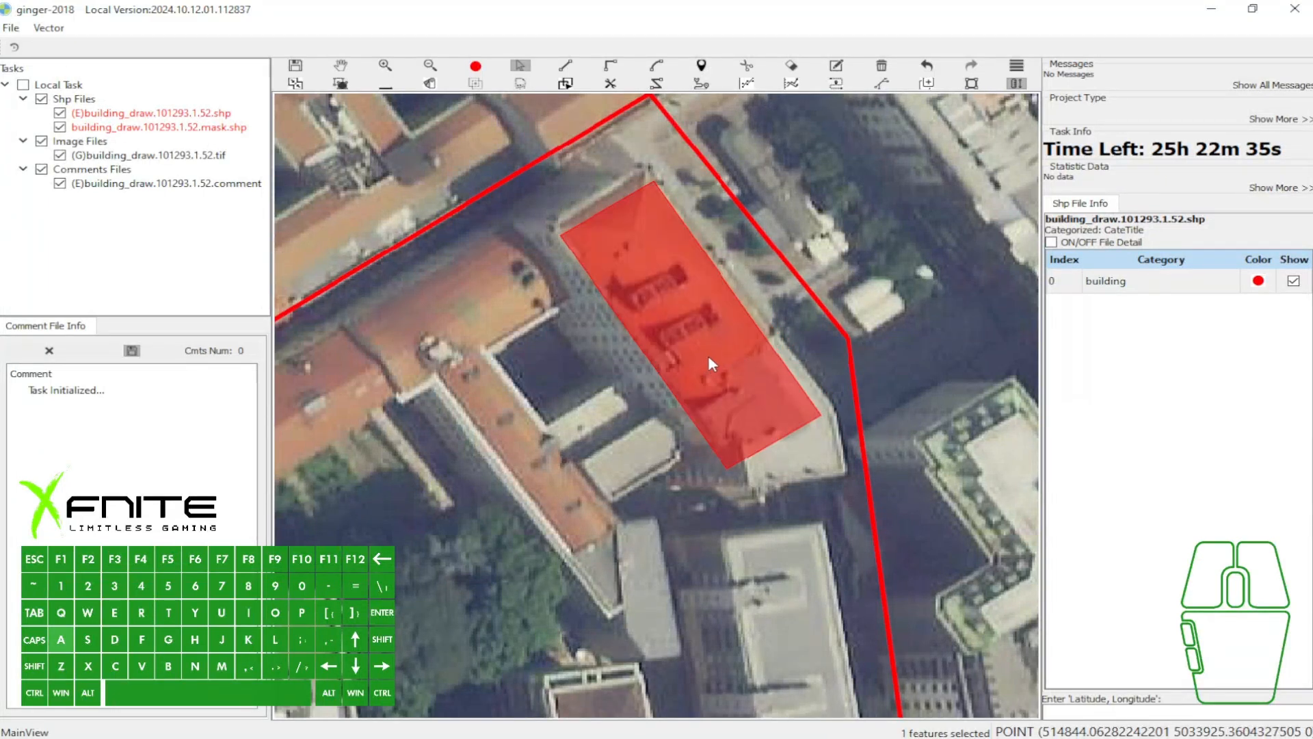
left_click(708, 354)
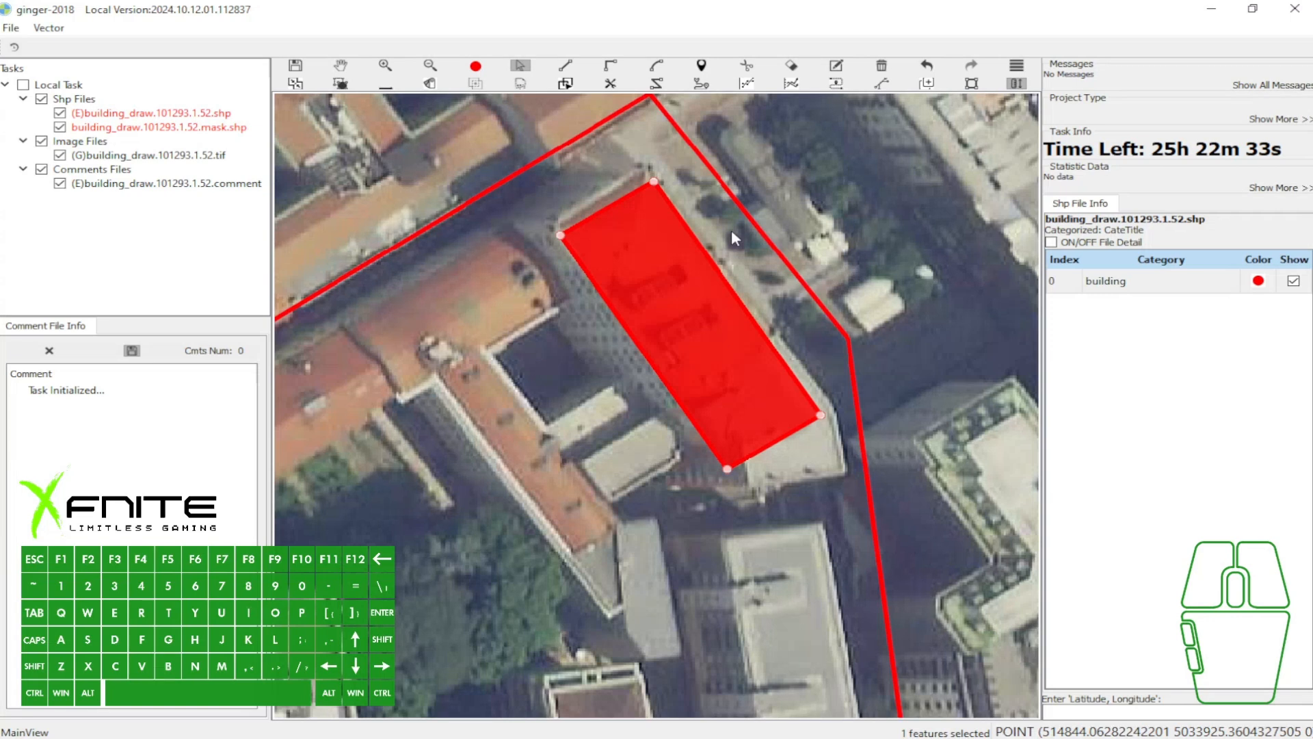
key("Delete")
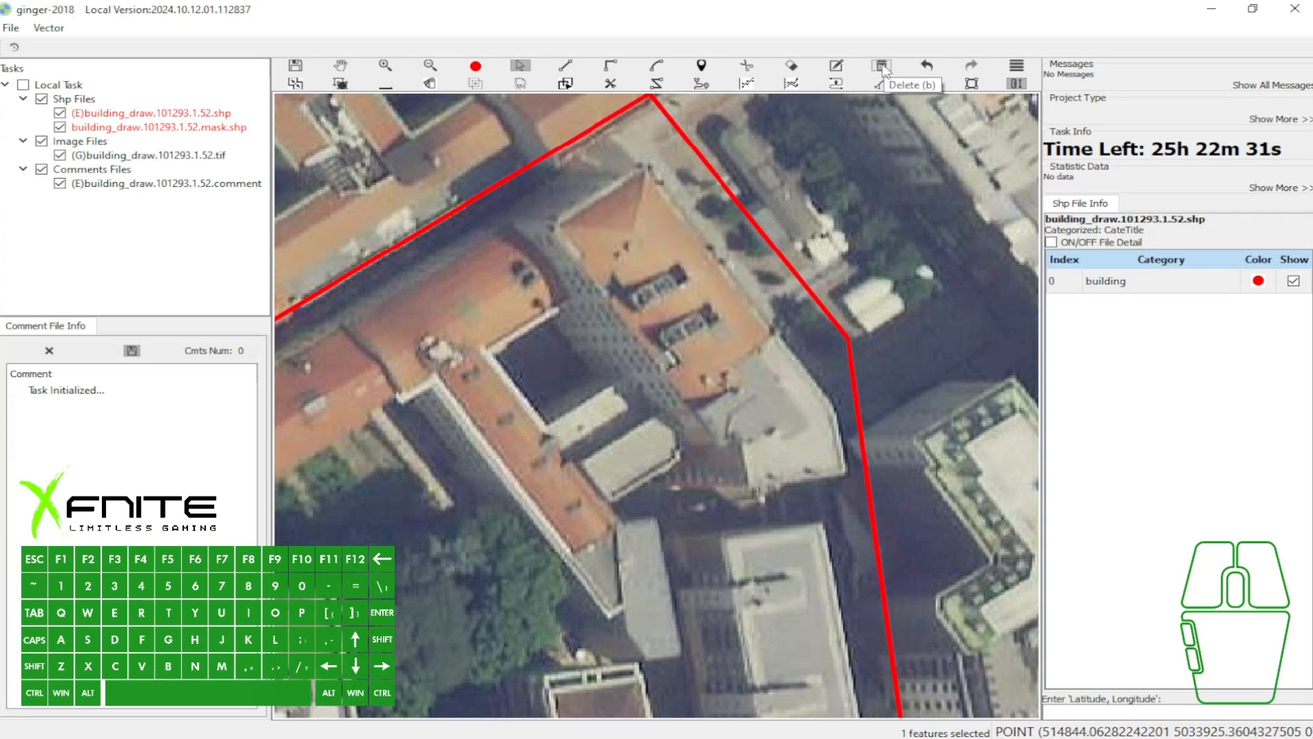
- Mark a screen capture region around the Delete tool, add a red arrow towards it, and discard the capture
key("Print")
mouse_move(855, 20)
left_mouse_down()
mouse_move(986, 155)
mouse_move(929, 95)
left_mouse_up()
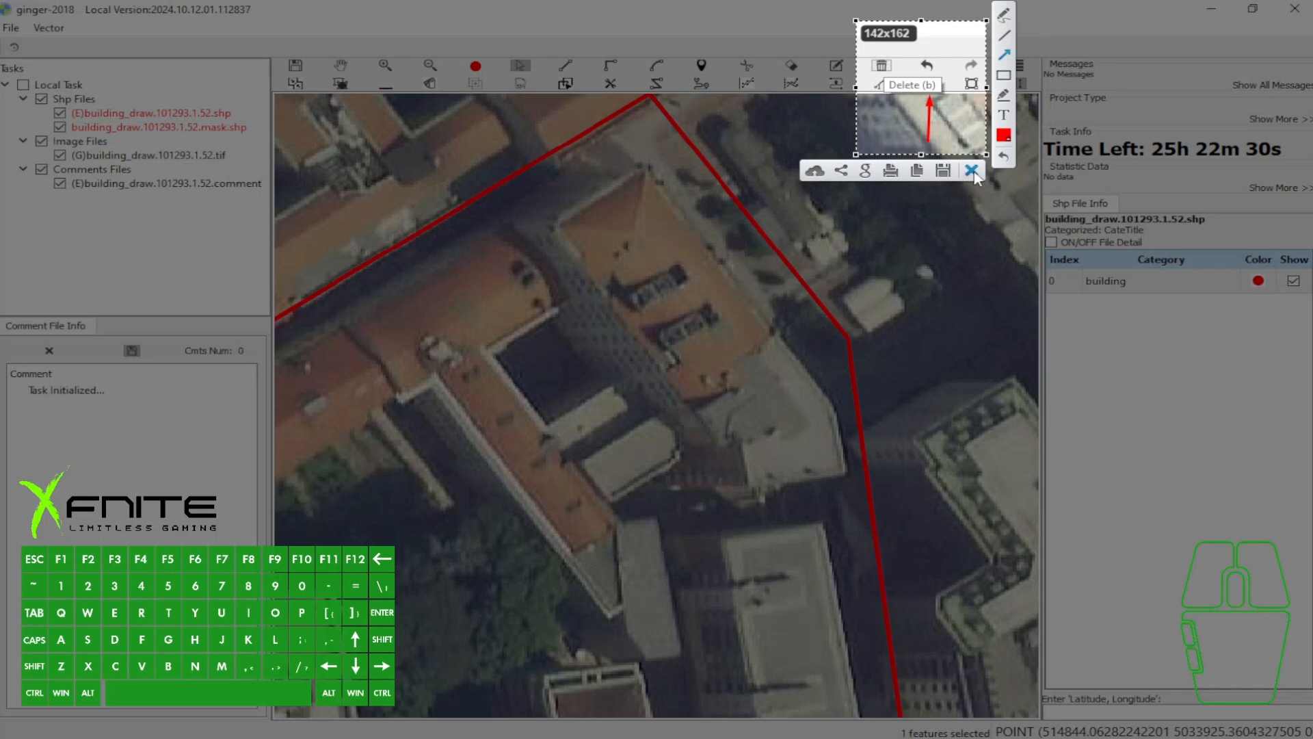
left_click(972, 170)
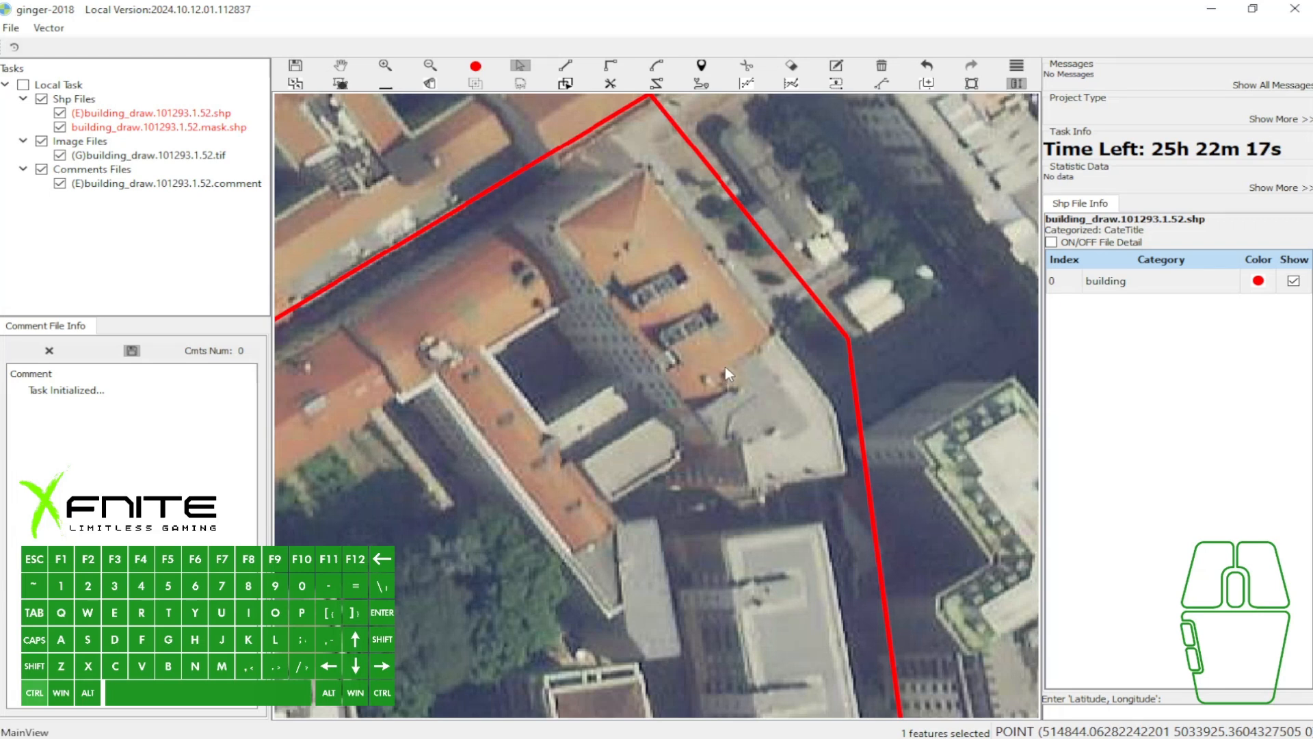
- Undo the recent edits back to the northern rectangle without its courtyard hole
key("ctrl+z")
key("ctrl+z")
key("ctrl+z")
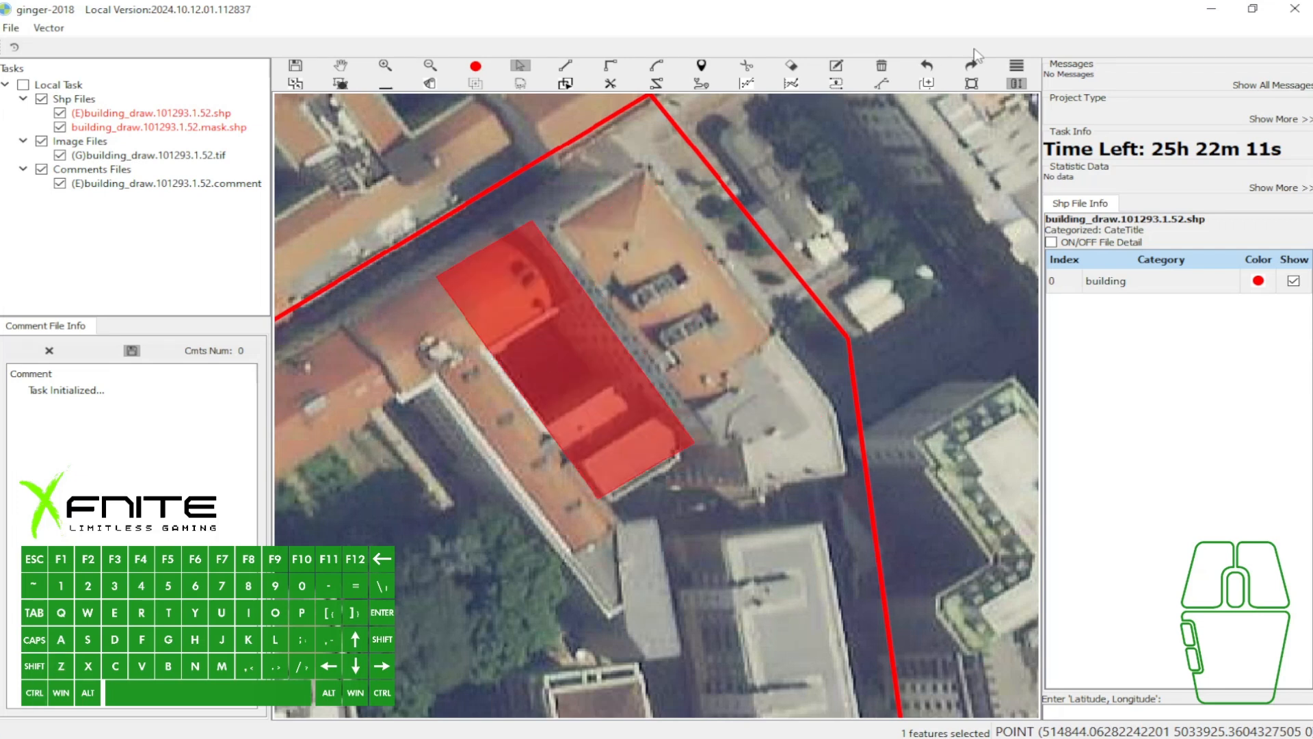
- Redo the undone edits through the deletion of both building polygons
key("ctrl+y")
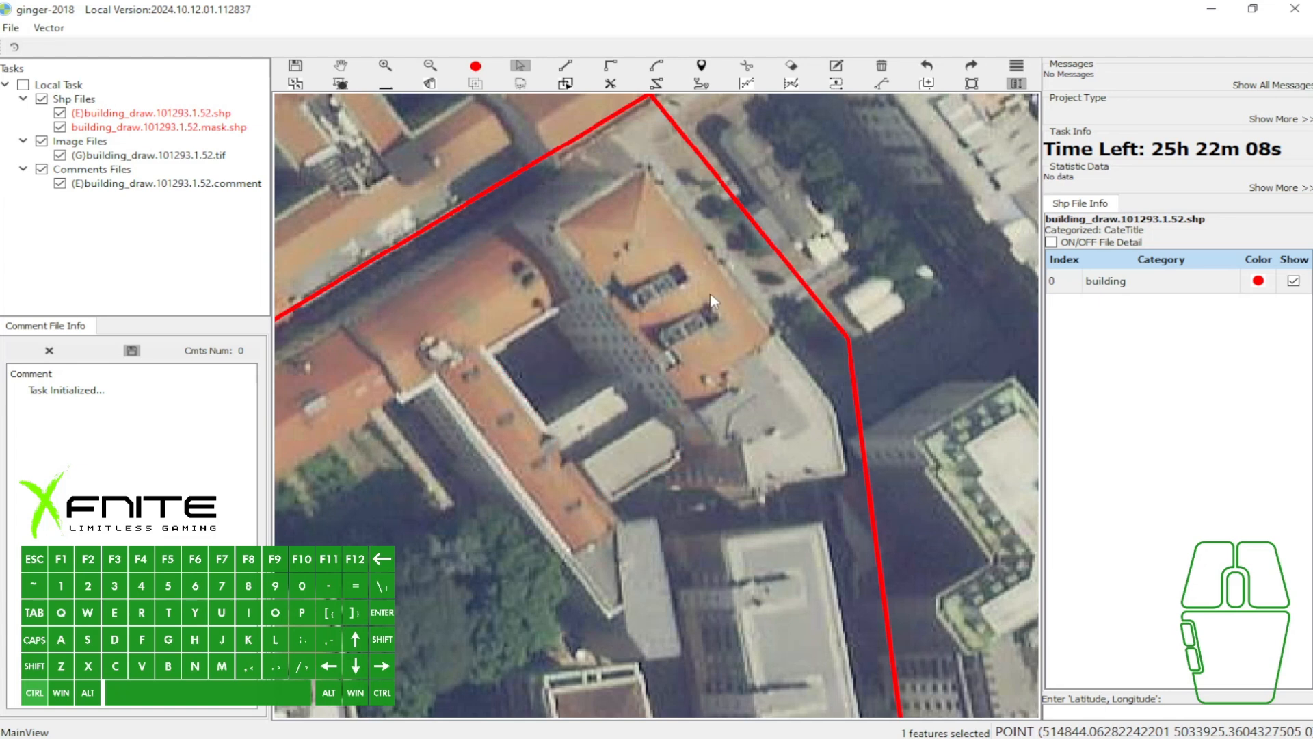
key("ctrl+y")
key("ctrl+y")
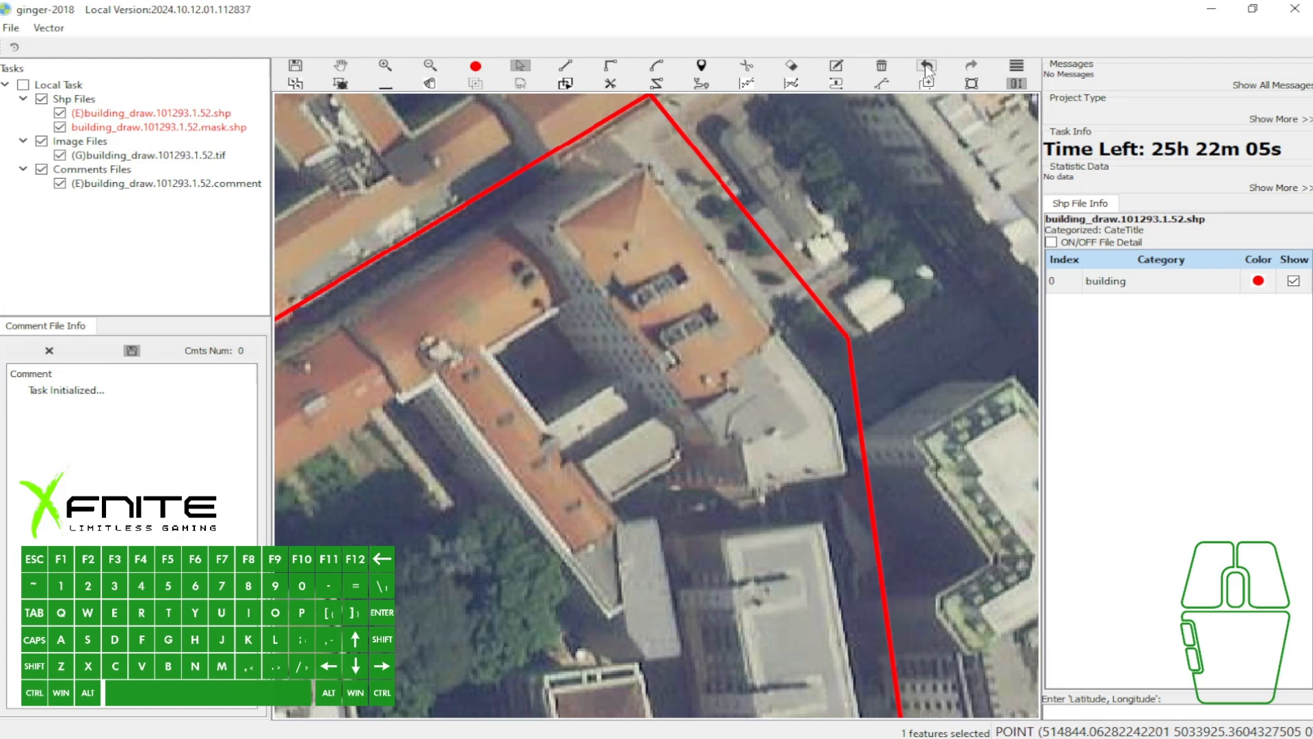
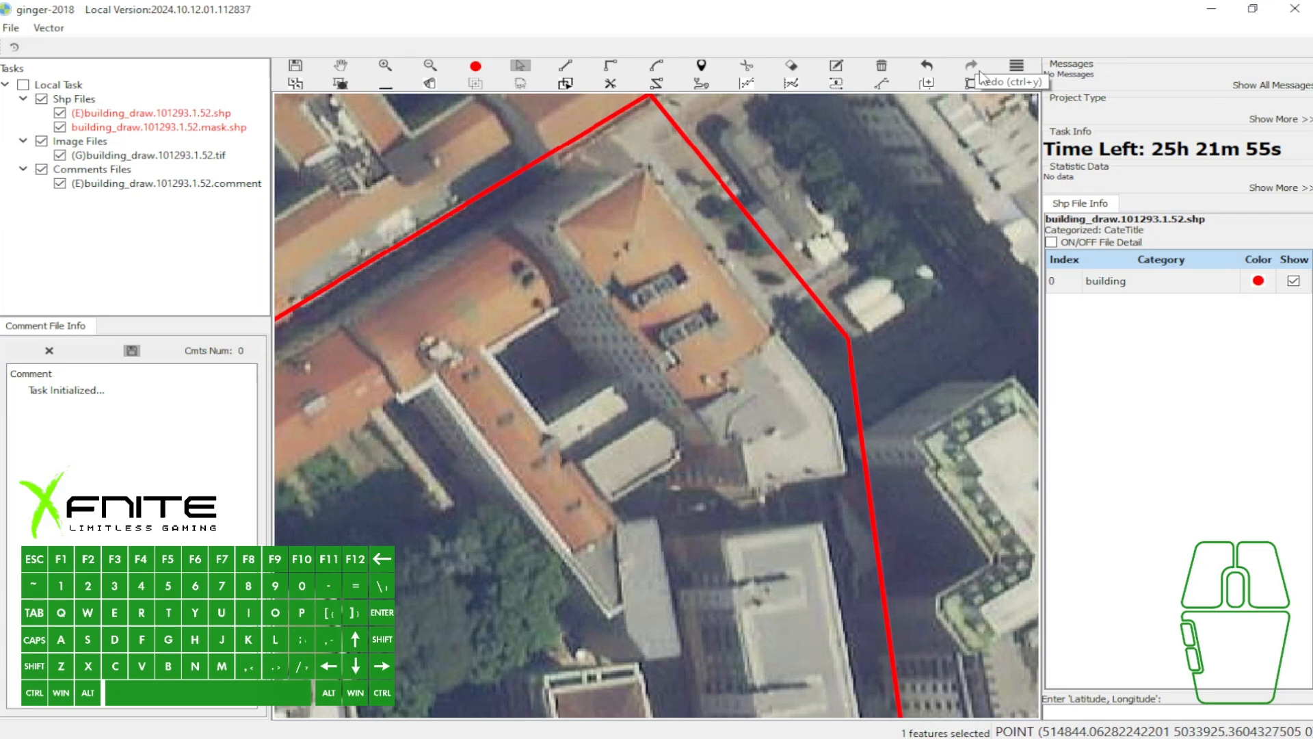
- Draw a rectangle over the eastern orange-roofed building and select it
left_click(1016, 69)
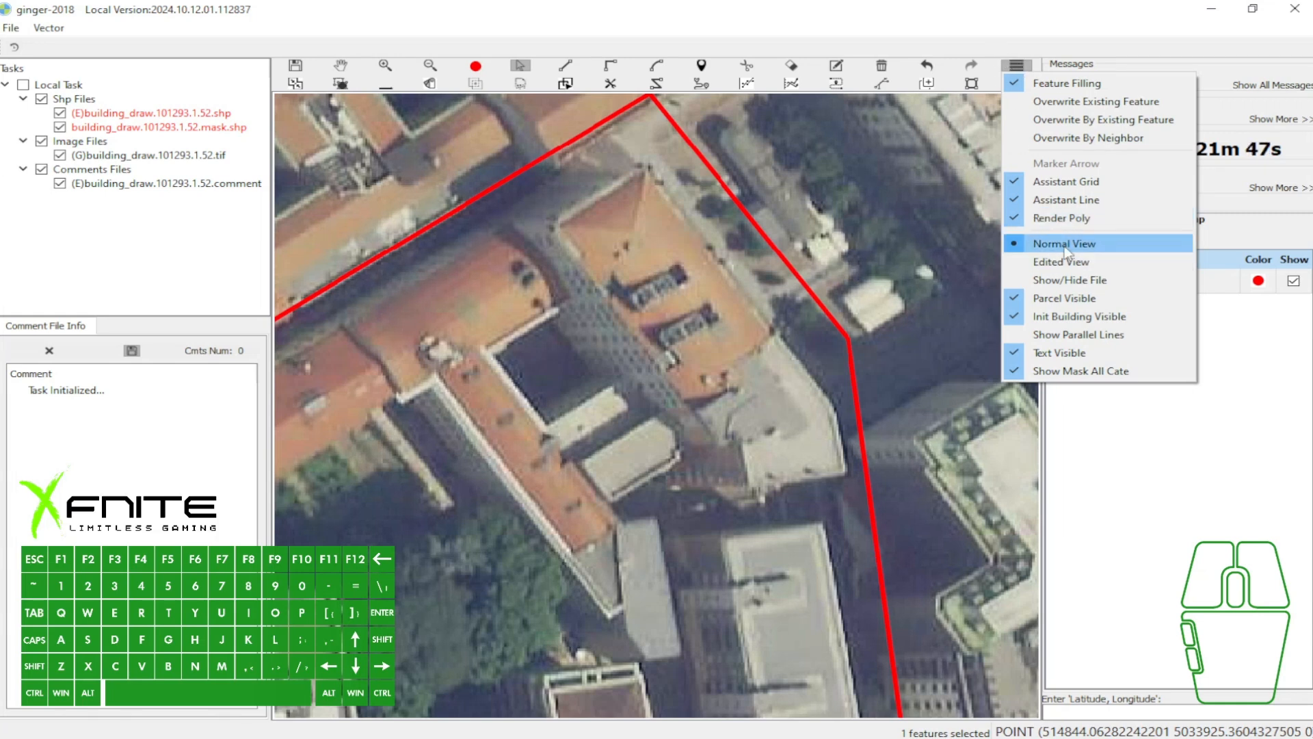
left_click(1064, 263)
key("e")
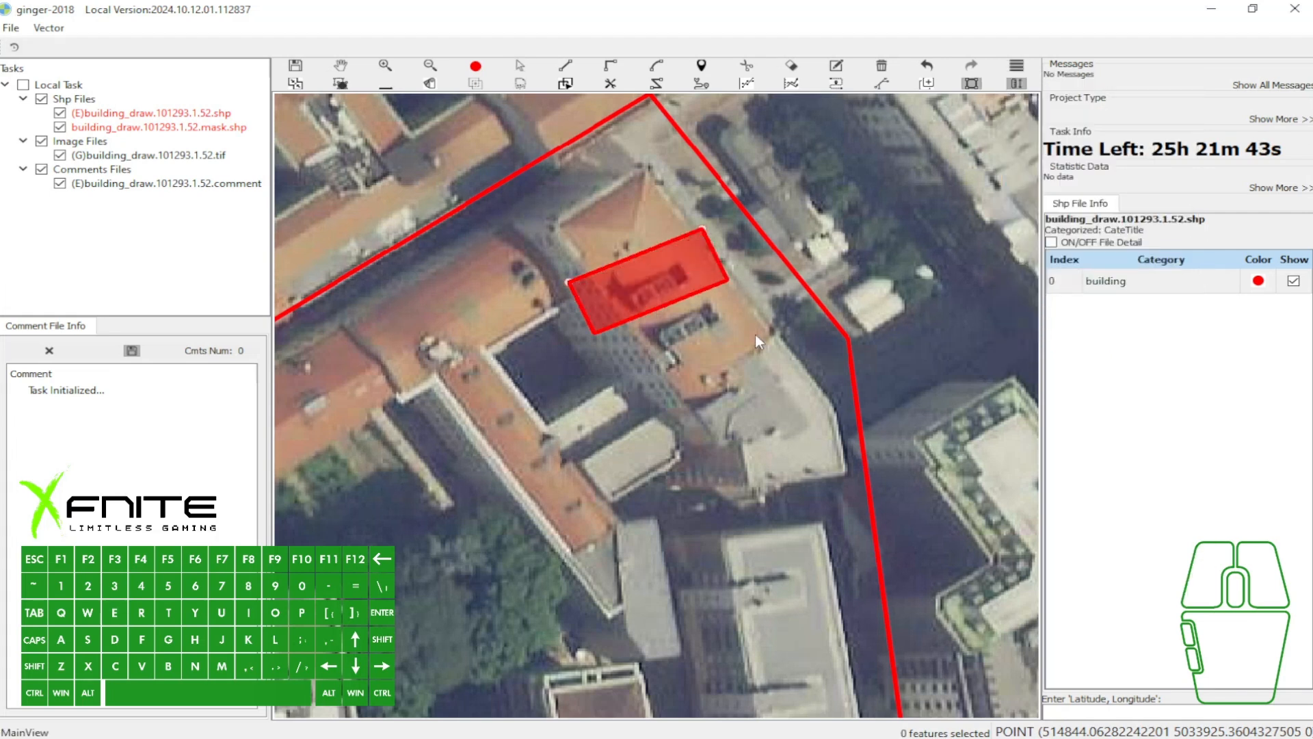
left_click(755, 334)
key("a")
left_click(702, 307)
- Switch the map display from Normal View to Edited View
left_click(1017, 67)
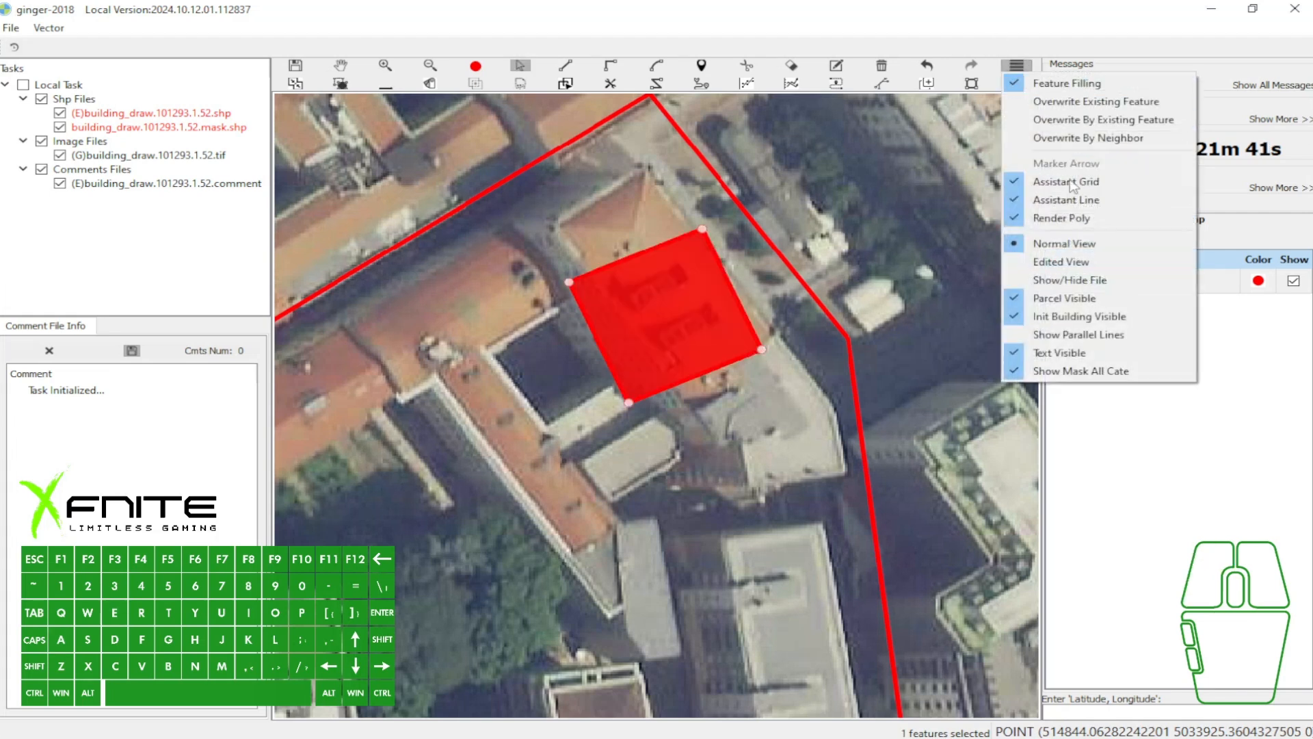
left_click(1070, 244)
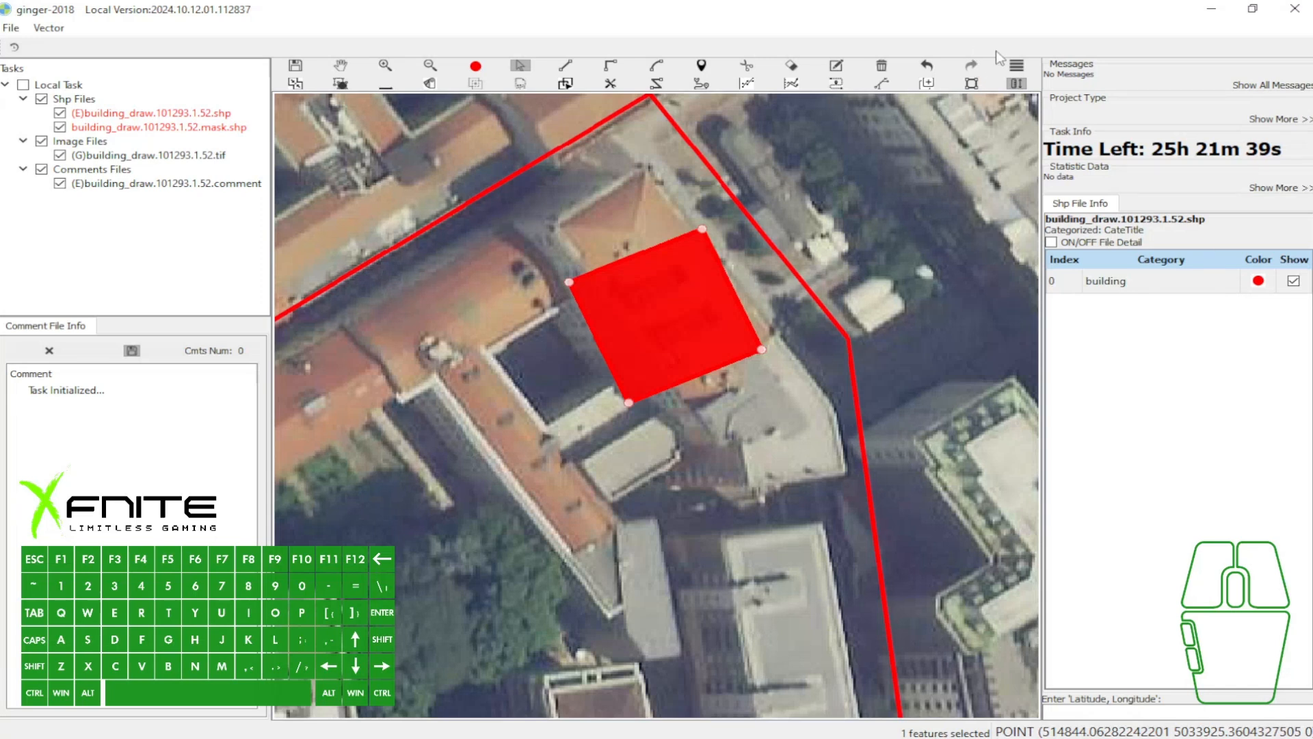
left_click(1017, 66)
left_click(1064, 262)
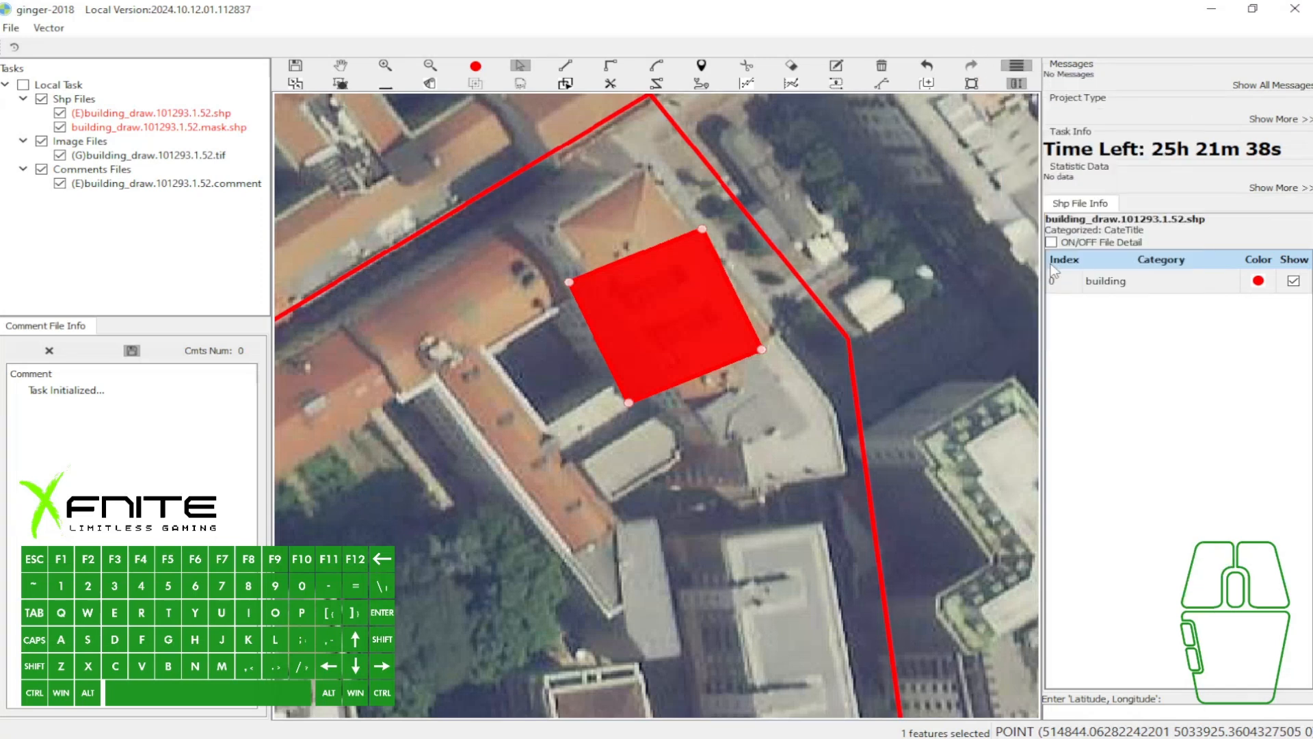
key("w")
left_click(691, 283)
- Narrow the selected rectangle by moving its eastern edge inward
key("a")
left_click(691, 283)
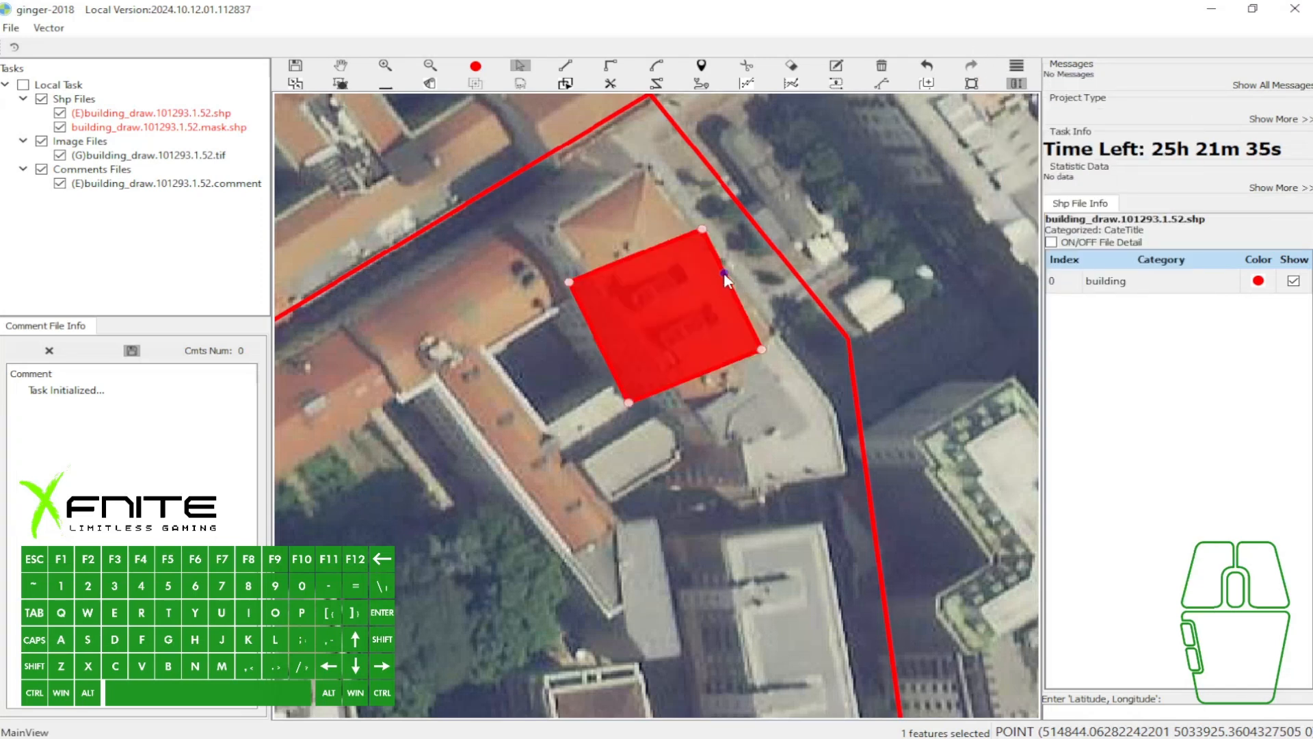
key("w")
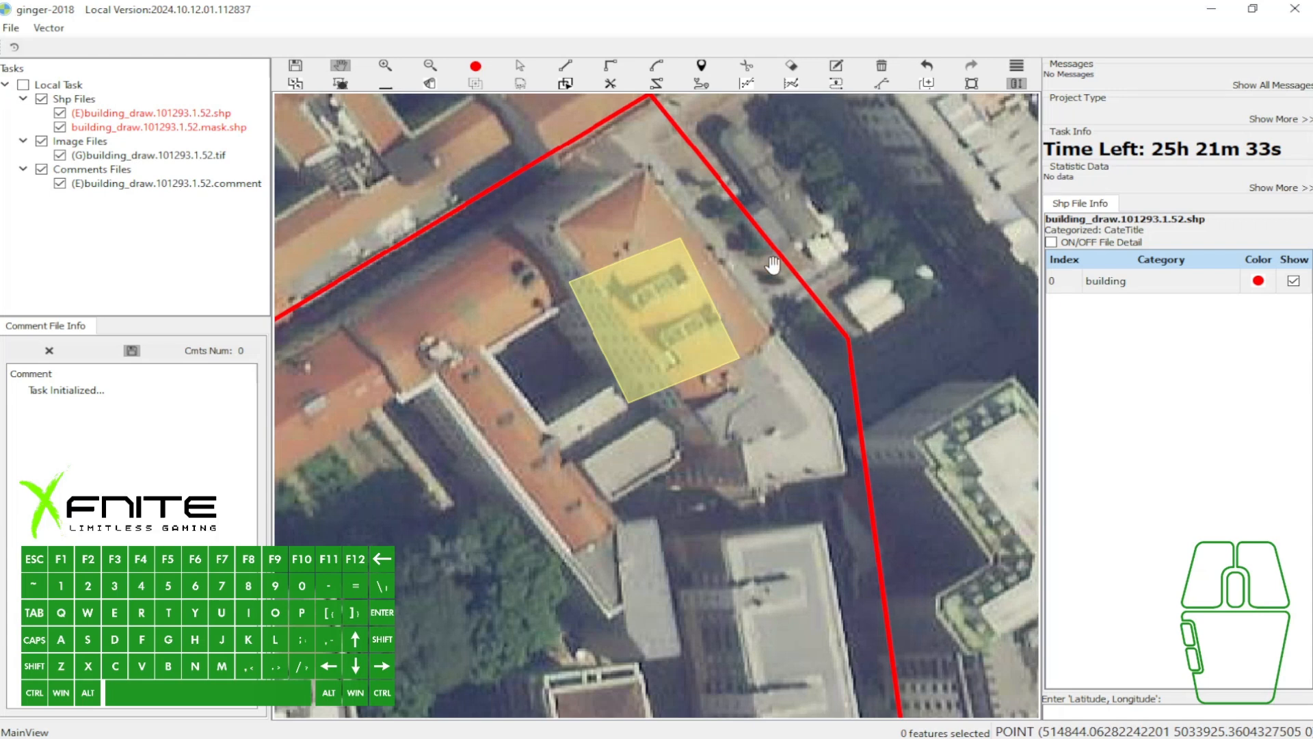
- Delete the rectangle over the eastern building and switch the display back to Normal View
left_click(769, 236)
key("b")
left_click(1017, 65)
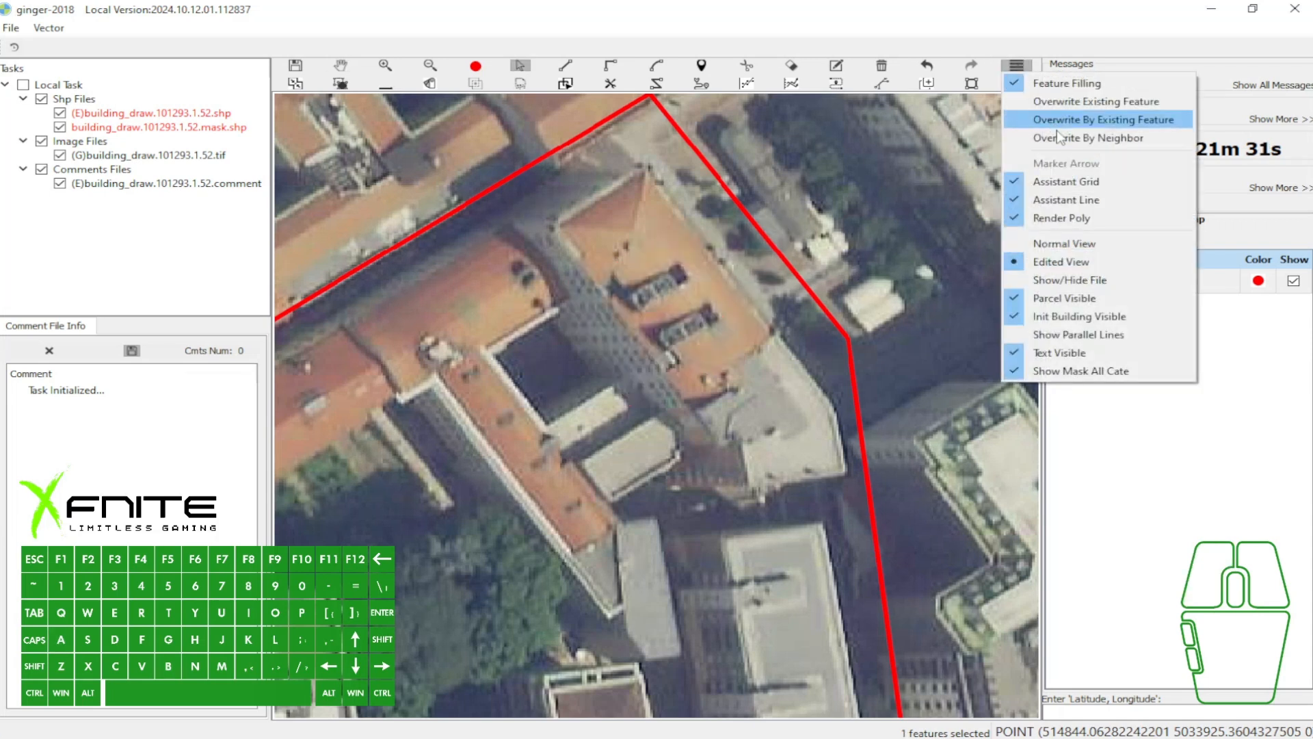
left_click(1062, 244)
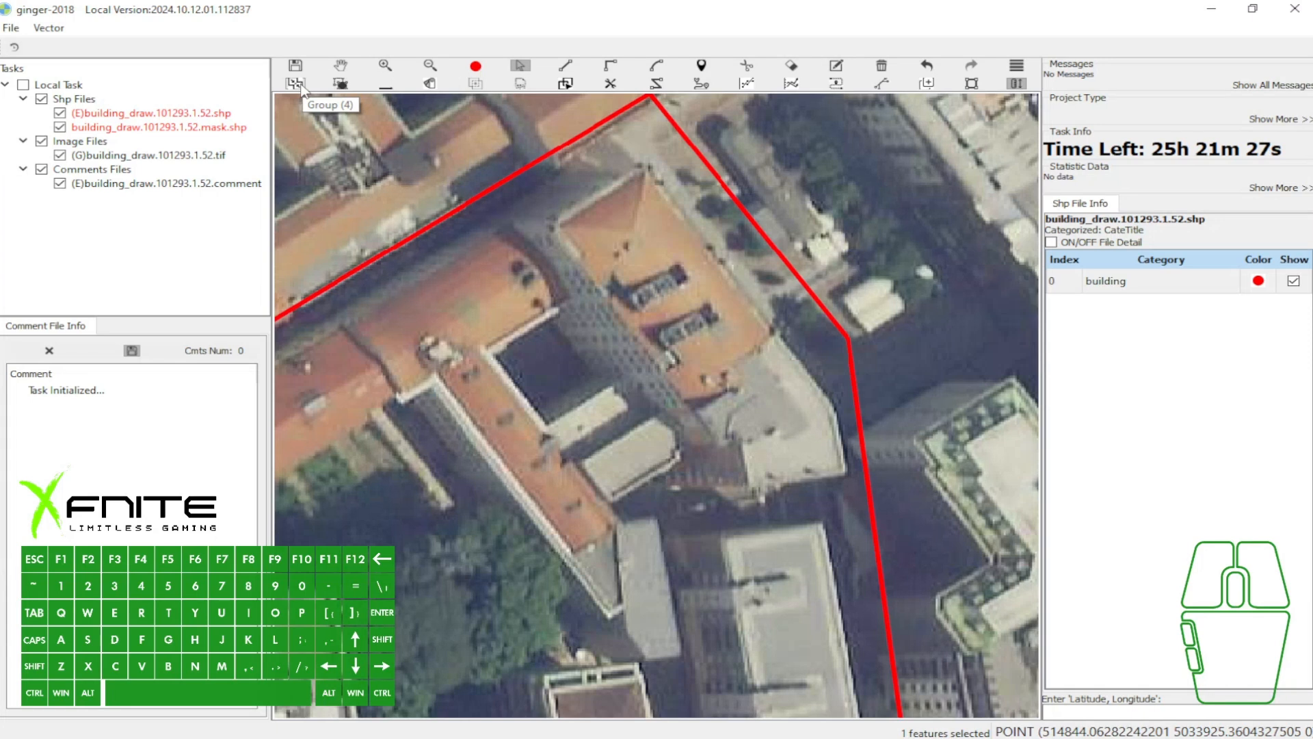
scroll(700, 249, "down", 2)
key("w")
left_click_drag(661, 283, 745, 222)
key("e")
left_click(801, 319)
key("w")
key("e")
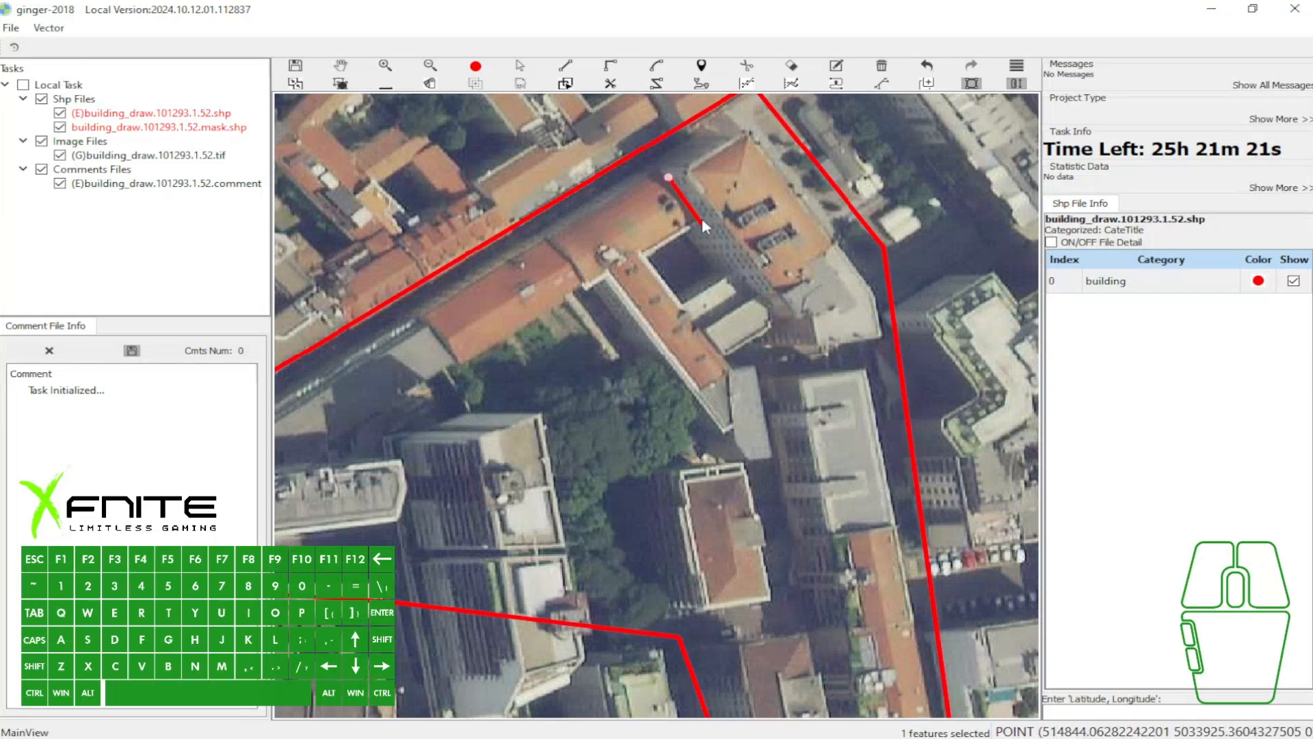
left_click(698, 219)
left_click(576, 283)
key("a")
key("Delete")
- Draw two adjoining rectangles end to end over the long orange-roofed building below the northwestern boundary line
key("e")
left_click(436, 310)
left_click(669, 178)
left_click(693, 224)
key("e")
left_click(588, 283)
left_click(547, 238)
- Offset the dashed base outlines of both rectangles westward, and group the two features
left_click_drag(529, 216, 585, 253)
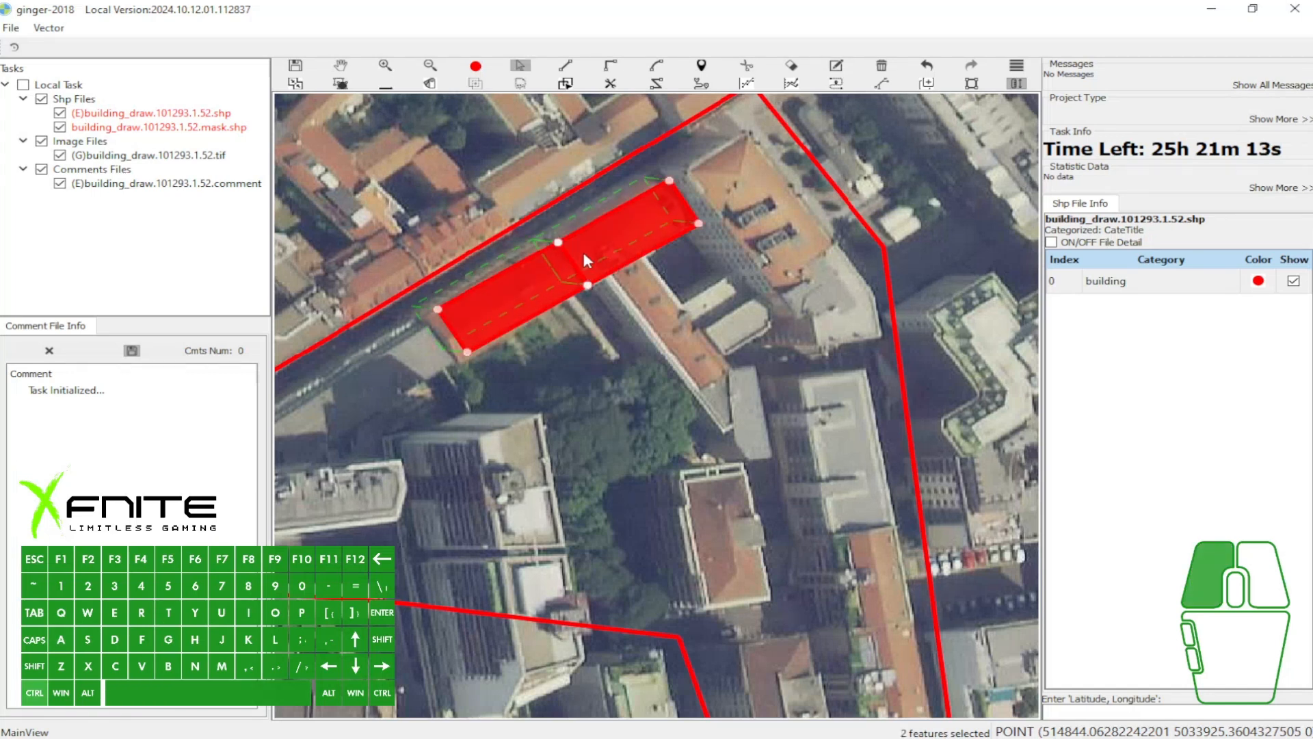
left_click(593, 255)
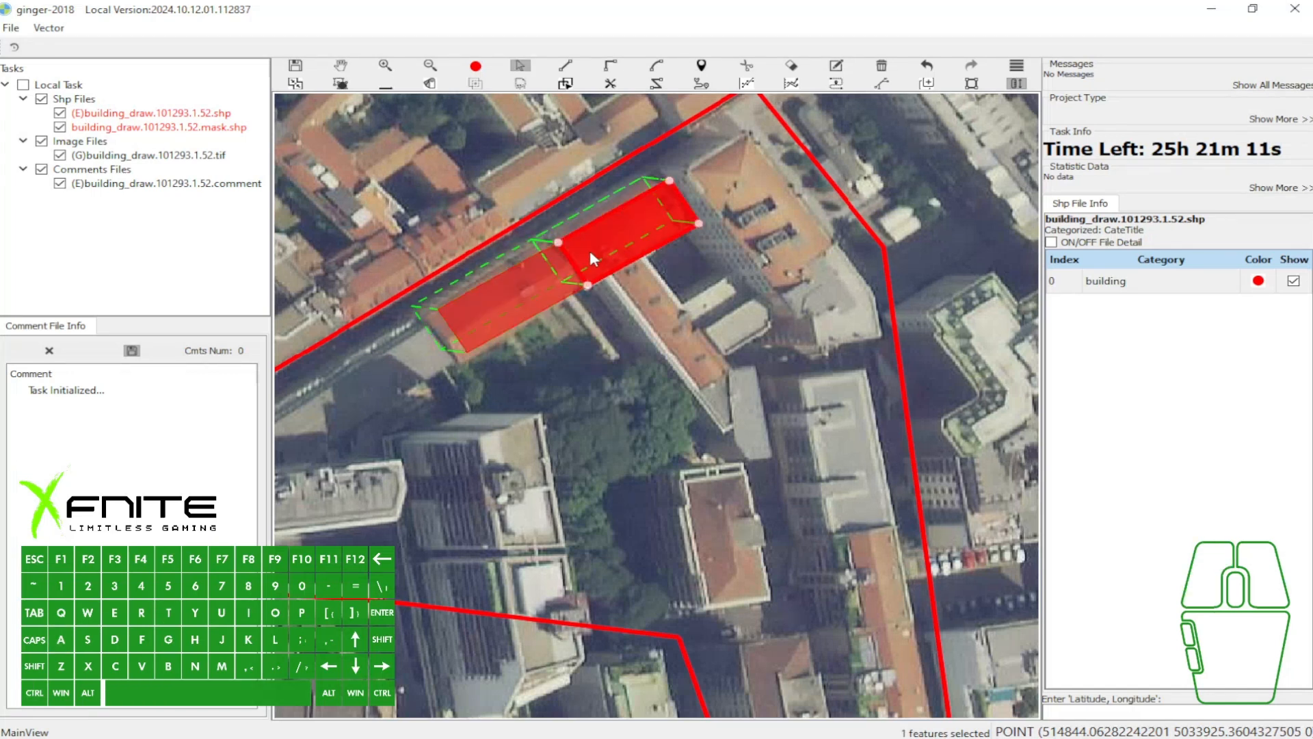
left_click_drag(503, 223, 614, 293)
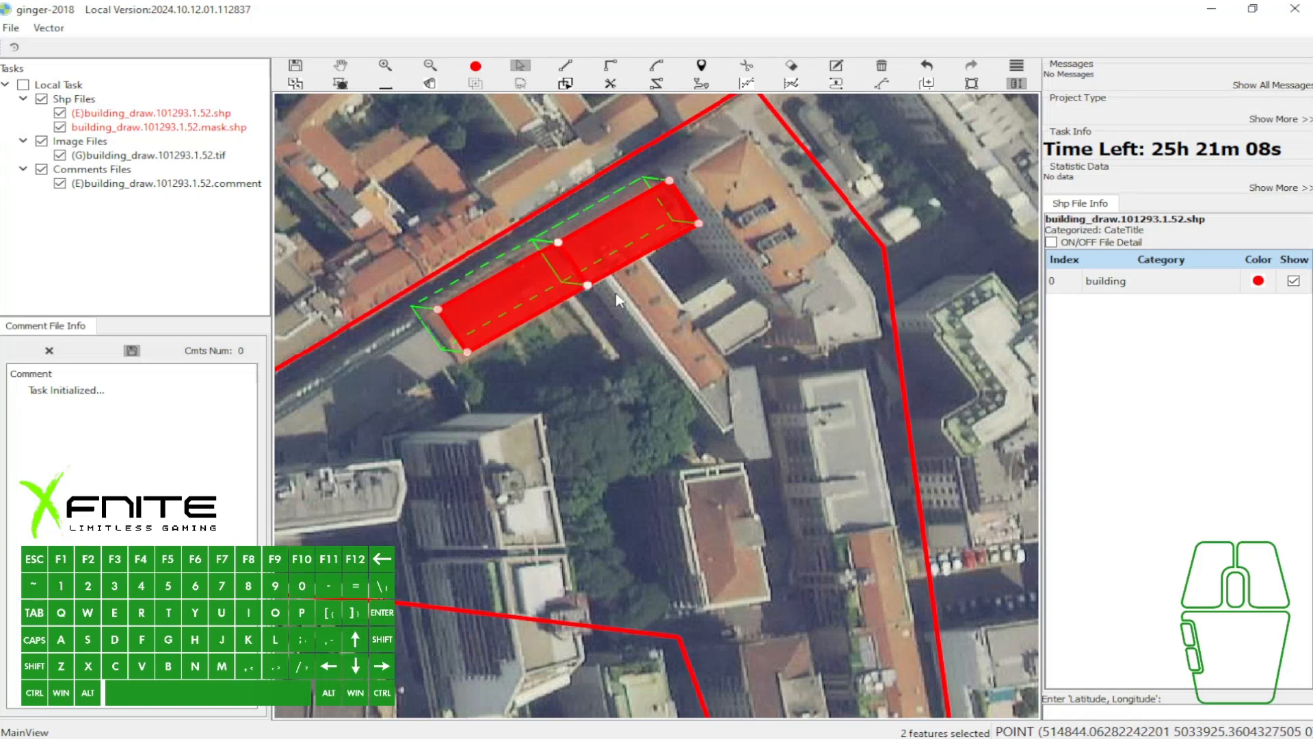
key("4")
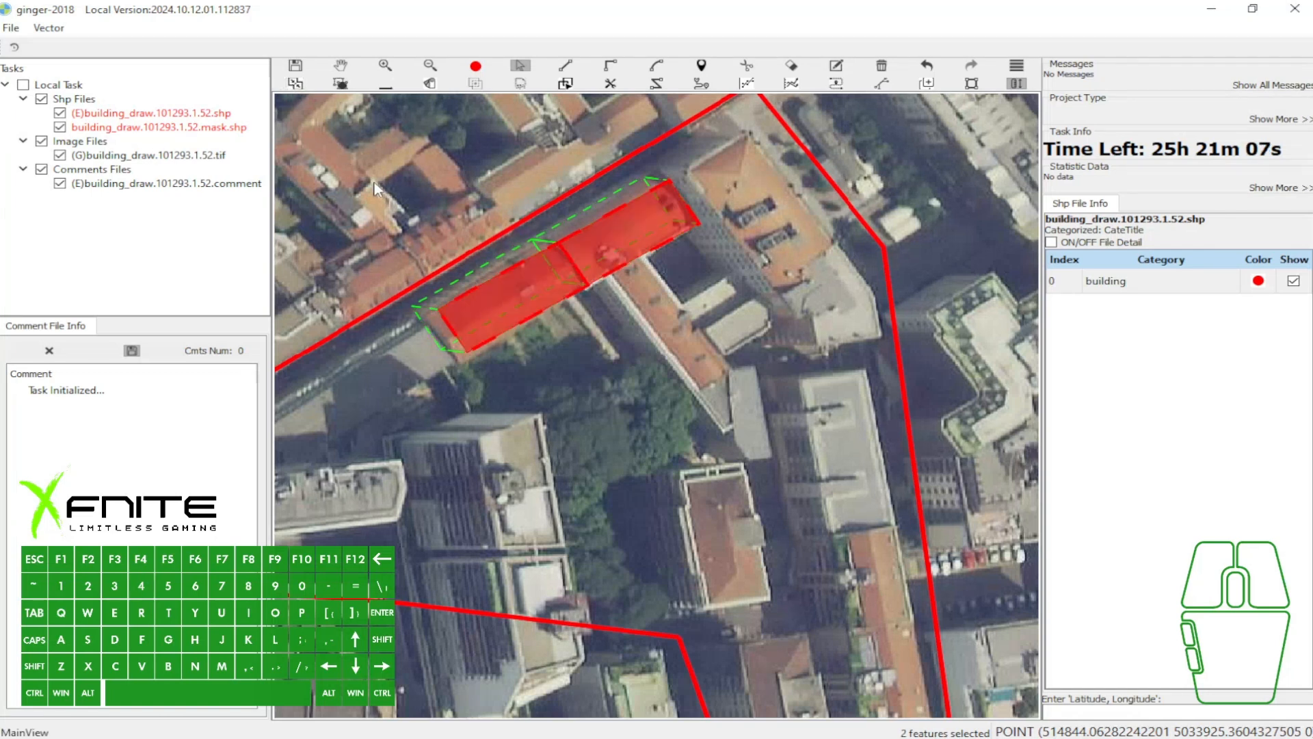
- Mark a screen capture region around the grouped rectangles, add five red arrows towards their outlines, and discard the capture
scroll(448, 201, "up", 2)
key("Print")
mouse_move(453, 171)
left_mouse_down()
mouse_move(563, 275)
mouse_move(963, 532)
left_mouse_up()
left_click_drag(639, 213, 666, 259)
left_click_drag(684, 201, 710, 235)
left_click_drag(613, 464, 593, 426)
left_click_drag(675, 444, 638, 392)
left_click_drag(739, 417, 692, 372)
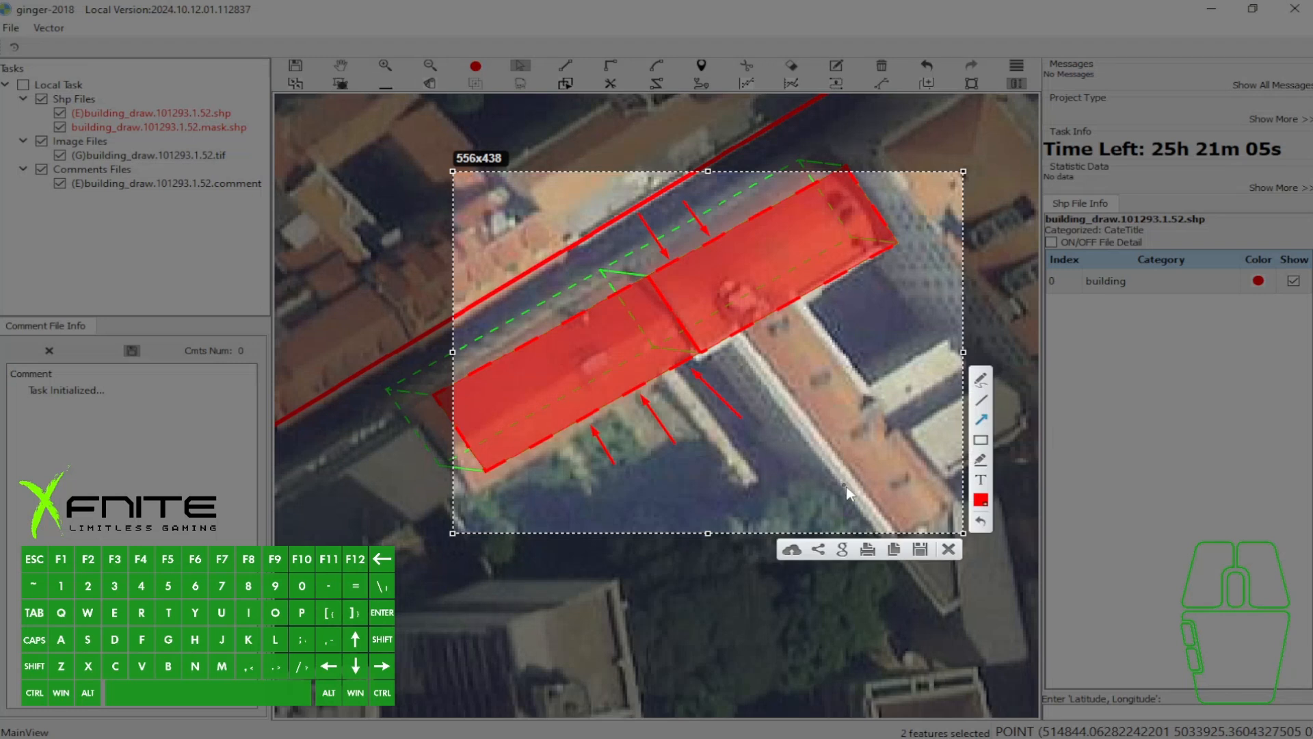
left_click(948, 549)
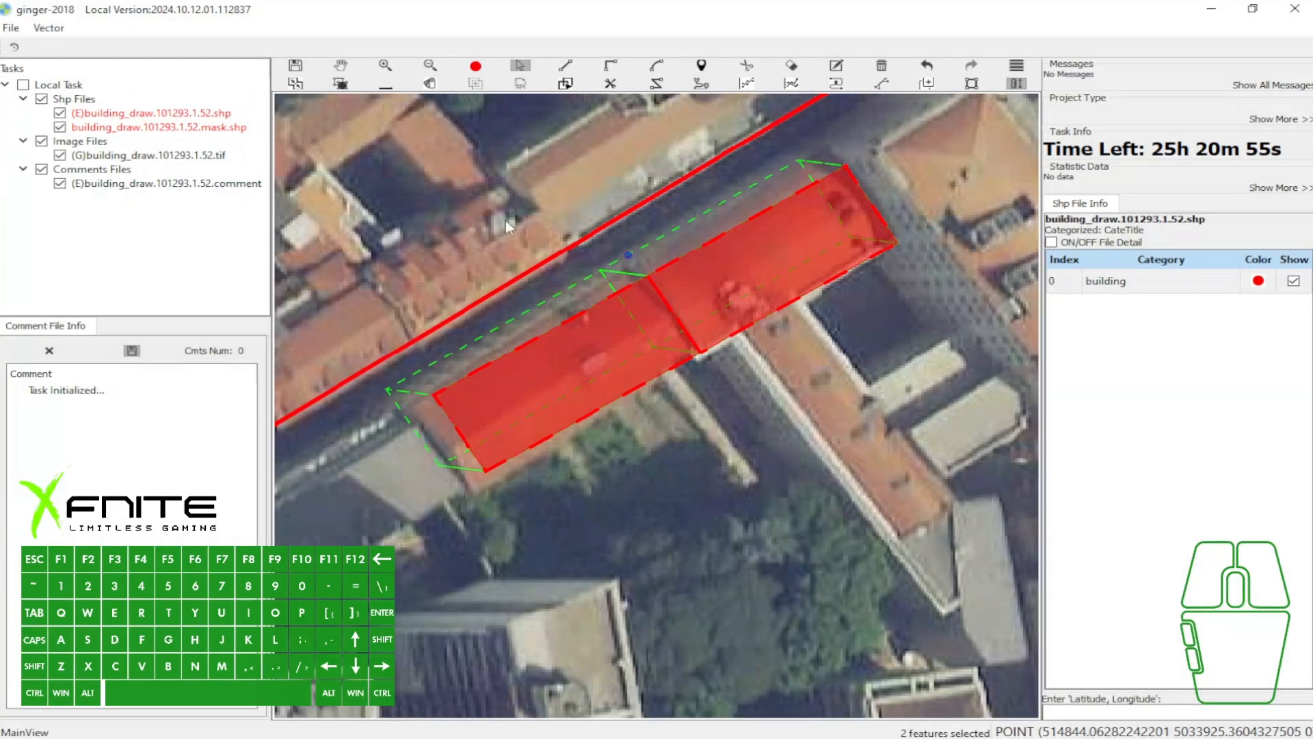
- Ungroup the two adjoining rectangles and select only the eastern one
left_click_drag(512, 218, 802, 411)
key("5")
key("a")
left_click(723, 270)
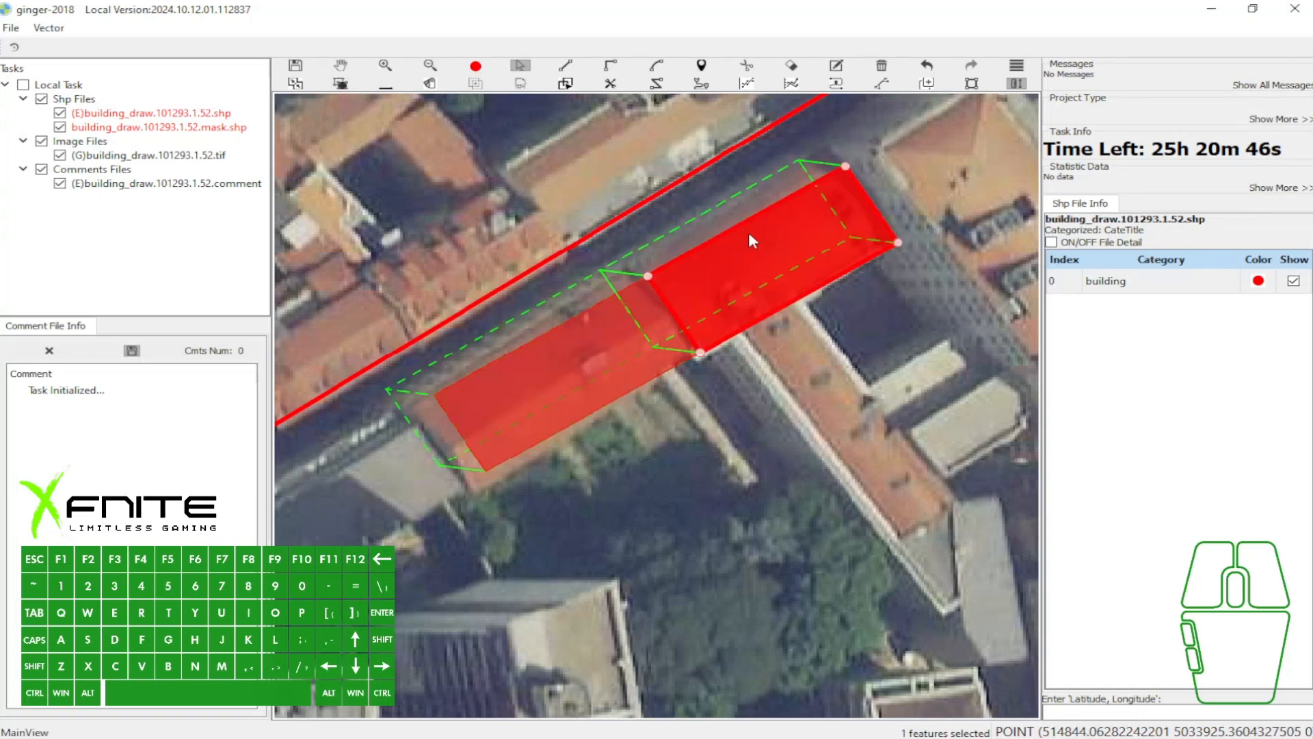
- Select both adjoining rectangles together and group them again
key("w")
key("a")
left_click_drag(526, 154, 827, 409)
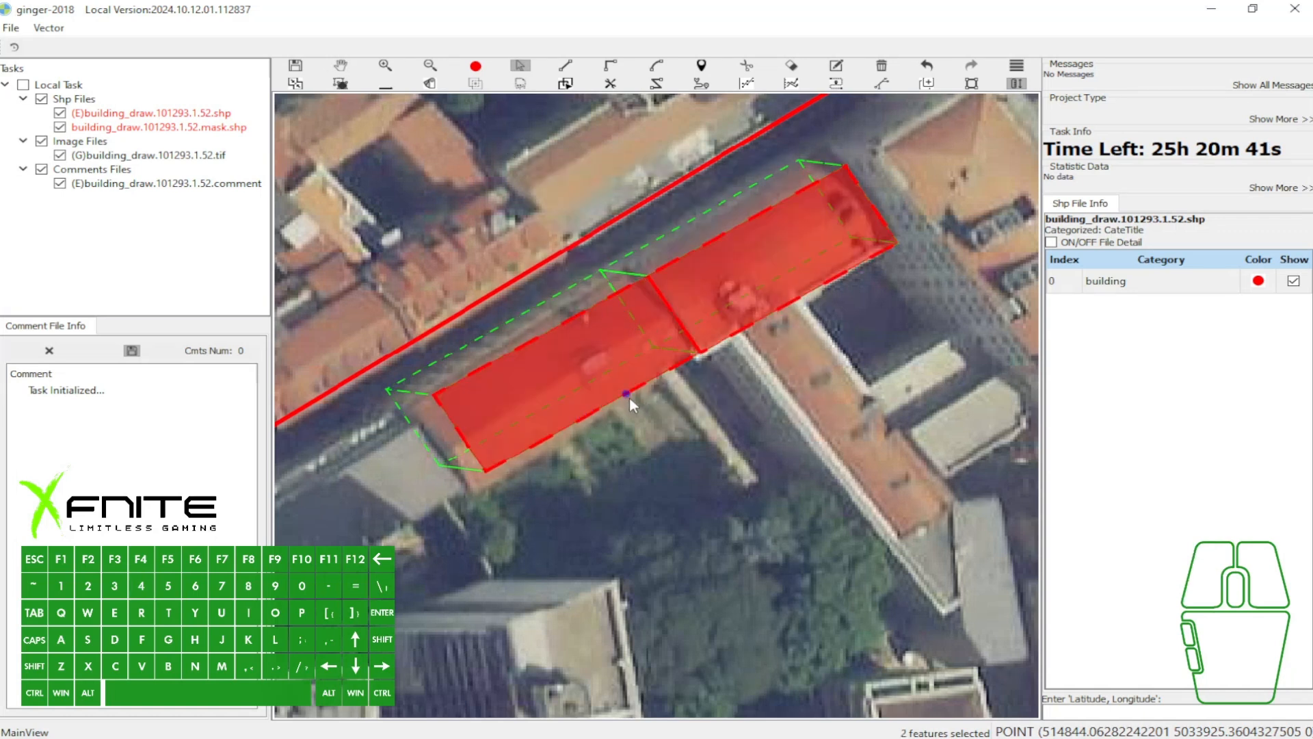
- Select both adjoining rectangles and delete them
key("a")
left_click_drag(559, 223, 778, 408)
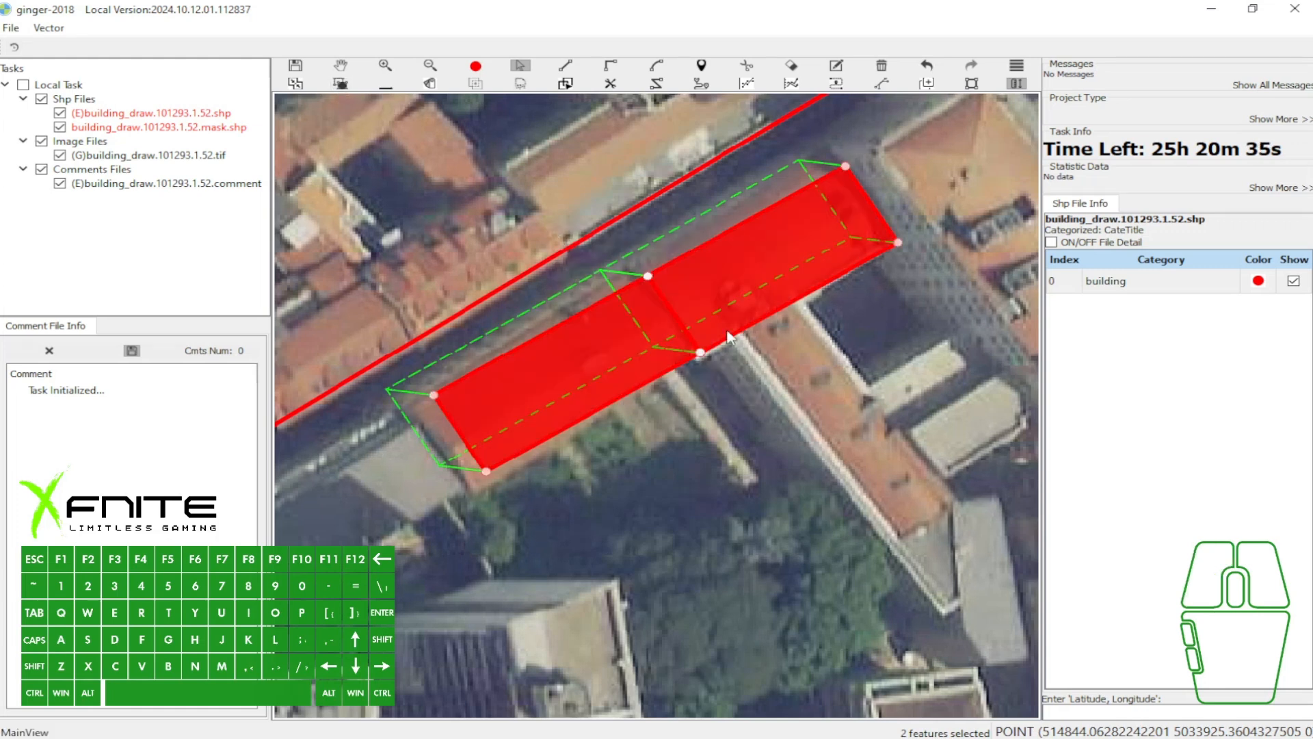
key("Delete")
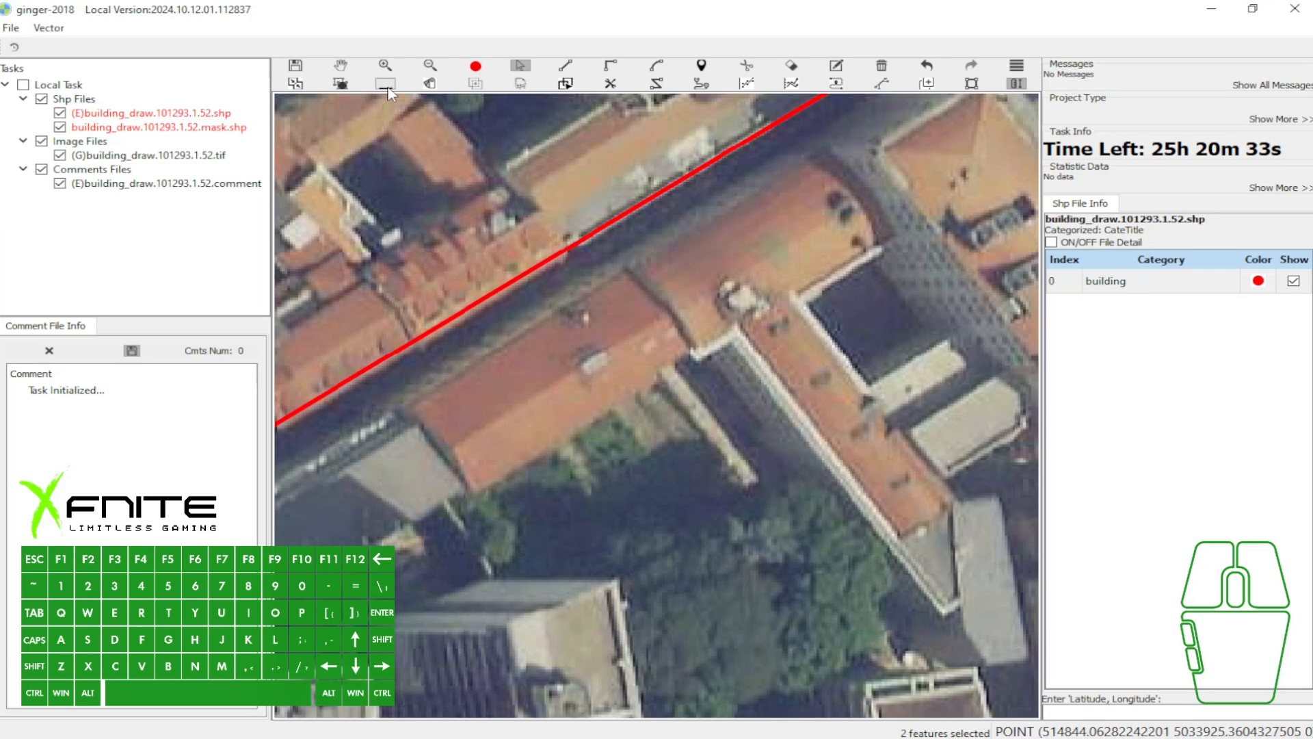
- Trace the roof outline of the eastern building, including its grey southern part, as a closed polygon with the line tool
key("w")
left_click_drag(818, 241, 593, 255)
key("e")
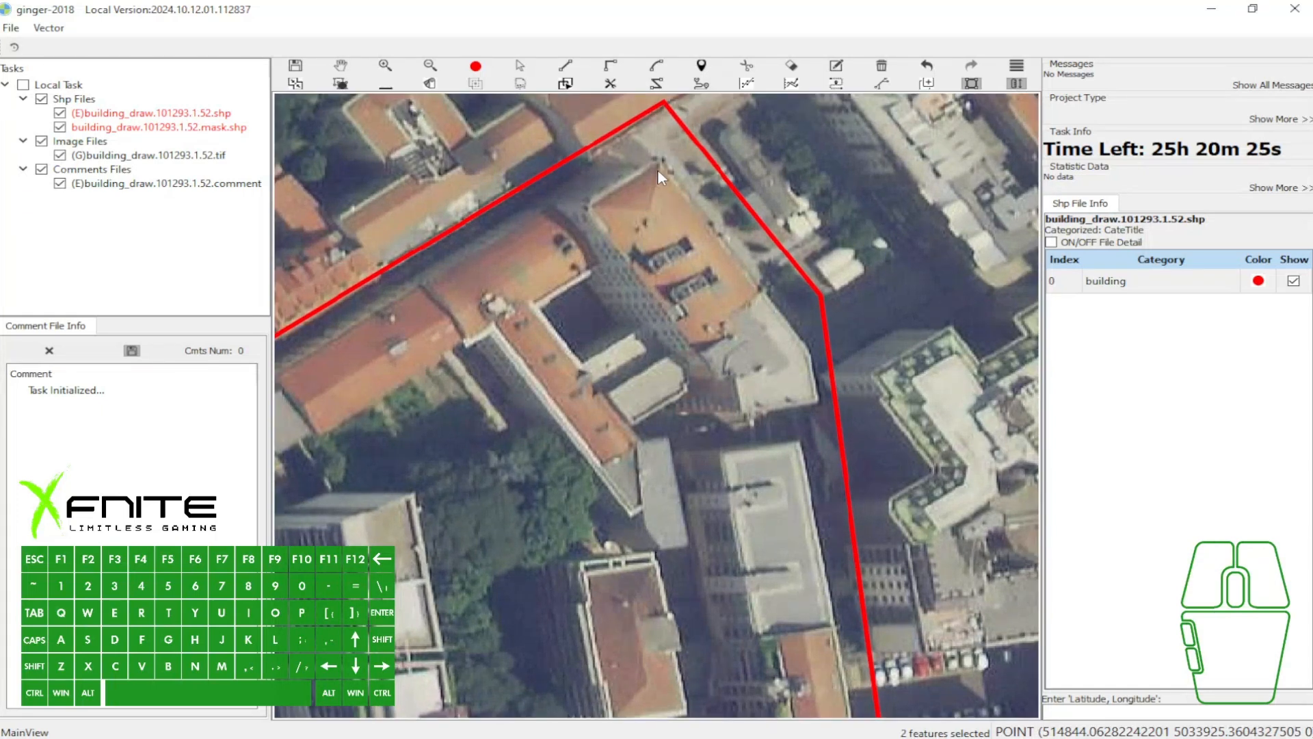
left_click(658, 167)
key("w")
key("e")
key("w")
left_click(665, 174)
left_click(811, 354)
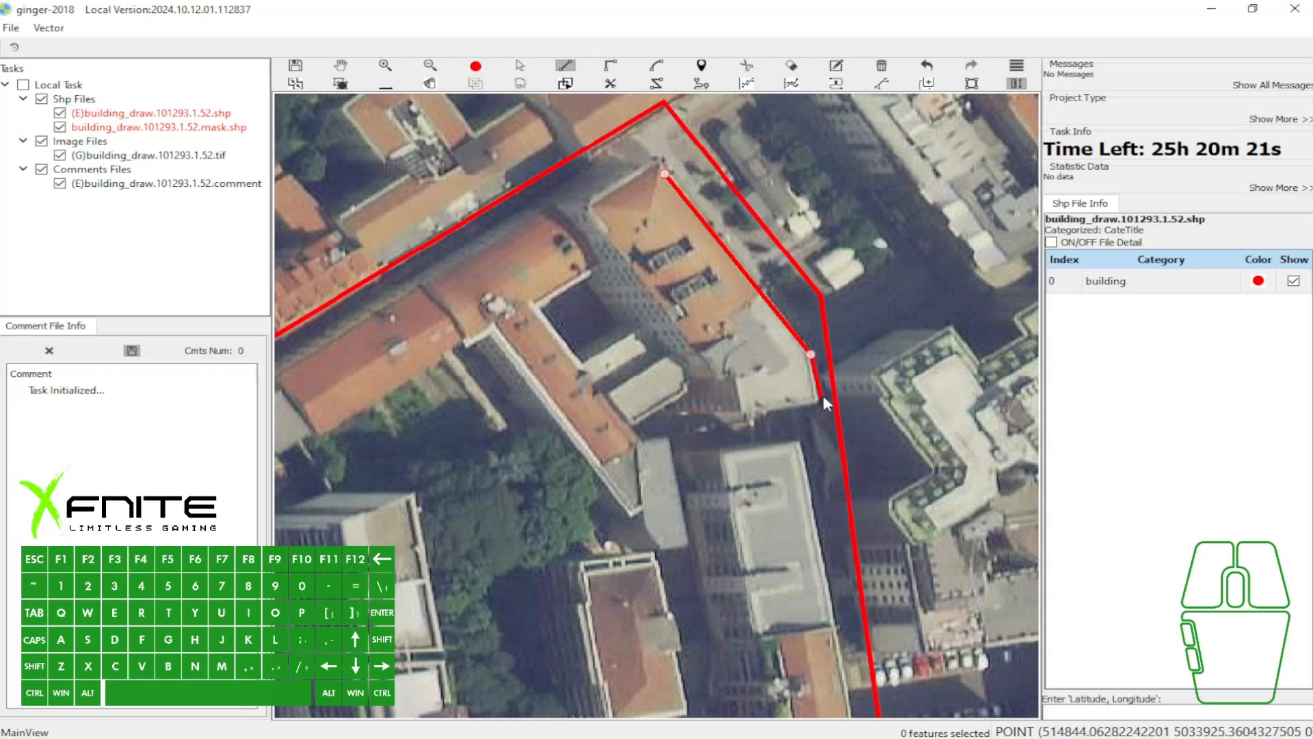
left_click(743, 414)
left_click(734, 379)
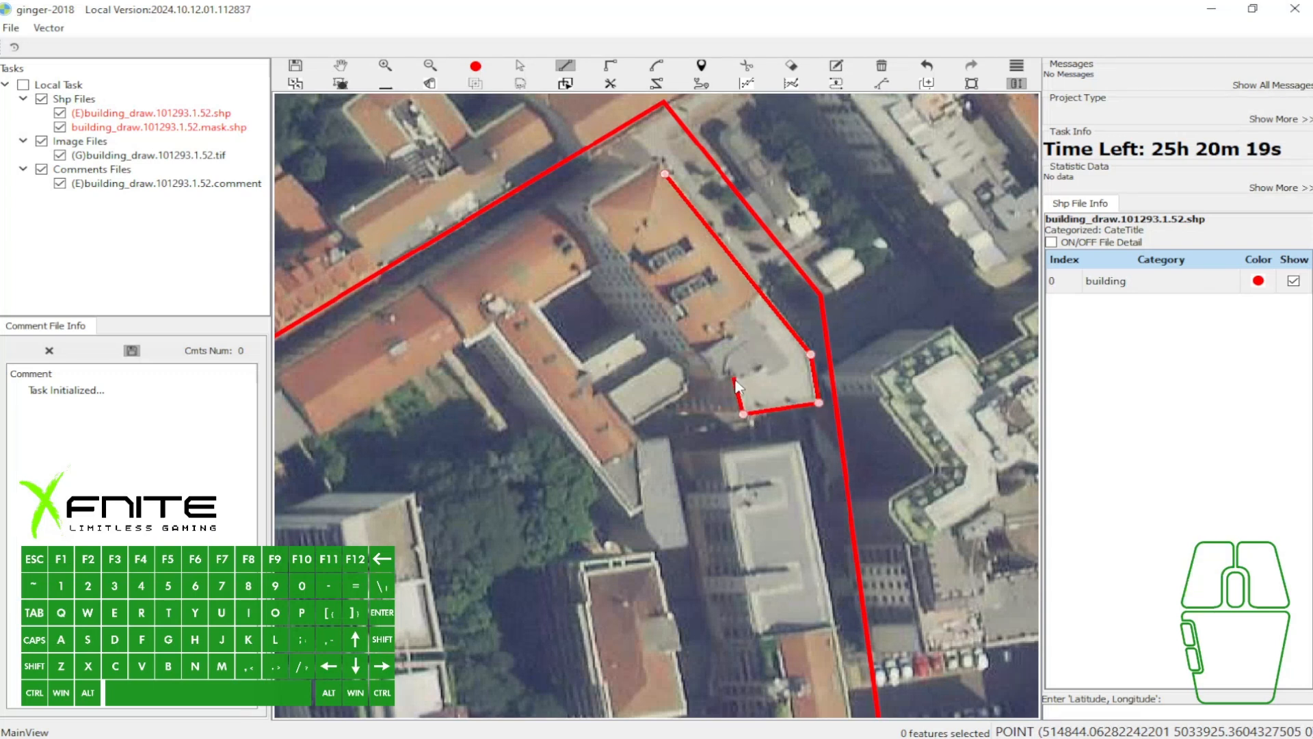
left_click(587, 212)
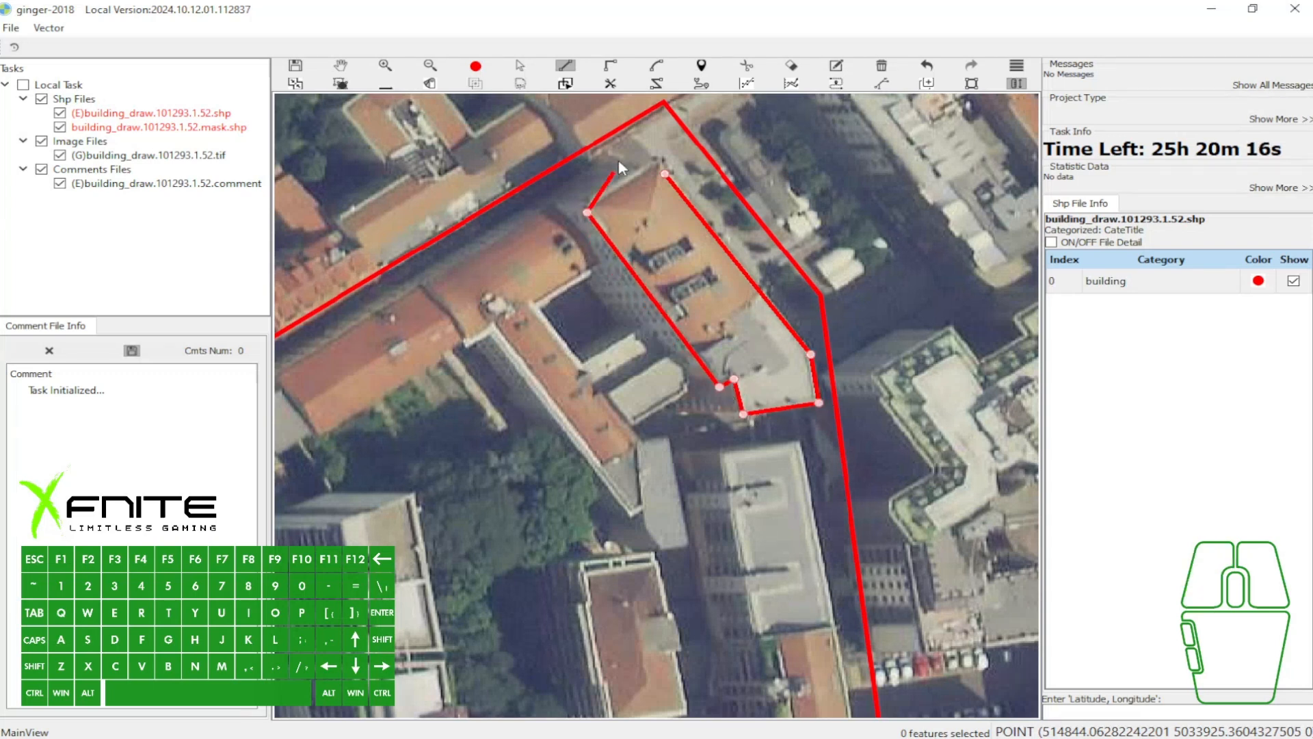
left_click(659, 163)
key("space")
- Select the traced polygon over the eastern building
scroll(667, 208, "up", 2)
key("a")
left_click(603, 206)
key("w")
left_click_drag(583, 199, 687, 236)
key("a")
left_click(732, 291)
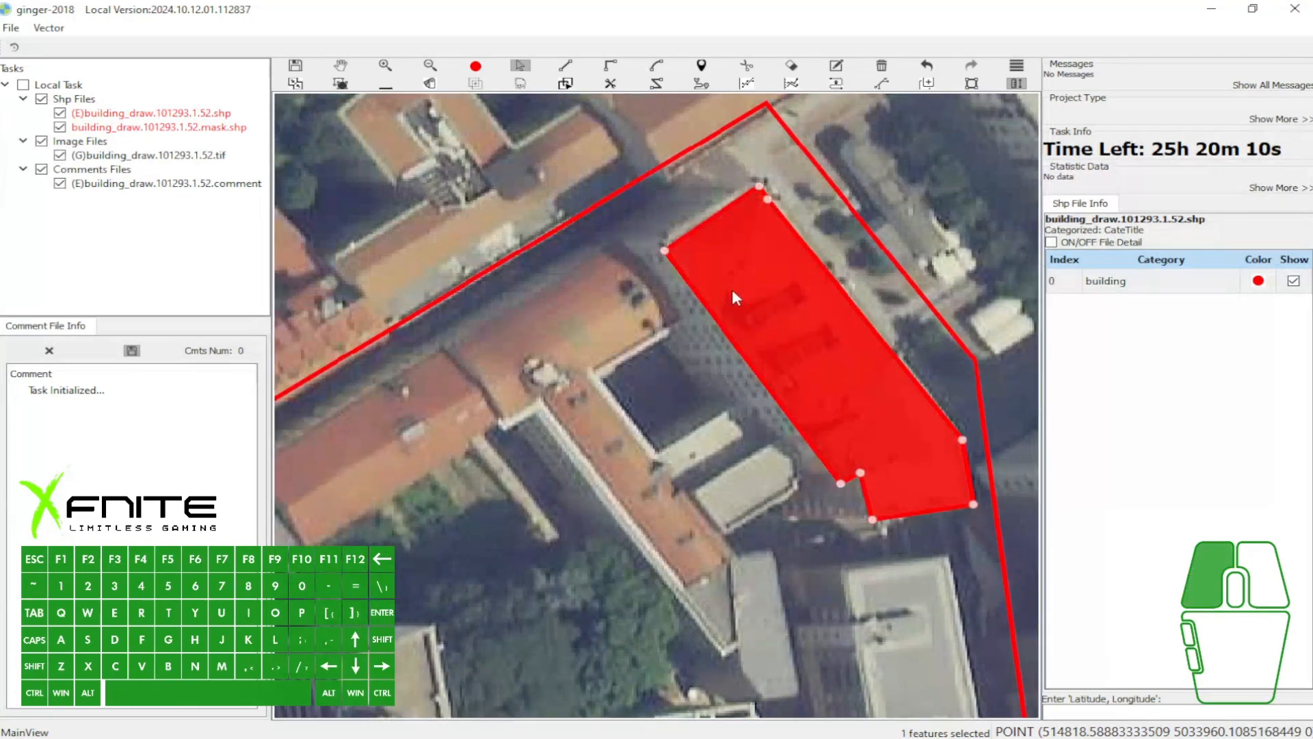
key("w")
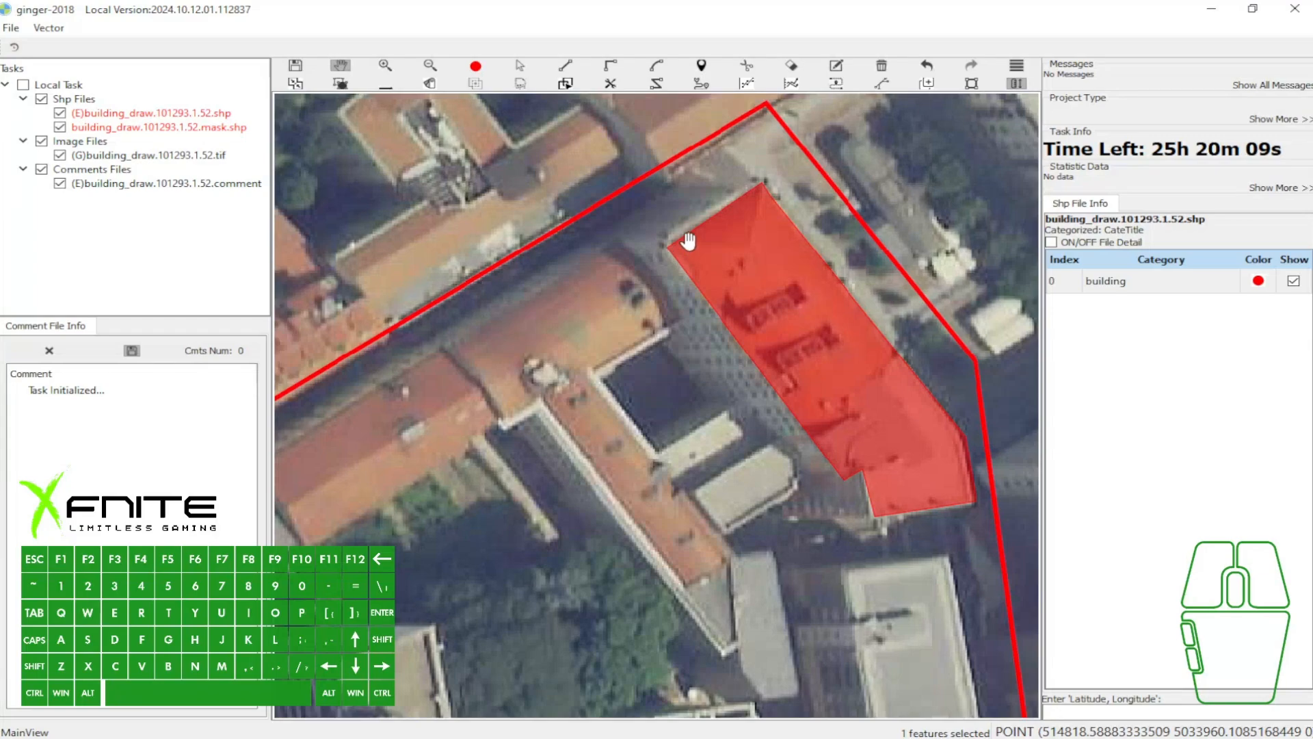
- Capture the area around the eastern building, add red marks beside its northwestern side, and discard the capture
key("Print")
left_click_drag(512, 135, 1050, 549)
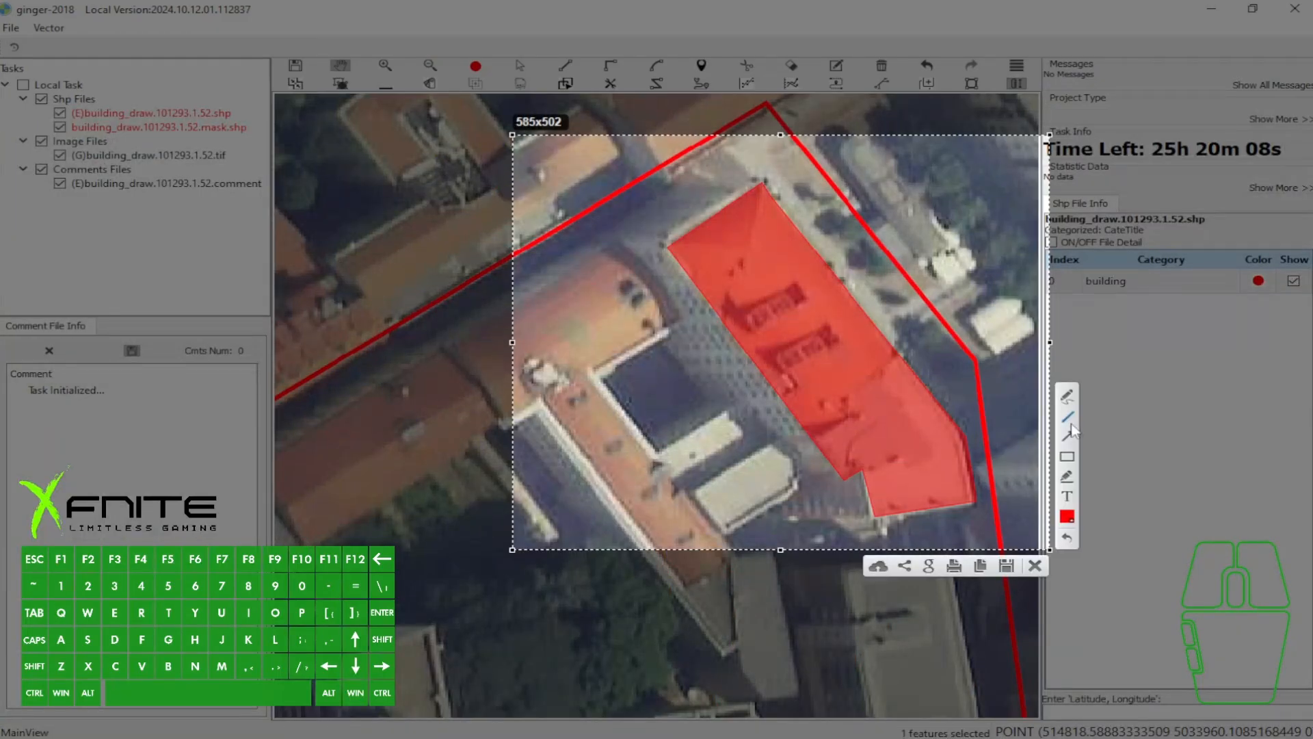
left_click_drag(756, 185, 651, 185)
left_click_drag(761, 147, 721, 170)
left_click(1035, 565)
key("a")
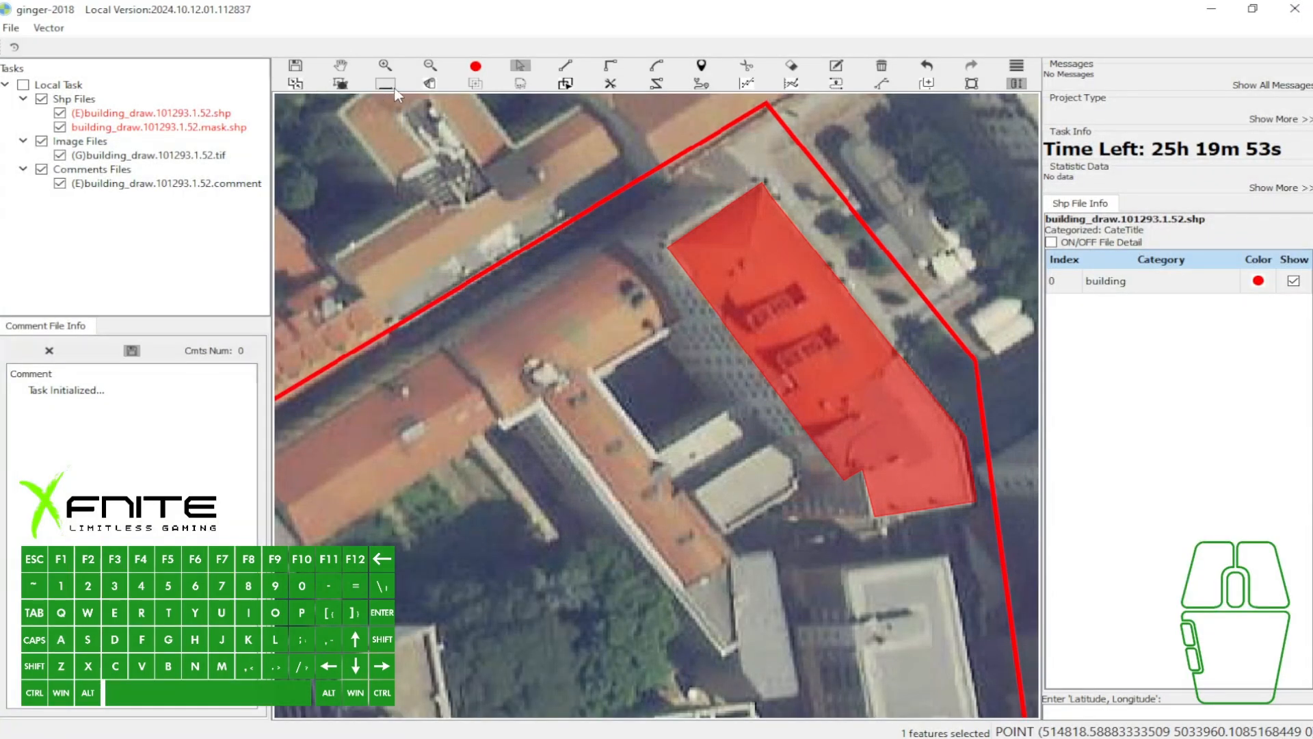
- Capture part of the toolbar, add a red arrow towards the building vector tool, and discard the capture
key("3")
key("Print")
left_click_drag(344, 52, 558, 190)
left_click_drag(389, 130, 387, 93)
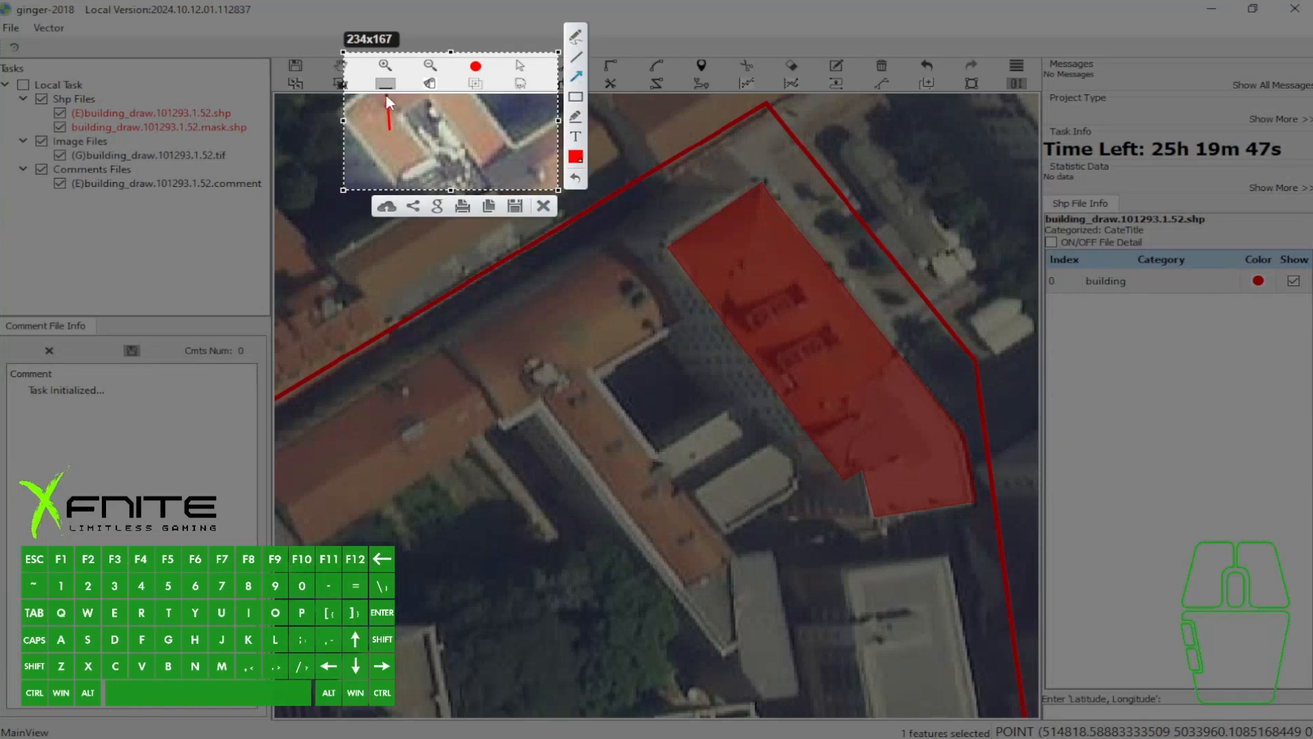
left_click(549, 214)
- Set the building vector from the northern roof corner of the traced building
key("e")
key("3")
scroll(752, 183, "up", 2)
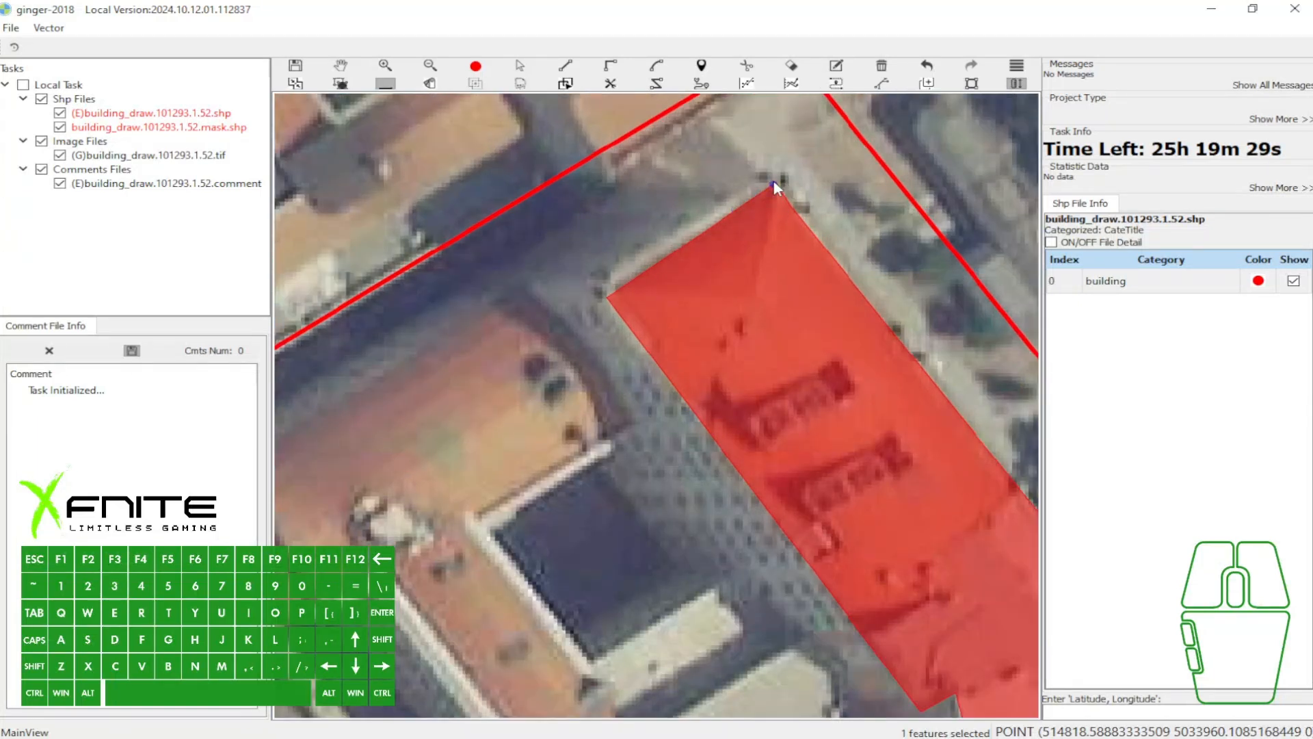
left_click(777, 184)
scroll(606, 190, "down", 2)
key("space")
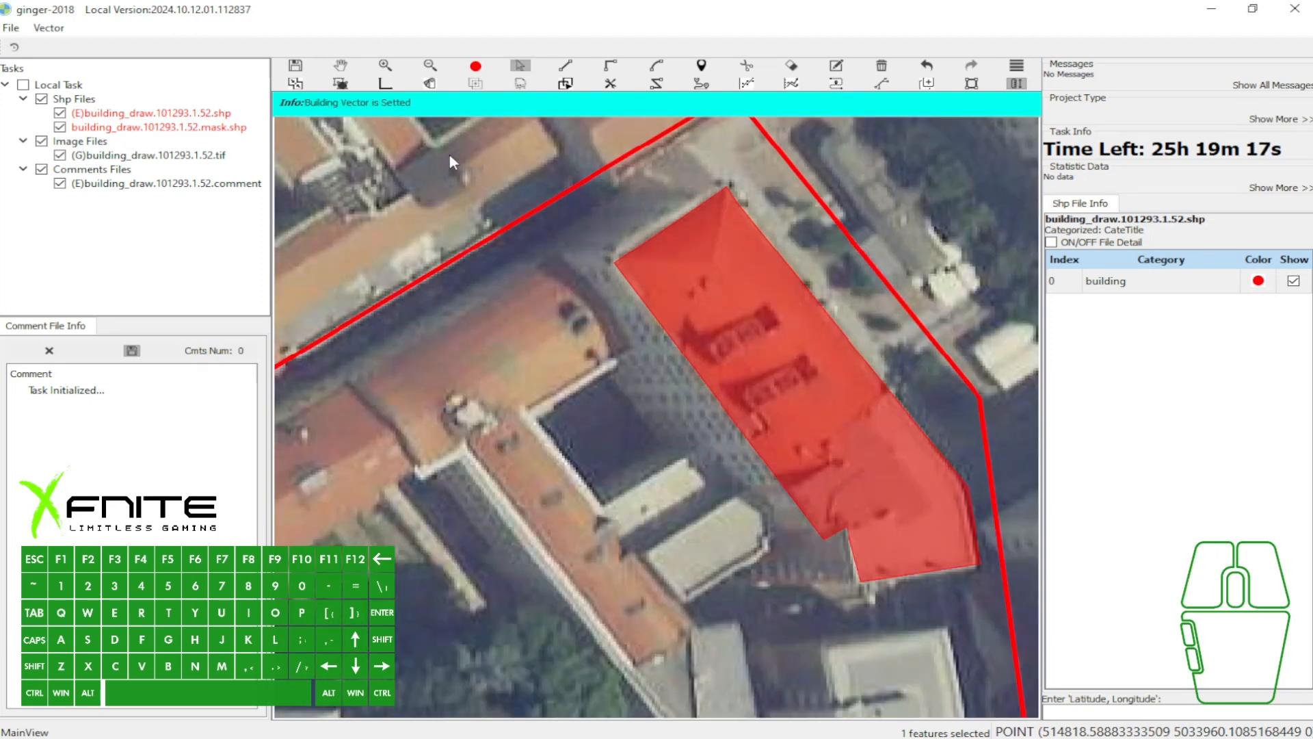
- Capture the toolbar and message bar, add red arrows towards the message and the building vector tool, and discard the capture
key("Print")
left_click_drag(238, 34, 870, 301)
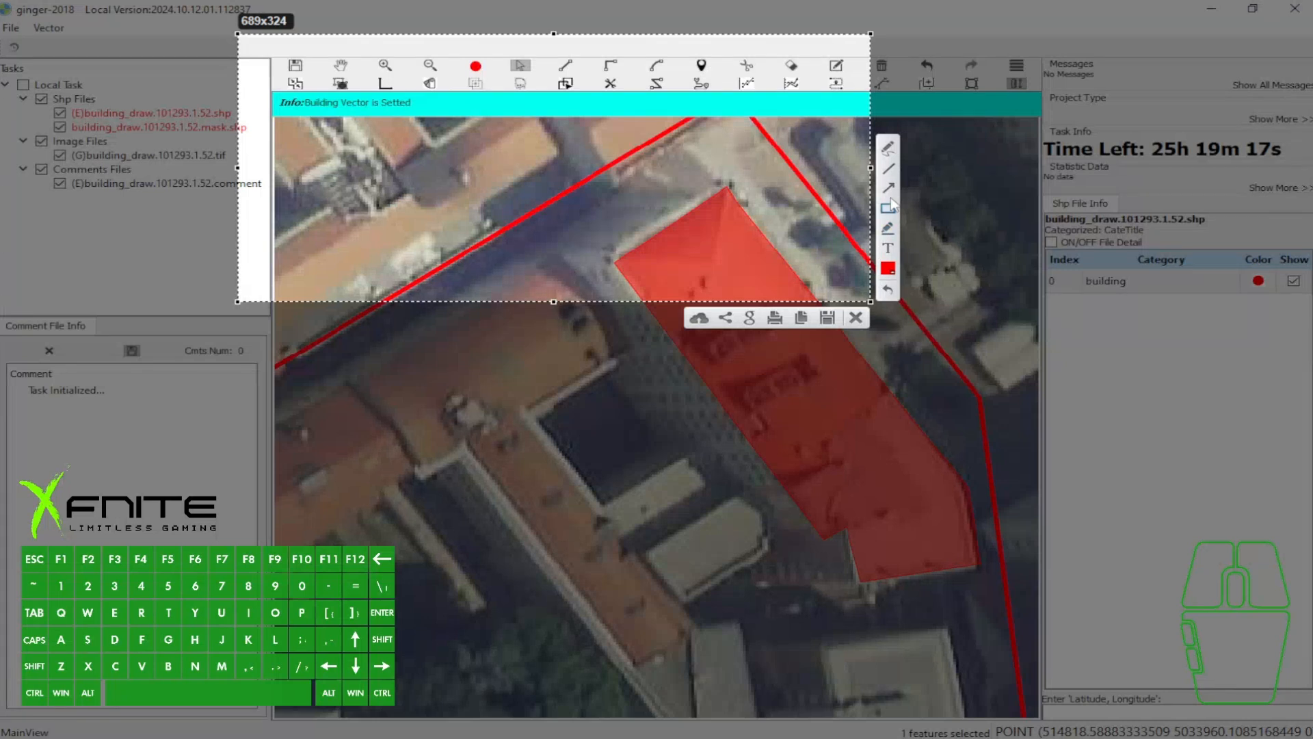
left_click_drag(369, 209, 347, 122)
left_click_drag(414, 65, 390, 82)
left_click(856, 317)
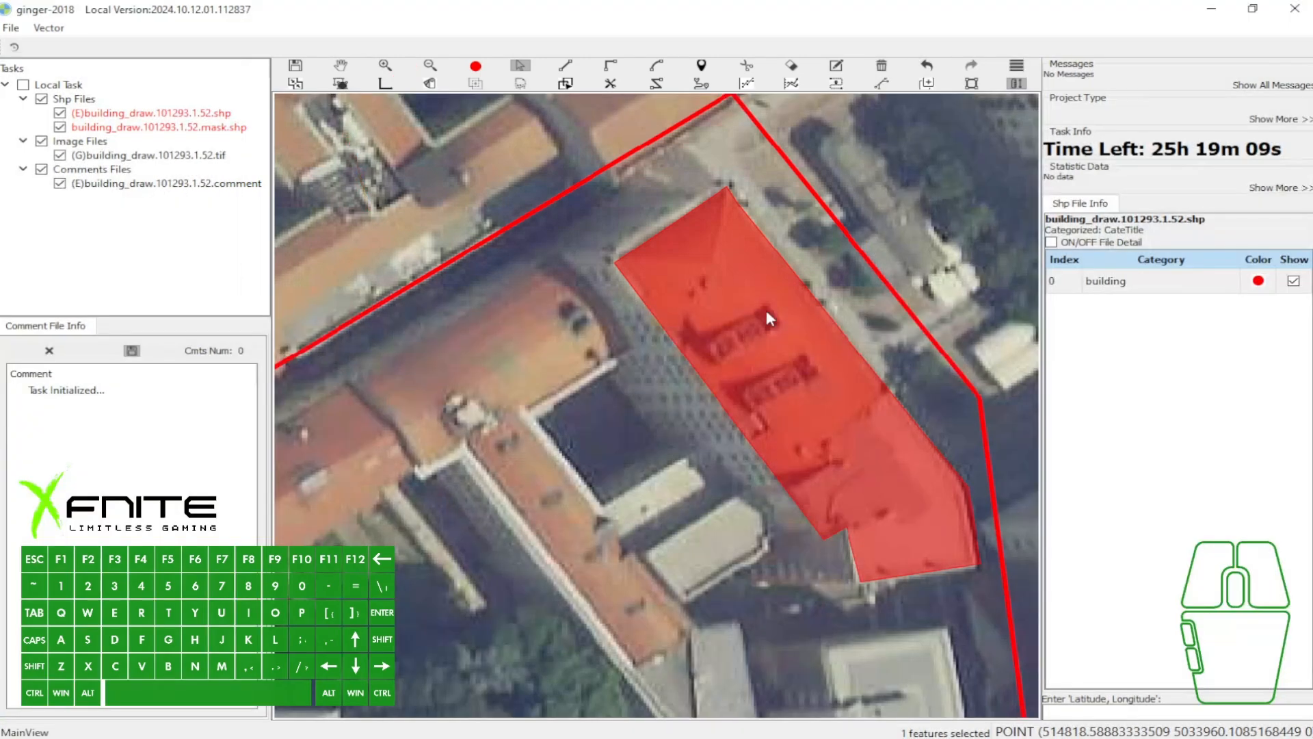
- Select the eastern building's polygon and offset its dashed base outline westward along the building vector
scroll(779, 305, "down", 1)
scroll(743, 313, "up", 1)
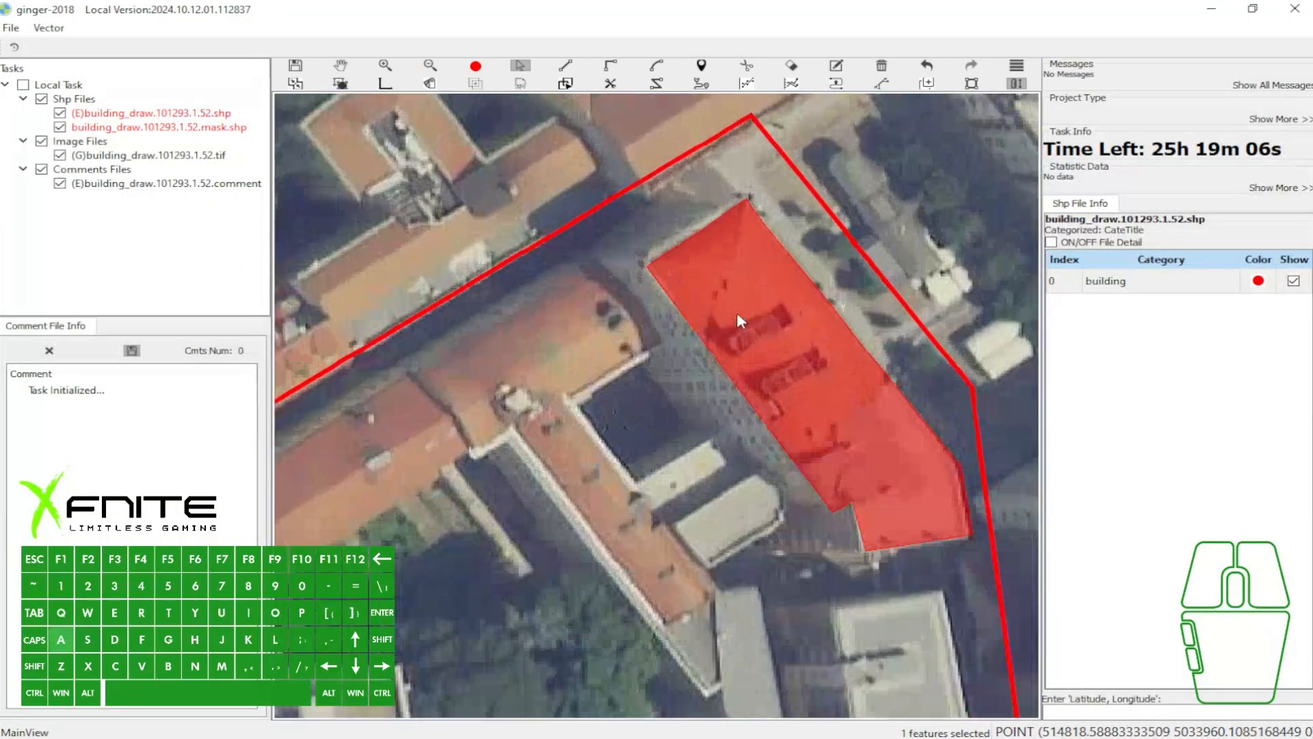
left_click(744, 307)
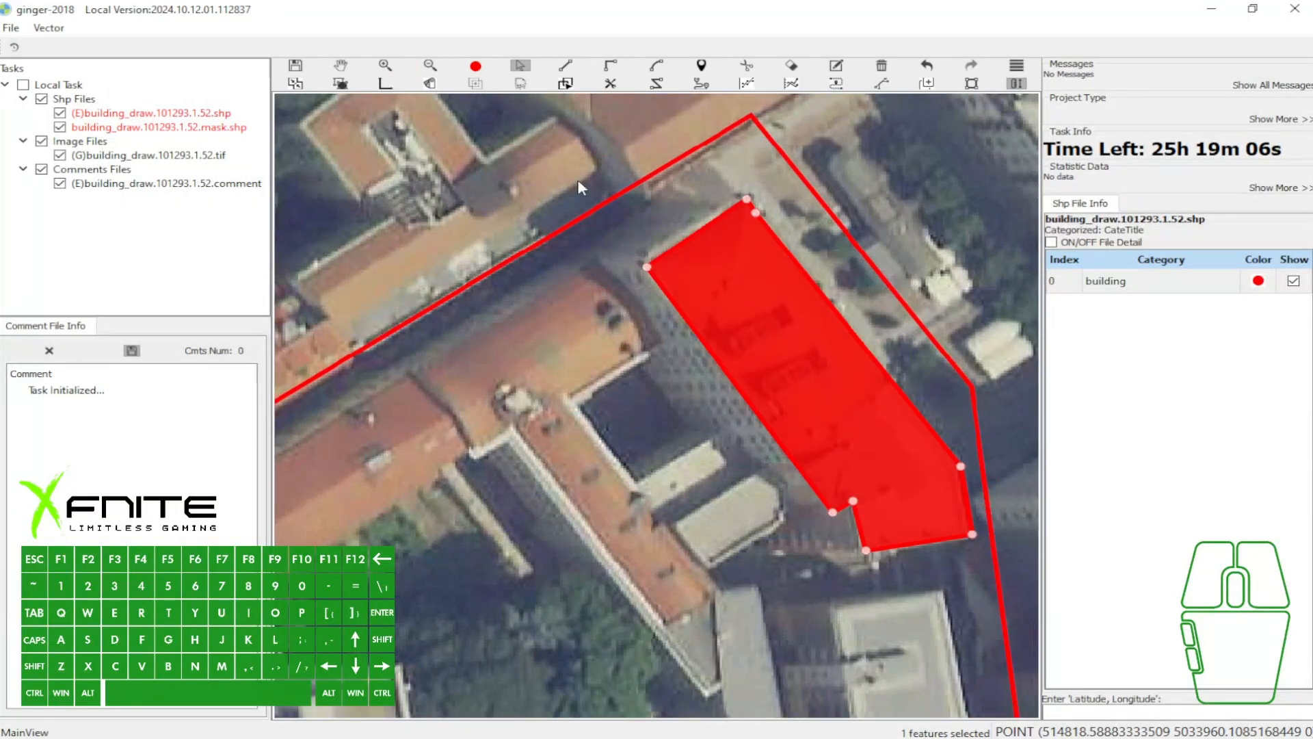
left_click(809, 343)
left_click_drag(790, 337, 704, 315)
- Capture the area around the offset building, add two red arrows towards the dashed green outline, and discard the capture
left_click_drag(448, 159, 1026, 516)
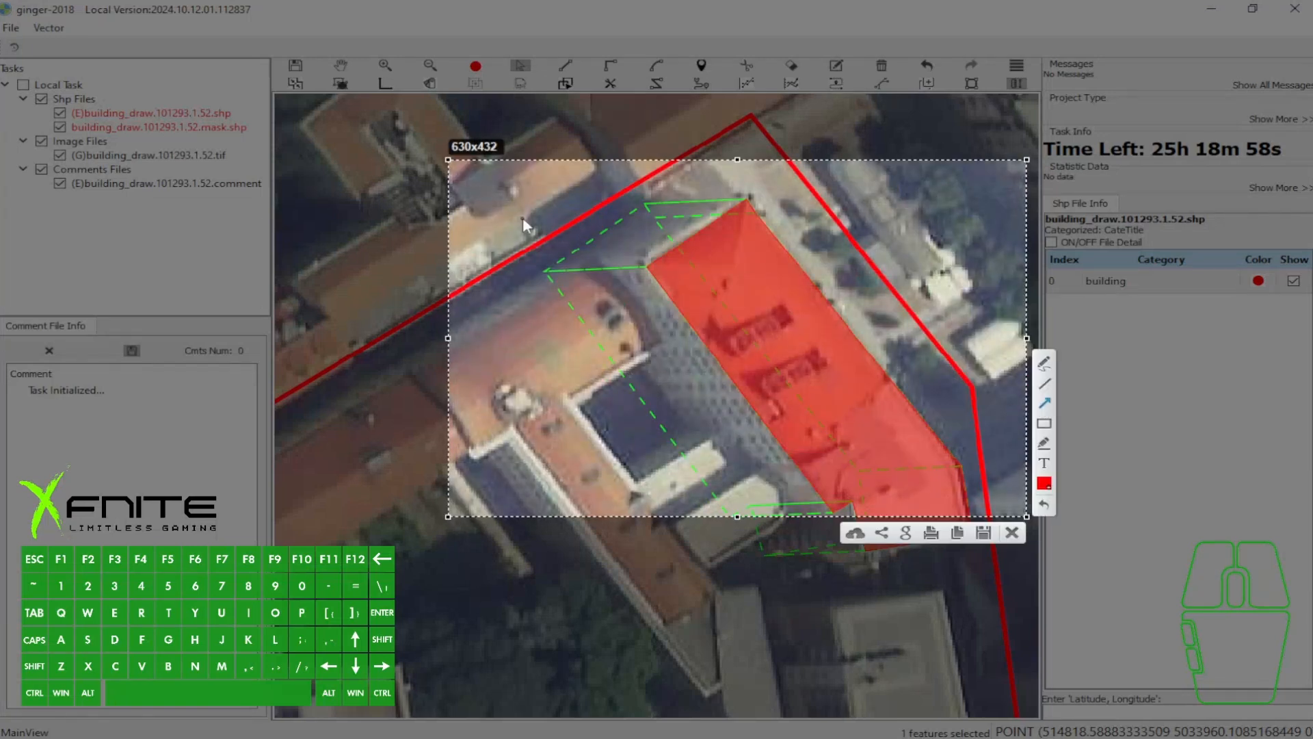
left_click_drag(500, 254, 541, 266)
left_click_drag(750, 163, 698, 195)
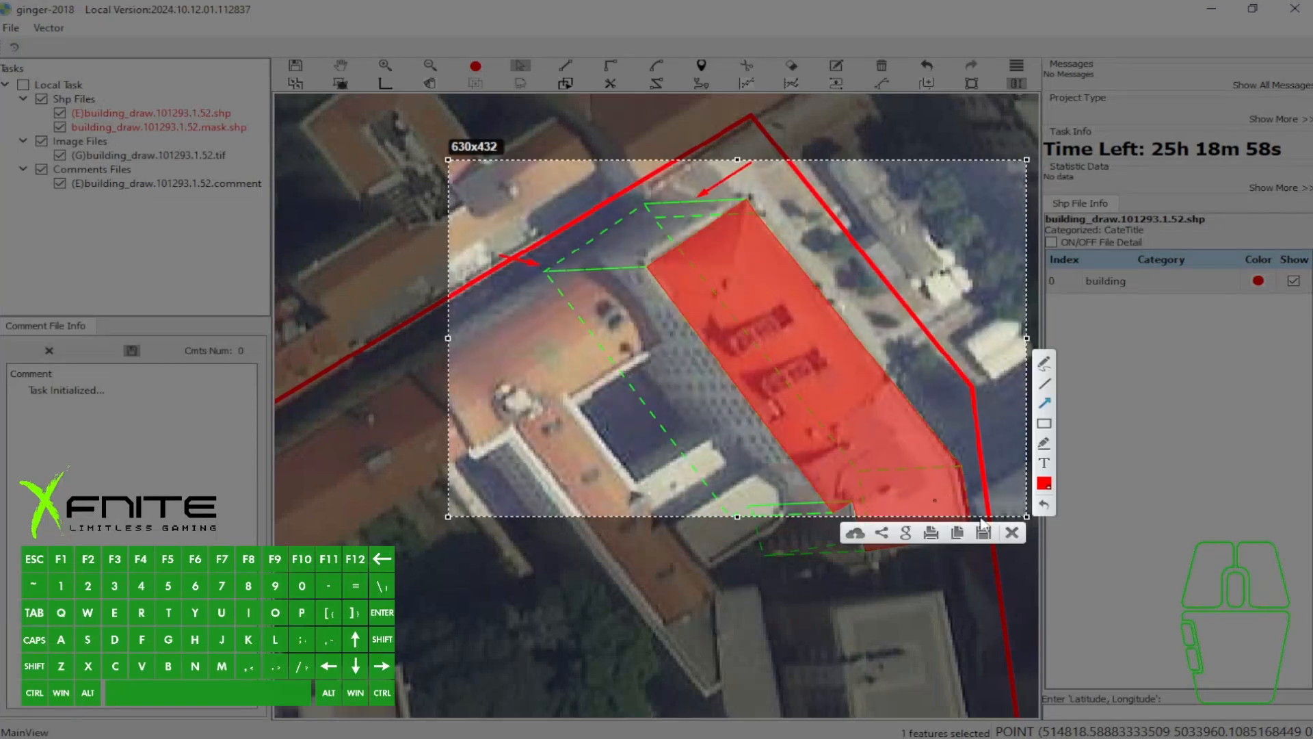
left_click(1012, 533)
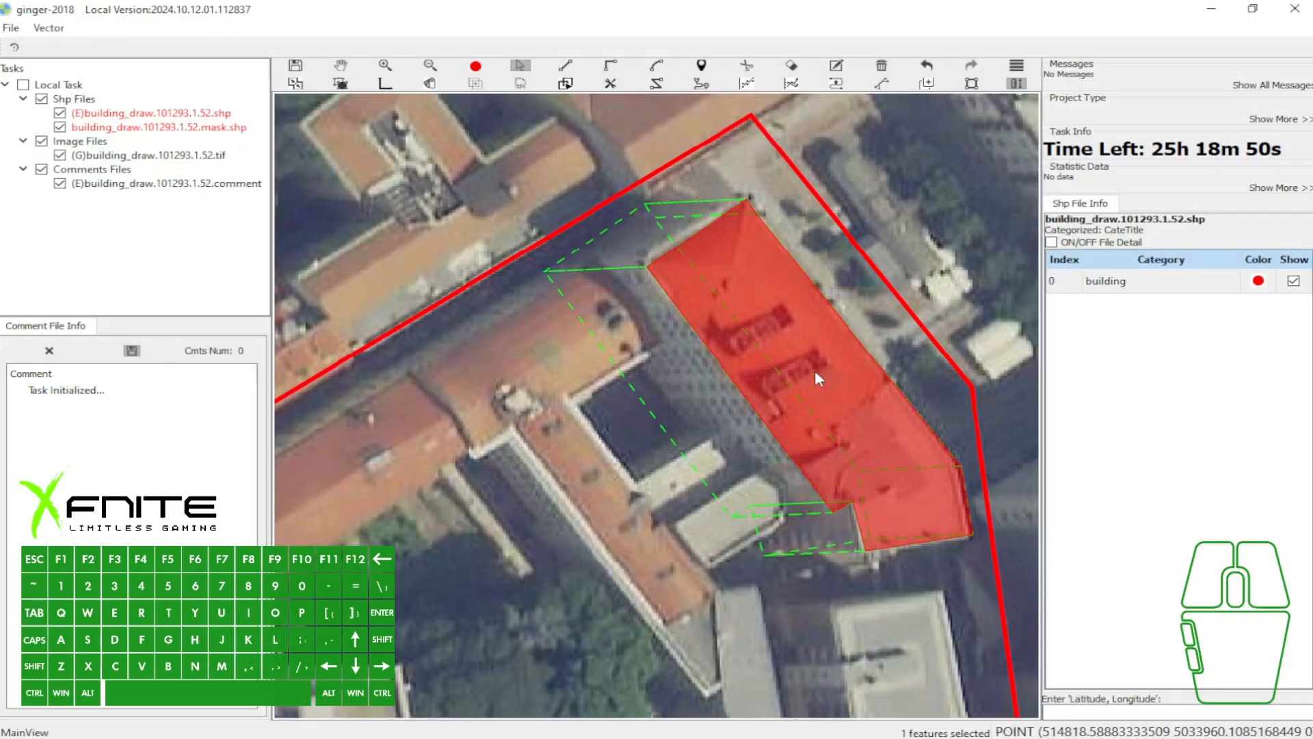
- Select the eastern building's polygon and try offsetting its dashed base outline in other directions while the building vector is set
left_click(742, 328)
left_click_drag(740, 314, 662, 217)
left_click_drag(798, 236, 629, 150)
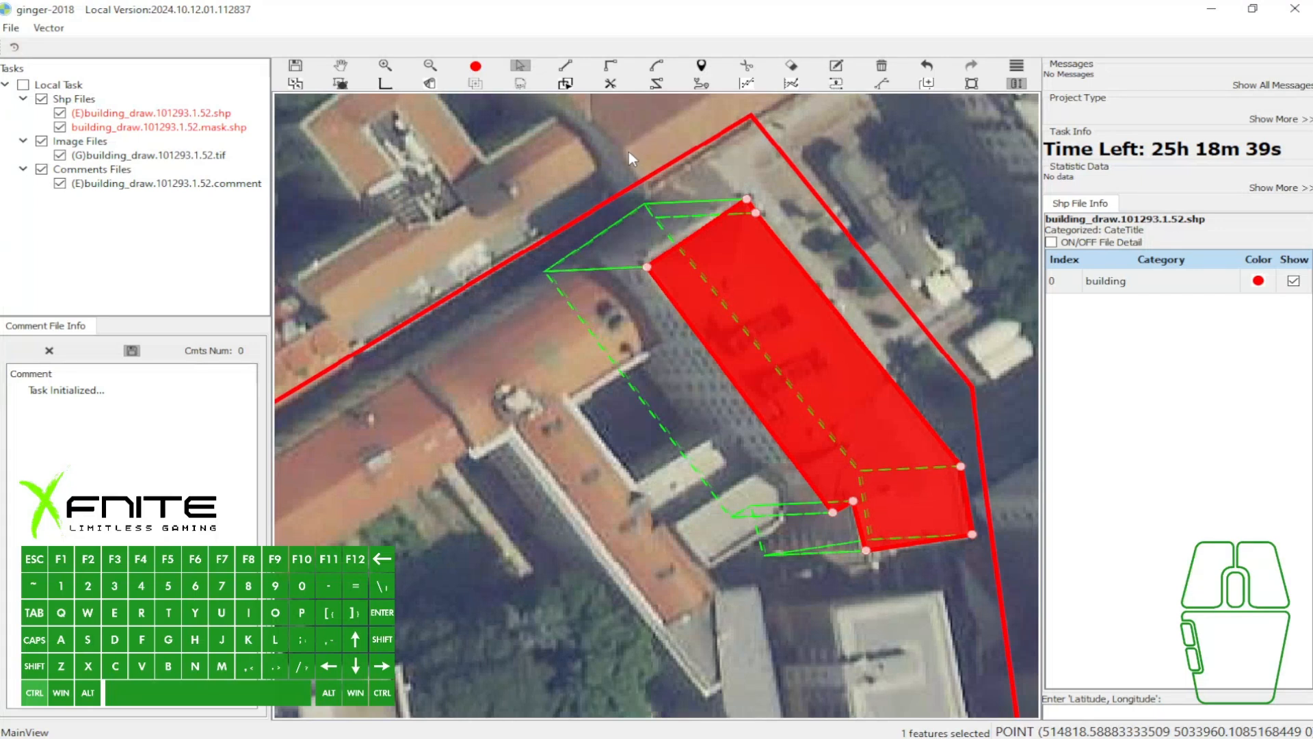
- Draw a small rectangle over the roof junction of the western building, select it, and reset the building vector
key("e")
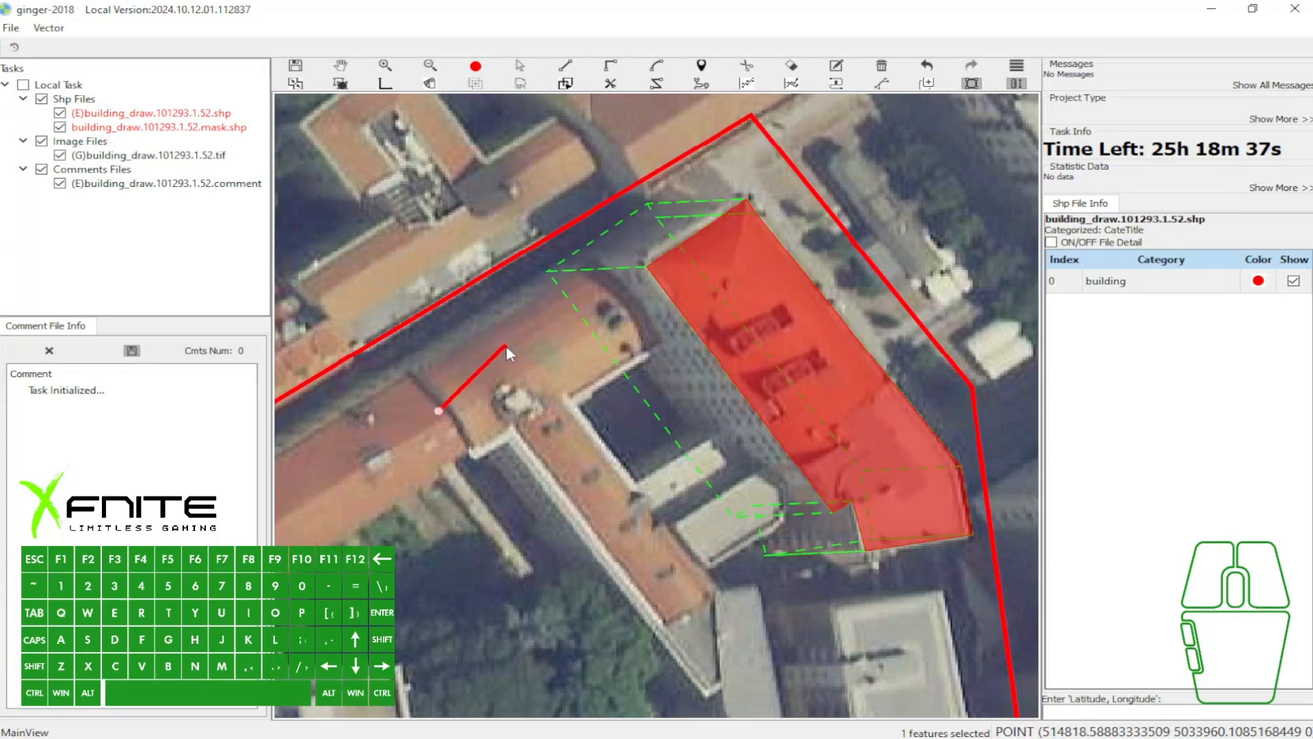
left_click(520, 352)
left_click(559, 423)
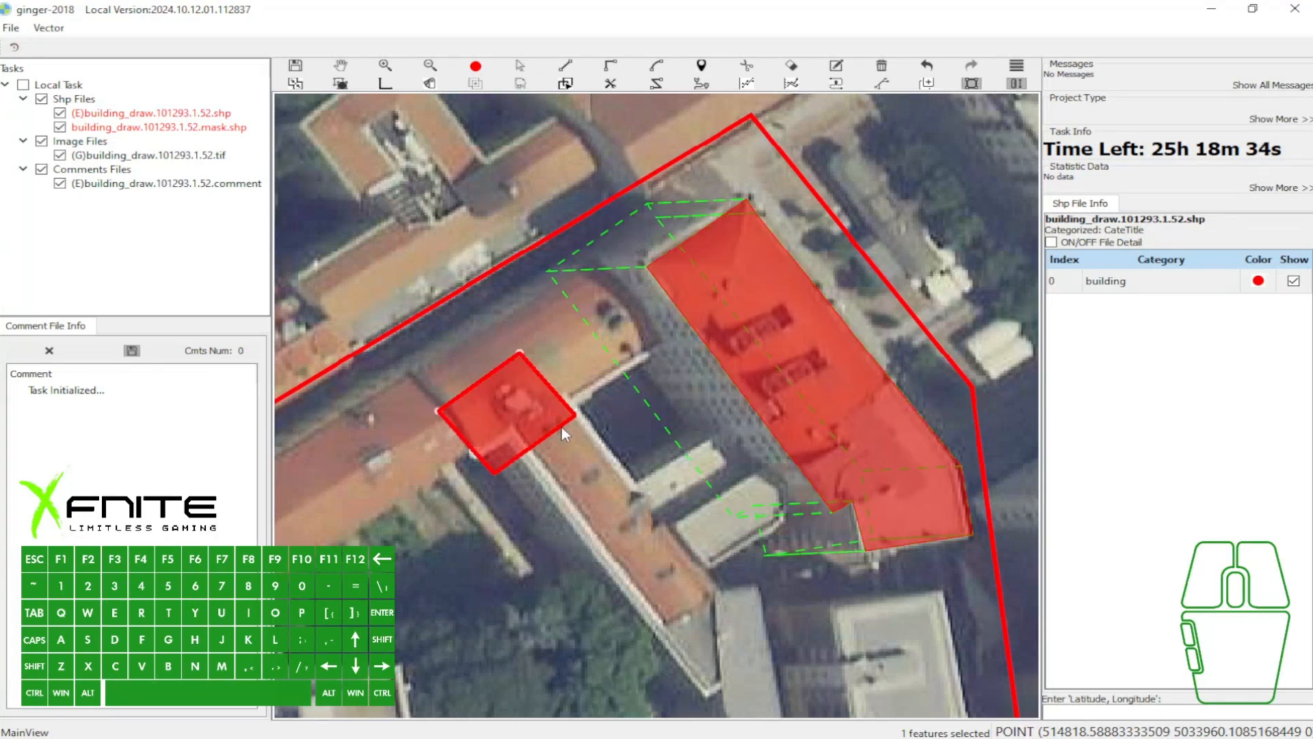
left_click(561, 428)
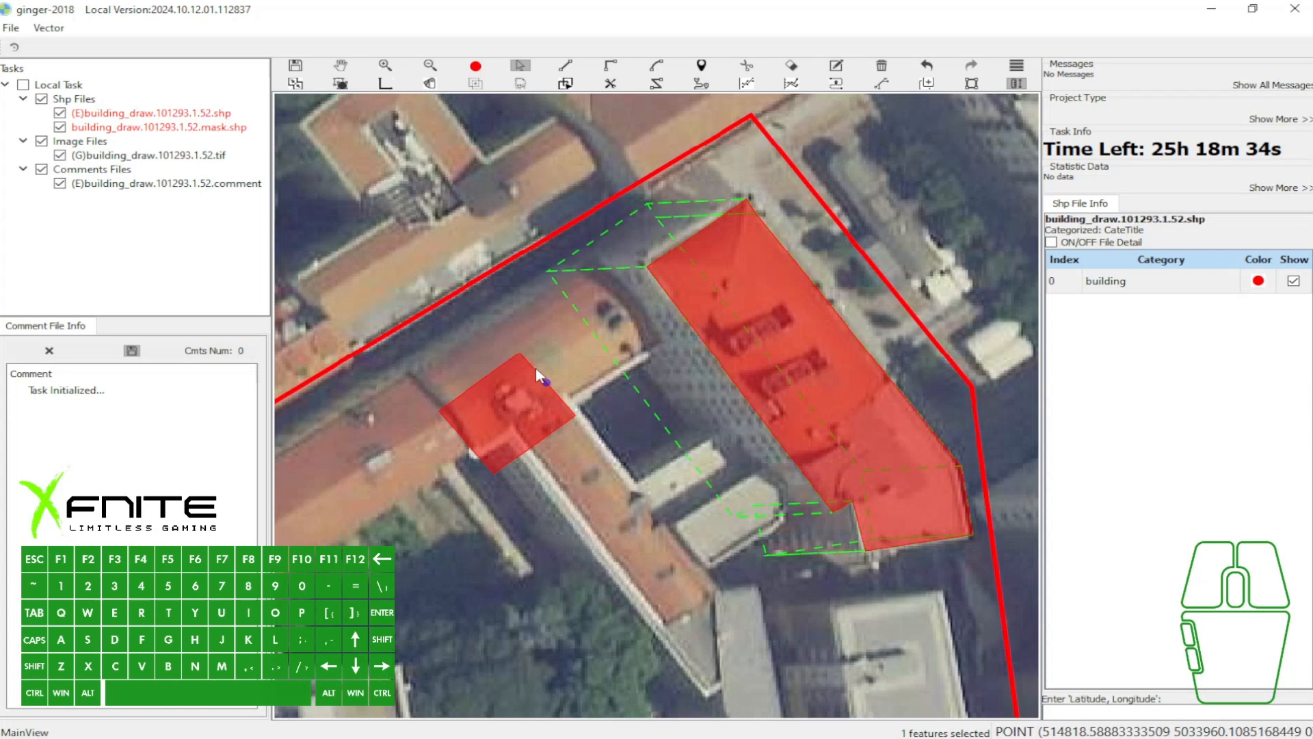
left_click(499, 403)
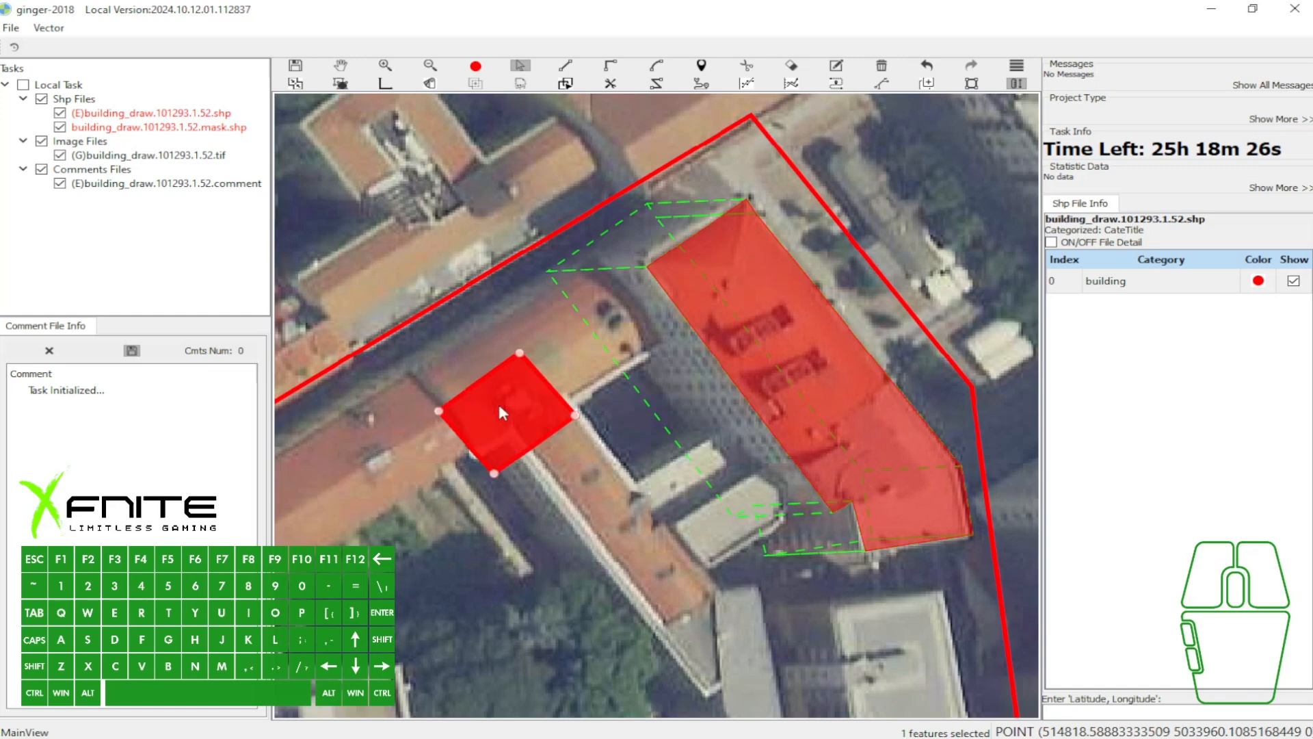
key("Escape")
- Capture the toolbar and map area, add red arrows towards the message, the building vector tool and the small rectangle, and discard the capture
key("Print")
left_click_drag(281, 27, 789, 587)
left_click_drag(371, 183, 372, 111)
left_click_drag(410, 62, 398, 78)
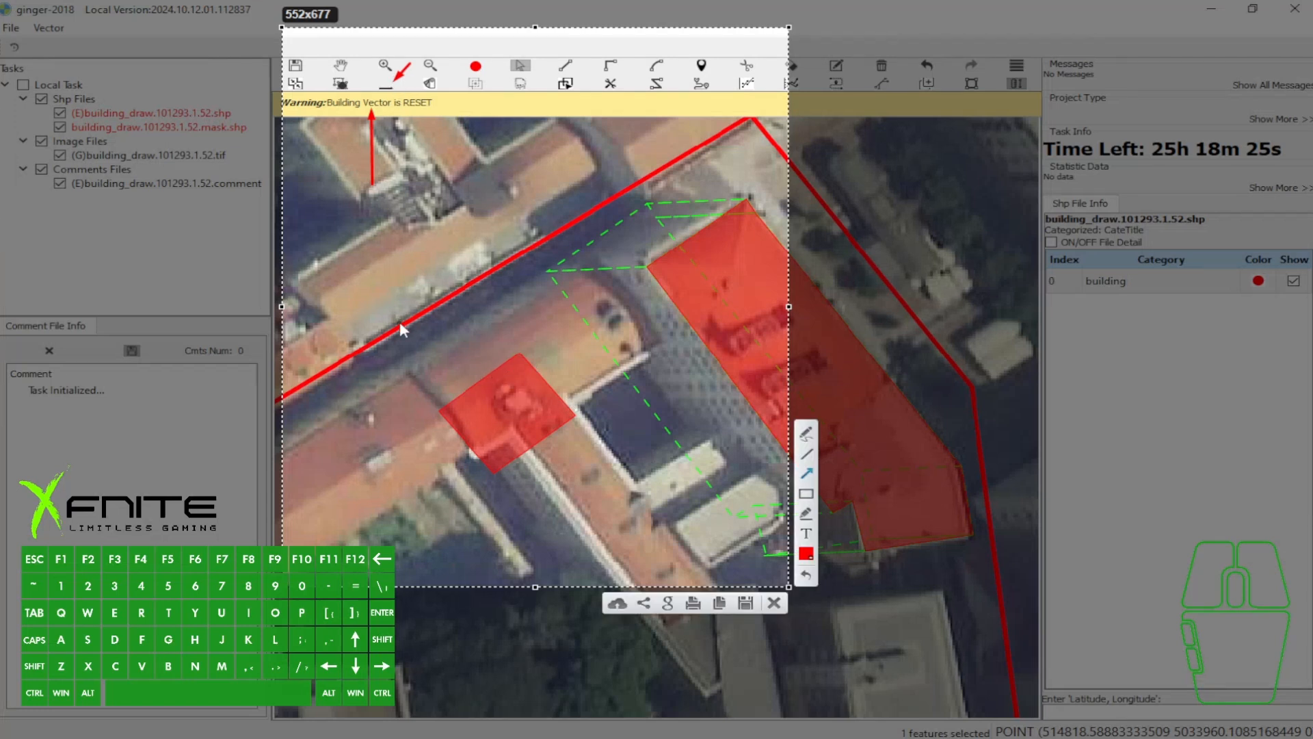
left_click_drag(406, 350, 459, 388)
left_click(774, 603)
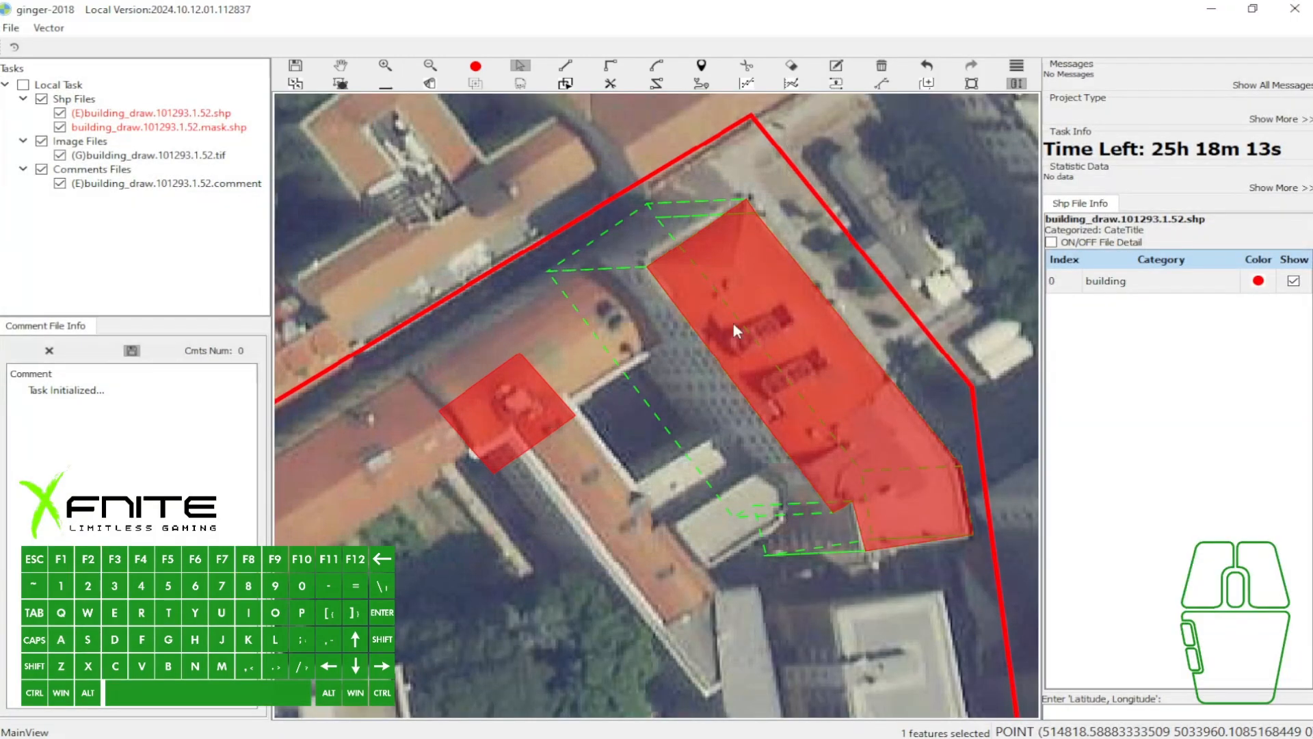
- Delete the small rectangle from the western building's roof
key("3")
key("w")
key("a")
key("a")
left_click(493, 429)
key("Delete")
key("a")
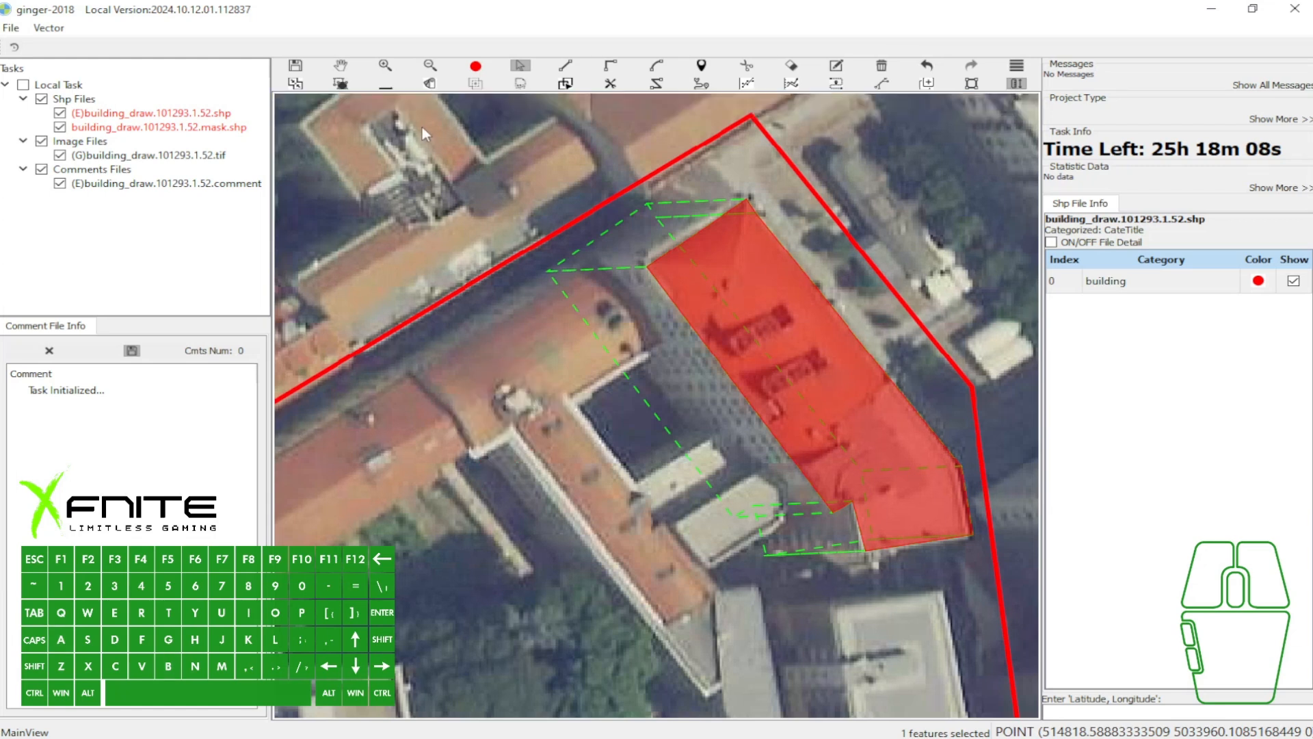
- Select the eastern building's polygon and offset its dashed base outline freely southwest, northeast and finally west
left_click(736, 279)
left_click_drag(775, 302, 546, 416)
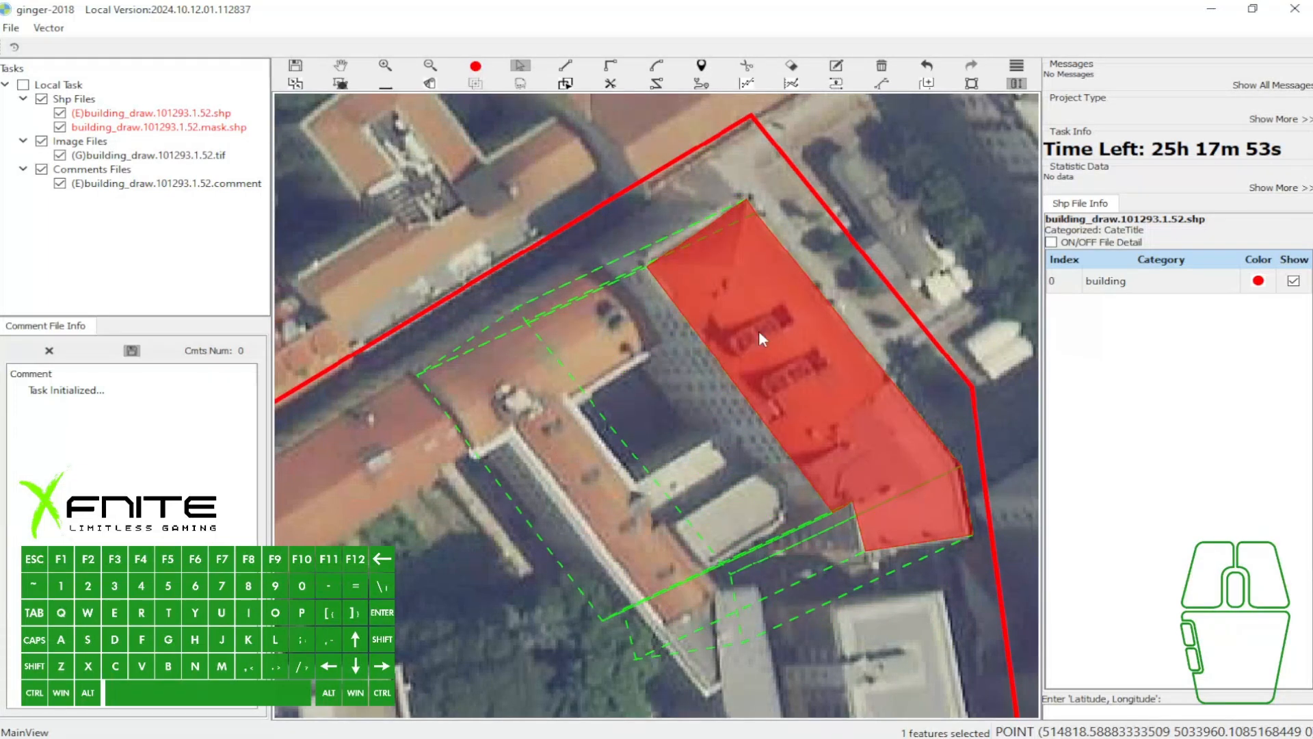
left_click_drag(724, 327, 807, 231)
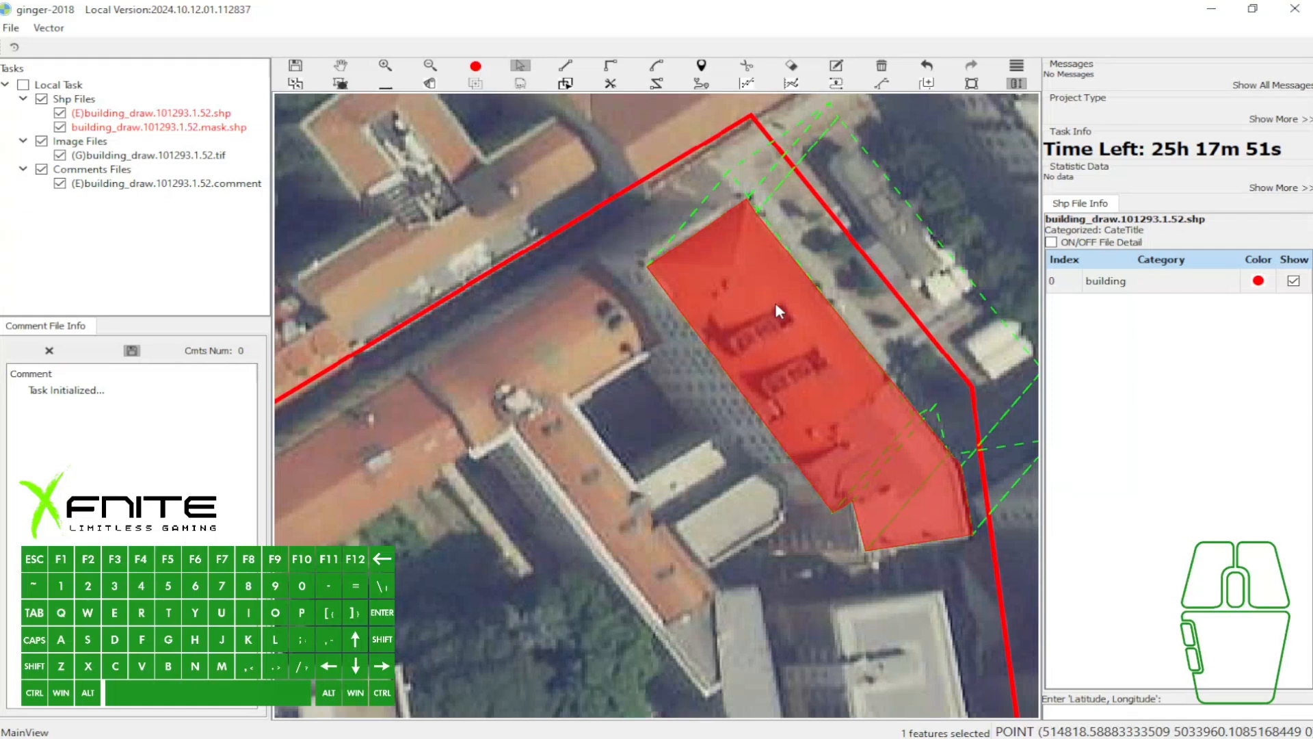
left_click_drag(749, 298, 662, 291)
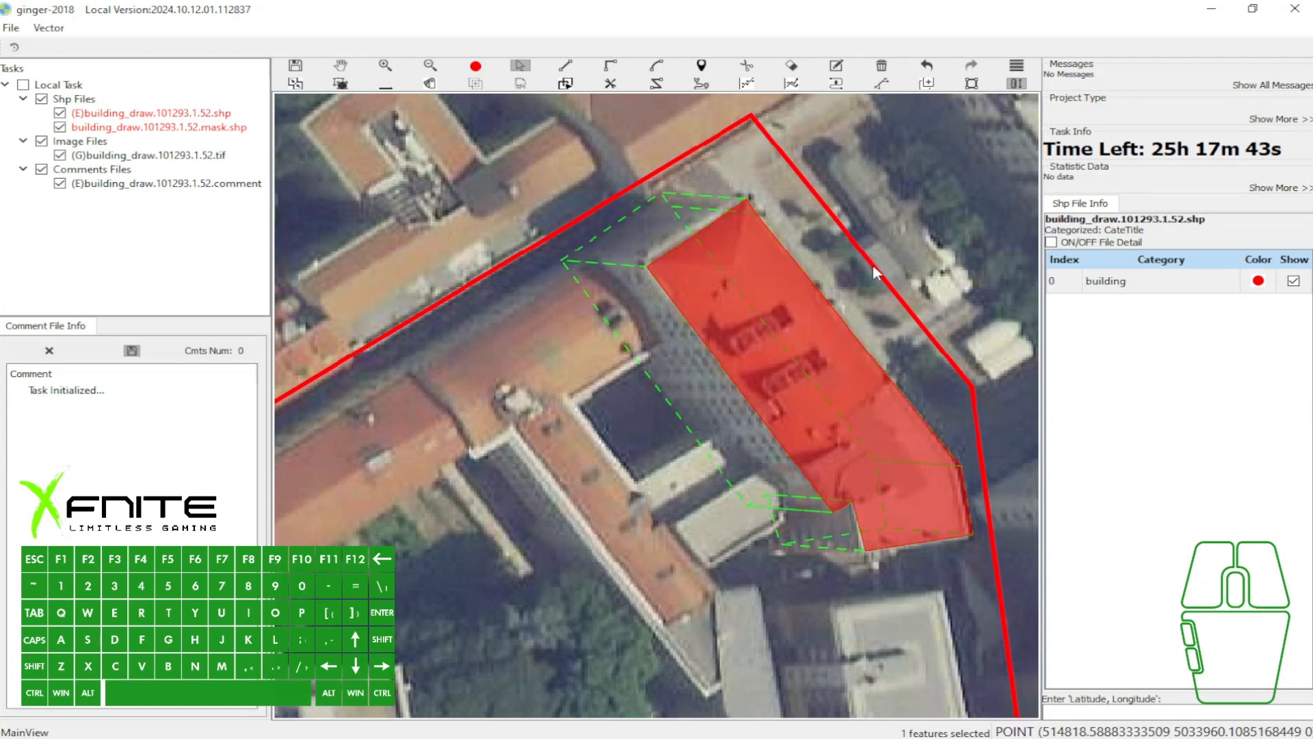
- Delete the extra vertex beside the eastern polygon's northern corner and set the building vector from its offset base
left_click(713, 247)
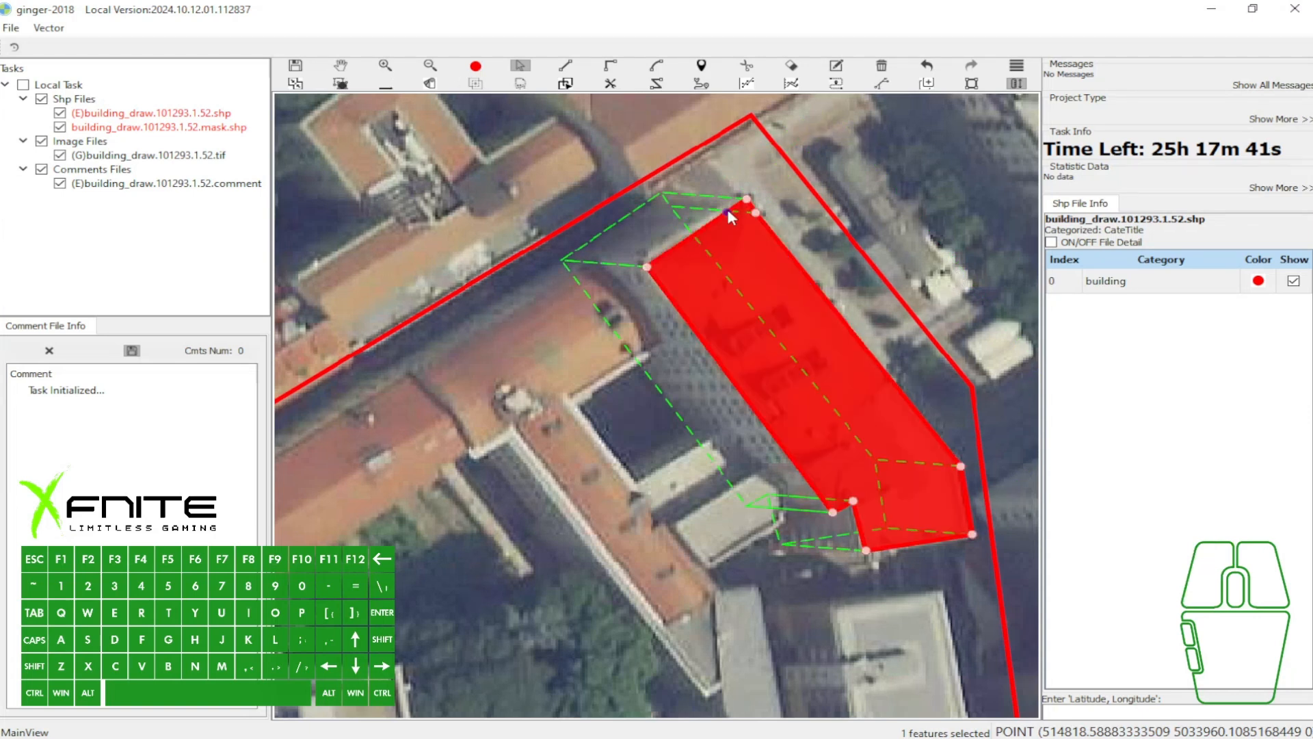
key("2")
key("w")
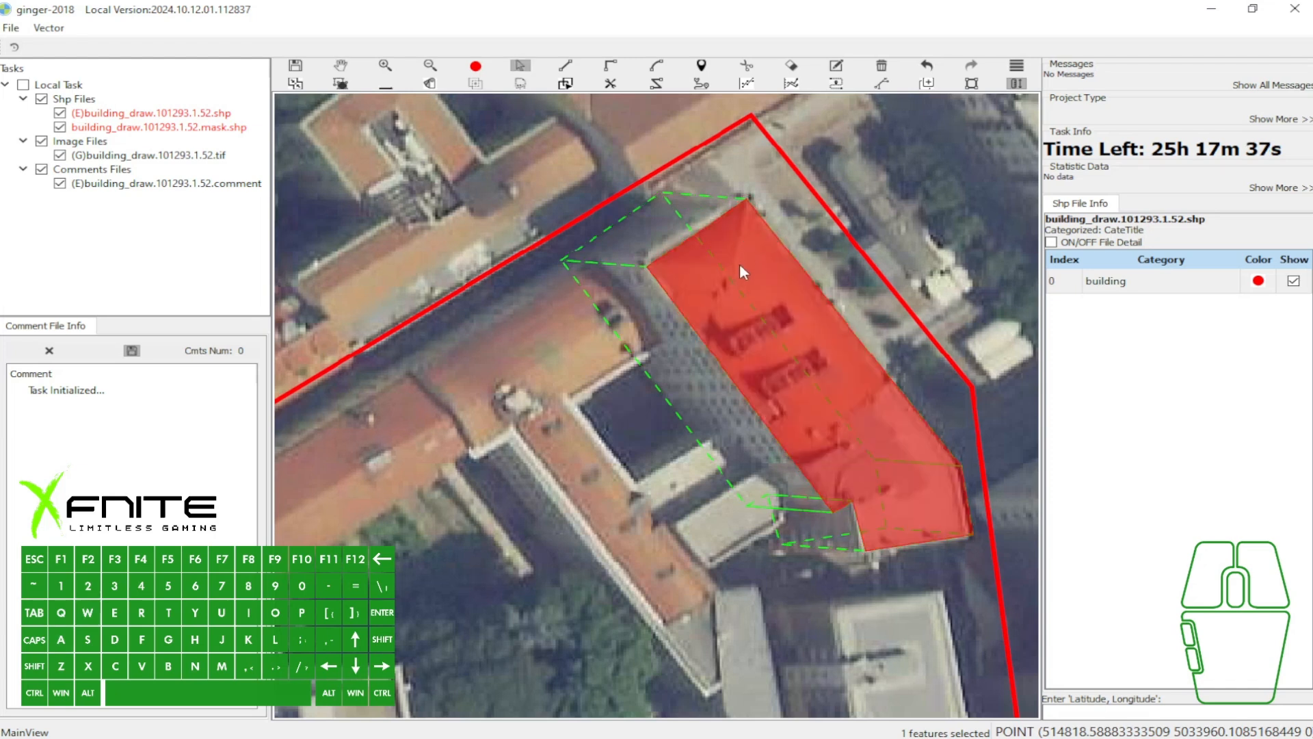
left_click(740, 264)
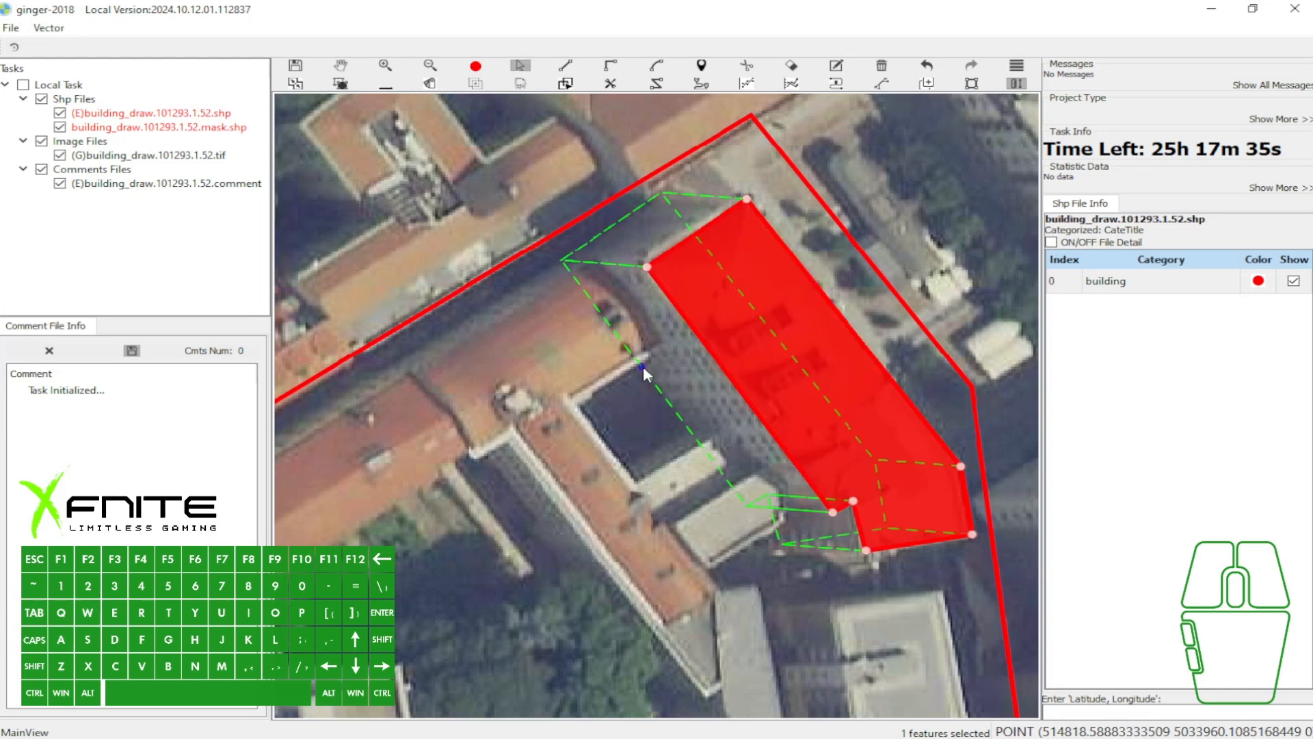
left_click(643, 367)
- Capture the toolbar and map area, add red arrows towards the dashed base outline and the building vector tool, and discard the capture
key("Print")
mouse_move(265, 53)
left_mouse_down()
mouse_move(756, 433)
mouse_move(1059, 542)
left_mouse_up()
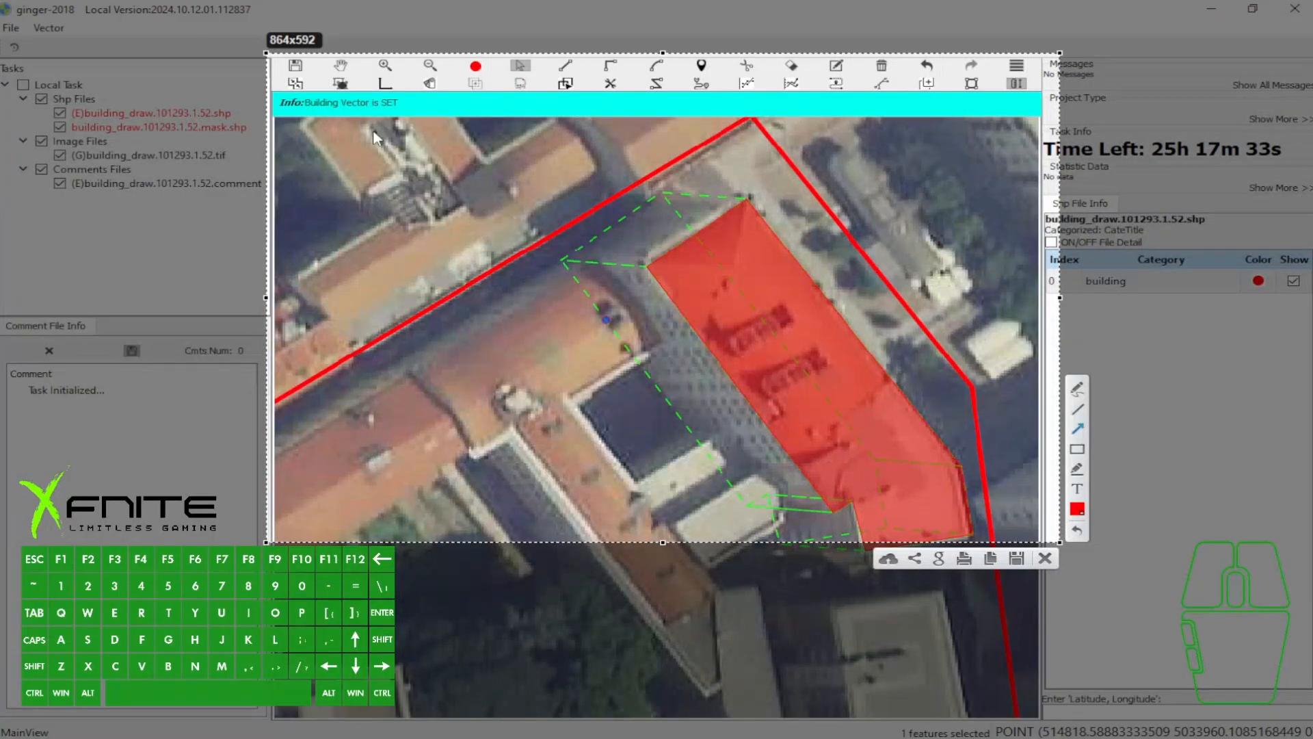
left_click_drag(540, 173, 589, 217)
left_click_drag(621, 436, 658, 405)
left_click_drag(410, 70, 389, 82)
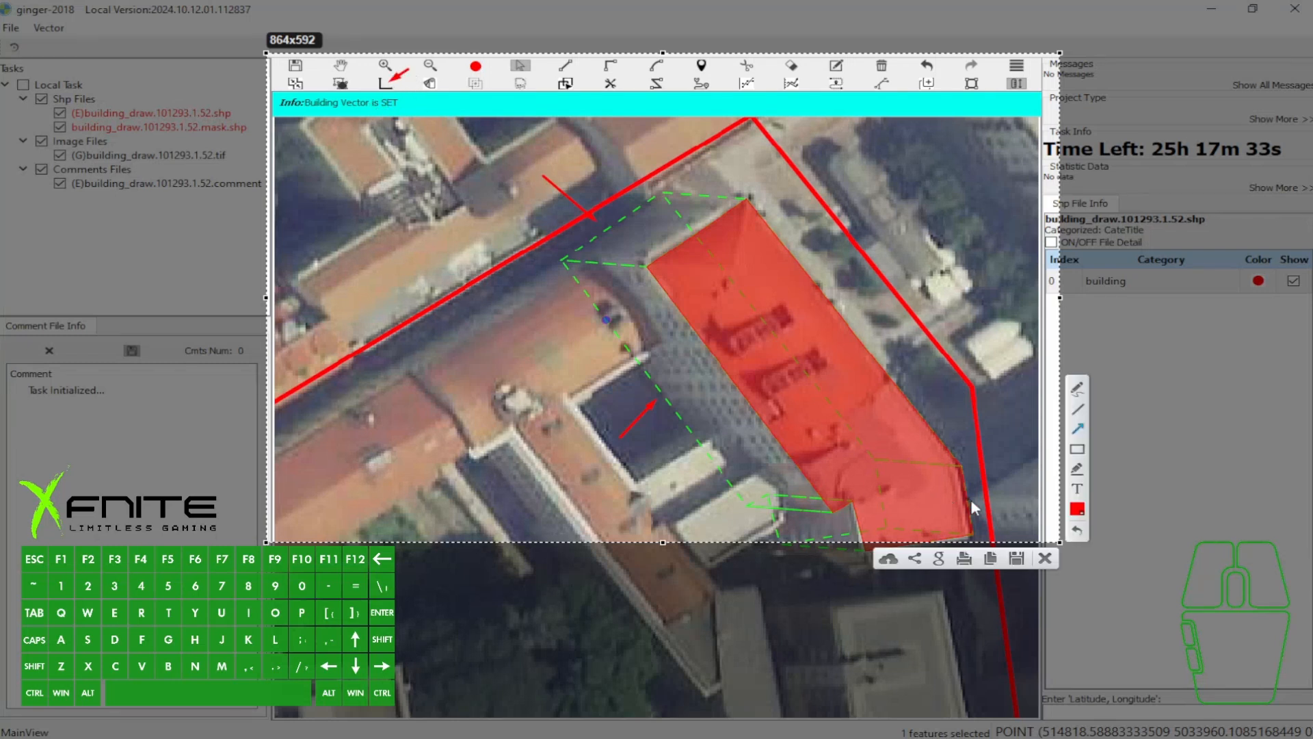
left_click(1047, 558)
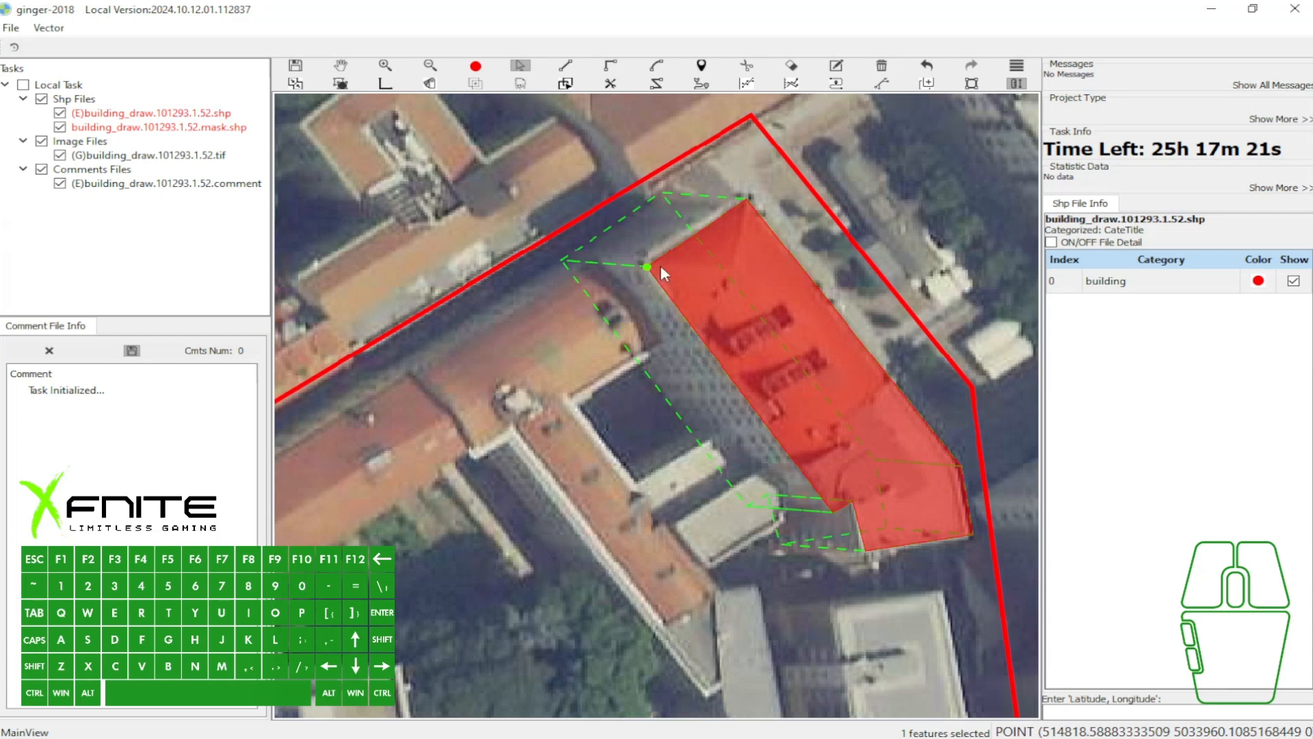
- Try removing the eastern polygon's dashed base offset and undo the removal
left_click(742, 269)
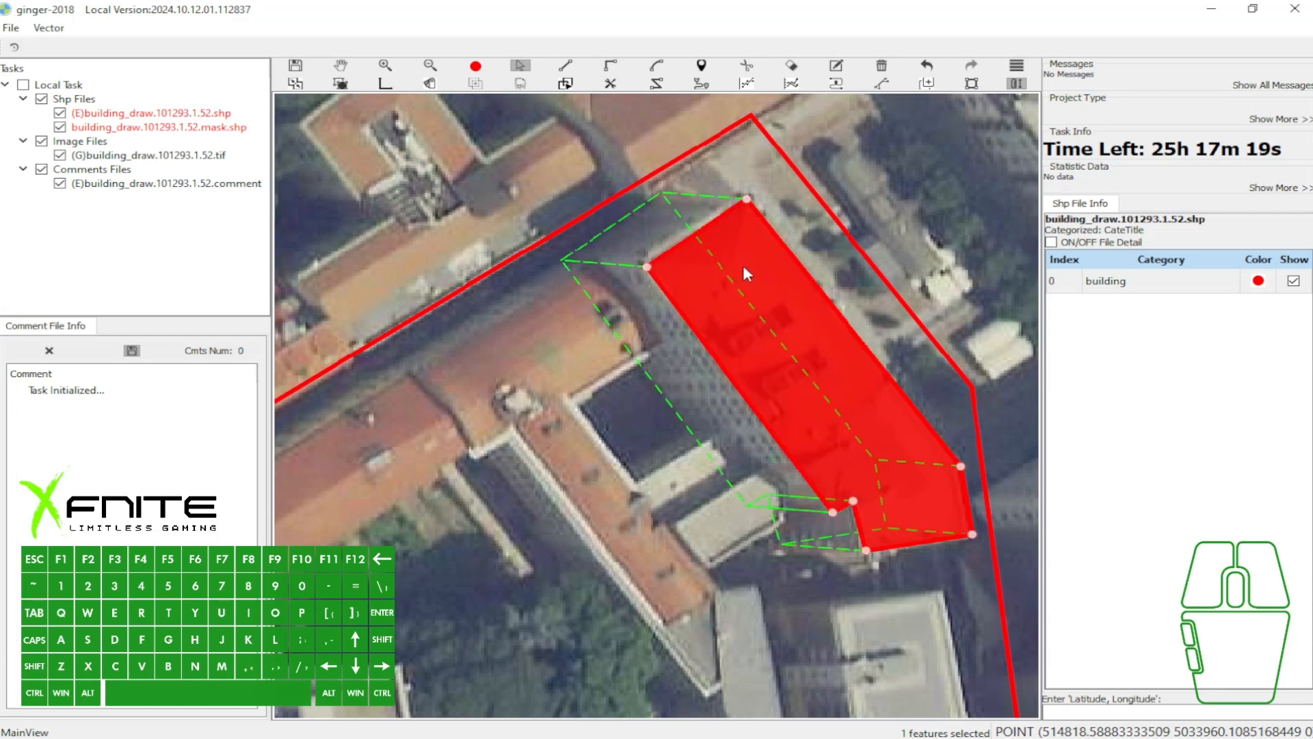
key("ctrl+q")
key("ctrl+z")
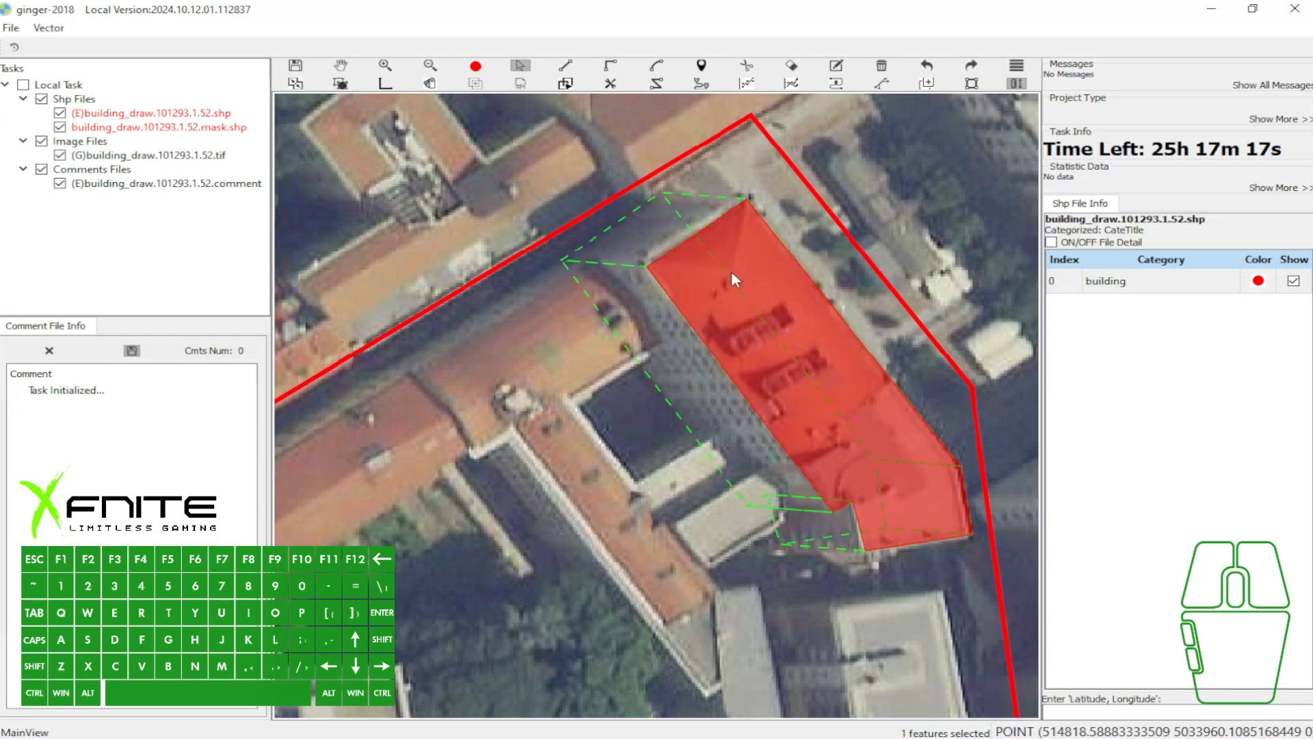
- Select the eastern building's polygon and remove its dashed base offset
key("w")
left_click_drag(703, 239, 704, 248)
key("a")
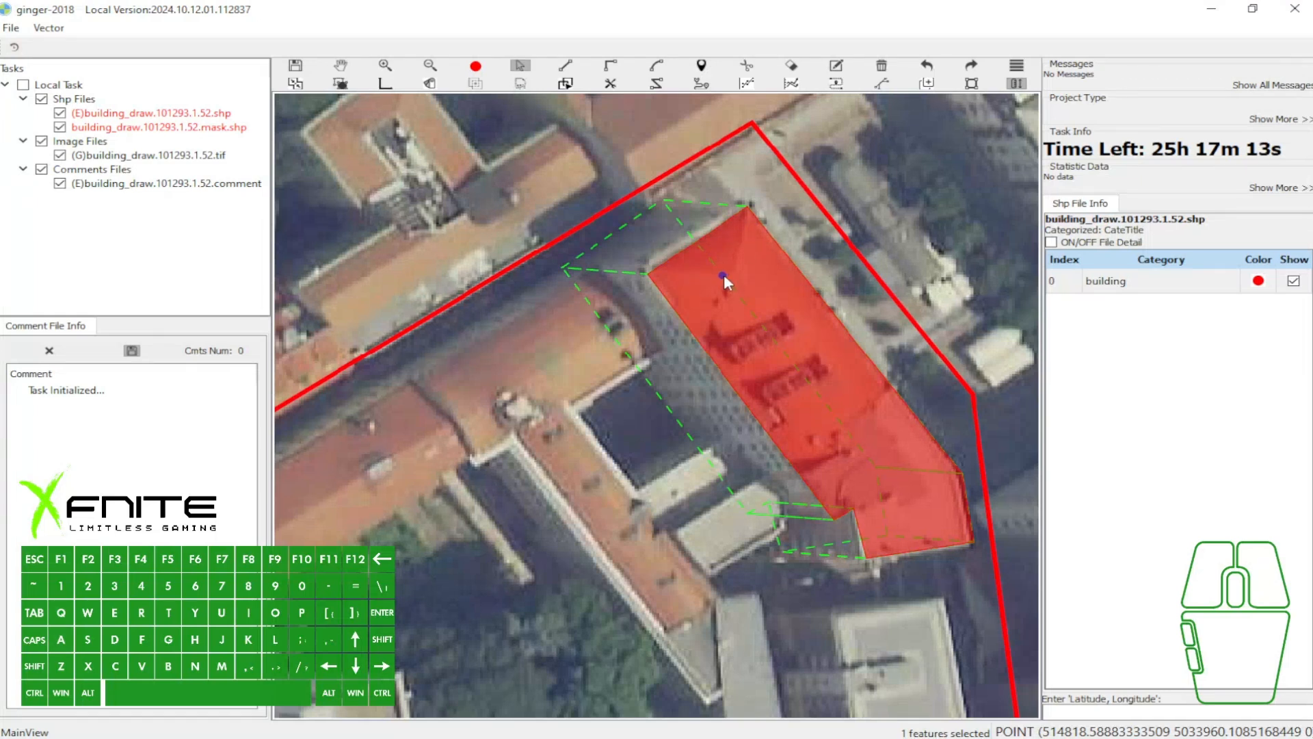
left_click(729, 276)
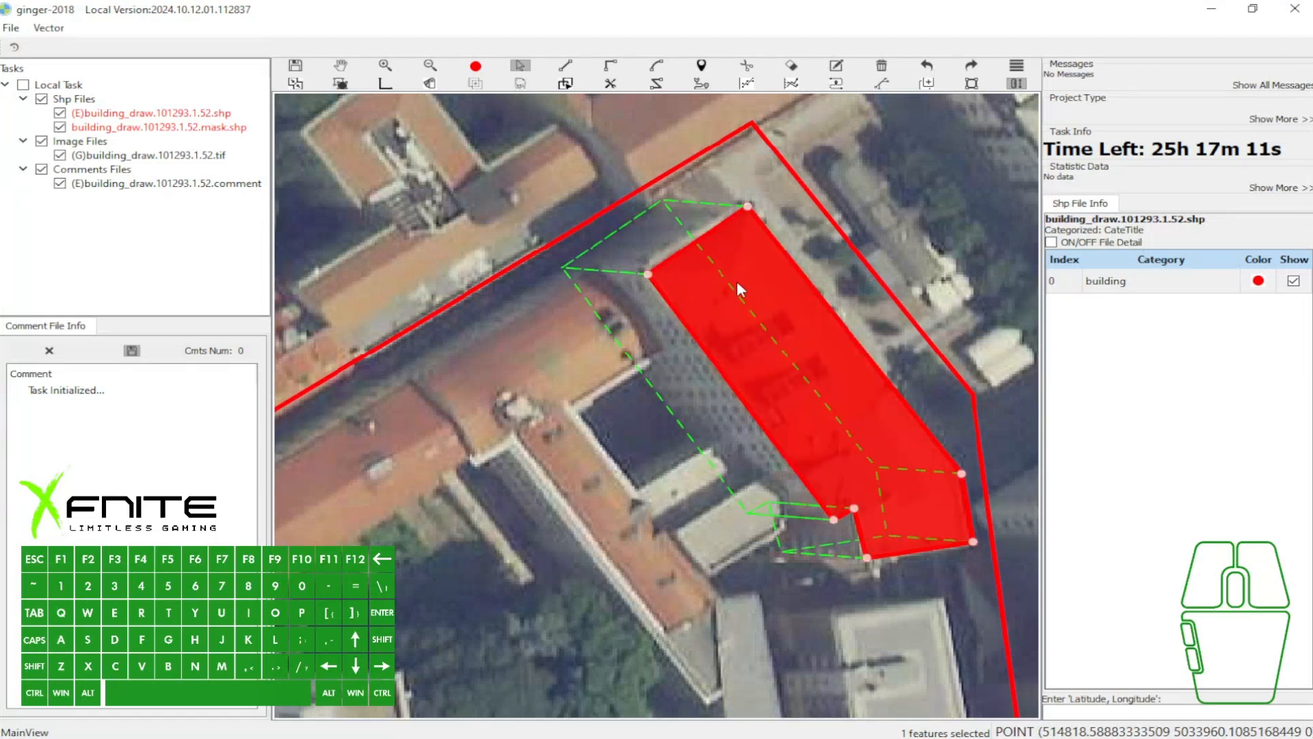
key("ctrl+q")
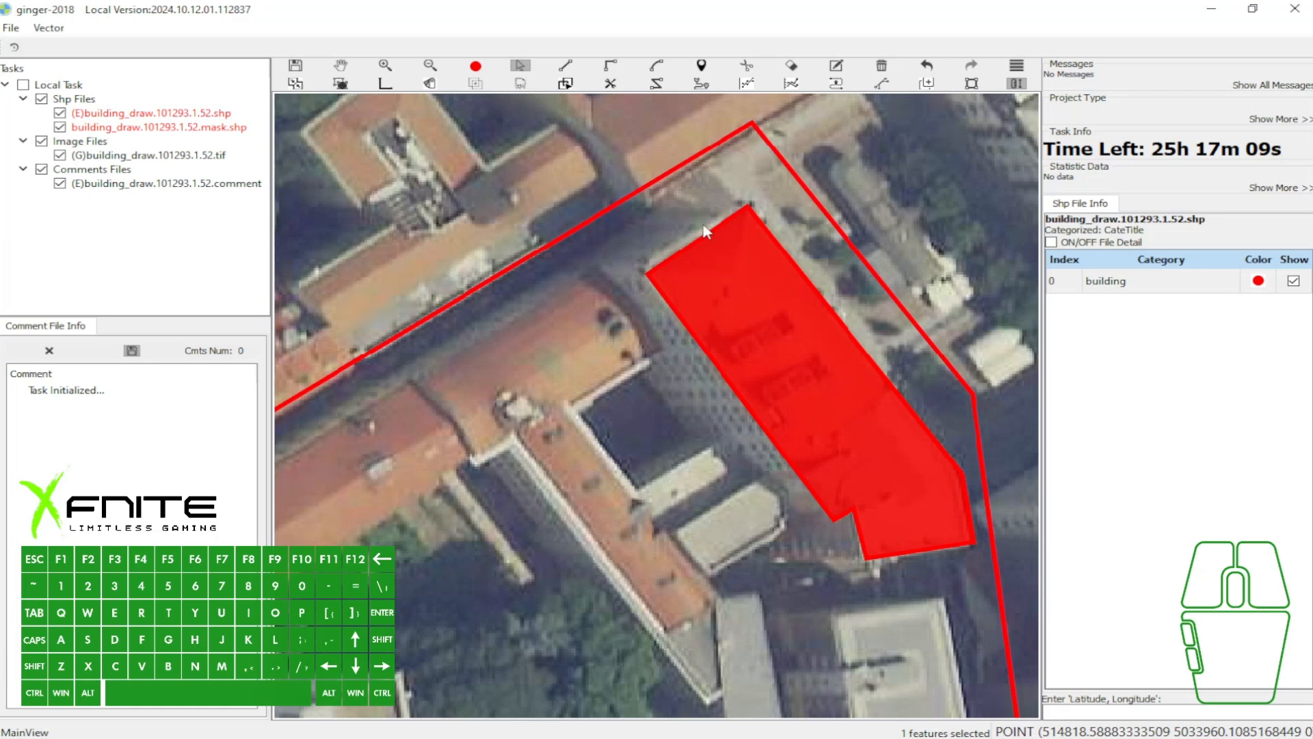
- Try the building vector tool on the northern roof corner and offset the eastern polygon westward to create a new dashed base outline
scroll(697, 201, "up", 3)
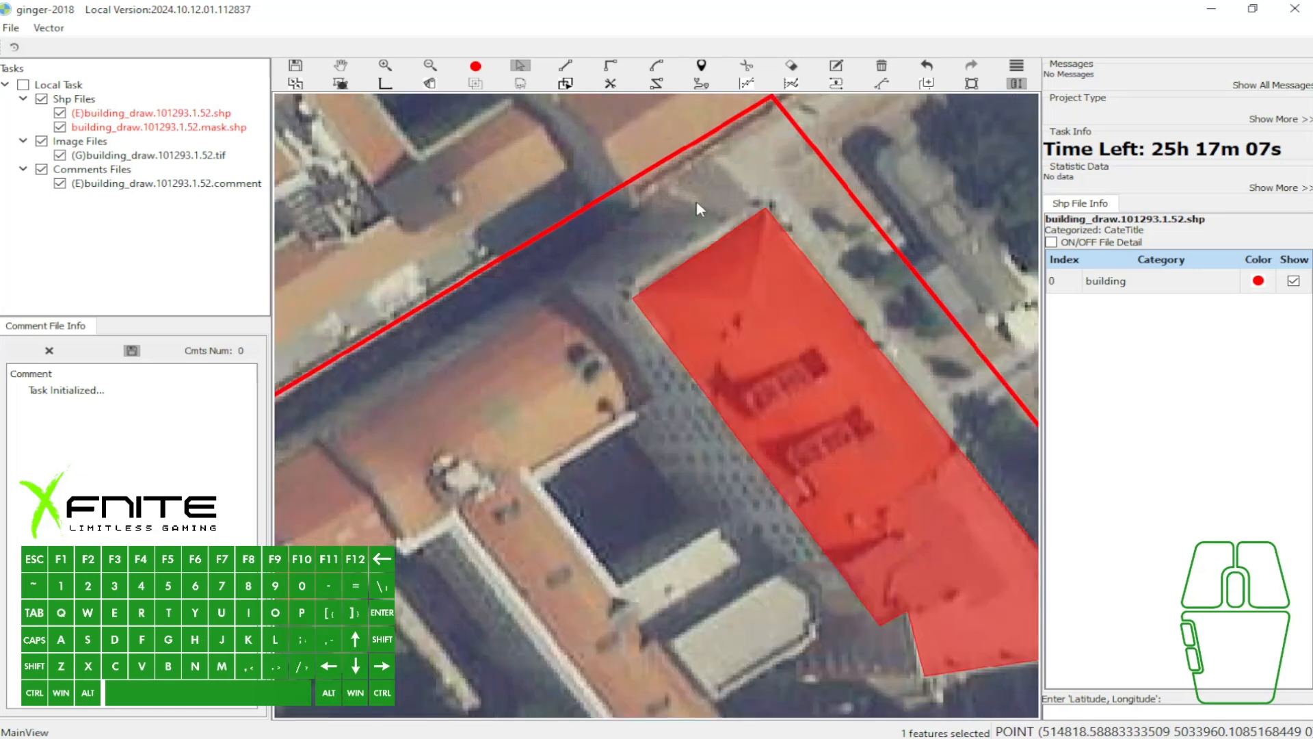
key("3")
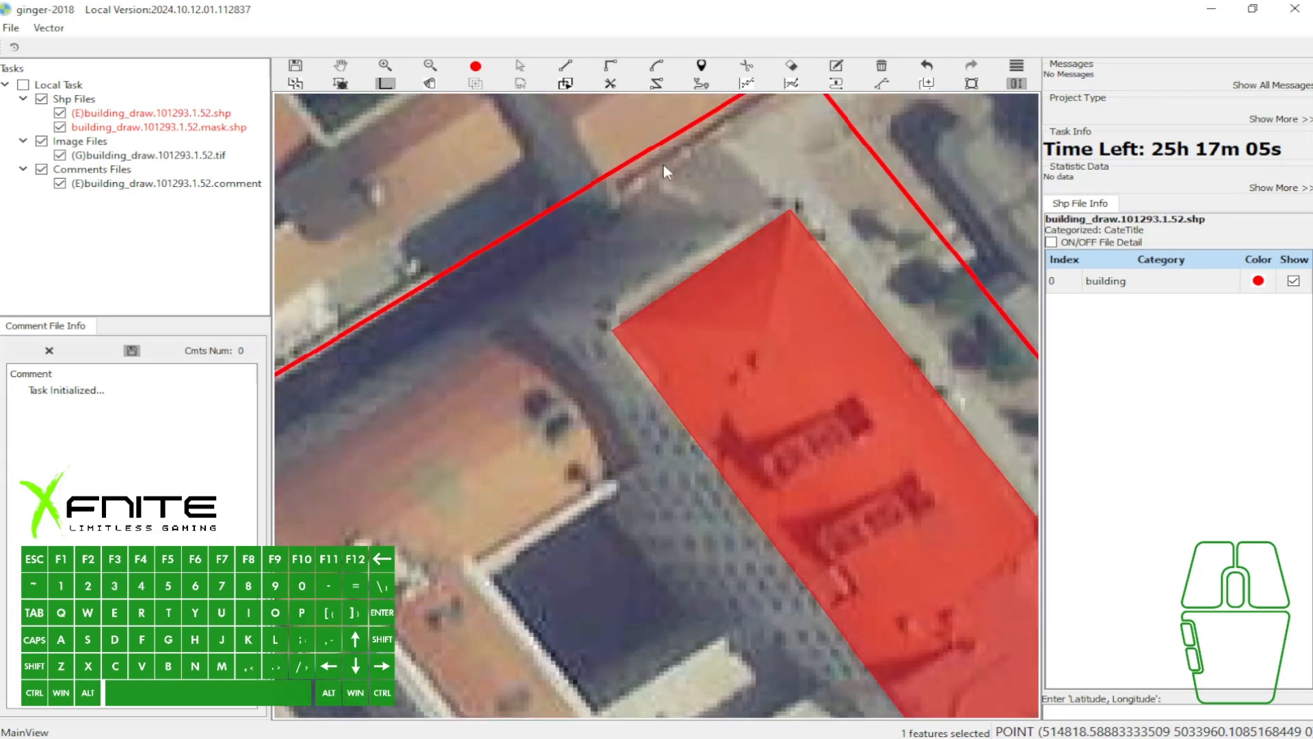
left_click(790, 210)
key("a")
scroll(609, 209, "down", 2)
left_click(799, 350)
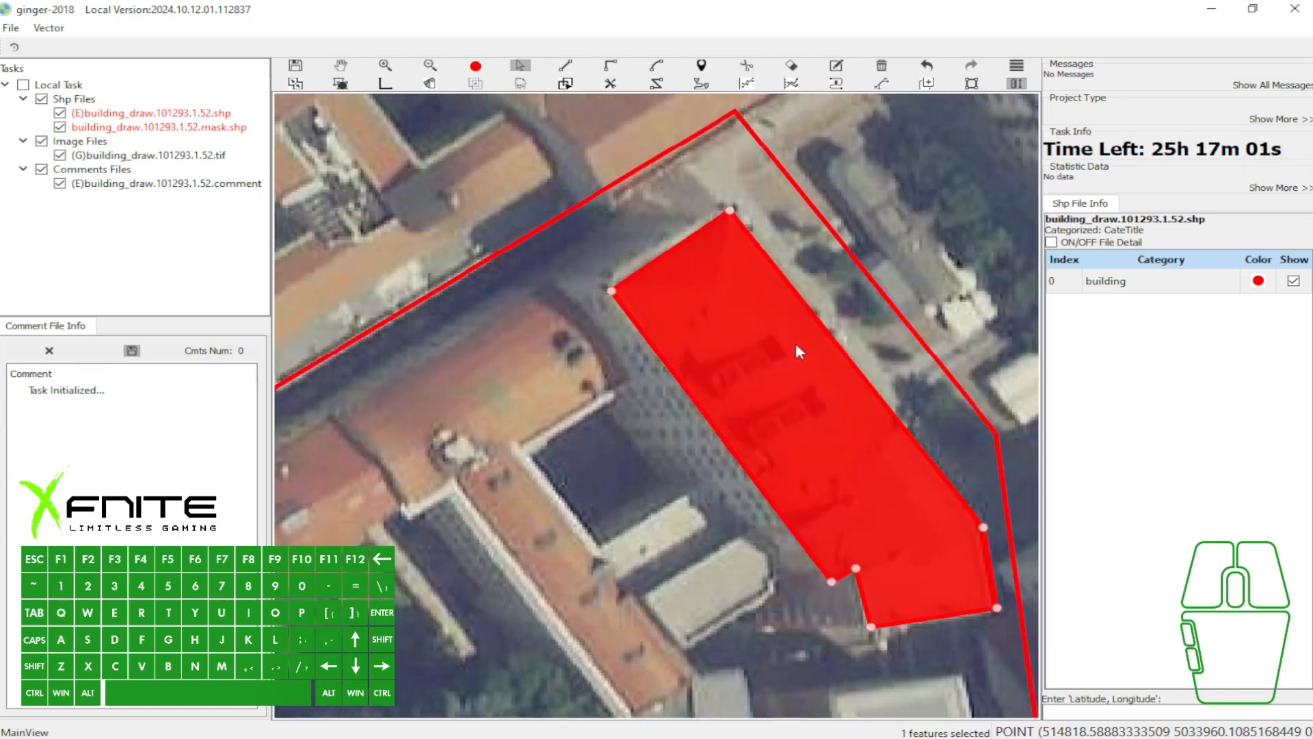
left_click_drag(794, 339, 701, 339)
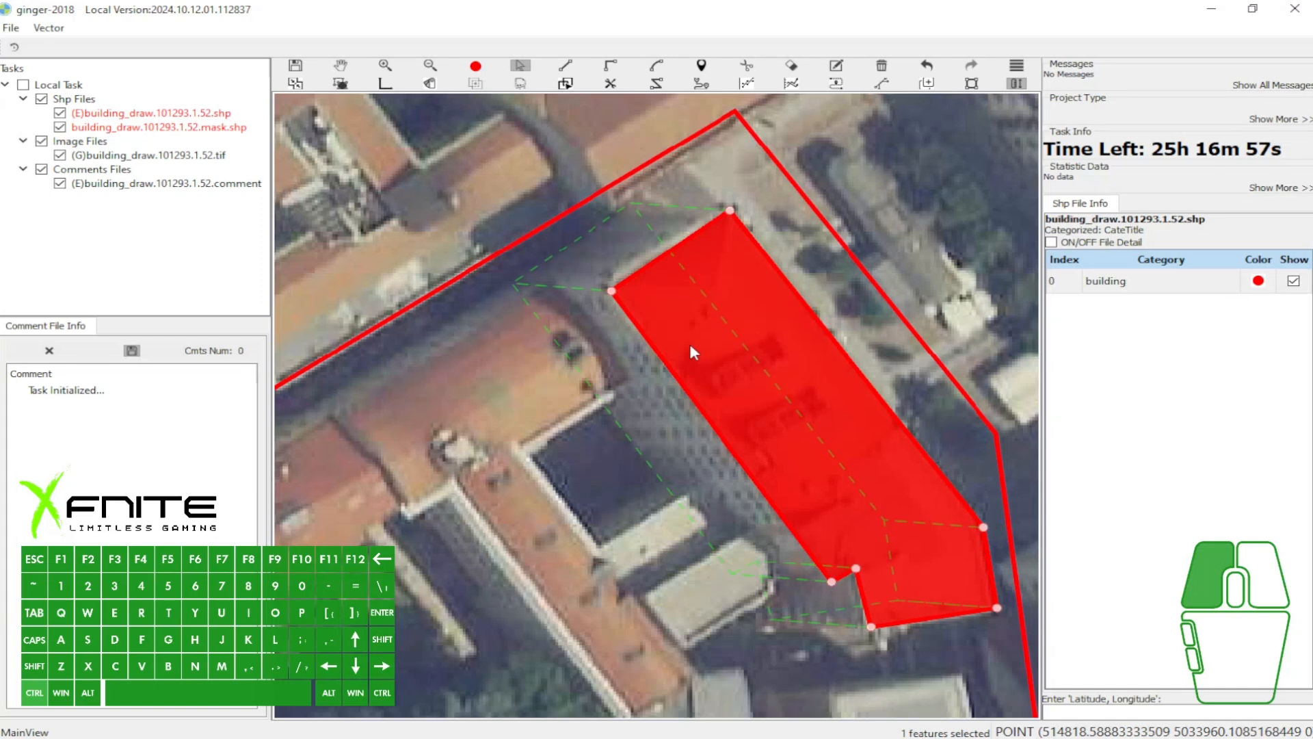
- Select the eastern polygon with its new base outline and set the building vector from it
key("a")
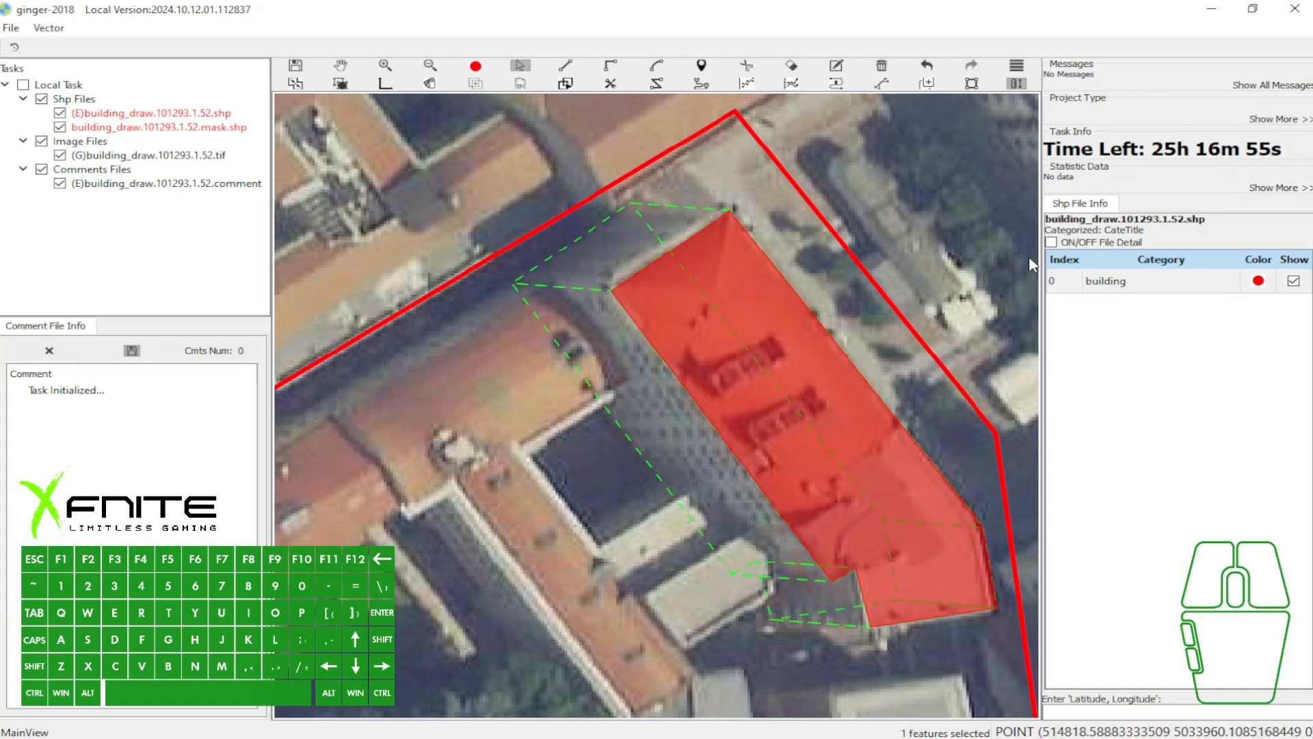
left_click(778, 356)
scroll(709, 326, "down", 1)
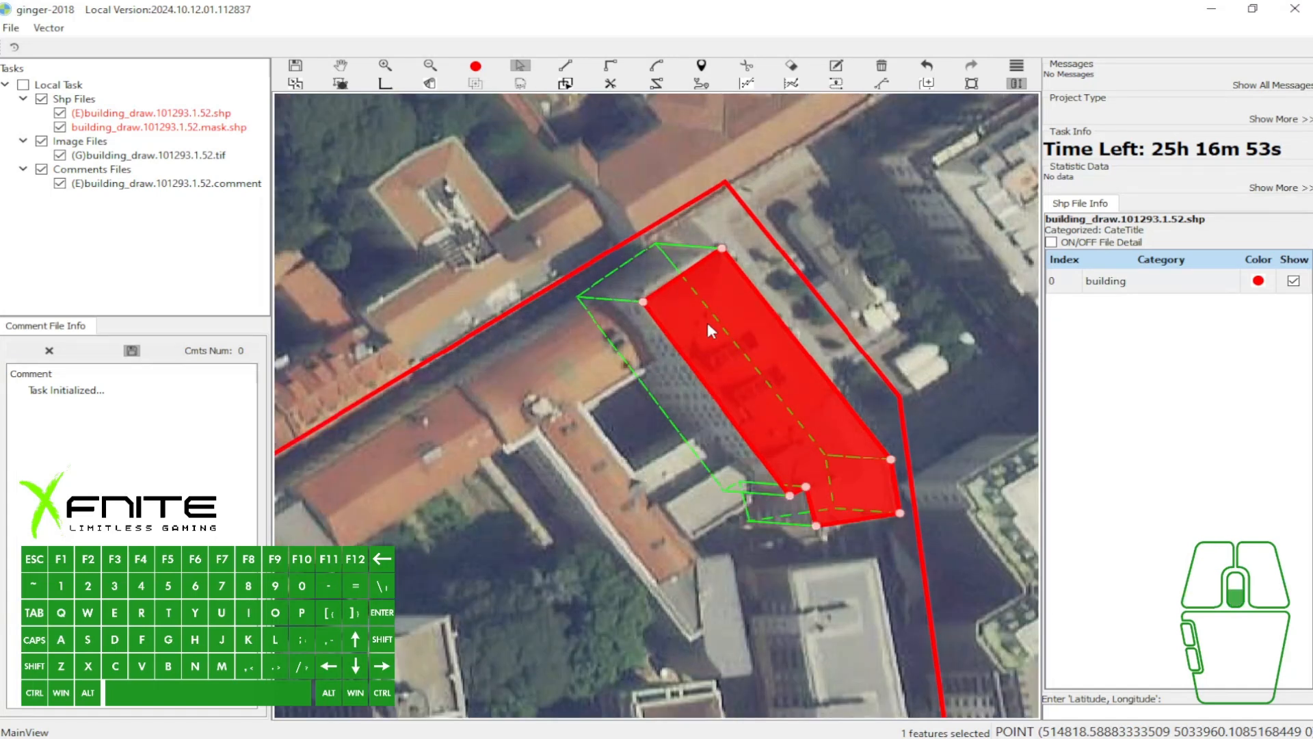
key("v")
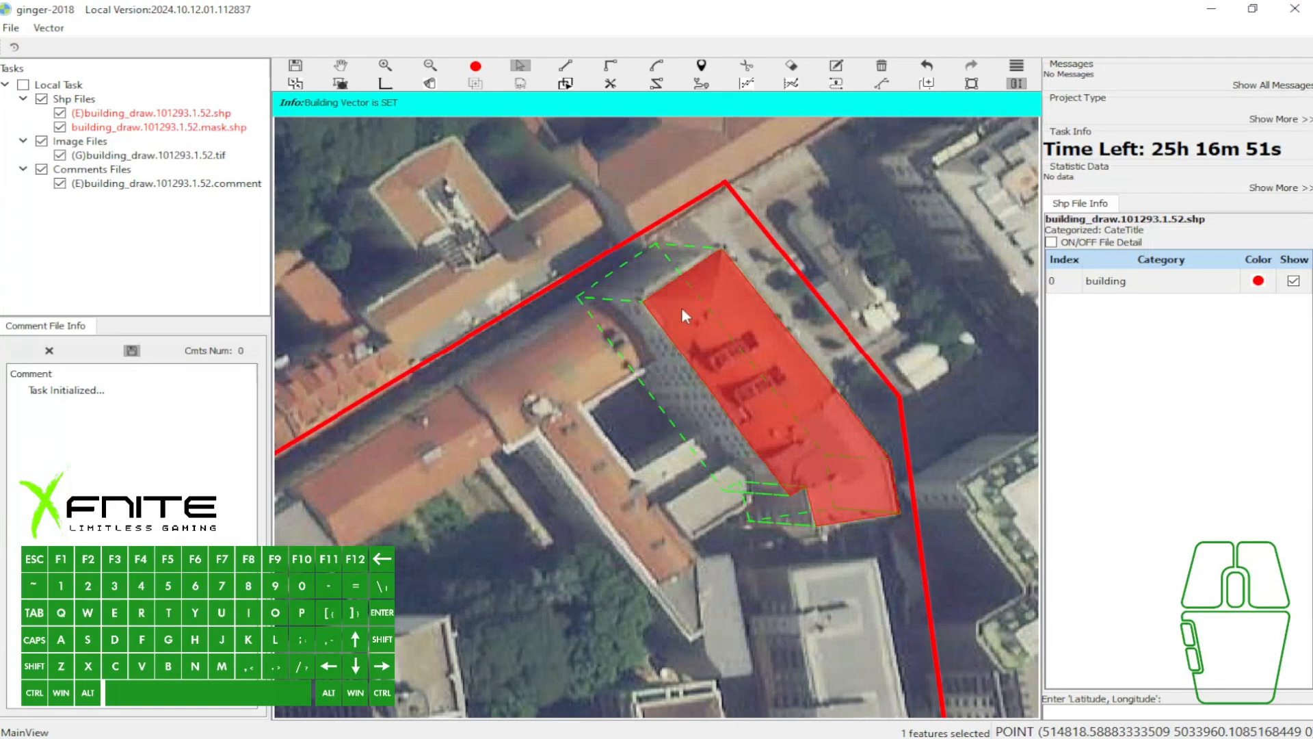
- Look over the buildings and streets enclosed by the red task boundary around the traced eastern building
key("w")
left_click_drag(609, 371, 711, 315)
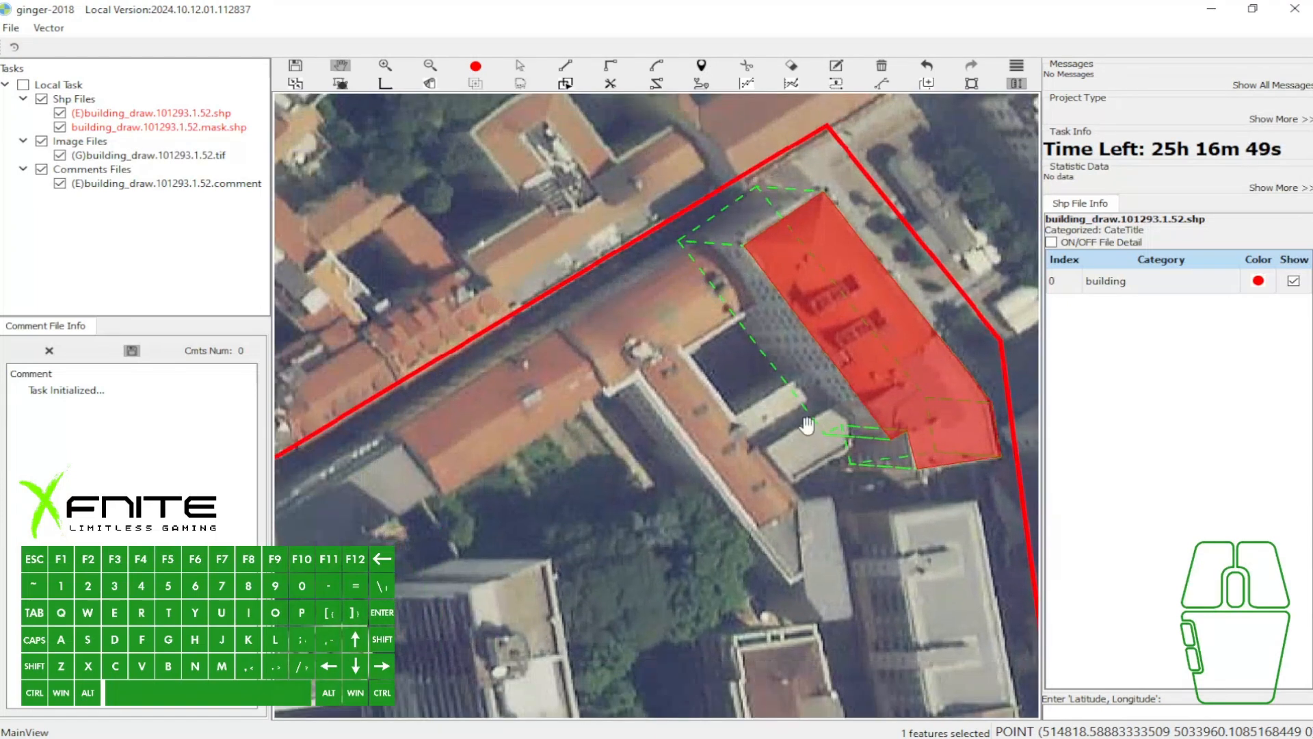
left_click_drag(647, 372, 691, 336)
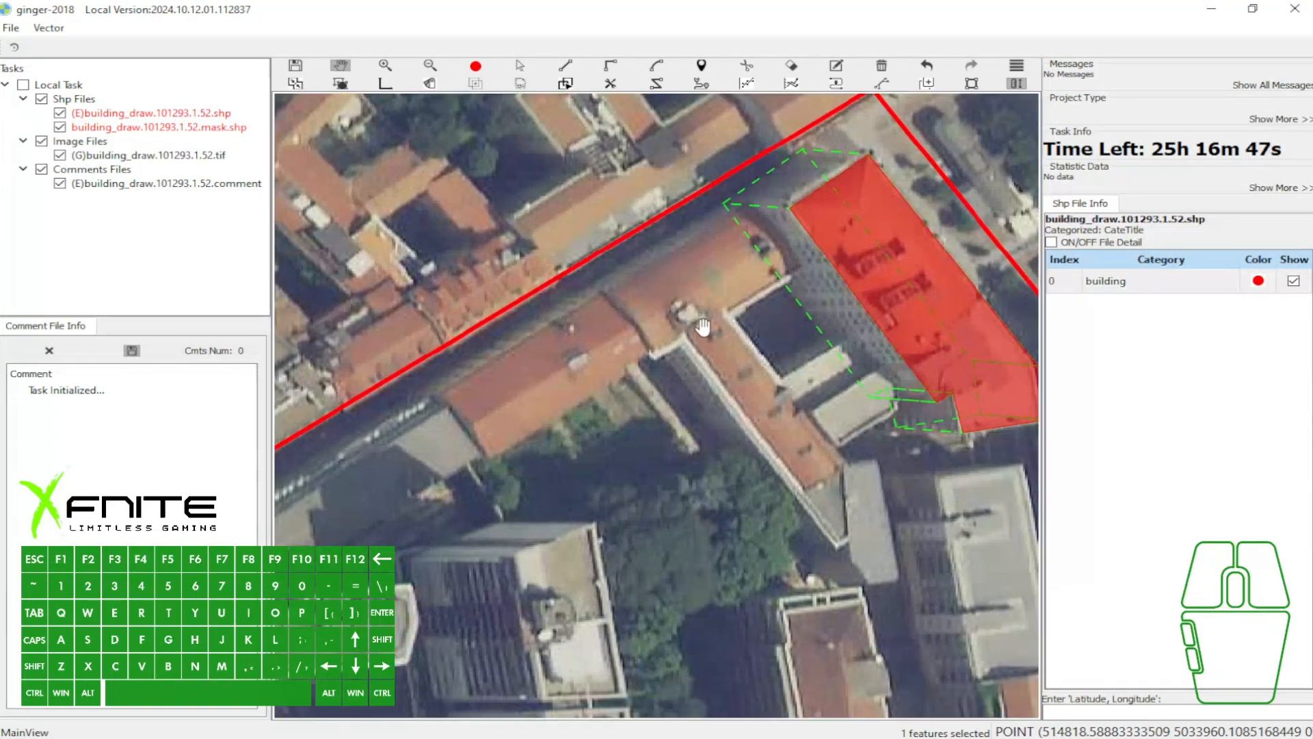
scroll(708, 326, "down", 1)
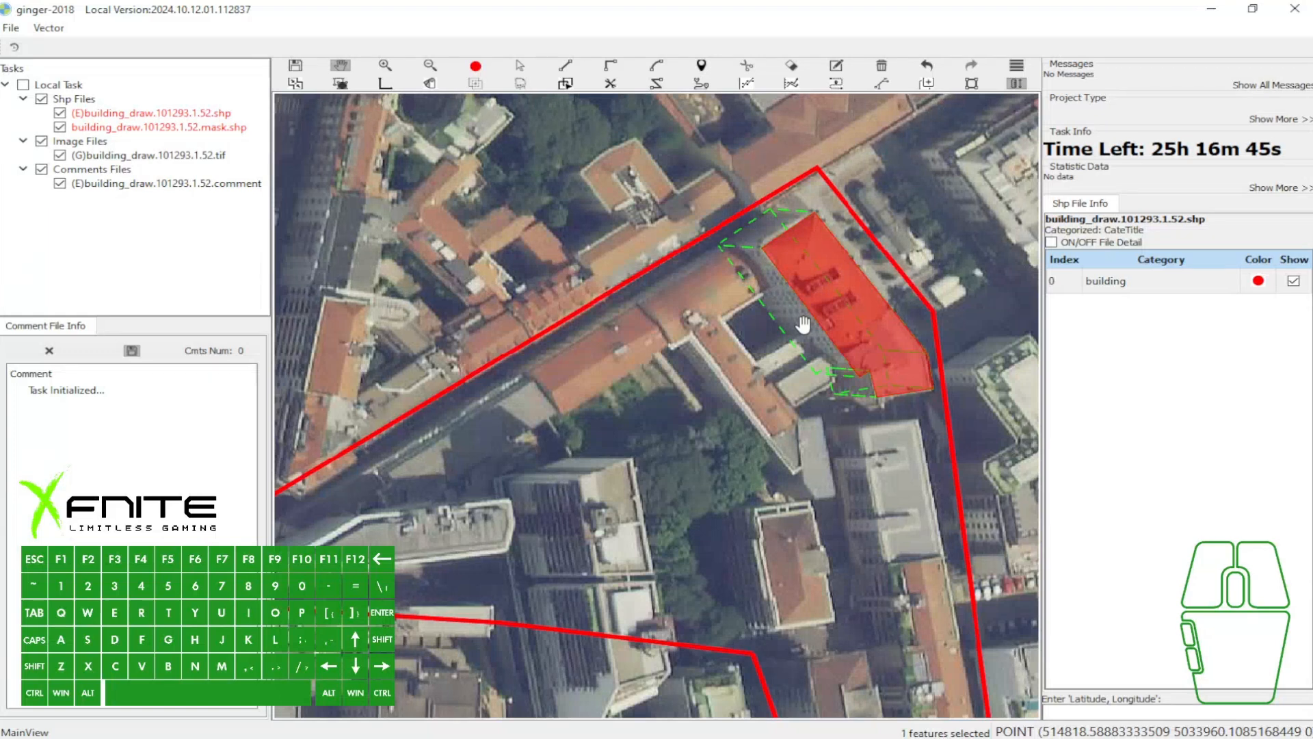
left_click_drag(809, 322, 830, 316)
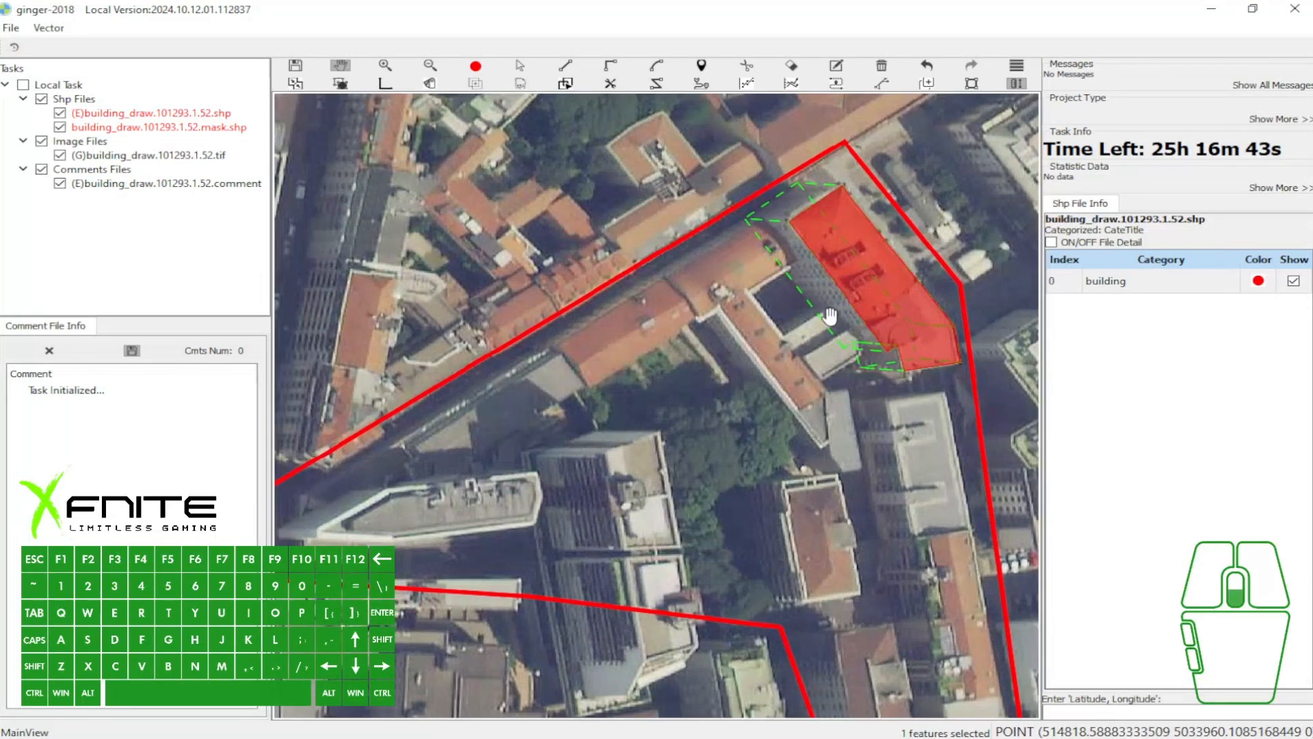
scroll(829, 316, "down", 1)
scroll(817, 320, "up", 1)
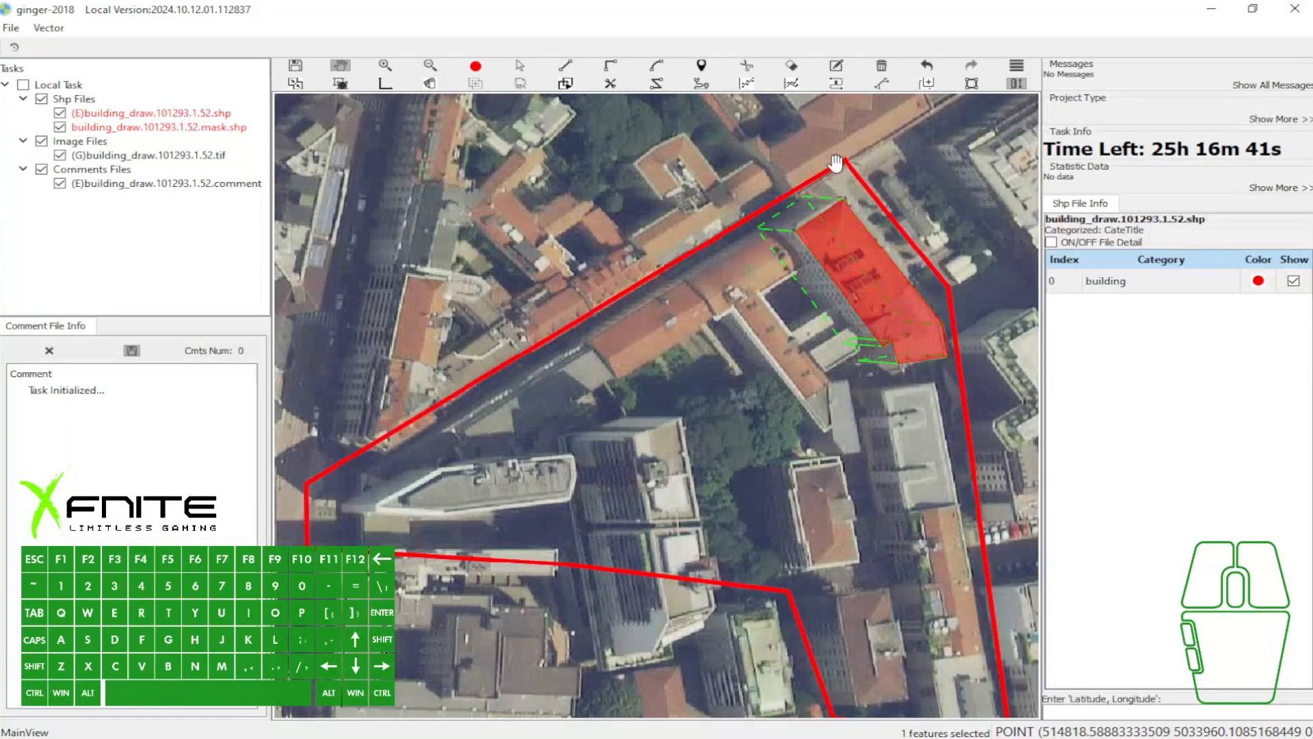
scroll(836, 163, "up", 1)
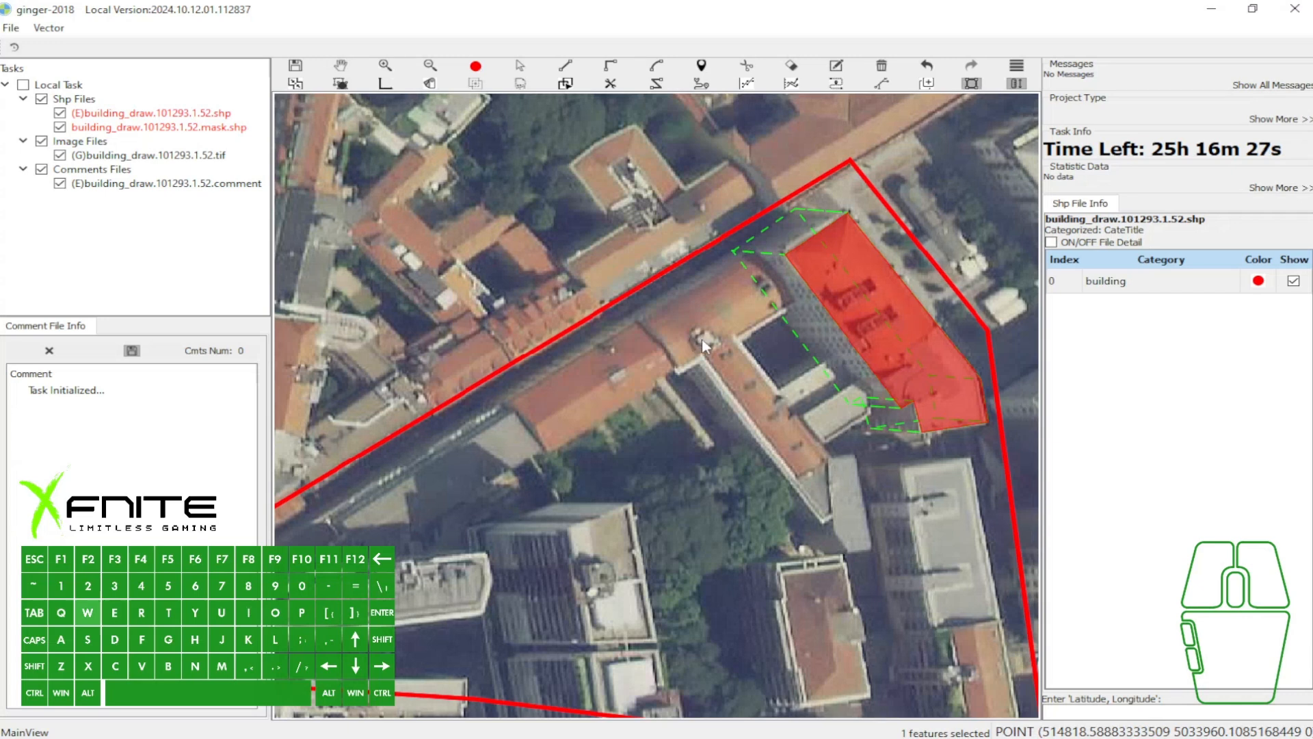
- Draw a rectangle over the narrow roof wing southwest of the traced eastern building and select it
scroll(693, 340, "up", 1)
scroll(699, 316, "up", 1)
left_click_drag(699, 317, 514, 186)
key("r")
left_click(454, 312)
left_click(540, 310)
left_click(489, 255)
left_click(489, 276)
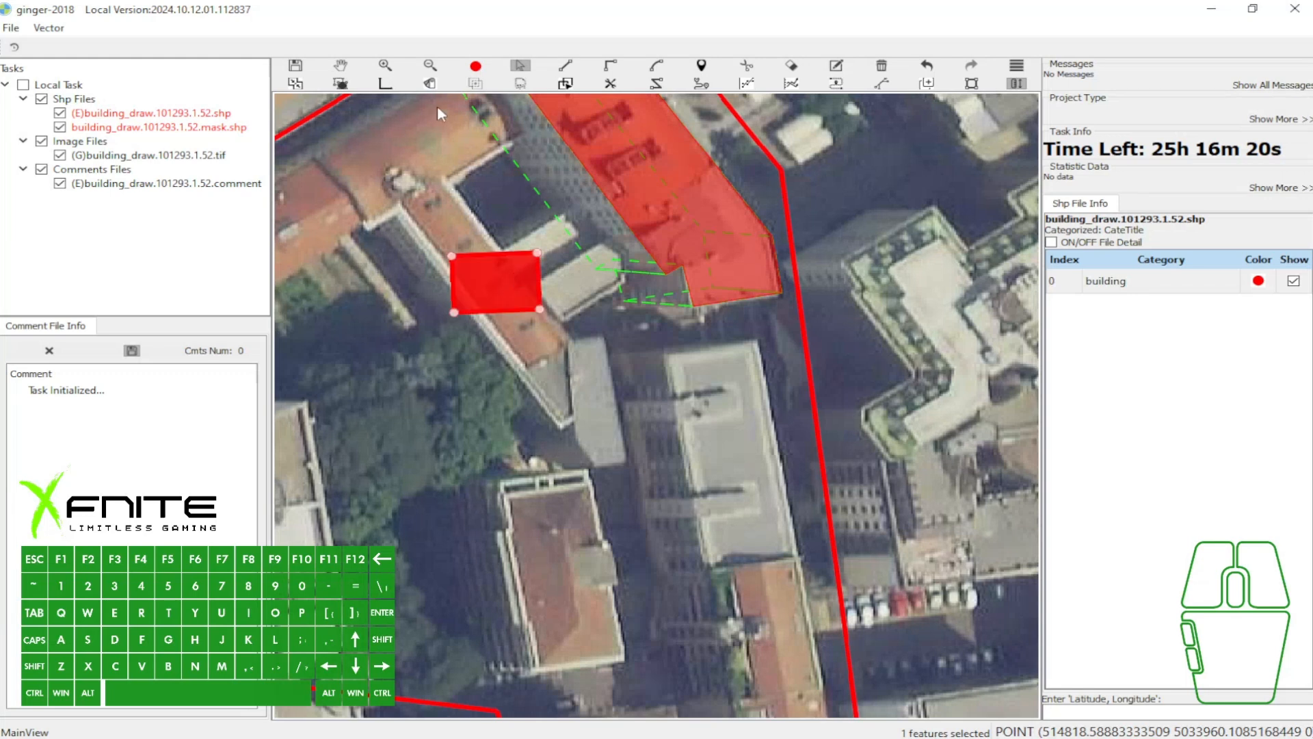
- Delete the rectangle over the narrow roof wing southwest of the traced eastern building
key("3")
left_click(517, 299)
key("Delete")
key("a")
scroll(671, 345, "down", 1)
left_click_drag(670, 344, 668, 297)
- Draw a rectangle over the red roof beside the northern boundary street, west of the traced eastern building
key("r")
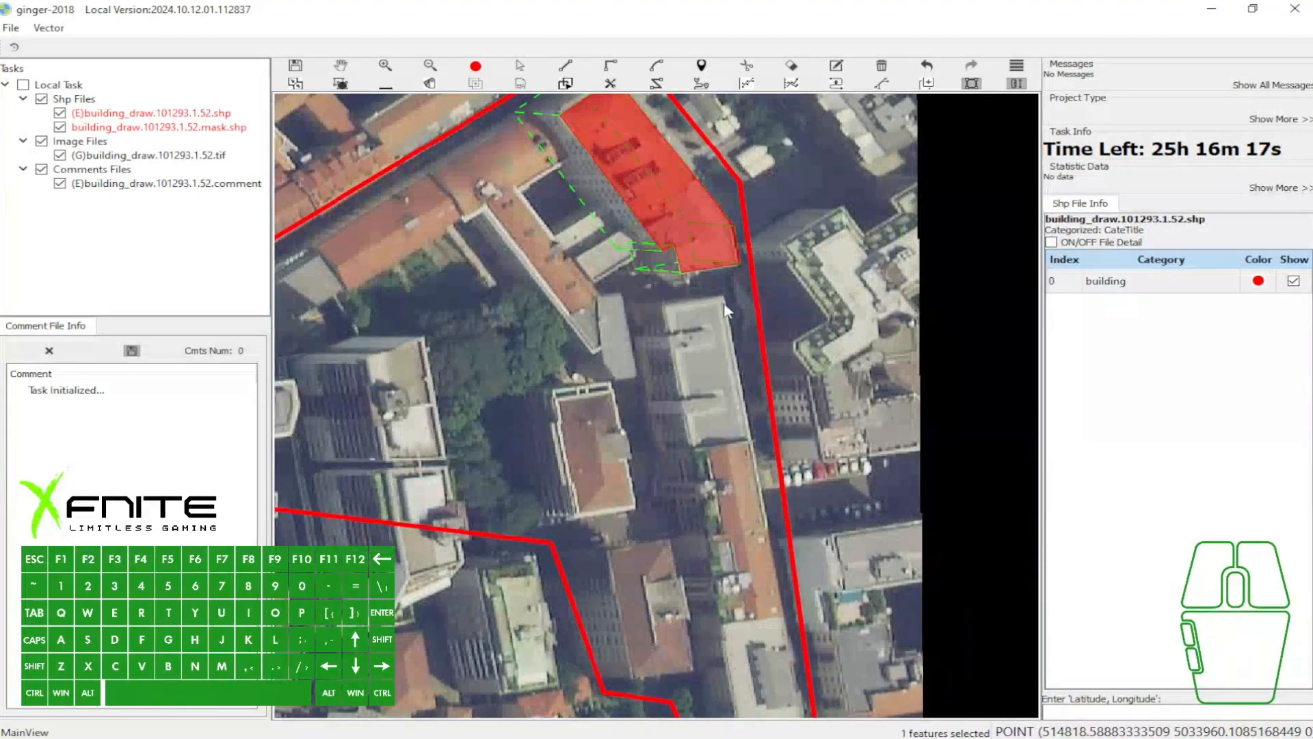
left_click(724, 298)
key("w")
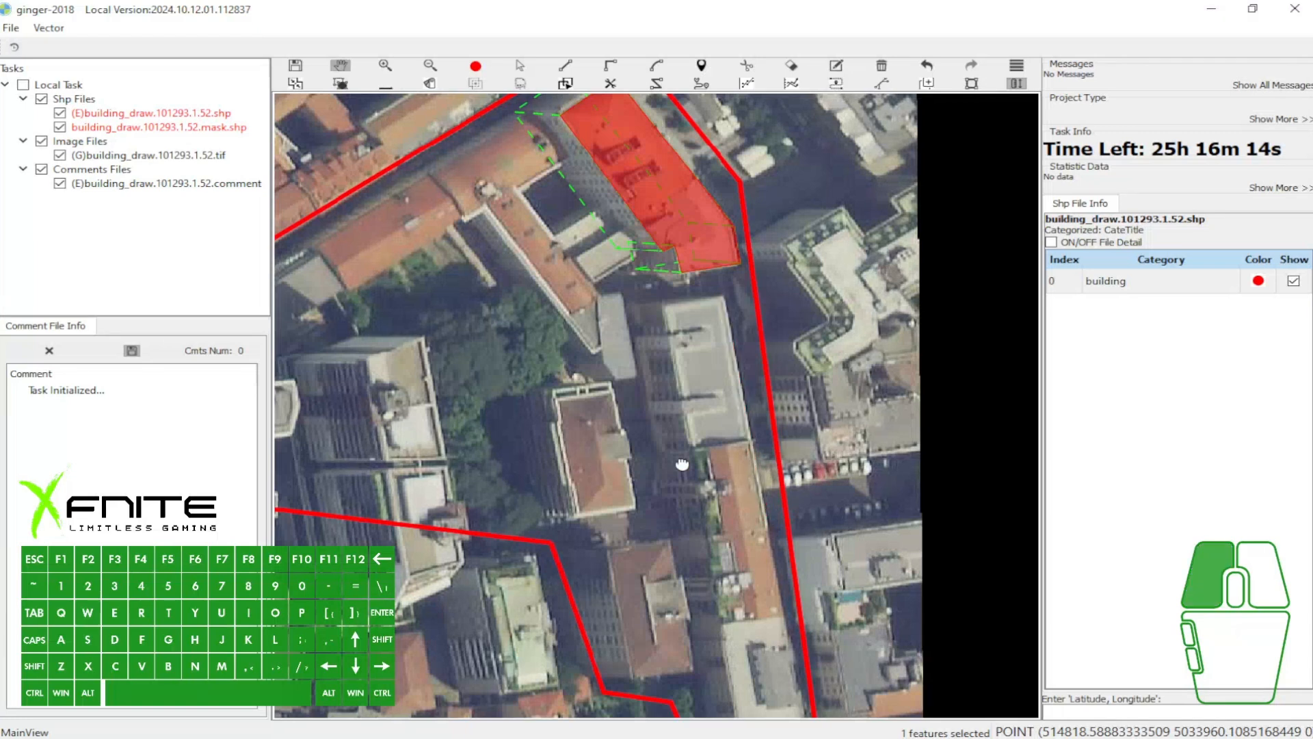
left_click_drag(682, 463, 1012, 449)
left_click_drag(586, 290, 612, 324)
key("e")
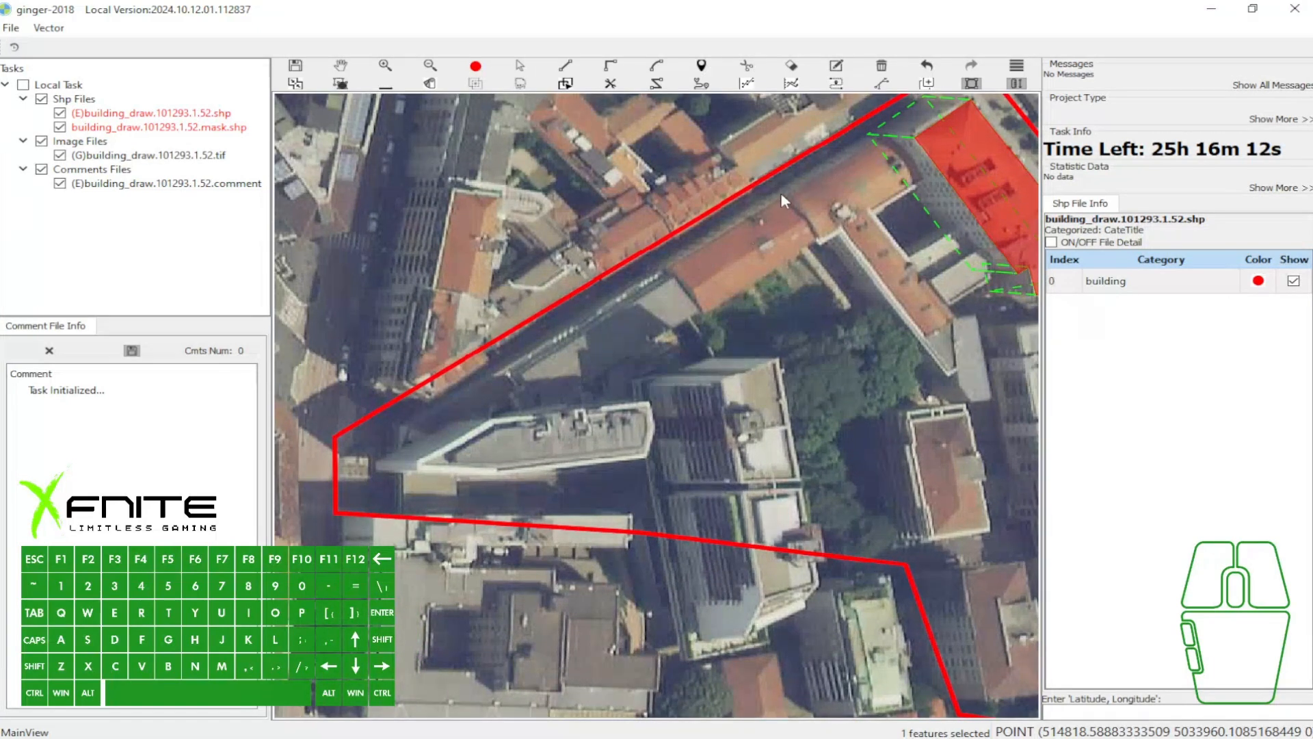
left_click(786, 196)
left_click(670, 272)
left_click(721, 303)
- Select the new northwestern rectangle and offset its dashed base outline northeastward from the roof
key("w")
scroll(883, 201, "up", 2)
left_click_drag(883, 200, 730, 277)
key("q")
left_click(804, 180)
key("a")
left_click(574, 329)
left_click_drag(608, 268, 673, 275)
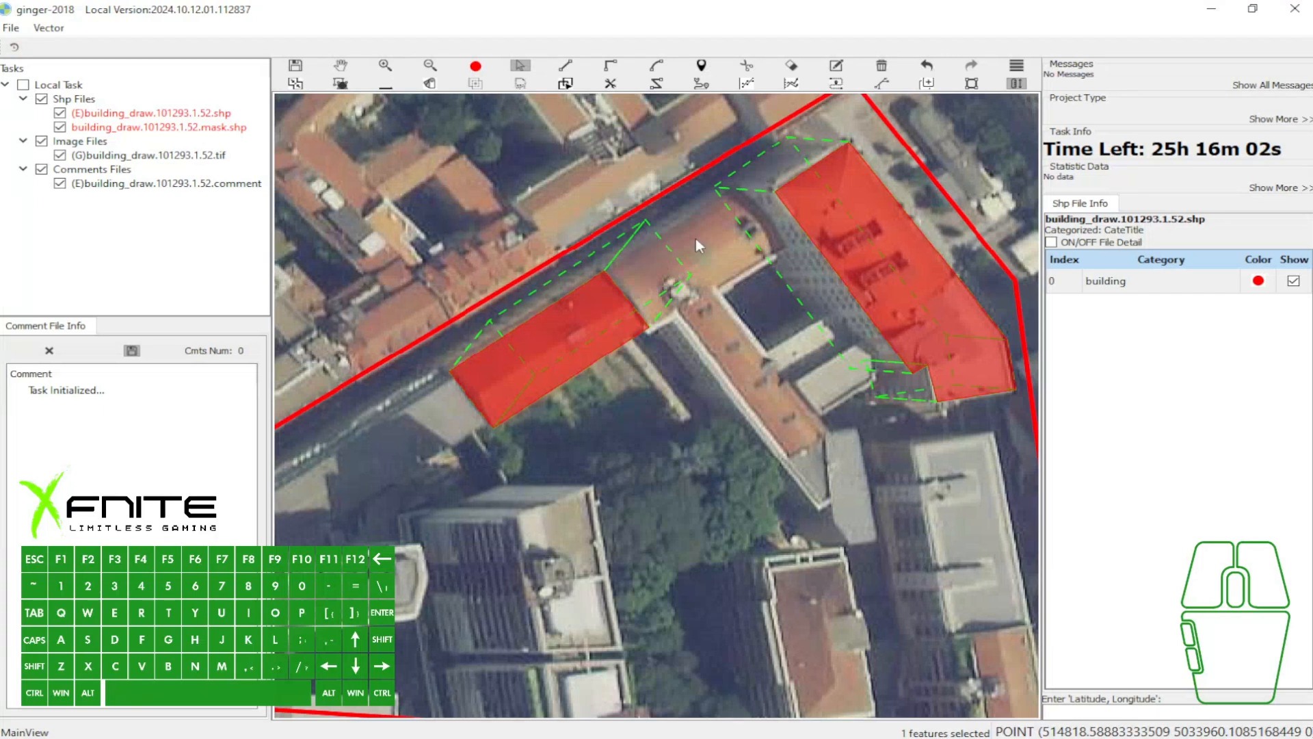
- Select the eastern polygon with its base outline and set the building vector from it
key("a")
key("a")
left_click(847, 212)
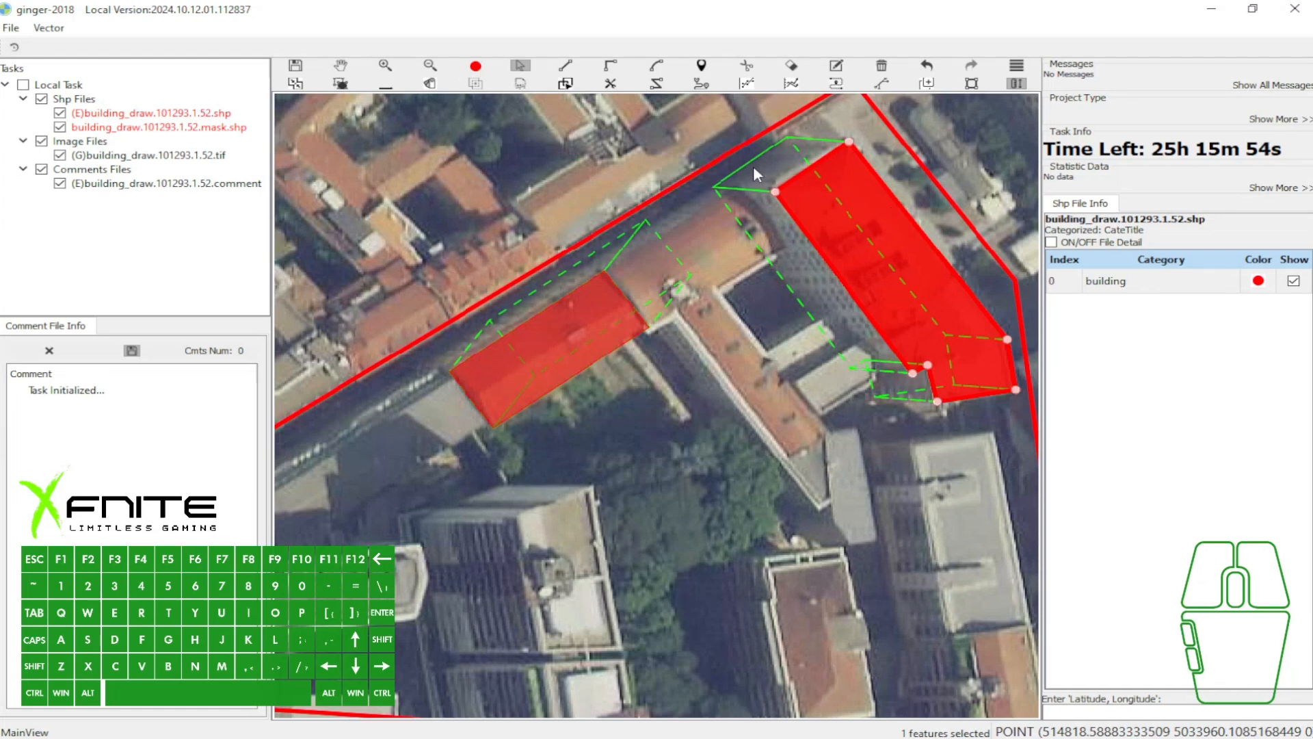
left_click(858, 206)
key("3")
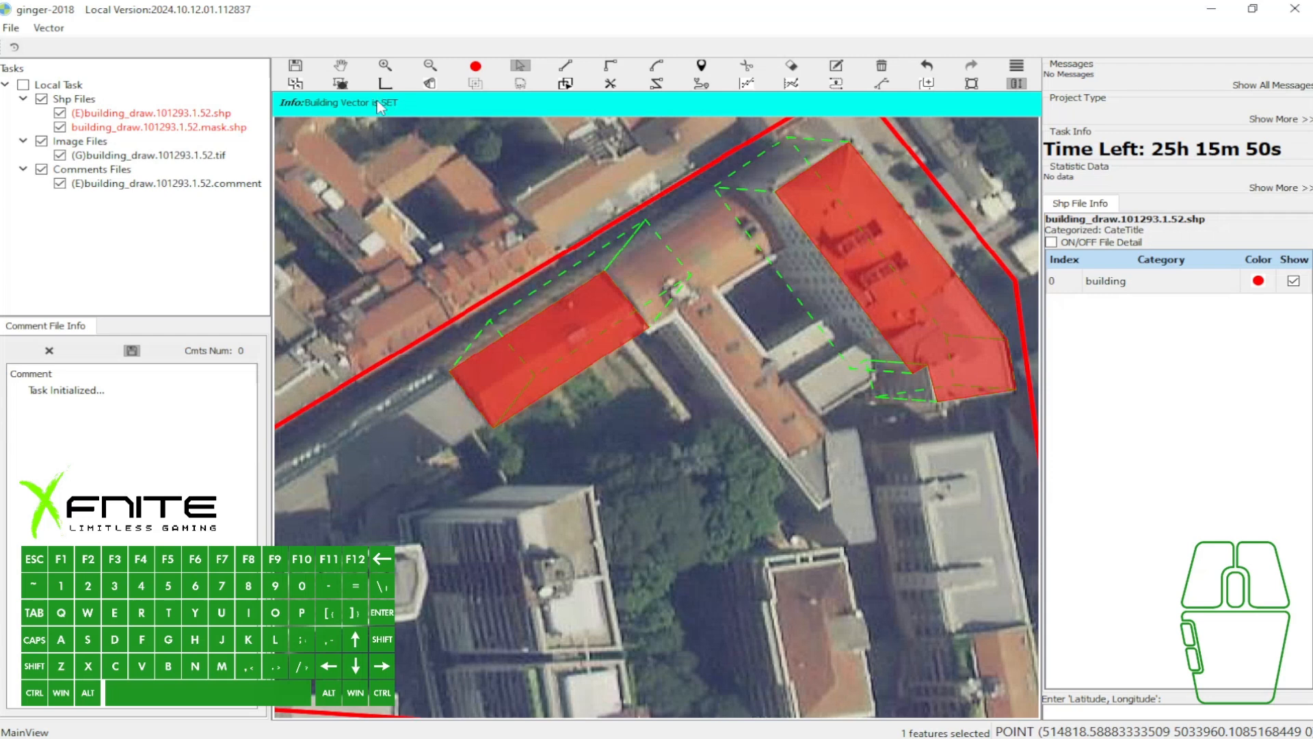
- Select the northwestern rectangle and shift its base outline westward along the building vector
left_click(578, 335)
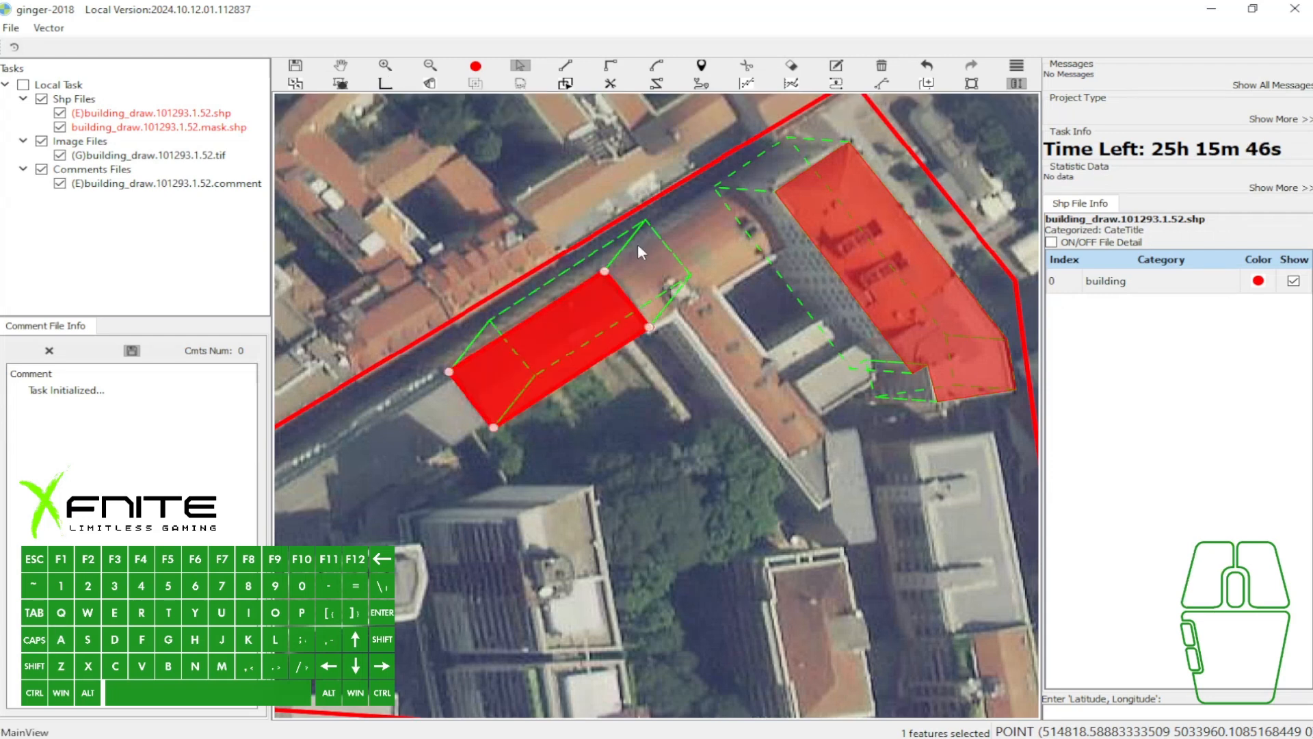
key("v")
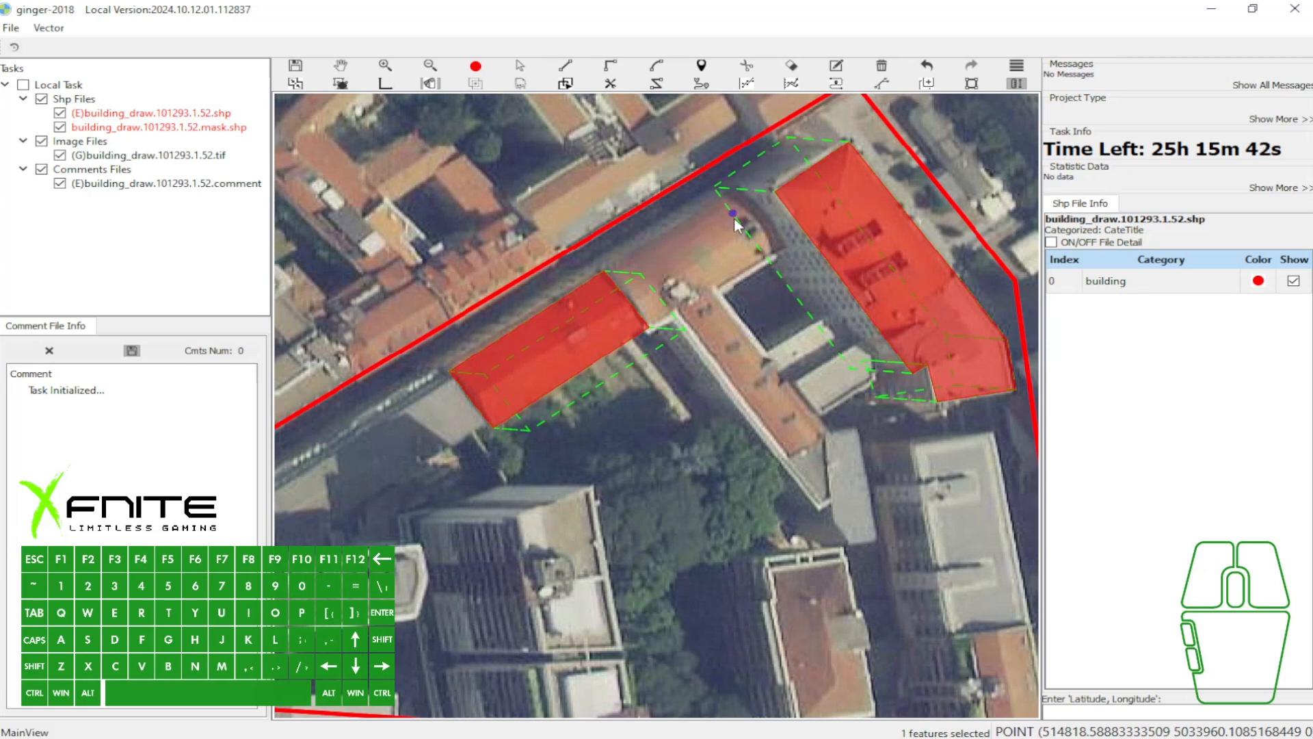
key("a")
key("a")
left_click(594, 329)
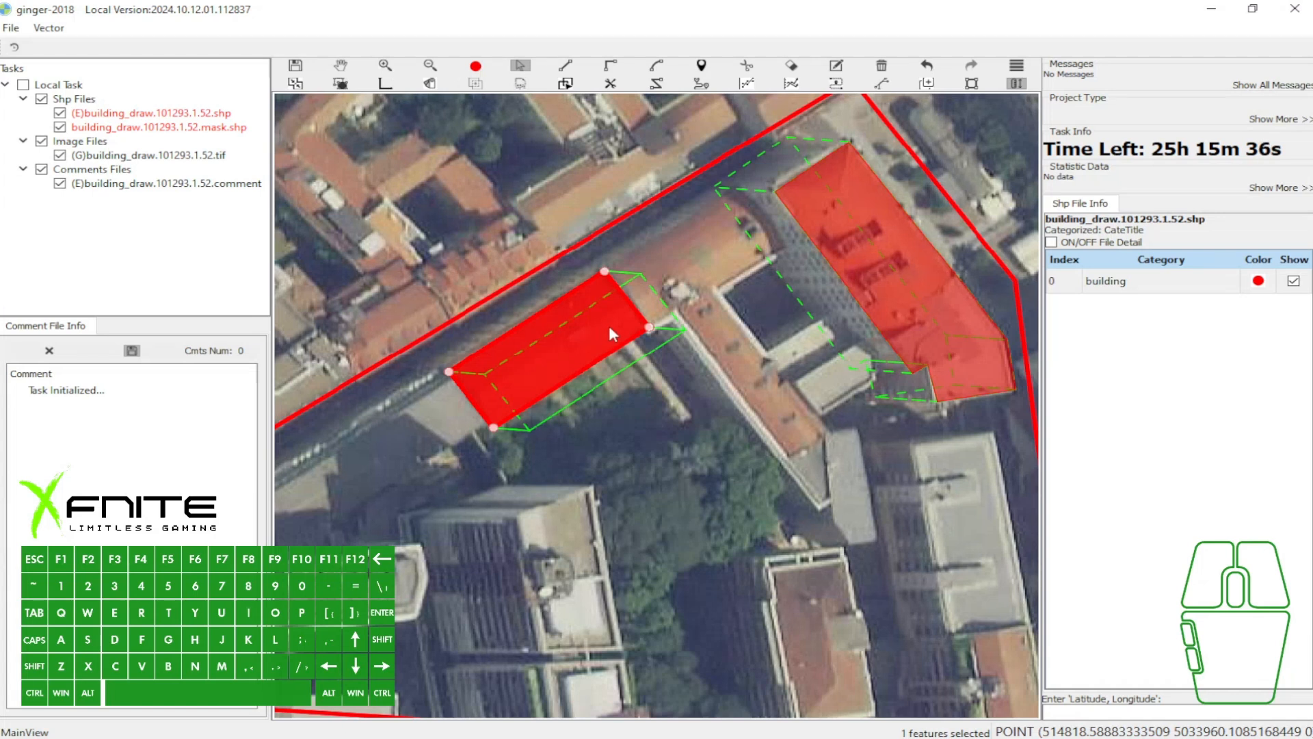
left_click_drag(610, 326, 571, 316)
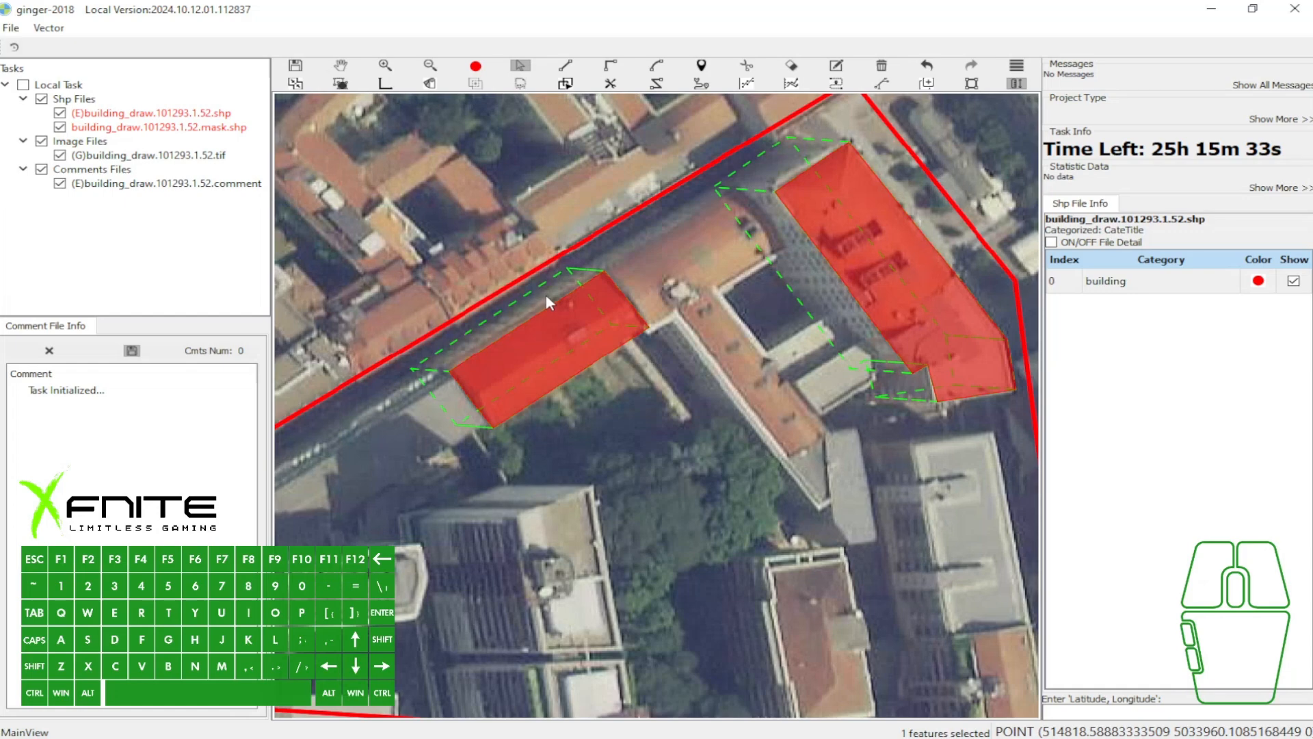
- Frame the area around both traced buildings in the screenshot overlay, then close the overlay
key("Print")
left_click_drag(315, 149, 979, 404)
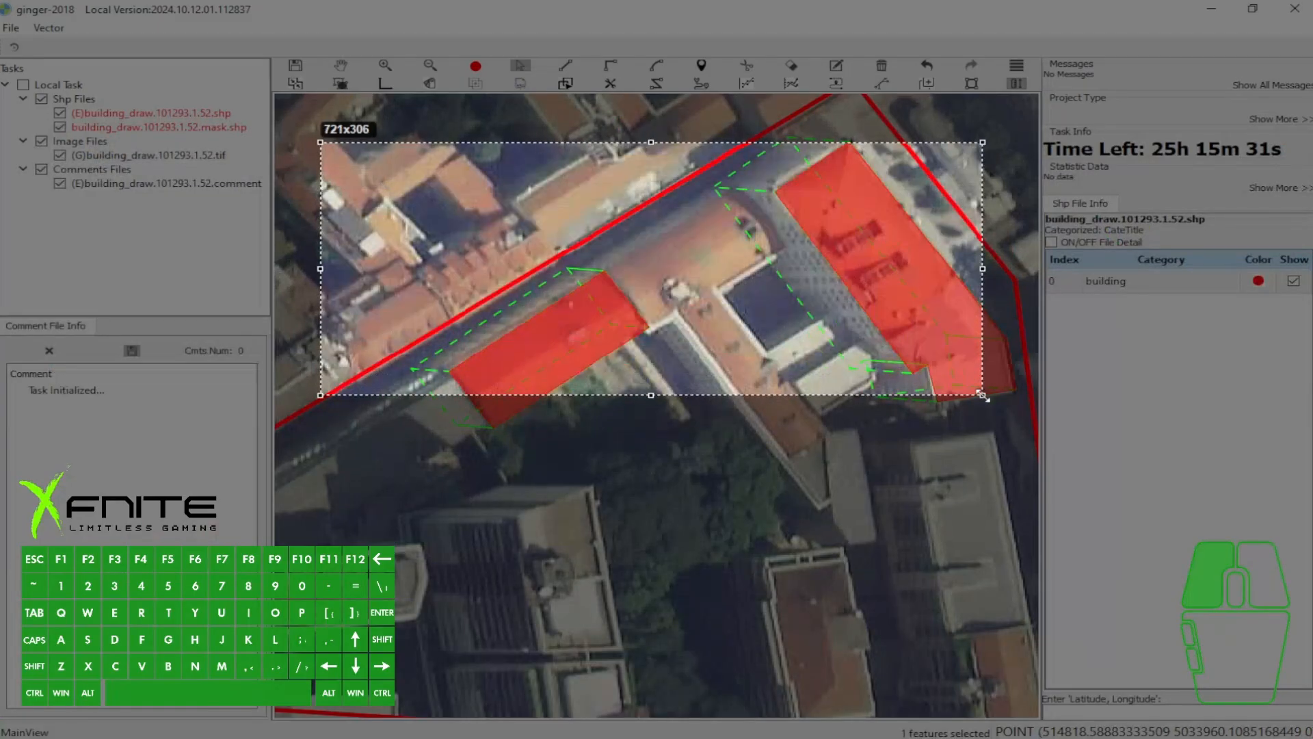
left_click(969, 419)
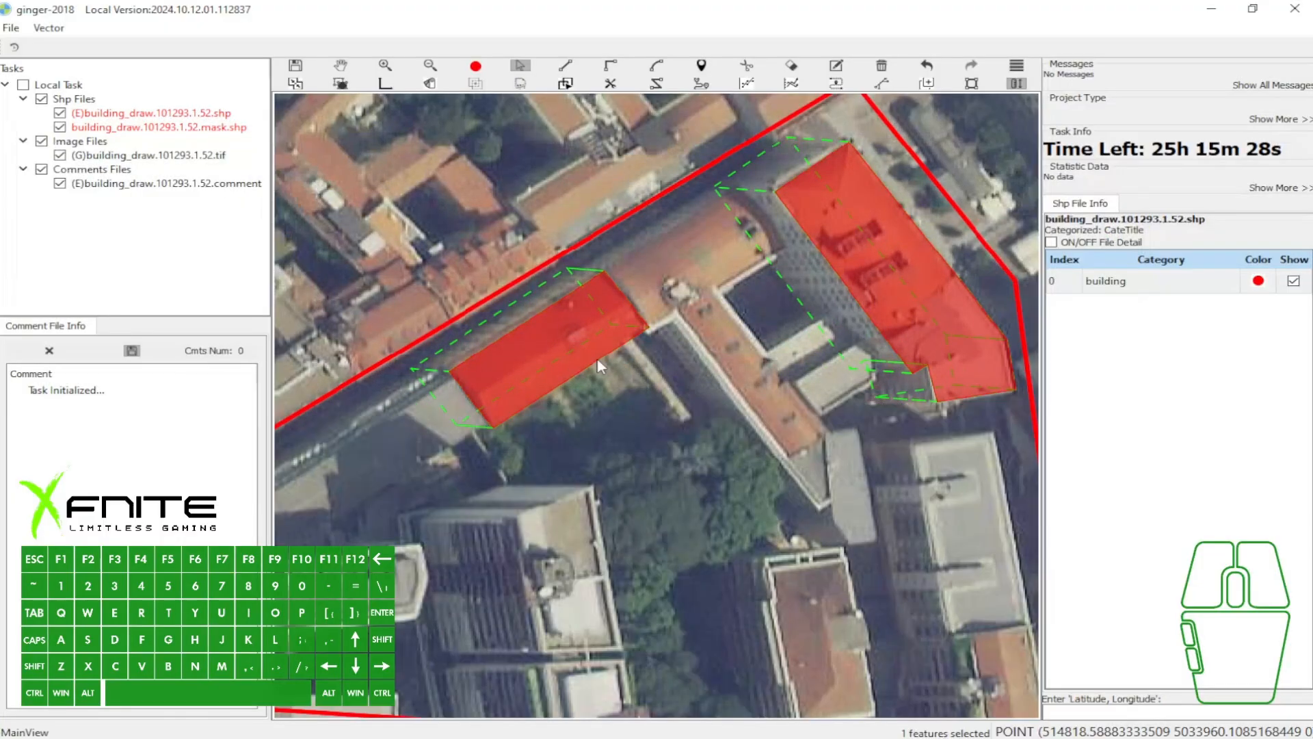
- Nudge the northwestern rectangle's base outline slightly farther west and reselect the rectangle
left_click_drag(498, 370, 499, 339)
left_click(575, 343)
left_click(567, 328)
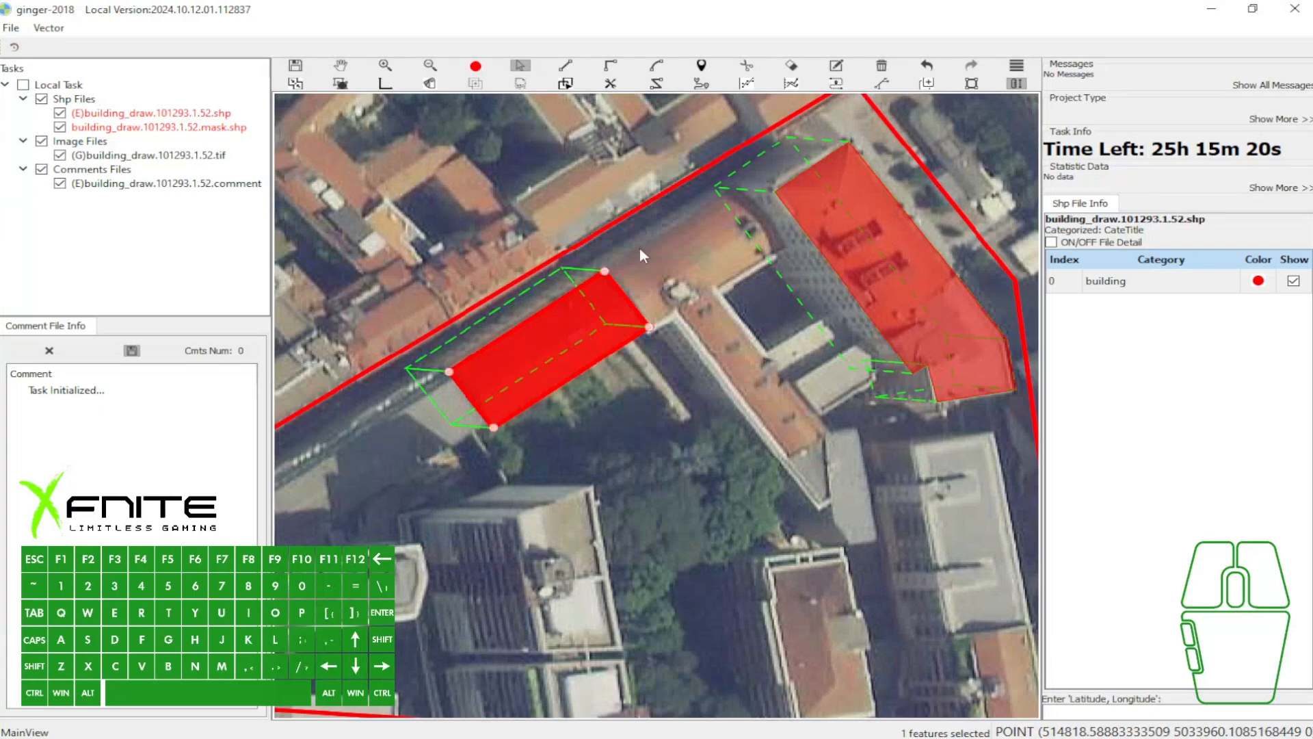
key("w")
key("a")
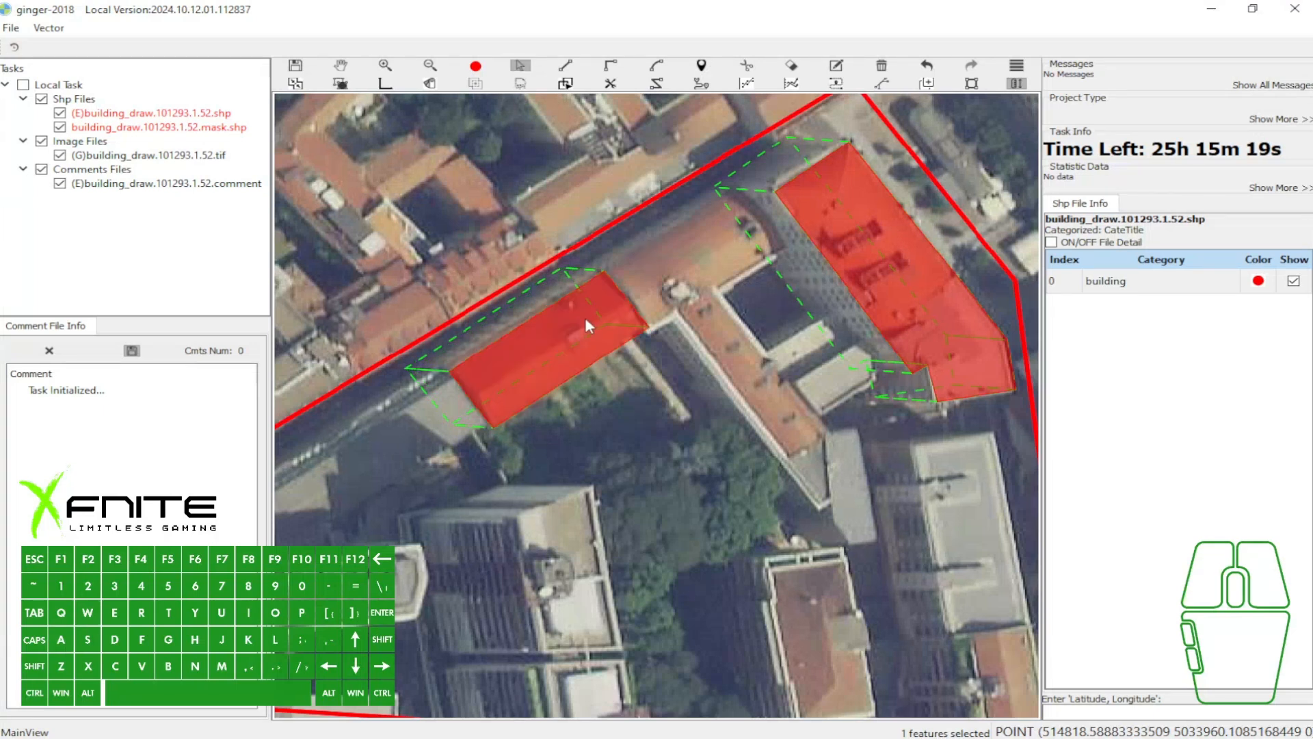
left_click(572, 329)
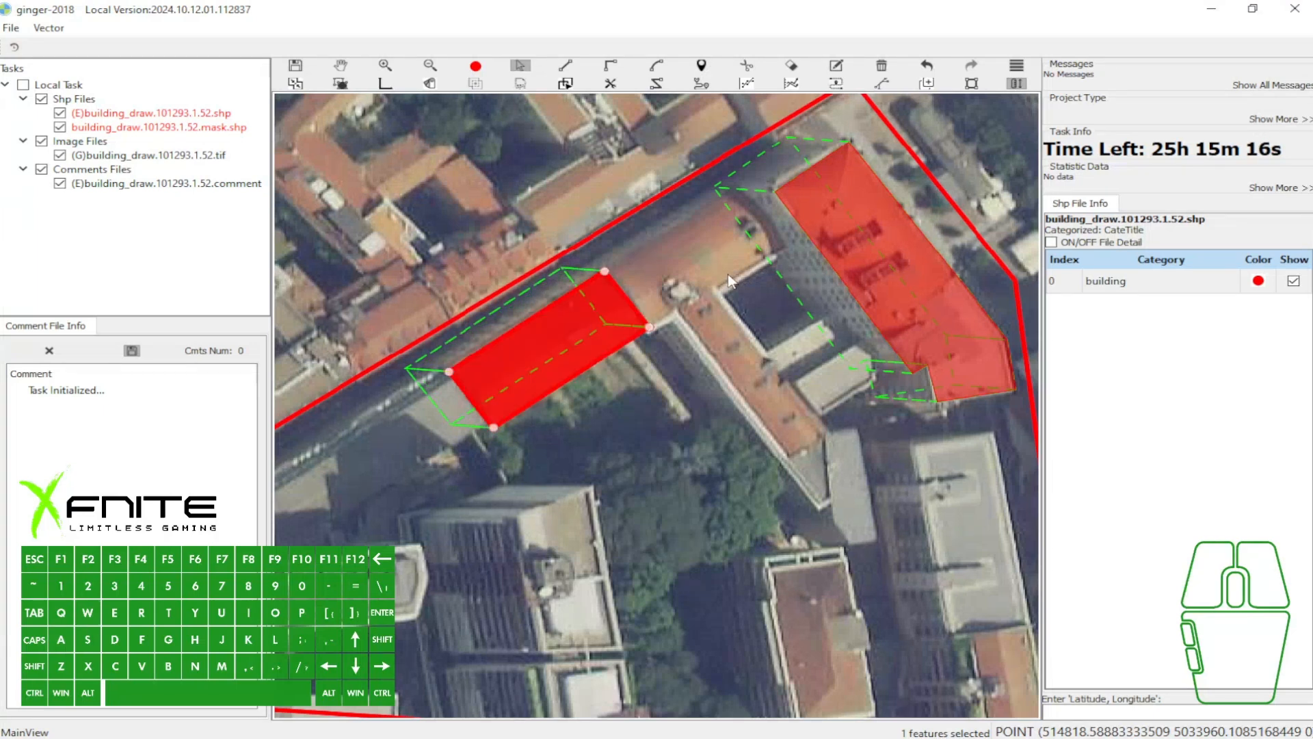
- Select the northwestern rectangle together with its base outline and delete it
left_click(870, 174)
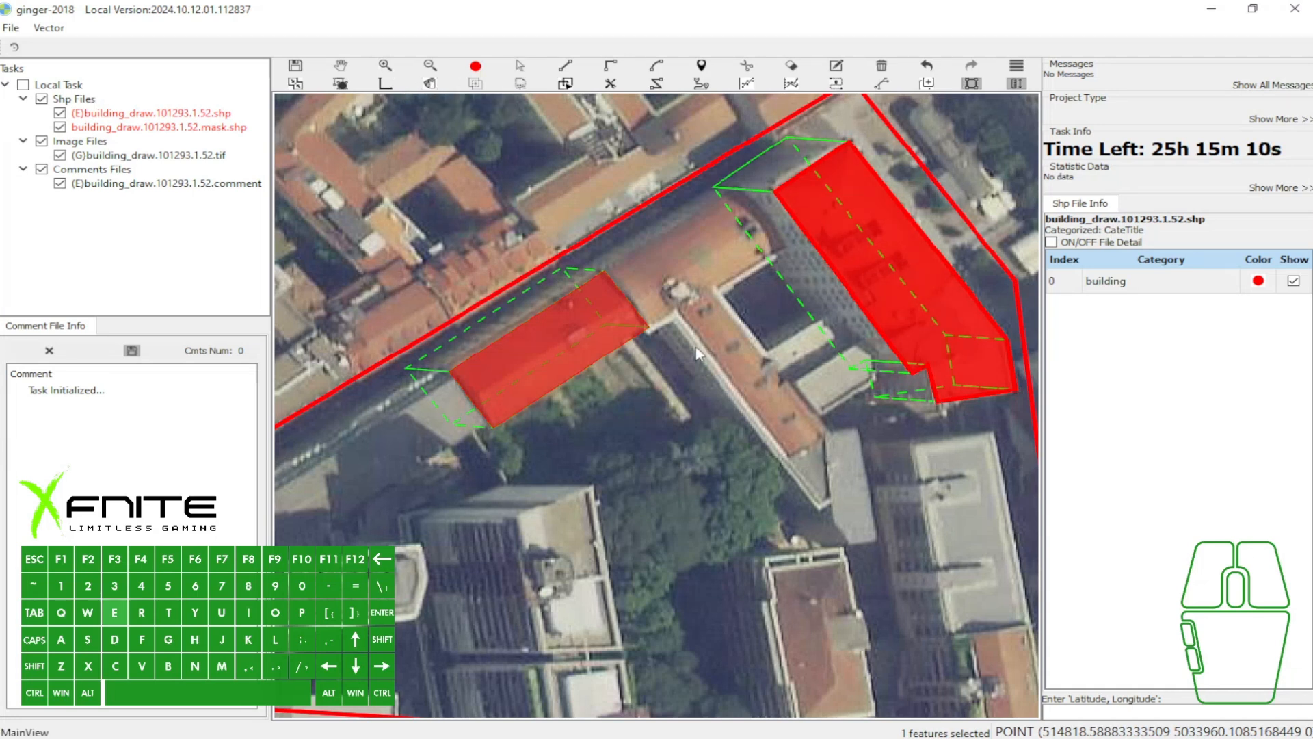
left_click_drag(435, 297, 601, 387)
key("b")
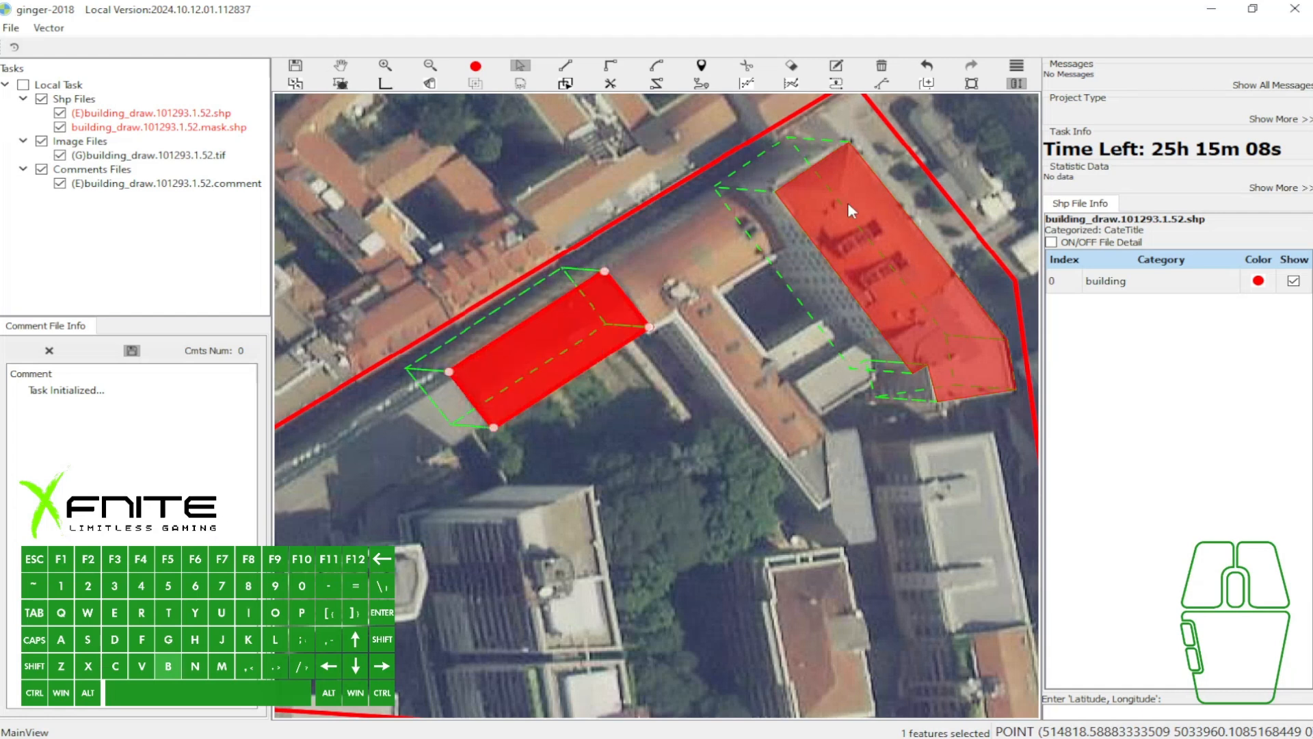
- Set the building vector from the eastern polygon and draw a new rectangle over the northwestern red roof
key("3")
key("e")
left_click(443, 363)
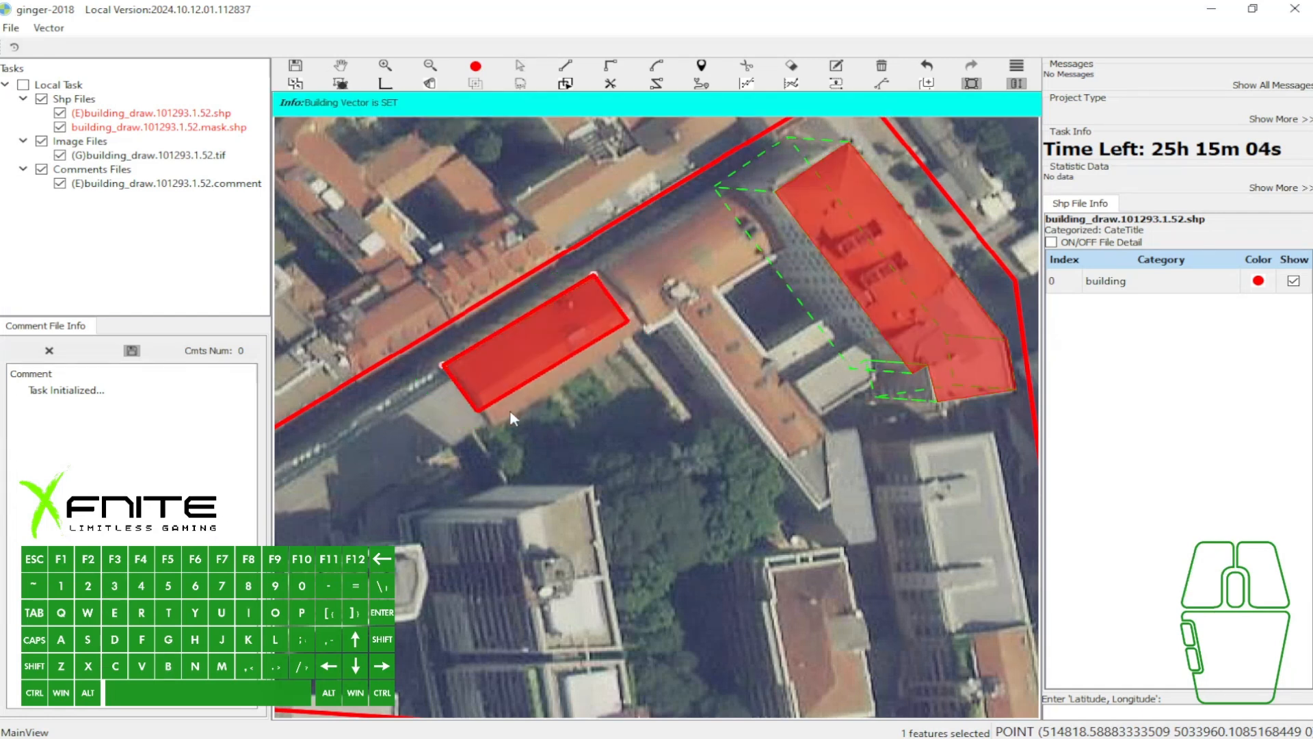
left_click(519, 410)
- Offset the new rectangle's base outline westward along the building vector
left_click(520, 355)
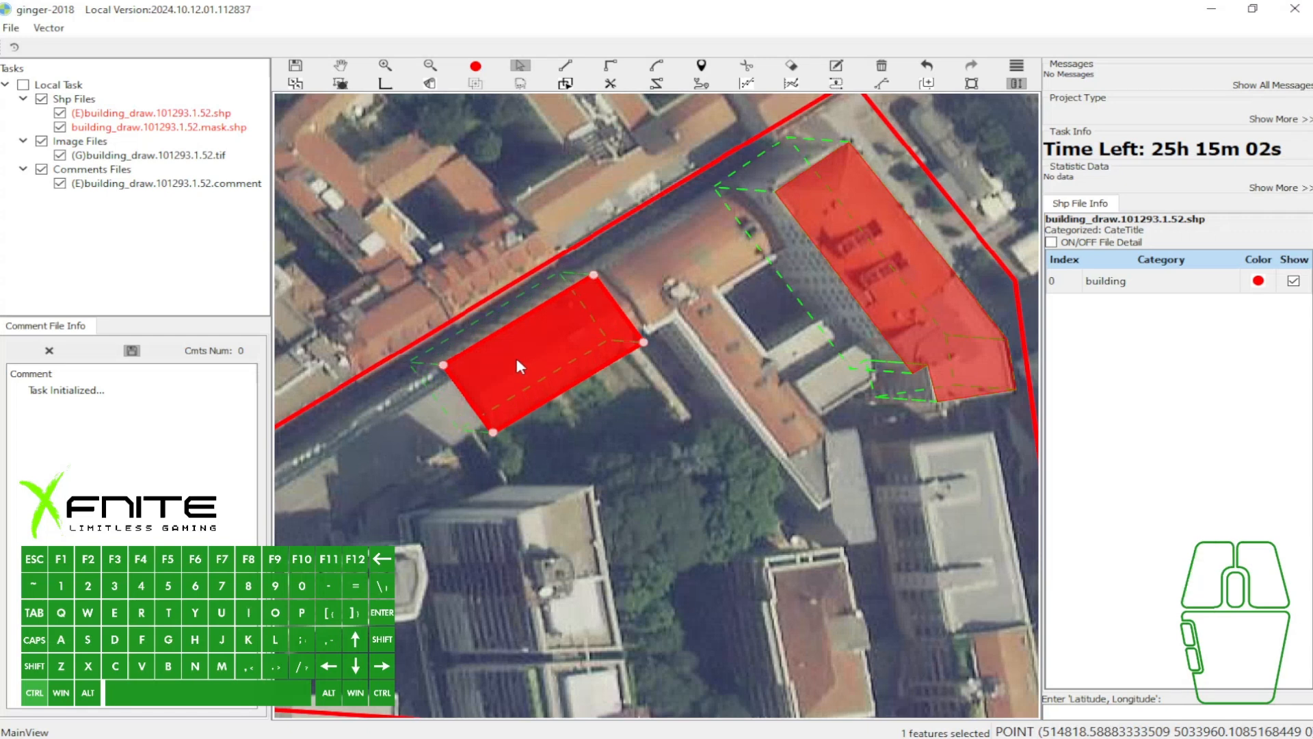
left_click(582, 350)
key("6")
key("w")
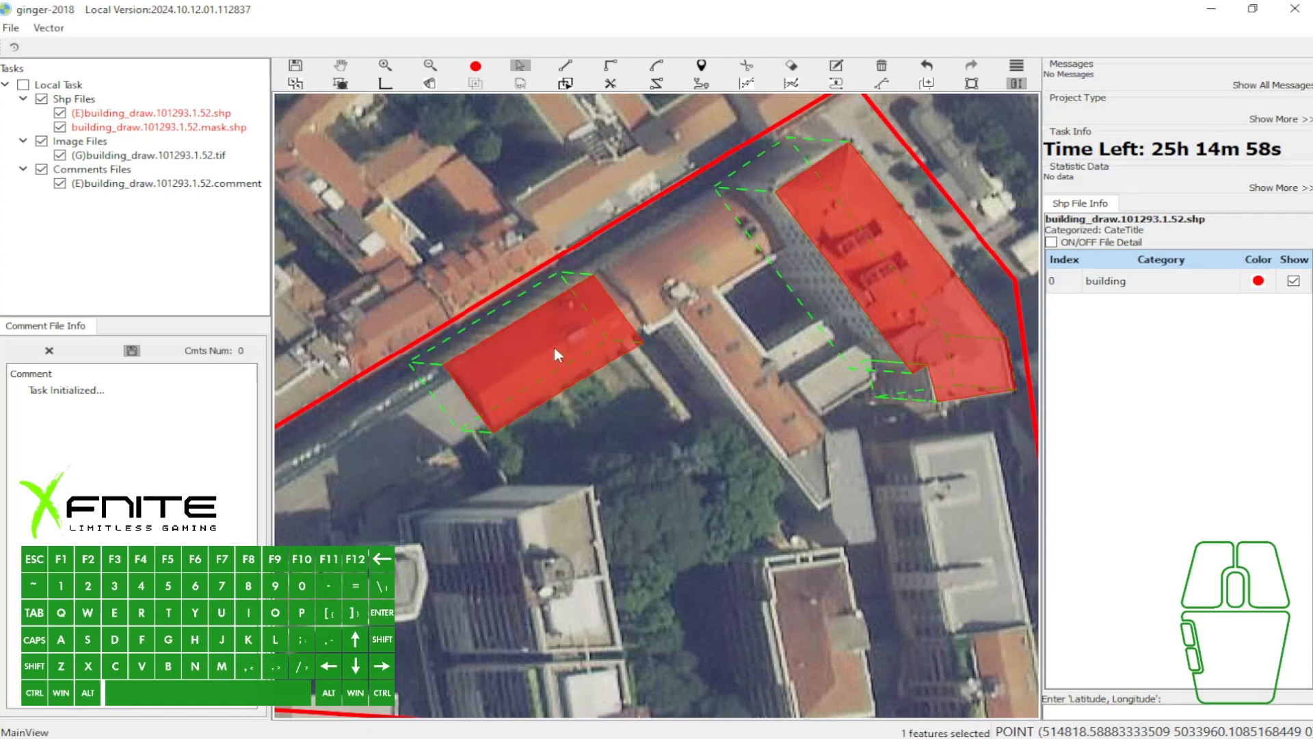
- Shift the northwestern rectangle's base outline northwestward, perpendicular to its long side
left_click(555, 348)
key("ctrl+q")
key("3")
left_click(530, 365)
mouse_move(510, 373)
left_mouse_down()
mouse_move(460, 367)
mouse_move(477, 388)
mouse_move(479, 358)
mouse_move(502, 364)
left_mouse_up()
key("q")
- Set the building vector from the eastern polygon and apply it to the northwestern rectangle
left_click(843, 194)
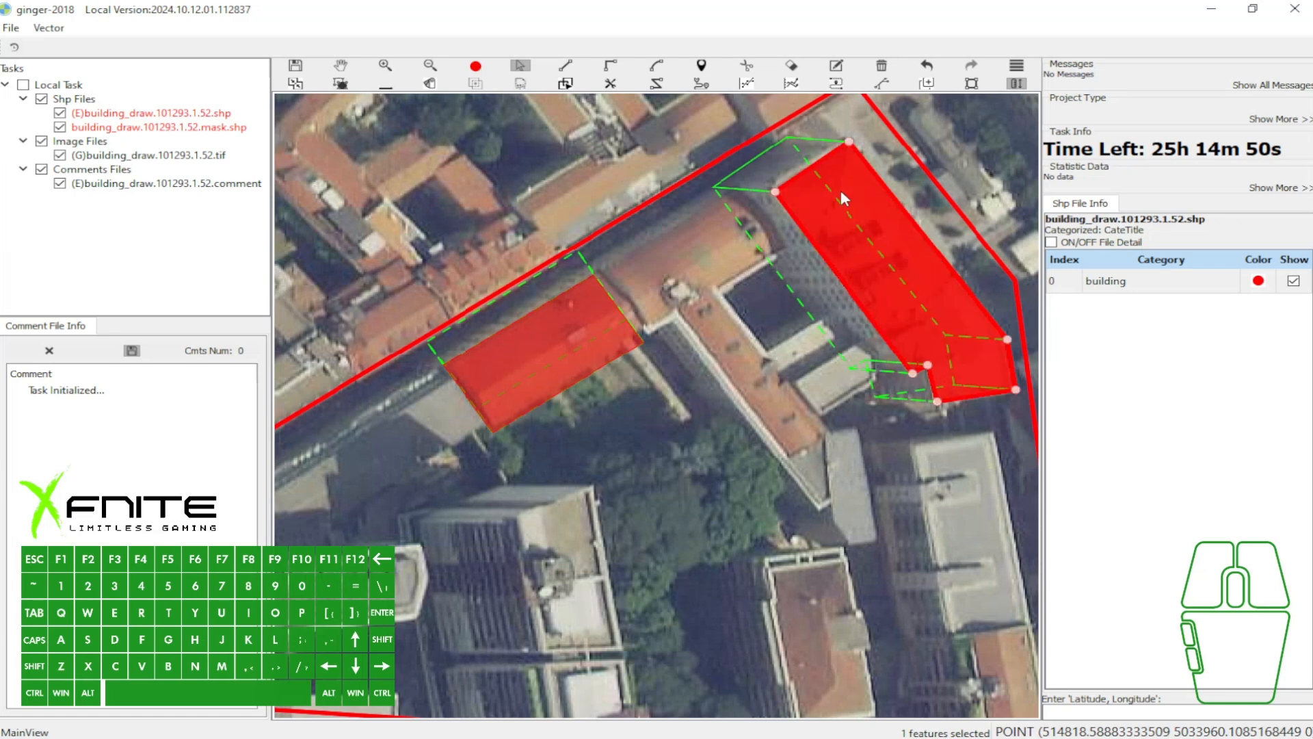
key("3")
left_click(565, 331)
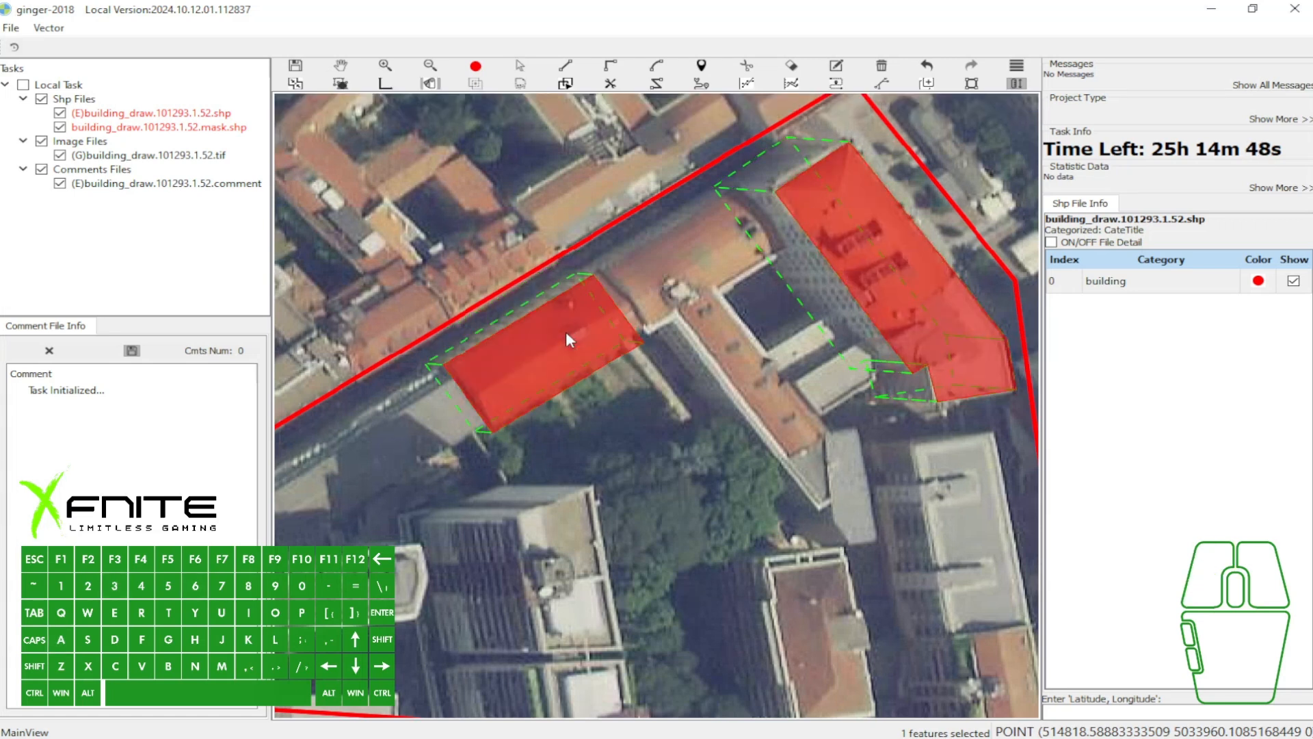
scroll(576, 296, "up", 1)
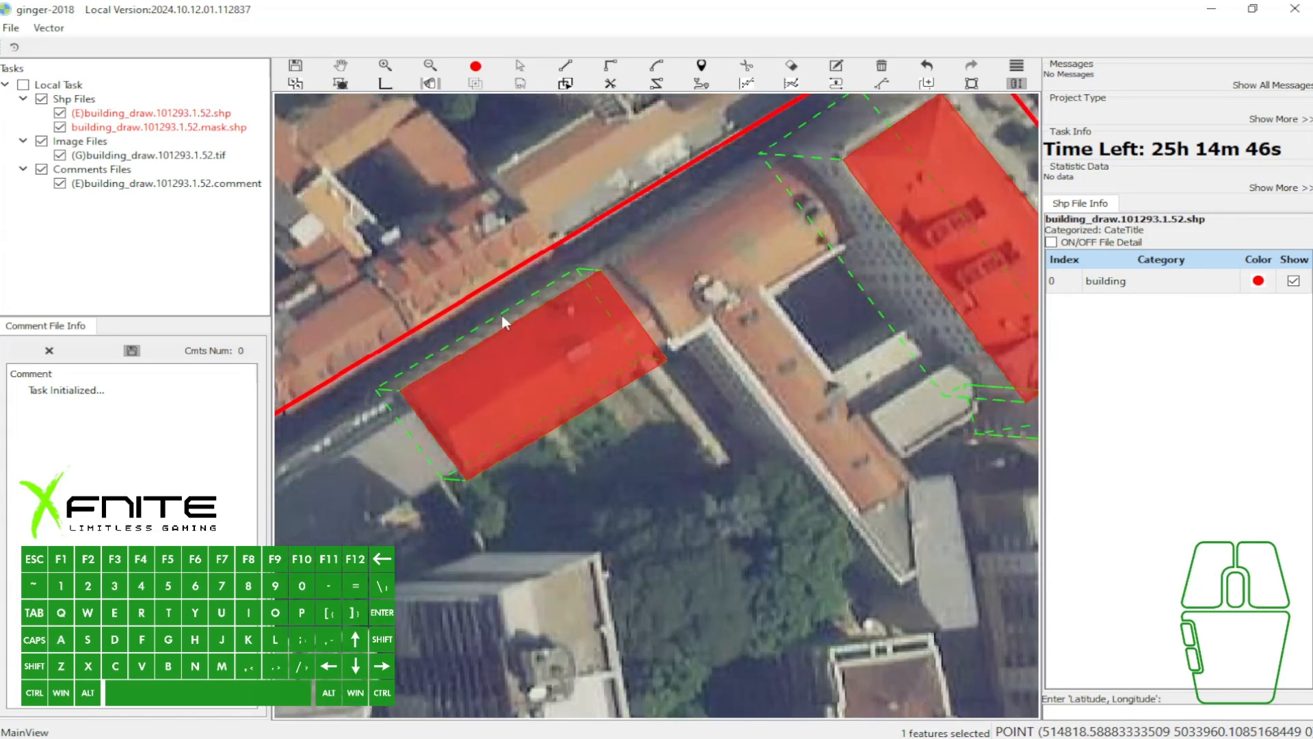
scroll(500, 330, "down", 1)
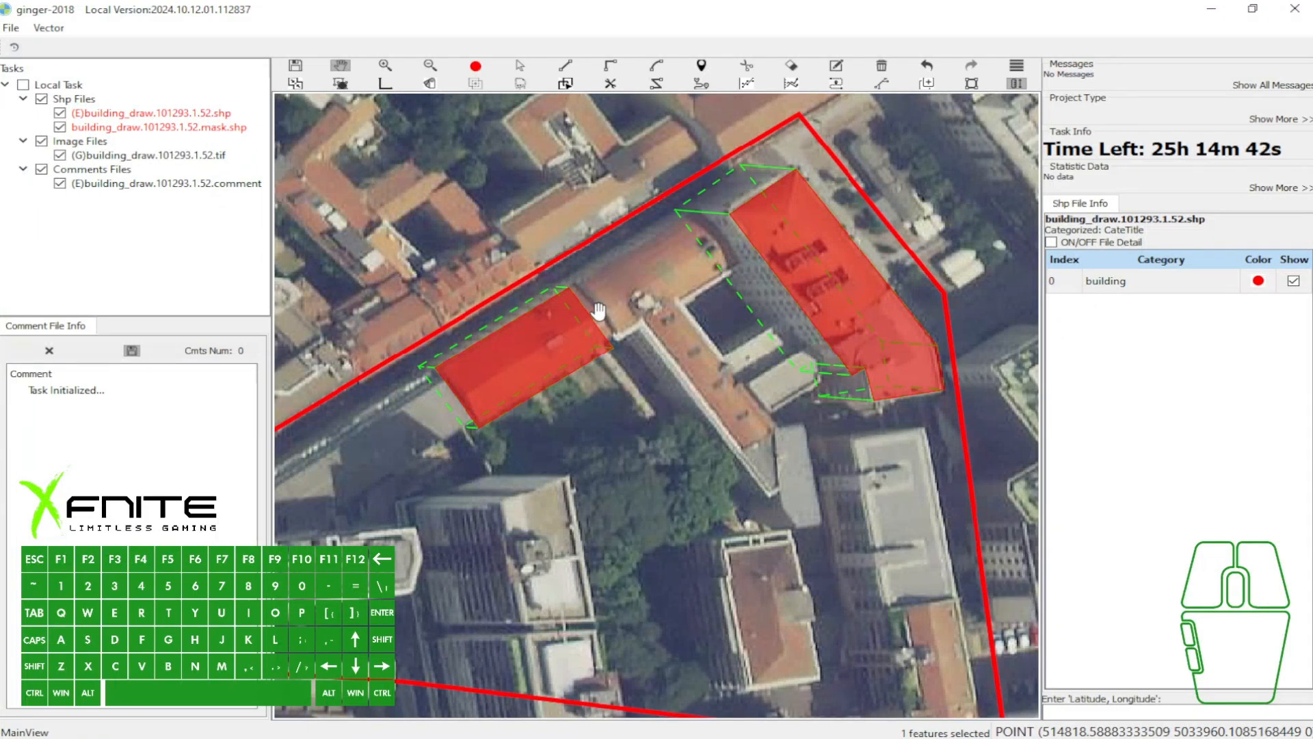
- Set the building vector from the eastern polygon again and realign the northwestern rectangle's base outline with it
scroll(472, 324, "up", 1)
scroll(478, 308, "up", 1)
scroll(496, 318, "up", 1)
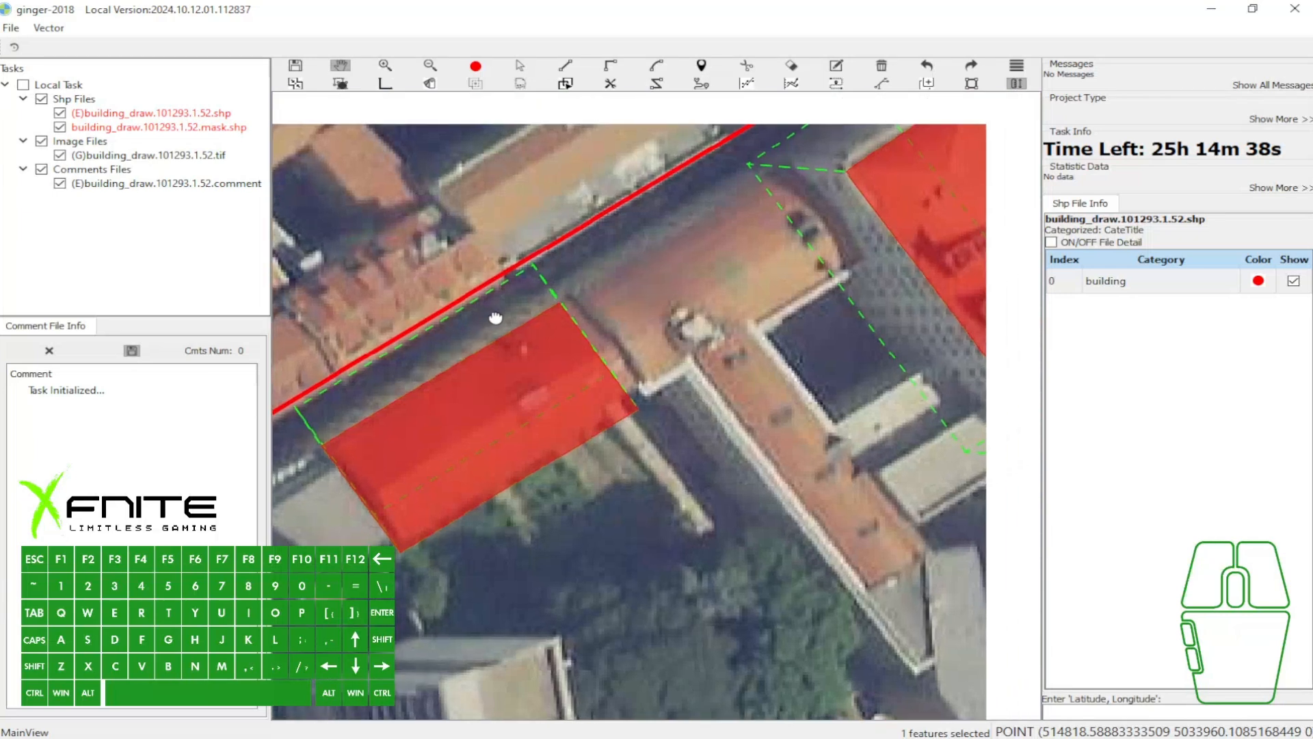
scroll(495, 318, "down", 1)
key("a")
left_click(819, 250)
key("3")
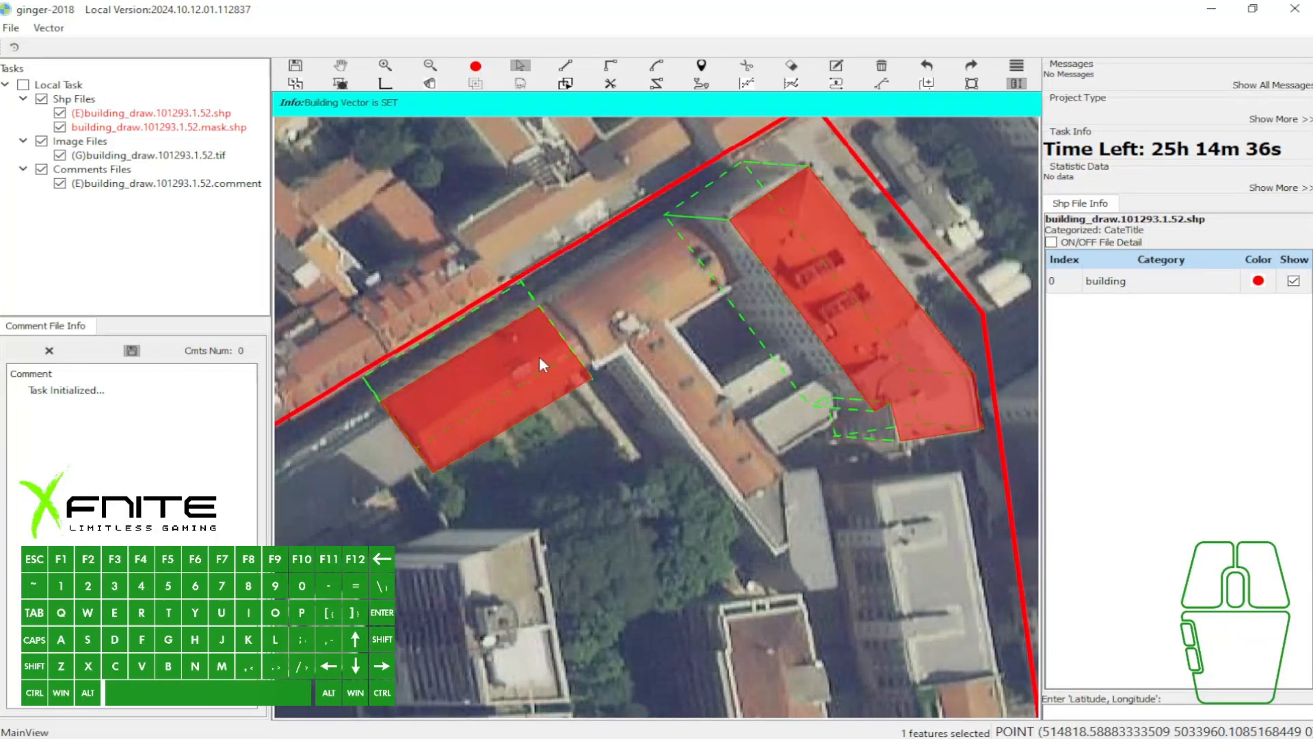
left_click(539, 361)
key("6")
- Select the northwestern rectangle and fine-tune its base outline slightly westward
scroll(433, 366, "up", 2)
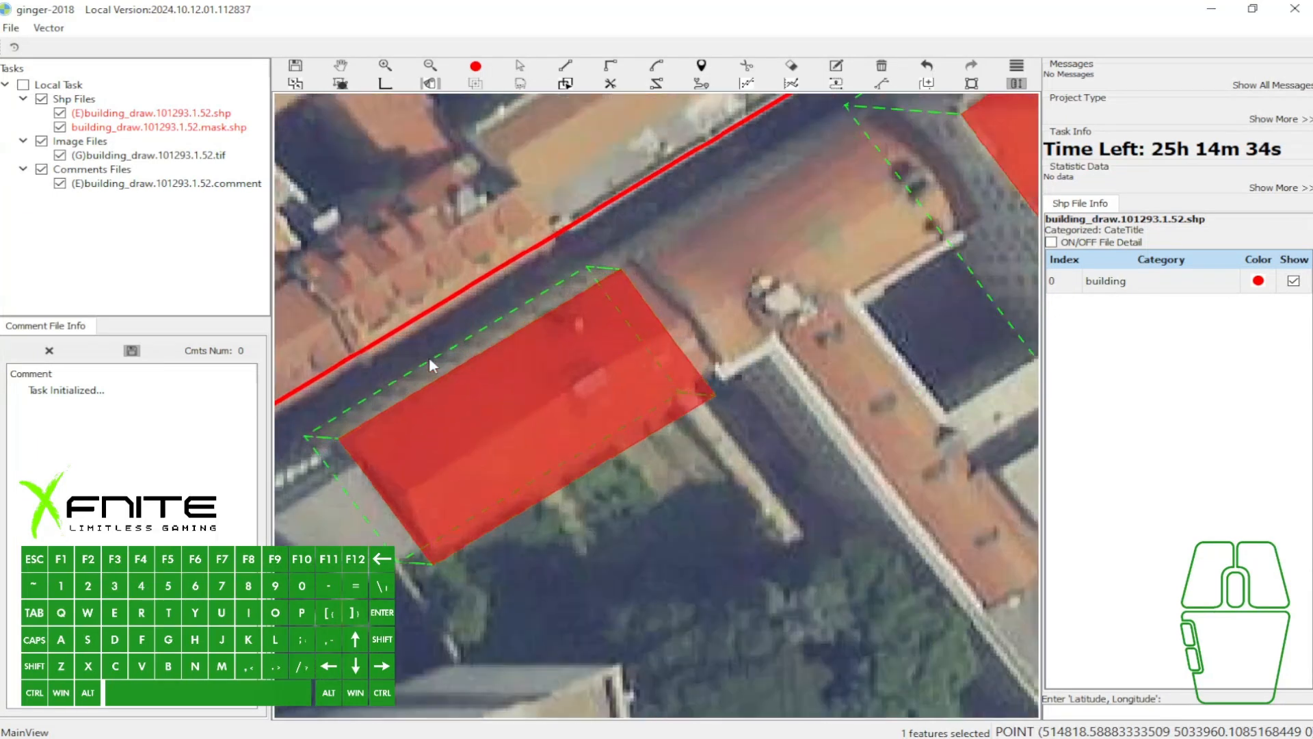
key("a")
left_click(519, 389)
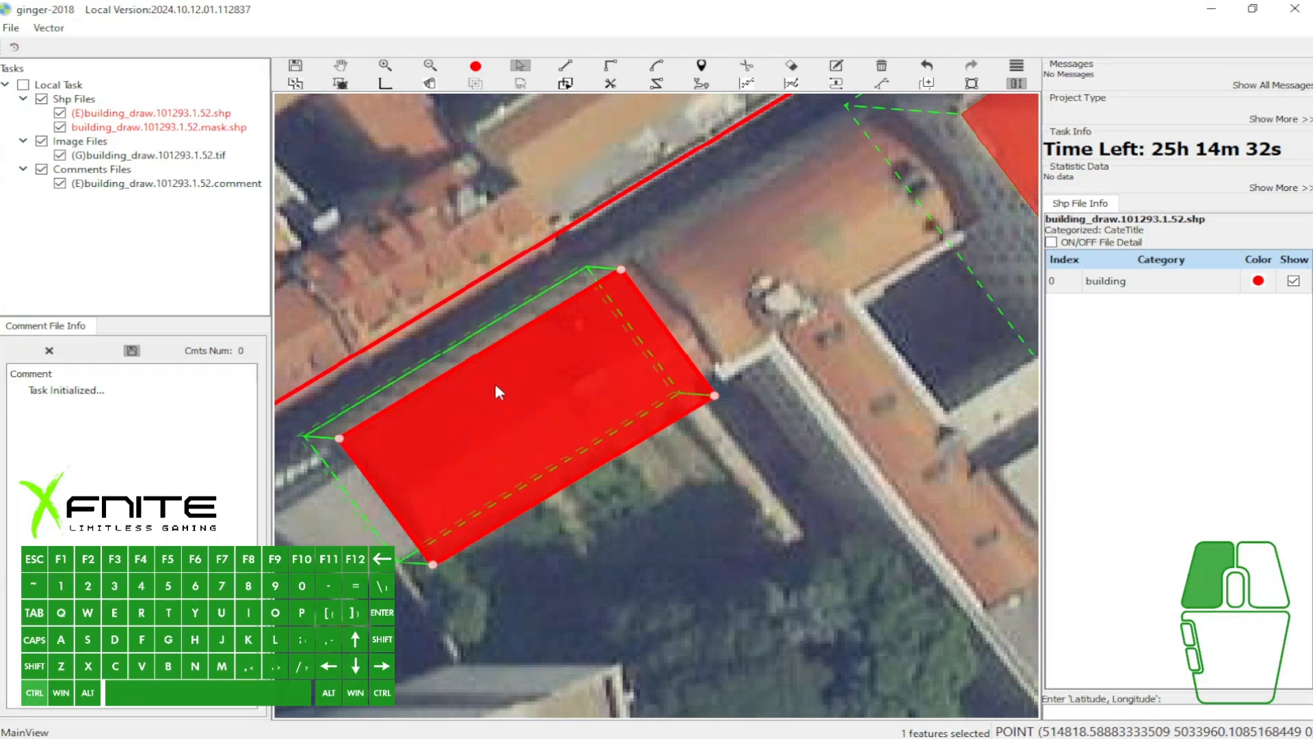
left_click_drag(496, 385, 493, 385)
- Try to draw an adjoining polygon from the rectangle's two eastern corners over the neighbouring roof
key("w")
scroll(607, 290, "down", 3)
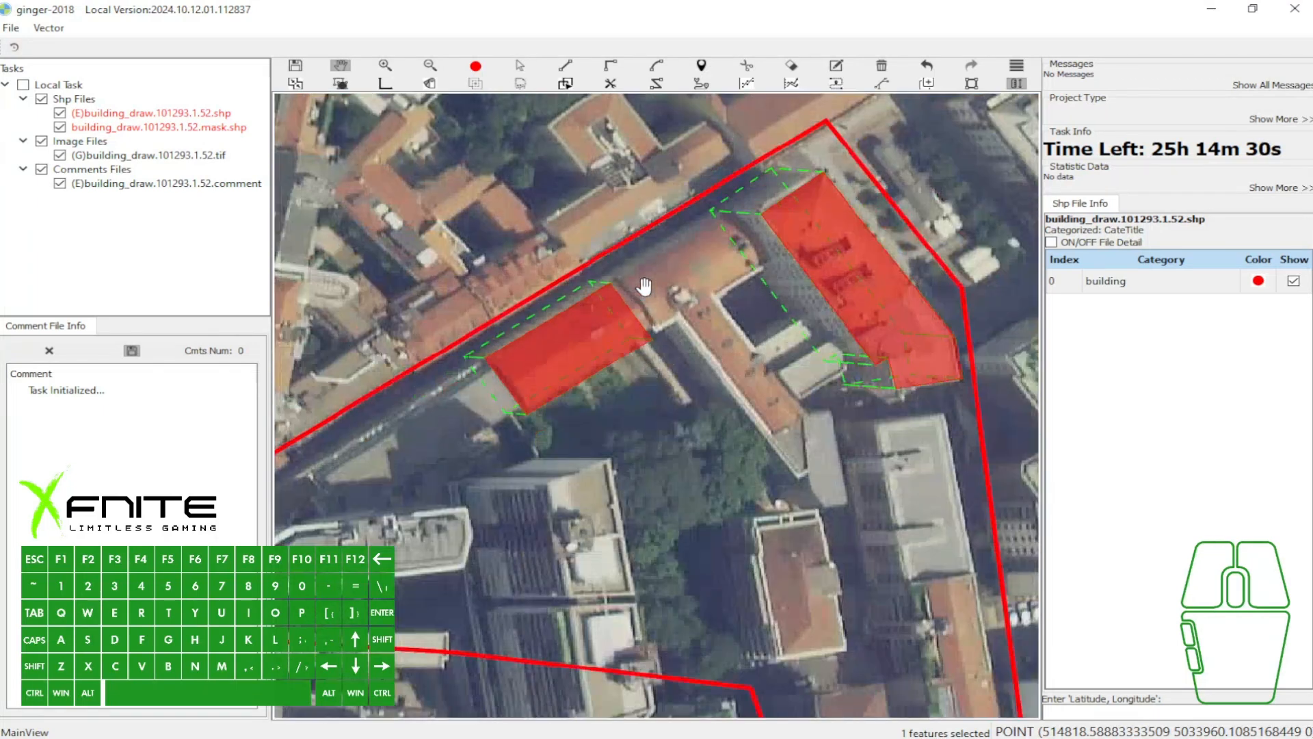
left_click_drag(673, 286, 608, 293)
scroll(623, 277, "up", 2)
key("h")
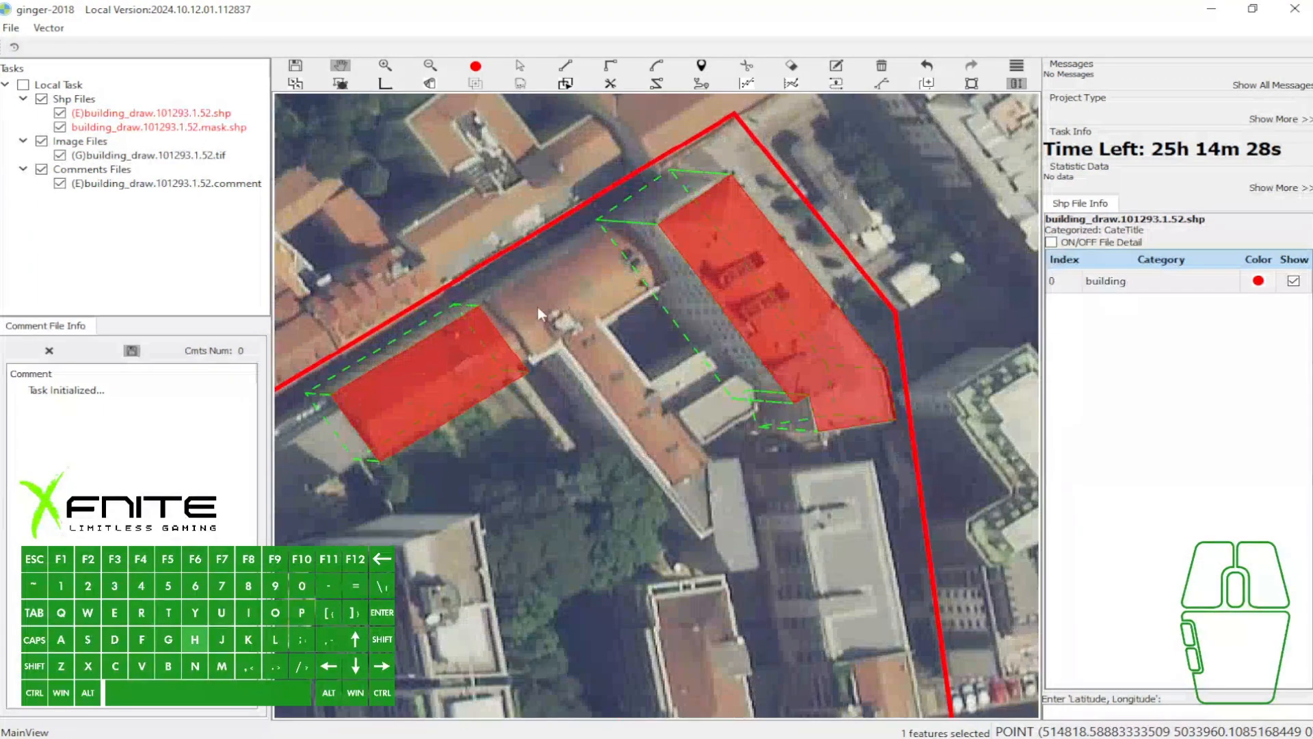
left_click(481, 304)
left_click(528, 371)
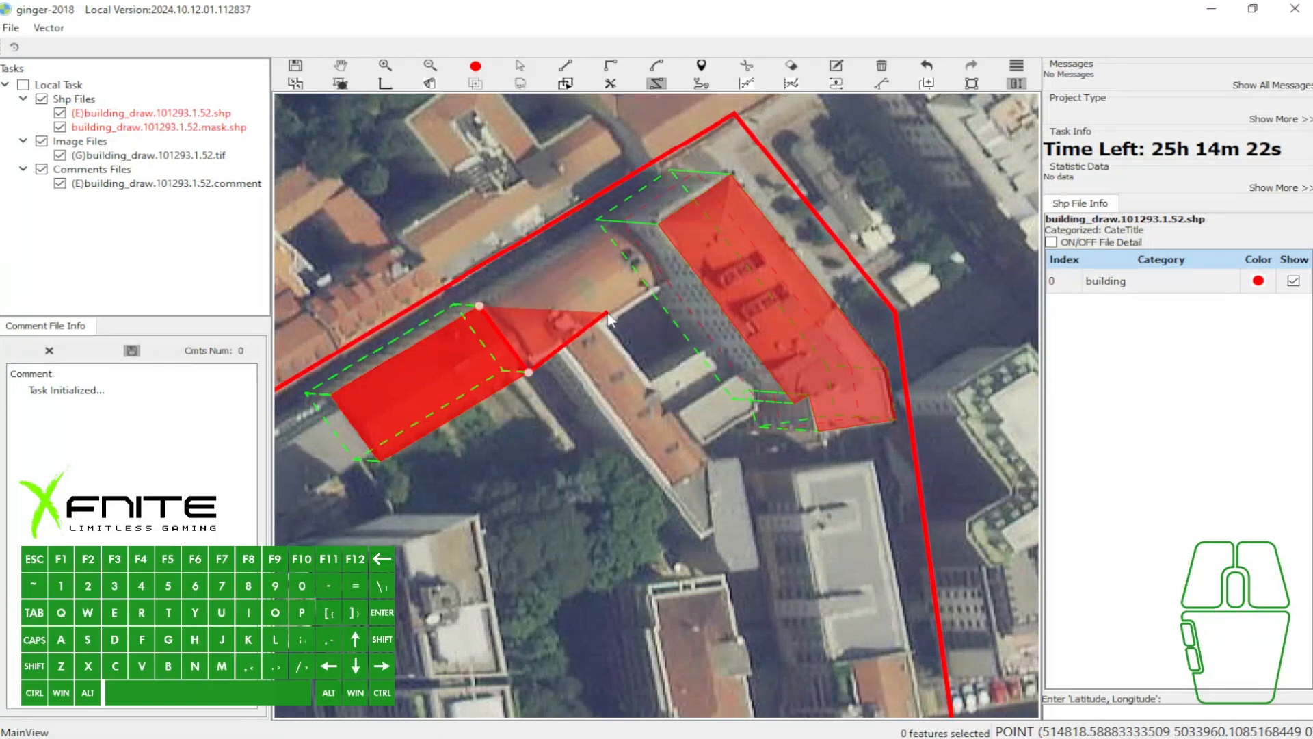
scroll(609, 318, "up", 1)
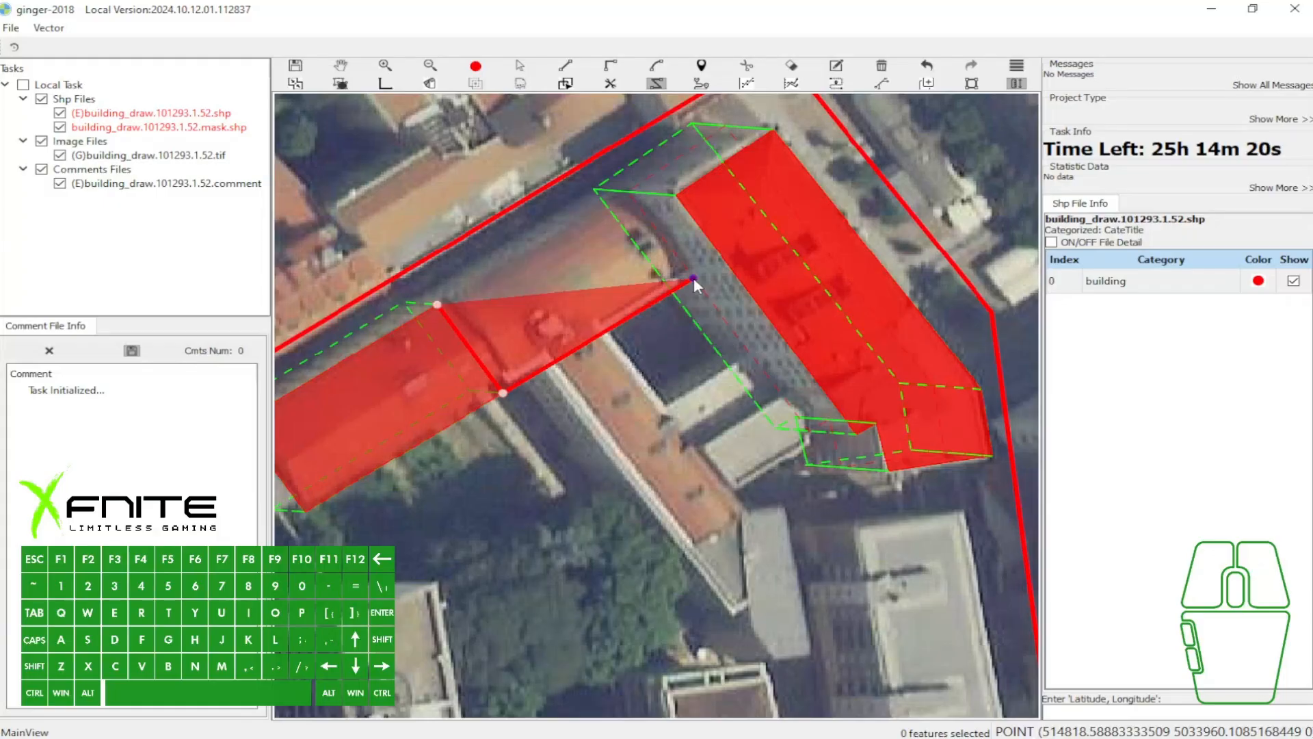
- Frame the neighbouring roofs and the eastern building in the screenshot overlay, close it and cancel the unfinished polygon
key("Print")
left_click_drag(467, 108, 1055, 496)
left_click_drag(571, 257, 658, 249)
left_click(1040, 512)
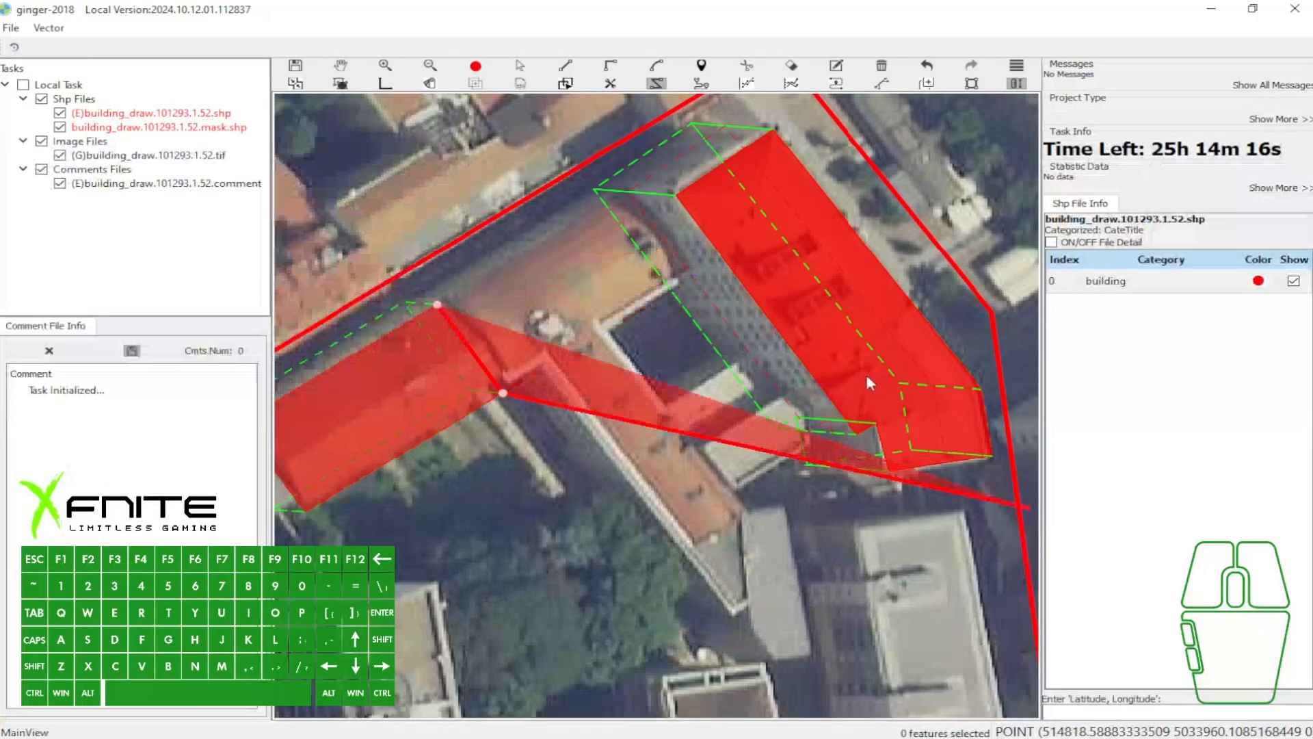
key("w")
- Select both traced building polygons with a selection box and delete them
key("a")
left_click_drag(321, 180, 805, 391)
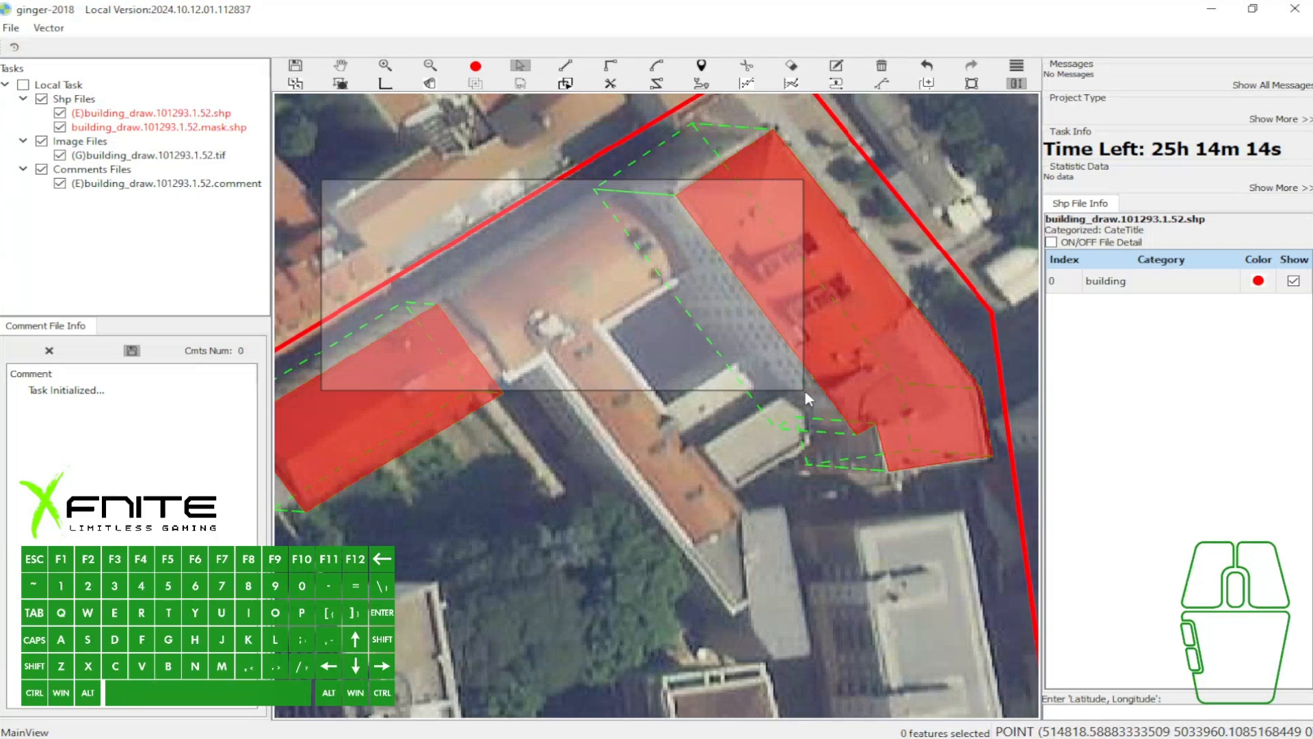
key("b")
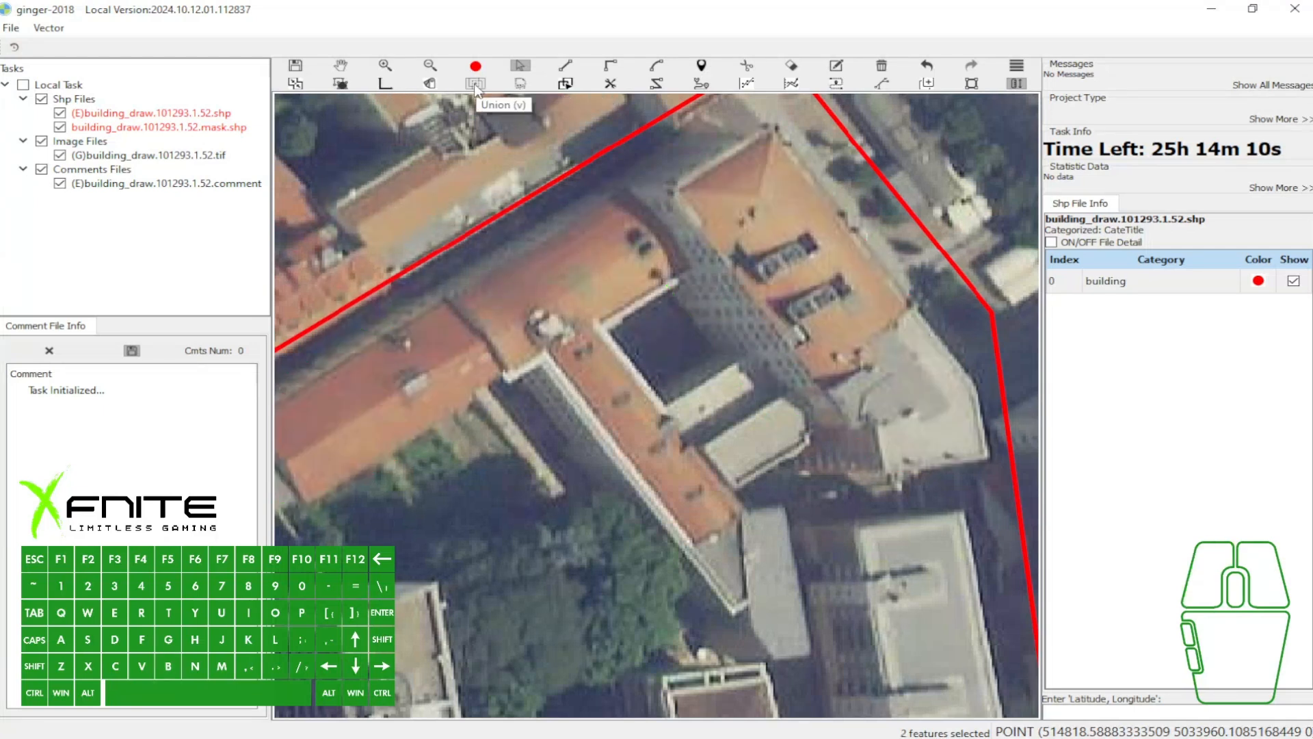
- Draw two overlapping rectangles across the roof where the building's wings meet
key("e")
left_click(490, 325)
left_click(634, 260)
left_click(668, 351)
left_click(556, 295)
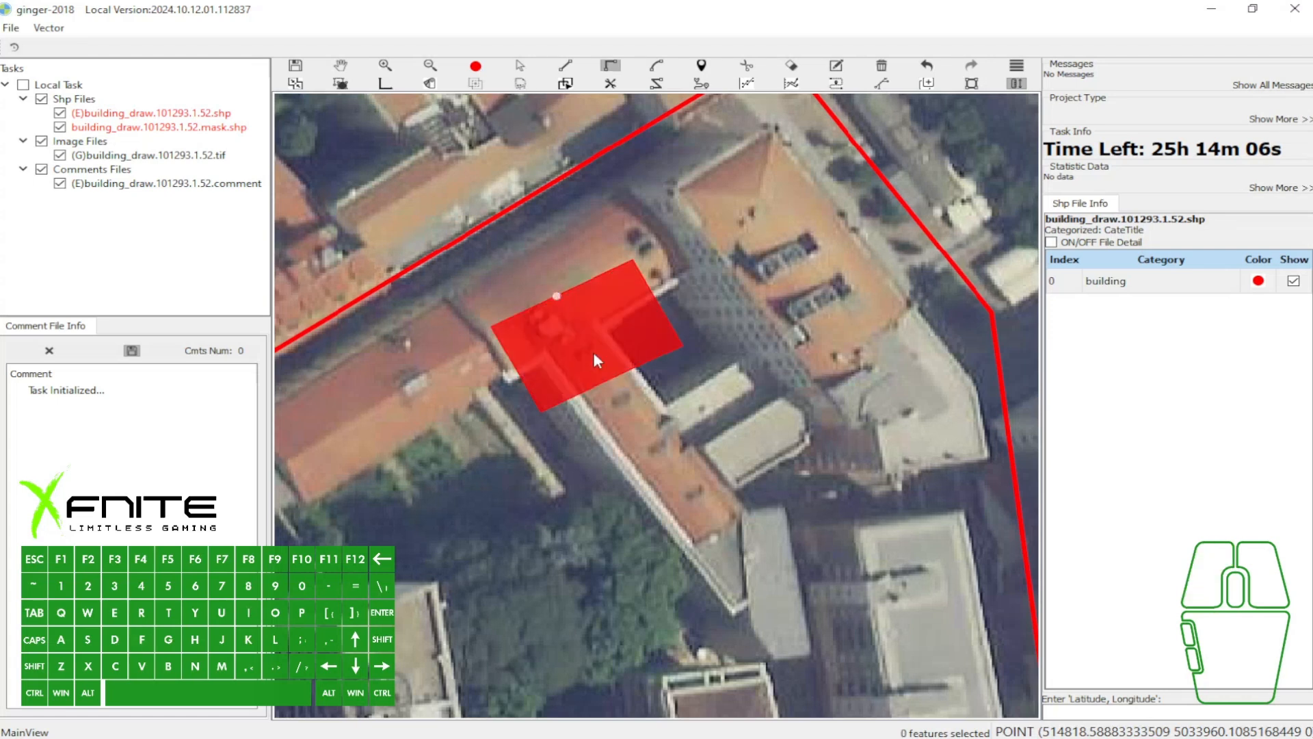
left_click(633, 428)
key("space")
key("a")
left_click(591, 346)
- Select the overlapping rectangles with a selection box, unite them and undo the union
key("w")
mouse_move(494, 261)
left_mouse_down()
mouse_move(589, 309)
mouse_move(680, 386)
left_mouse_up()
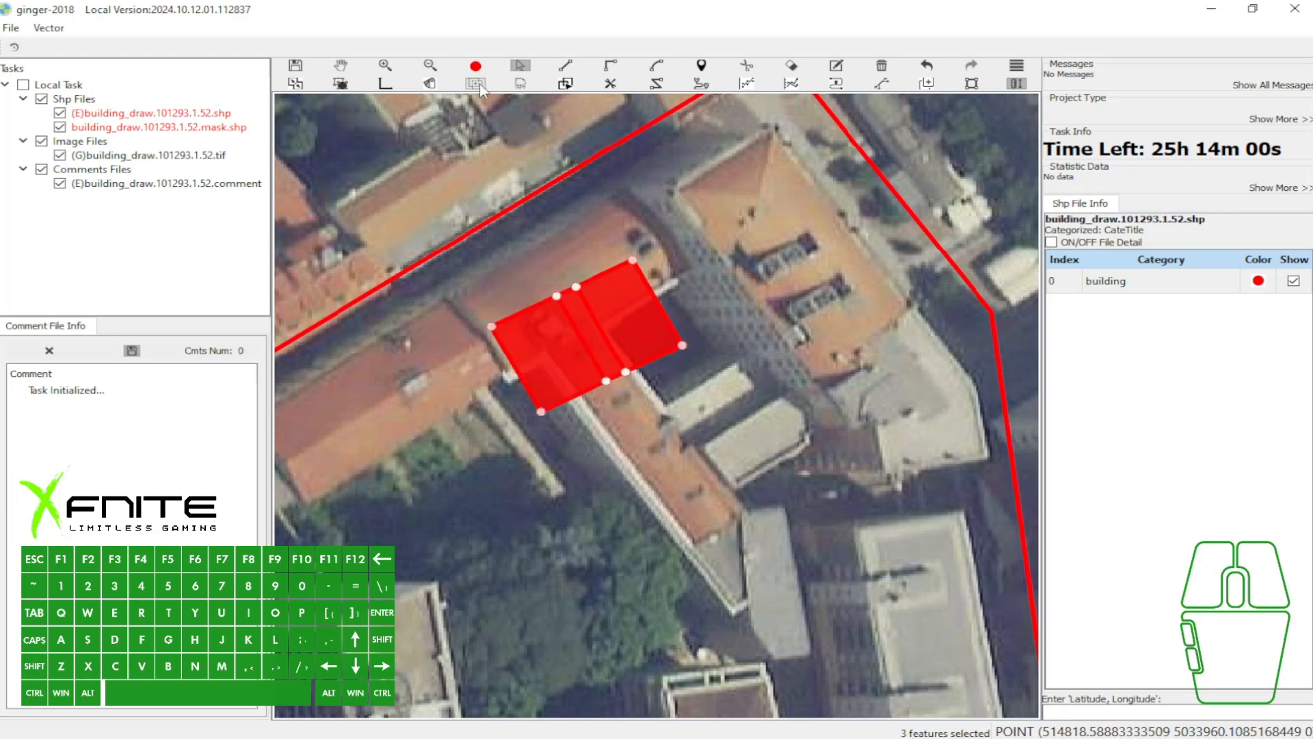
key("v")
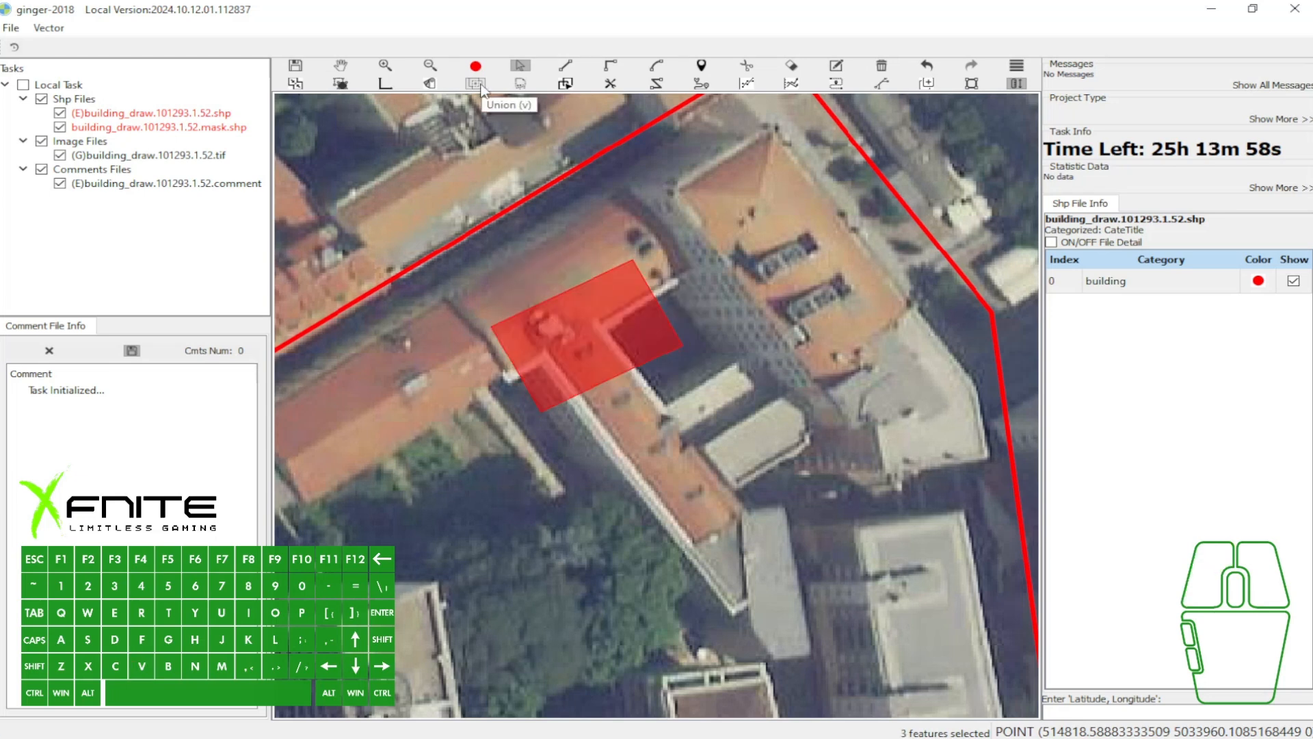
left_click(613, 290)
key("w")
key("a")
key("ctrl+z")
- Reselect the overlapping rectangles with a selection box and unite them into one polygon
left_click_drag(504, 260, 690, 392)
key("v")
left_click(605, 330)
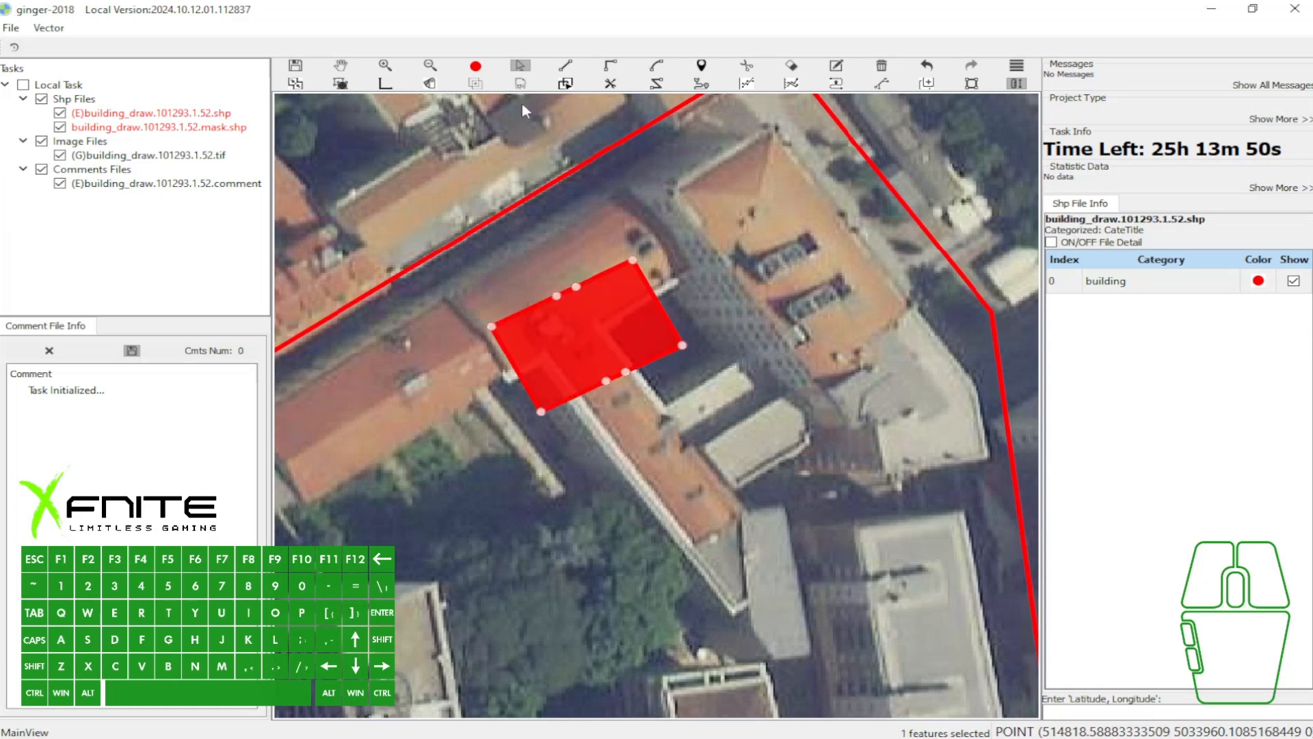
left_click(520, 83)
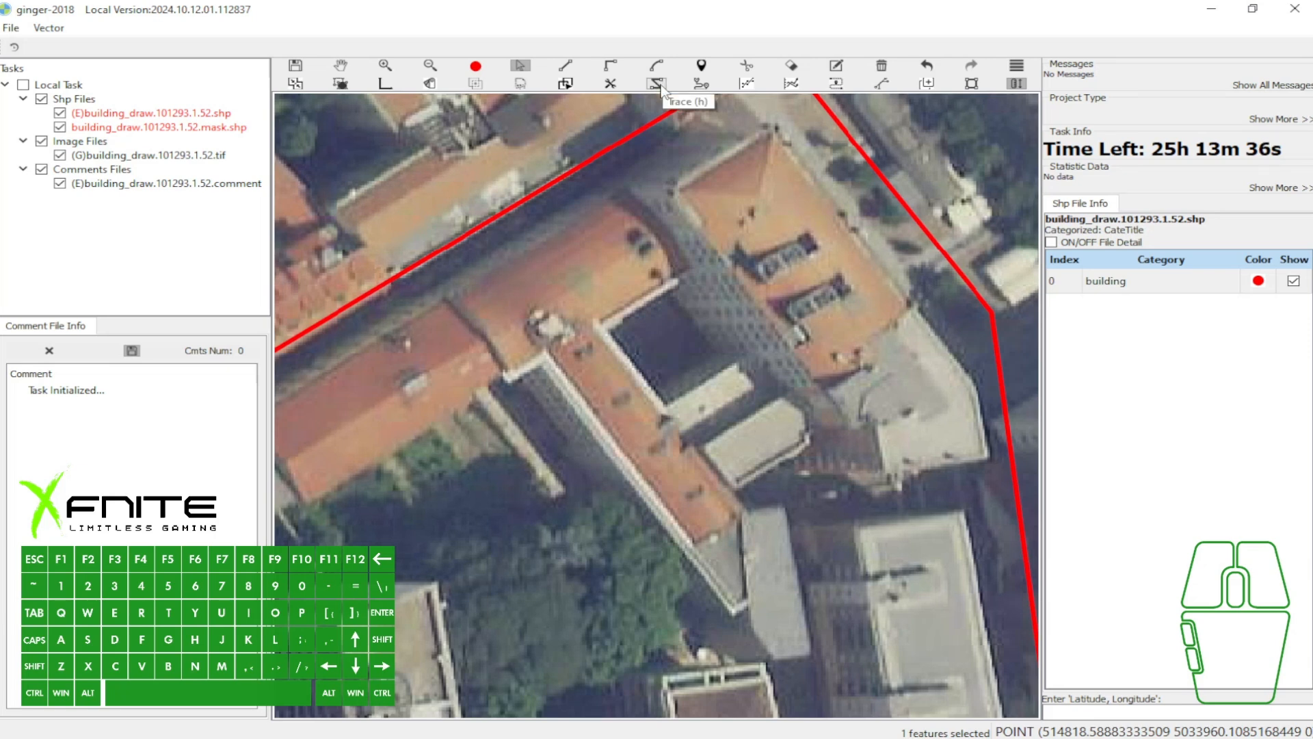
- Draw a building polygon around the flat roof of the wedge-shaped building in the southwest
scroll(695, 133, "down", 1)
key("w")
left_click_drag(510, 348, 773, 240)
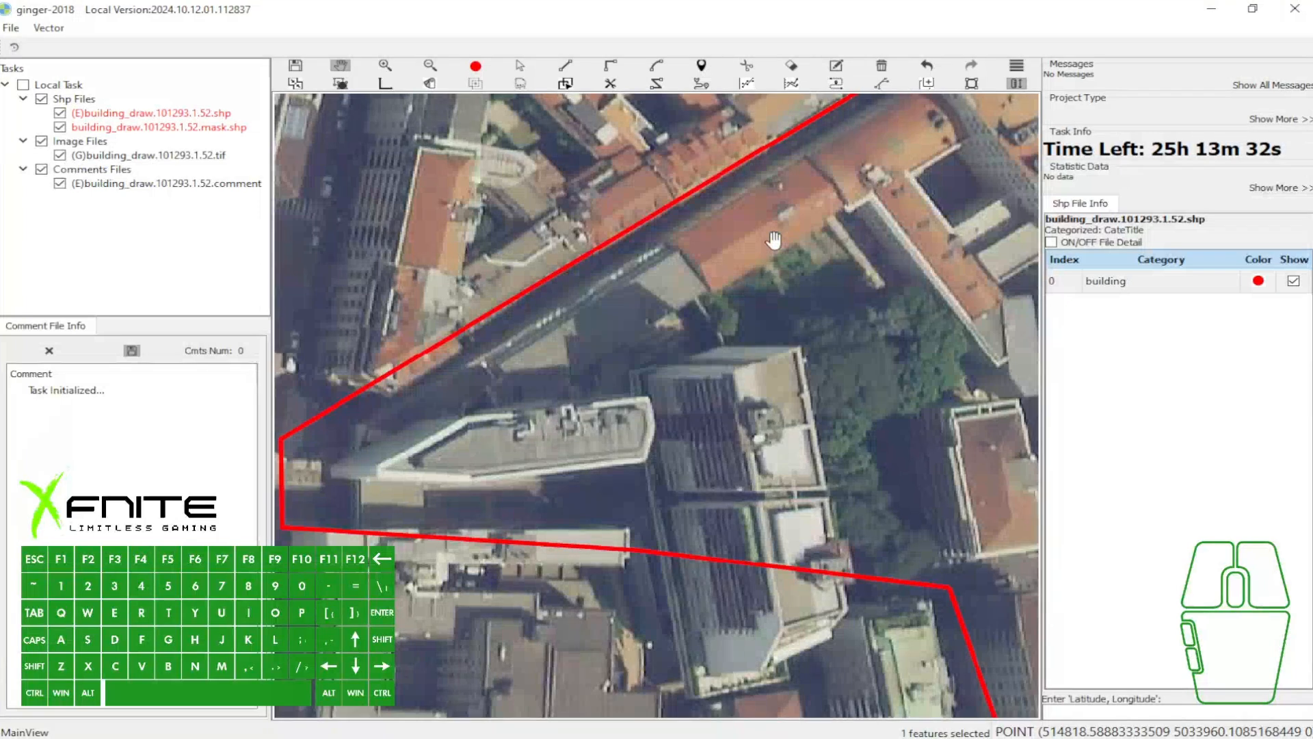
key("e")
left_click(377, 467)
left_click(463, 417)
left_click(652, 396)
left_click(657, 430)
left_click(644, 462)
left_click(375, 483)
key("space")
- Select the wedge-shaped polygon and offset its base outline westward along the building vector
key("a")
left_click(494, 442)
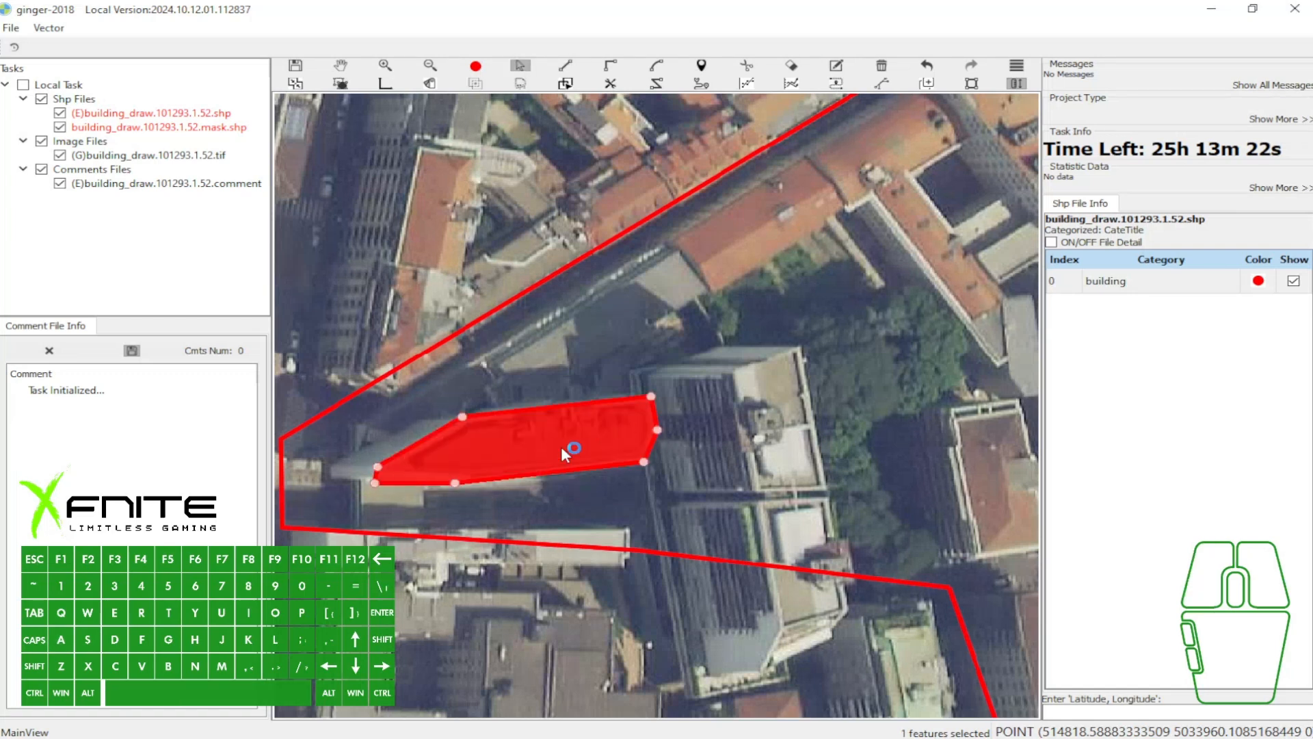
left_click_drag(510, 443, 459, 444)
key("space")
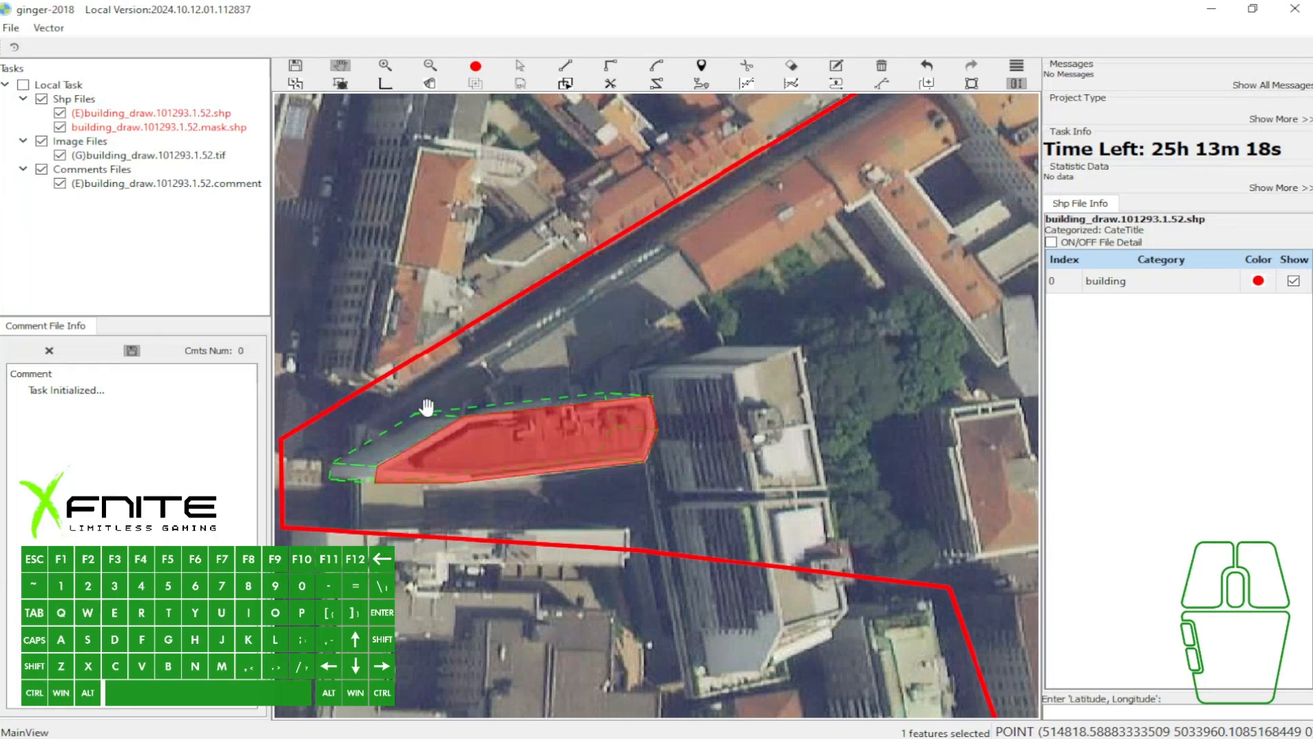
scroll(427, 408, "up", 1)
key("a")
left_click(506, 447)
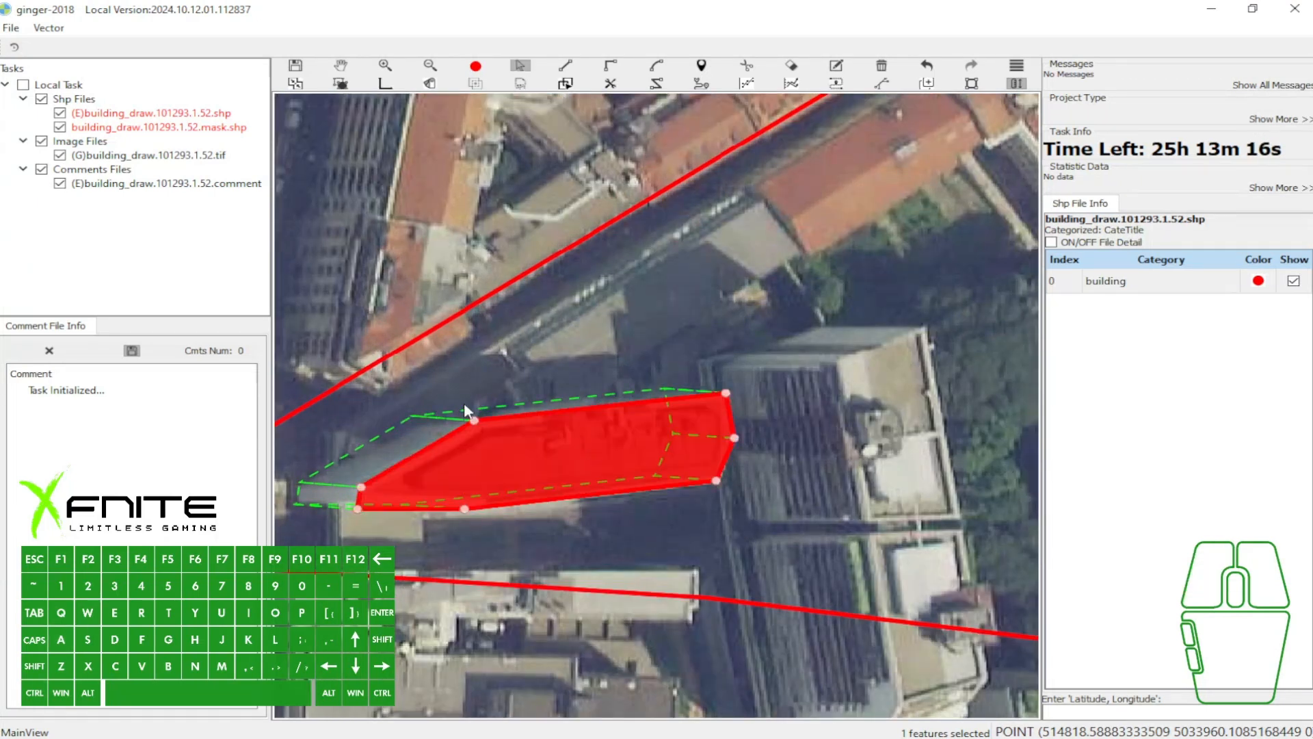
key("3")
- Draw a rectangle over the orange roof northeast of the wedge-shaped building and offset its base outline along the building vector
key("w")
left_click_drag(692, 274, 659, 316)
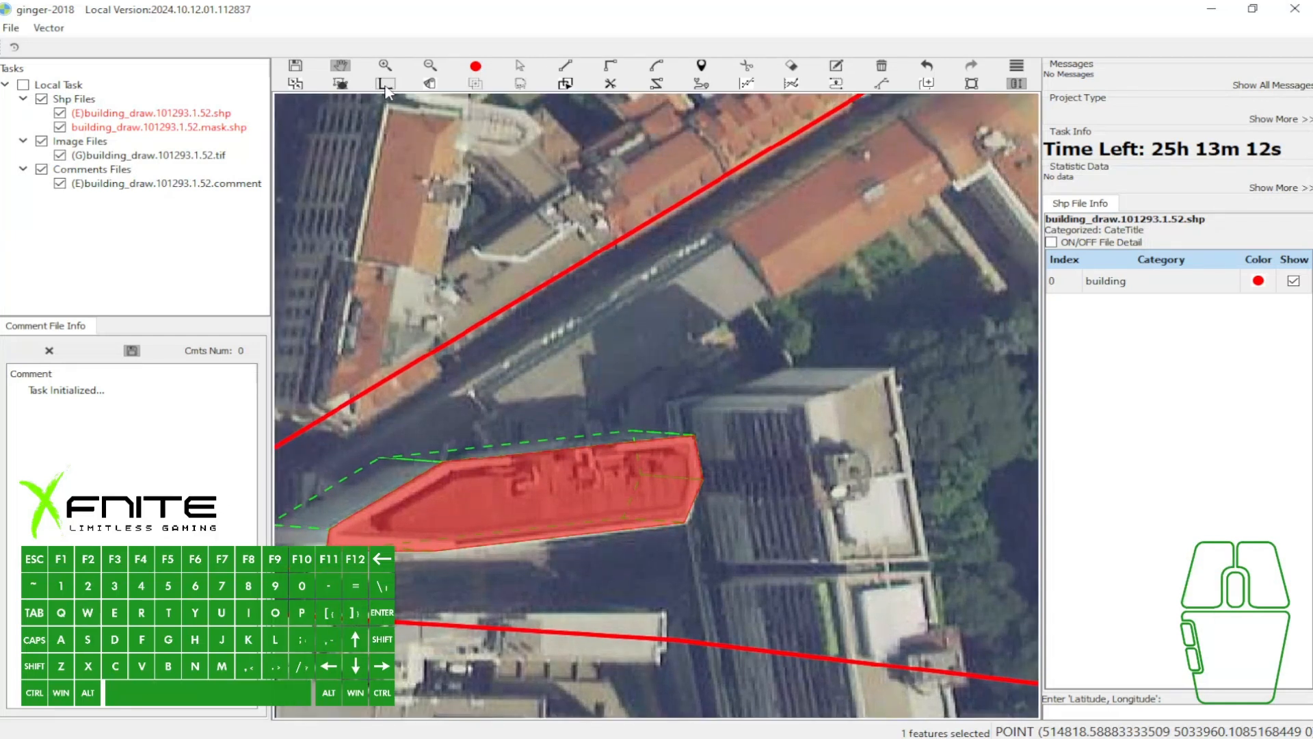
left_click_drag(723, 235, 686, 280)
left_click(685, 277)
left_click(742, 351)
key("w")
key("e")
left_click(863, 161)
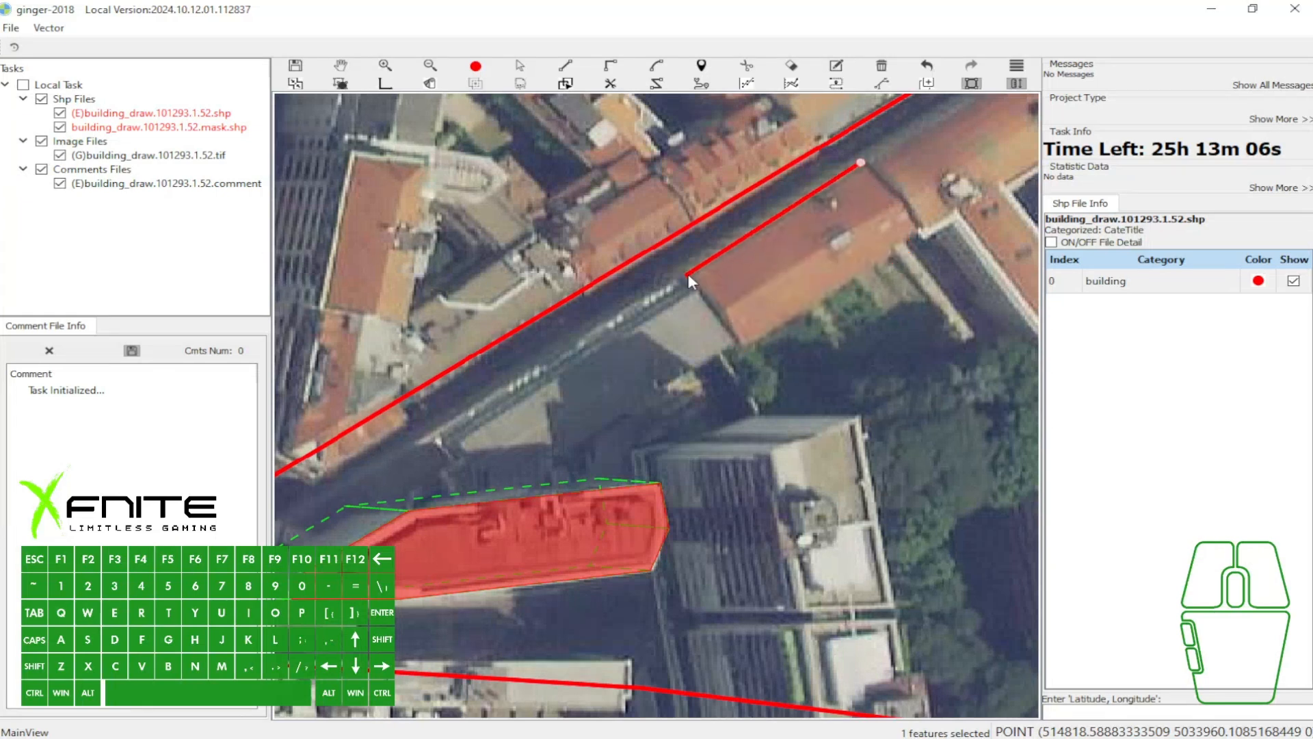
left_click(687, 277)
left_click(778, 327)
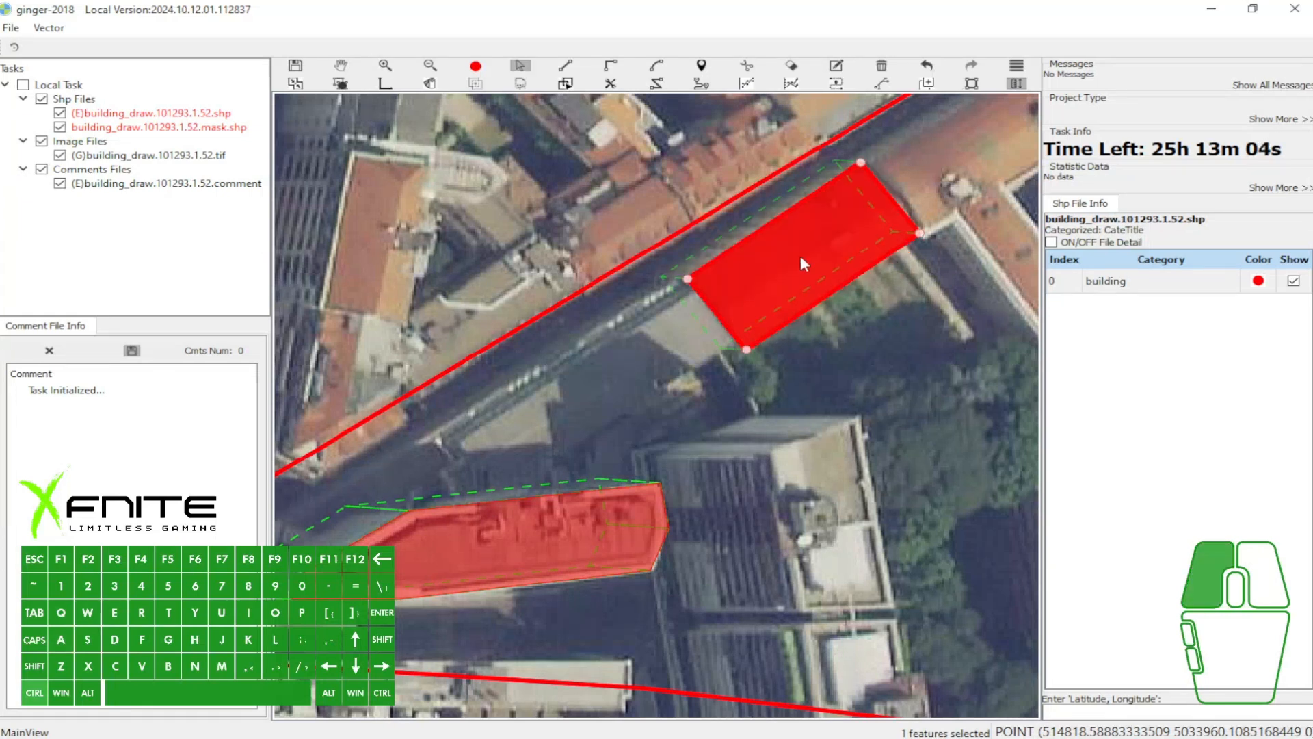
left_click_drag(667, 294, 738, 253)
- Try to trace an adjoining polygon from the orange-roof rectangle's southwestern edge toward the wedge-shaped building
key("h")
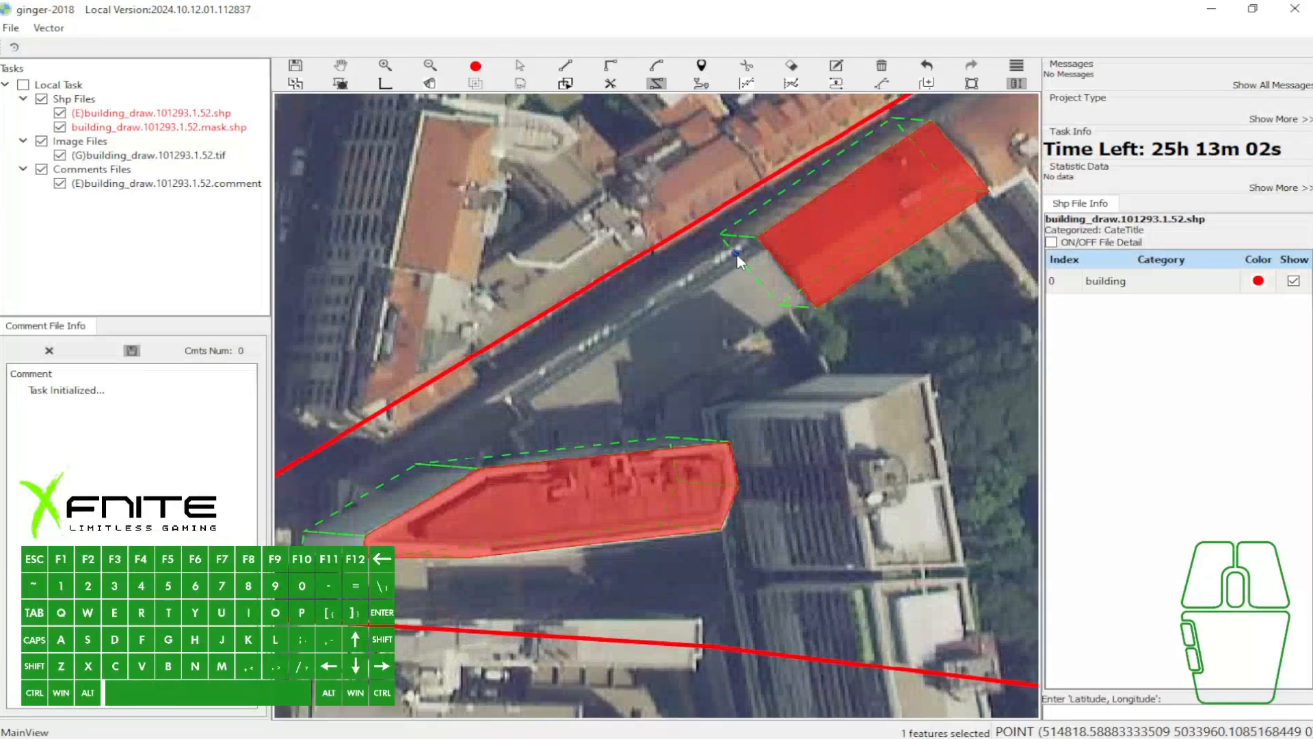
left_click(757, 237)
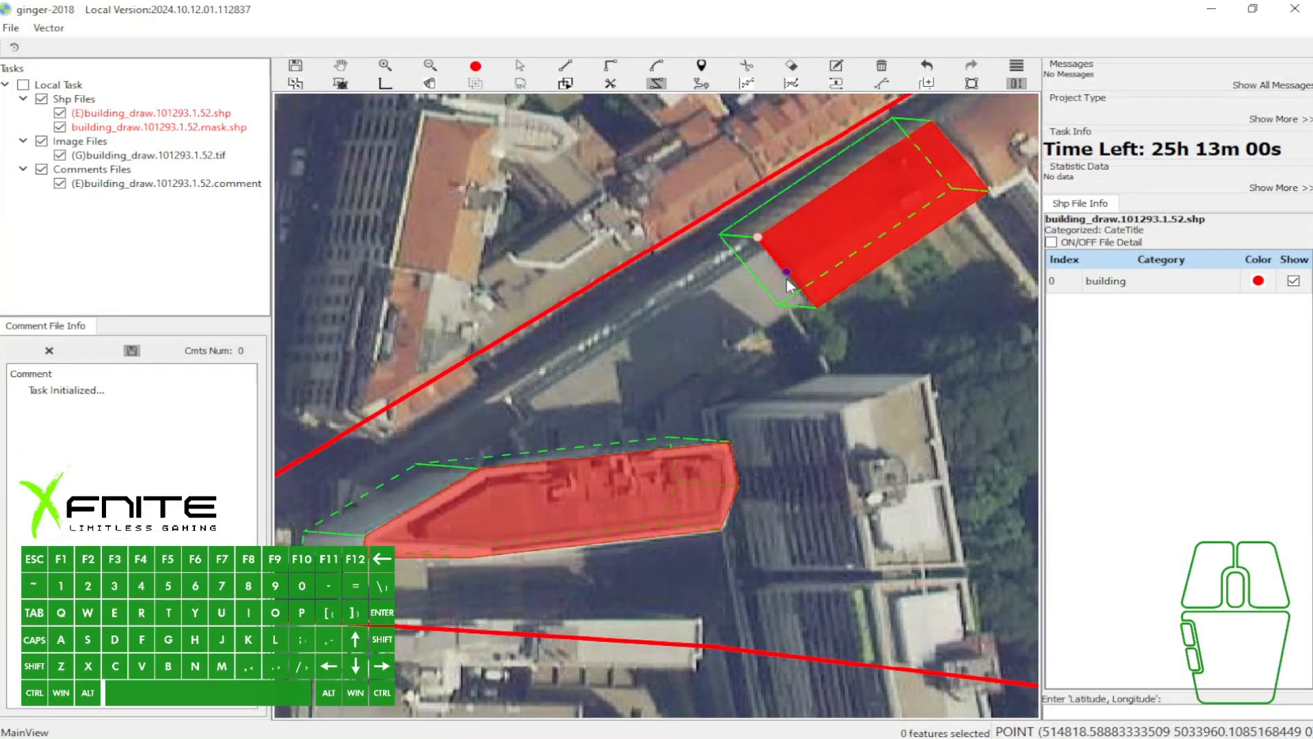
left_click(818, 306)
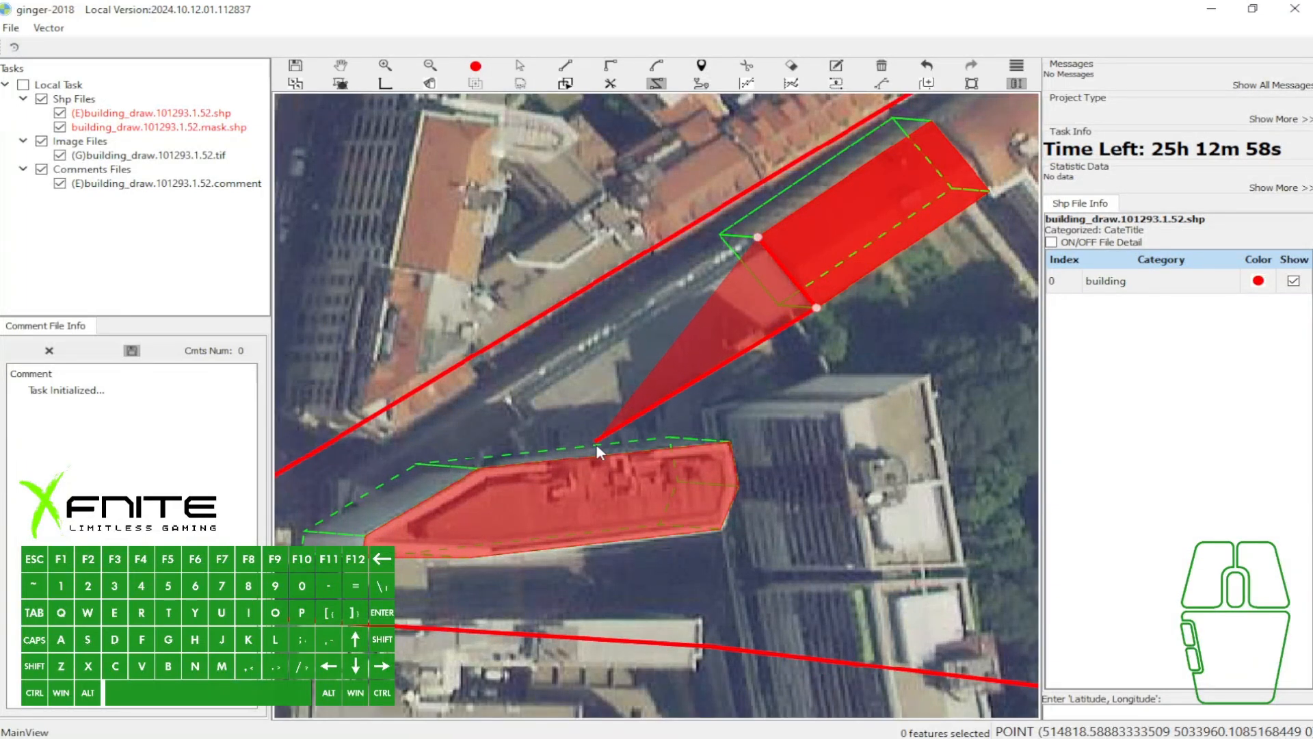
scroll(580, 445, "up", 3)
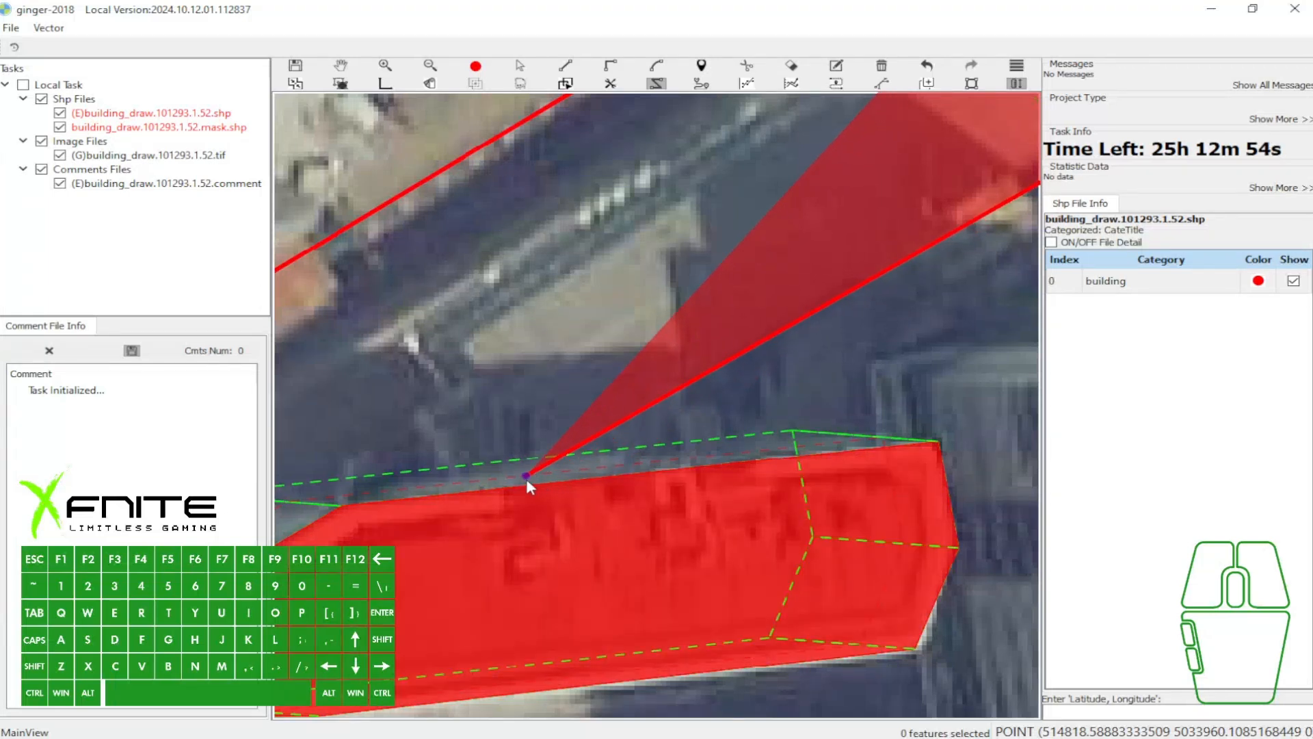
scroll(526, 481, "down", 3)
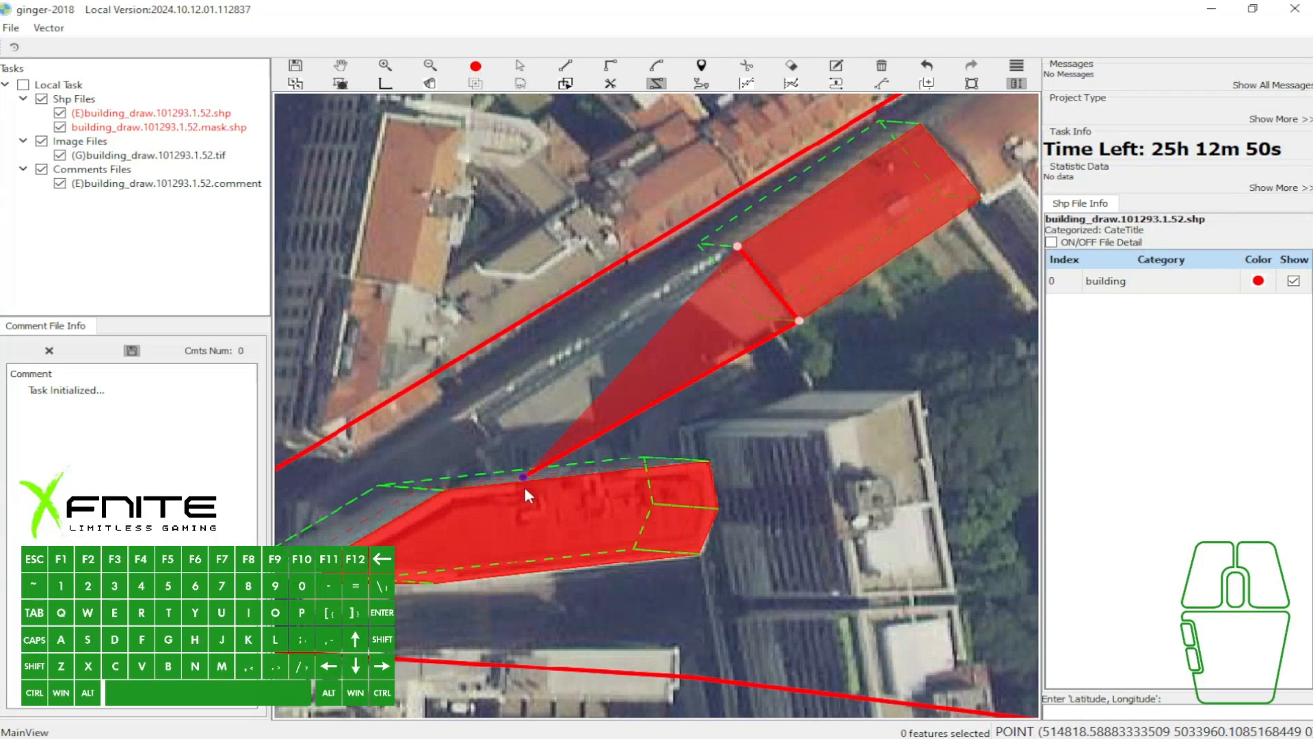
key("w")
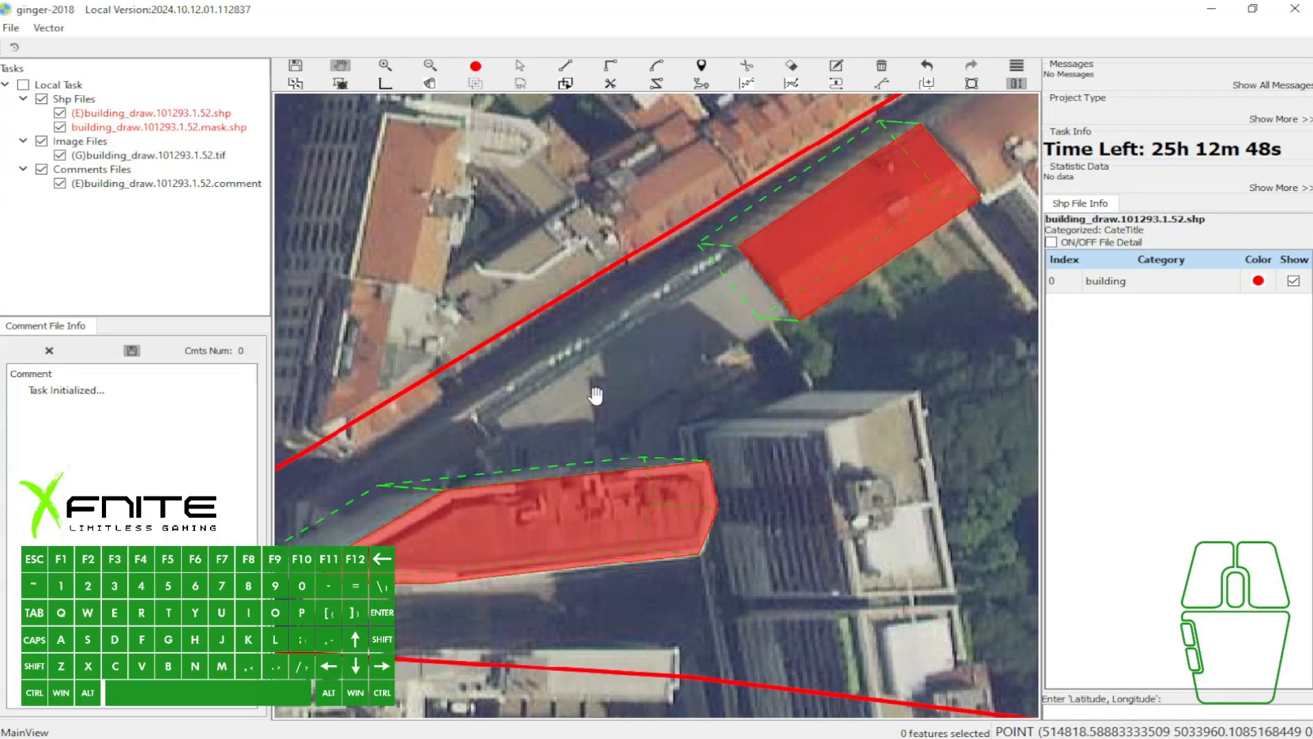
- Select the wedge-shaped polygon, remove its base offset and reset the building vector
left_click_drag(563, 329, 668, 268)
key("a")
left_click(548, 431)
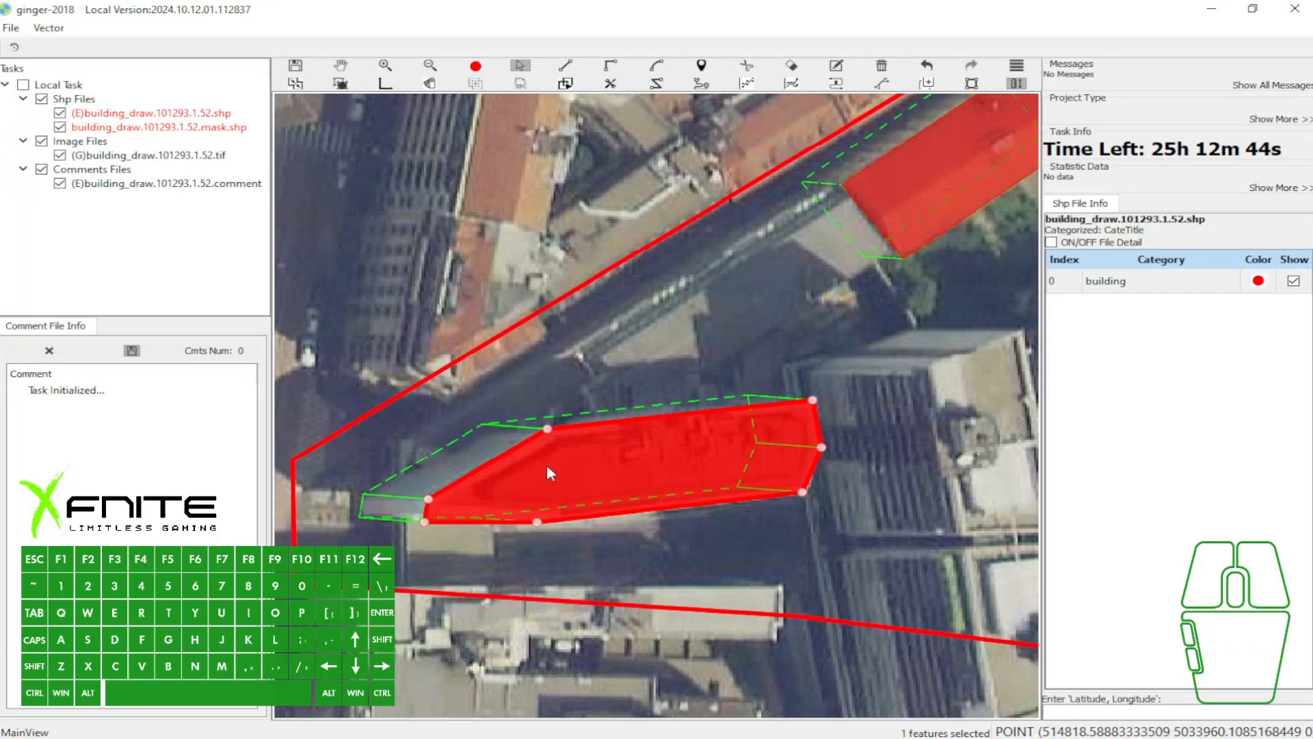
key("a")
left_click(587, 458)
key("ctrl+z")
left_click(595, 468)
key("3")
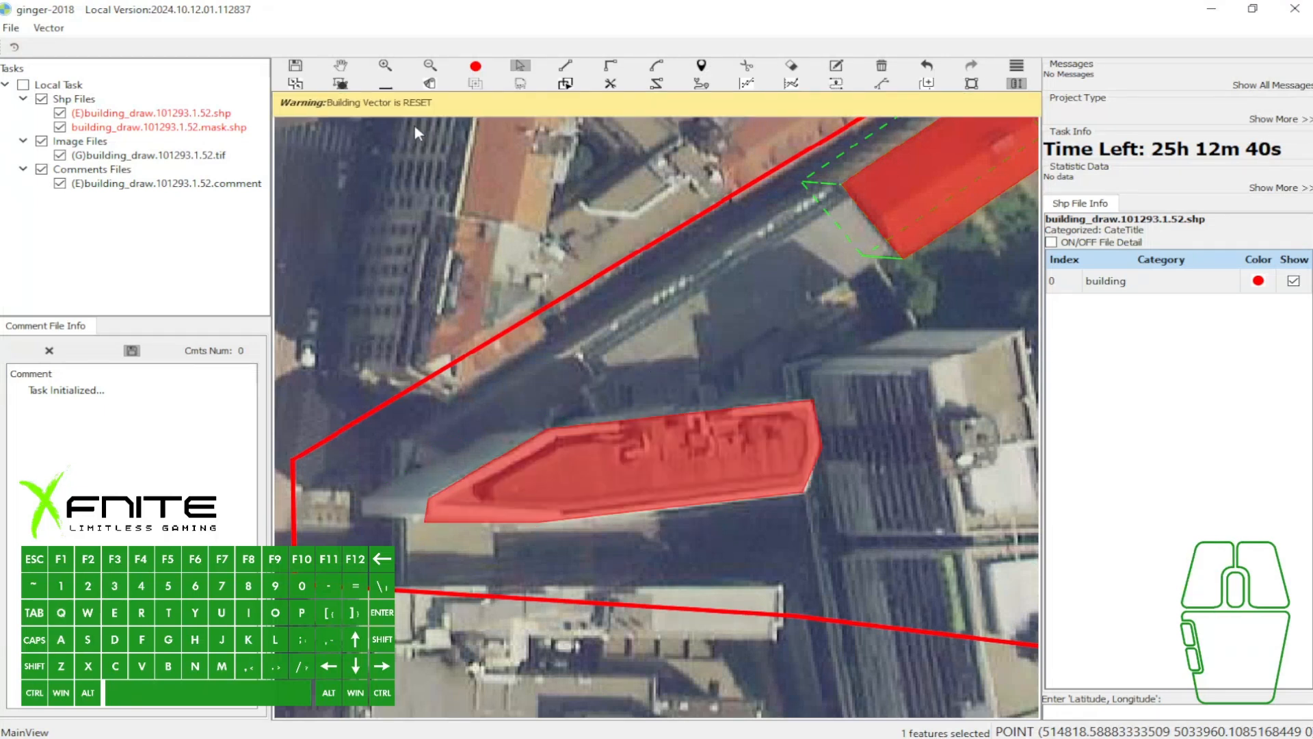
- Offset the wedge-shaped polygon's base outline freely toward the northwest
left_click_drag(588, 456, 483, 414)
key("Escape")
left_click_drag(573, 388, 534, 406)
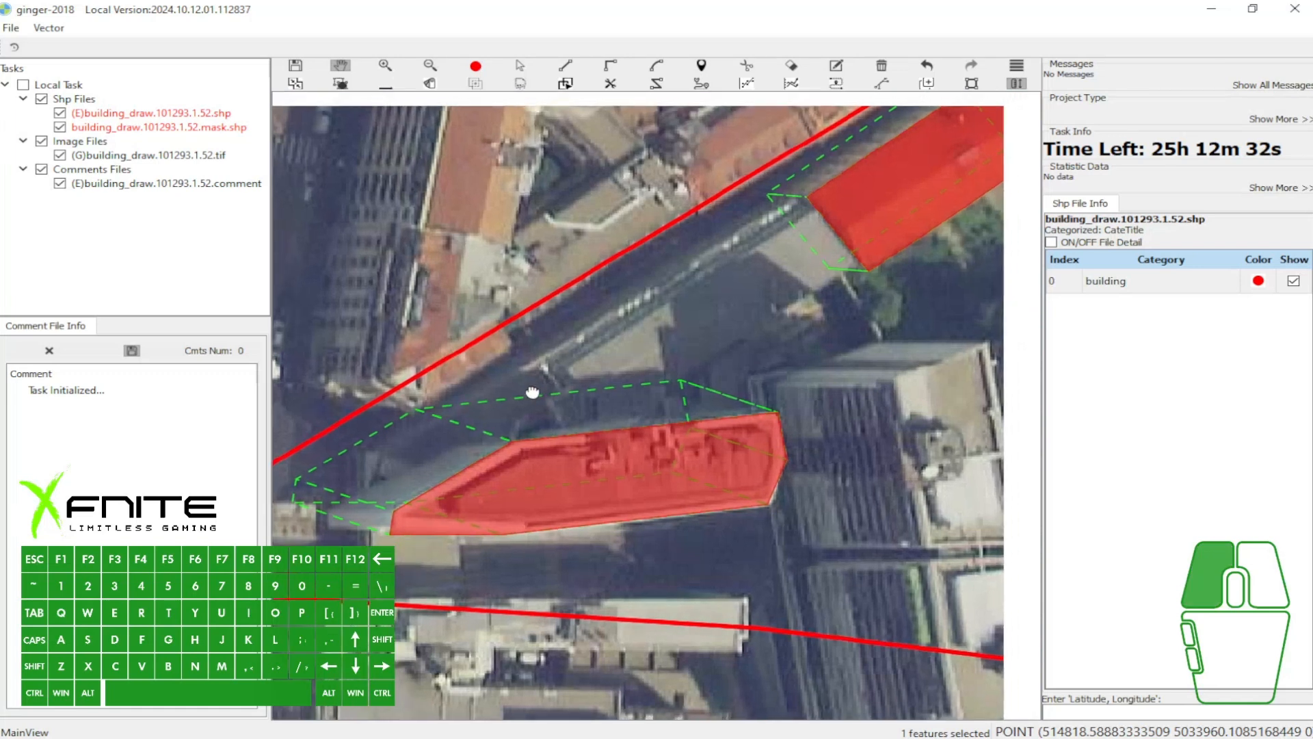
- Start a traced polygon along the orange-roof rectangle's southwestern edge and extend it toward the wedge-shaped building
key("h")
left_click(812, 213)
left_click(863, 277)
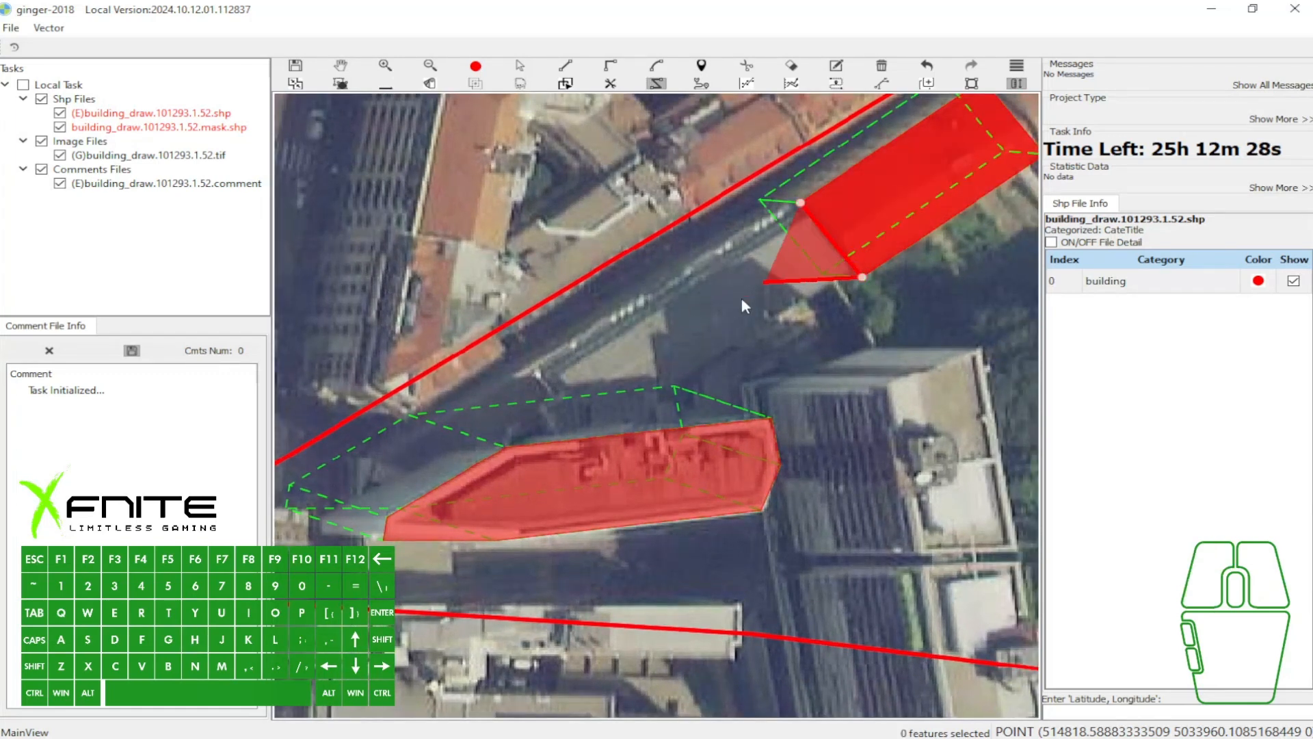
scroll(741, 296, "up", 3)
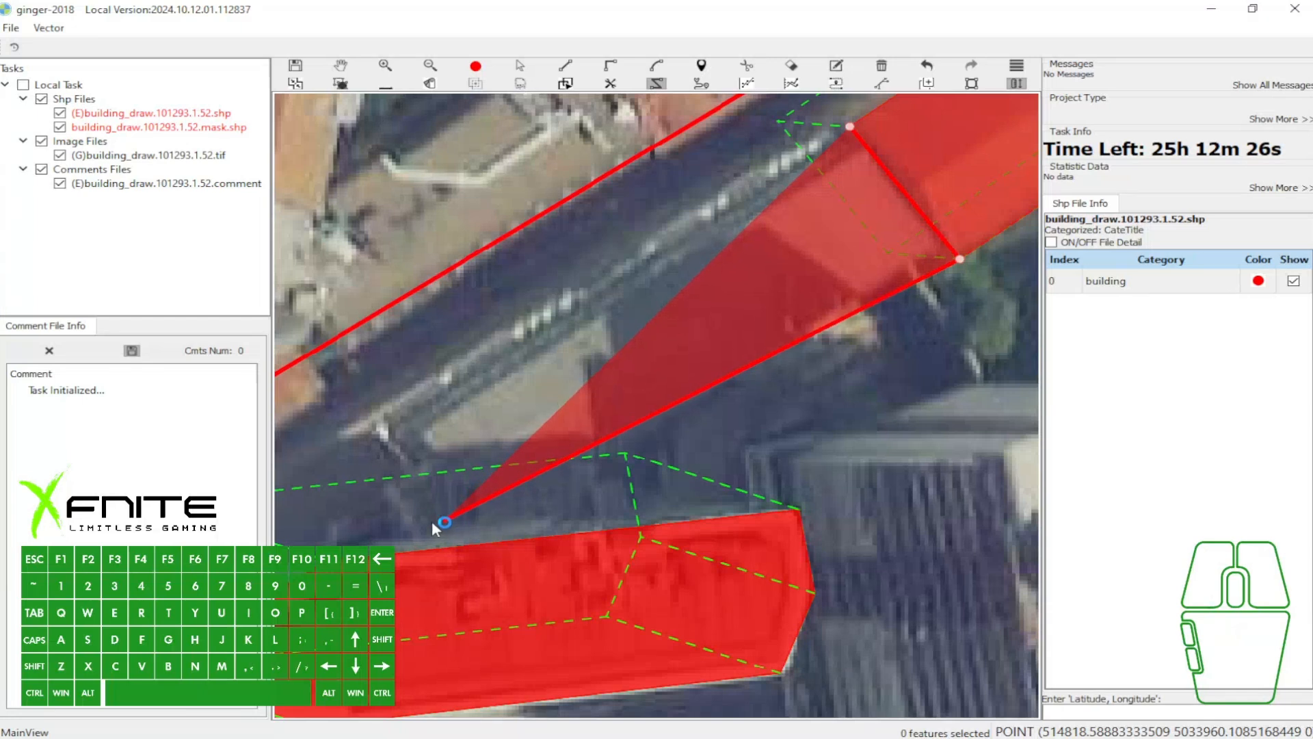
scroll(433, 520, "down", 2)
scroll(424, 519, "up", 4)
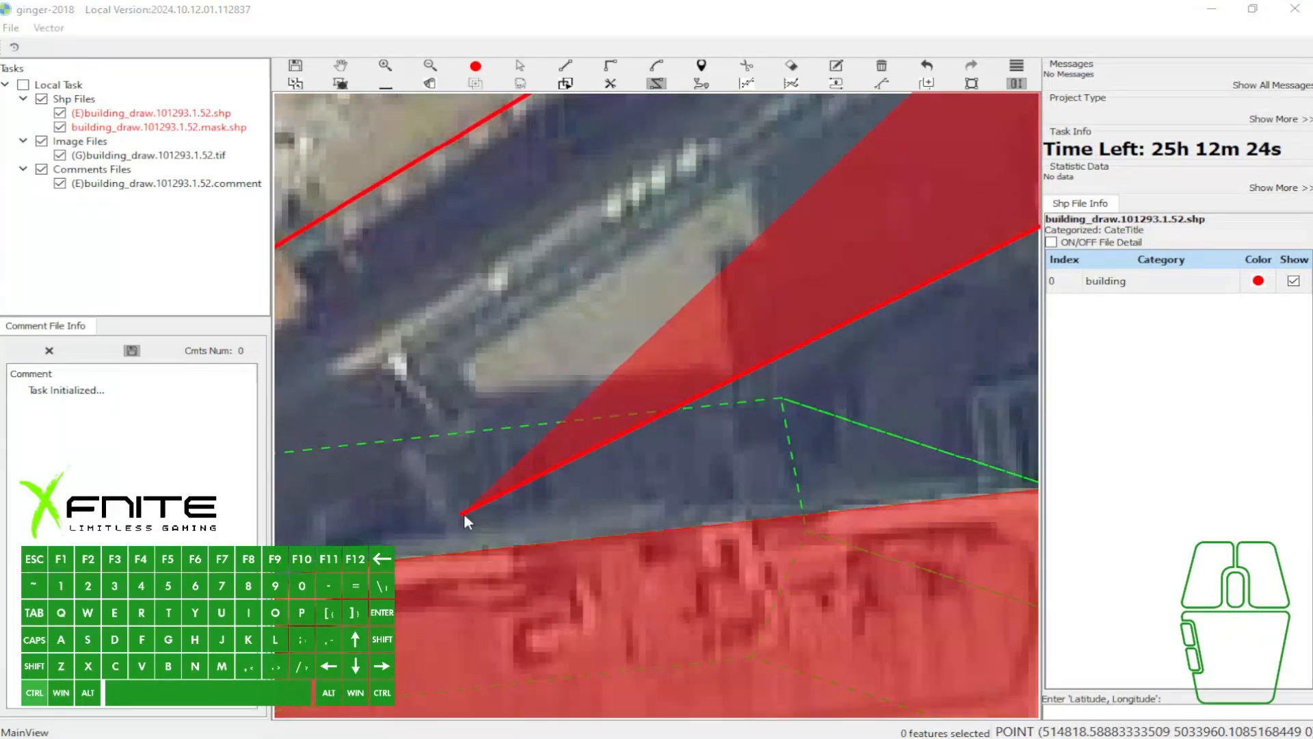
key("super")
left_click(648, 438)
left_click_drag(583, 485, 681, 381, "ctrl")
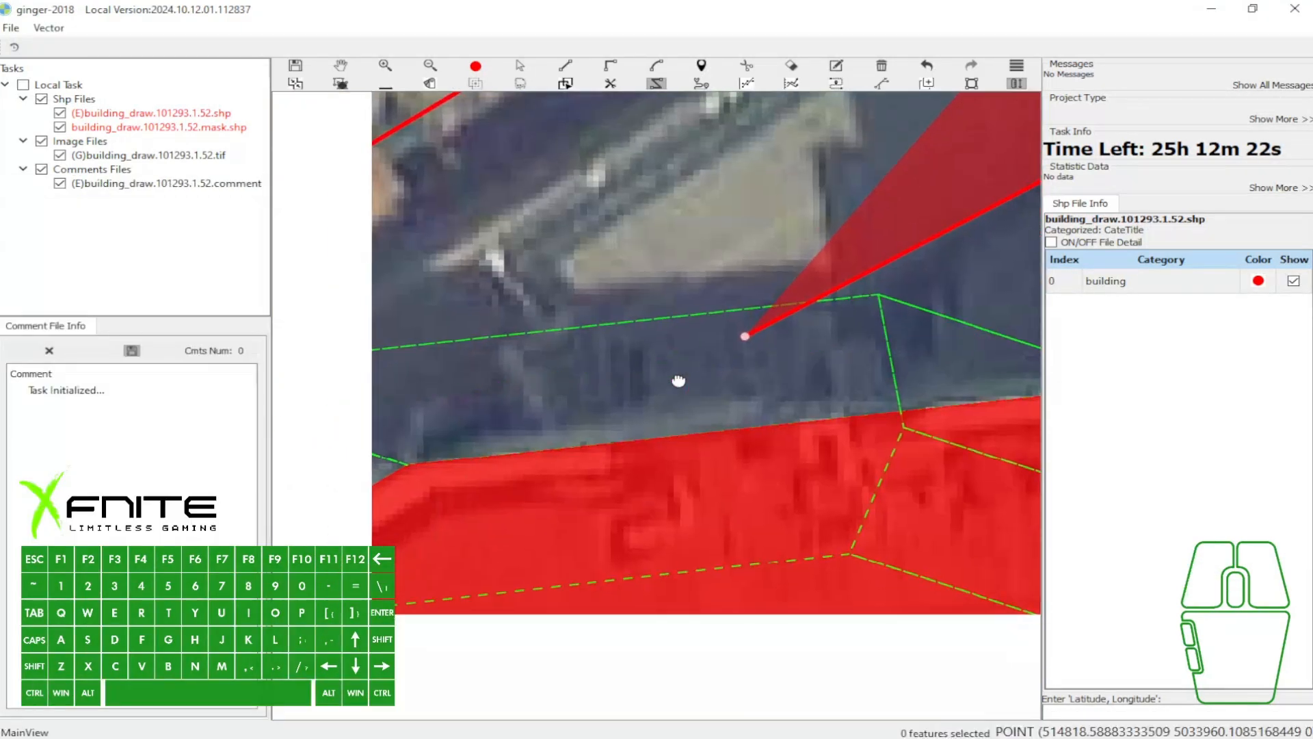
- Frame the gap between the two buildings in the screenshot overlay and close it
key("Print")
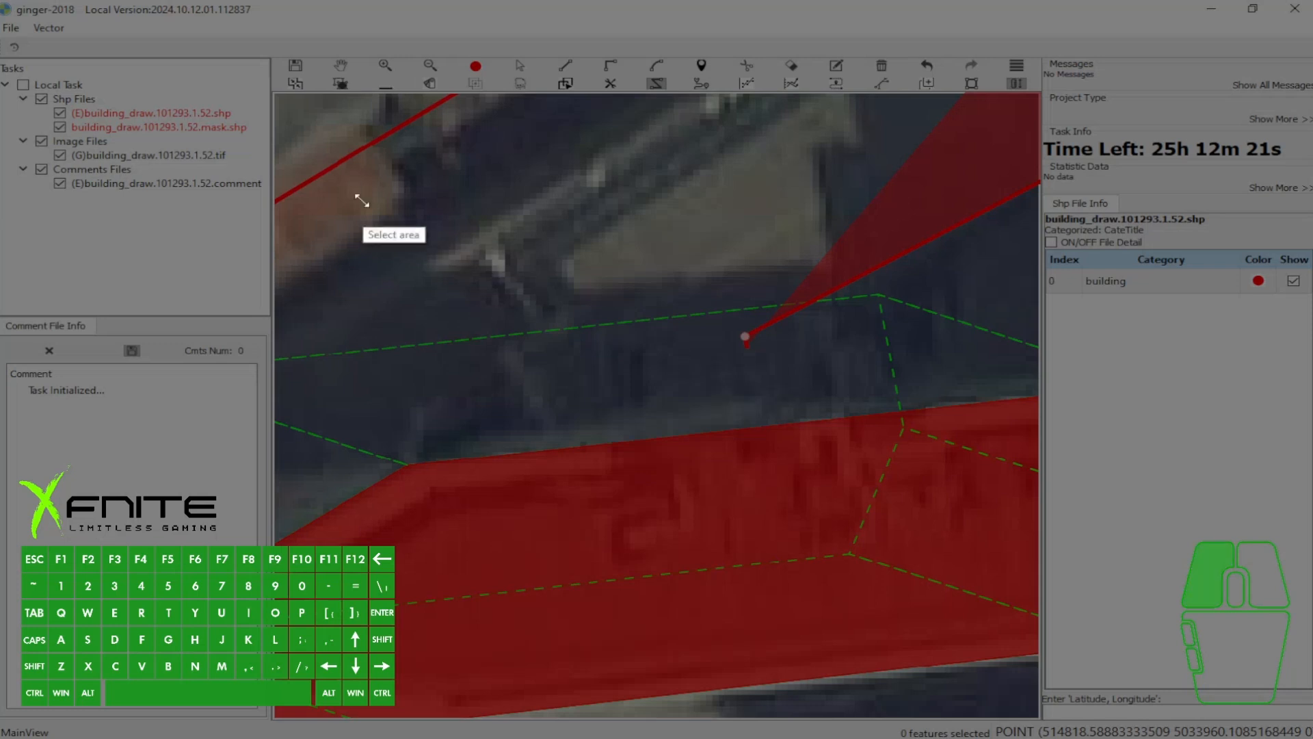
left_click_drag(362, 200, 1003, 528)
left_click(989, 545)
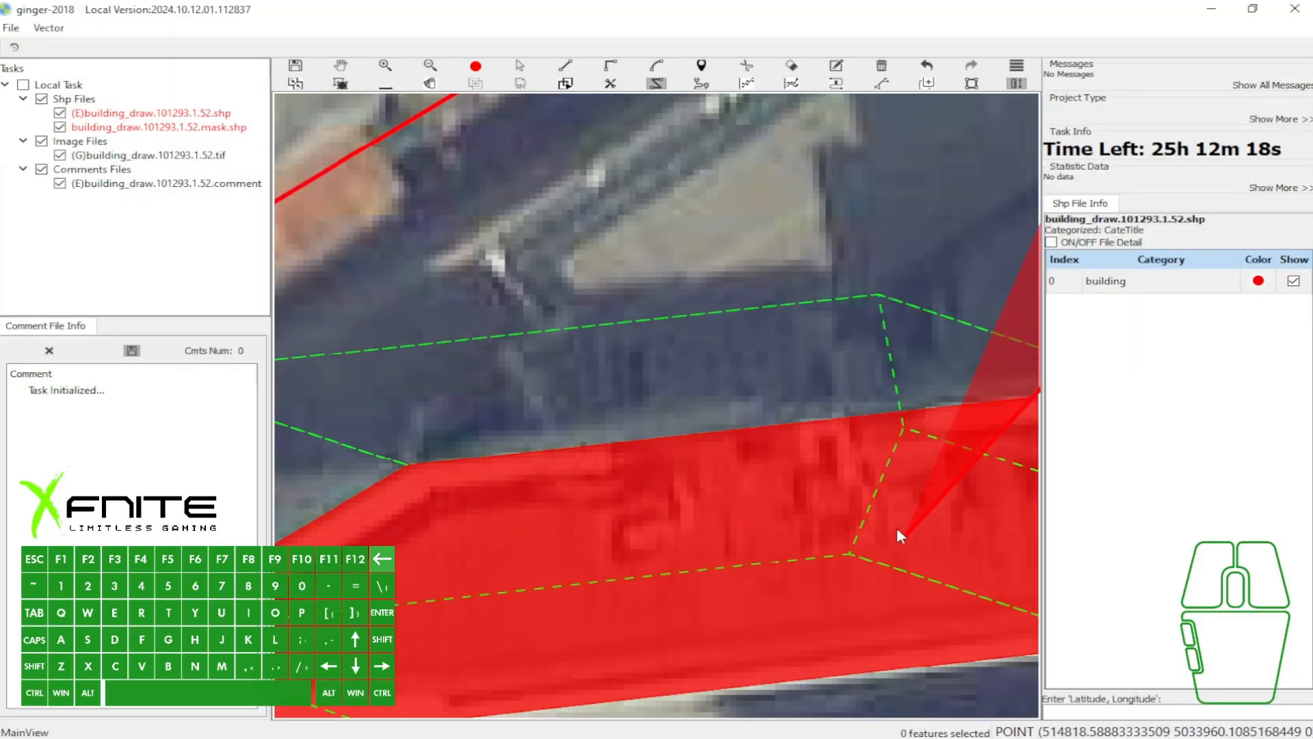
- Finish the traced polygon between the orange-roof rectangle and the roadside just north of the wedge-shaped building
scroll(586, 391, "down", 2)
scroll(589, 394, "down", 2)
scroll(600, 392, "up", 3)
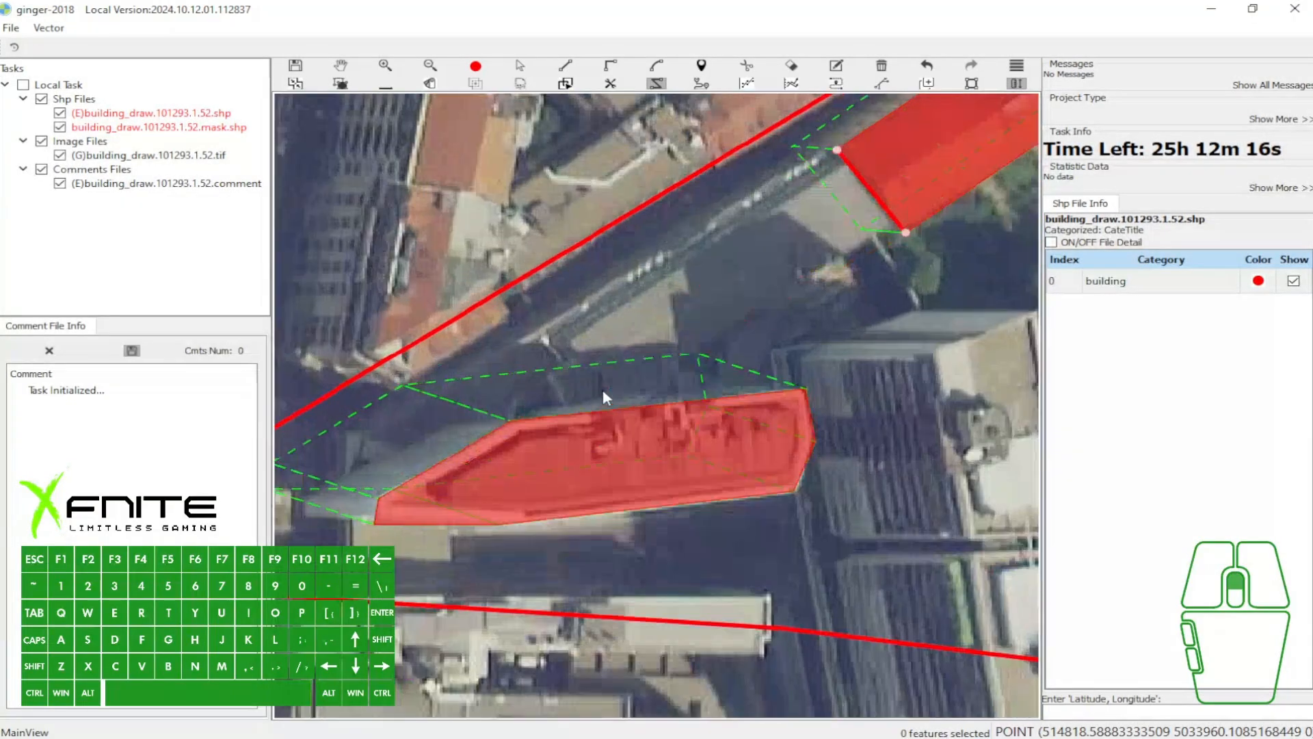
left_click(599, 391)
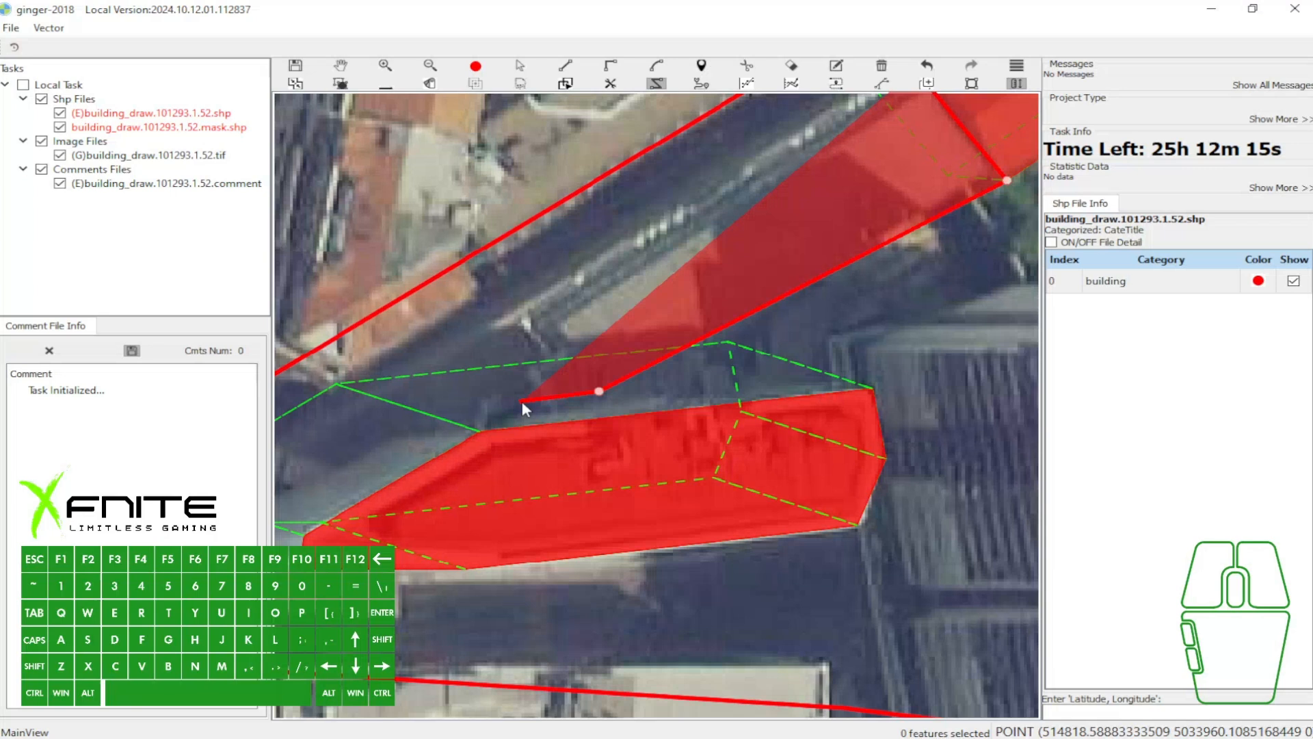
left_click(573, 397)
left_click_drag(822, 123, 718, 185)
right_click(664, 210)
- Select all three polygons with a selection box and check their topology
scroll(665, 211, "down", 2)
key("s")
left_click_drag(467, 133, 869, 404)
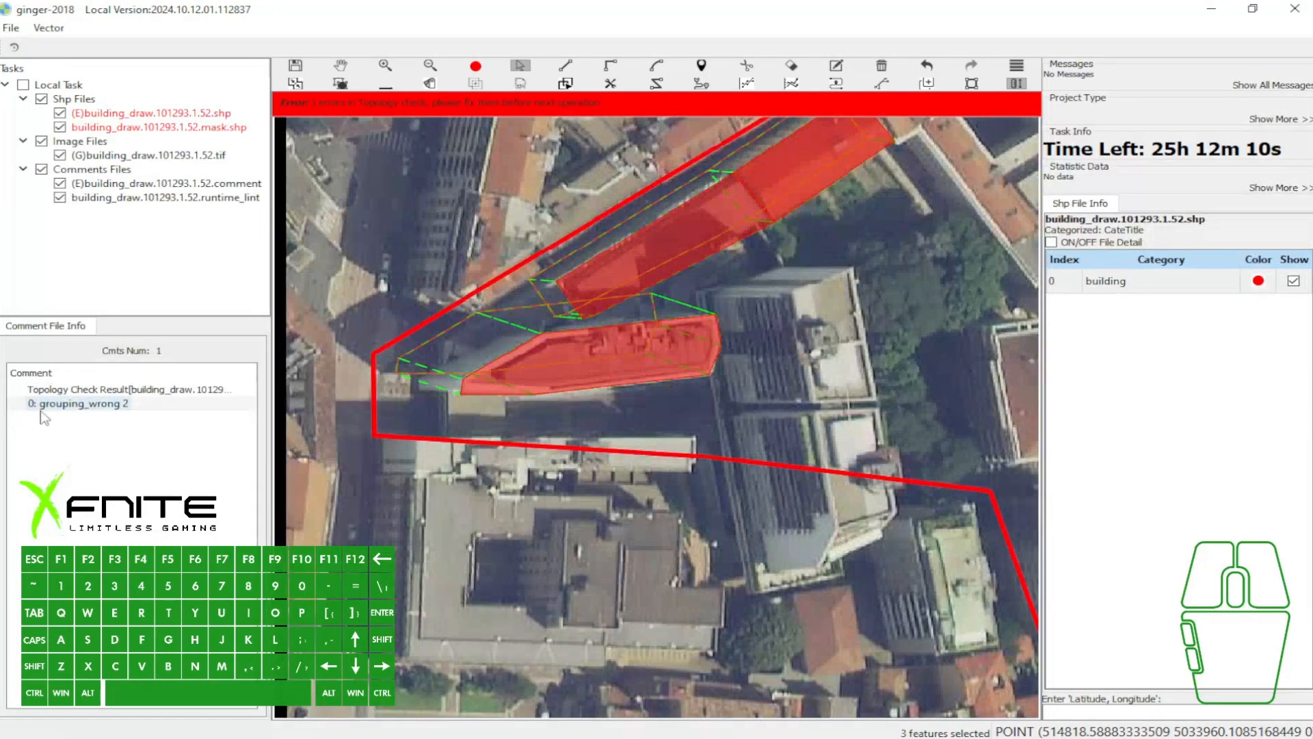
- Undo the traced polygon and the wedge-shaped polygon's free base offset
scroll(590, 251, "up", 1)
key("ctrl+z")
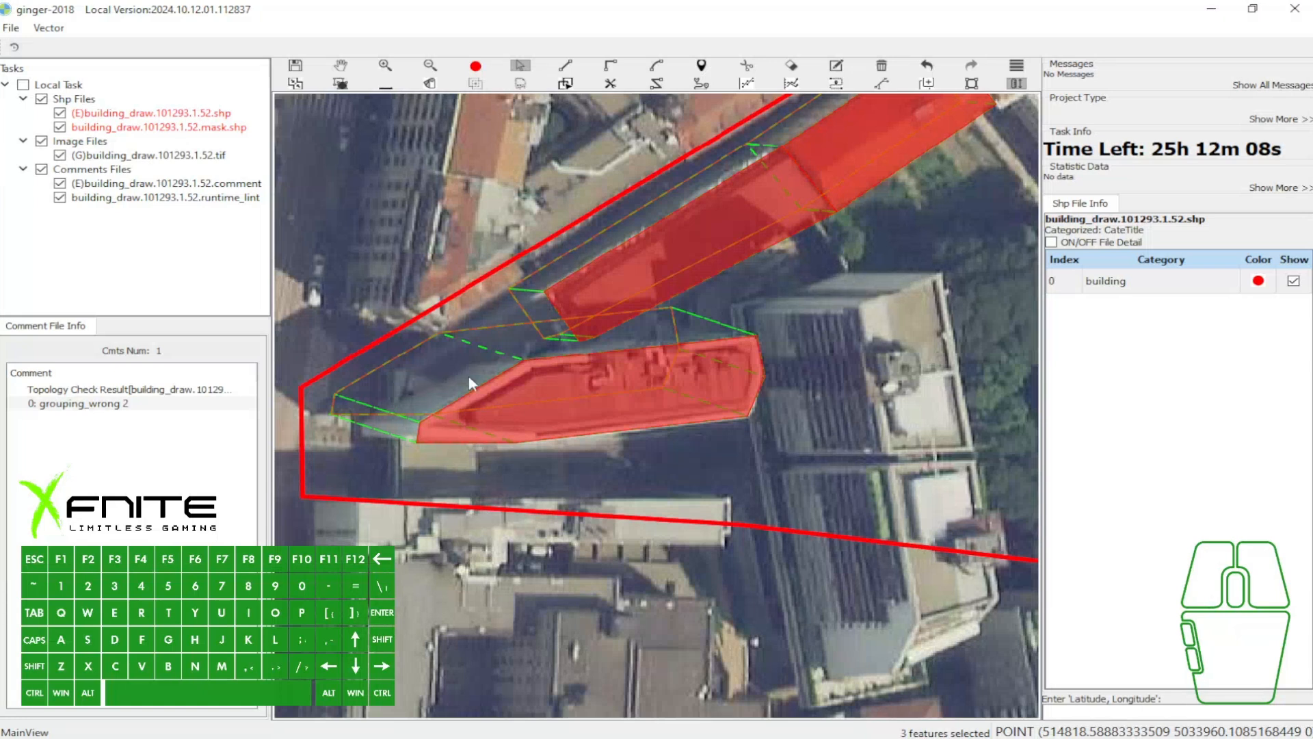
key("ctrl+z")
key("ctrl+z")
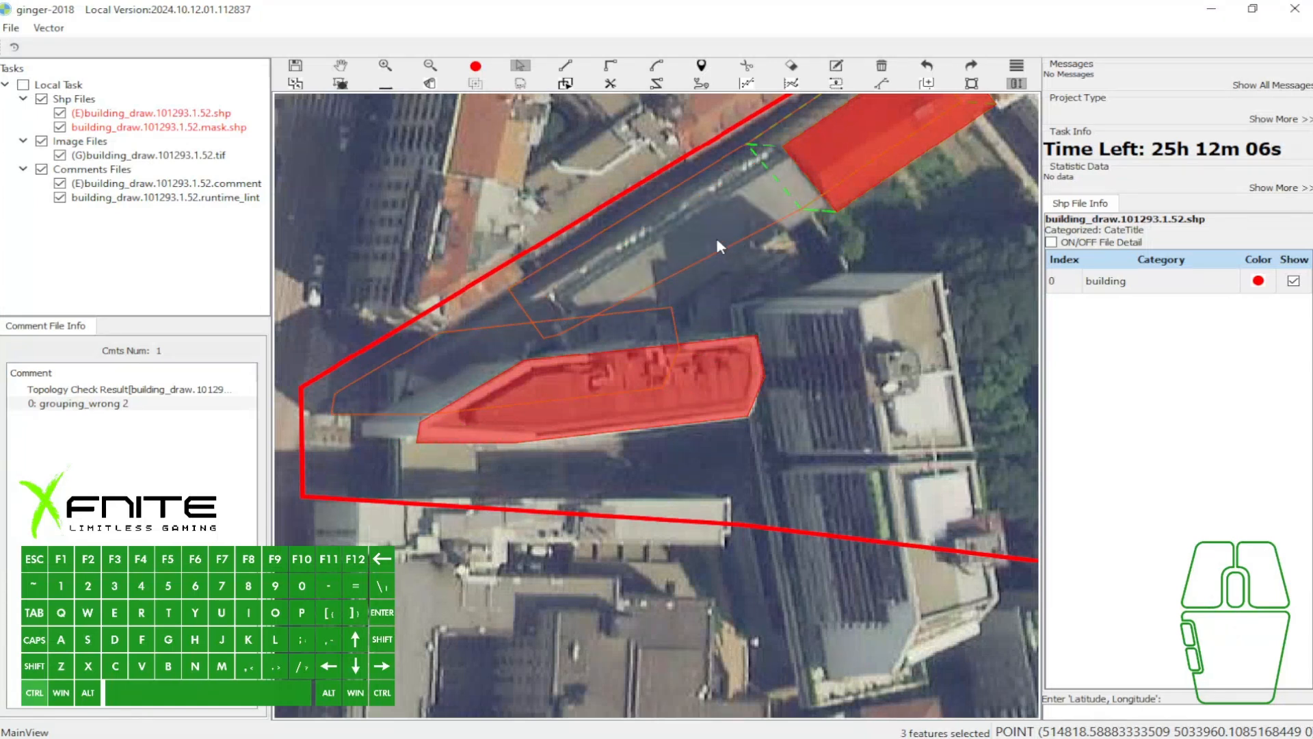
- Run the topology check on the two remaining building polygons
key("space")
left_click_drag(732, 223, 763, 192)
key("ctrl+t")
- Set the building vector from the orange-roof rectangle's base offset
key("w")
key("a")
key("a")
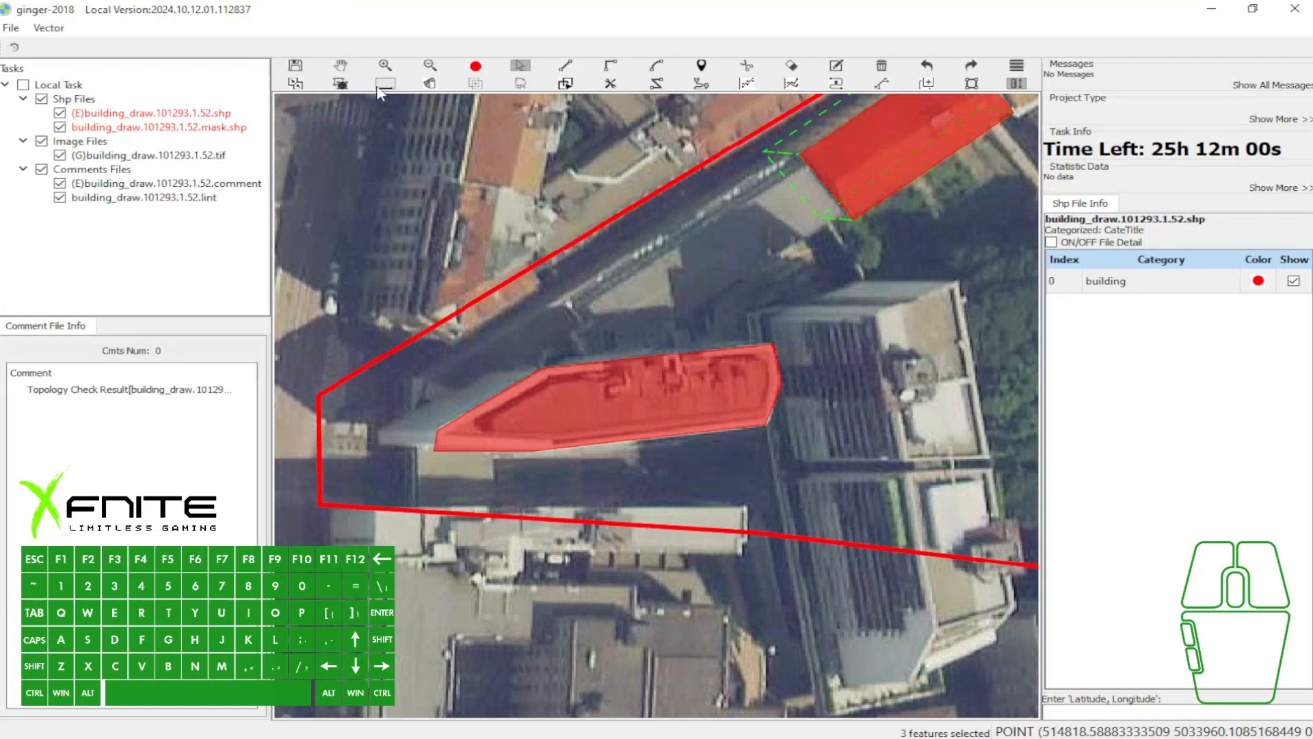
key("w")
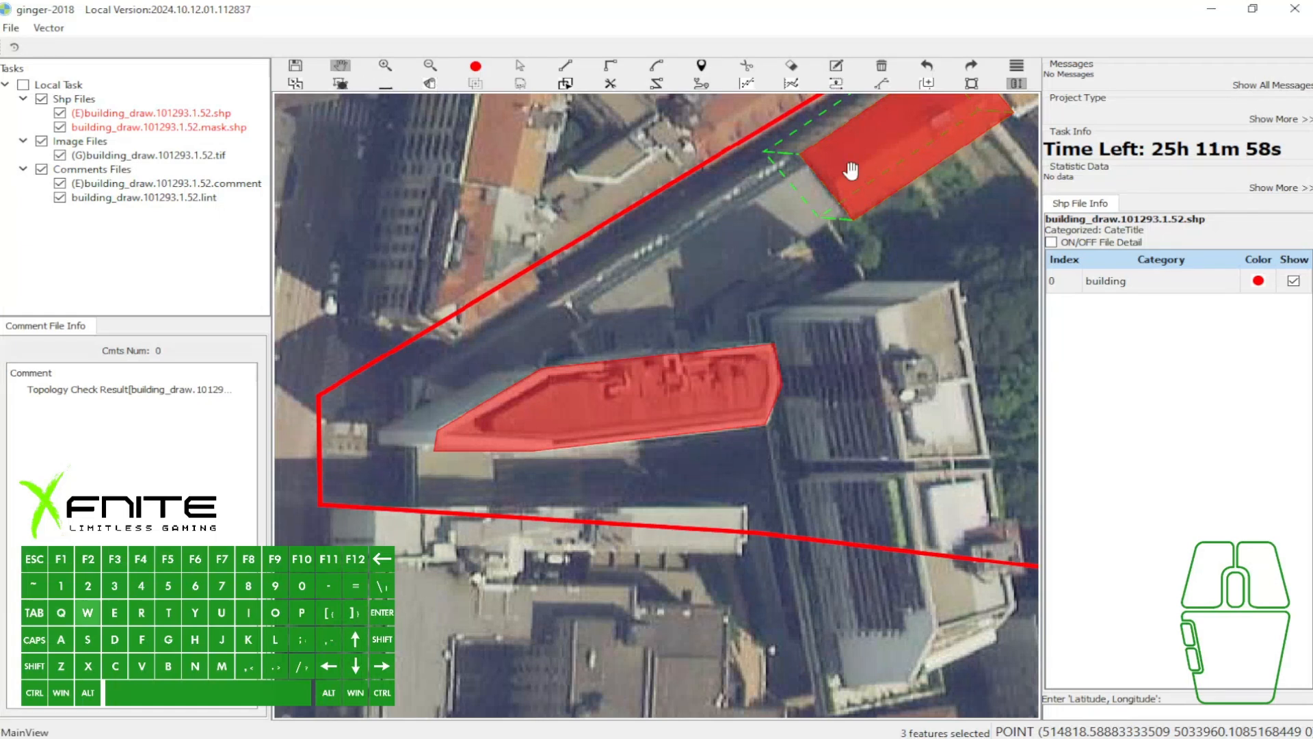
left_click_drag(855, 166, 834, 207)
key("a")
left_click(855, 191)
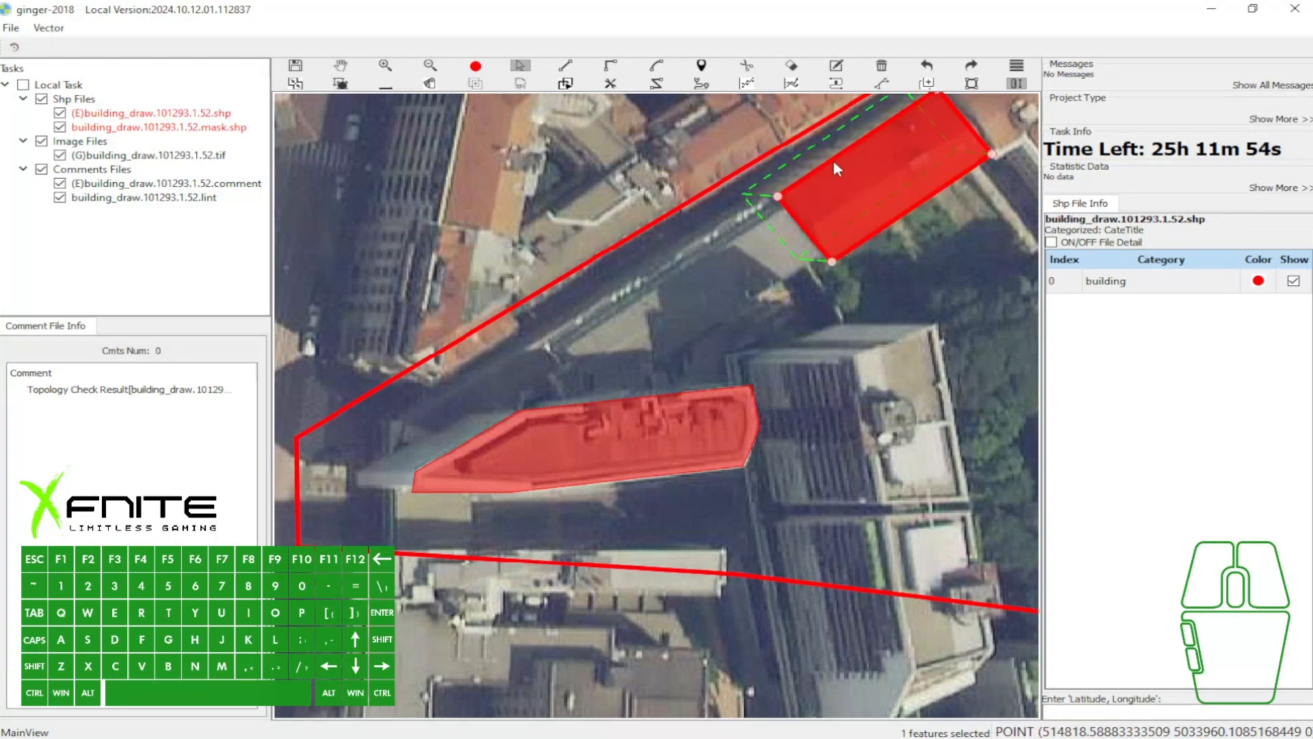
key("3")
- Give the wedge-shaped building polygon a base offset using the set building vector
left_click(496, 449)
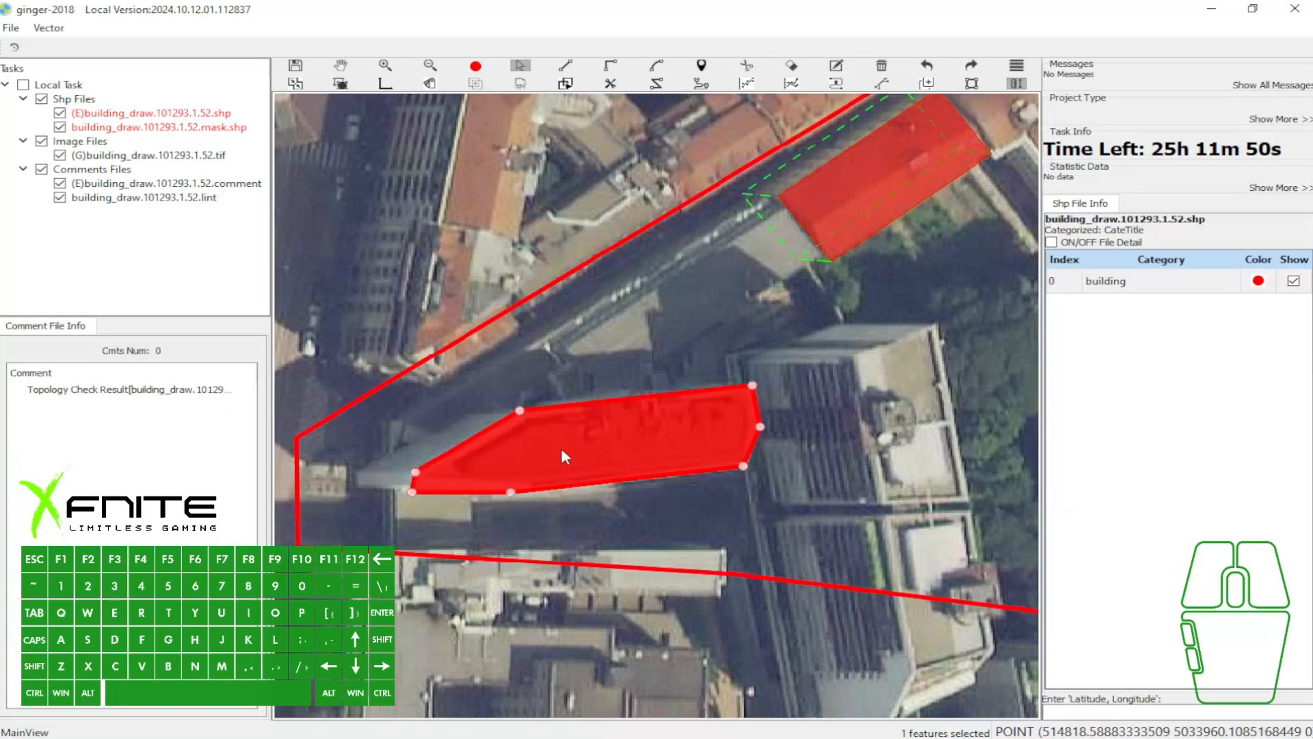
left_click(568, 417)
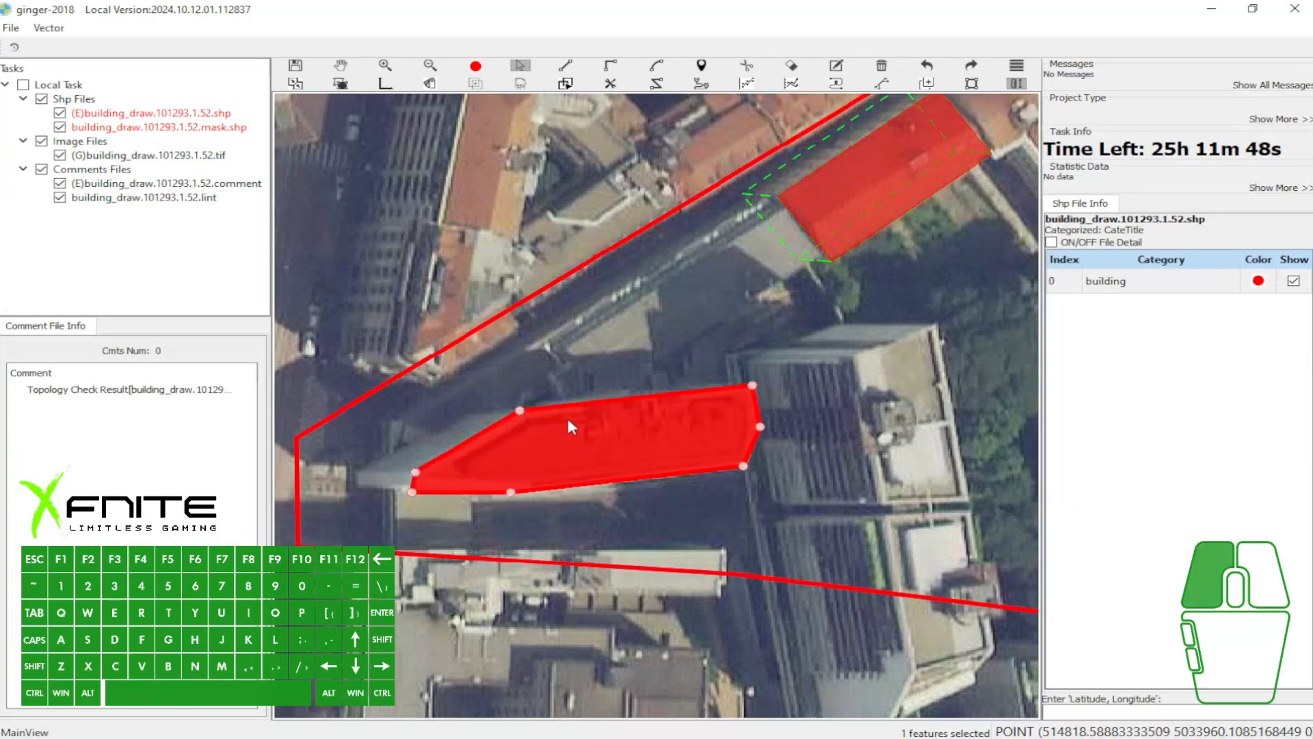
left_click_drag(655, 429, 597, 429, "ctrl")
- Trace the orange-roof rectangle's southwest edge and extend the new polygon to the north edge of the wedge-shaped building
key("v")
left_click(777, 196)
left_click(826, 258)
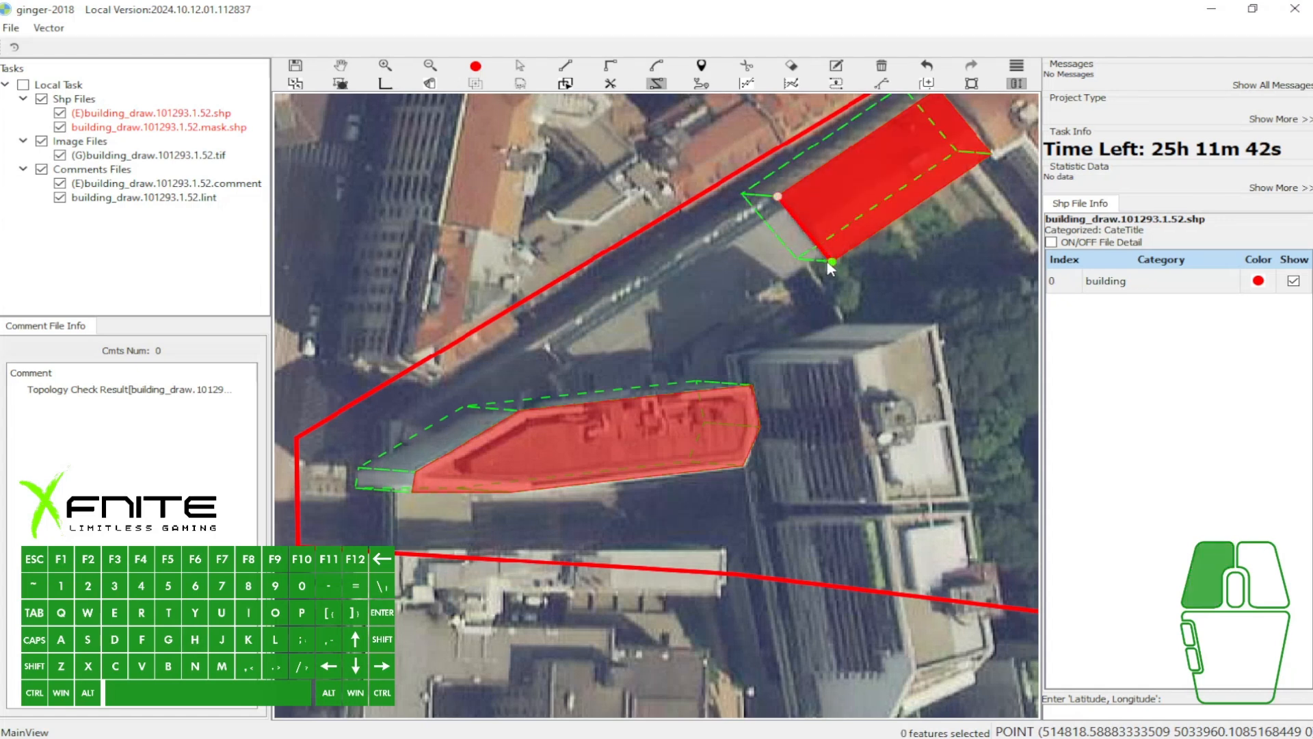
scroll(696, 296, "up", 2)
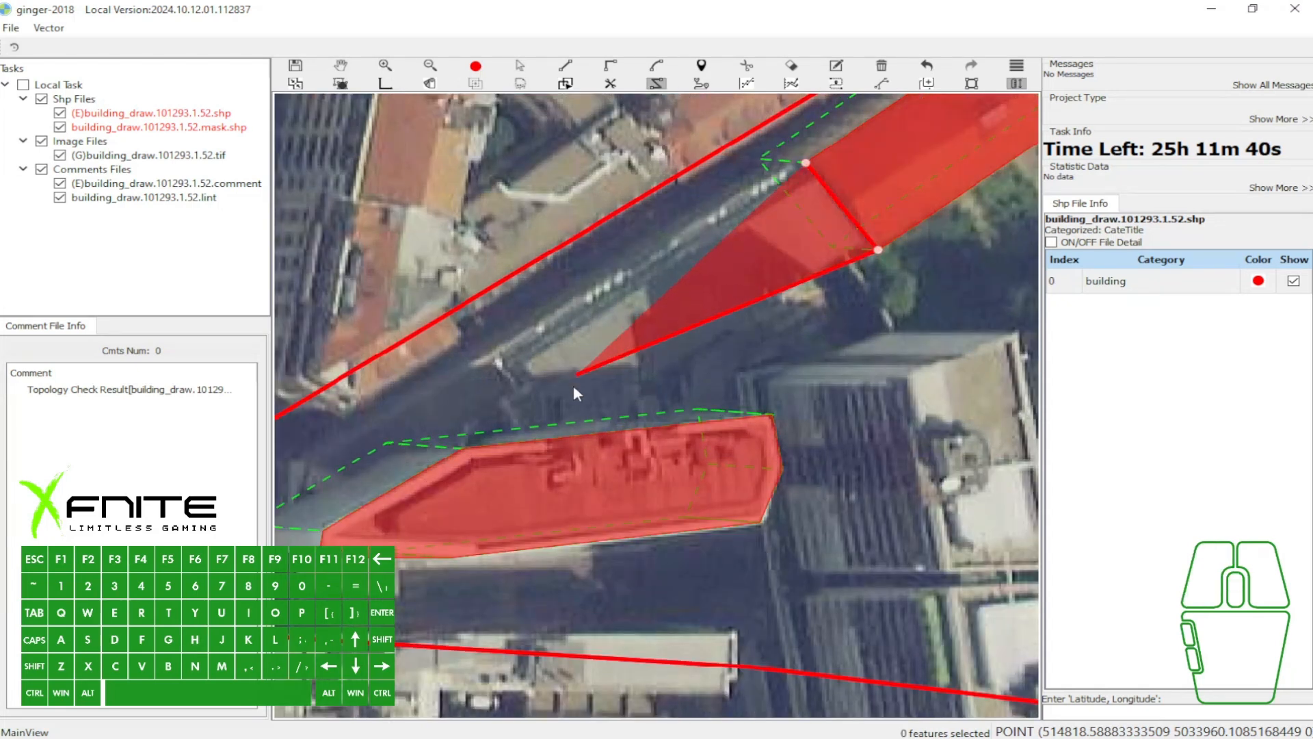
scroll(554, 424, "up", 3)
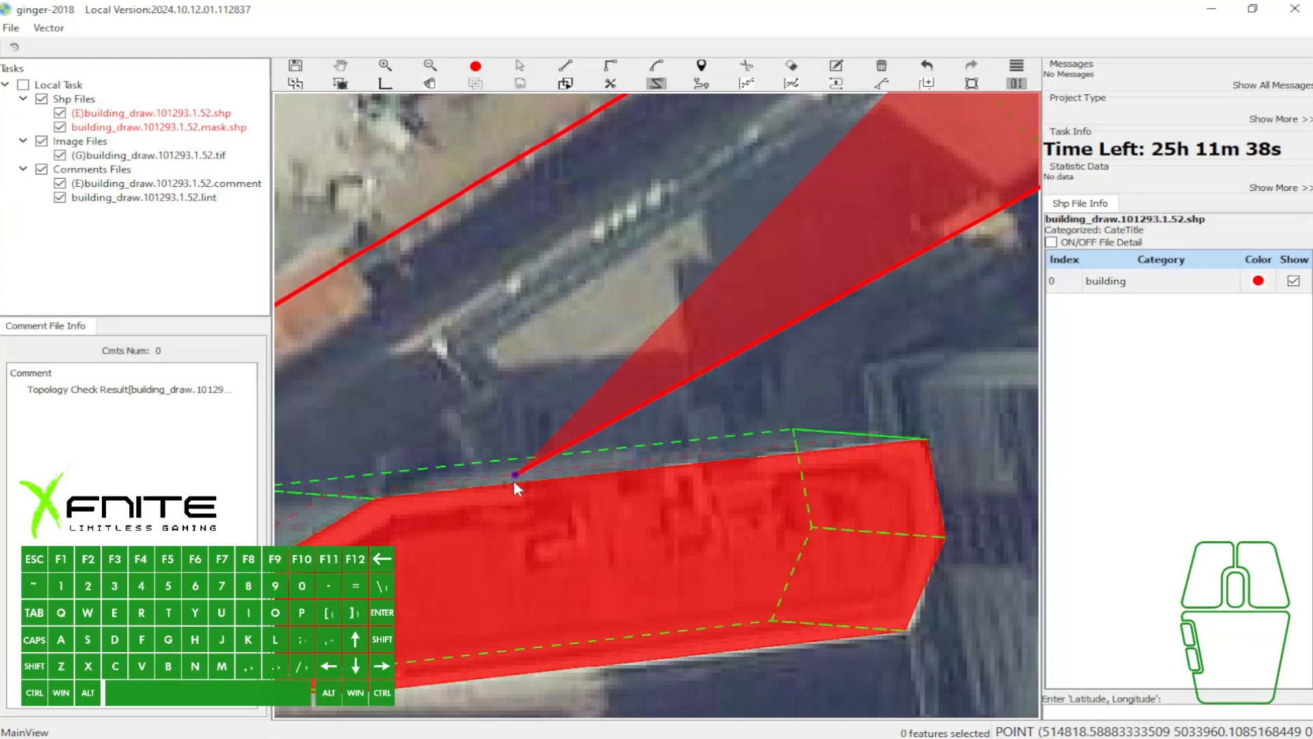
scroll(514, 482, "up", 1)
scroll(508, 480, "up", 1)
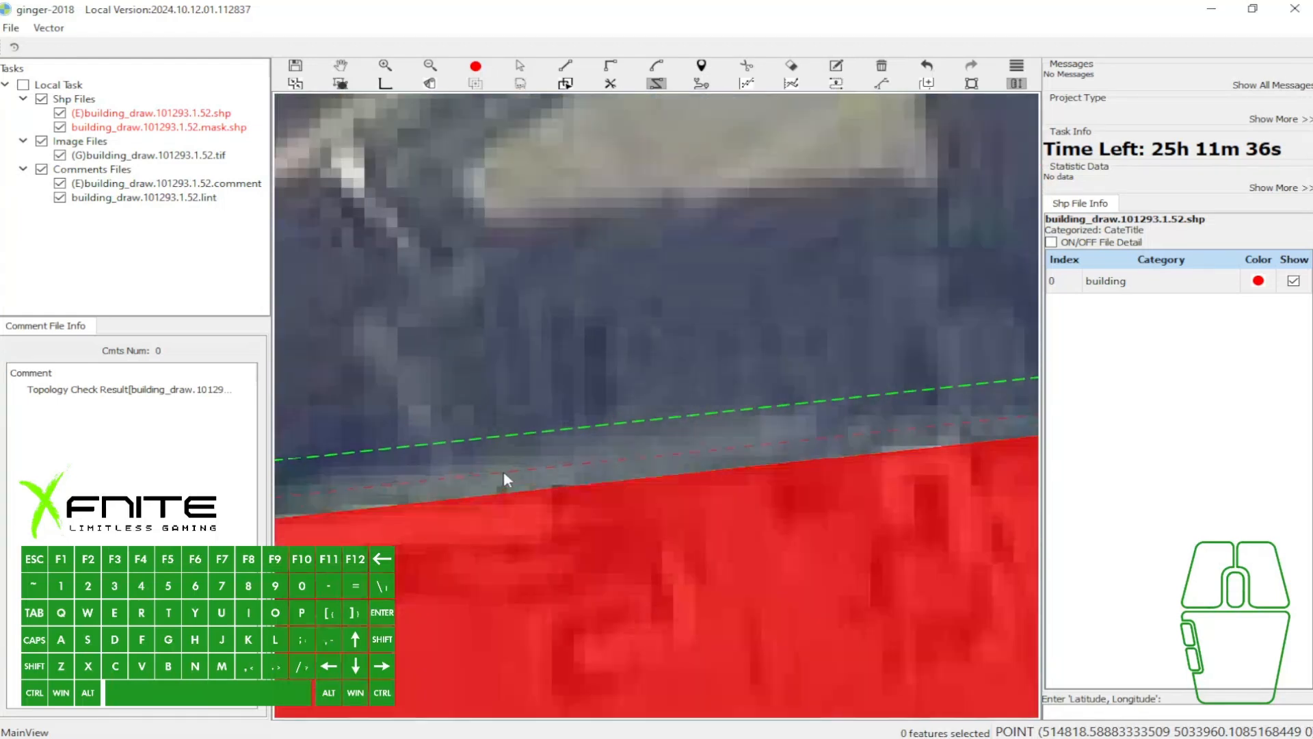
scroll(499, 475, "down", 3)
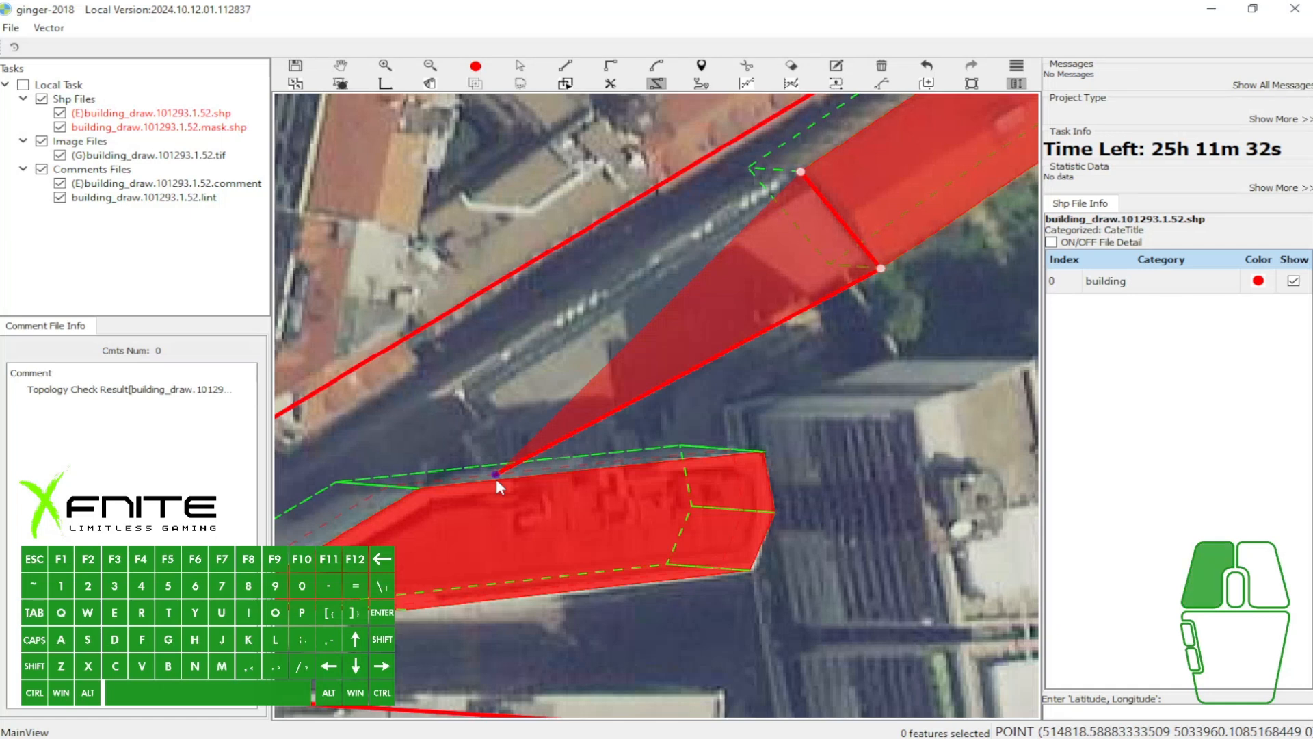
left_click(493, 476)
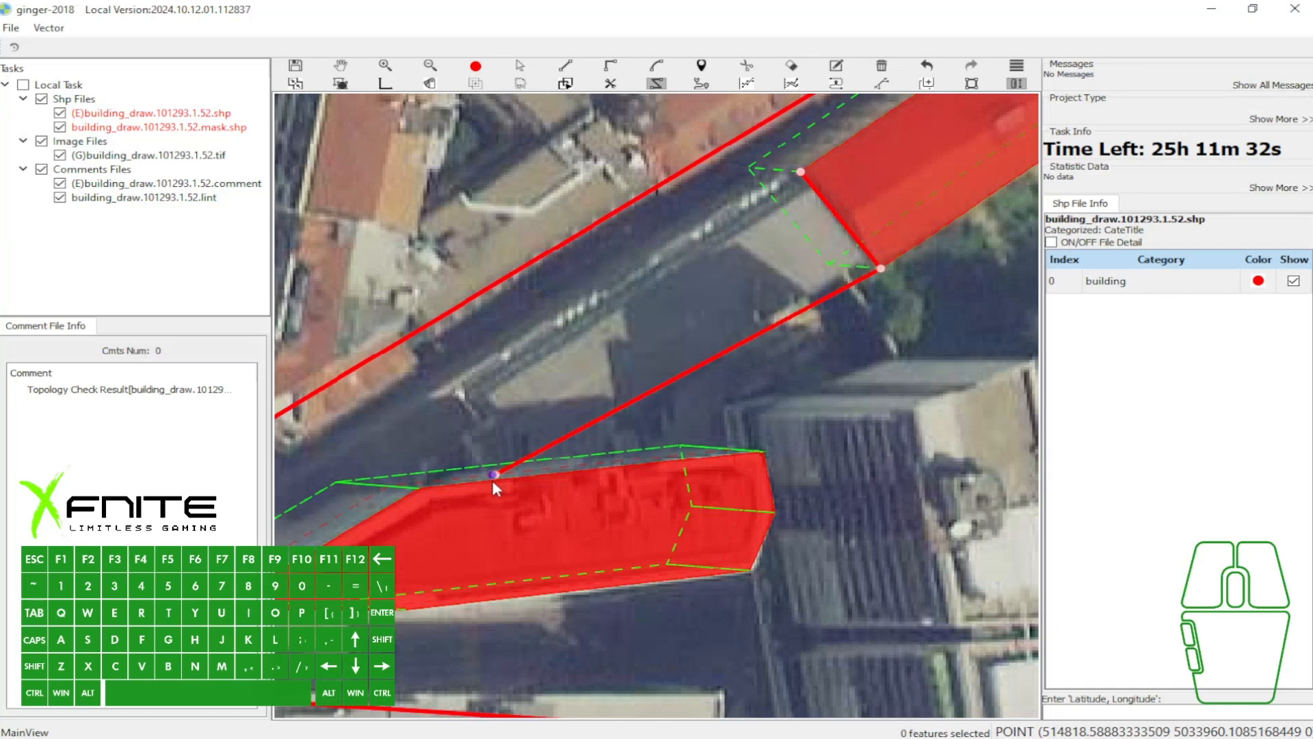
- Finish the traced polygon with a notched southwest end and a roadside edge back to the orange-roof rectangle
left_click(466, 442)
left_click(487, 431)
left_click(448, 378)
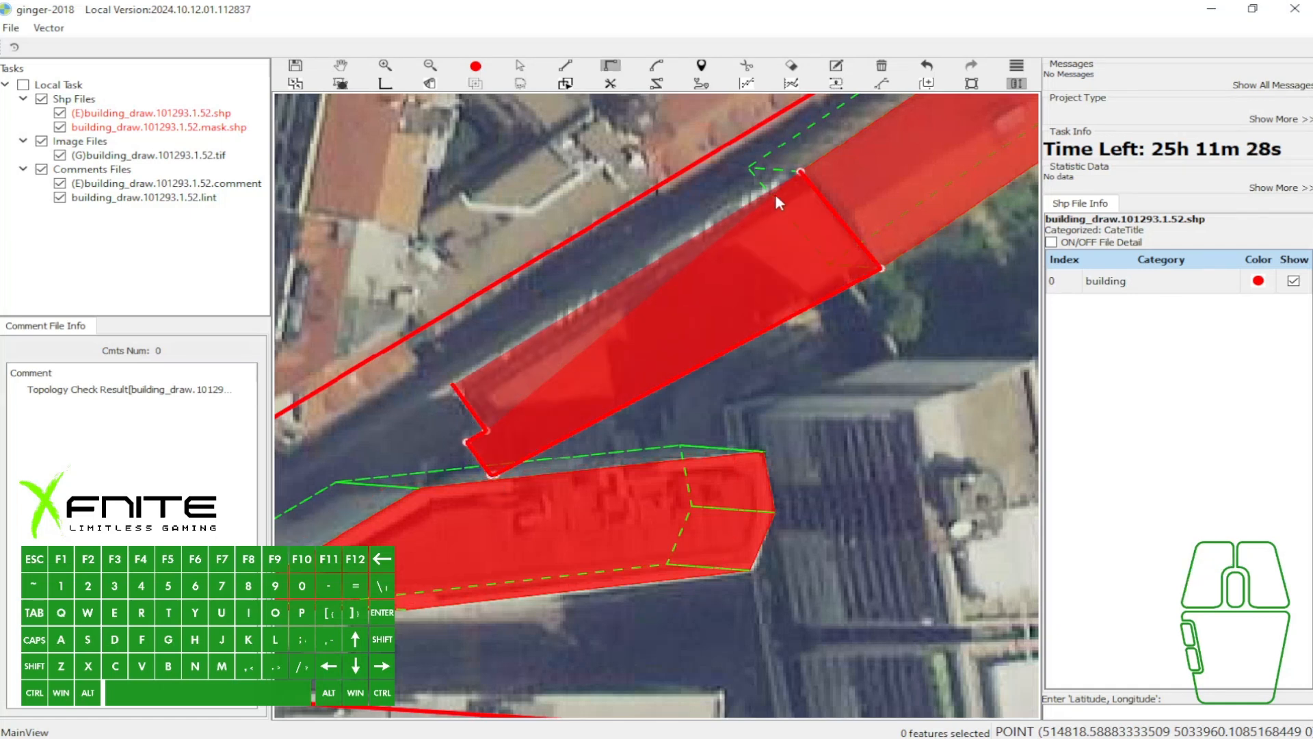
double_click(802, 171)
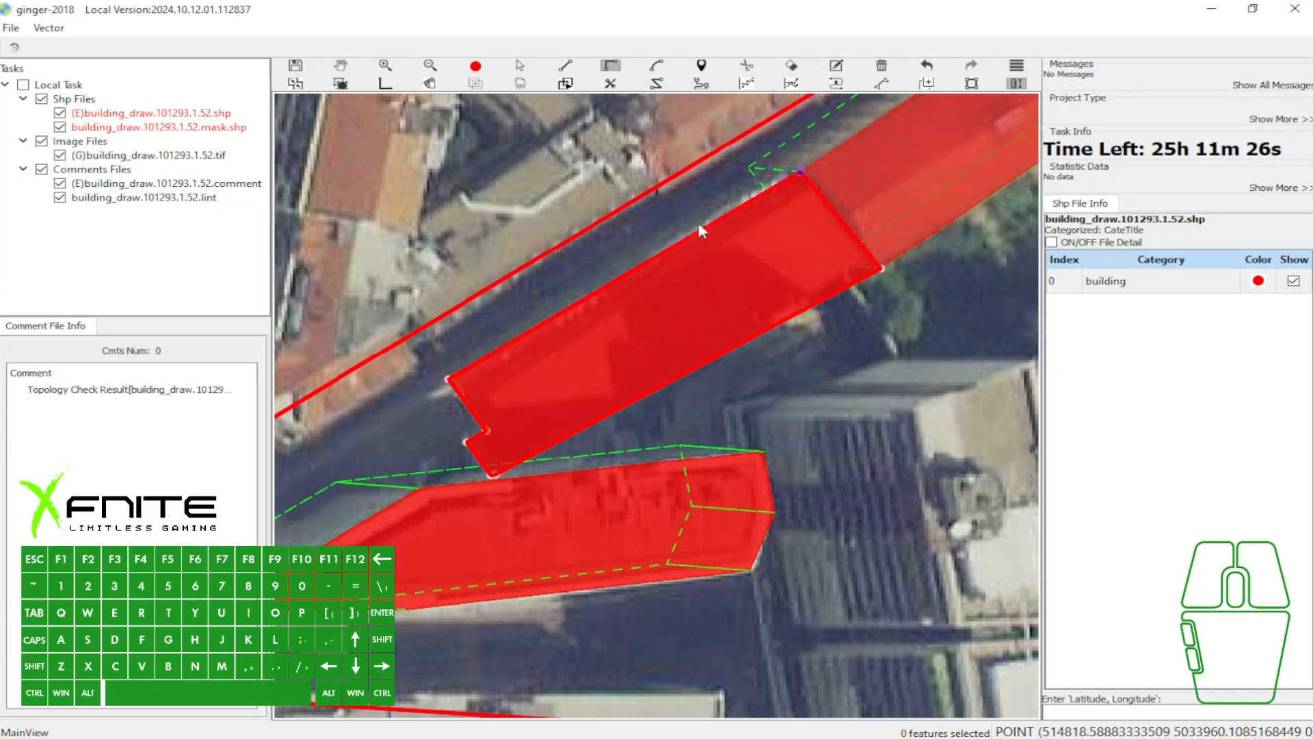
- Hide and restore the polygon fill to examine the footprints of the three adjoining buildings
scroll(677, 248, "down", 2)
key("f")
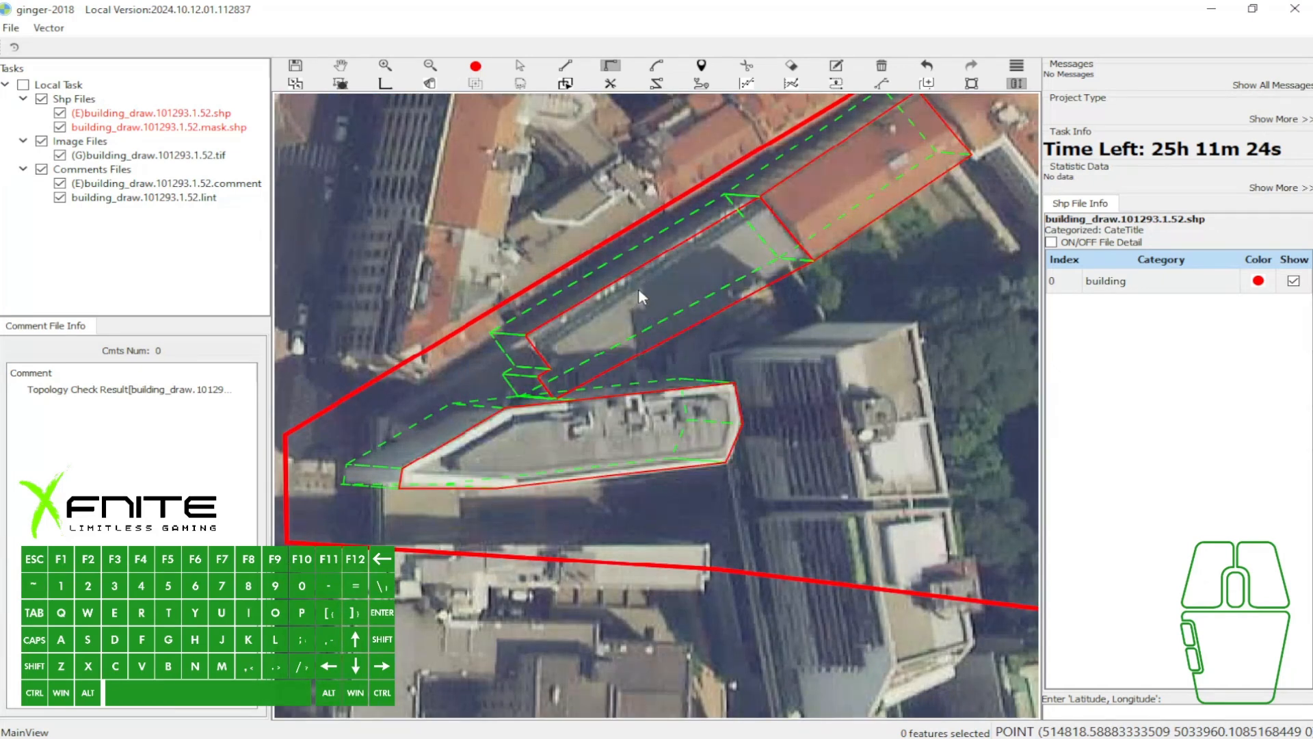
scroll(638, 289, "up", 1)
key("f")
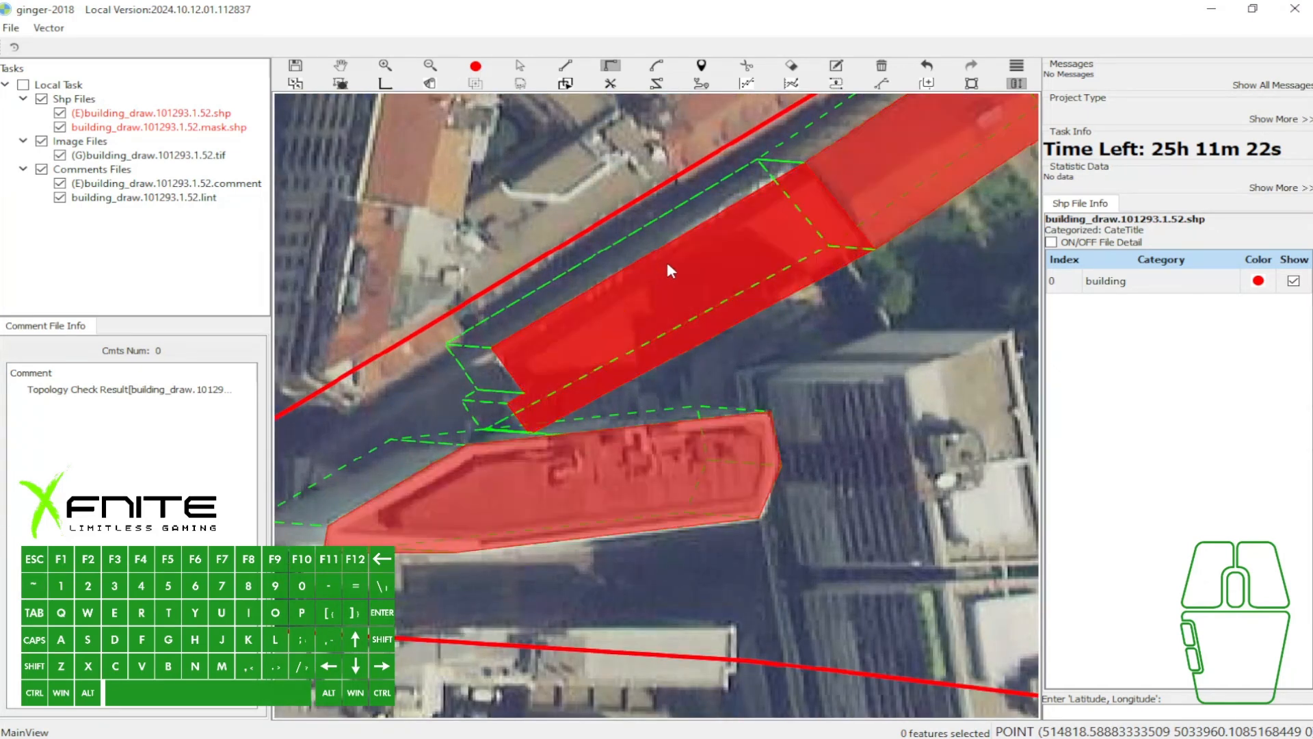
scroll(666, 261, "down", 3)
key("space")
left_click_drag(705, 283, 651, 296)
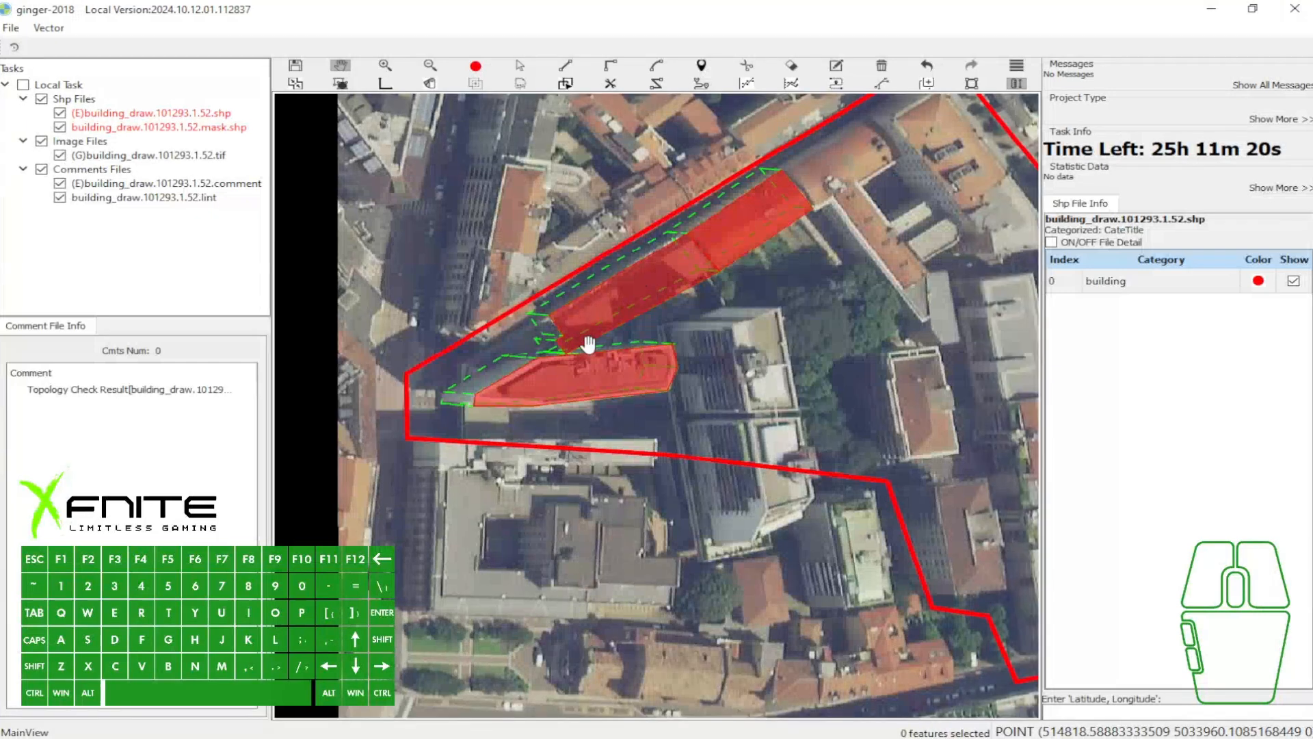
scroll(588, 347, "up", 2)
key("grave")
scroll(537, 354, "up", 3)
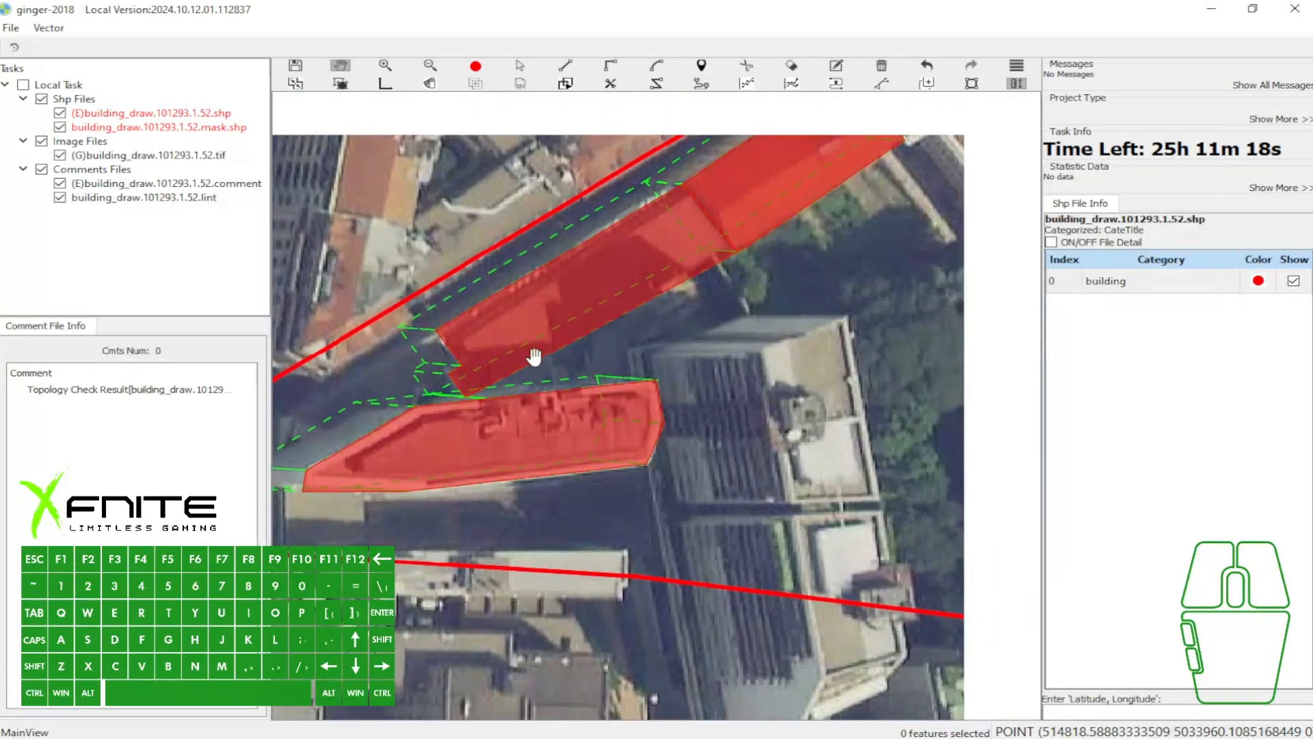
scroll(469, 414, "down", 5)
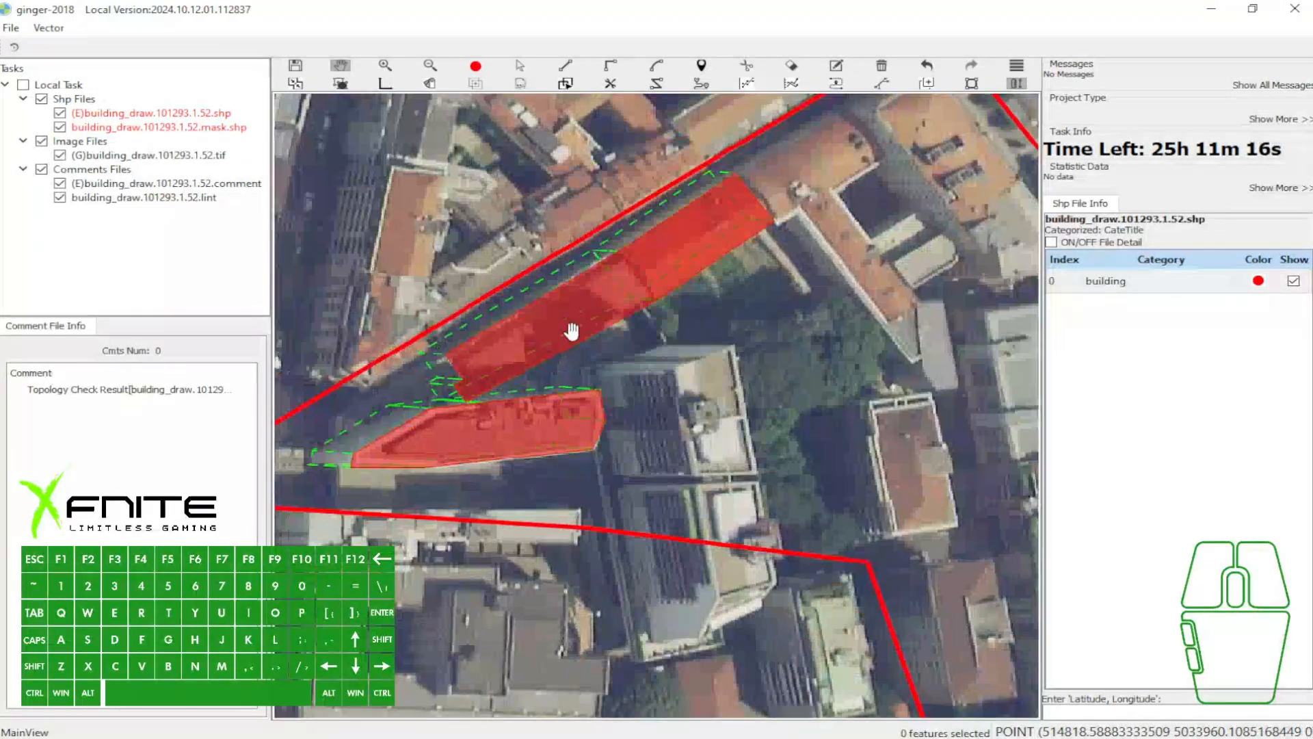
left_click_drag(576, 323, 589, 319)
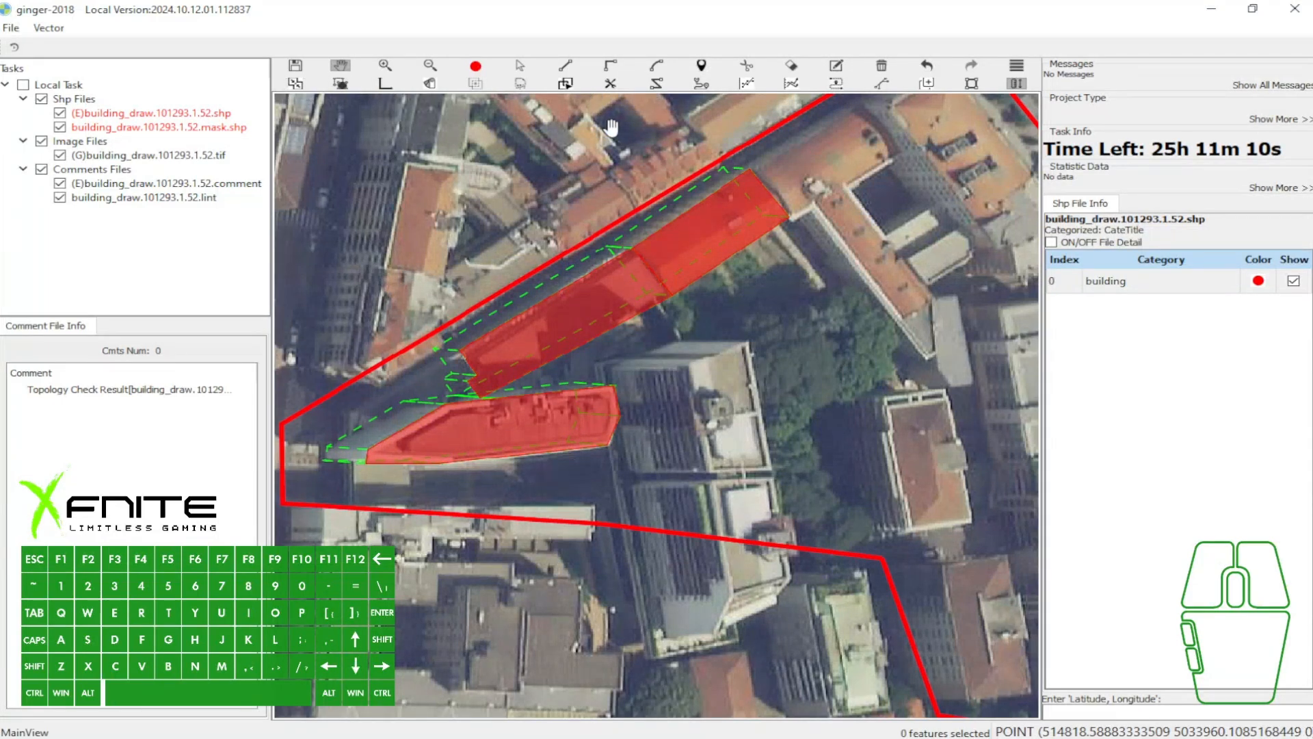
- Group all three building polygons and check their topology
left_click_drag(671, 173, 669, 181)
key("a")
left_click_drag(401, 231, 687, 465)
key("4")
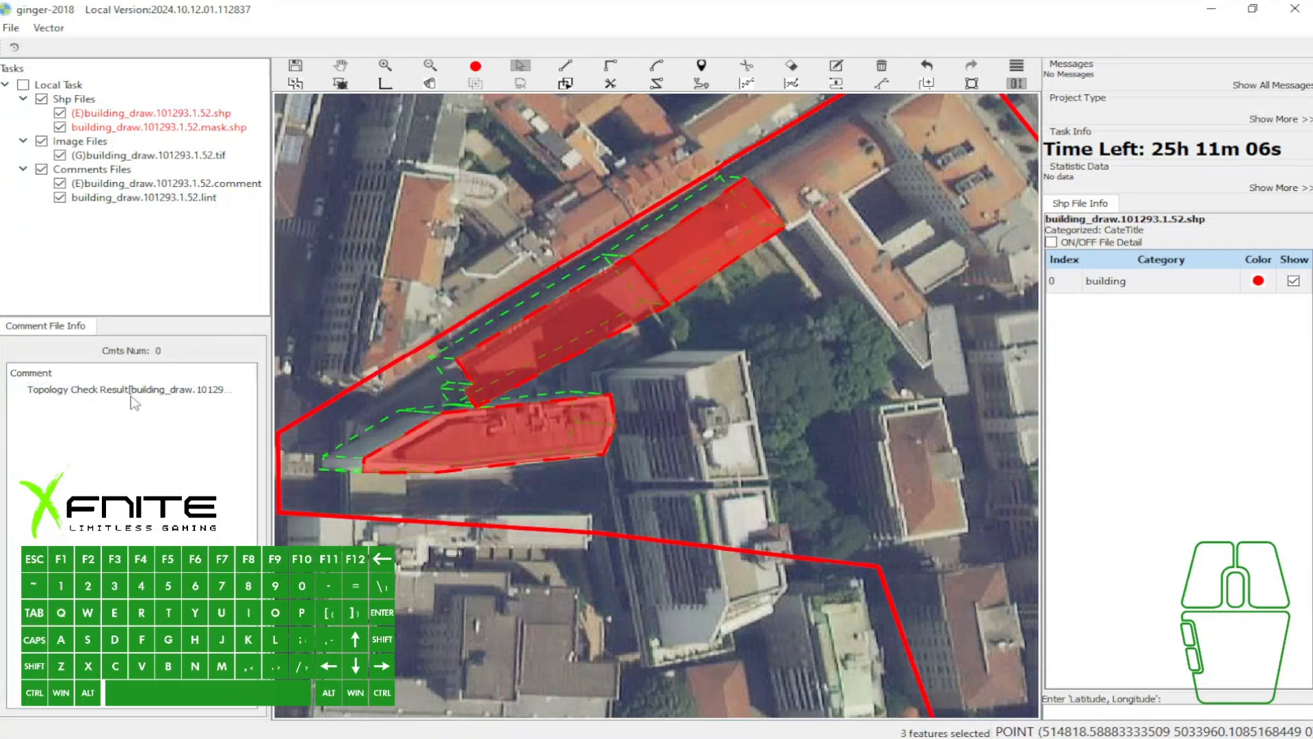
key("ctrl+t")
- Mark the comment list with an arrow in a screen capture and discard the capture
left_click(404, 351)
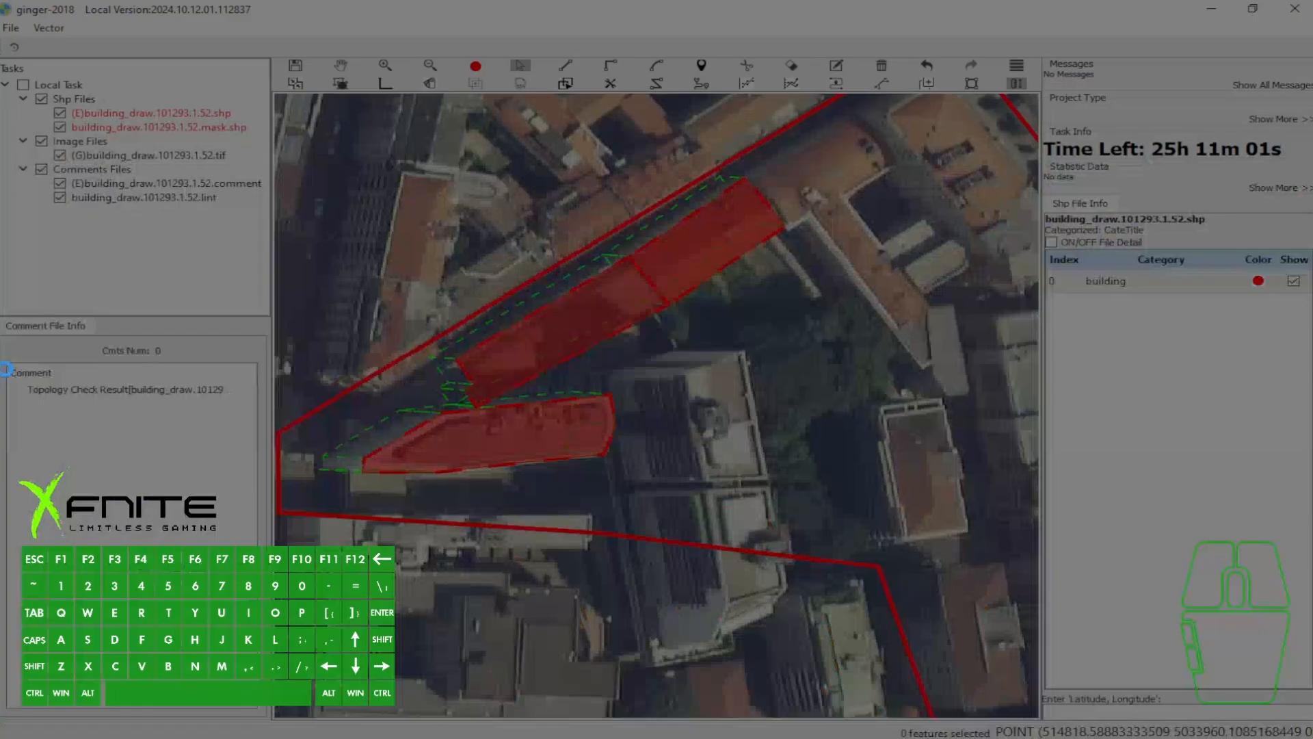
left_click_drag(0, 342, 301, 508)
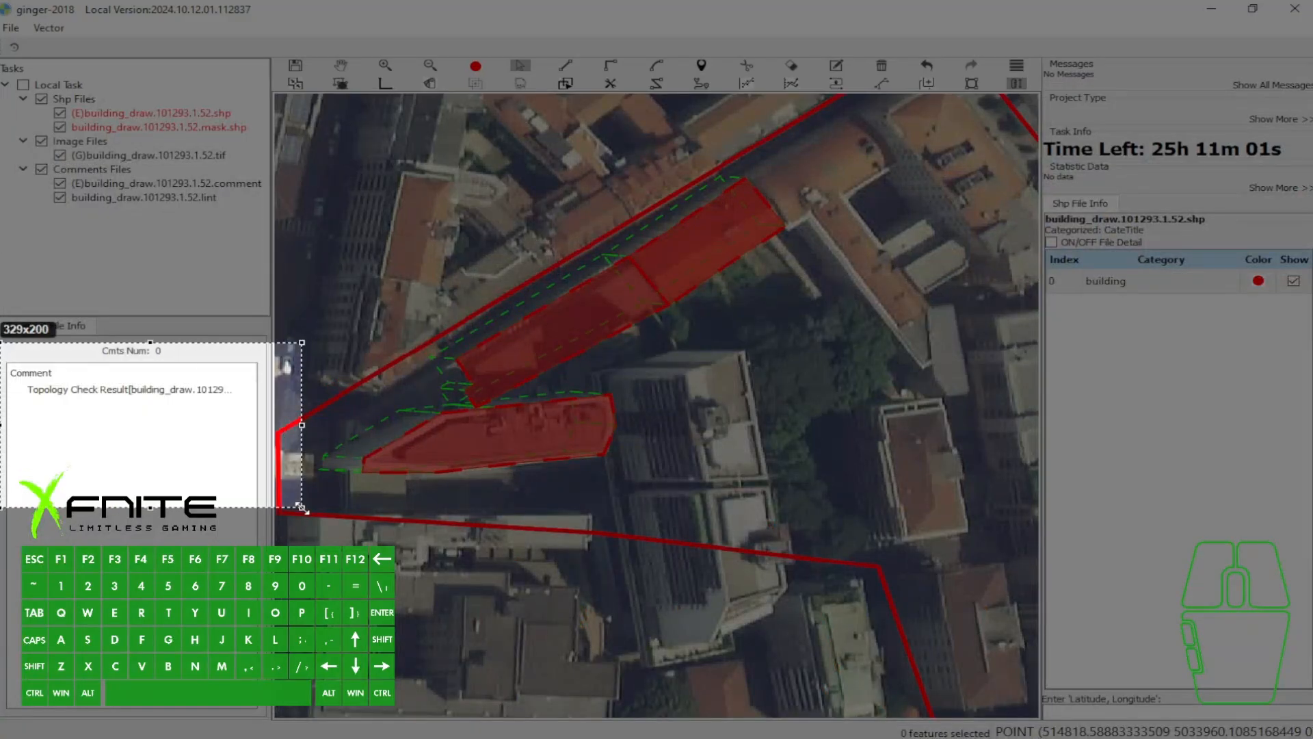
left_click_drag(185, 468, 142, 426)
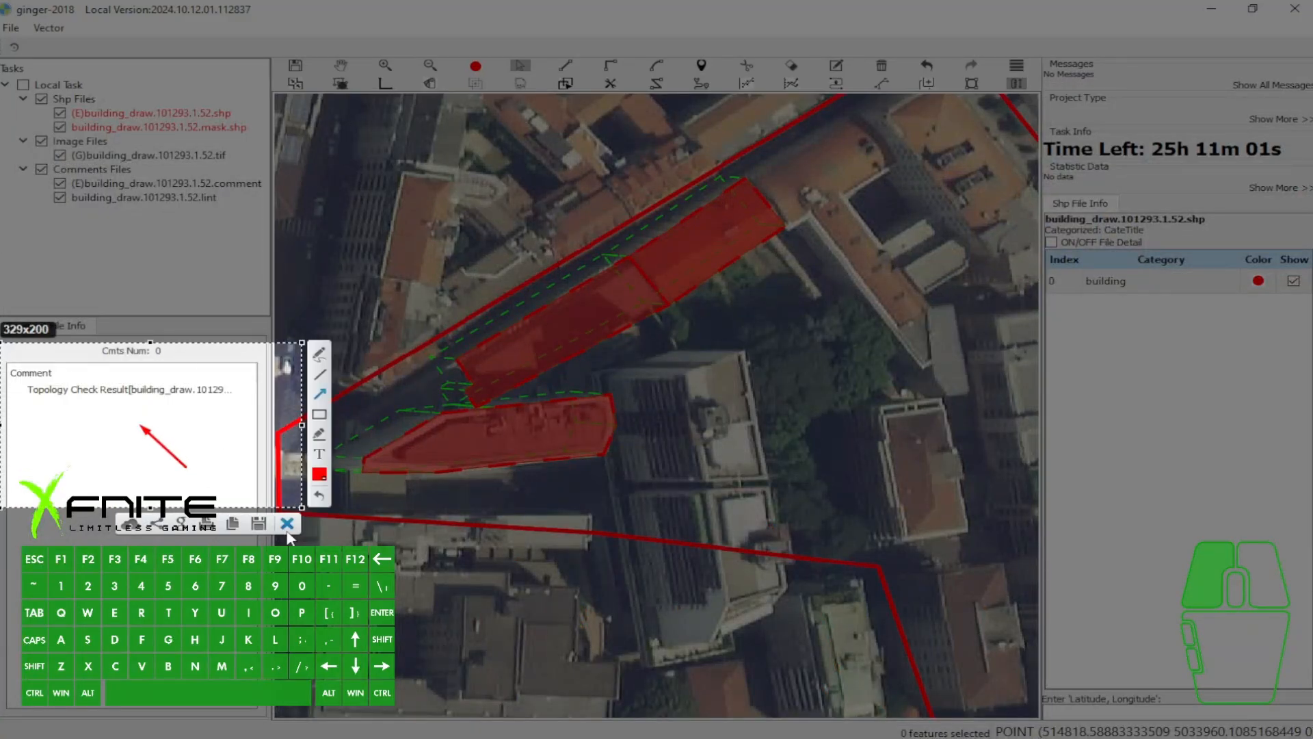
left_click(287, 526)
- Reset the building vector and draw a small rectangle at the north end of the tower building
left_click(689, 259)
key("e")
left_click(527, 424)
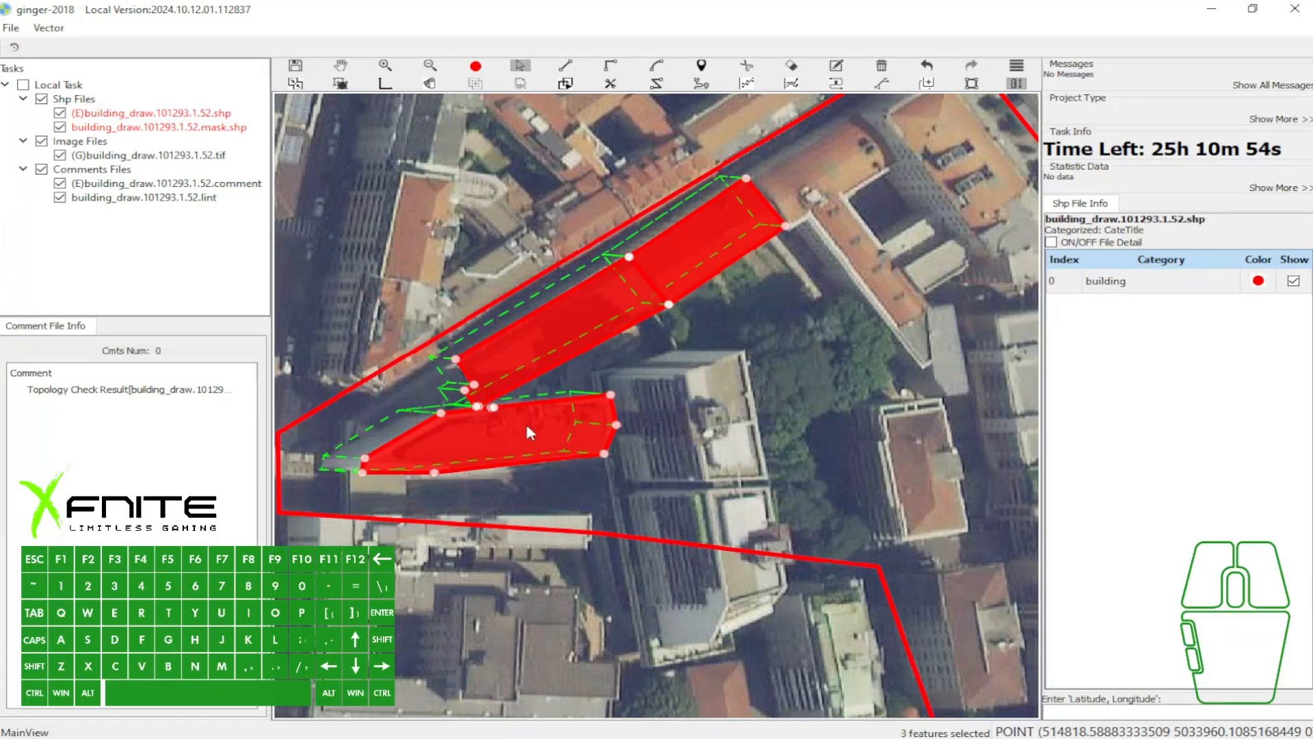
key("e")
left_click(675, 375)
left_click(746, 351)
left_click(745, 320)
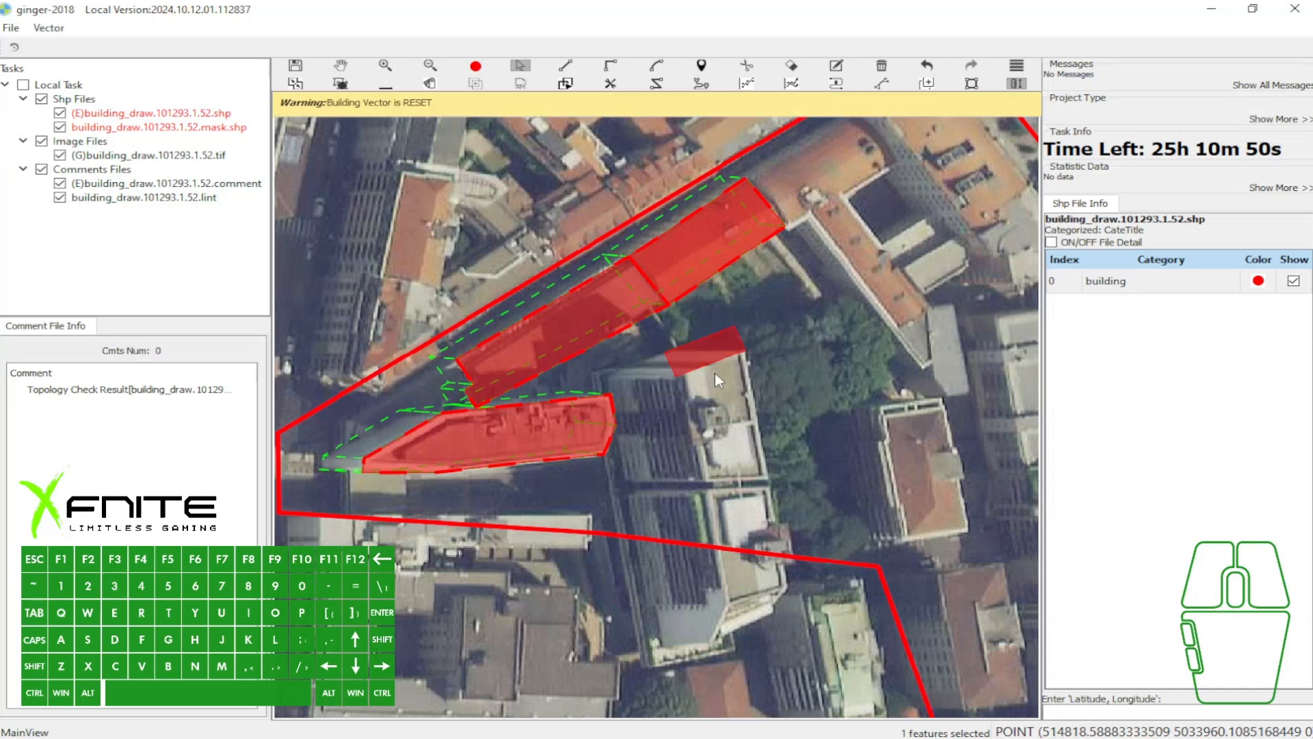
- Draw a rectangle bridging the traced and wedge-shaped polygons, and delete the small rectangle at the tower building
key("e")
left_click(562, 398)
left_click(612, 394)
left_click(604, 332)
left_click(722, 350)
key("b")
- Select the grouped polygons together with the bridging rectangle and check their topology
key("a")
left_click_drag(488, 256, 732, 460)
key("ctrl+t")
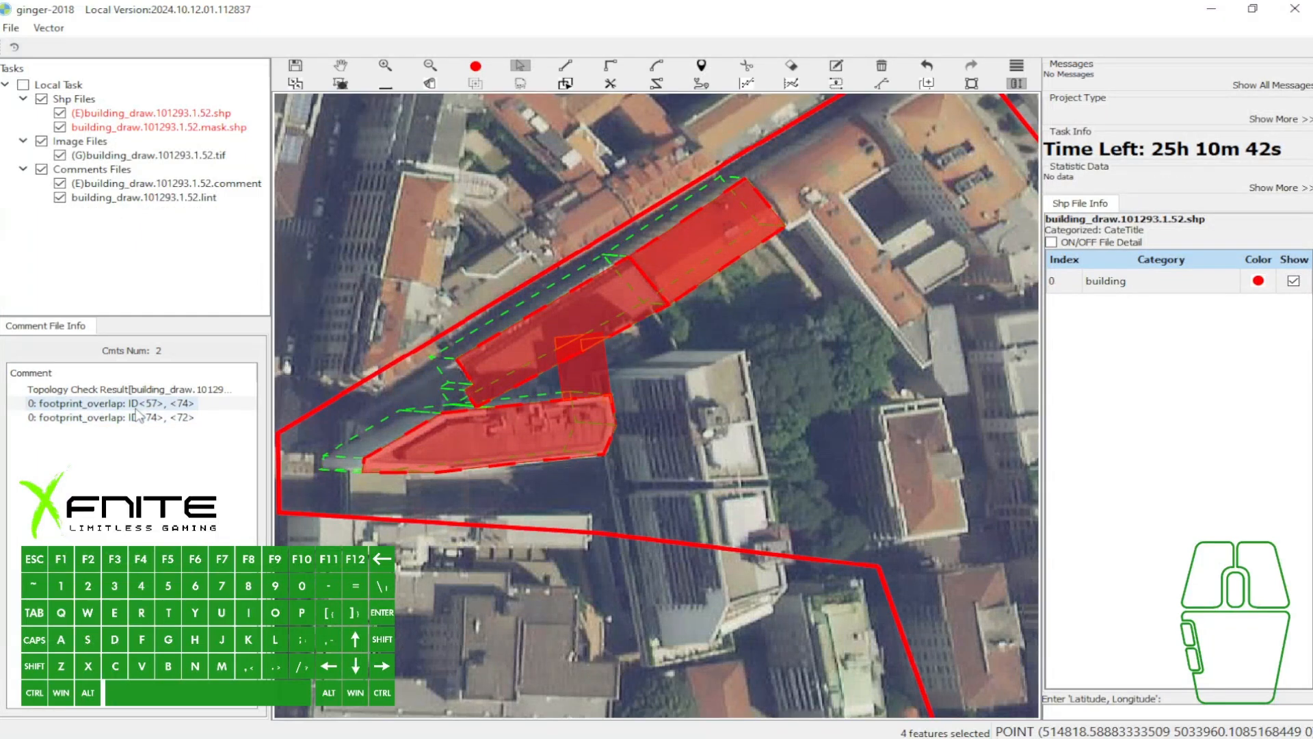
- Point an arrow at the footprint_overlap comments in a screen capture and discard the capture
key("F1")
left_click_drag(11, 335, 306, 513)
left_click_drag(80, 469, 89, 424)
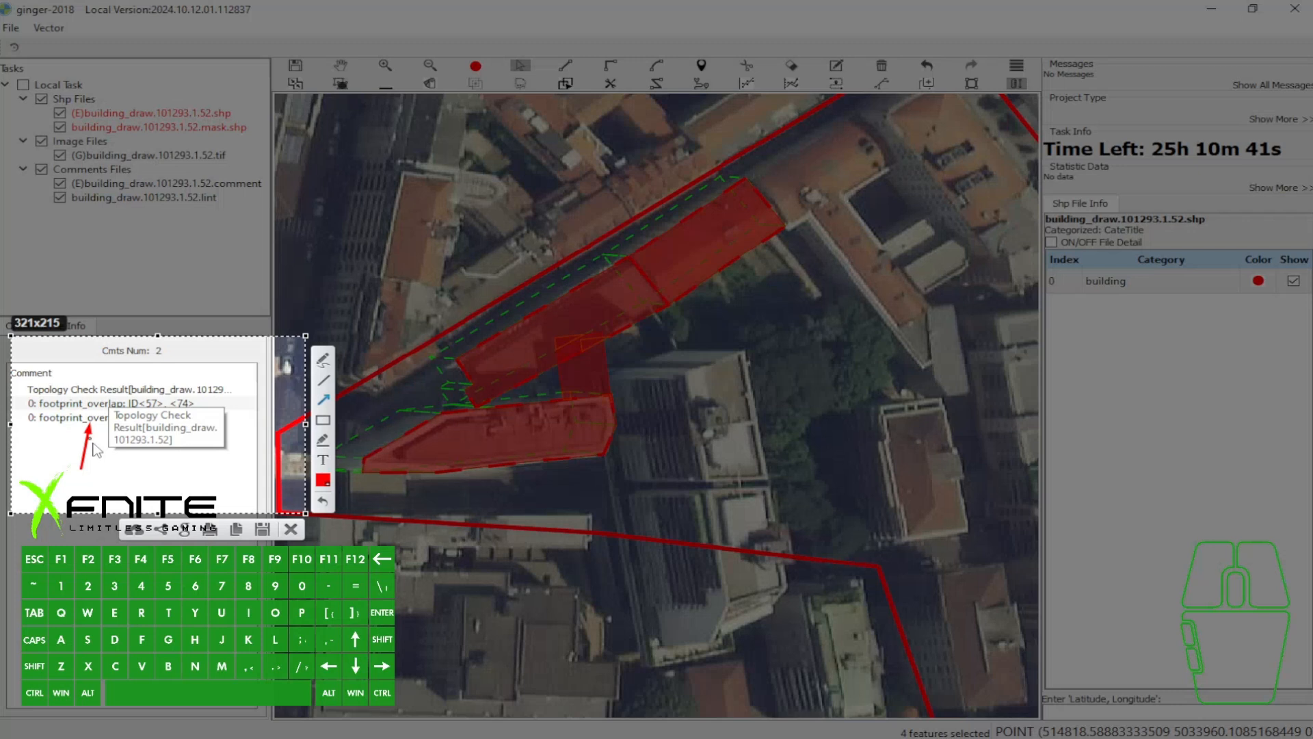
left_click(291, 528)
- Delete the bridging rectangle and rerun the topology check
scroll(585, 366, "up", 1)
left_click(586, 355)
key("b")
key("w")
left_click_drag(525, 331, 583, 356)
key("t")
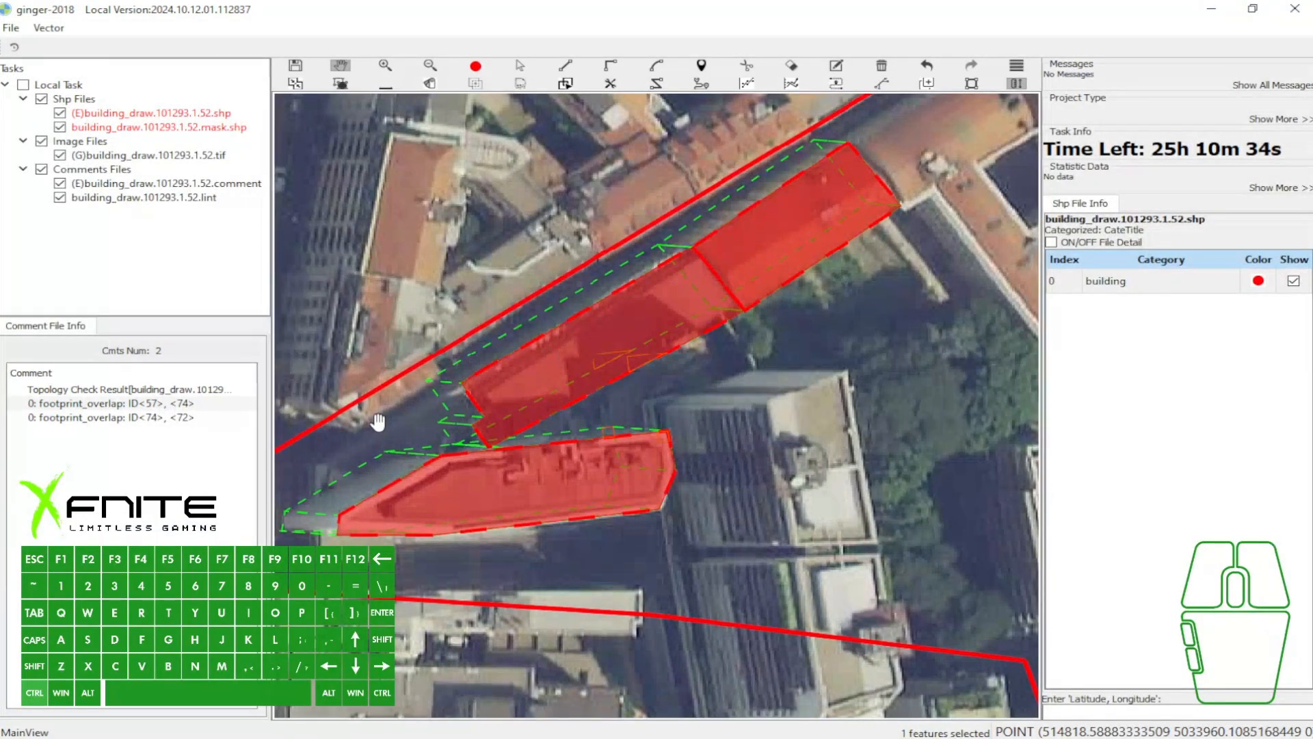
- Delete the three remaining building polygons
scroll(606, 324, "down", 1)
left_click_drag(665, 264, 649, 274)
key("a")
left_click_drag(441, 221, 739, 452)
key("b")
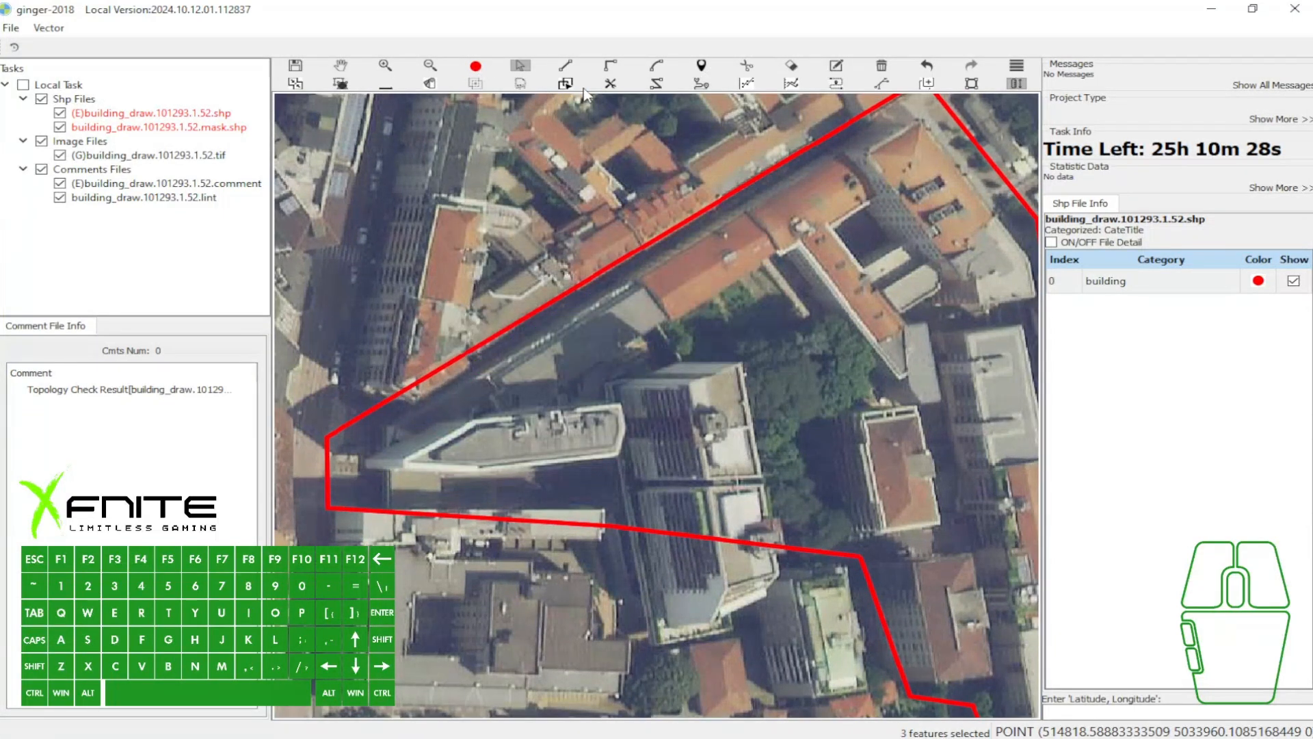
- Draw a rectangle over the orange-roofed building near the northeast corner of the red work area
key("w")
left_click_drag(934, 166, 695, 222)
scroll(755, 205, "up", 2)
key("e")
left_click(645, 140)
left_click(840, 374)
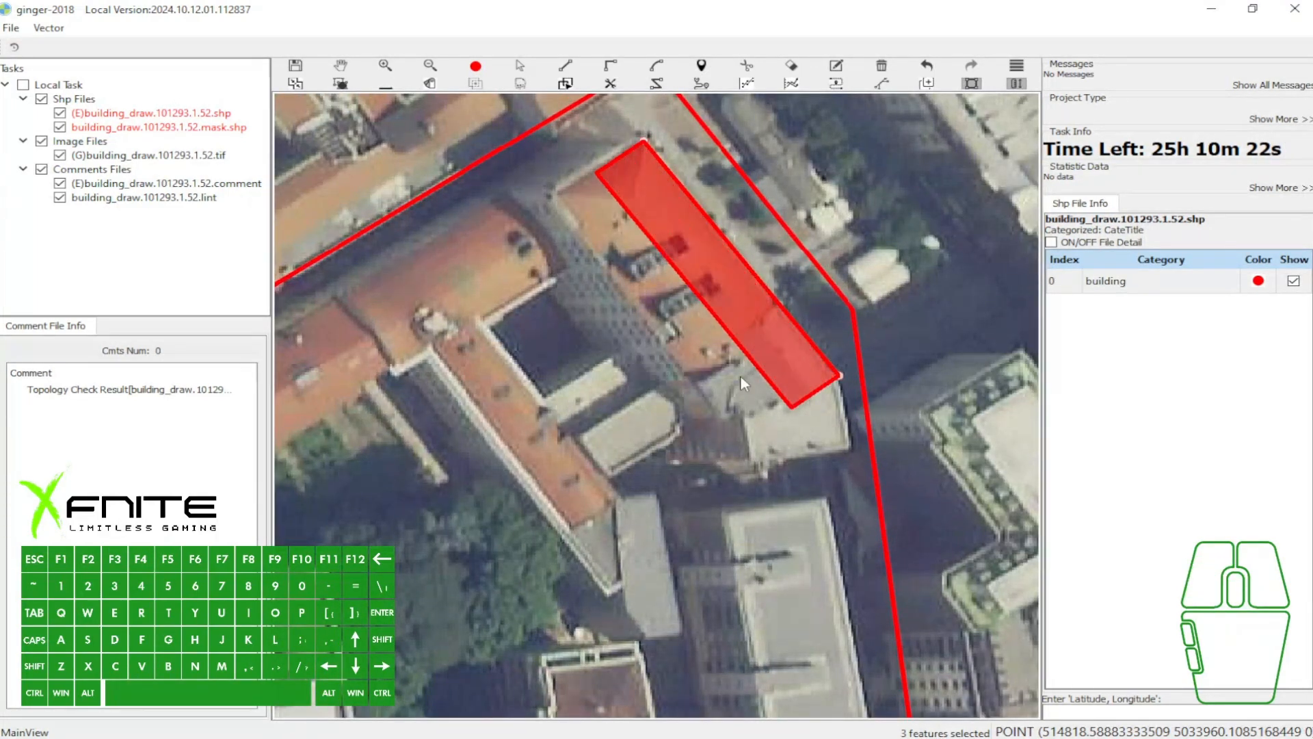
left_click(690, 379)
- Extend the rectangle to outline the building's grey-roofed southeast end, and hide the polygon fill
key("w")
key("grave")
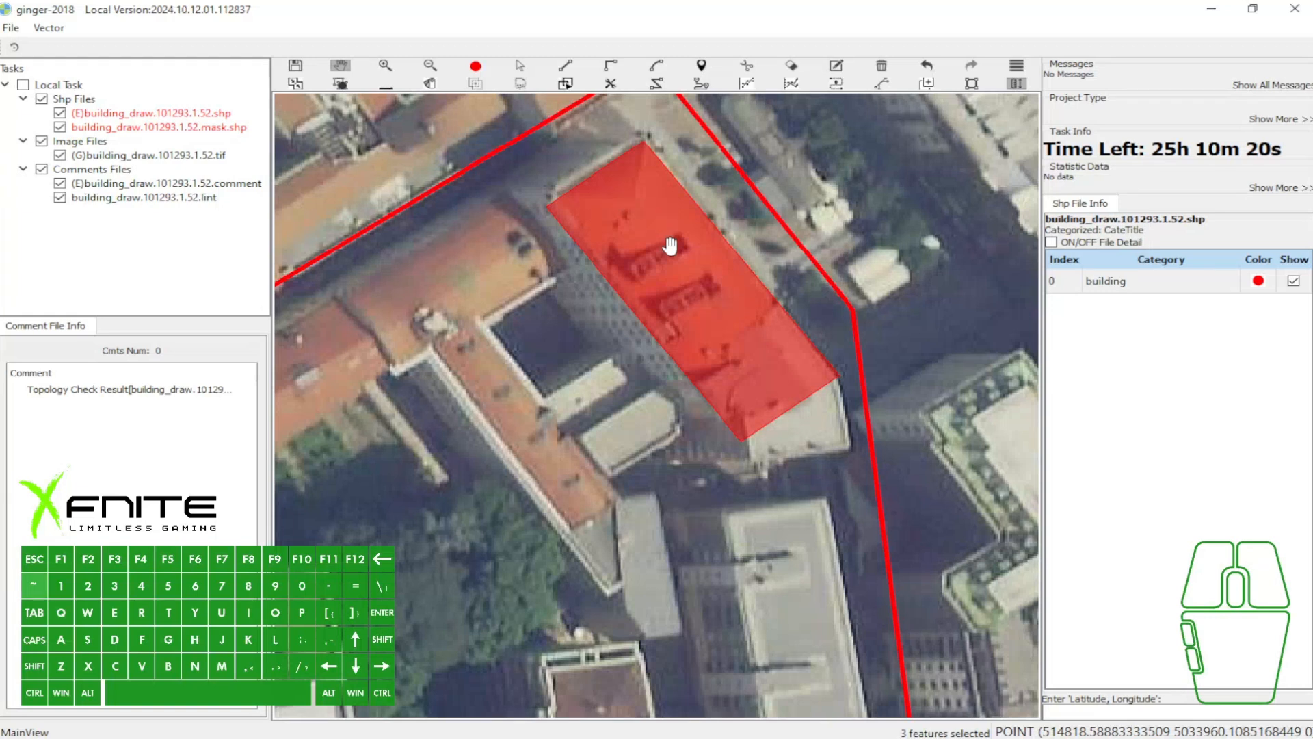
left_click_drag(669, 245, 592, 182)
scroll(668, 327, "up", 1)
key("w")
left_click(658, 360)
key("1")
left_click_drag(648, 385, 676, 437)
left_click_drag(764, 352, 811, 412)
- Select the polygon outlining the orange-and-grey-roofed building
scroll(797, 273, "down", 3)
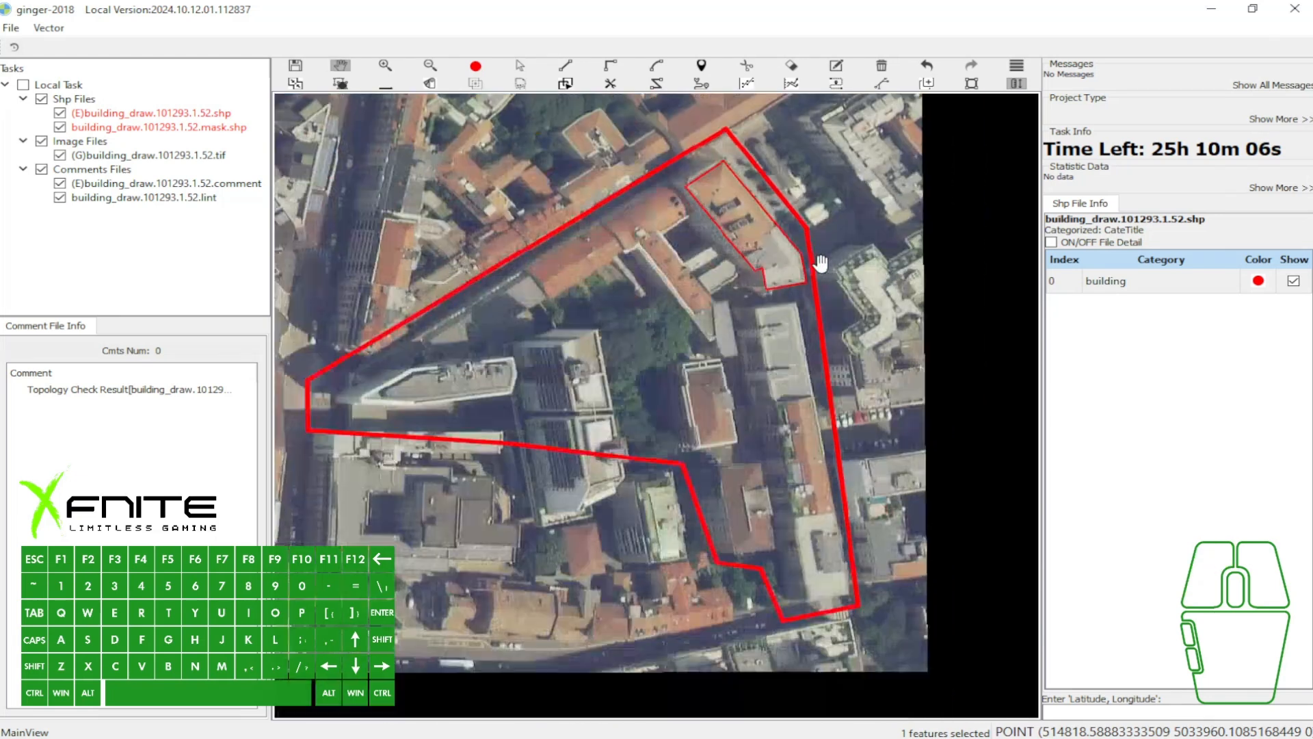
scroll(800, 275, "up", 2)
scroll(802, 277, "up", 1)
key("grave")
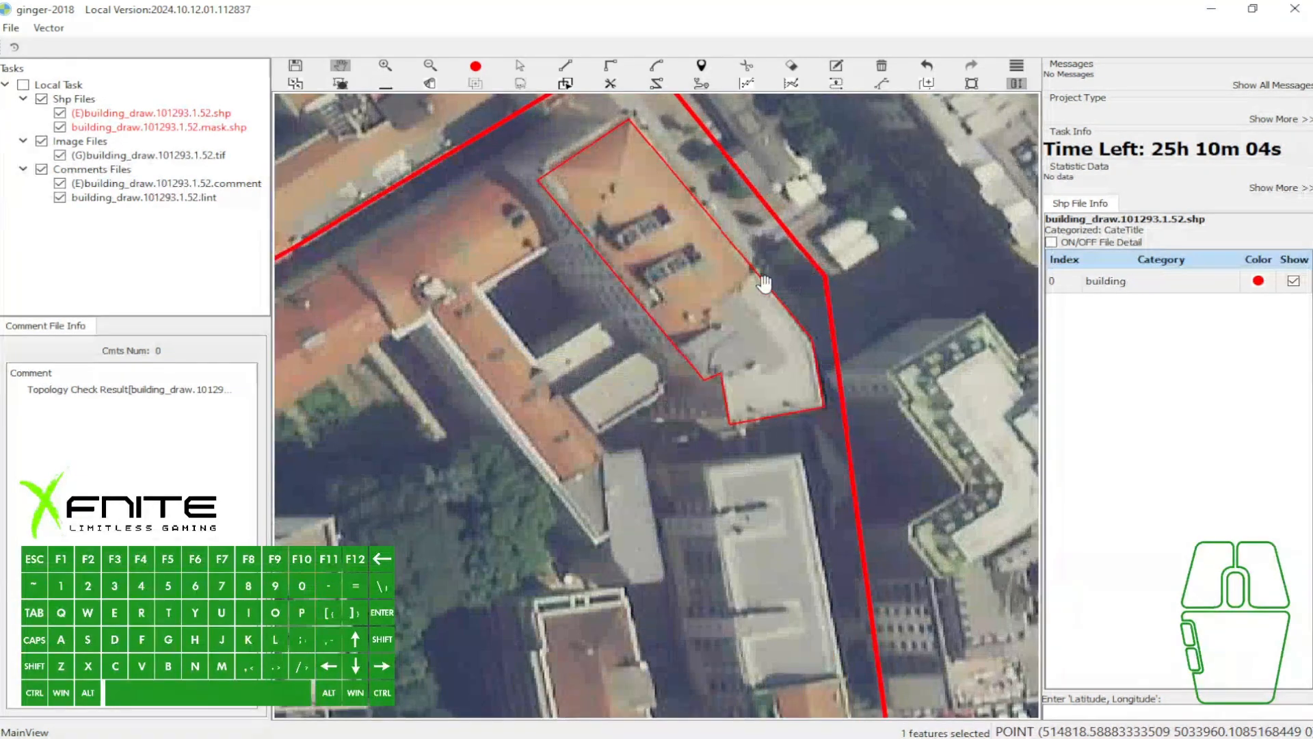
left_click(757, 287)
key("w")
scroll(742, 290, "up", 1)
left_click_drag(741, 290, 759, 378)
key("a")
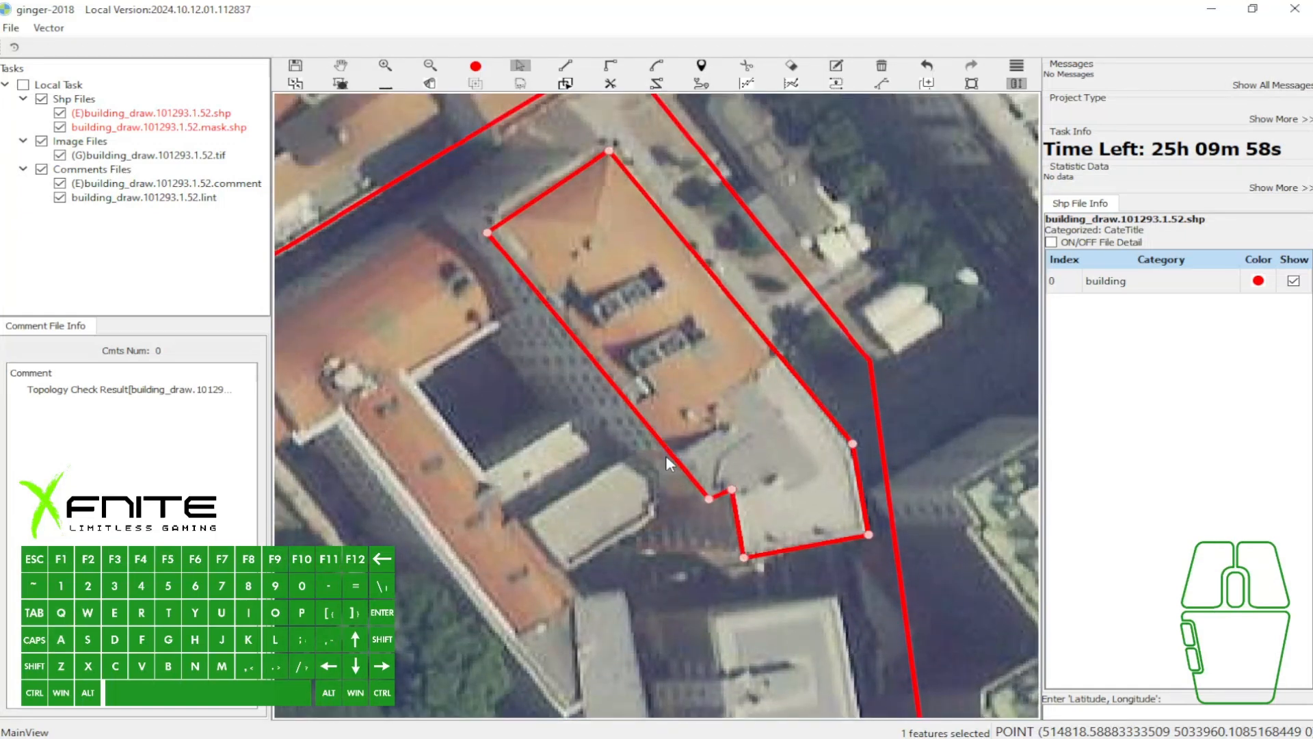
- Toggle the vertex display of the selected building polygon repeatedly
key("1")
key("1")
key("1")
key("1")
key("1")
key("1")
key("1")
key("1")
key("1")
key("1")
key("1")
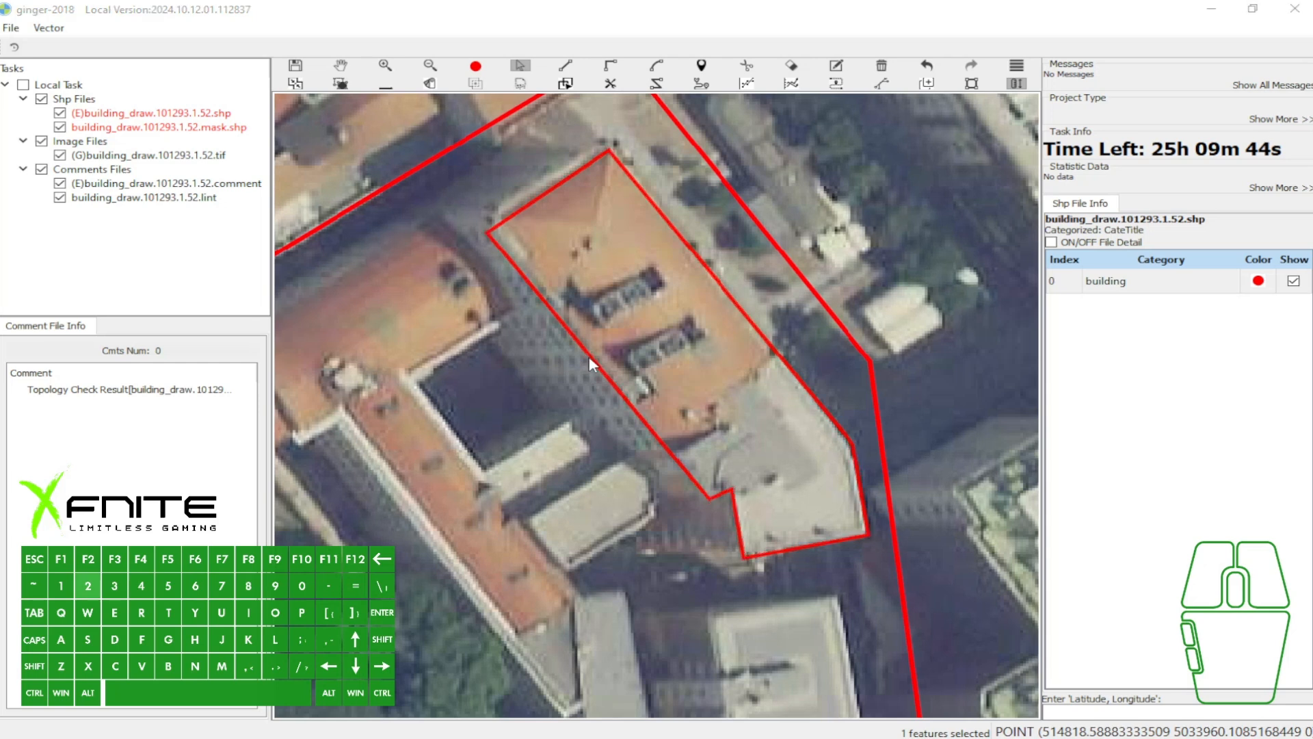
- Toggle the vertex display of the selected building polygon repeatedly and show its red fill
left_click(857, 322)
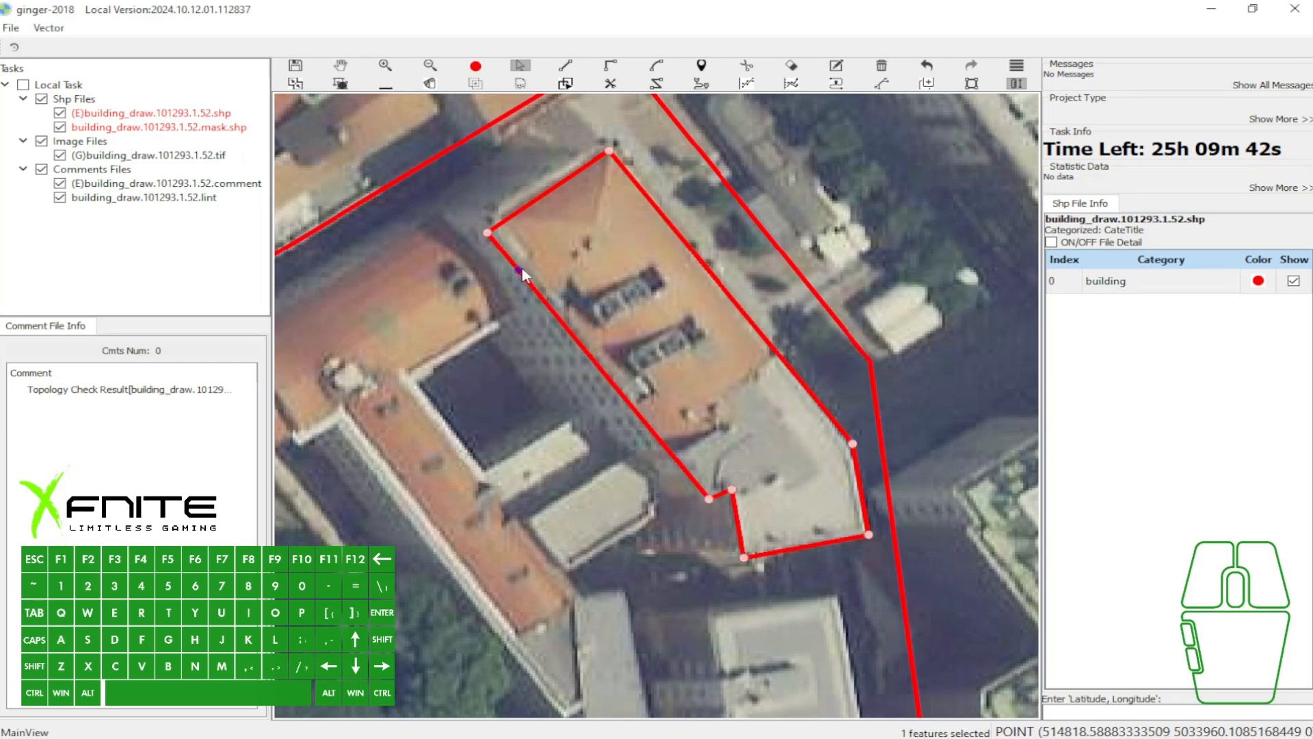
key("1")
key("1")
key("1")
key("1")
key("1")
key("z")
key("grave")
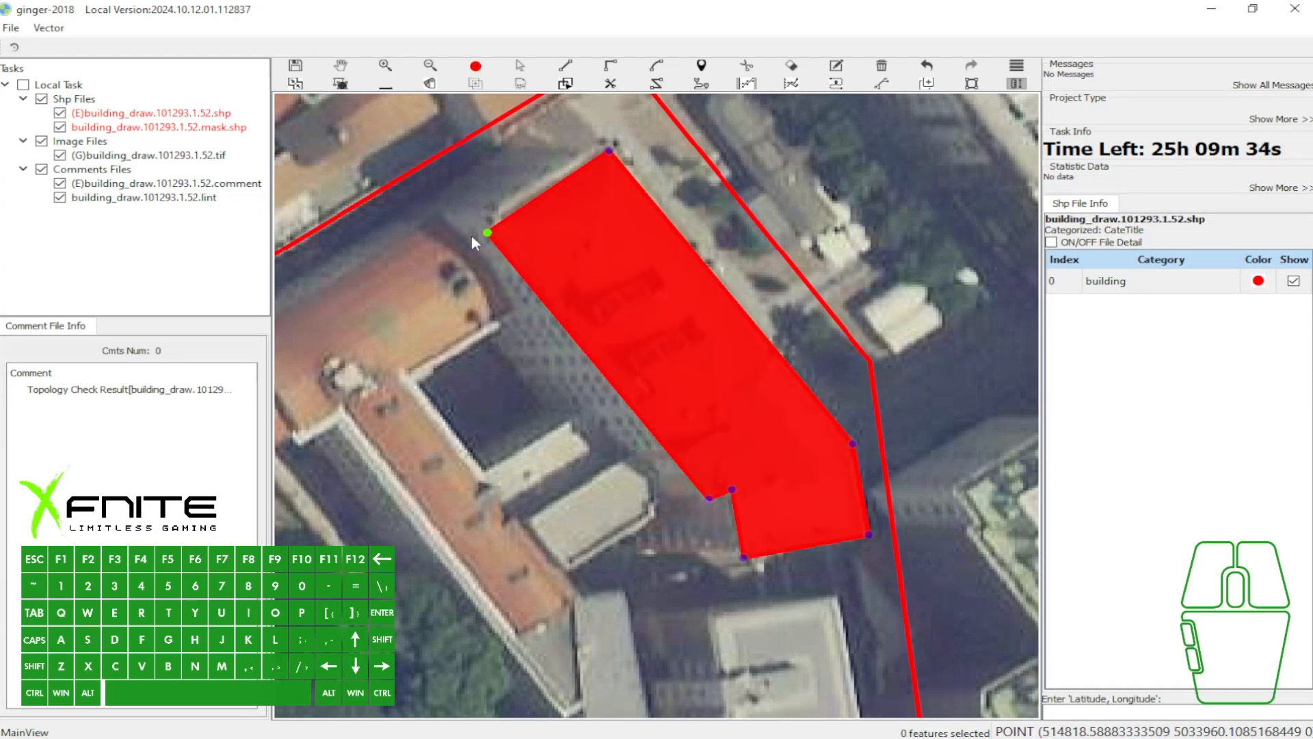
- Straighten the polygon's long southwest edge with Repair Line from the southern notch corner to the west corner, and hide the polygon fill
key("w")
left_click(605, 380)
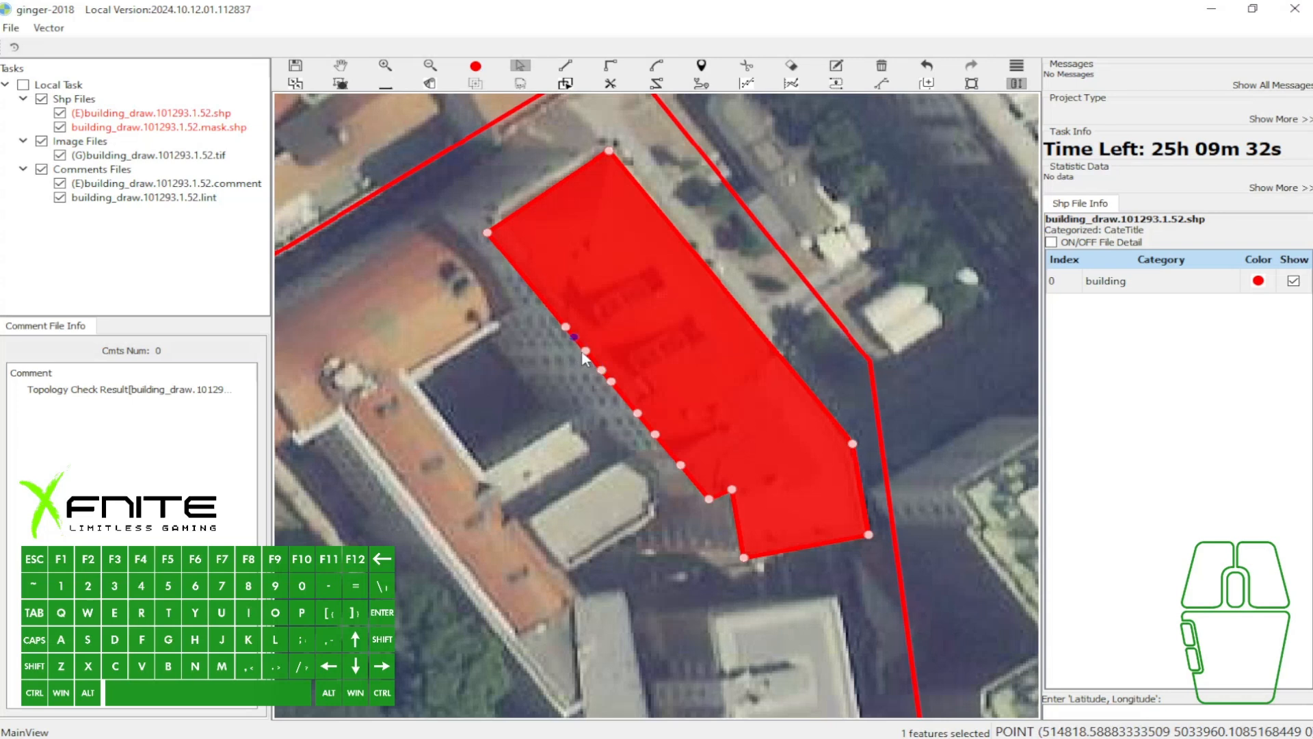
key("z")
left_click(708, 499)
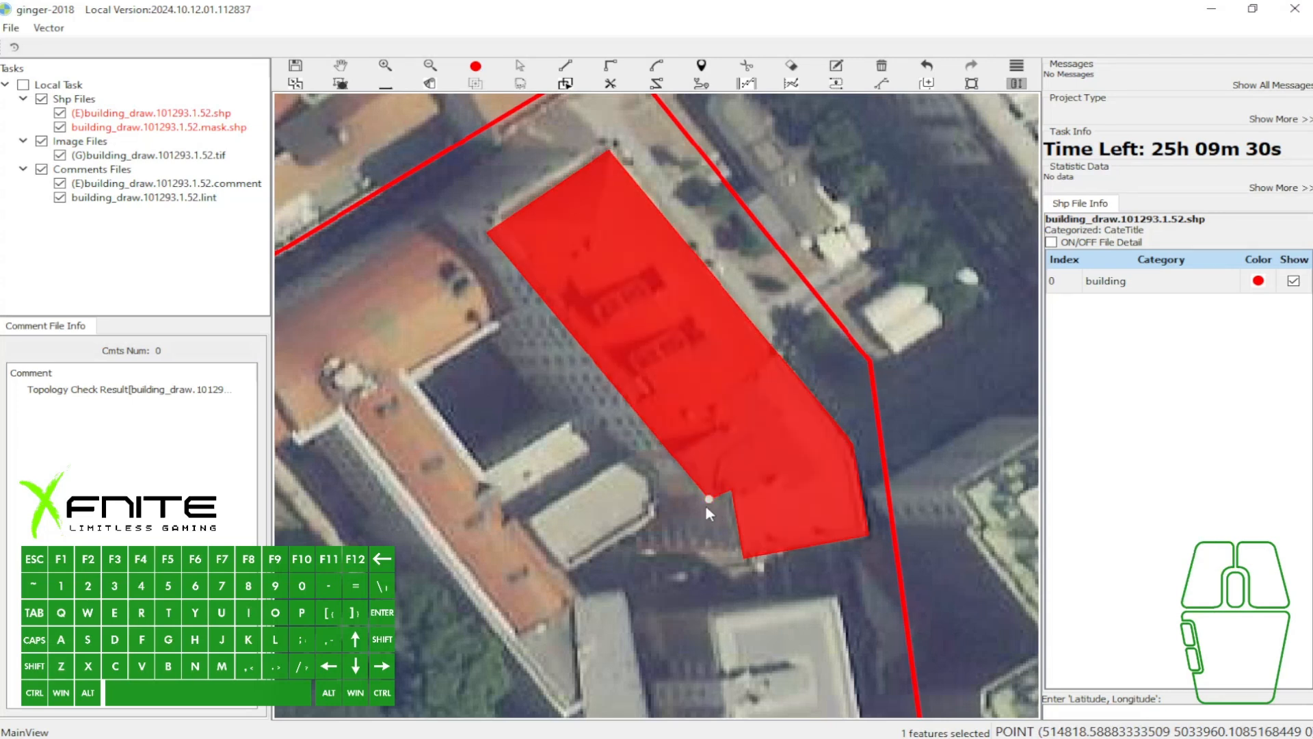
left_click(487, 234)
key("grave")
key("w")
left_click(655, 333)
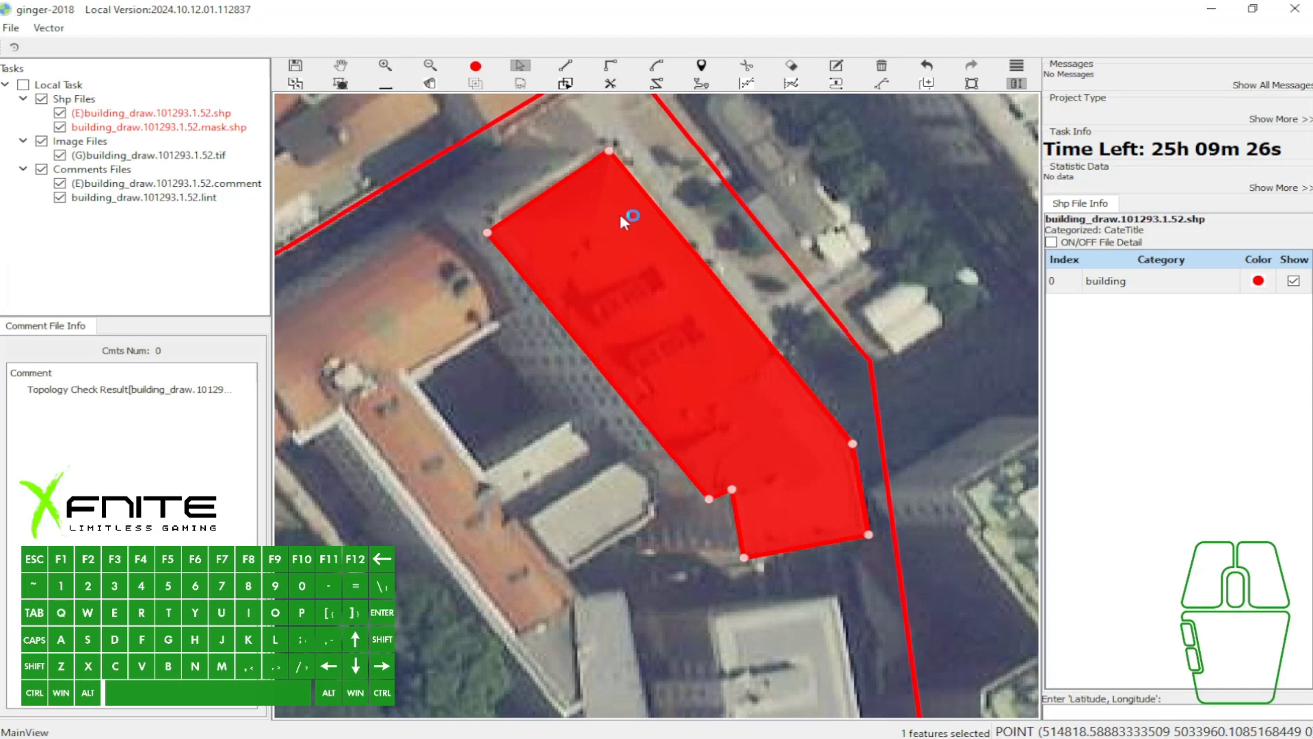
key("grave")
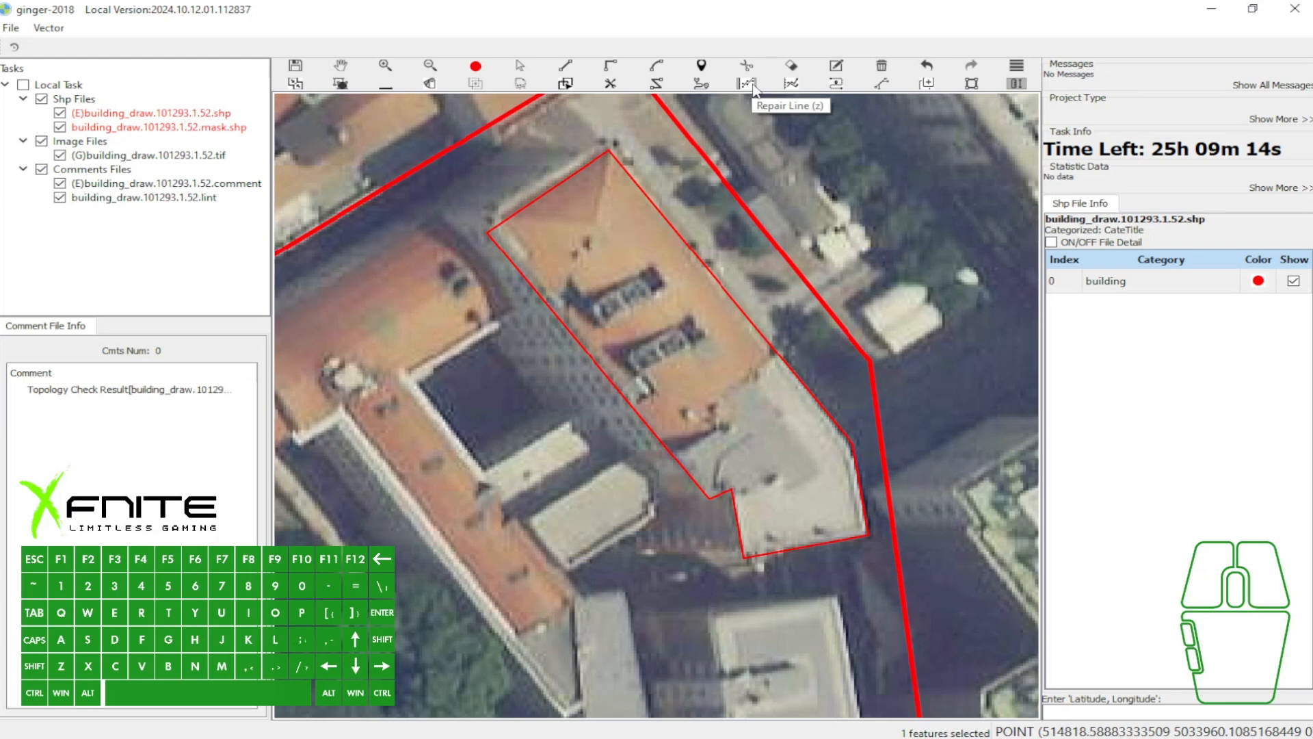
- Delete the polygon outlining the orange-and-grey-roofed building
key("w")
scroll(670, 230, "down", 2)
key("w")
key("a")
key("b")
key("w")
left_click_drag(662, 201, 687, 238)
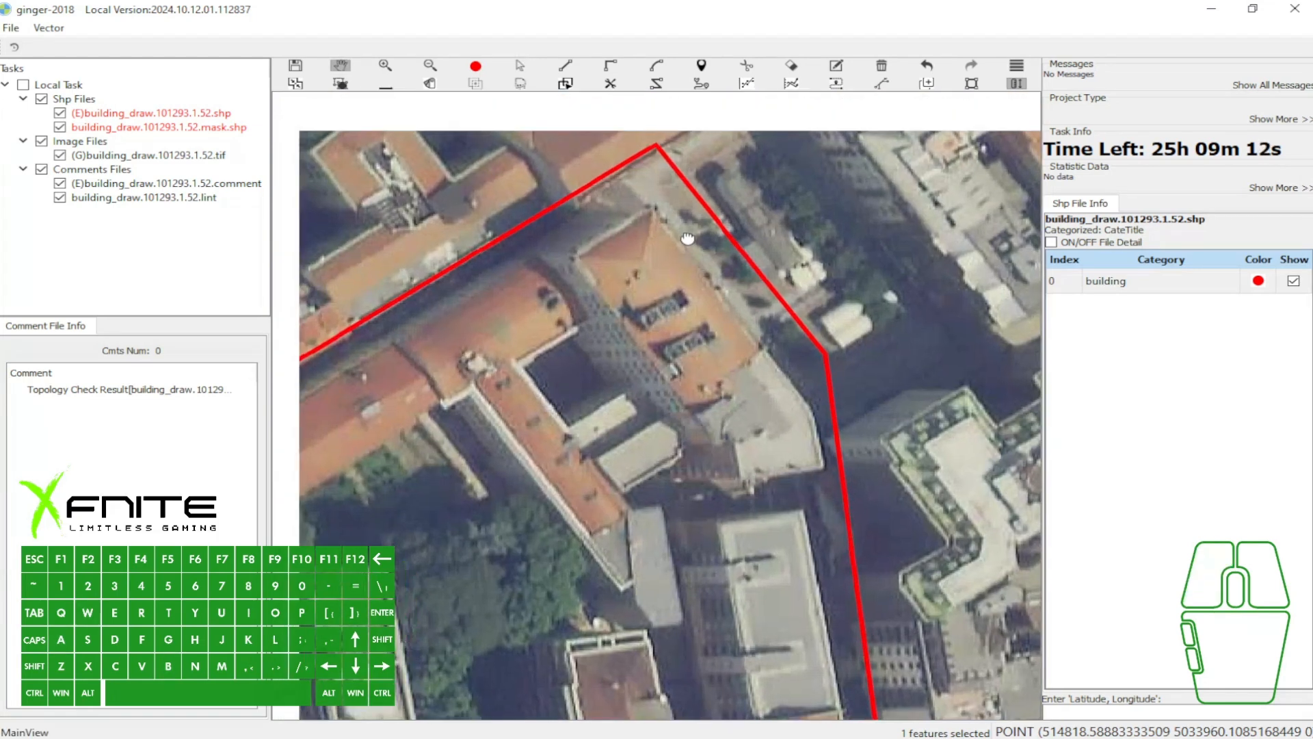
key("Print")
left_click_drag(529, 22, 742, 91)
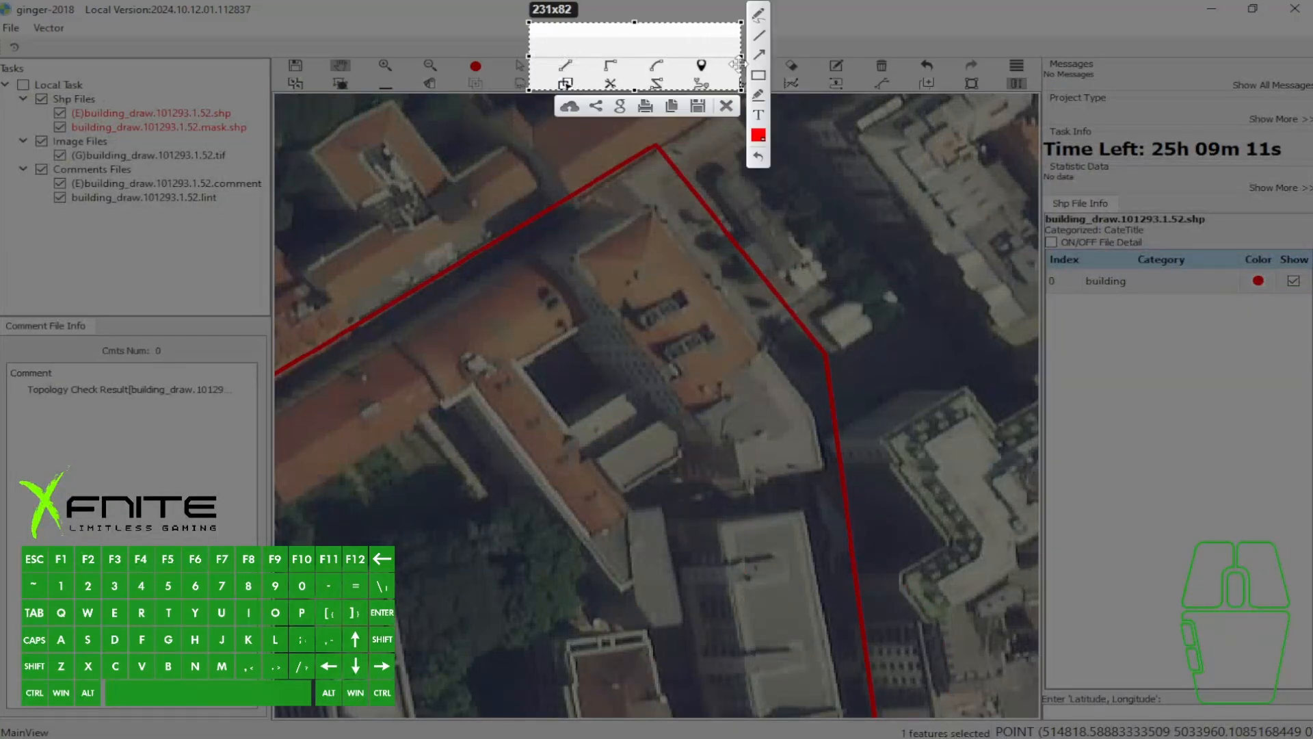
mouse_move(586, 31)
left_mouse_down()
mouse_move(578, 45)
mouse_move(618, 51)
left_mouse_up()
mouse_move(660, 36)
left_mouse_down()
mouse_move(659, 48)
mouse_move(694, 51)
left_mouse_up()
left_click(726, 107)
key("w")
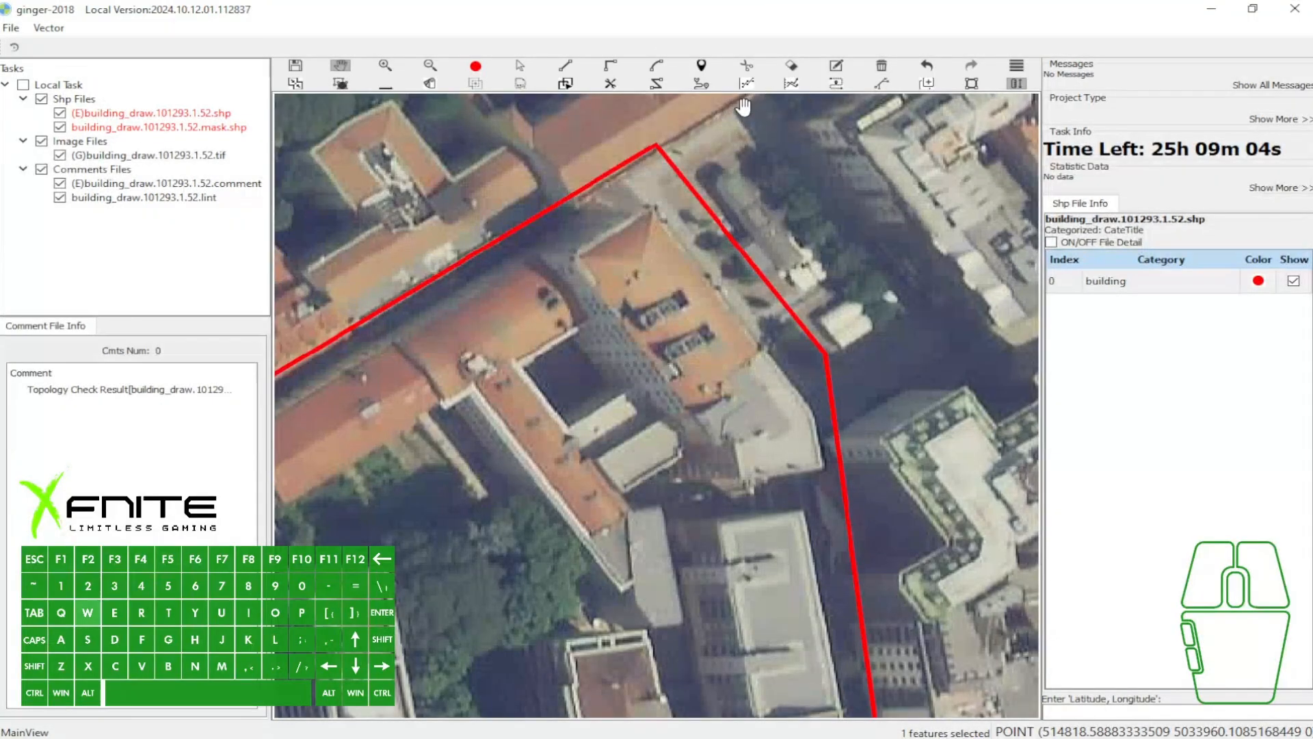
left_click_drag(749, 109, 740, 113)
key("Print")
left_click_drag(622, 40, 884, 133)
key("Escape")
key("w")
key("a")
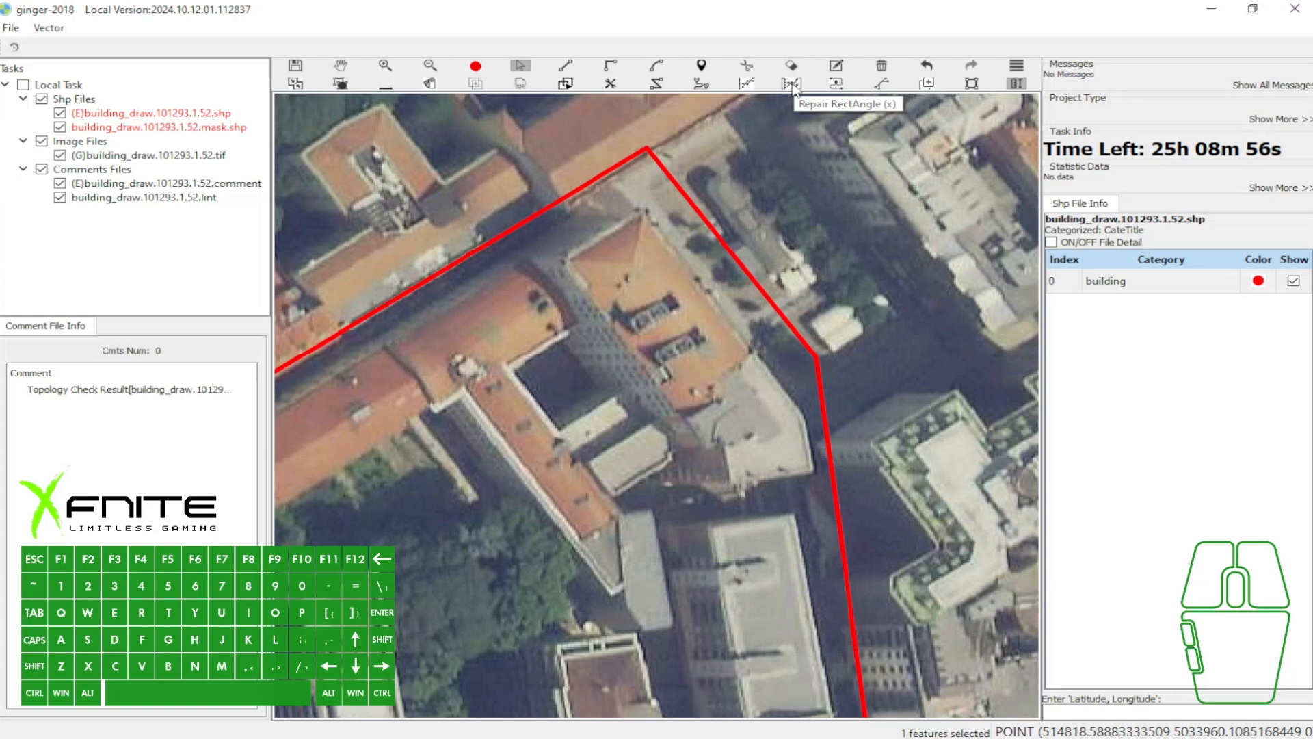
- Mark the Repair Line, Repair RectAngle and Repair Arc tools with red arrows in a screen capture, and discard the capture
key("Print")
left_click_drag(673, 24, 1062, 179)
mouse_move(740, 130)
left_mouse_down()
mouse_move(747, 98)
mouse_move(787, 99)
left_mouse_up()
left_click_drag(870, 138, 877, 94)
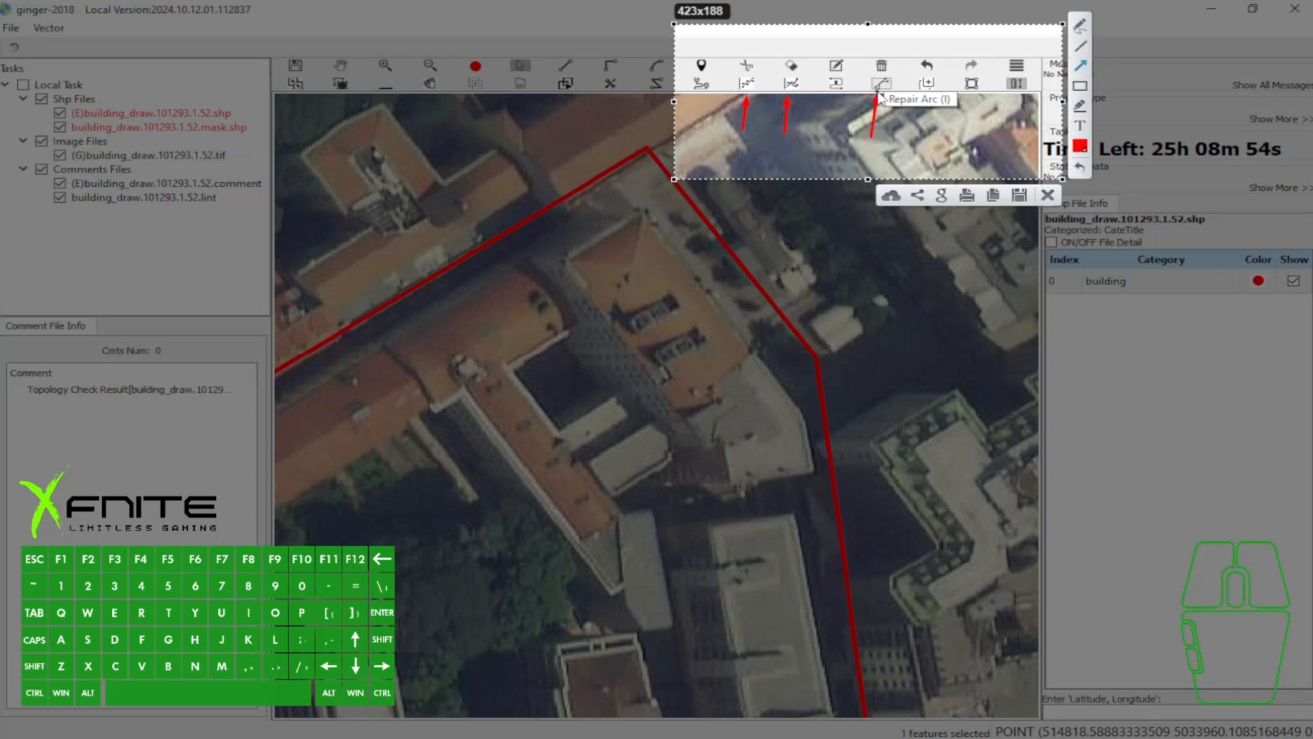
left_click(1048, 196)
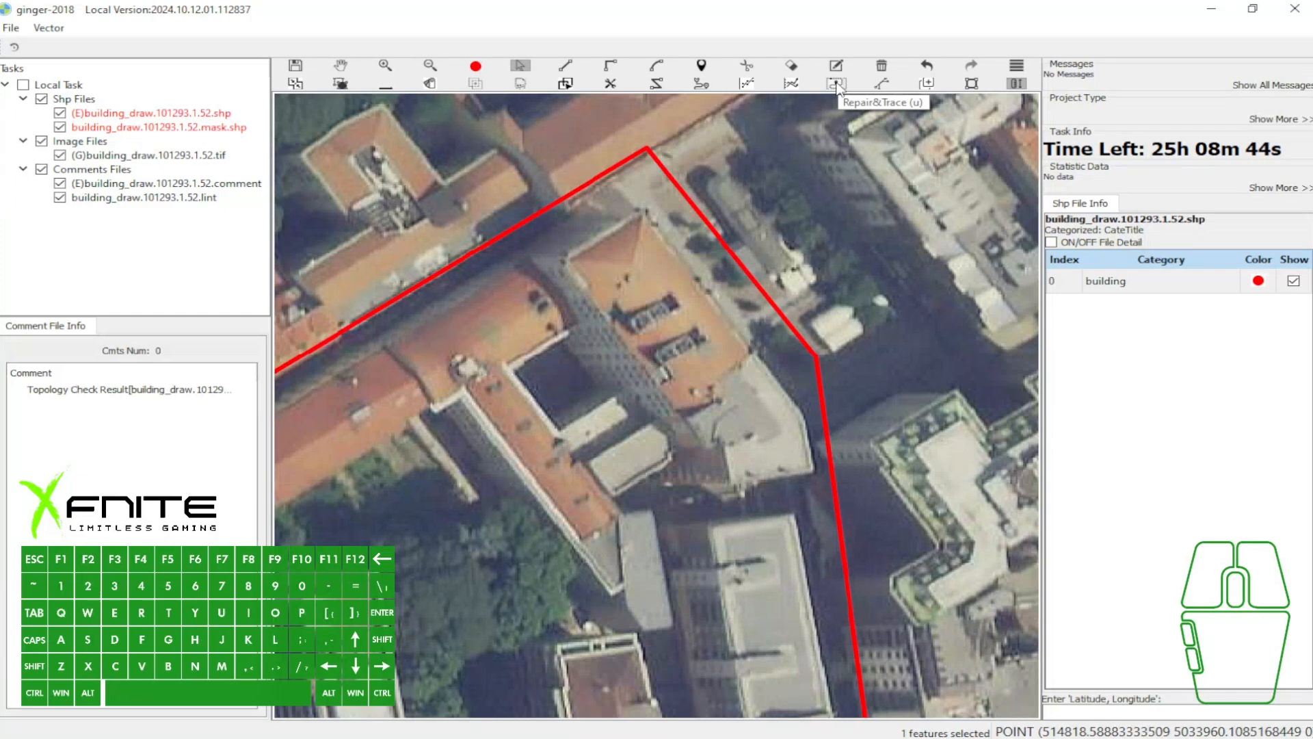
- Draw a trial rectangle over the orange-roofed building west of the dark courtyard, and delete it
scroll(842, 183, "down", 2)
key("w")
left_click_drag(754, 293, 731, 231)
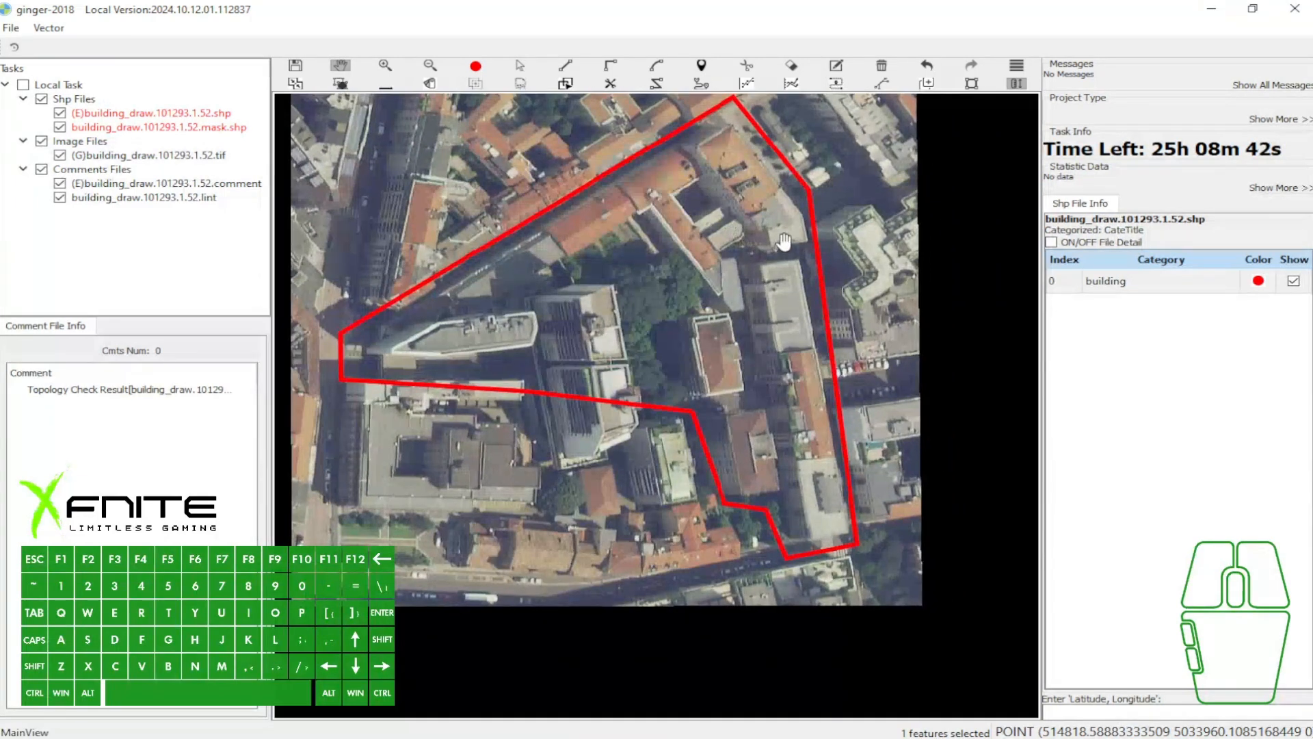
scroll(784, 241, "up", 1)
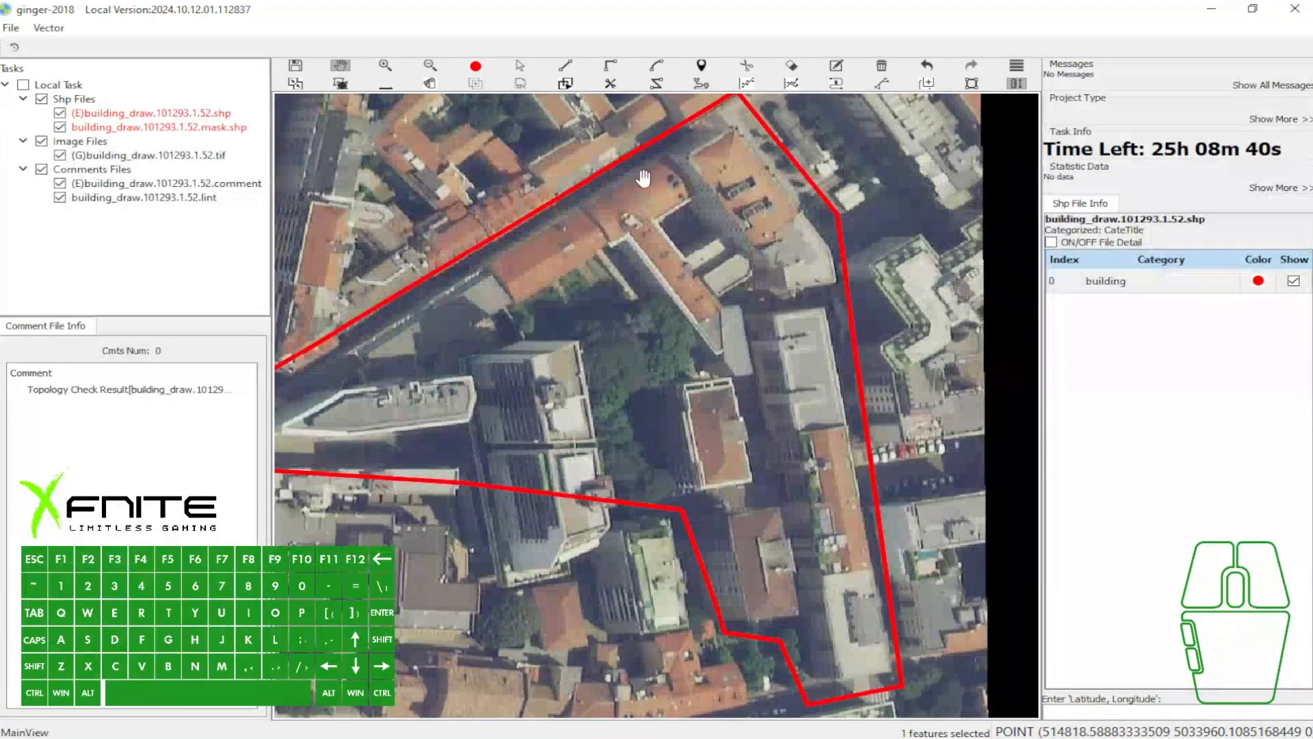
scroll(690, 158, "up", 2)
left_click_drag(665, 156, 657, 195)
key("u")
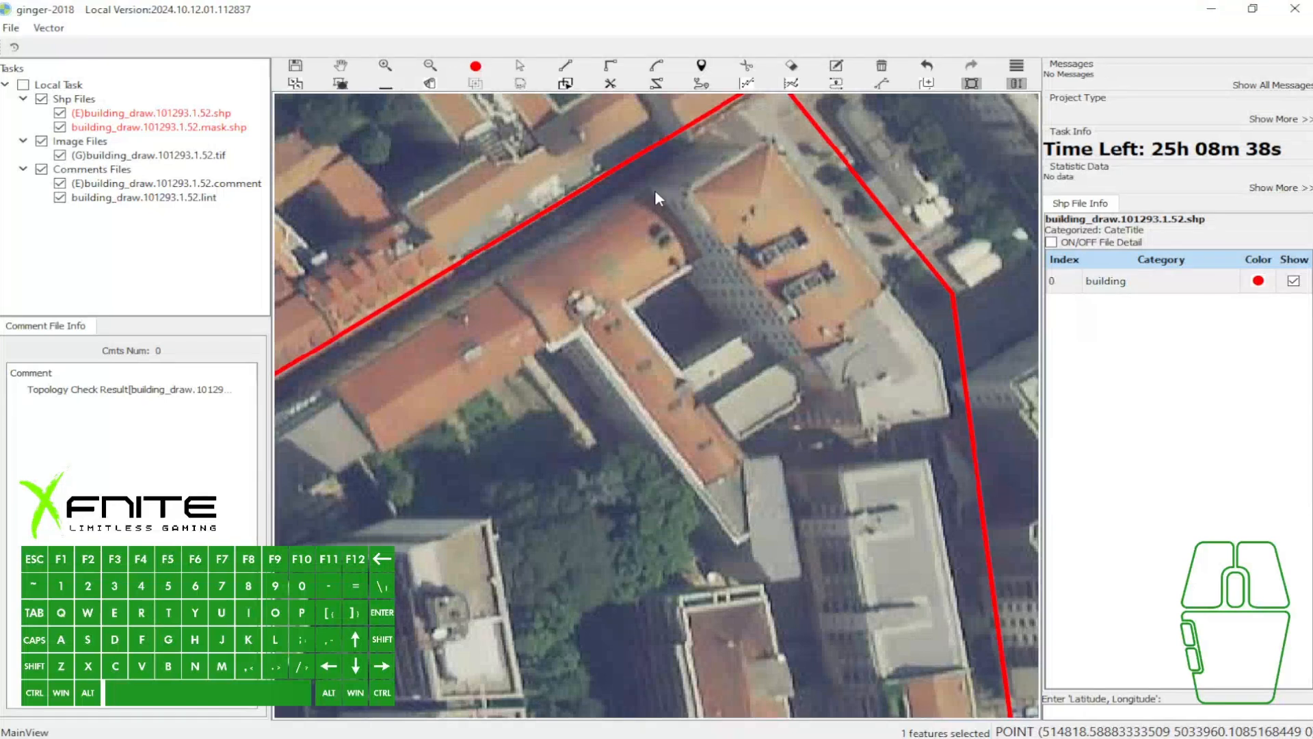
left_click(649, 189)
left_click(699, 260)
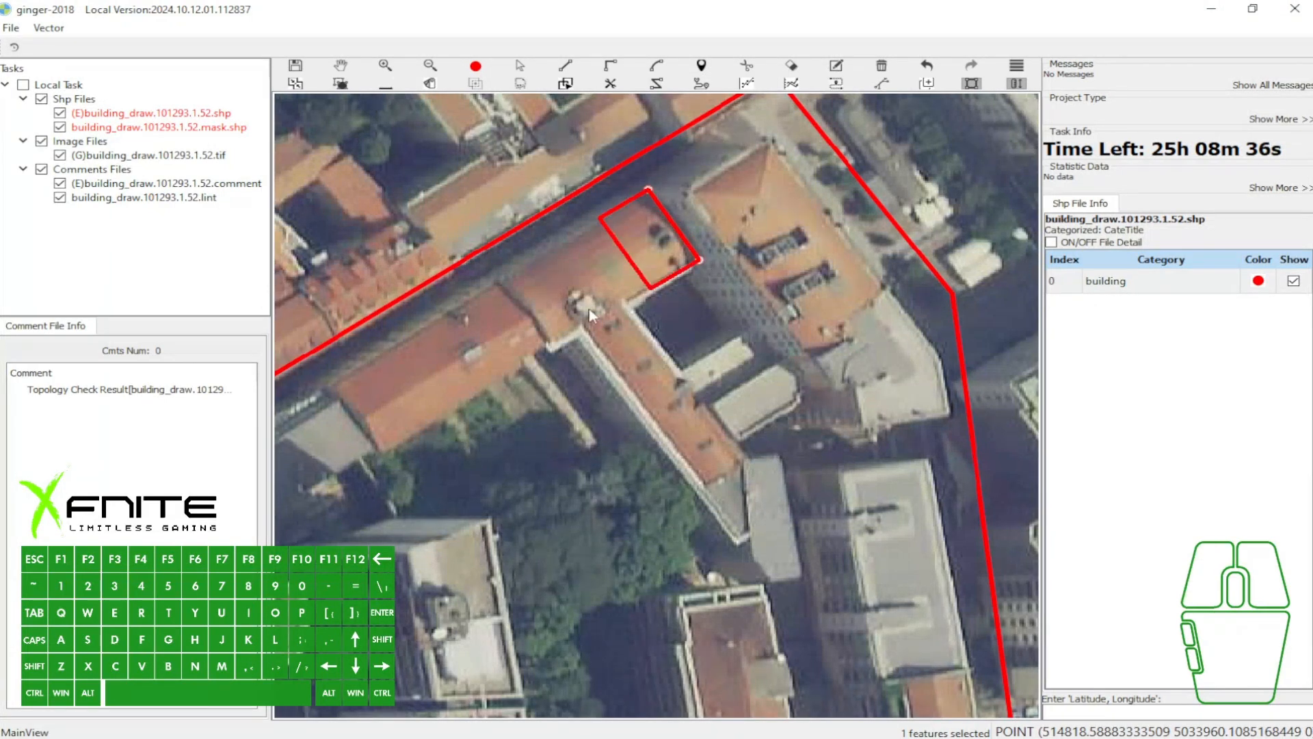
left_click(550, 346)
key("a")
key("b")
- Draw a rectangle over the orange roof section northwest of the dark courtyard
key("z")
left_click(657, 188)
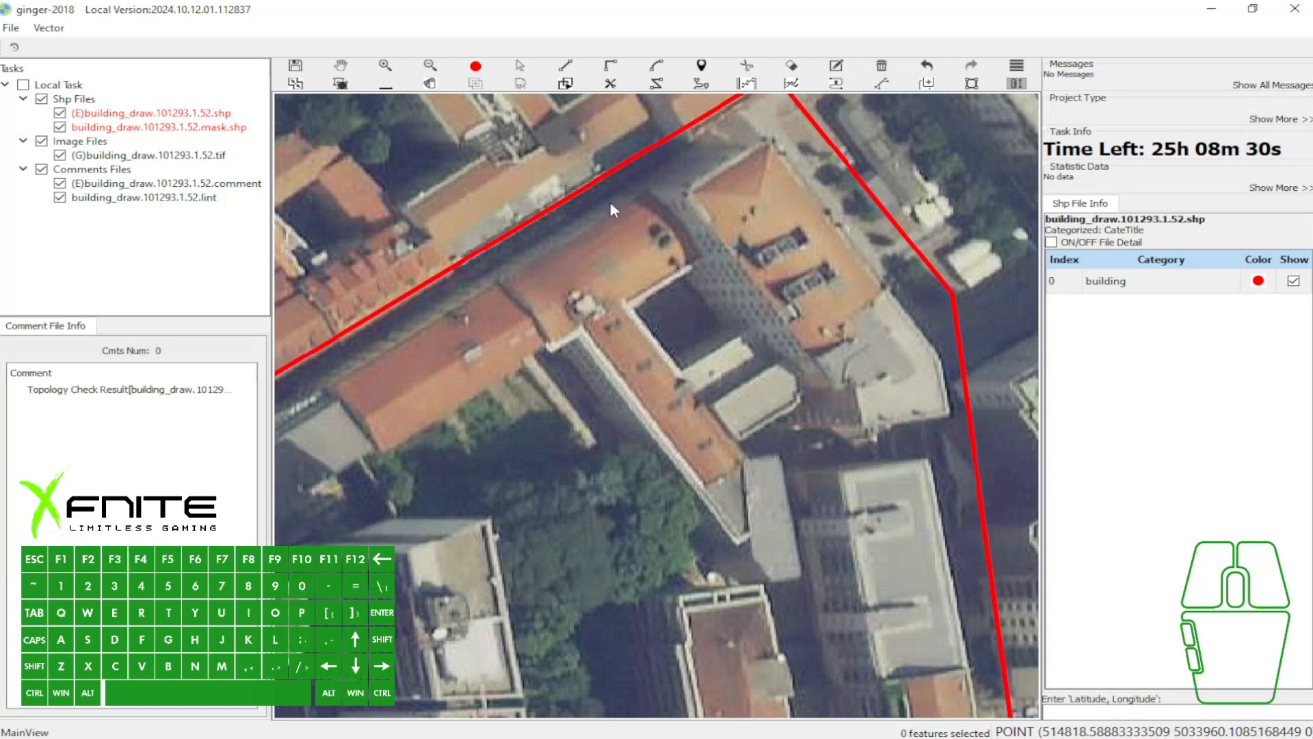
key("e")
left_click(651, 195)
key("w")
key("e")
left_click(499, 283)
left_click(551, 349)
key("w")
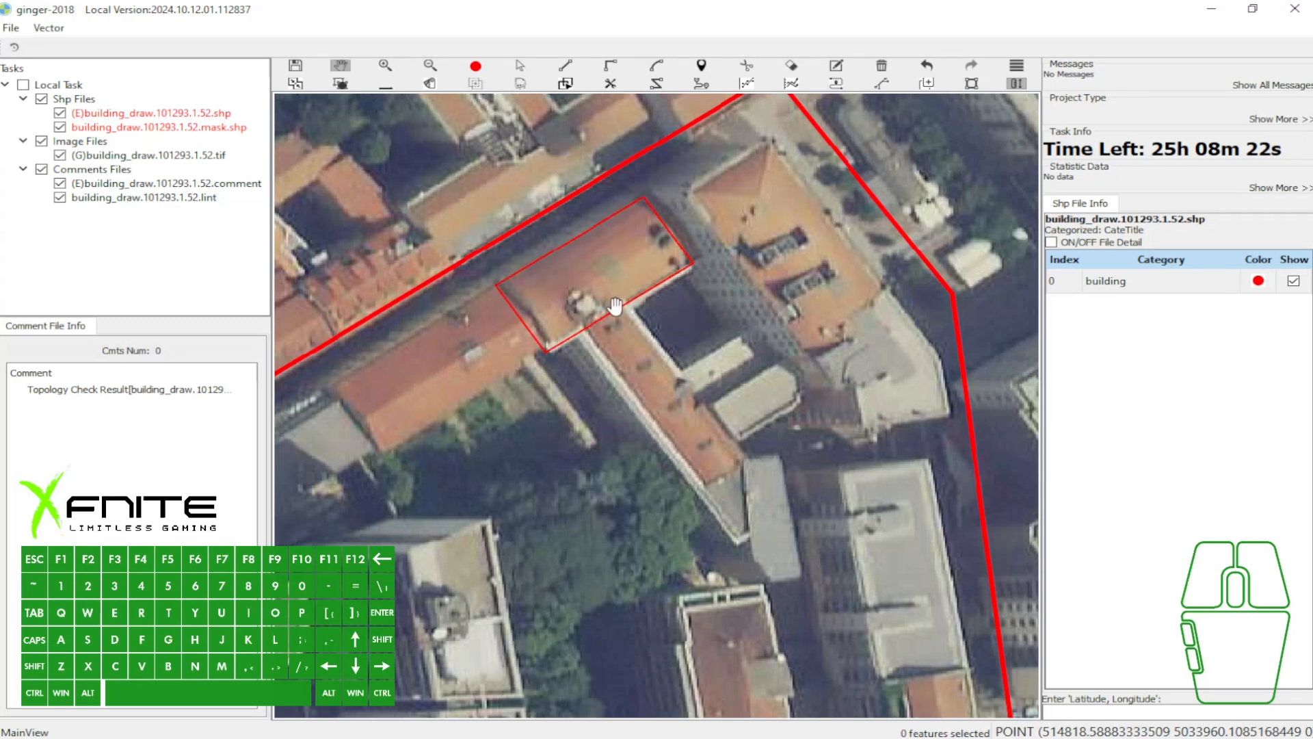
- Extend the rectangle with the repair tools to outline the building's long southeast wing and its grey-roofed end
left_click_drag(741, 441, 669, 435)
key("x")
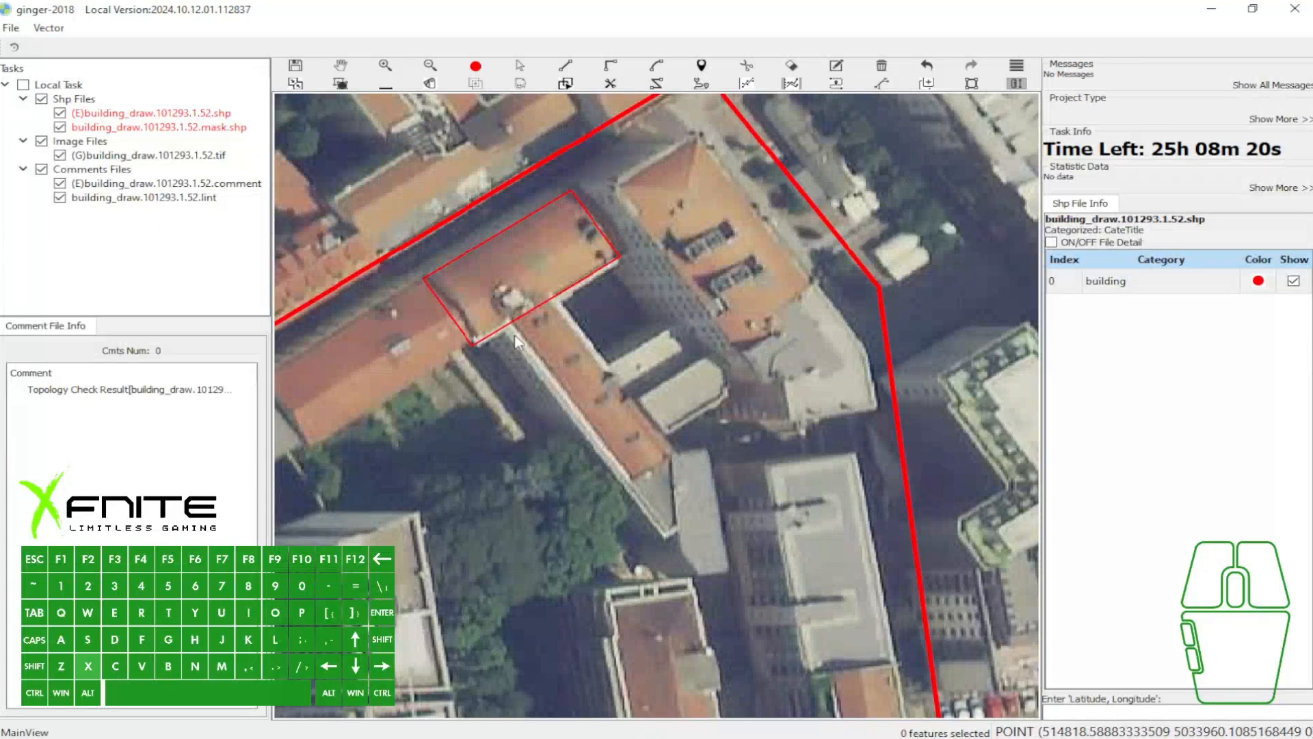
left_click(513, 323)
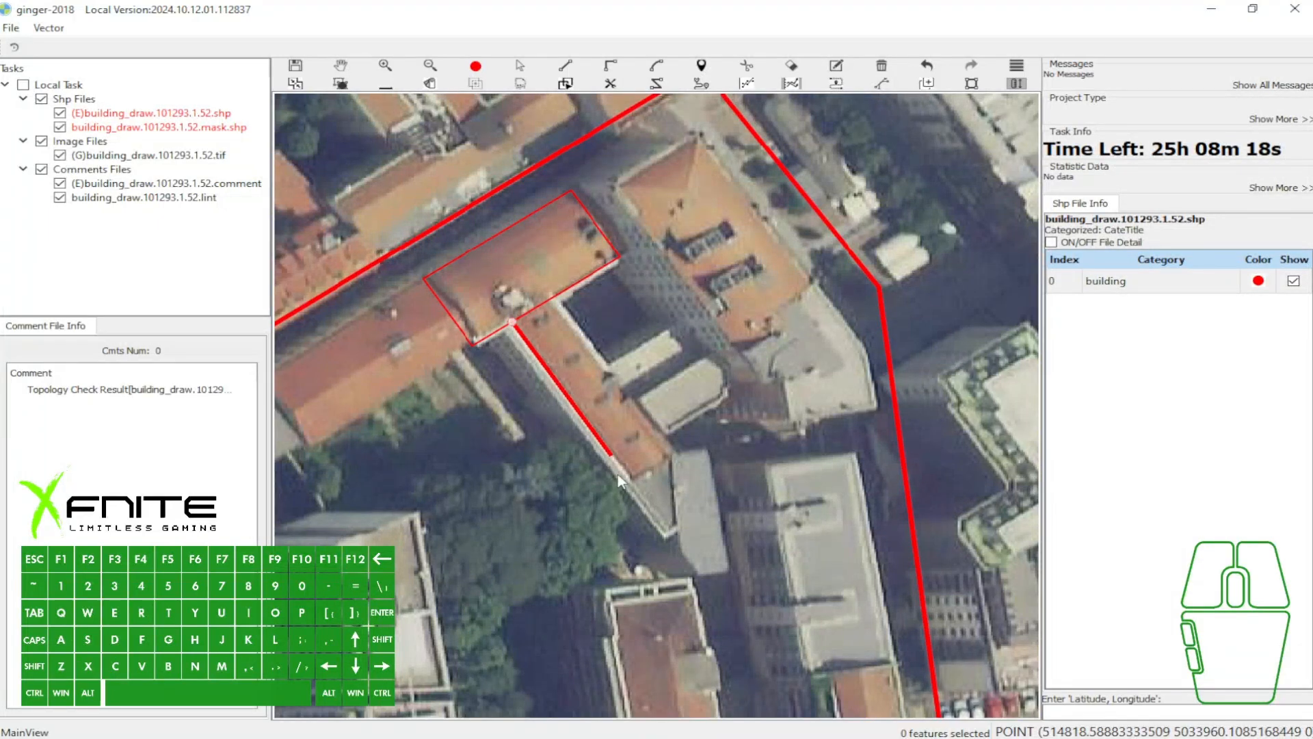
left_click(679, 531)
key("z")
left_click(696, 576)
left_click(707, 447)
left_click(674, 452)
left_click(551, 299)
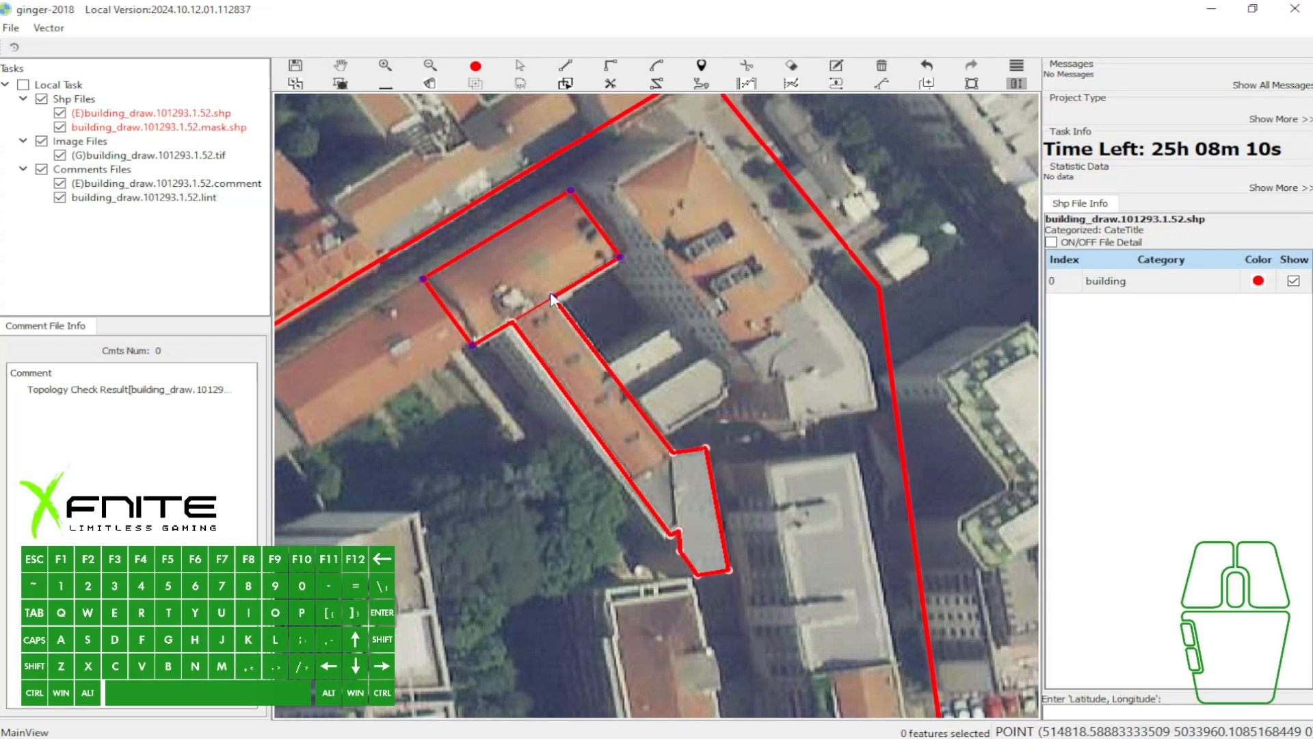
- Undo the extension of the building polygon along the southeast wing
scroll(603, 306, "down", 2)
scroll(642, 403, "up", 4)
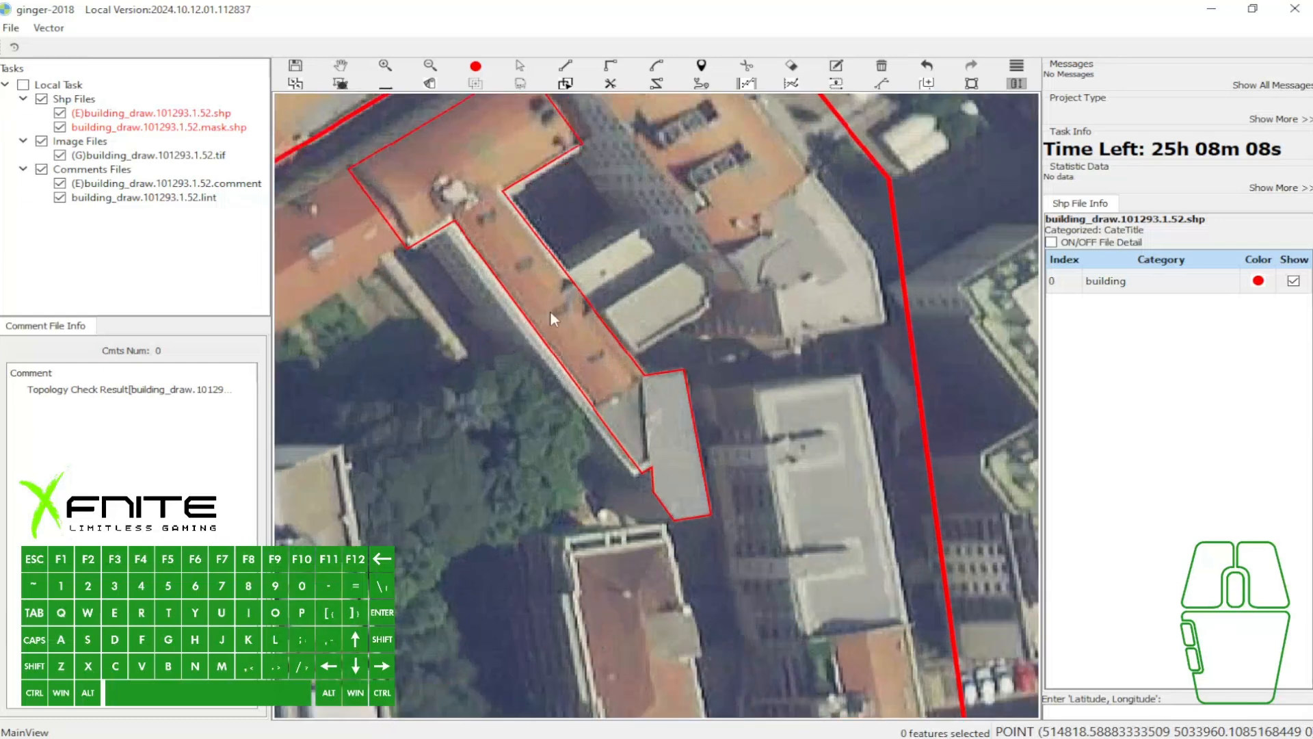
key("grave")
scroll(612, 273, "down", 2)
left_click_drag(578, 253, 575, 281)
scroll(578, 284, "down", 3)
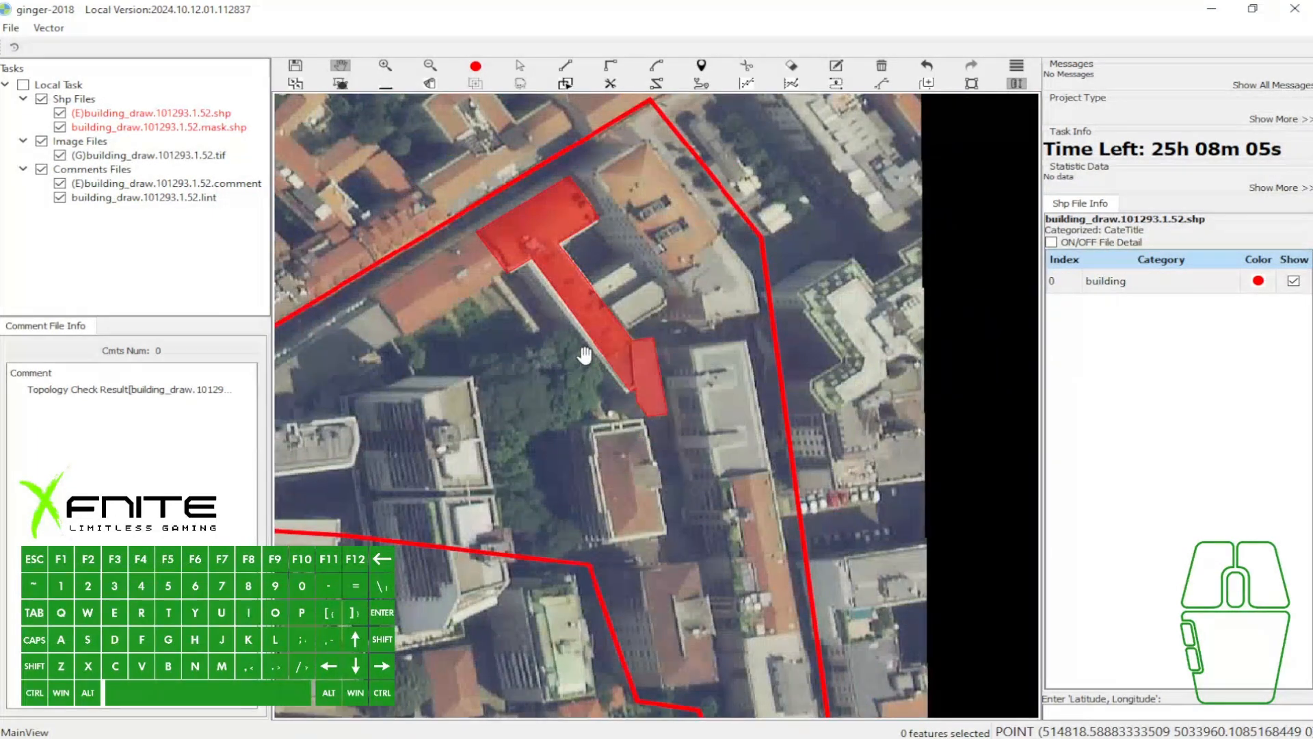
scroll(584, 355, "up", 1)
key("ctrl+z")
- Trace a repair extension from the rectangle's courtyard edge along the wing's northeast side and around the grey-roofed end
key("w")
left_click_drag(539, 246, 542, 268)
scroll(542, 268, "up", 1)
key("x")
left_click(557, 216)
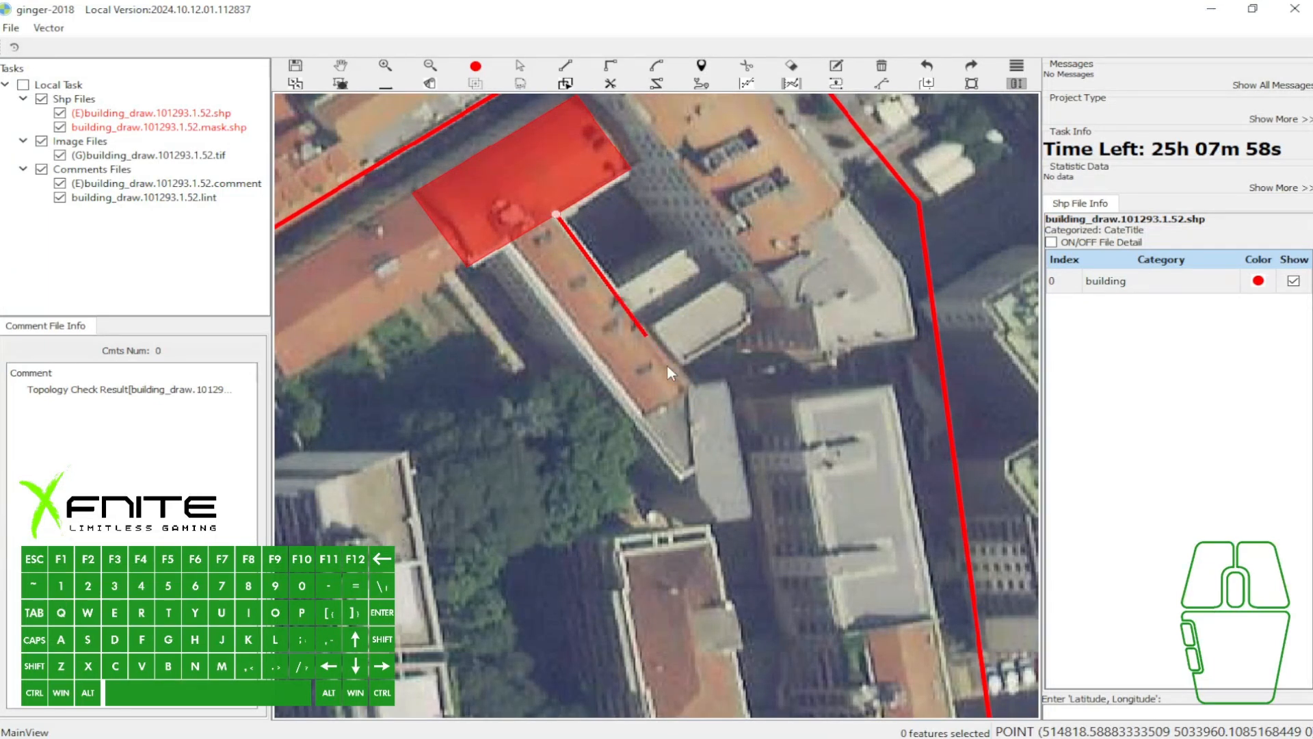
key("z")
key("x")
left_click(692, 393)
left_click(720, 380)
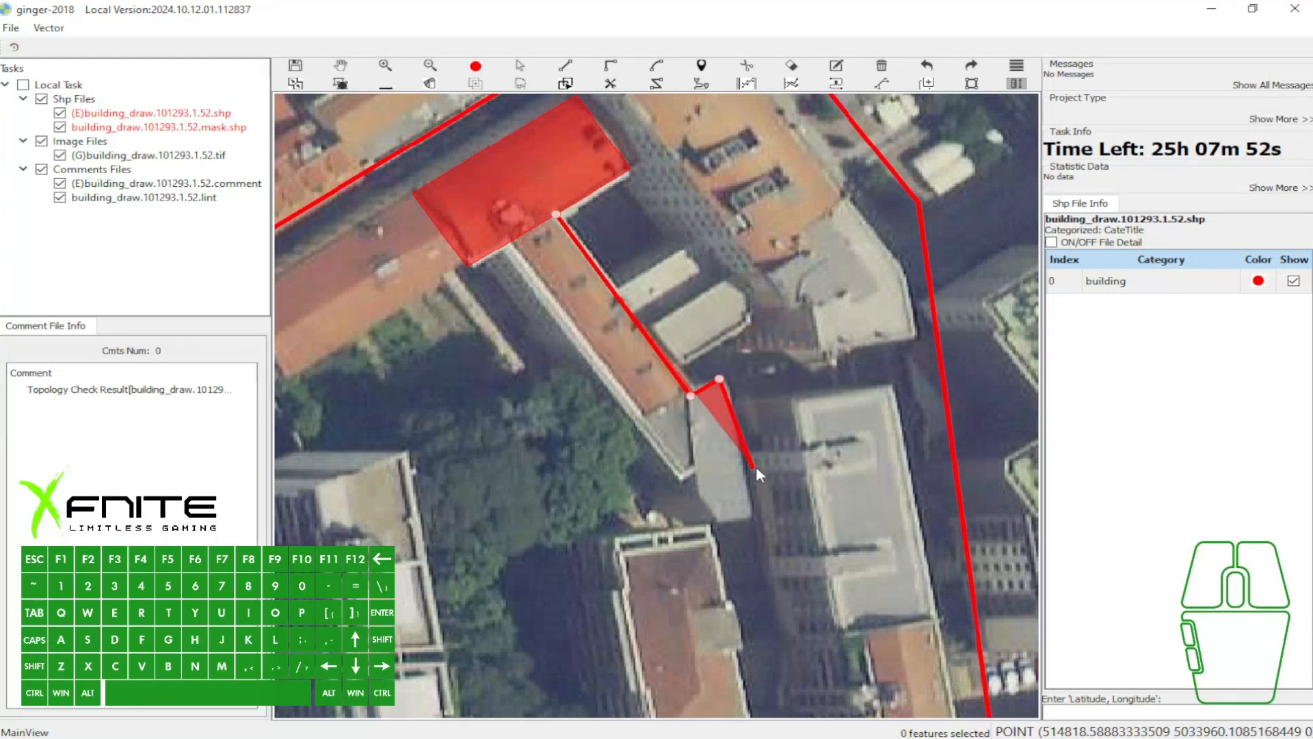
left_click(752, 517)
left_click(720, 523)
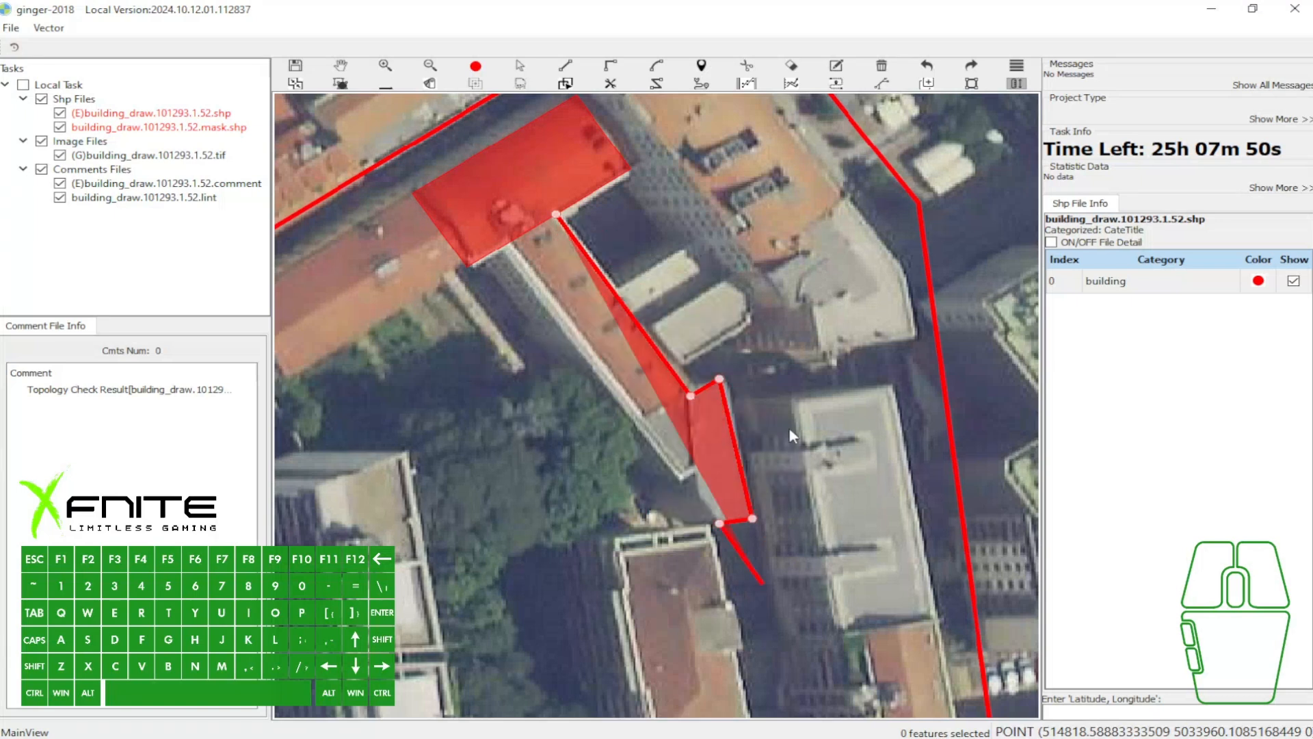
left_click(700, 491)
left_click(692, 468)
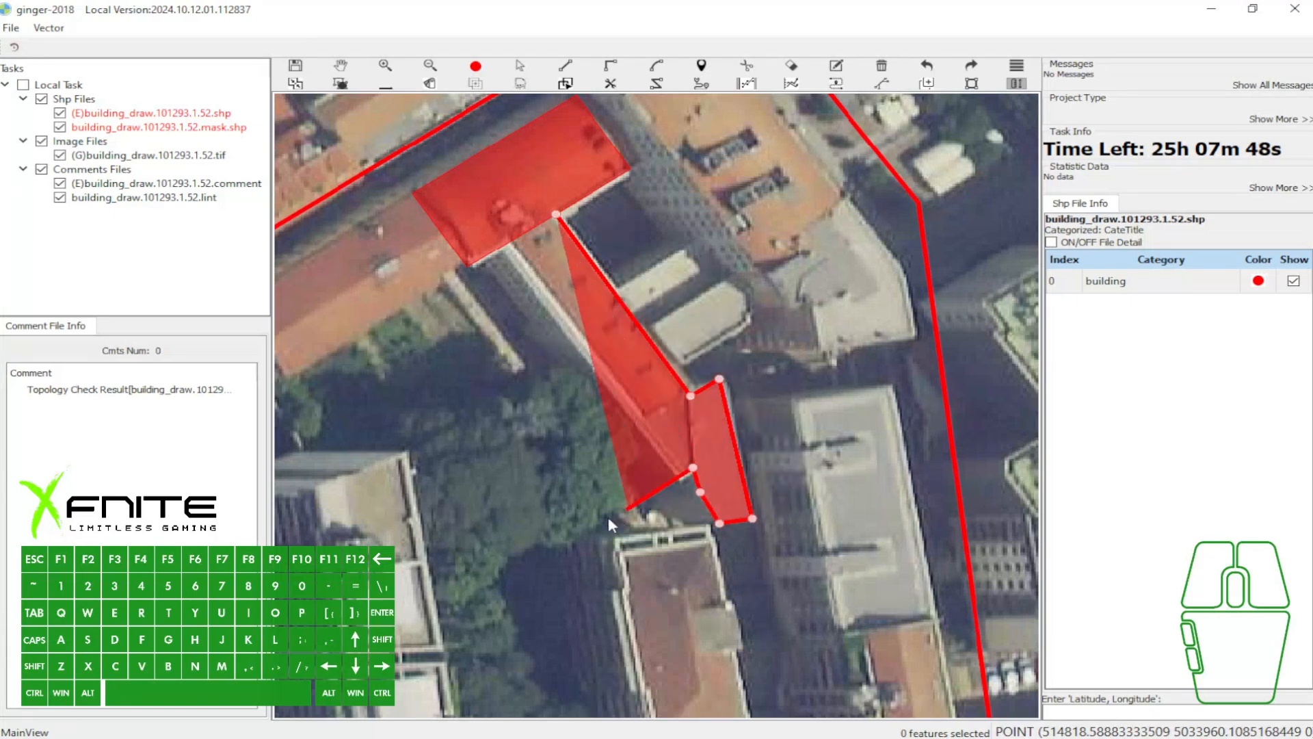
- Add a Repair Arc bulging over the trees southwest of the wing, and close the extension on the rectangle's southern edge with Repair Line
key("l")
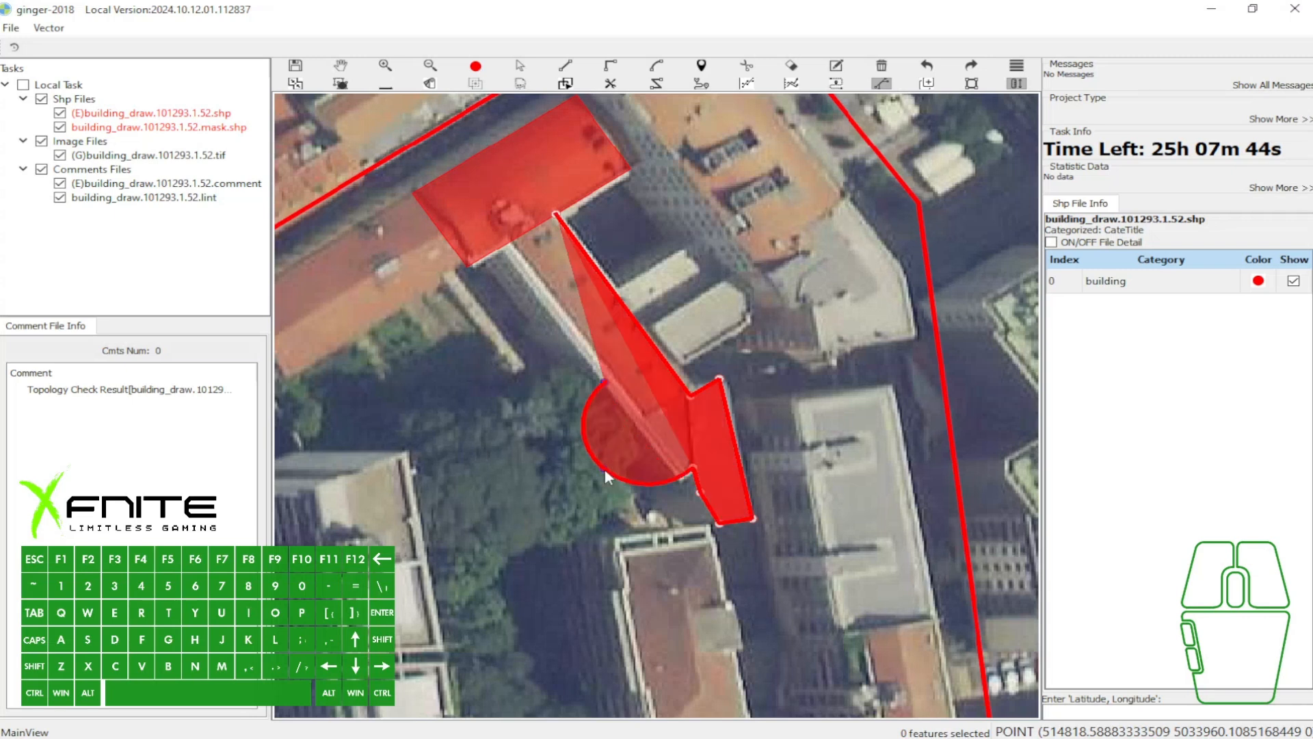
left_click(593, 503)
key("z")
left_click(506, 249)
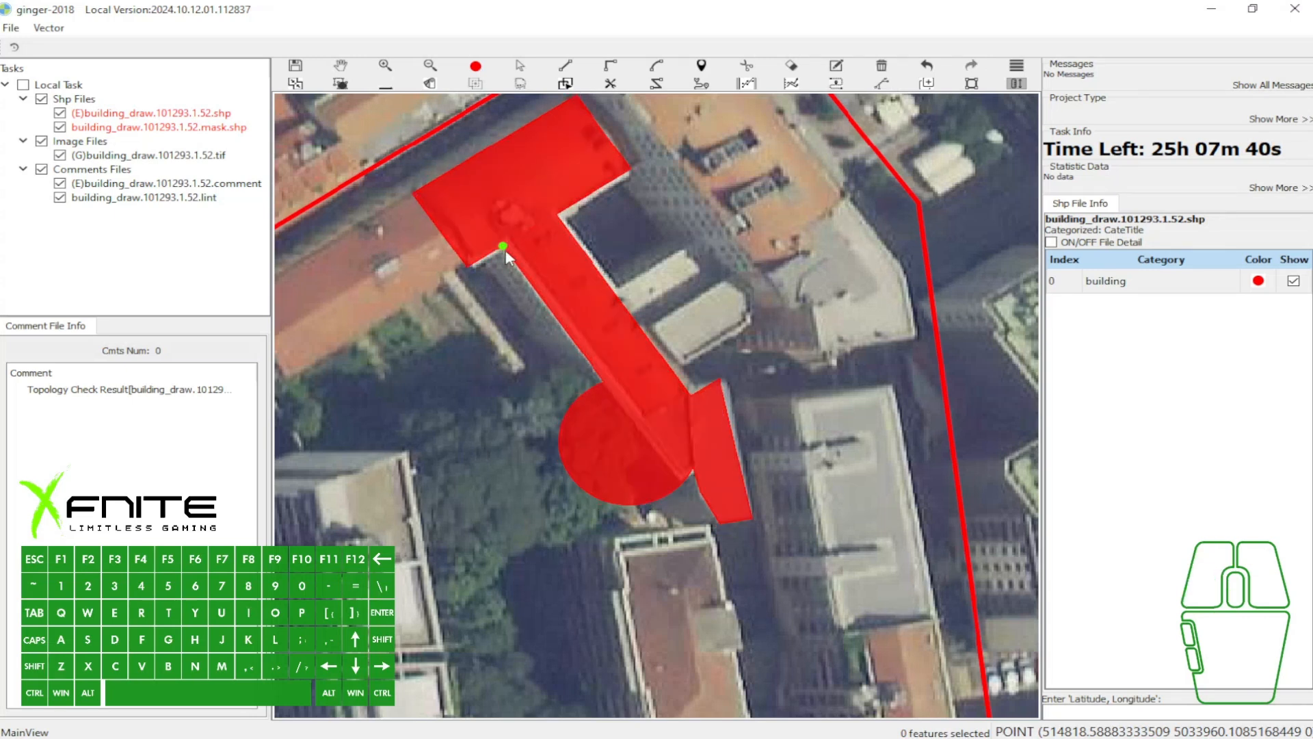
- Toggle the fill of the extended building polygon off and on repeatedly
scroll(506, 248, "down", 1)
key("grave")
key("grave")
scroll(504, 236, "up", 1)
key("grave")
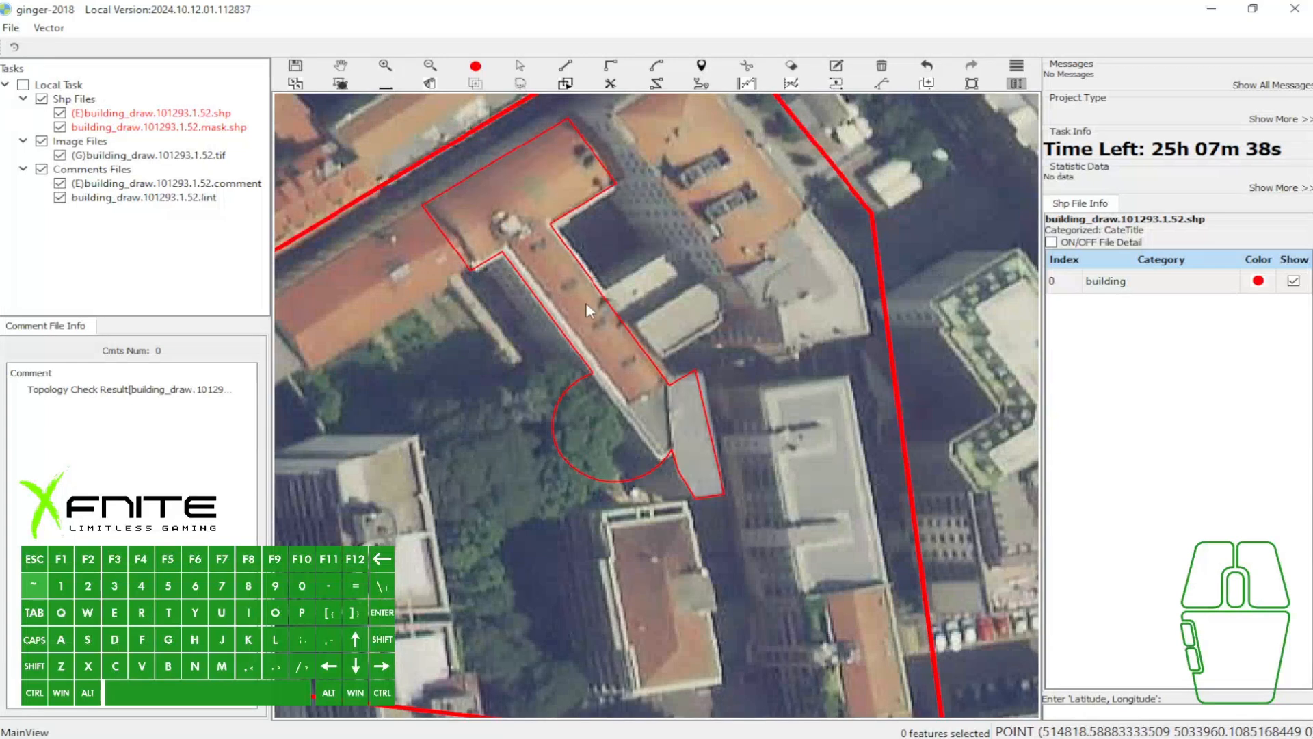
key("grave")
- Select the building polygon with the arc-shaped bulge and delete it
key("w")
left_click_drag(686, 319, 687, 331)
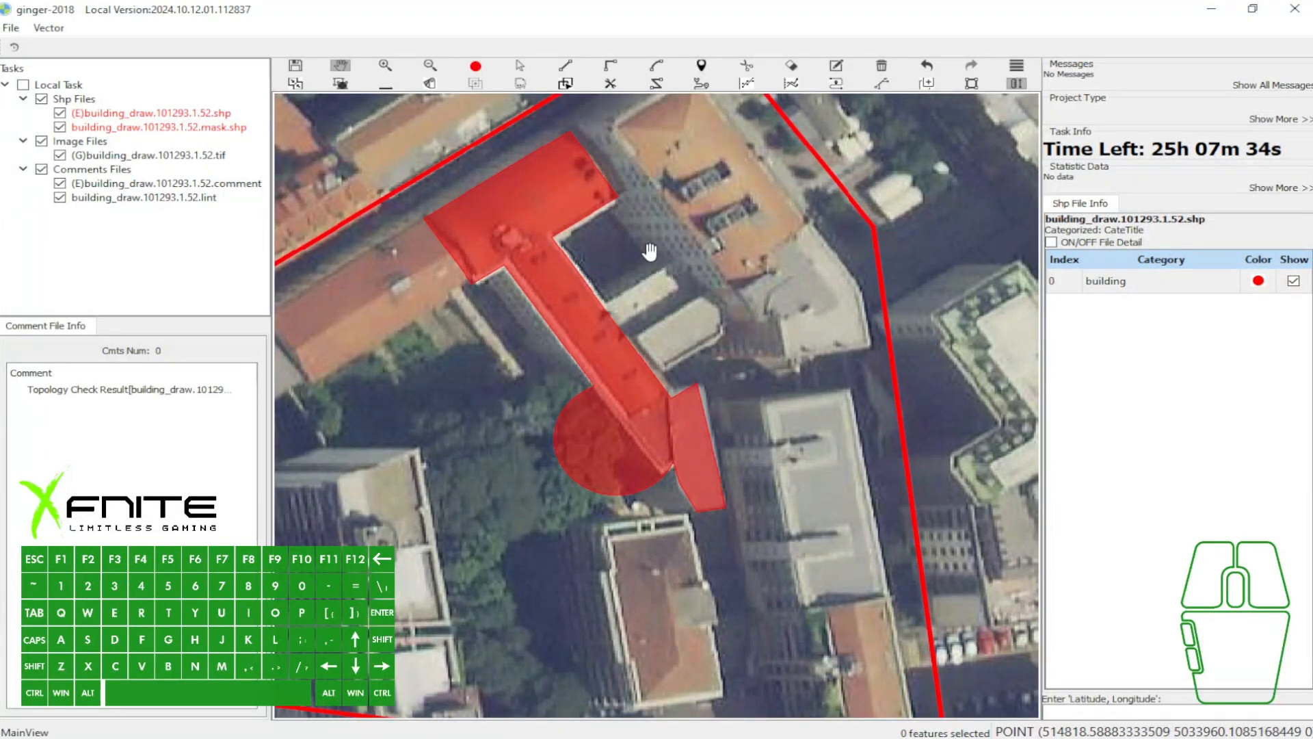
key("q")
left_click(550, 214)
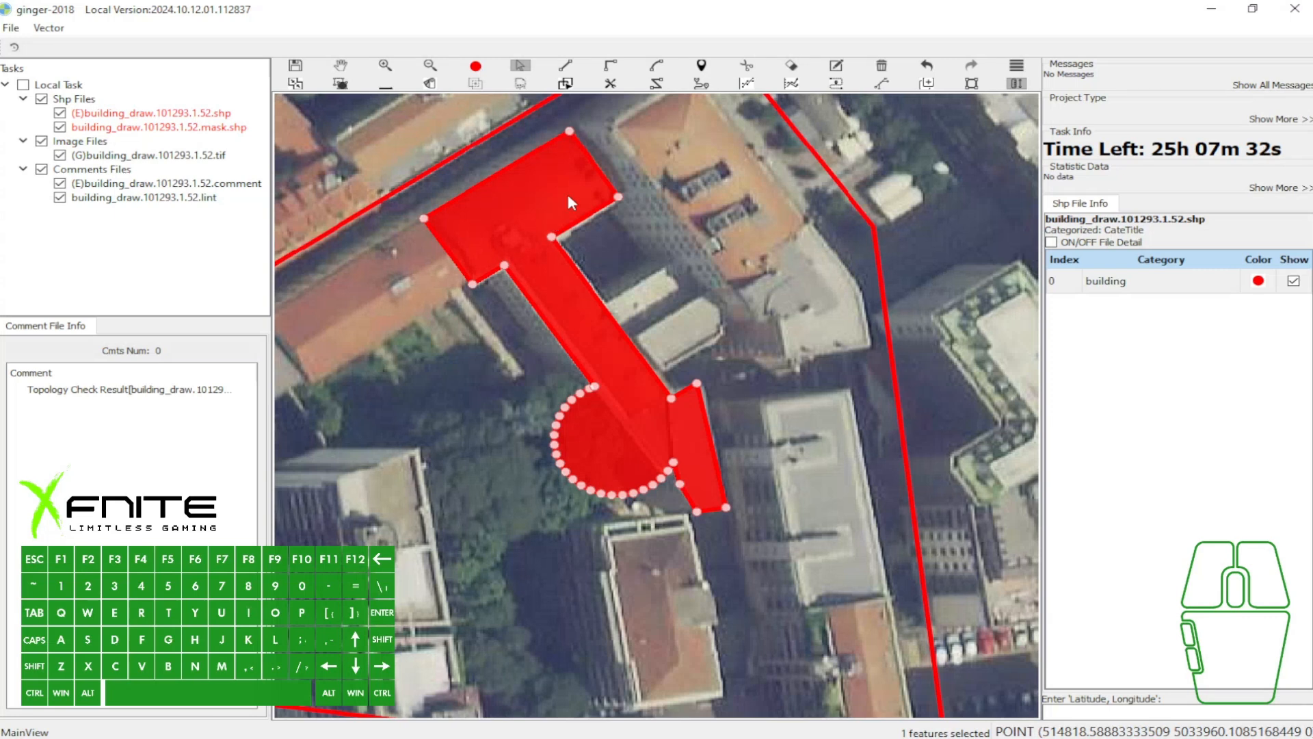
key("n")
key("a")
key("a")
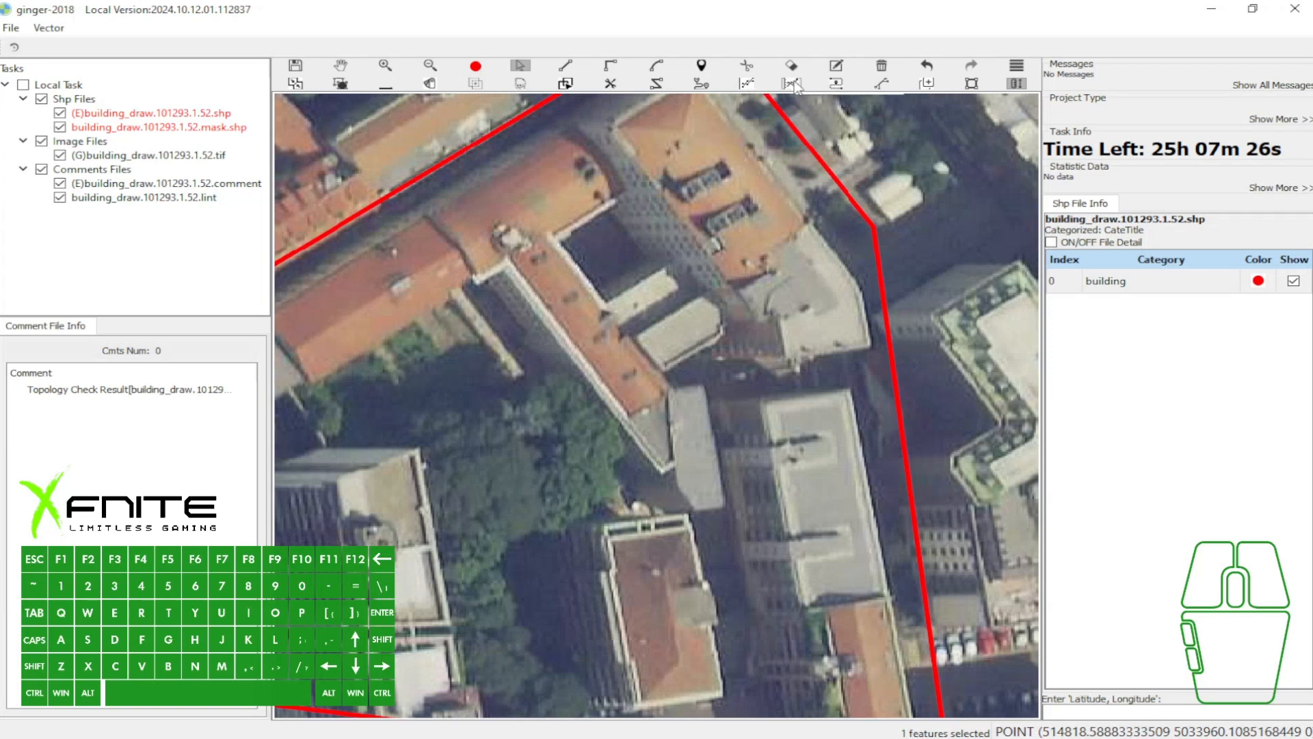
- Draw a rectangle over the long orange-roofed building beside the red boundary's northwest edge, west of the courtyard building
key("w")
left_click_drag(642, 188, 832, 178)
left_click_drag(504, 293, 540, 267)
key("r")
left_click(655, 177)
left_click(491, 278)
left_click(558, 330)
- Select the new rectangle and offset its dashed building vector outline slightly to the west
key("a")
left_click(570, 275)
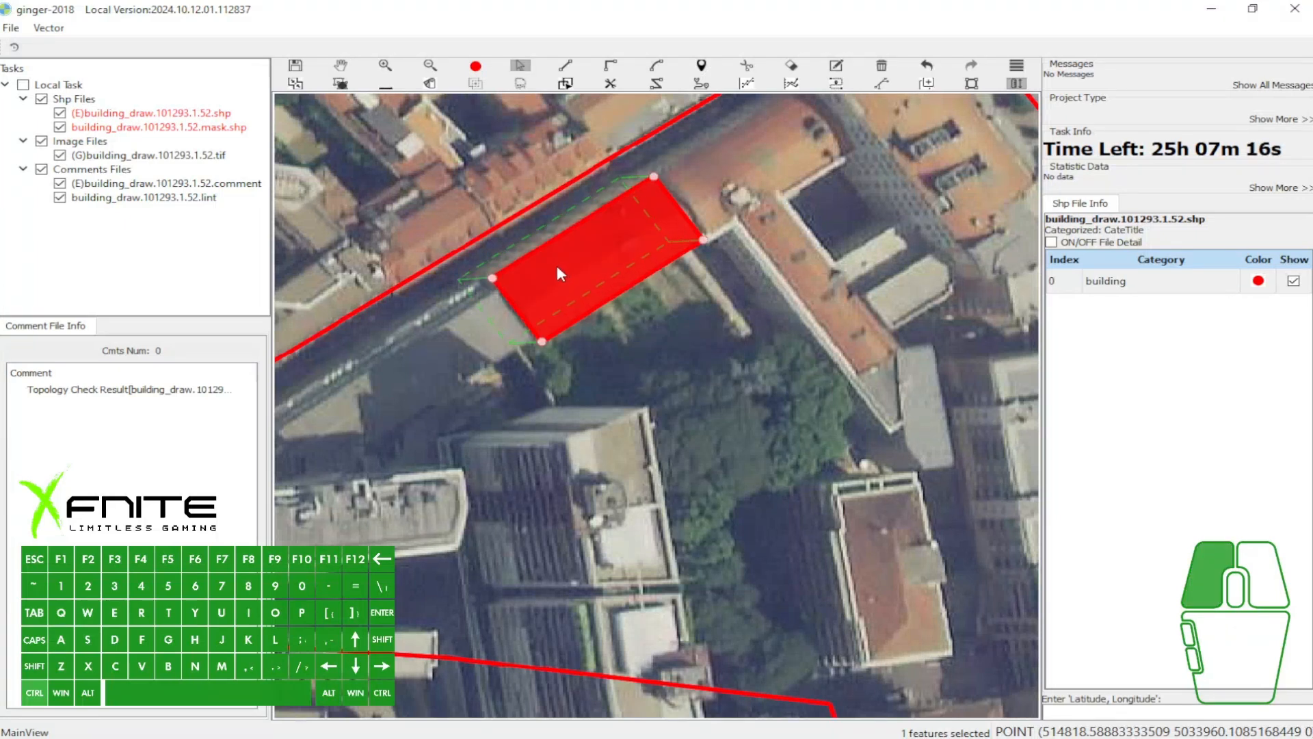
left_click_drag(557, 267, 553, 266)
left_click(572, 269)
key("3")
- Draw a rectangle over the orange-roofed building inside the red boundary's northern corner, east of the courtyard building
key("w")
left_click_drag(695, 214, 653, 224)
key("w")
key("r")
left_click(625, 215)
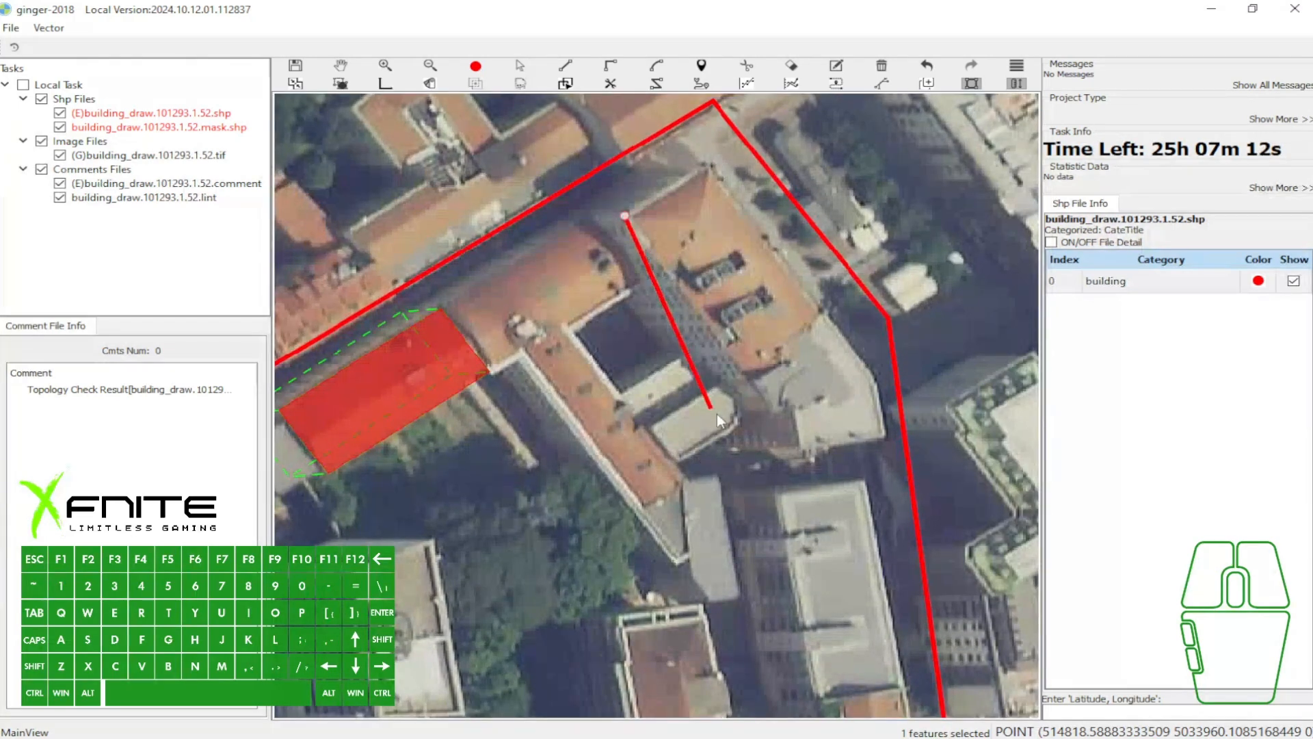
left_click(774, 412)
left_click(823, 311)
key("a")
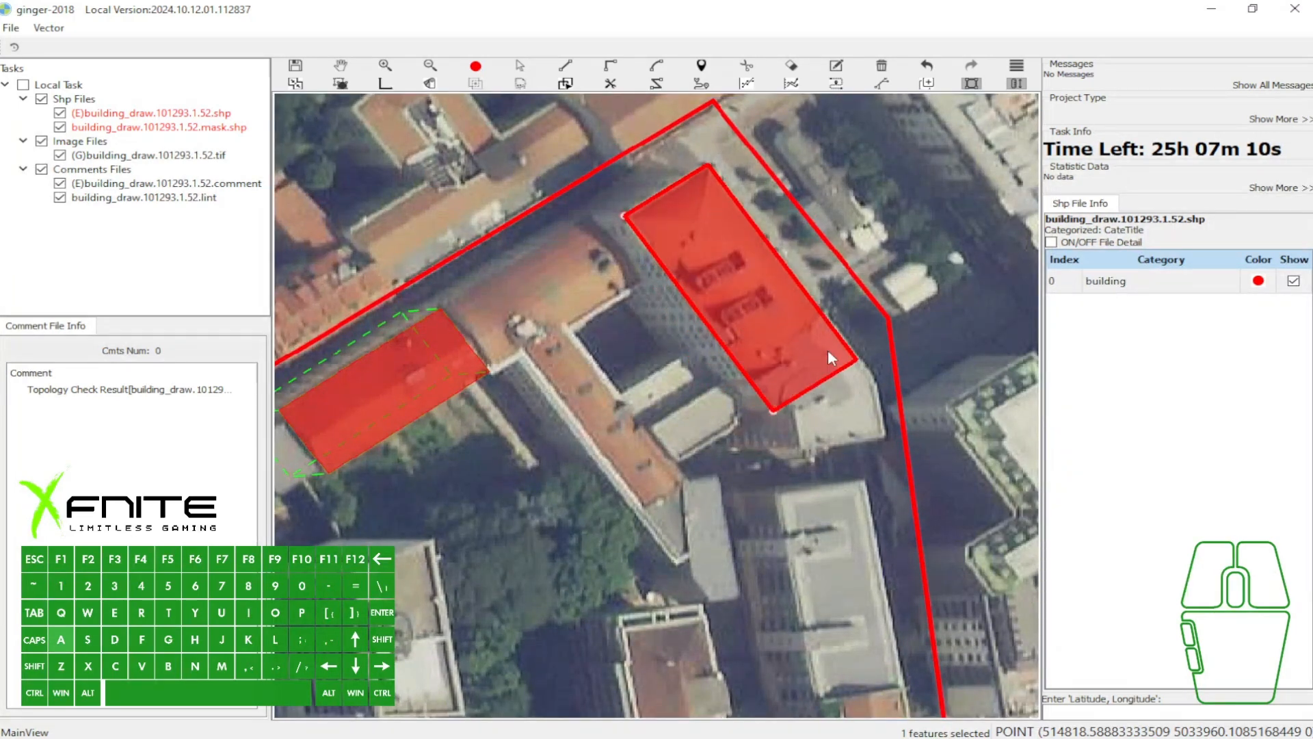
- Extend the new rectangle over the grey roof section at its southeast end, following the curved east edge
key("z")
left_click(856, 358)
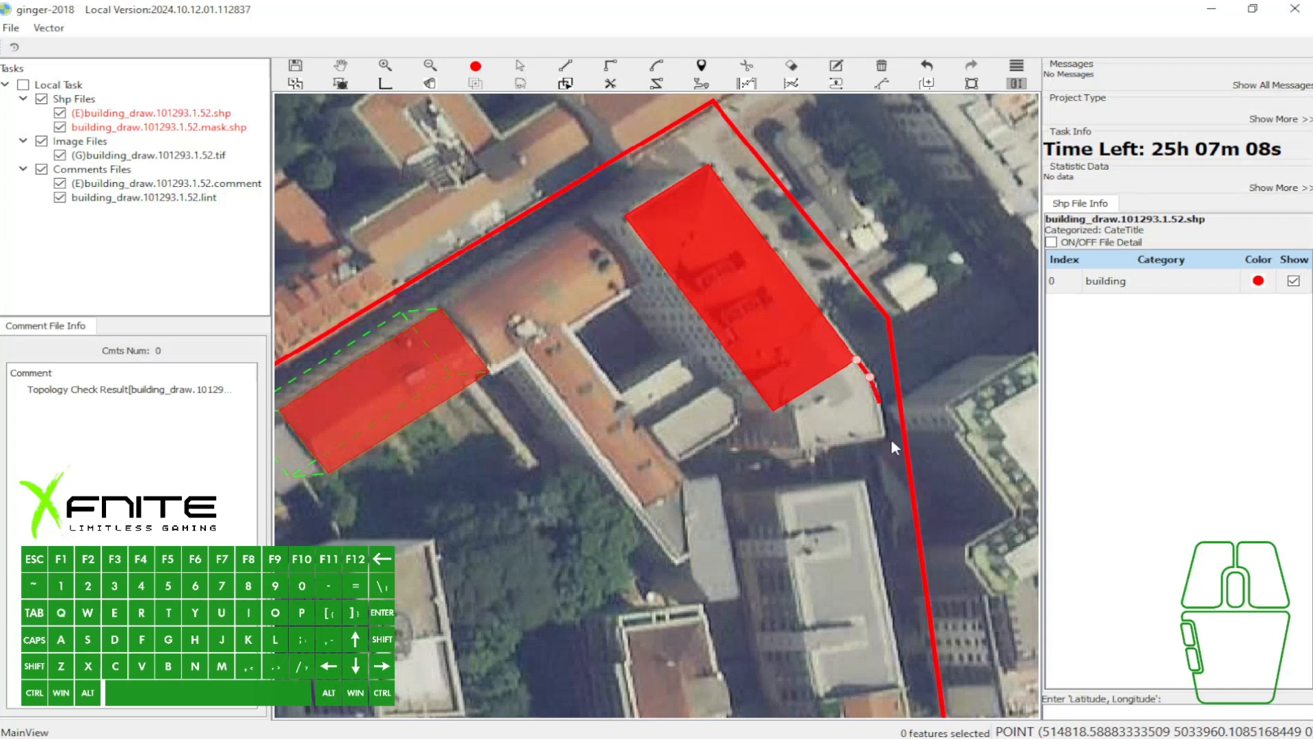
left_click(884, 437)
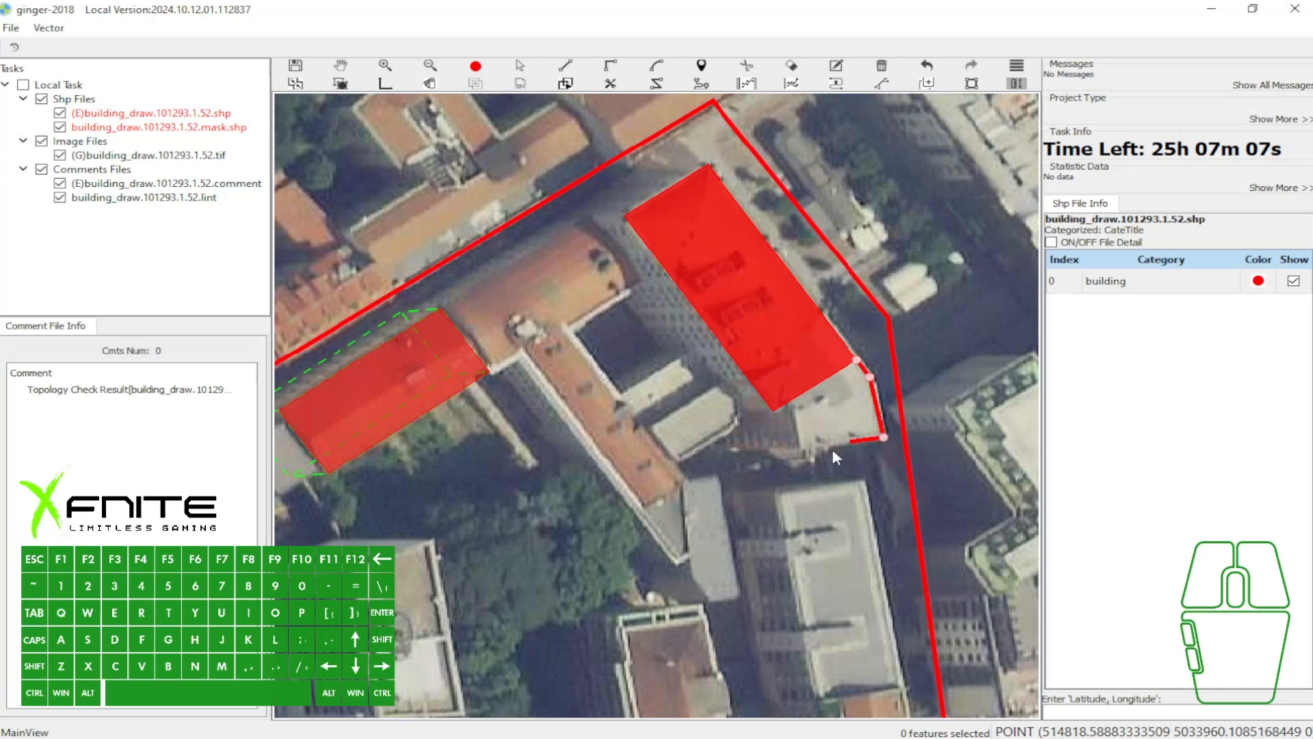
left_click(786, 404)
key("w")
key("a")
key("w")
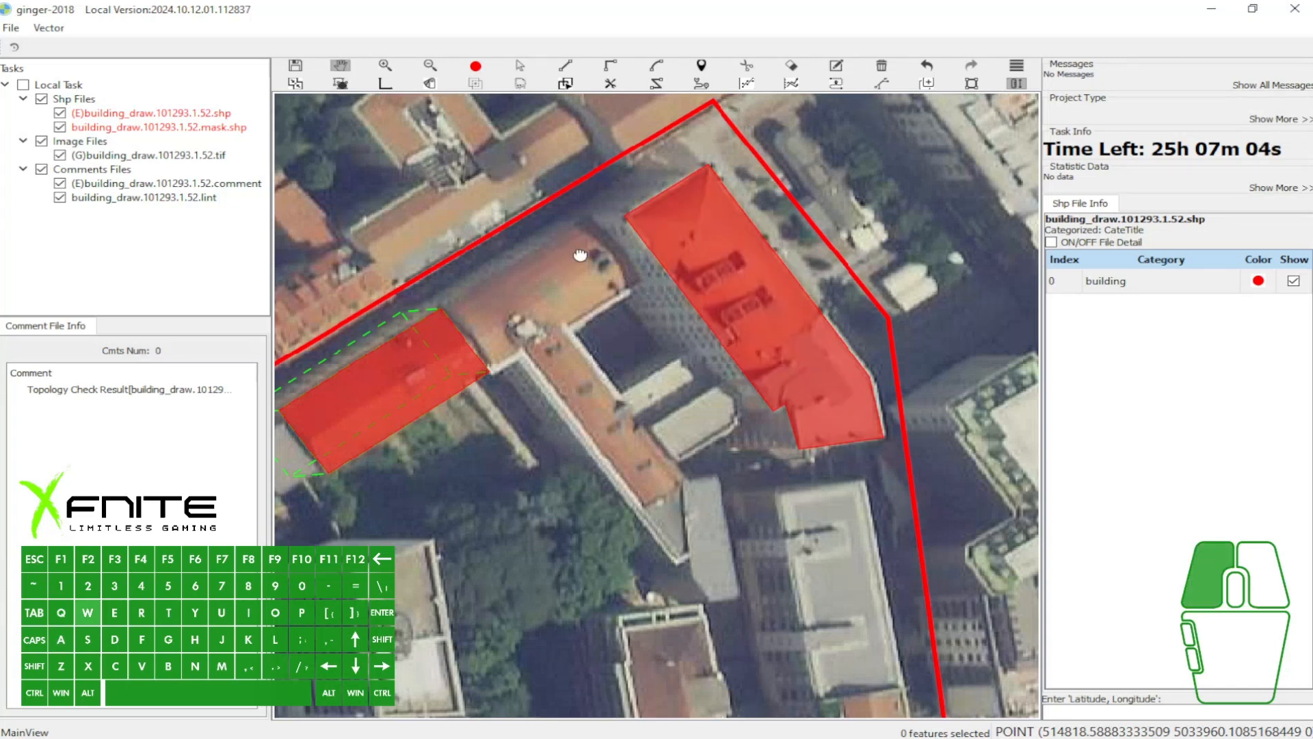
- Select the extended east building polygon and offset its dashed building vector outline to the west
left_click_drag(580, 255, 633, 244)
key("a")
left_click(456, 366)
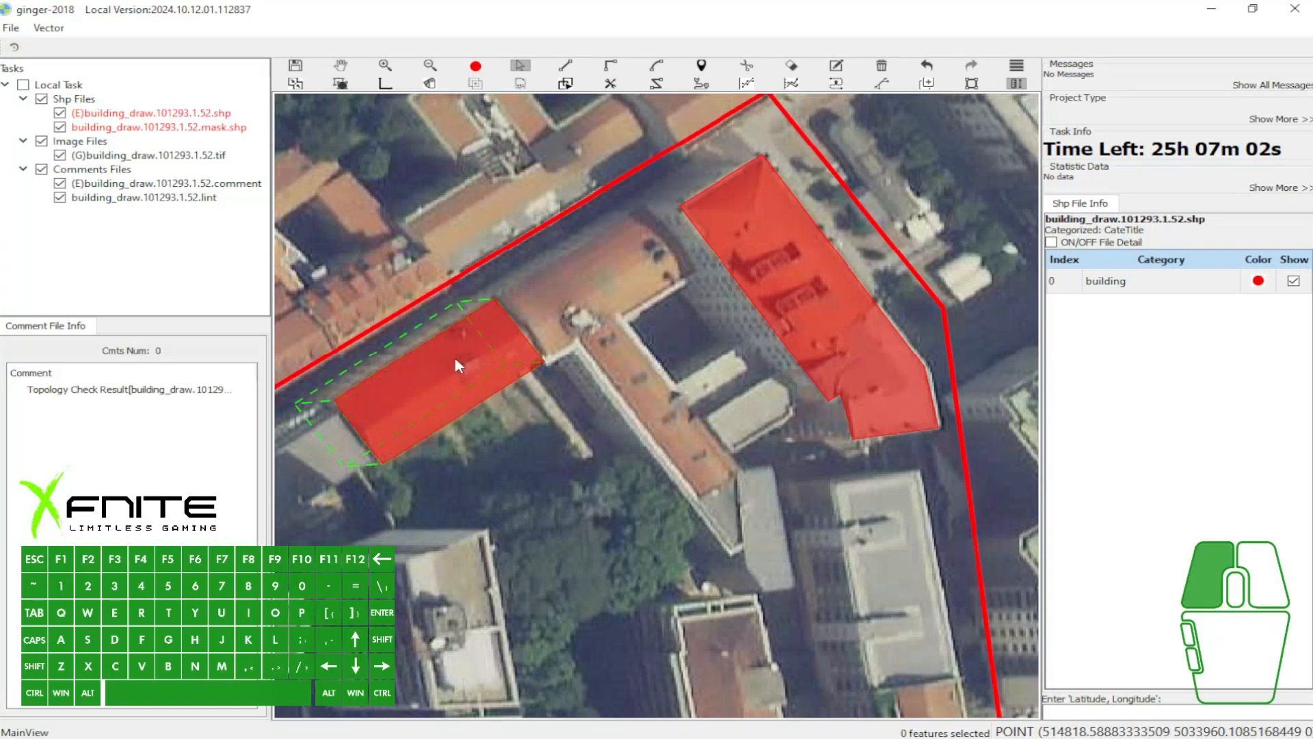
key("3")
key("a")
left_click(783, 219)
left_click_drag(778, 213, 703, 219)
key("w")
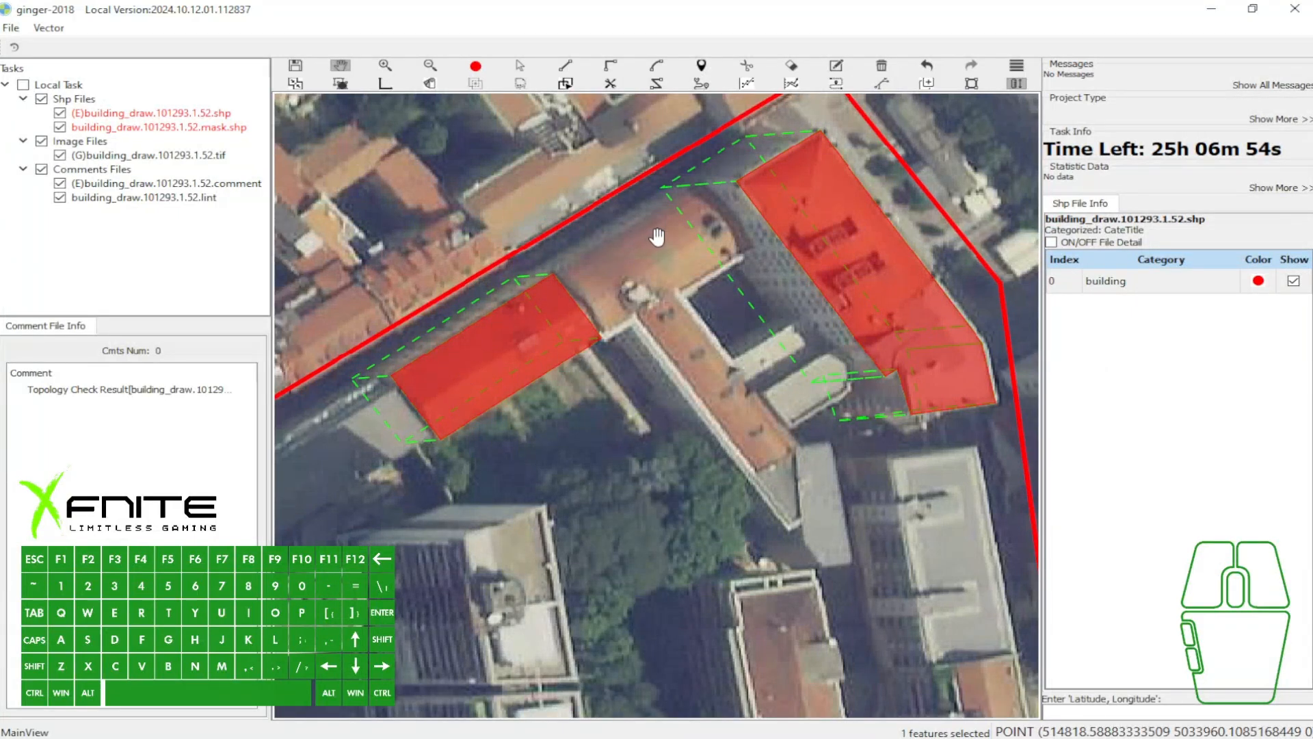
- Start a shape at the west building's northeast corner, mark its snap point with an arrow on a screen capture, and discard the capture
scroll(701, 216, "up", 1)
key("u")
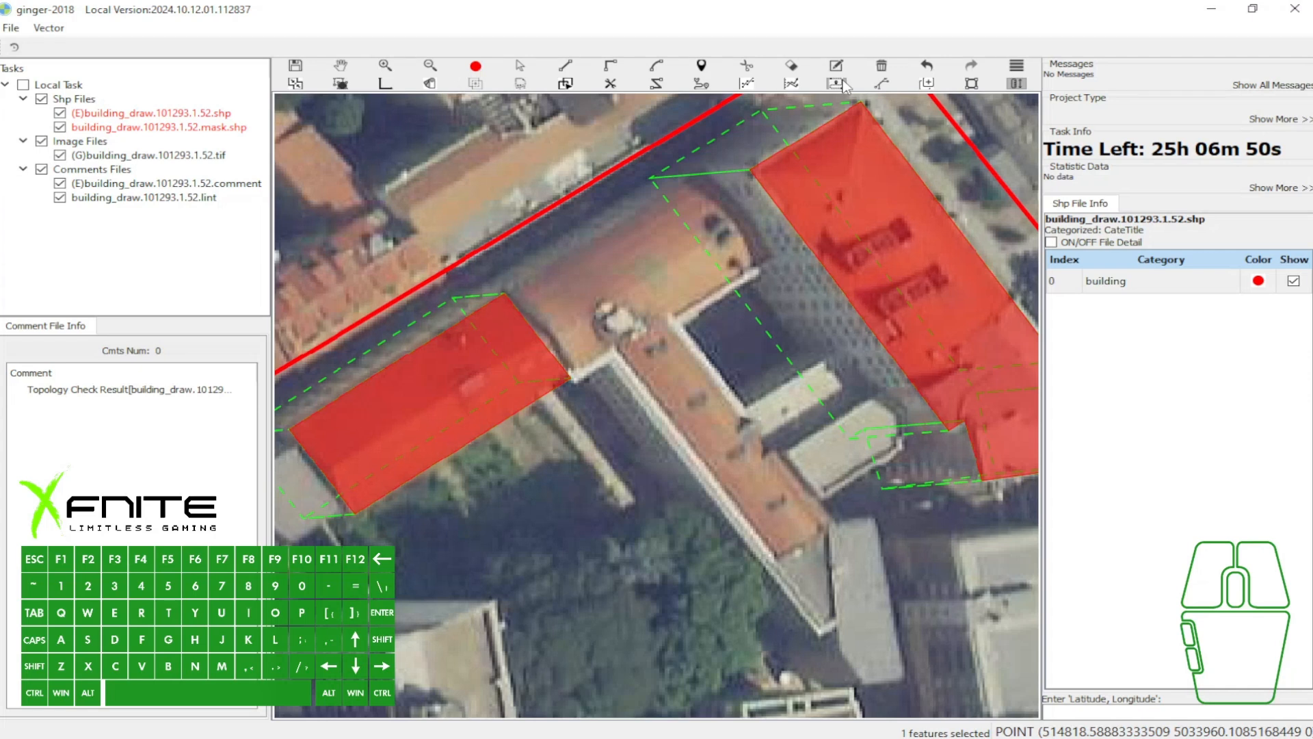
left_click(504, 294)
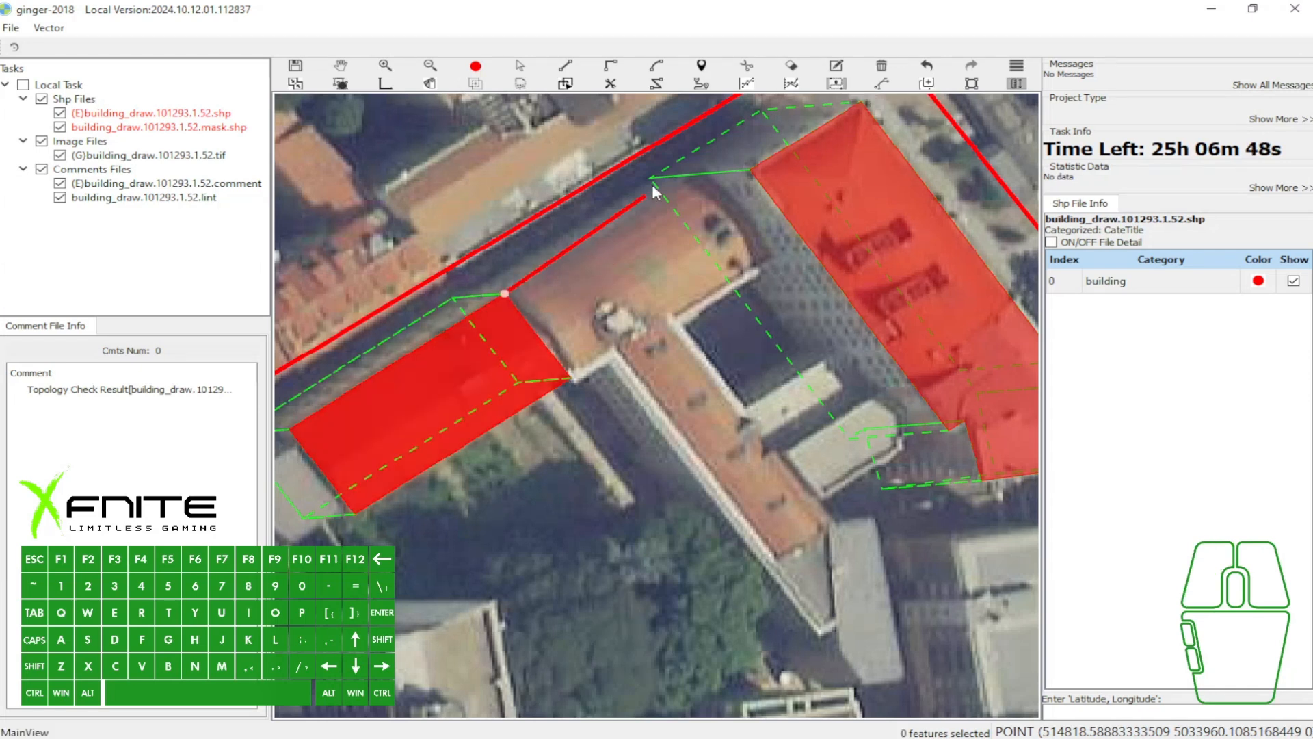
key("Print")
left_click_drag(368, 110, 1032, 472)
left_click(1052, 360)
left_click_drag(737, 352, 723, 205)
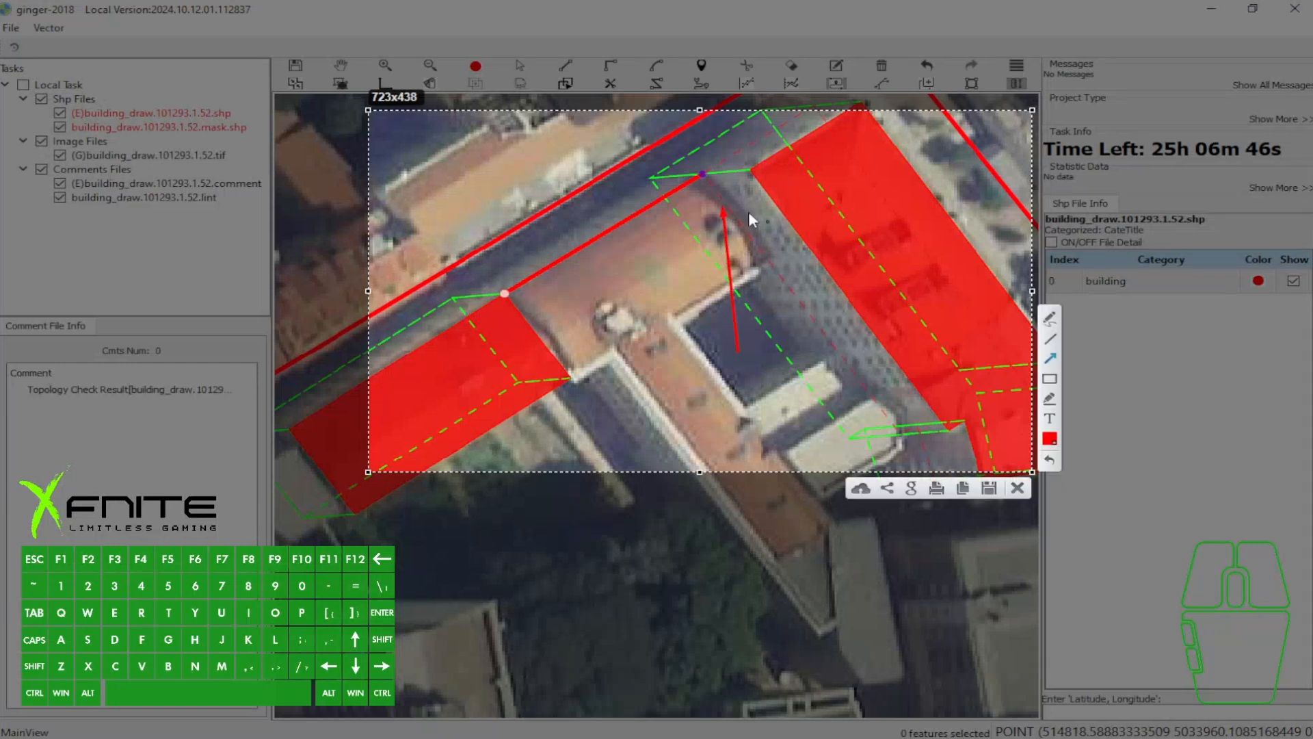
left_click(1020, 491)
key("w")
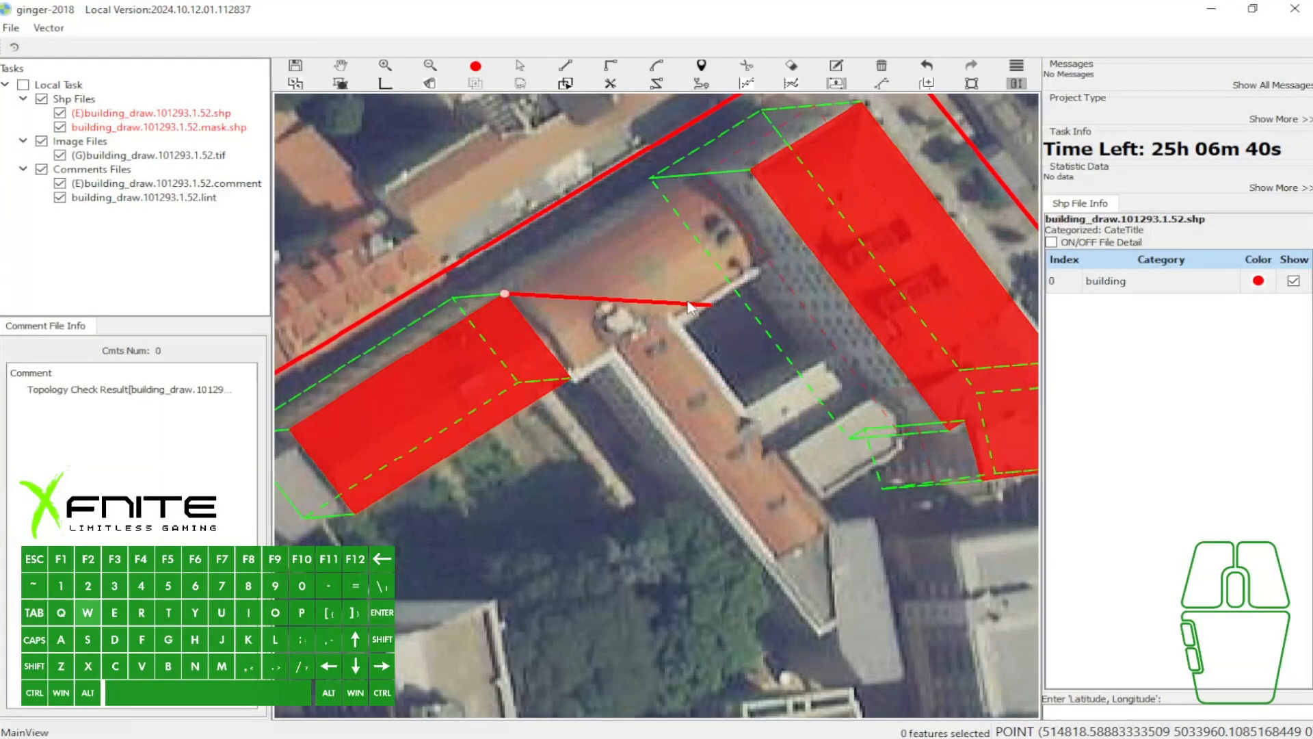
- Select the east building and shift its vector outline toward the southwest
key("a")
key("e")
mouse_move(609, 256)
left_mouse_down()
mouse_move(656, 301)
mouse_move(660, 342)
left_mouse_up()
key("a")
left_click(641, 299)
left_click(814, 189)
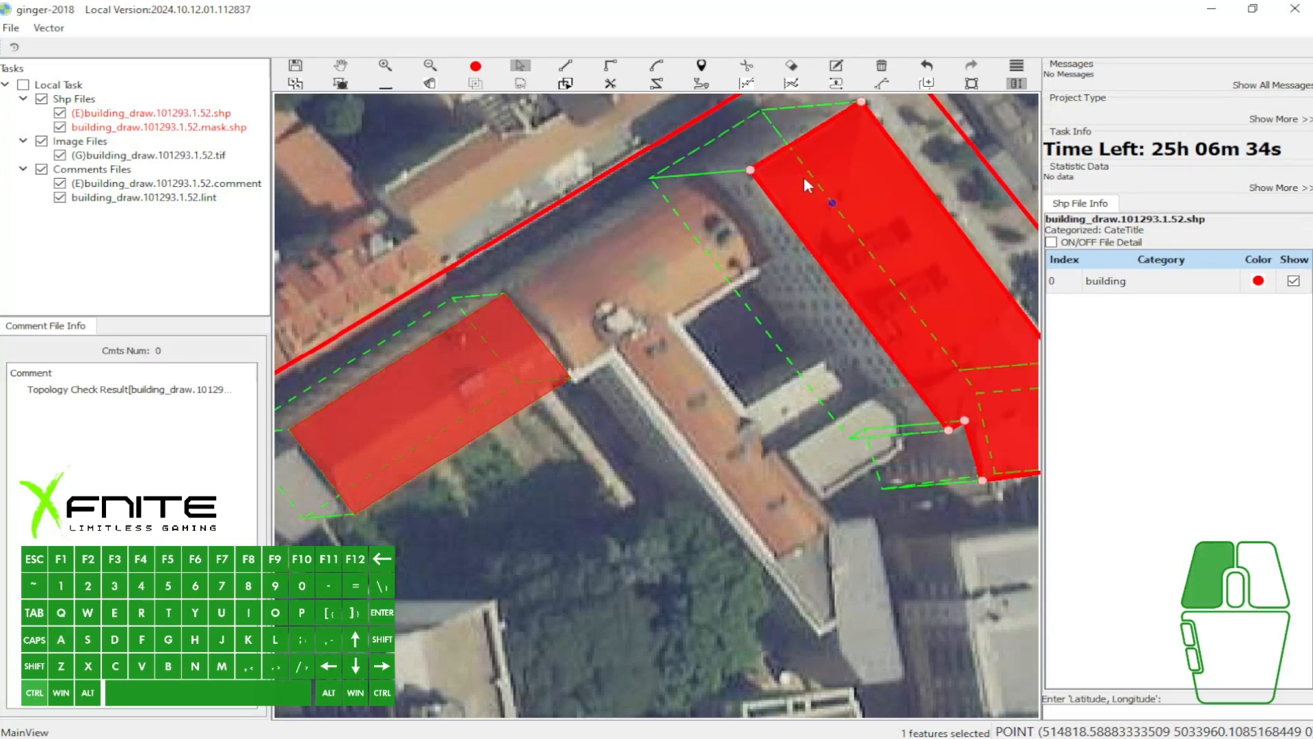
left_click_drag(800, 165, 709, 254)
- Try aligning a line from the west building's northeast corner with the shifted outline, and undo the outline shift
key("w")
key("v")
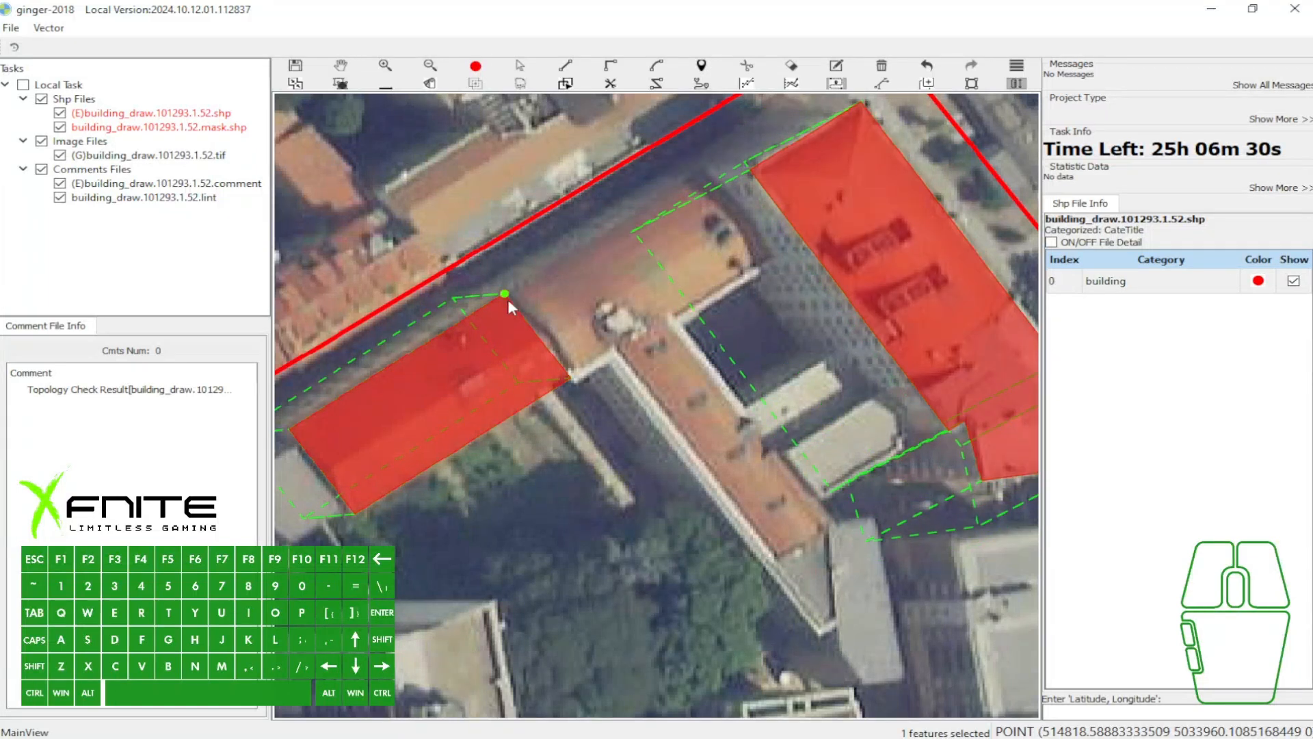
left_click(504, 294)
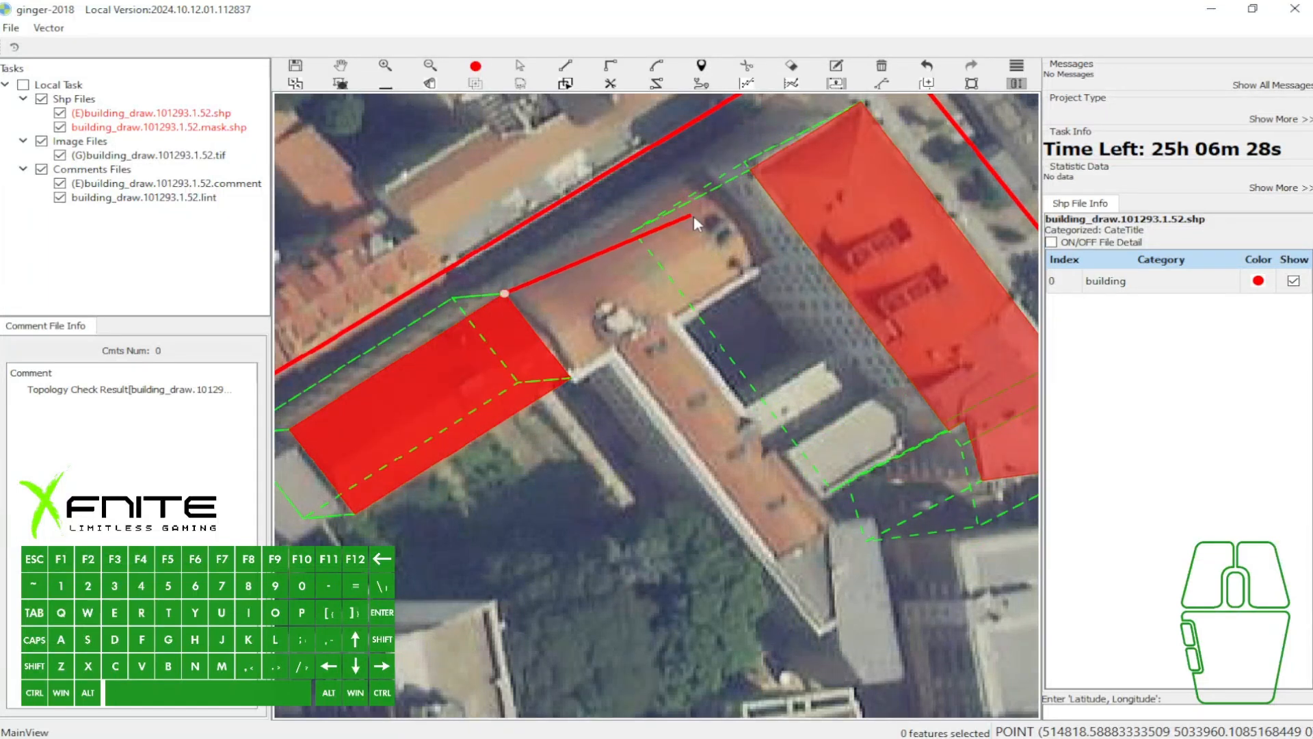
scroll(707, 215, "up", 2)
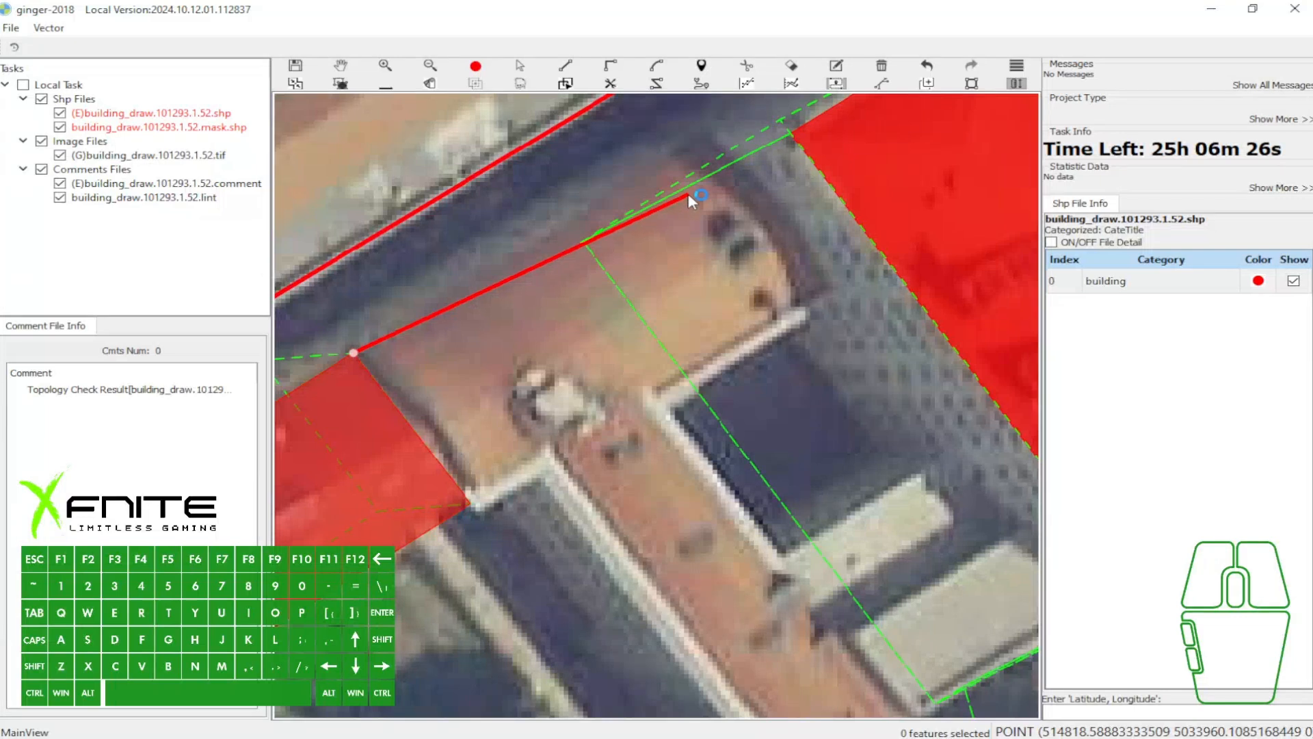
scroll(688, 194, "down", 2)
key("w")
left_click_drag(646, 179, 696, 244)
scroll(694, 233, "down", 2)
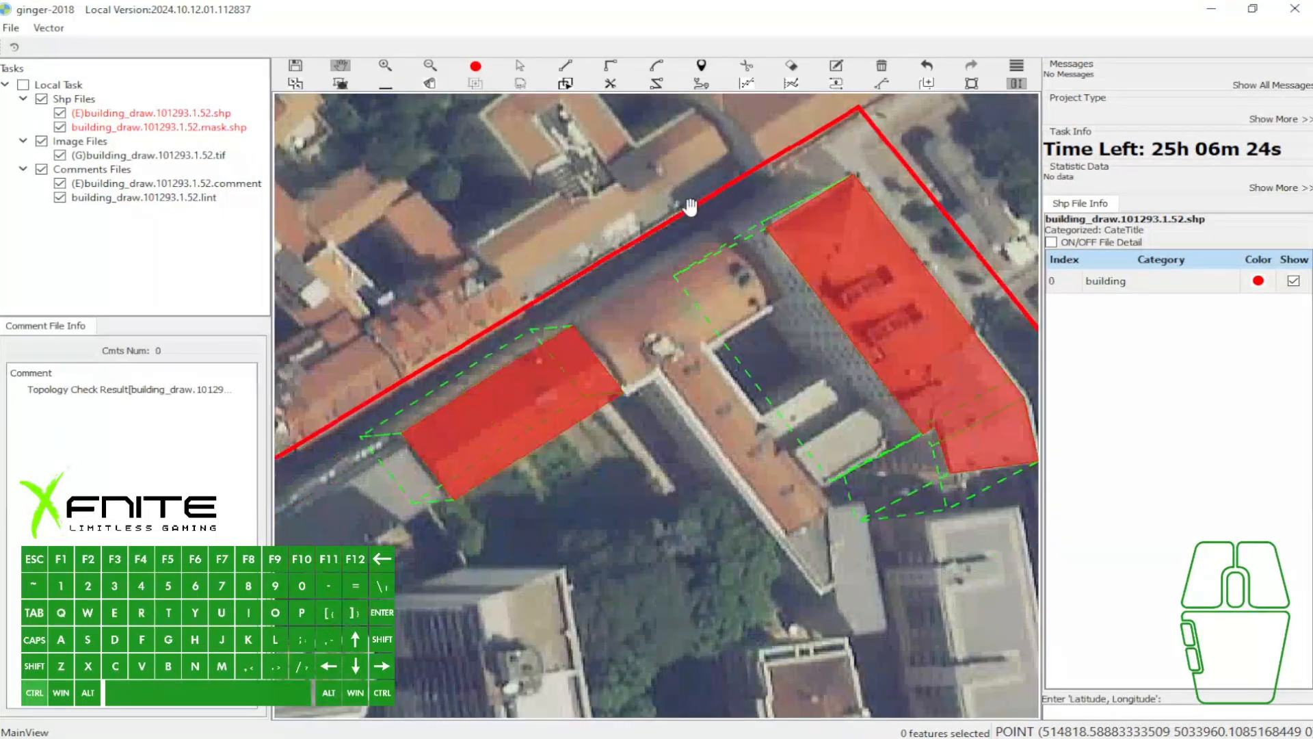
scroll(704, 223, "up", 3)
scroll(705, 223, "down", 1)
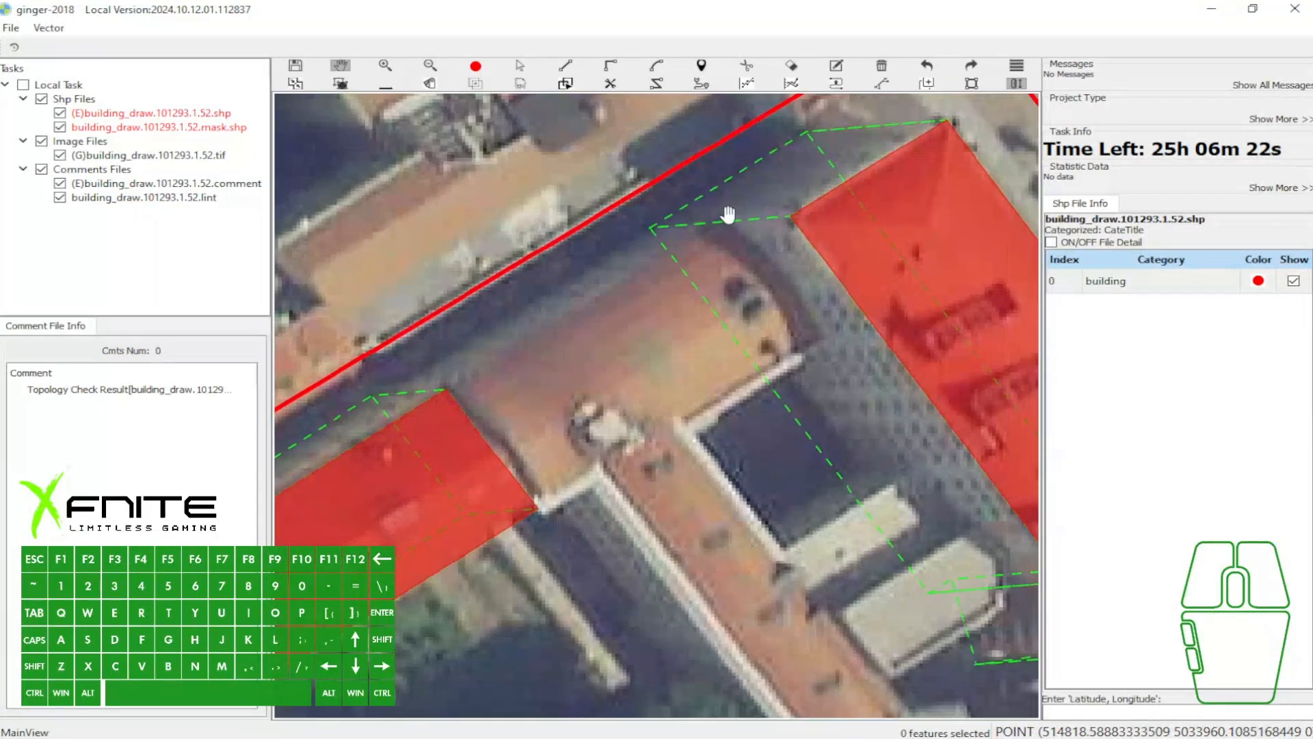
scroll(752, 215, "down", 1)
- Extend the west building over the adjoining orange roof, snapping the new corner to the east building's vector outline and closing at its southeast corner
key("u")
left_click(549, 333)
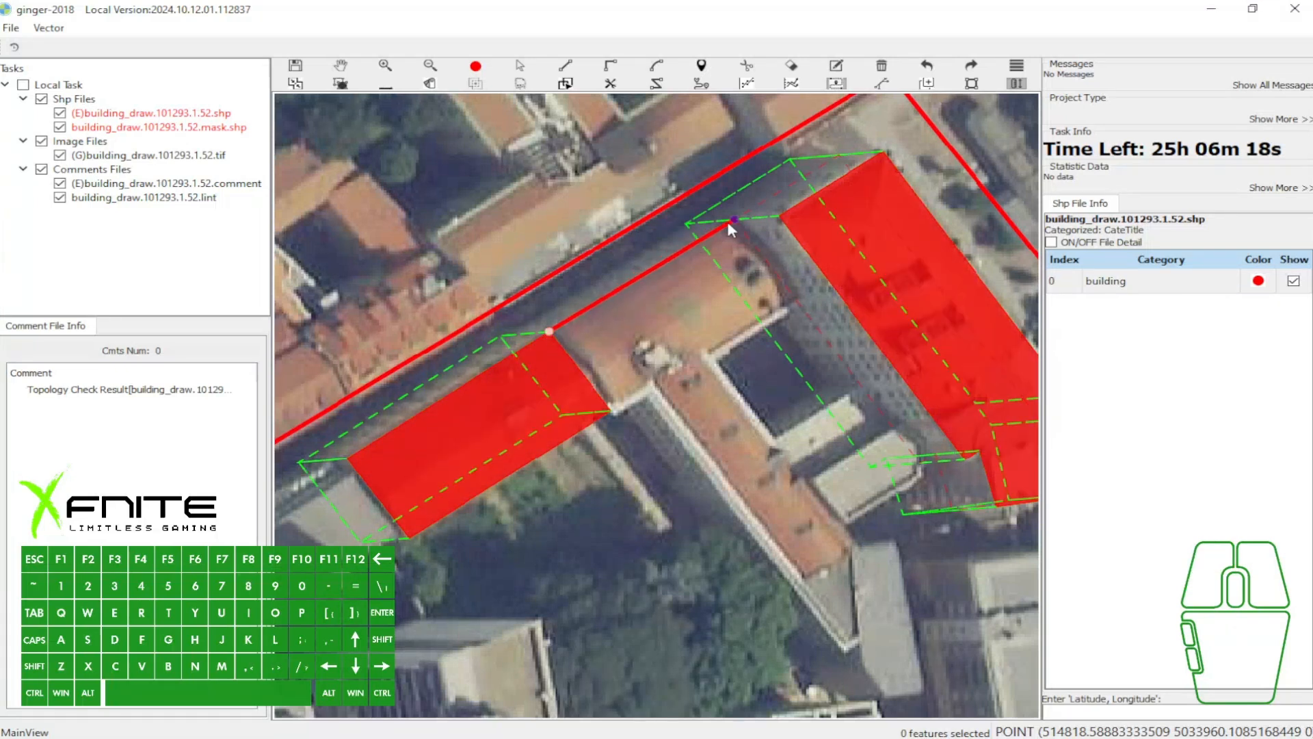
key("w")
key("u")
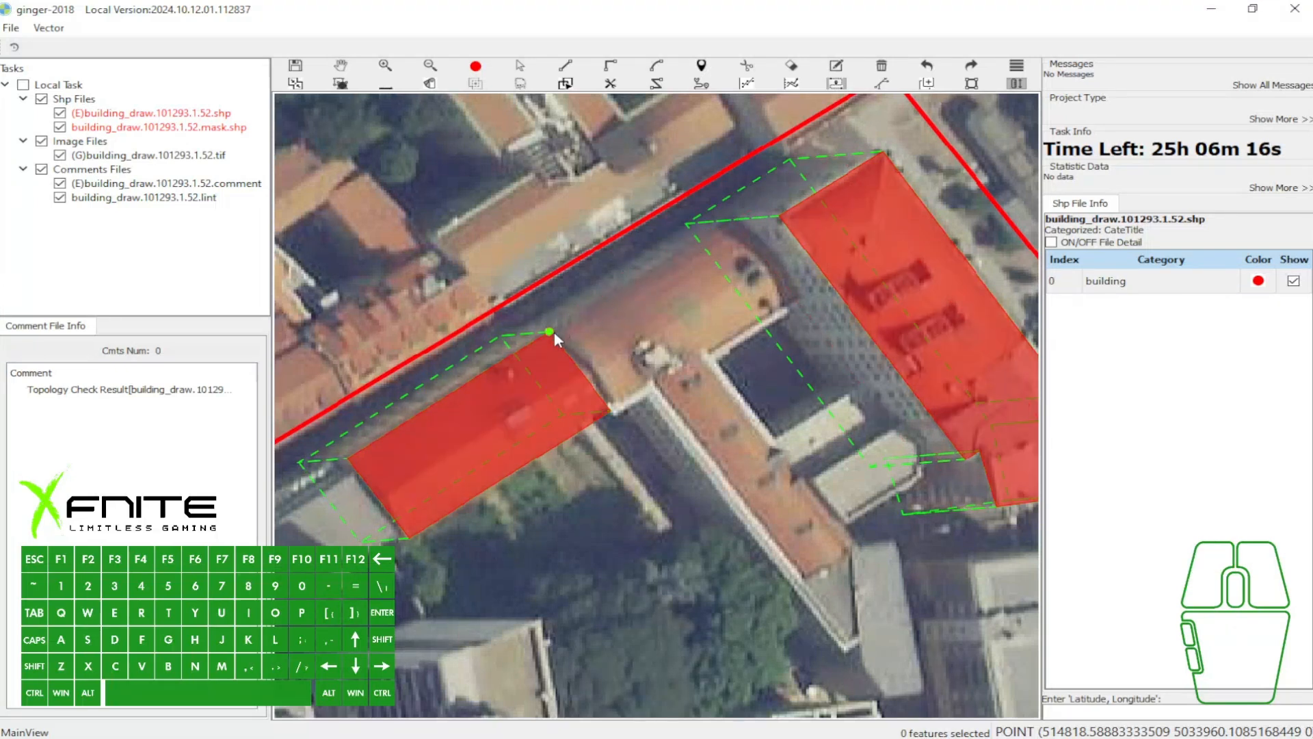
left_click(549, 333)
left_click(734, 220)
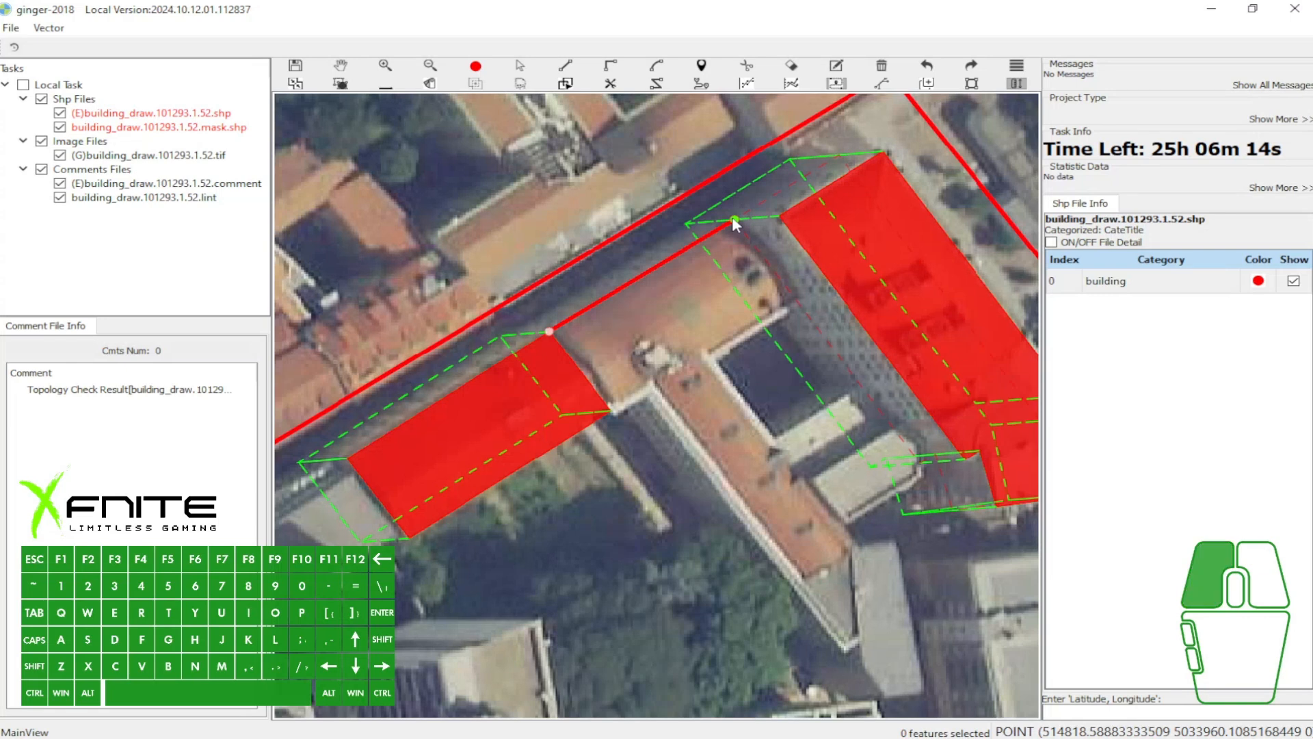
left_click(799, 303)
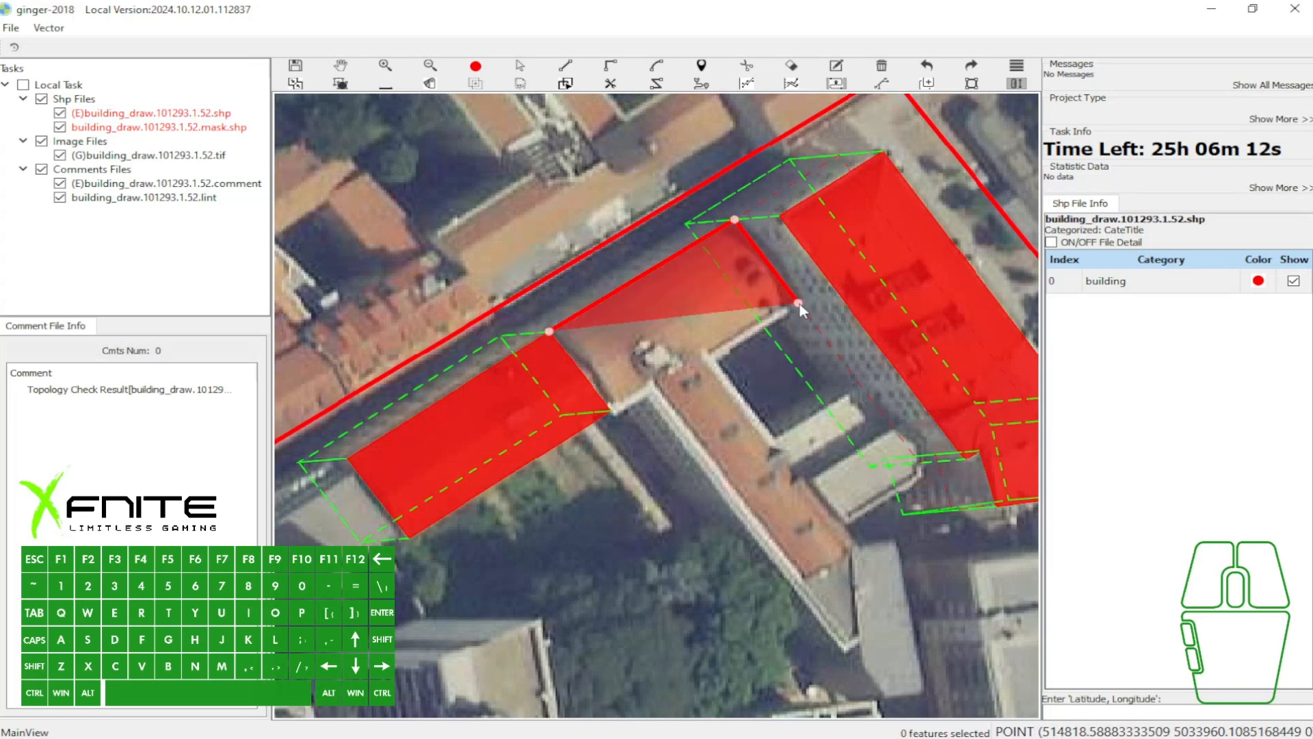
left_click(617, 413)
- Toggle the polygon fill and select the extended west building and the east building to examine their vector outlines
scroll(572, 368, "up", 3)
scroll(642, 346, "down", 1)
key("grave")
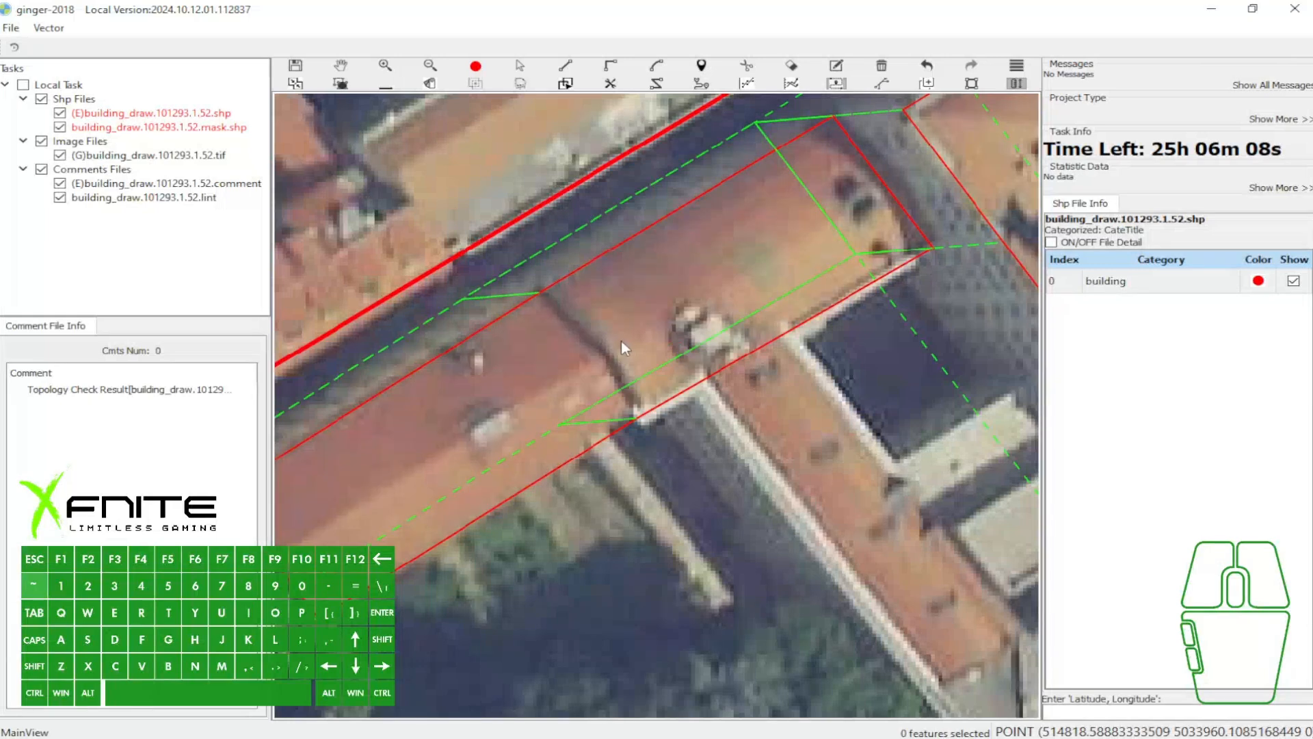
scroll(621, 339, "down", 3)
left_click(539, 390)
scroll(738, 287, "up", 2)
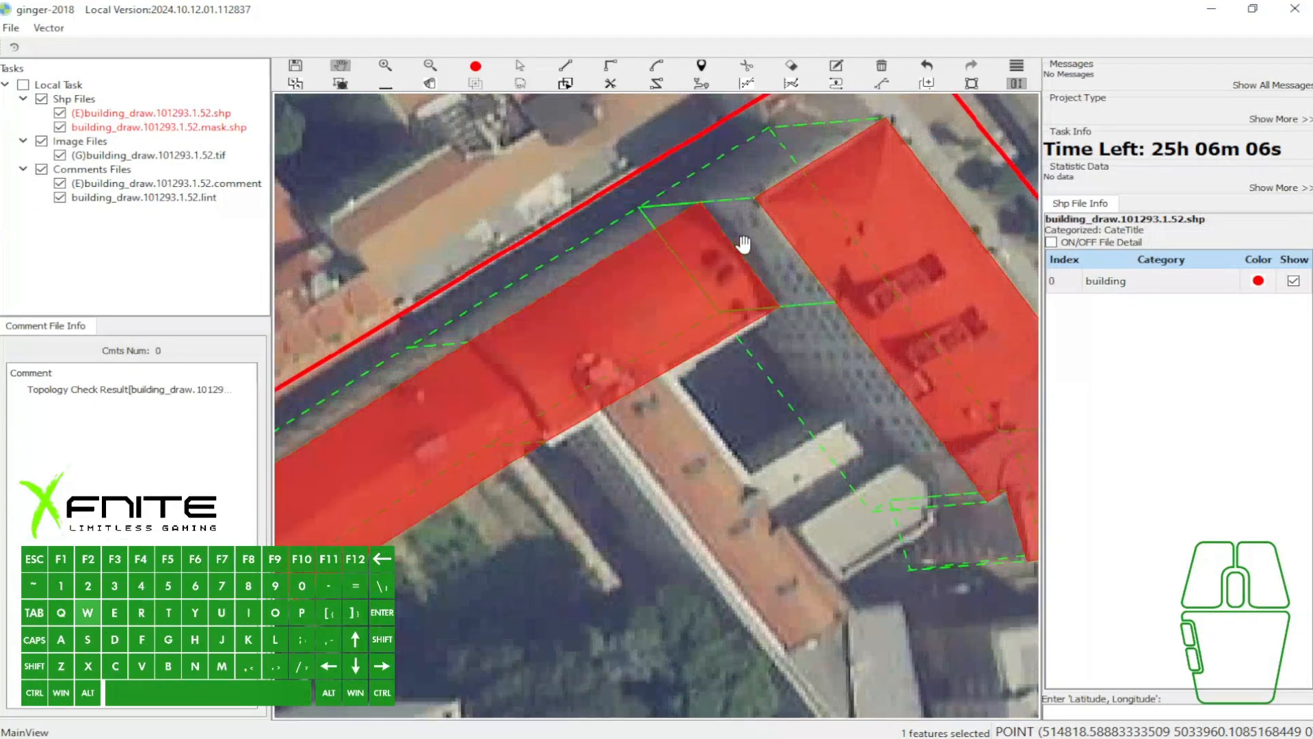
left_click(794, 248)
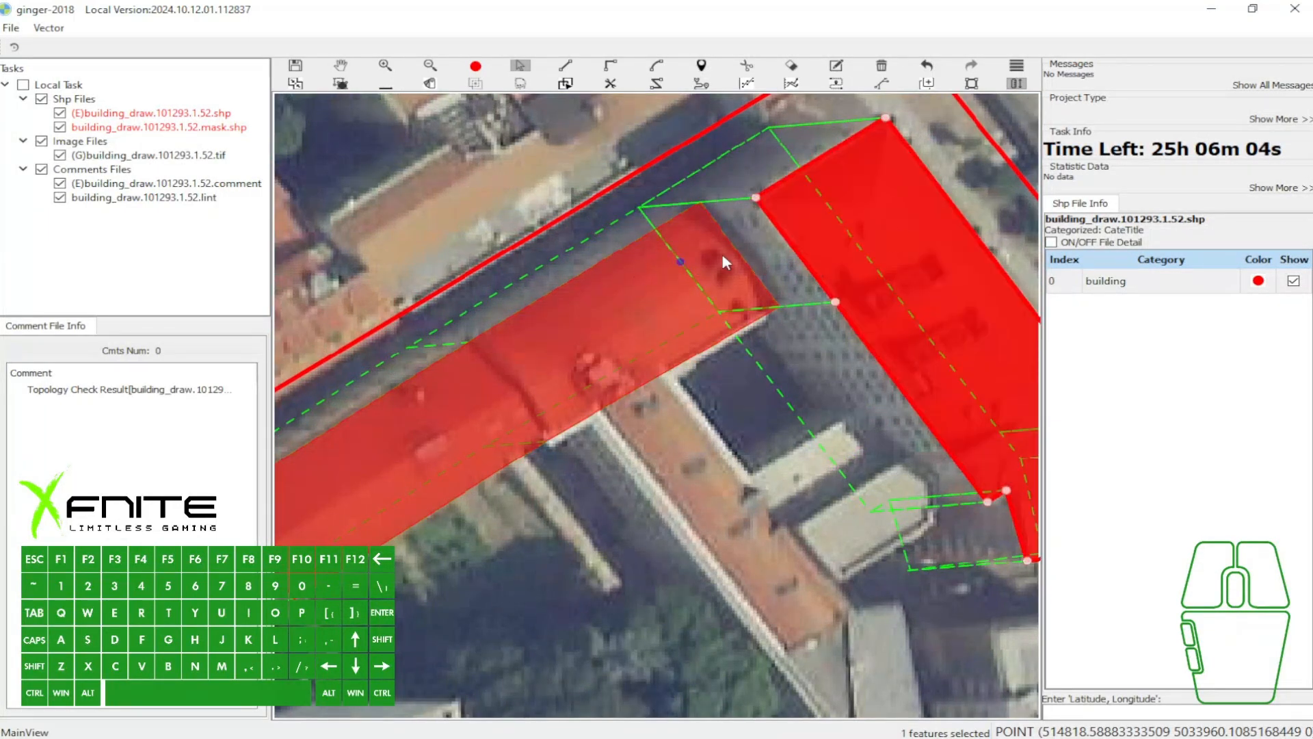
- Split the extended polygon with a line along the seam between the two roofs, and toggle the fill to check the cut
key("w")
left_click(470, 342)
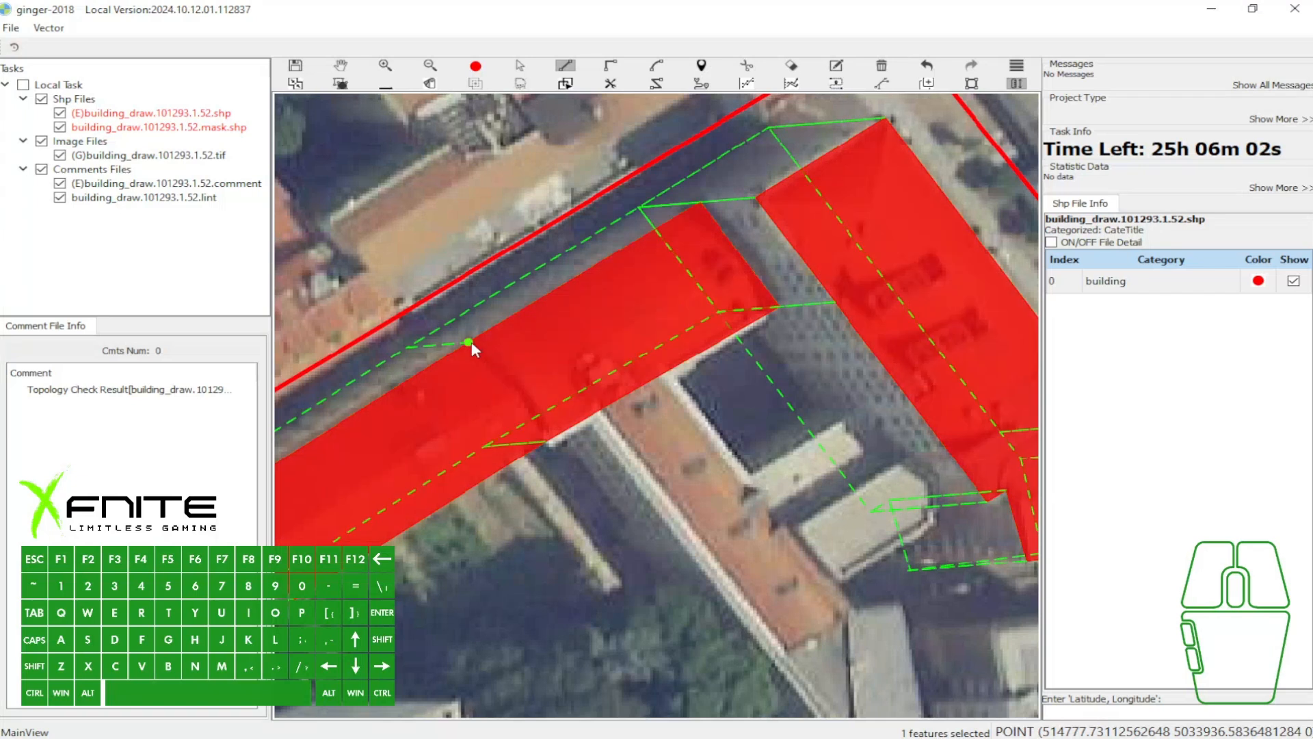
left_click(547, 442)
key("space")
scroll(549, 390, "down", 2)
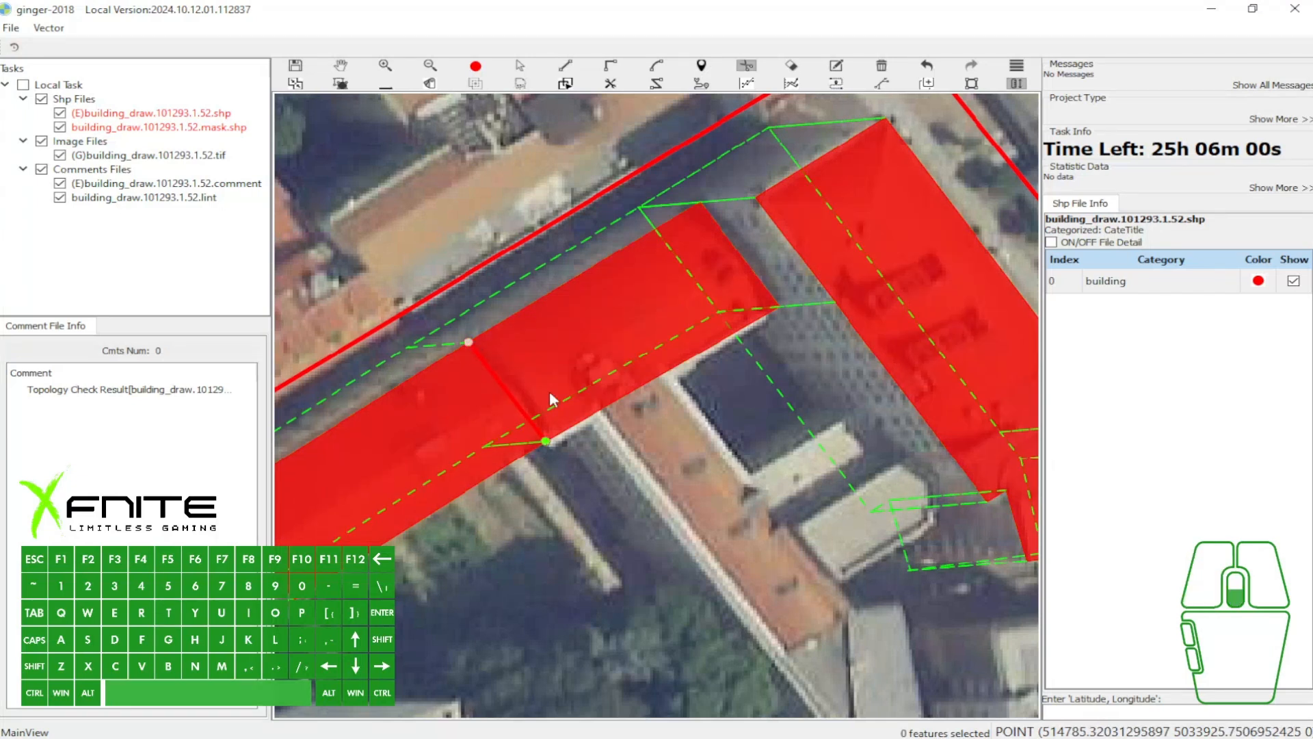
key("grave")
key("grave")
- Select the split-off northeast section of the west building and delete it
scroll(555, 391, "down", 1)
key("w")
left_click(585, 357)
scroll(586, 350, "up", 2)
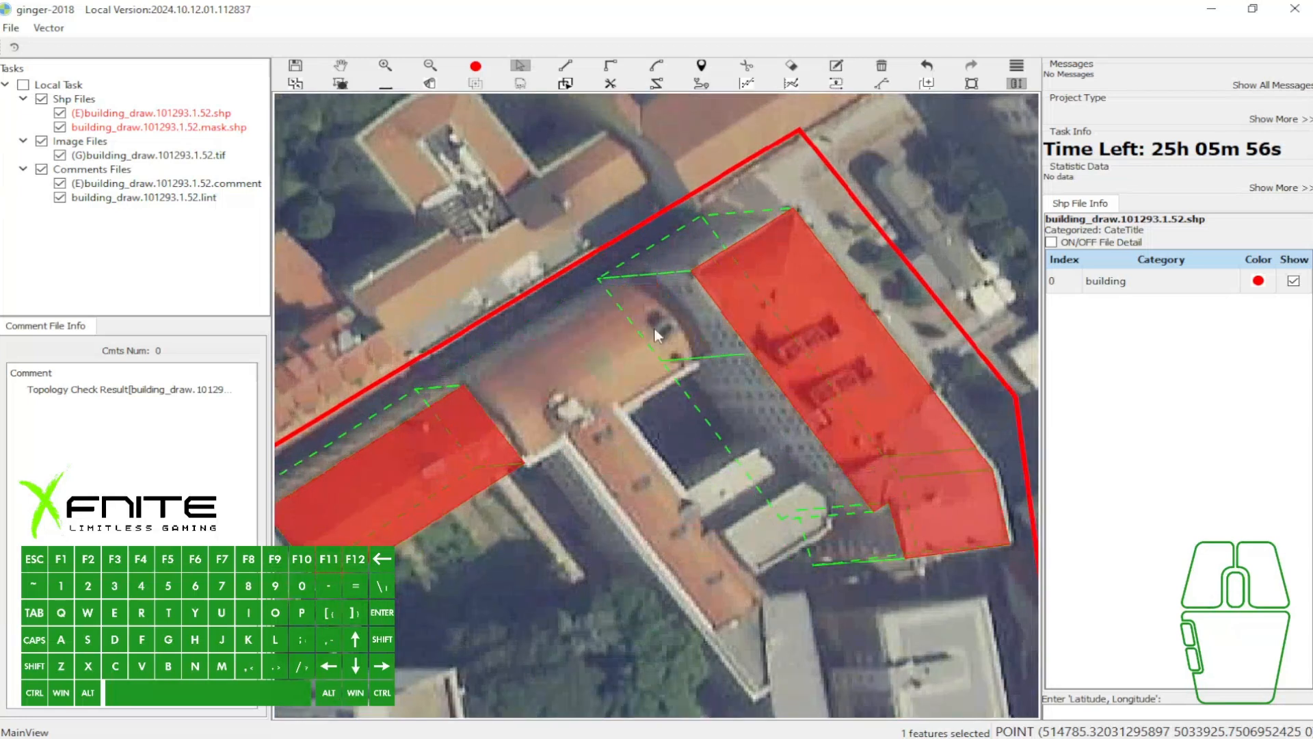
- Extend the west building over the adjoining orange roof again, with the new corner on the east building's vector outline
key("u")
left_click(646, 274)
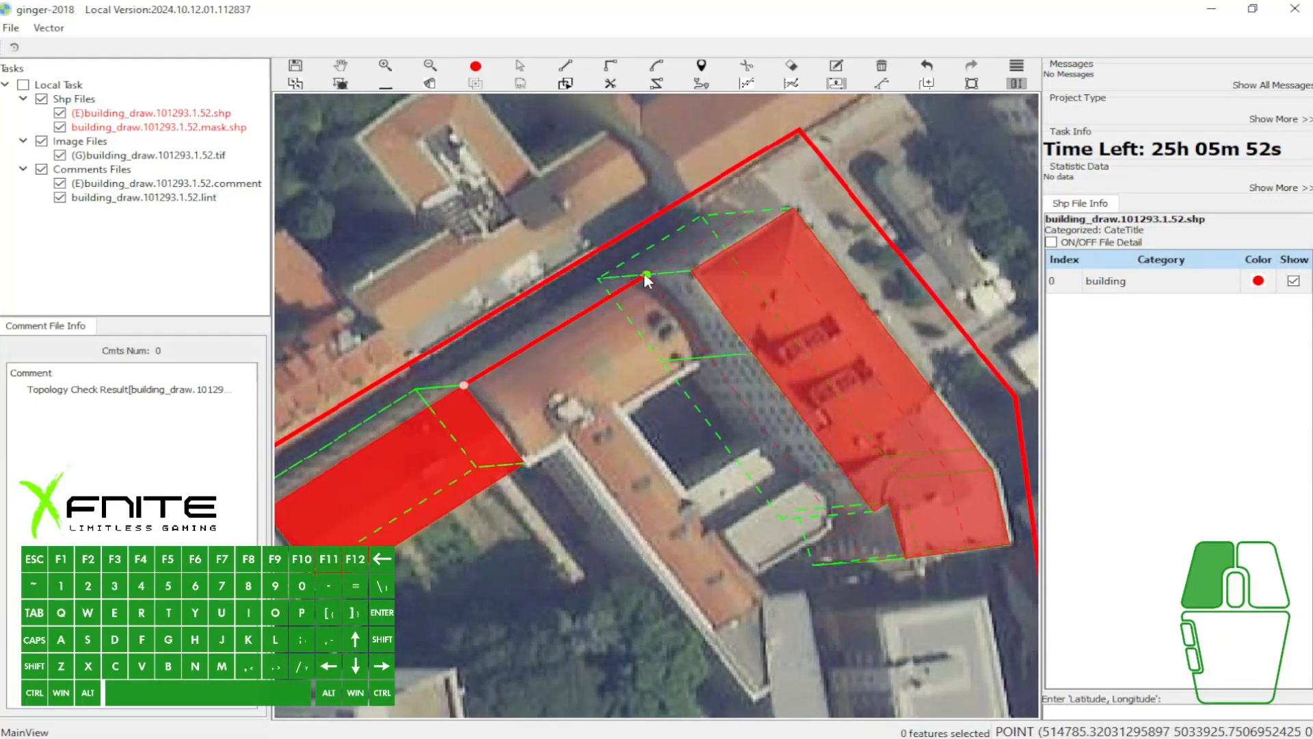
left_click(709, 356)
left_click(525, 464)
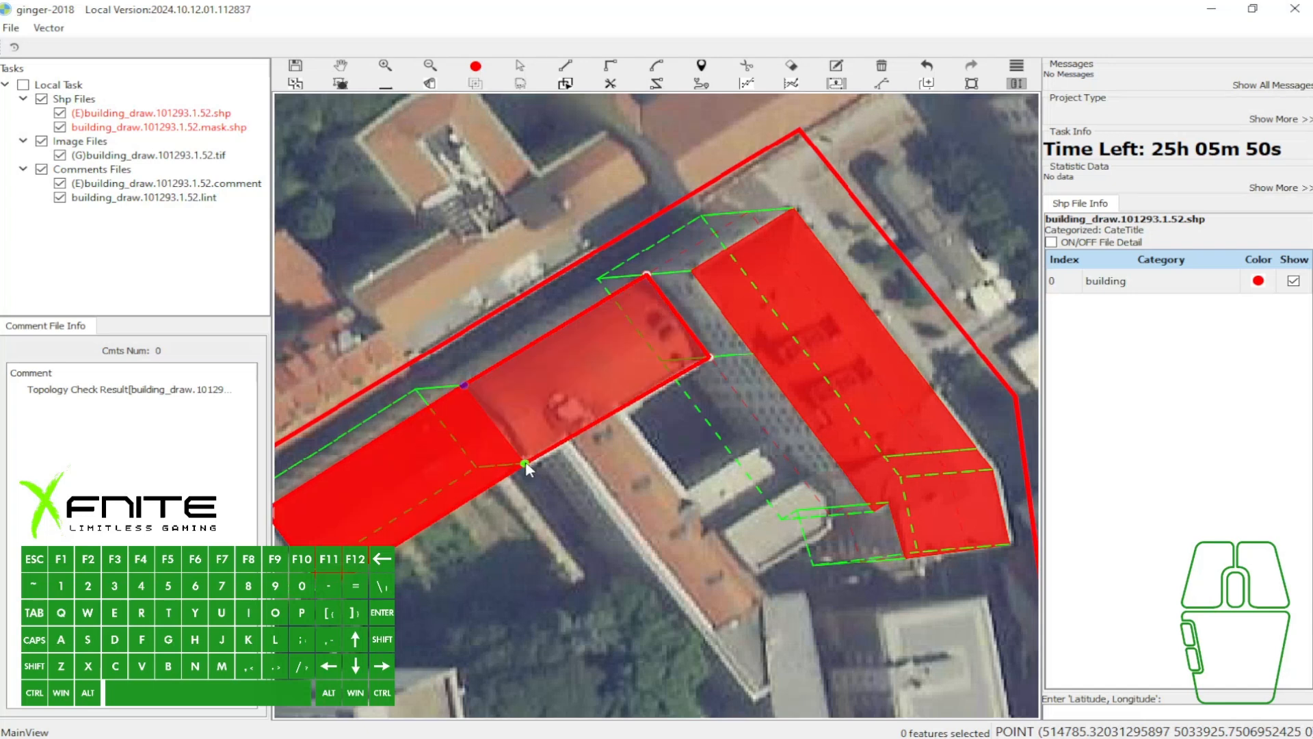
- Cut the extended polygon between the west building's former southeast and northeast corners, and toggle the fill off and on
key("l")
left_click(525, 464)
left_click(464, 385)
key("space")
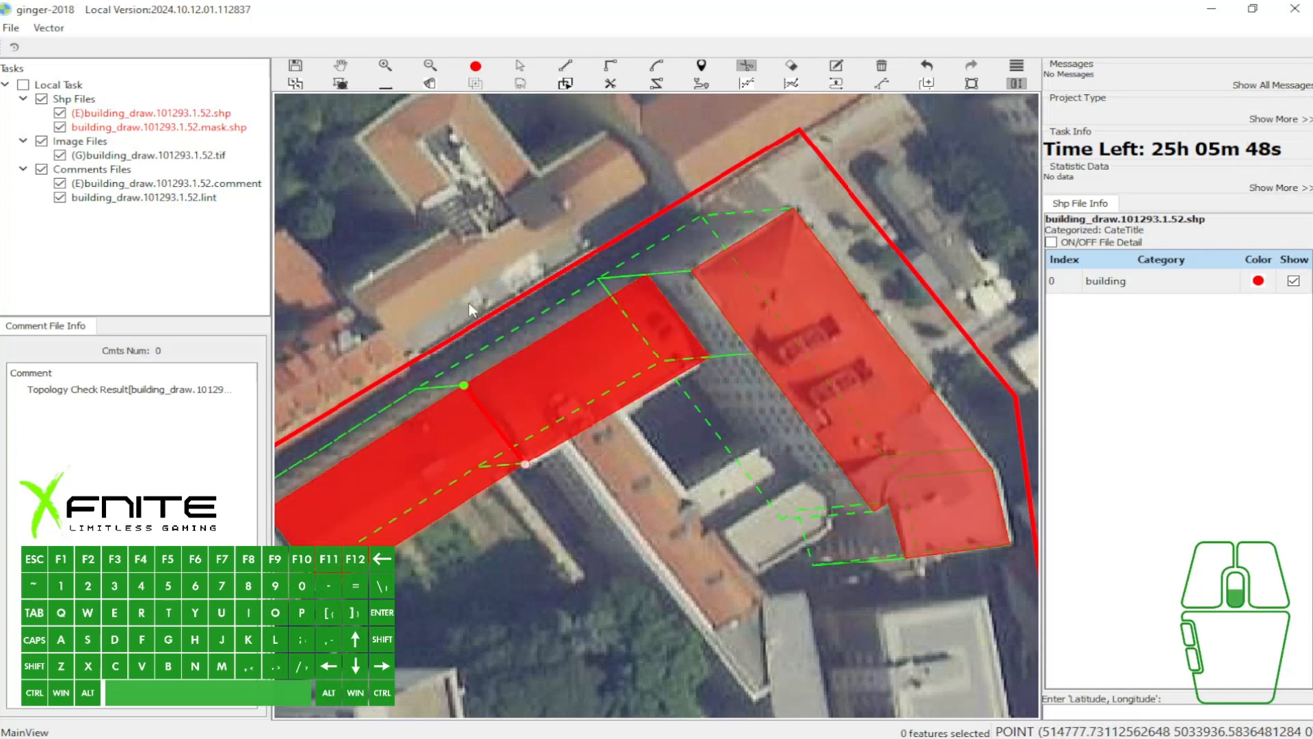
scroll(472, 300, "down", 1)
key("grave")
key("grave")
- Select the section cut from the west building and delete it
key("w")
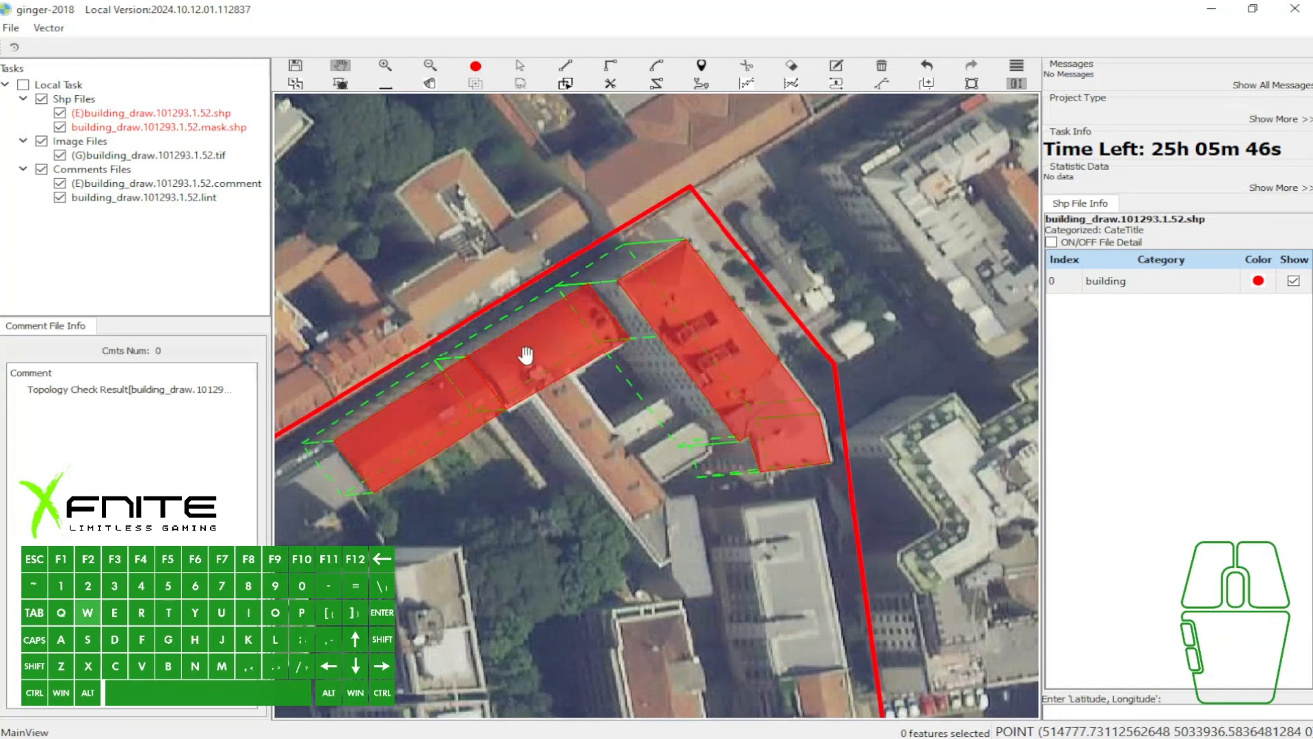
left_click_drag(530, 357, 569, 340)
key("a")
left_click(579, 318)
scroll(580, 318, "up", 1)
- Redraw the extension over the adjoining orange roof from the west building's northeast corner to its southeast corner
key("z")
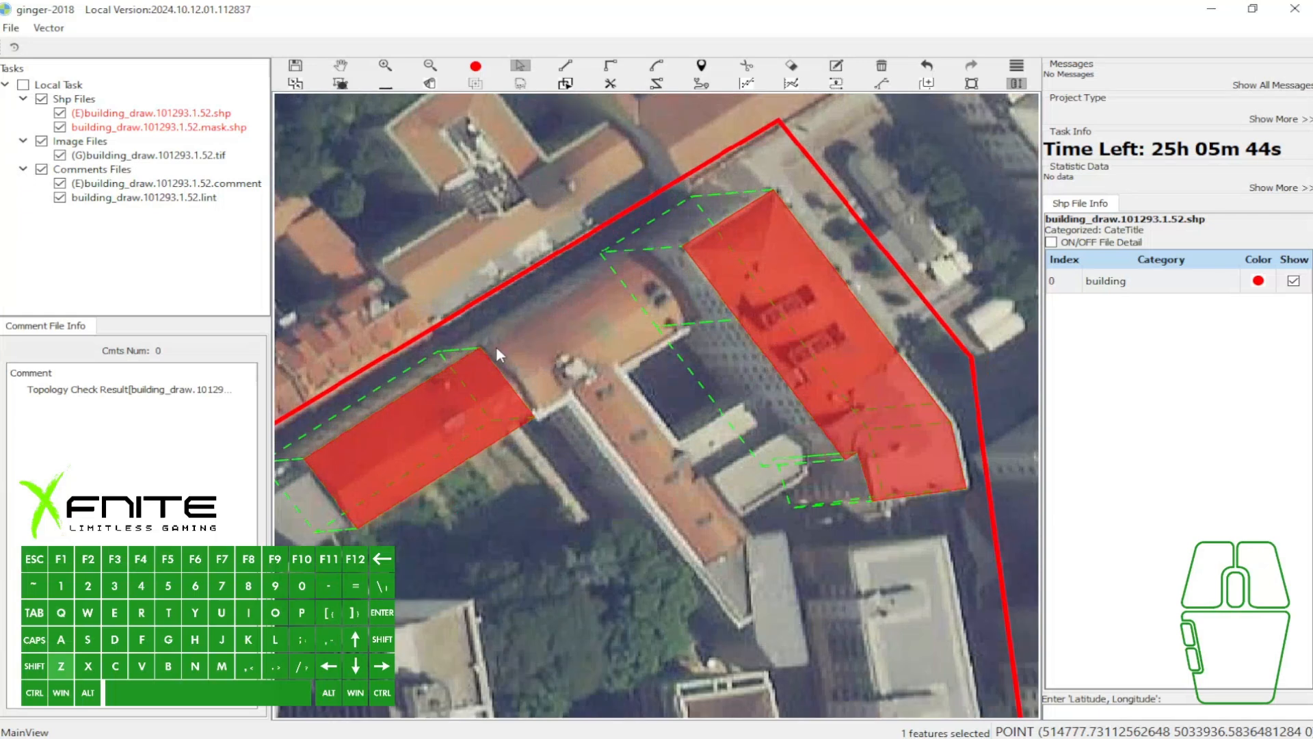
left_click(480, 349)
left_click(640, 250)
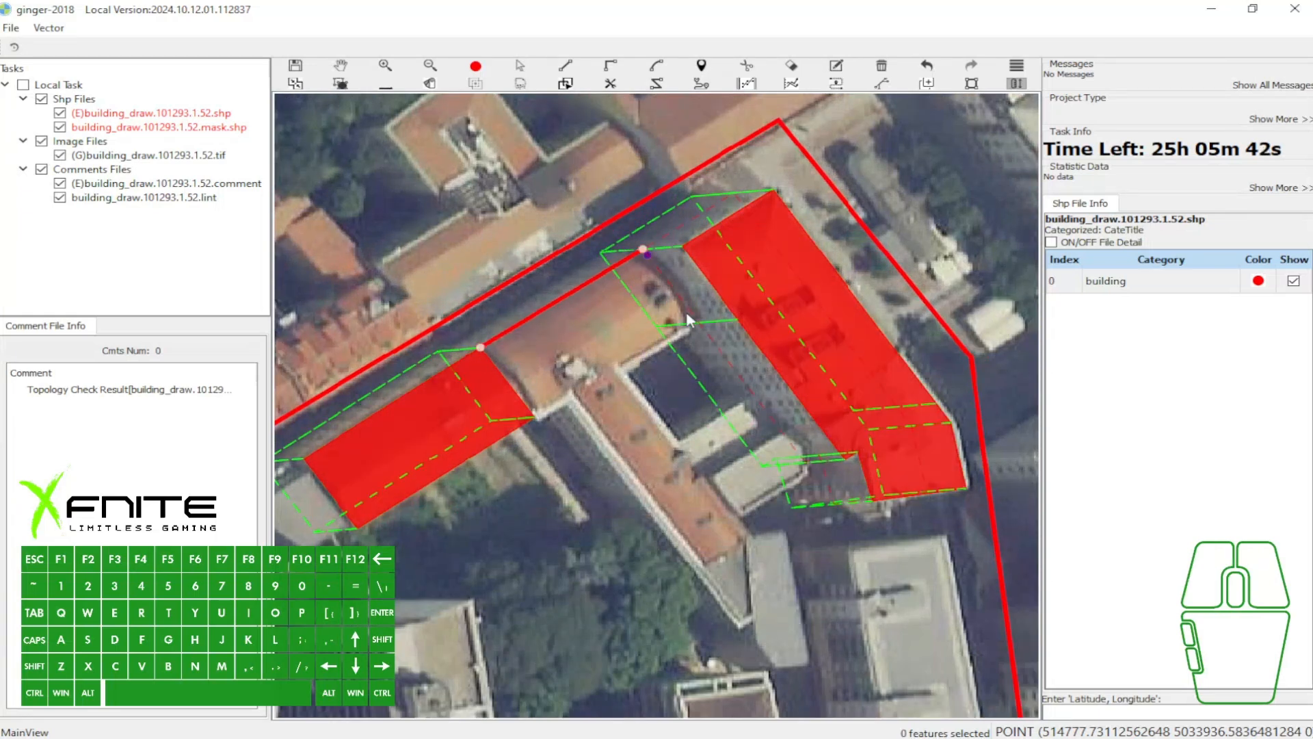
left_click(535, 417)
- Split the redrawn extension from the west building with a line along their shared roof seam
key("s")
left_click(533, 417)
left_click(481, 348)
key("space")
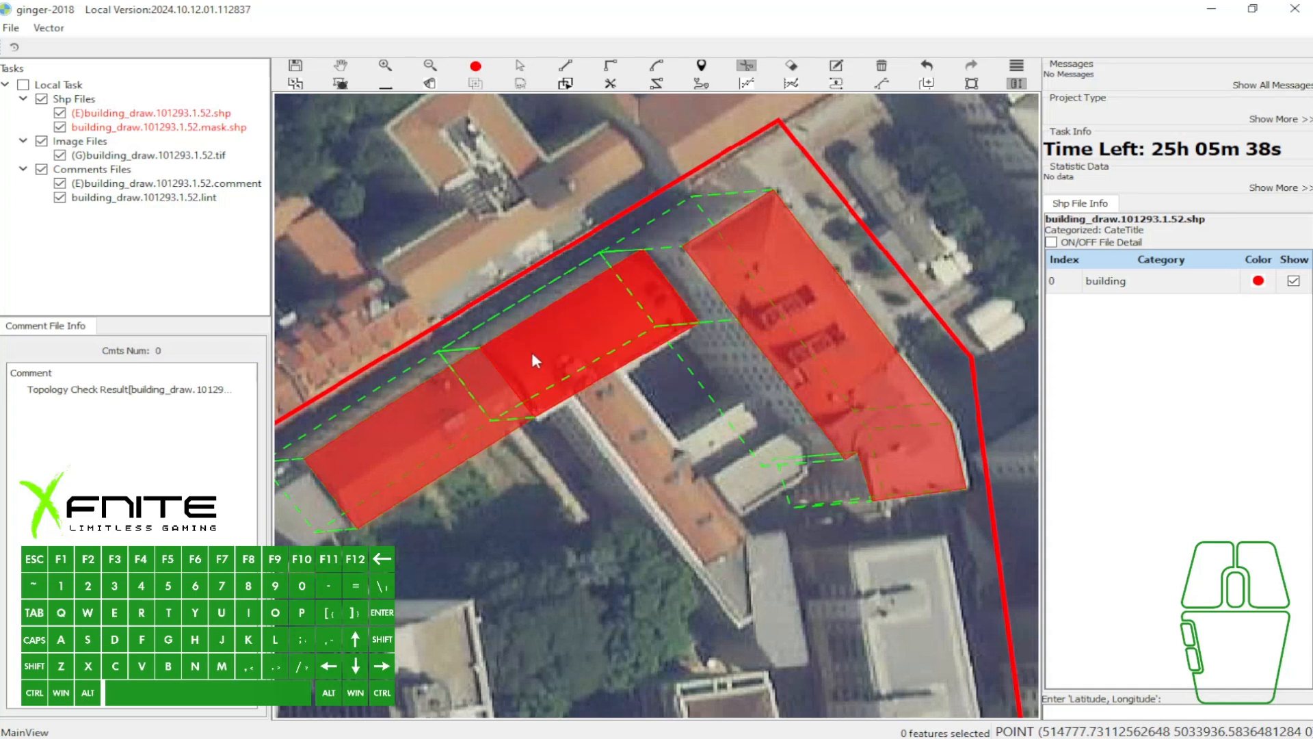
- Delete the separated section over the adjoining orange roof
key("v")
left_click(481, 350)
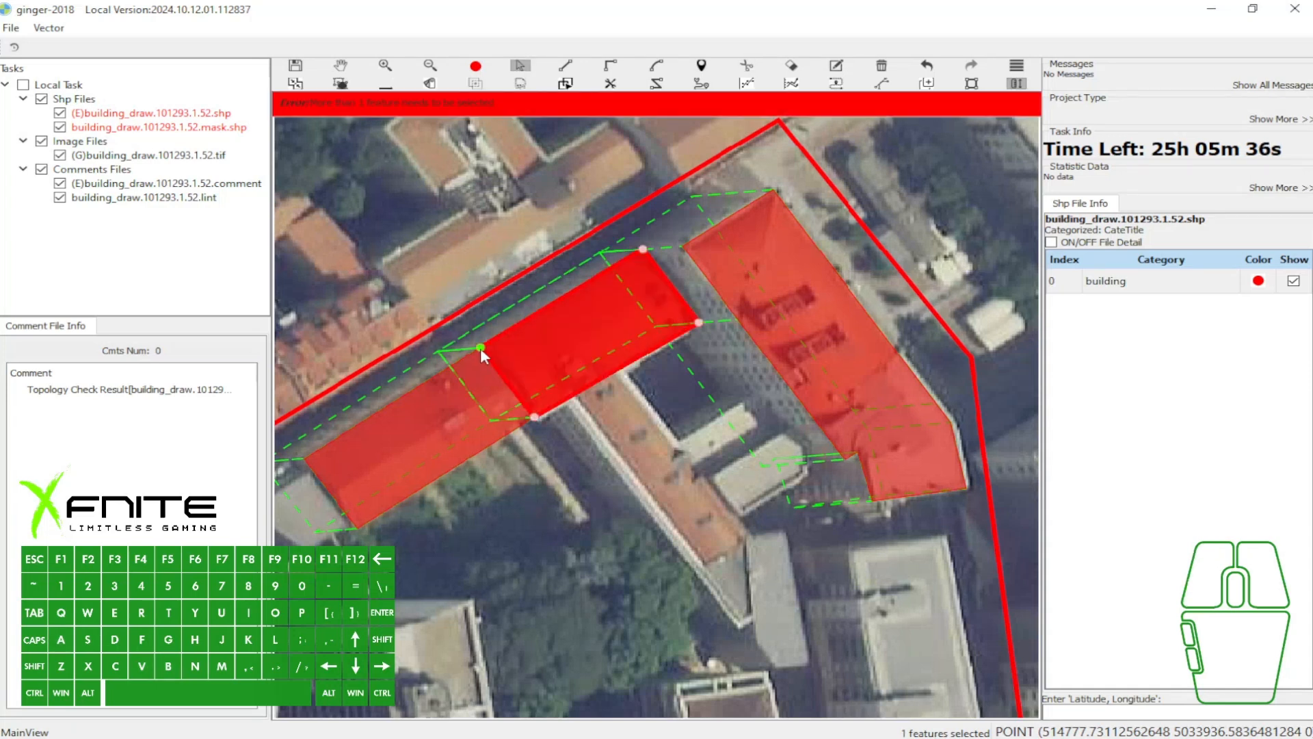
key("Delete")
- Draw the extension over the adjoining orange roof again, starting at the west building's northeast corner and ending at its southeast corner
key("x")
left_click(481, 347)
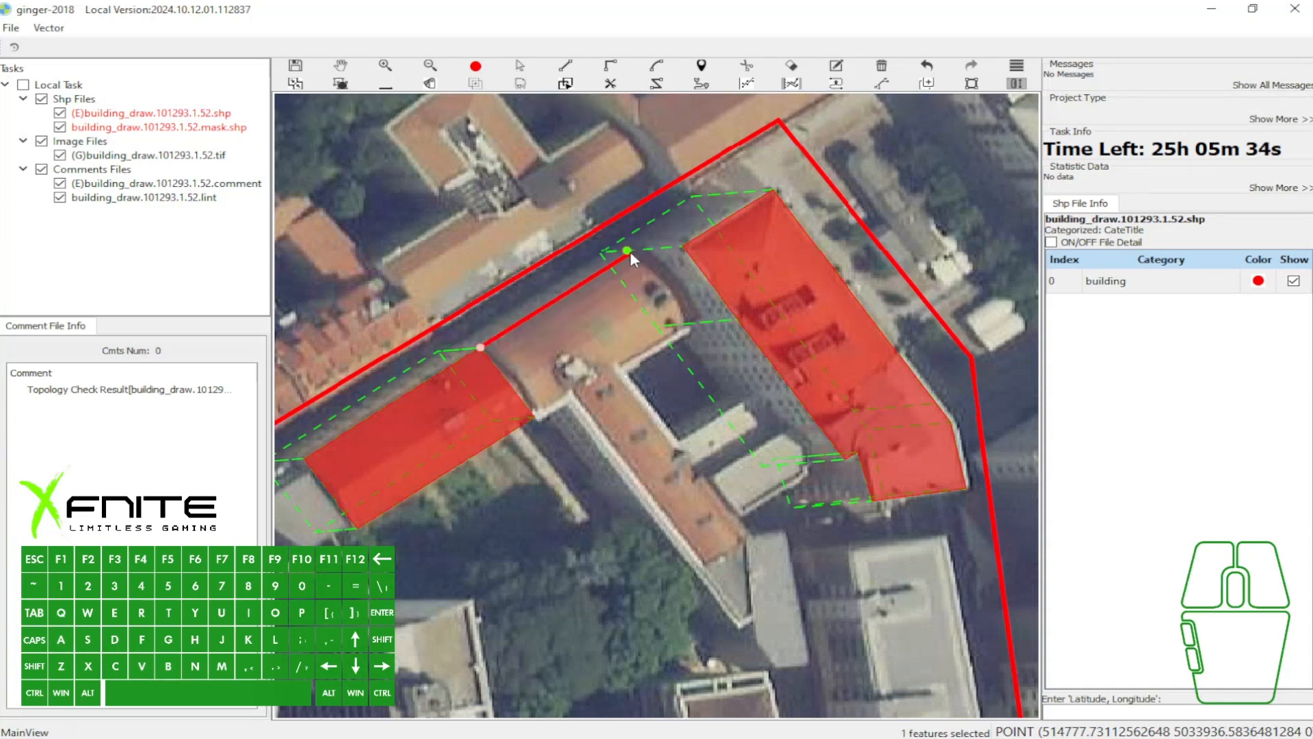
key("c")
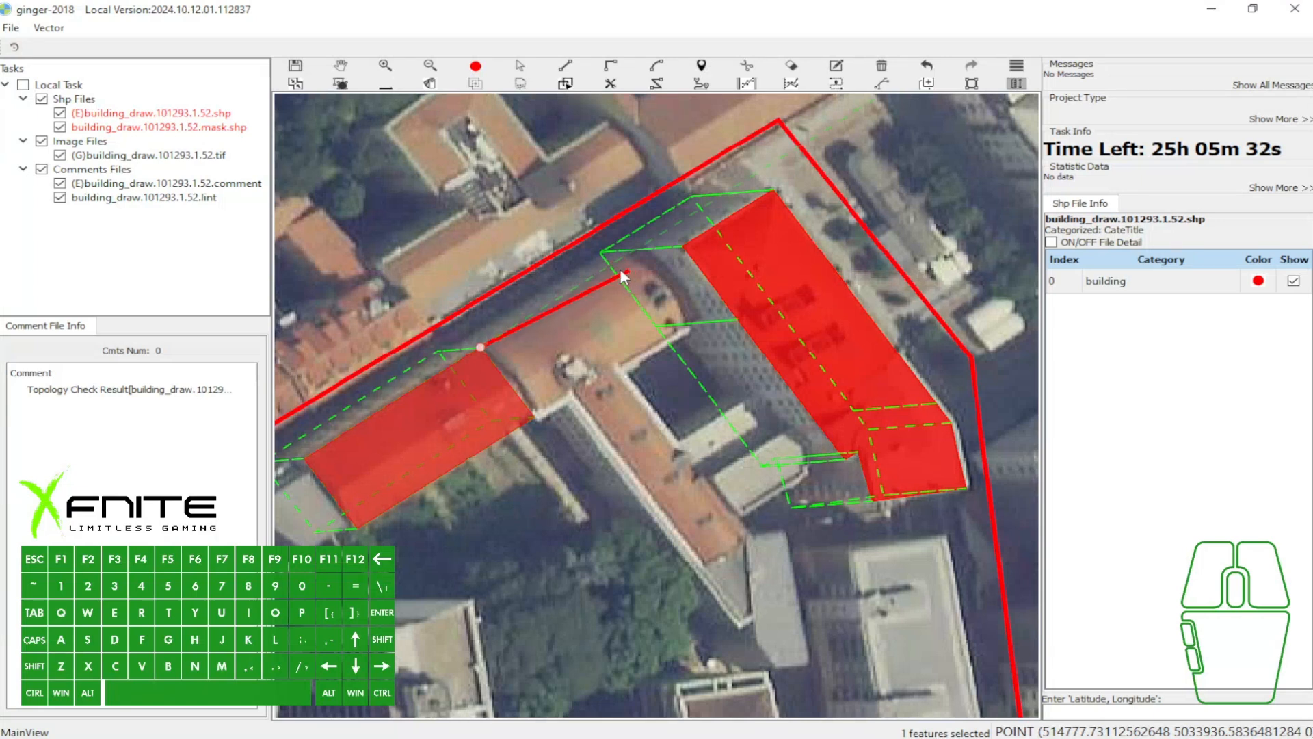
scroll(639, 258, "up", 2)
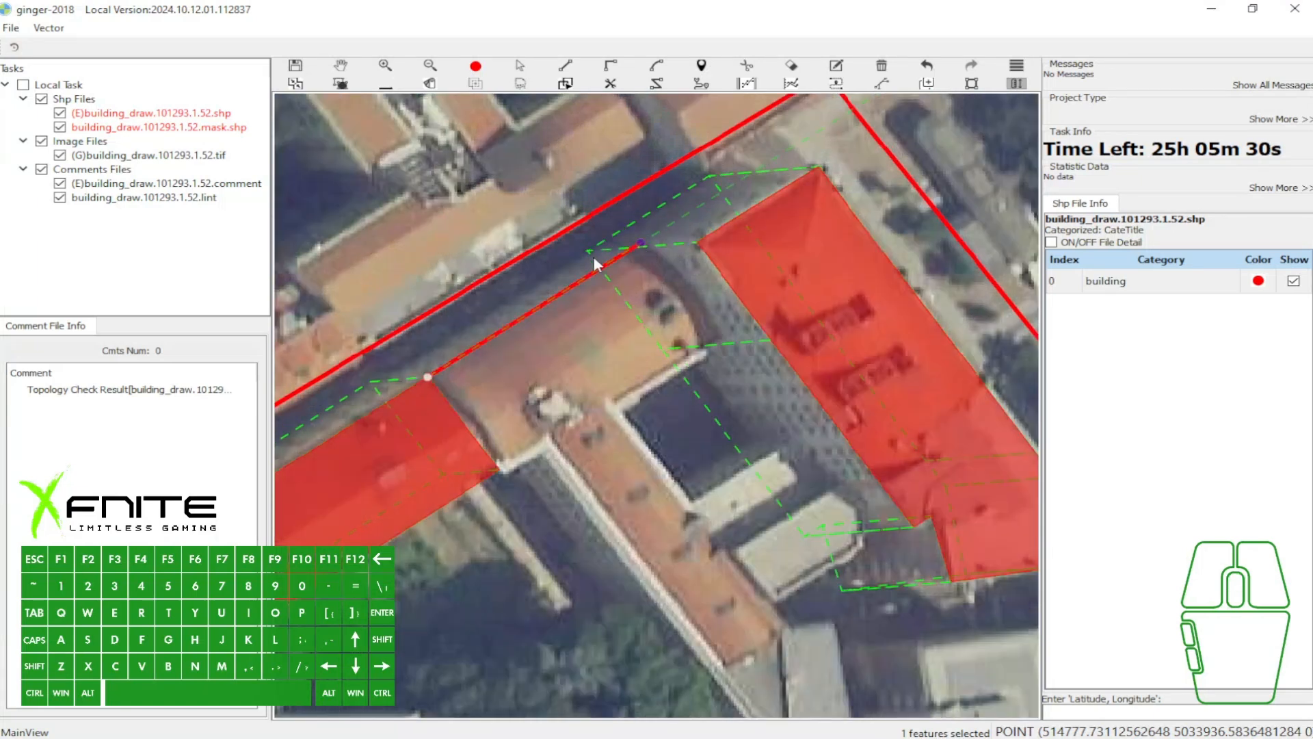
key("w")
key("u")
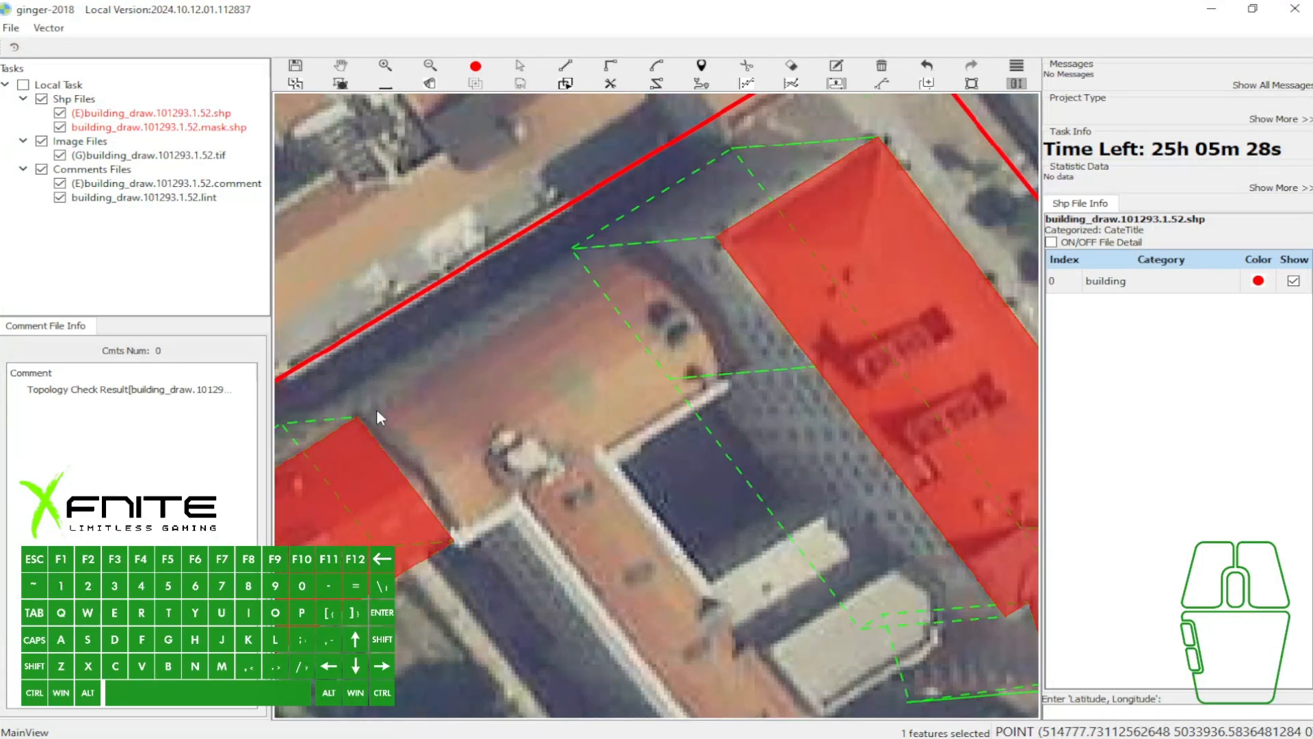
left_click(654, 241)
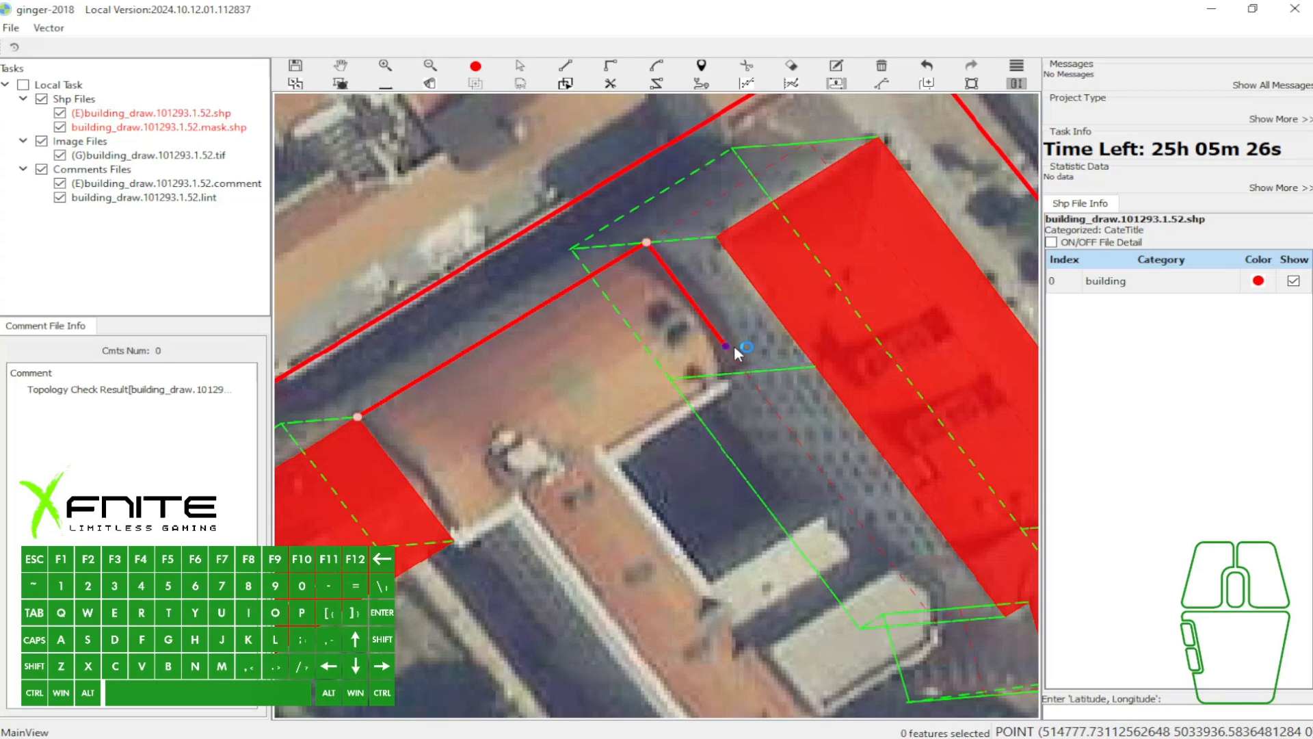
left_click(745, 373)
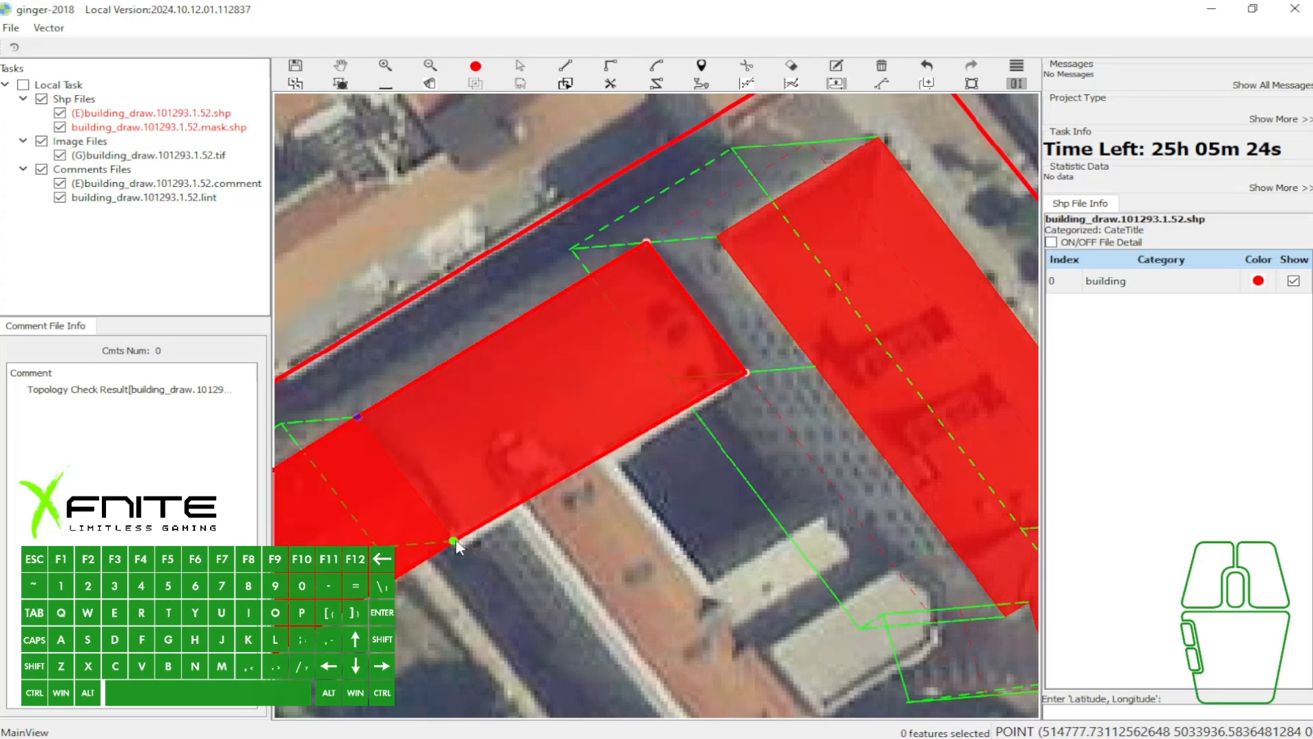
left_click(453, 540)
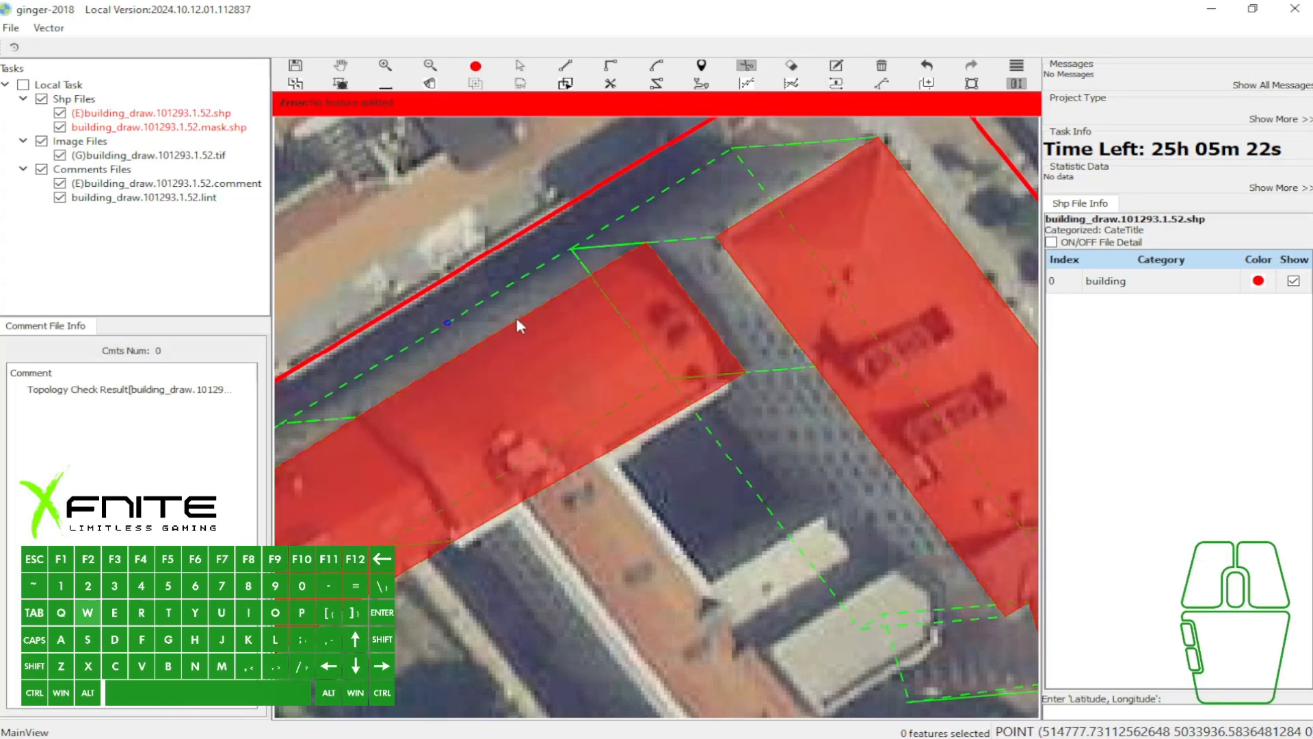
- Split the new orange-roof section from the west building with a line between the building's northeast and southeast corners
scroll(434, 376, "down", 2)
left_click(389, 386)
left_click(387, 387)
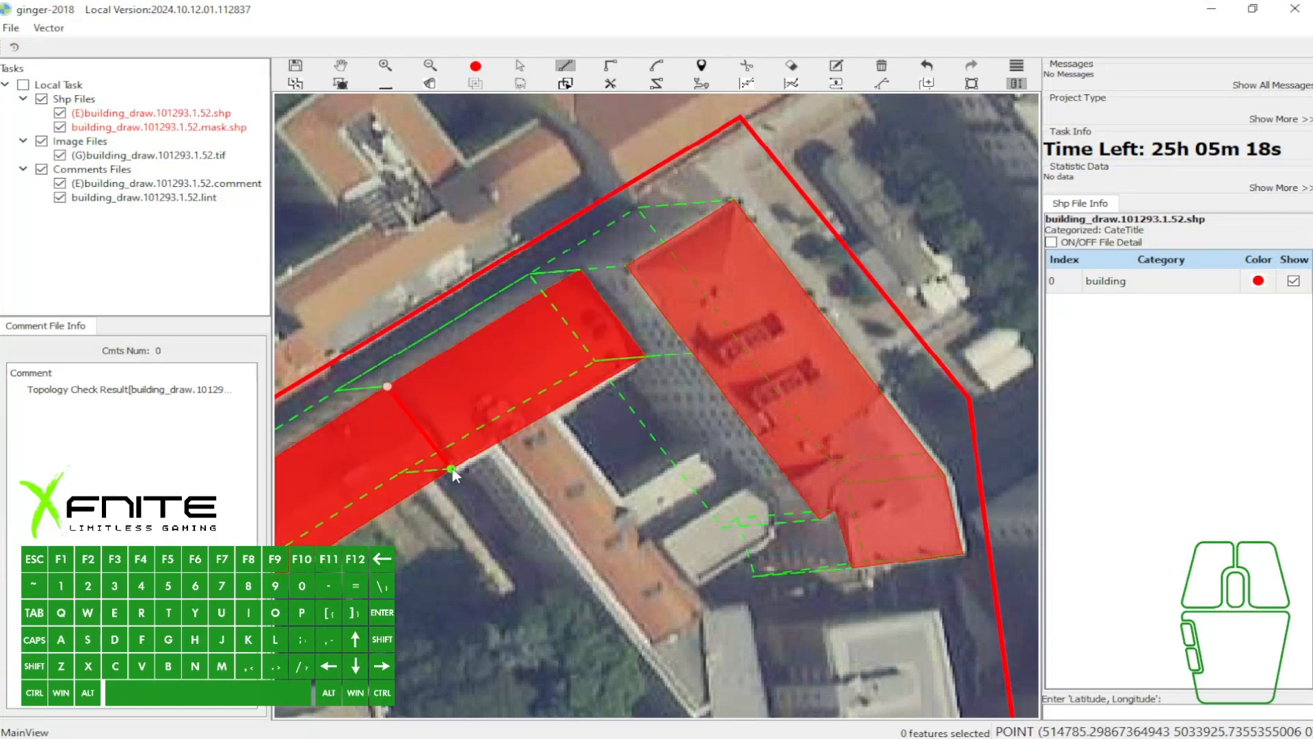
scroll(461, 454, "down", 2)
key("t")
key("a")
left_click_drag(363, 353, 589, 465)
scroll(515, 458, "up", 2)
key("w")
left_click_drag(438, 464, 548, 431)
left_click(520, 425)
left_click(736, 355)
key("w")
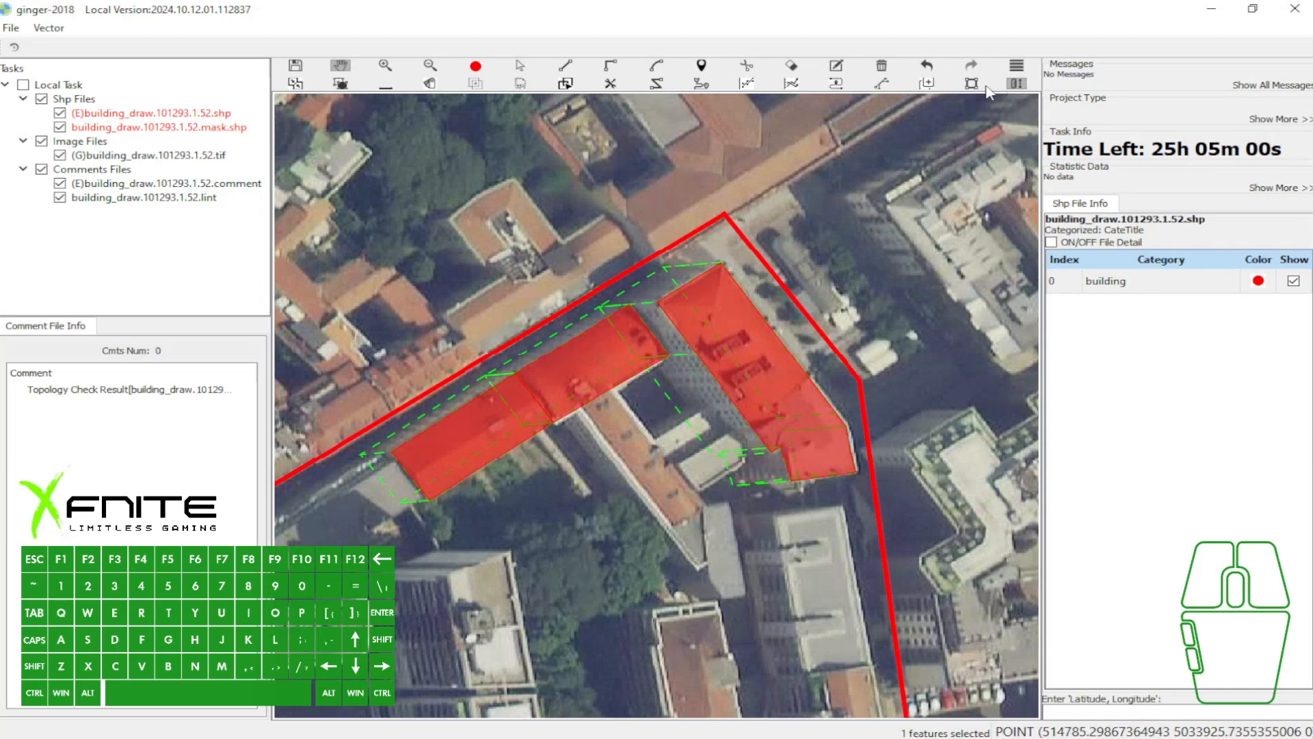
- Select all the drawn building polygons and delete them
key("q")
left_click_drag(434, 299, 777, 462)
key("b")
- Draw a rectangle over the long building row to the southeast, starting with its northern edge and extending to the row's southern end
key("w")
left_click_drag(863, 518, 554, 30)
left_click_drag(463, 186, 604, 348)
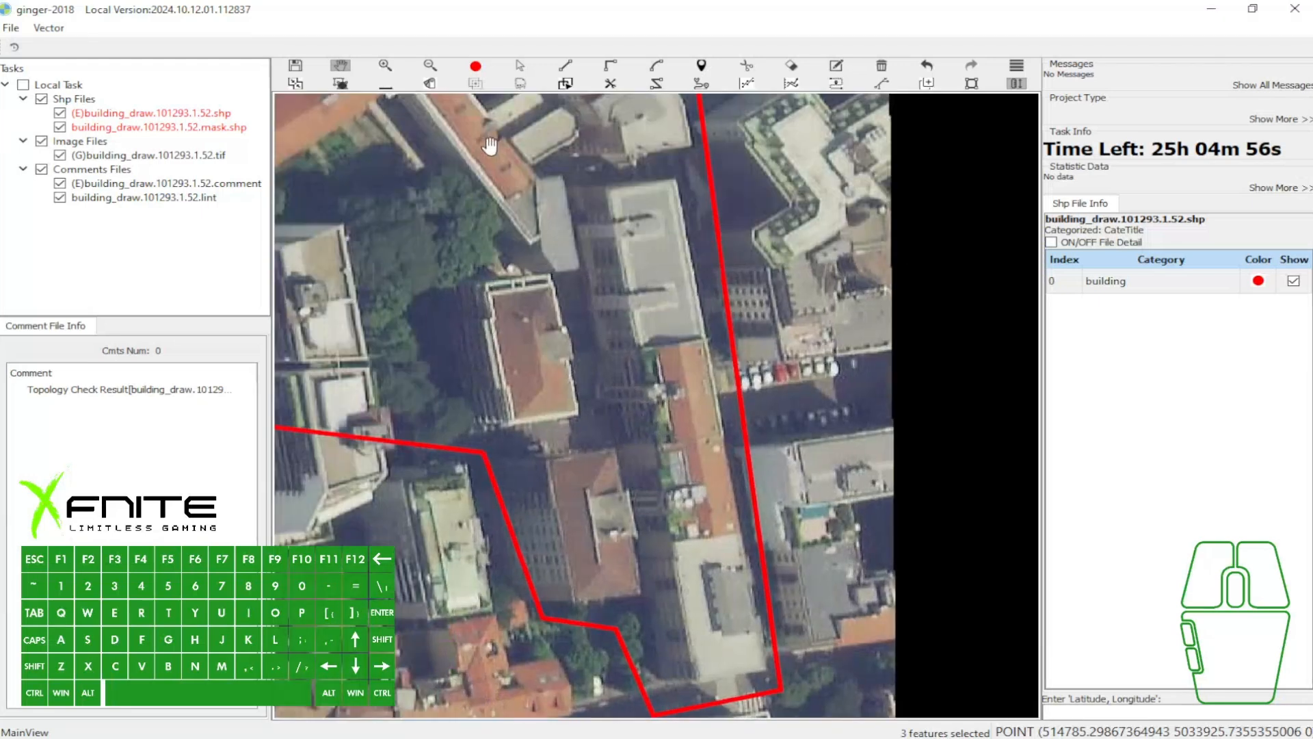
left_click_drag(503, 164, 628, 393)
left_click_drag(602, 236, 660, 287)
left_click_drag(771, 433, 677, 244)
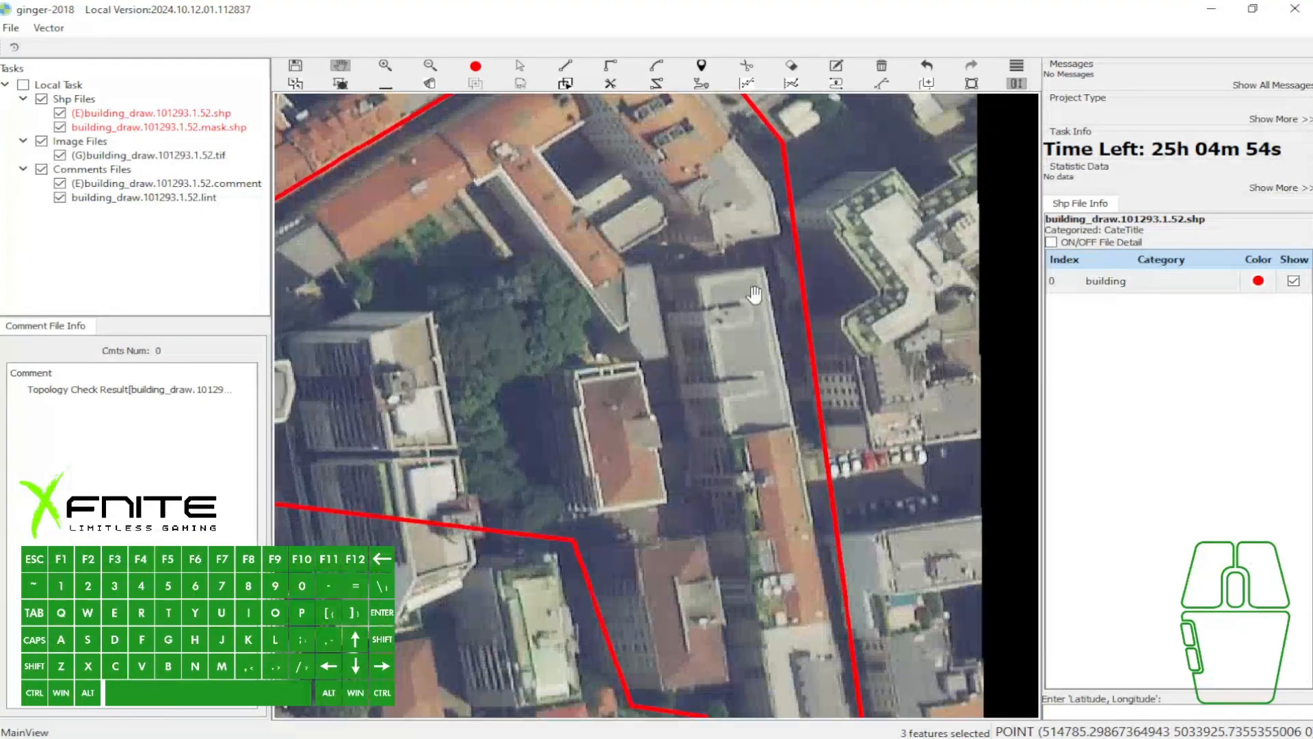
left_click_drag(750, 295, 662, 213)
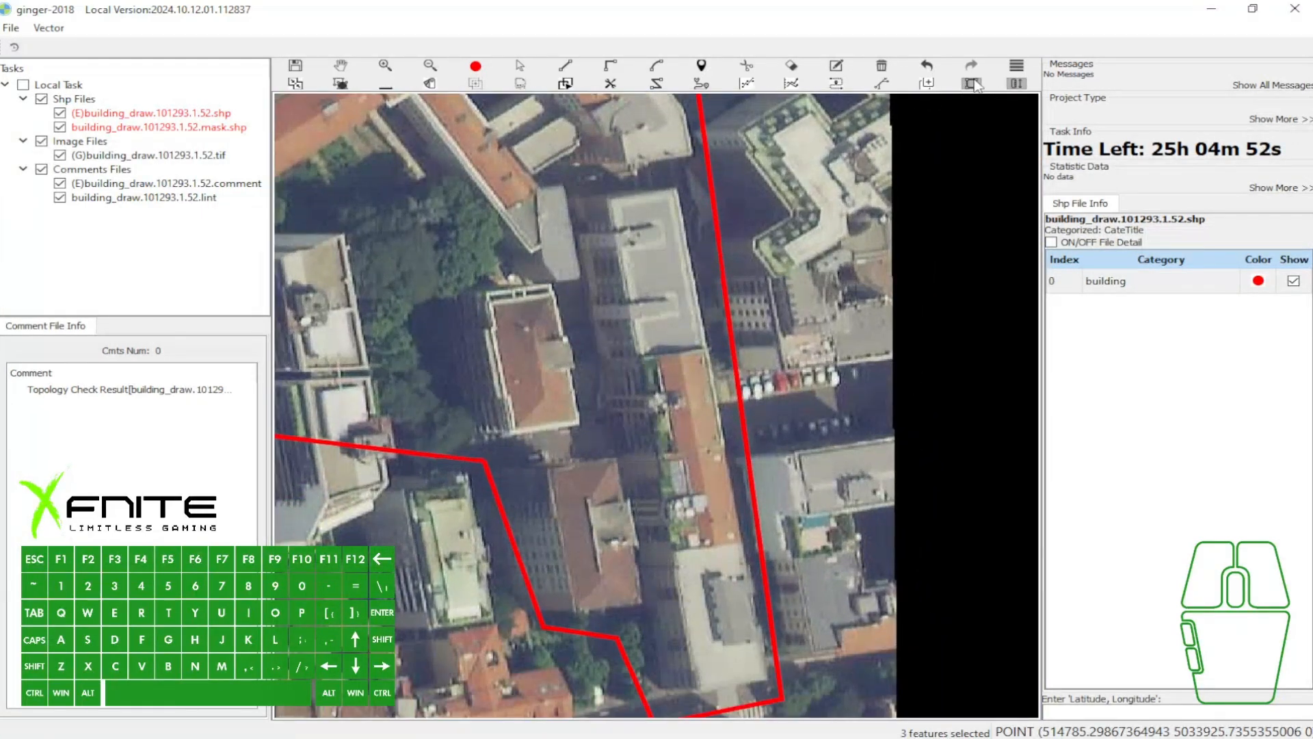
left_click(603, 201)
left_click(679, 191)
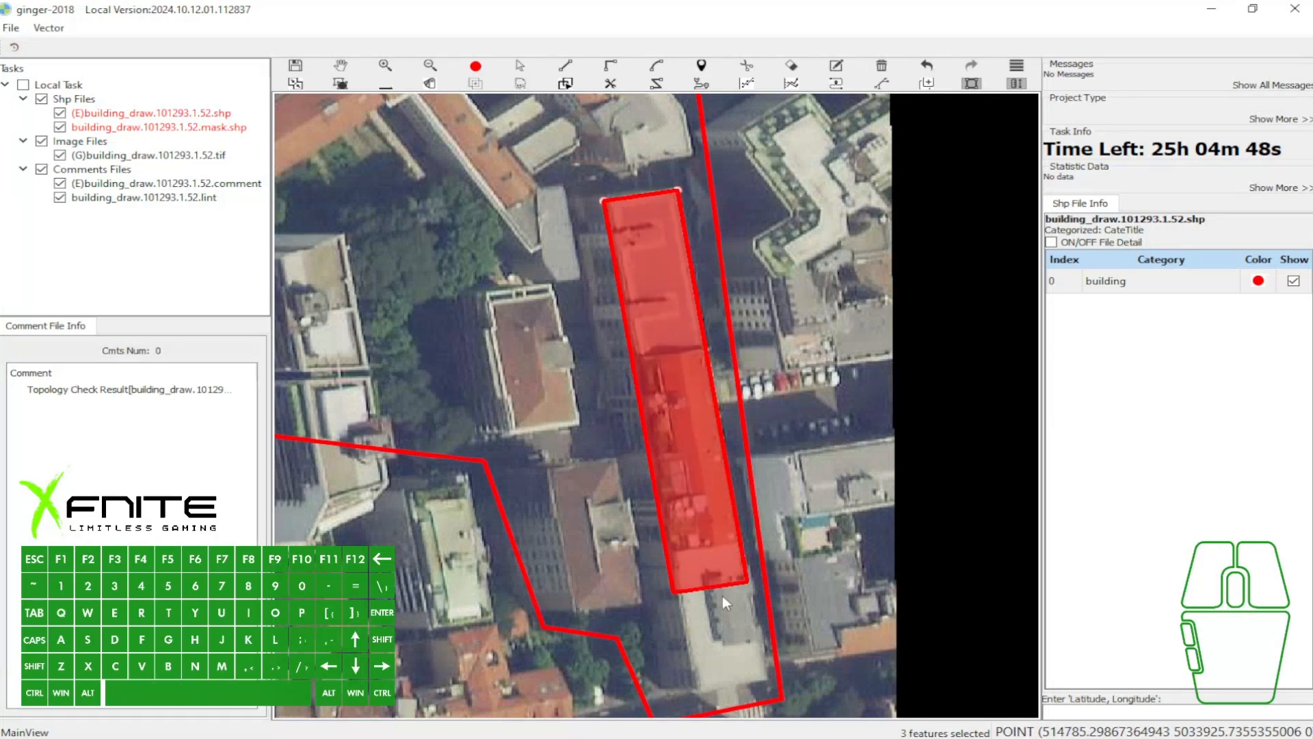
left_click(738, 692)
key("space")
- Replace the rectangle with one that starts along the row's western edge, from its northwest to its southwest corner, and extends east
left_click(666, 370)
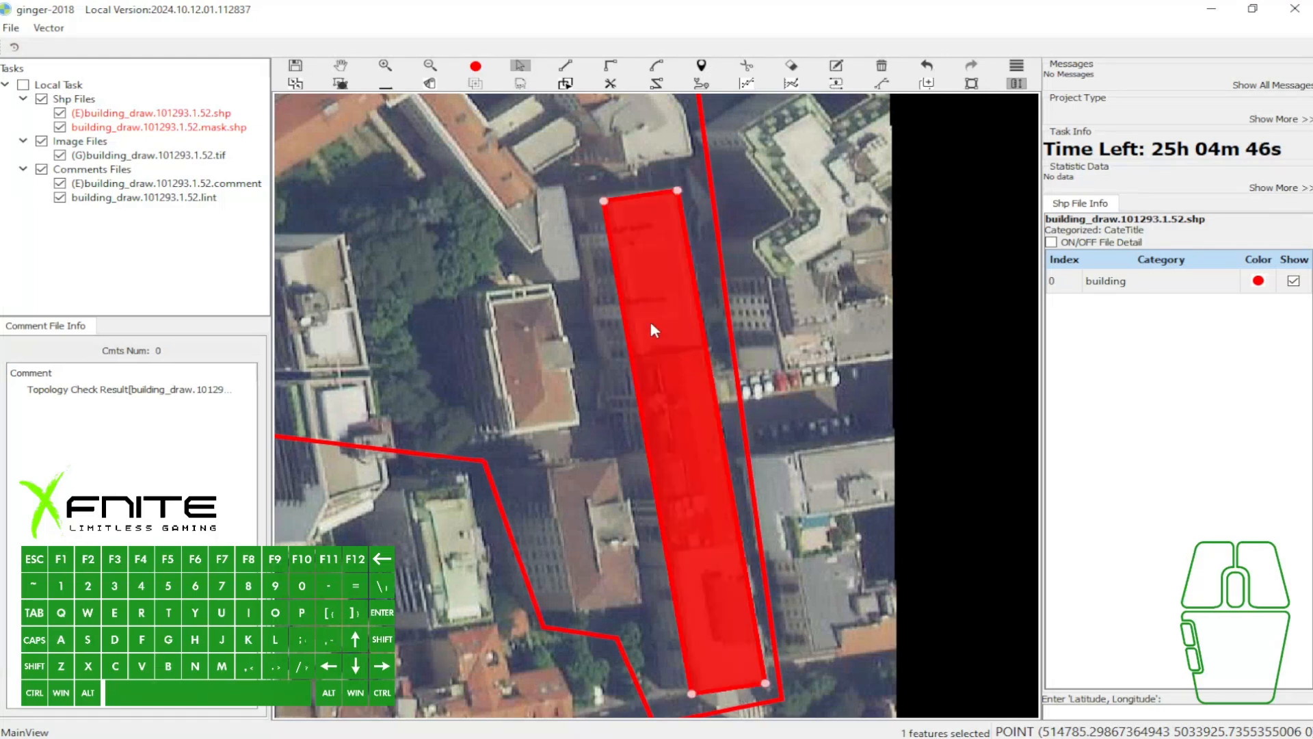
key("Delete")
key("space")
left_click(608, 200)
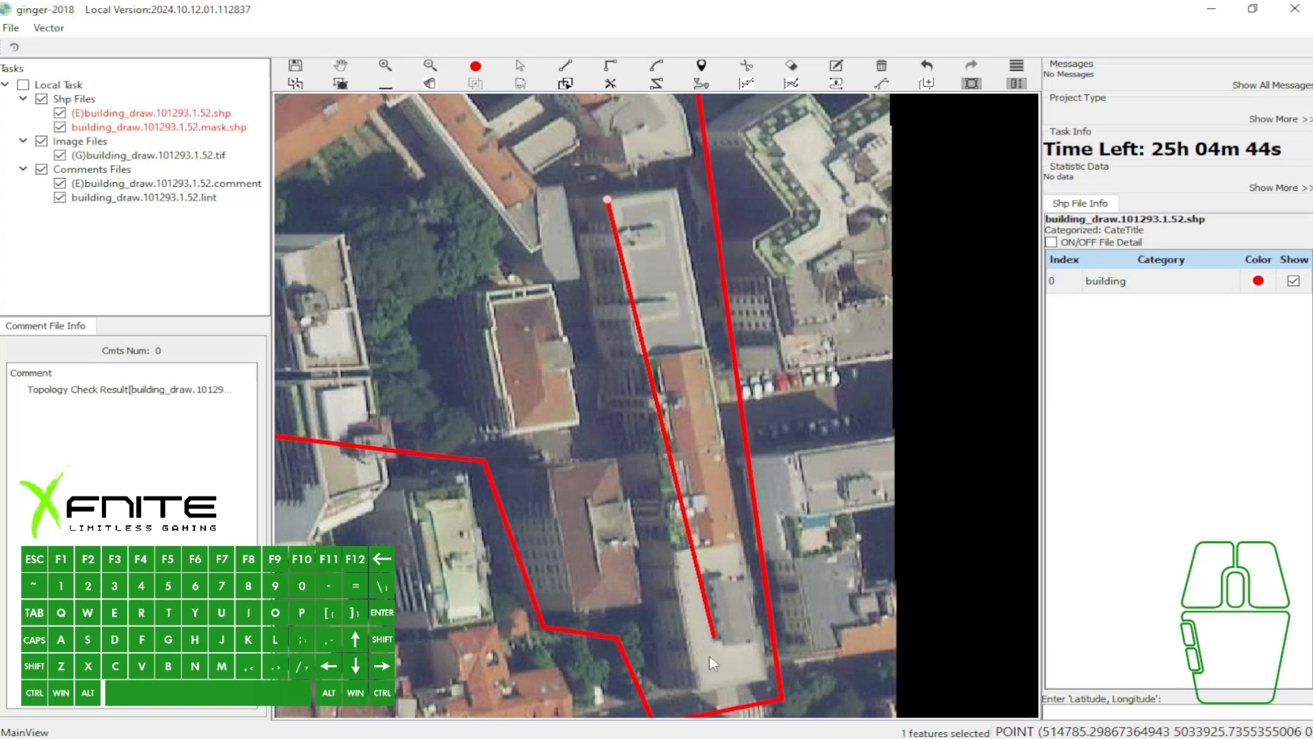
left_click(696, 692)
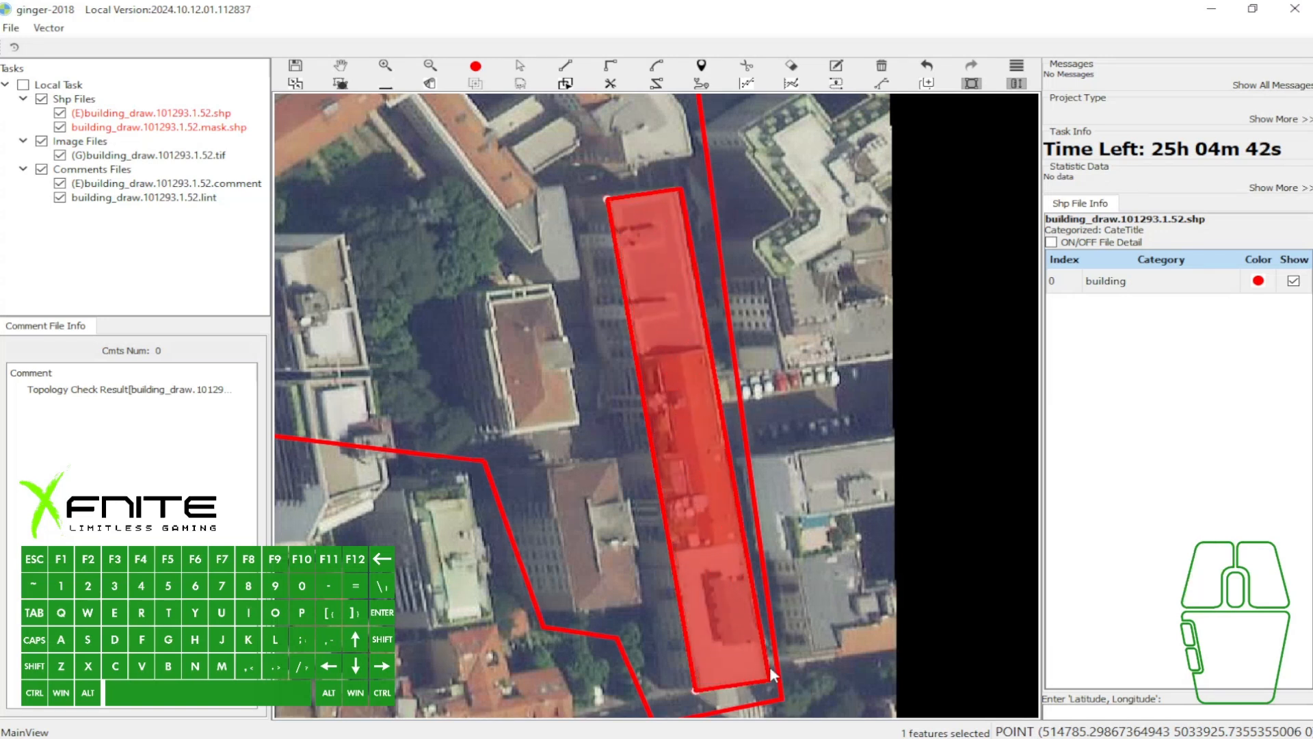
left_click(765, 665)
- Delete the redrawn rectangle from the southeastern building row
key("w")
scroll(873, 327, "down", 1)
scroll(825, 380, "up", 1)
left_click_drag(758, 418, 960, 539)
key("a")
left_click(871, 461)
key("Delete")
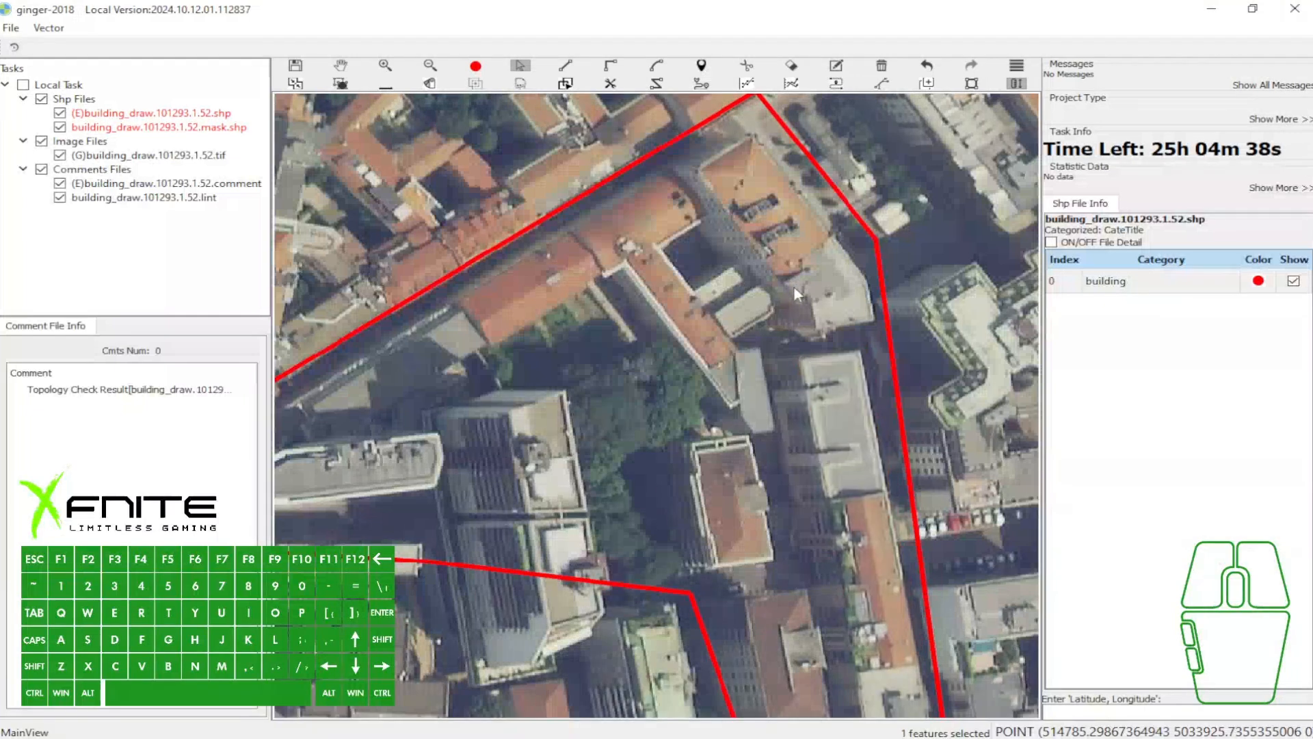
- Begin outlining the northeastern orange-roof building from its southeast corner along the east side to the north and northwest corners, ending with a right-angle edge
scroll(794, 286, "down", 1)
key("w")
scroll(795, 220, "up", 1)
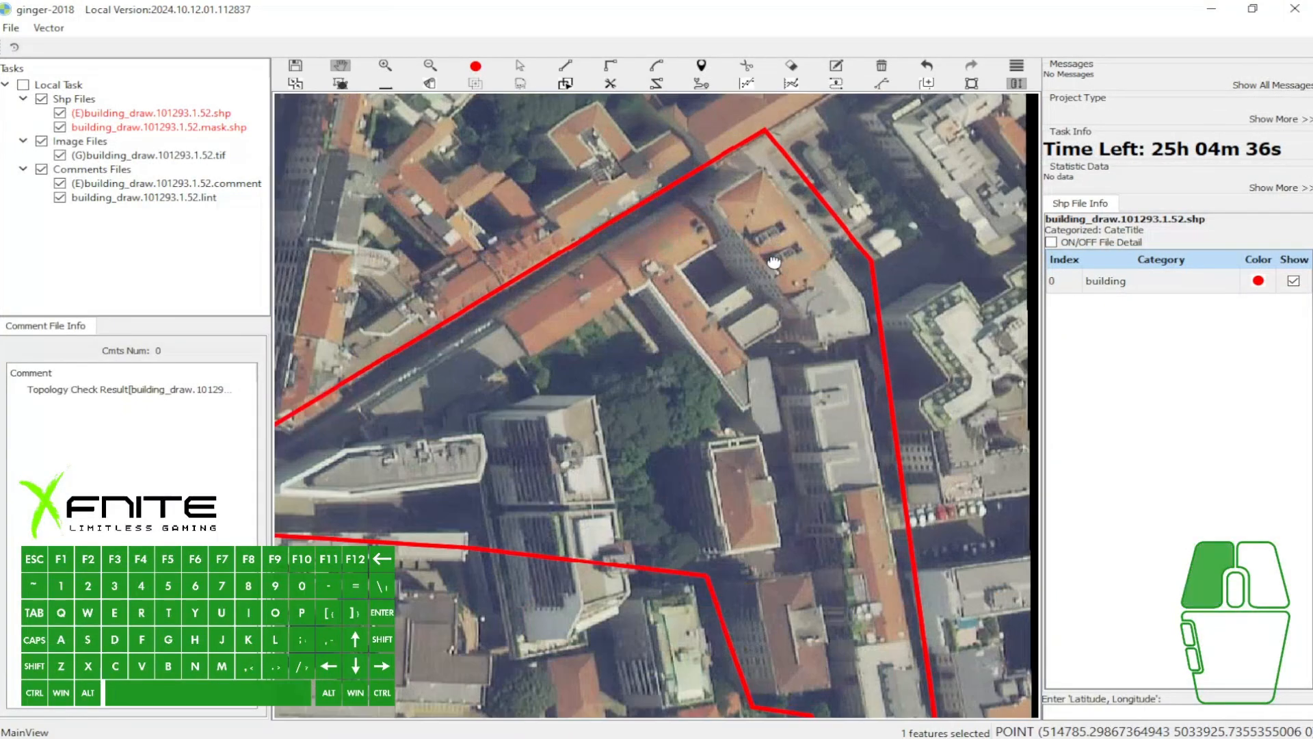
left_click_drag(737, 247, 794, 168)
left_click_drag(841, 357, 814, 377)
left_click_drag(757, 287, 731, 316)
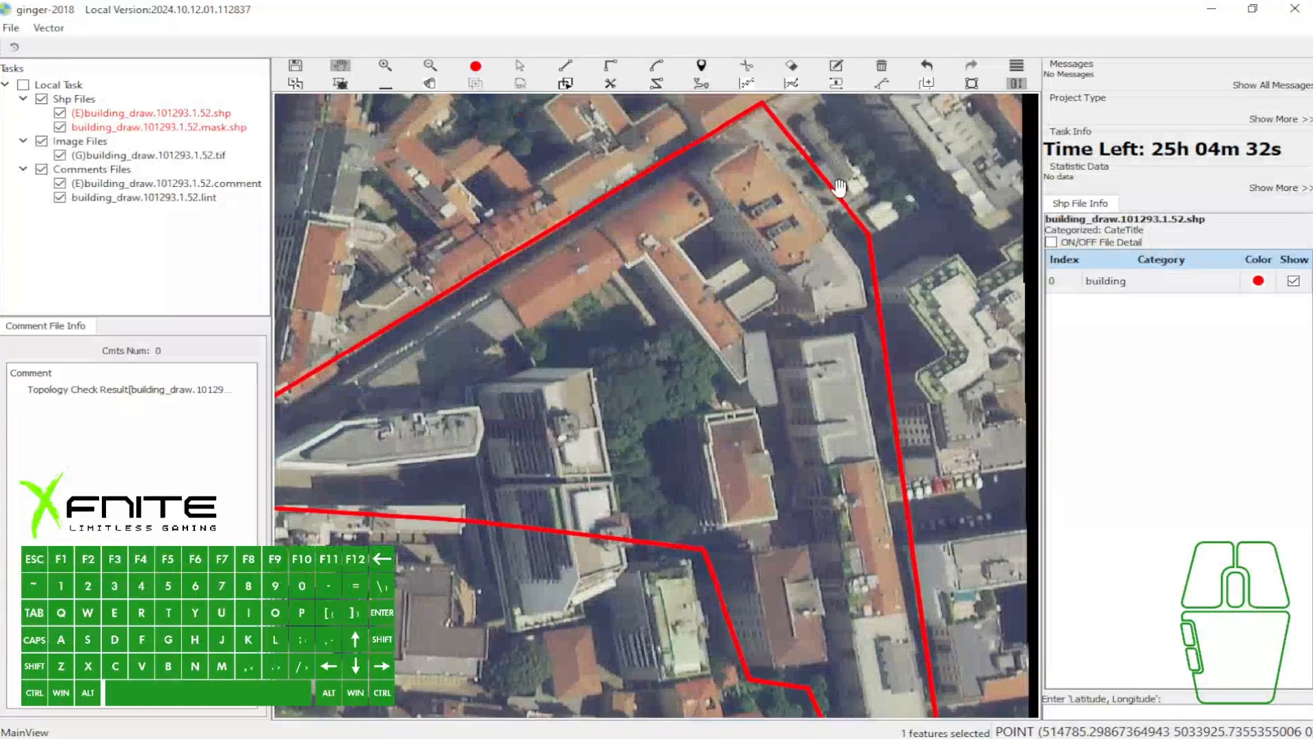
scroll(889, 404, "up", 2)
key("s")
left_click(889, 406)
key("s")
left_click(882, 351)
left_click(698, 123)
key("f")
left_click(618, 174)
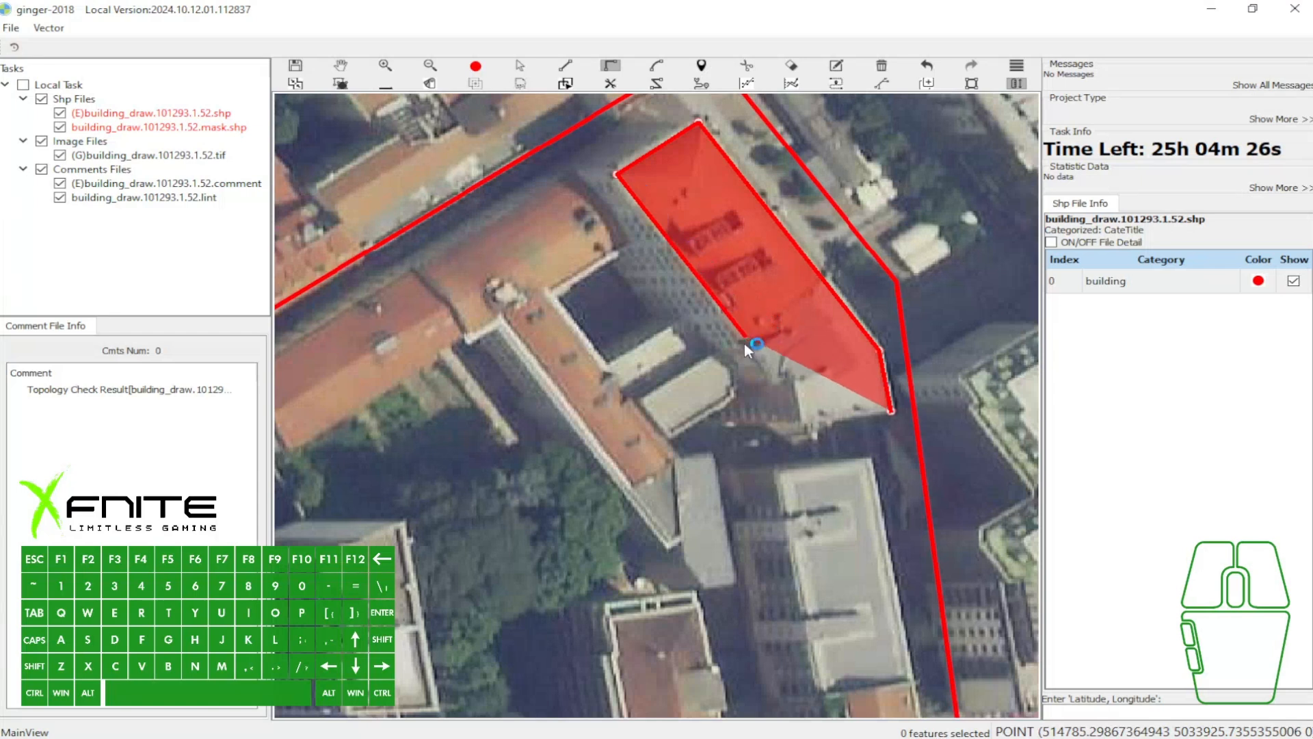
- Trace the orange-roof building's west side, stepped southwest corner and southern edge, and complete the polygon
left_click(771, 386)
key("s")
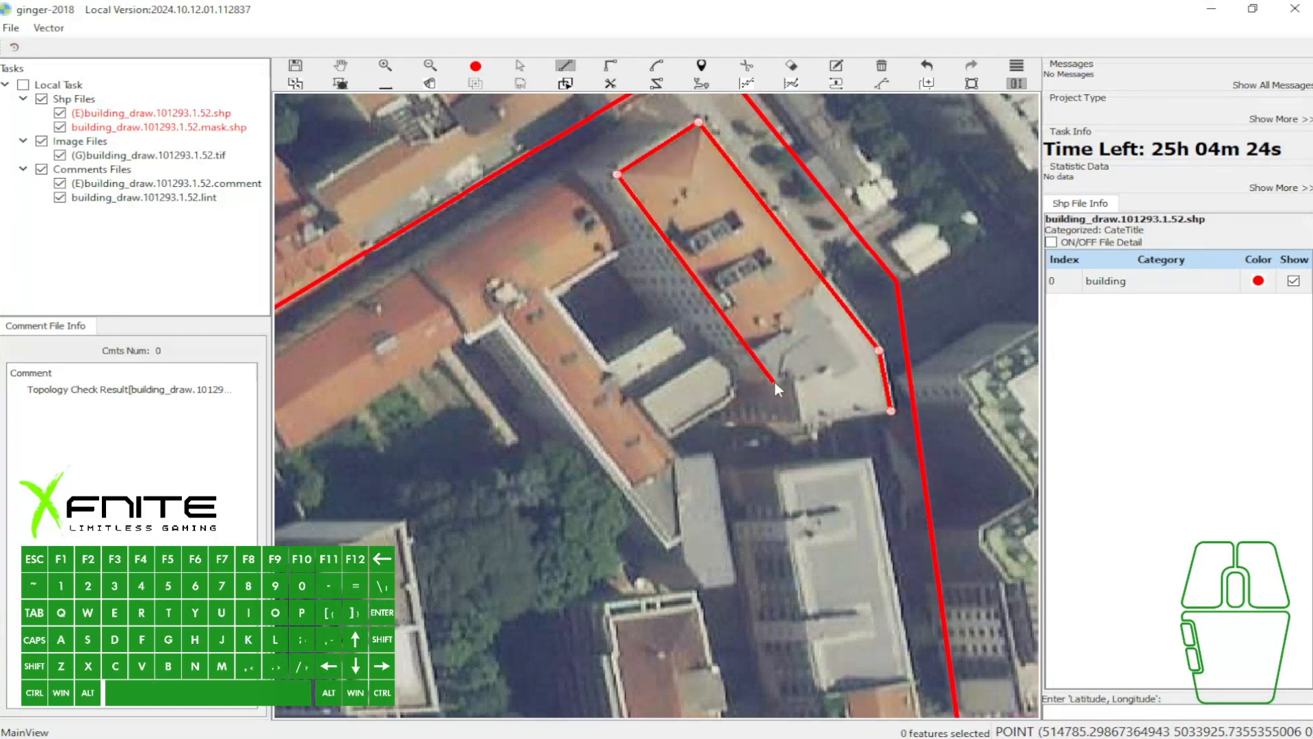
left_click(774, 386)
key("f")
key("s")
left_click(808, 410)
key("f")
scroll(852, 368, "up", 2)
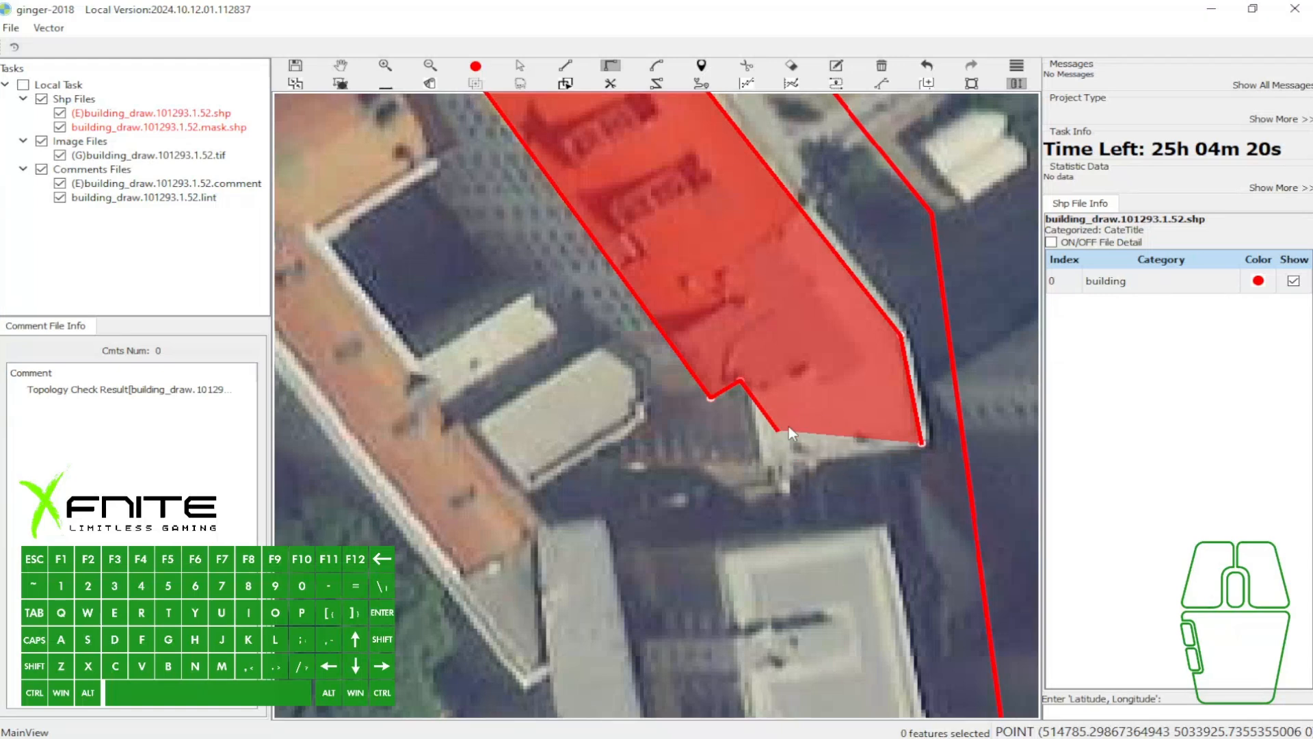
key("s")
left_click(762, 471)
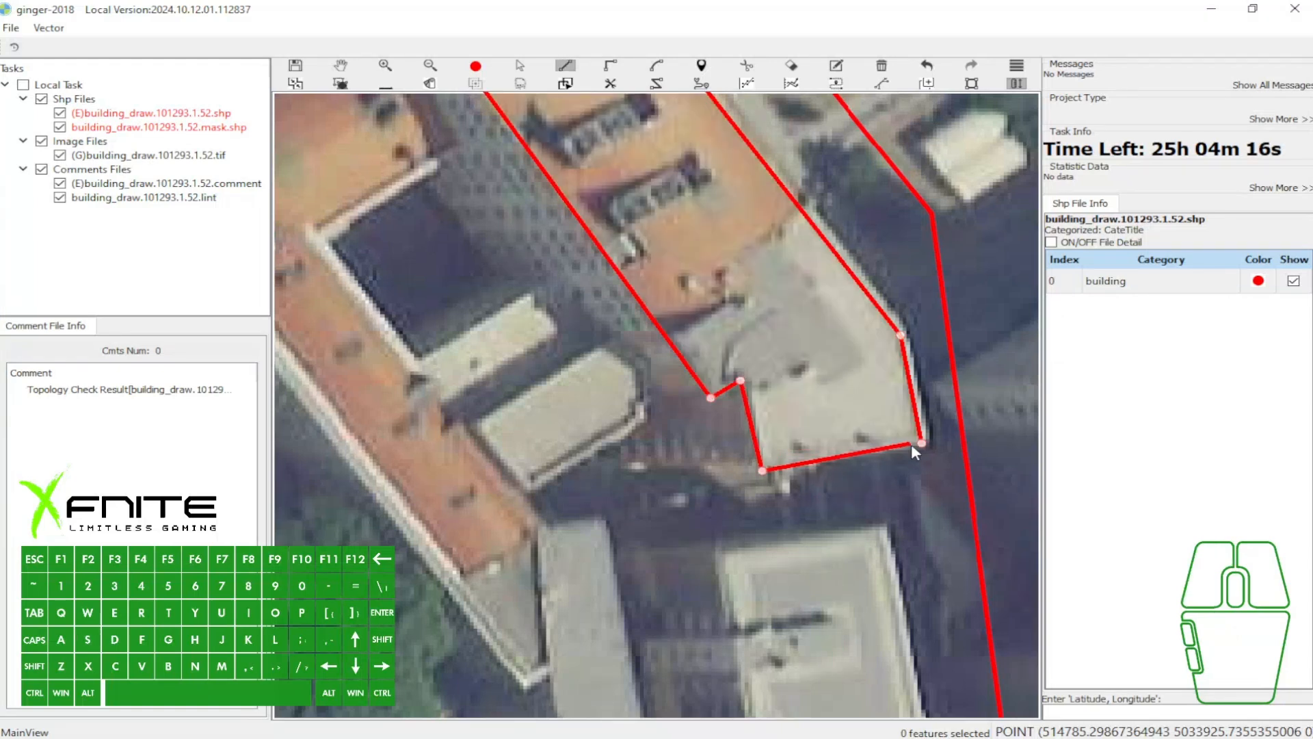
key("space")
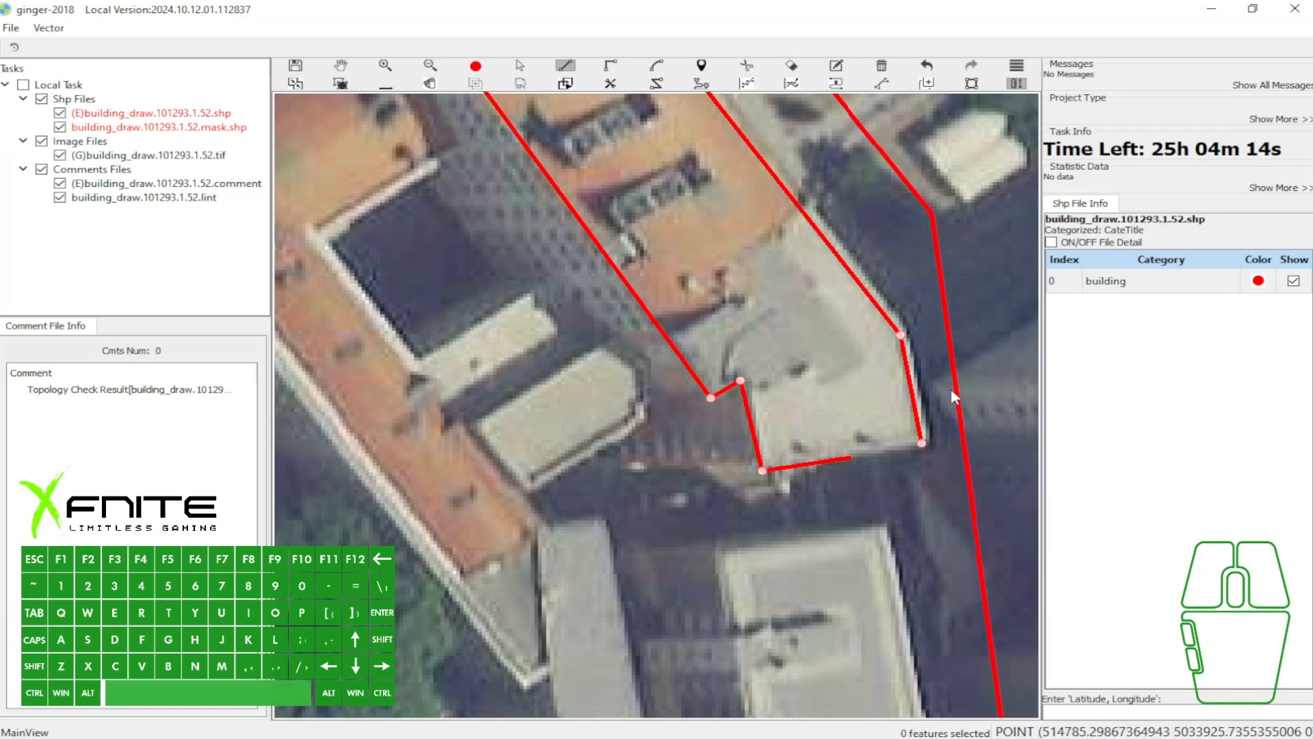
left_click_drag(863, 292, 878, 294)
key("a")
left_click_drag(910, 368, 916, 367)
scroll(916, 368, "down", 1)
left_click_drag(793, 228, 939, 443)
left_click_drag(907, 348, 805, 249)
scroll(692, 196, "up", 1)
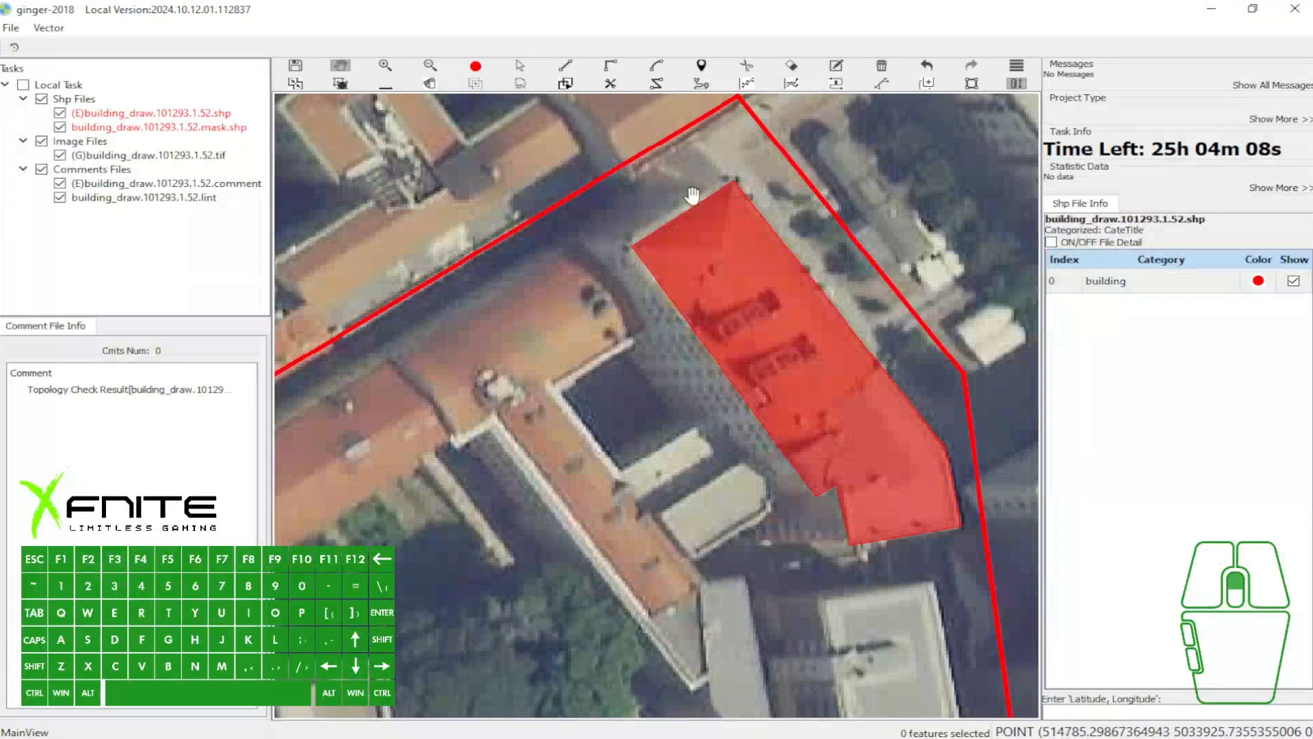
left_click_drag(692, 198, 720, 186)
key("3")
scroll(772, 165, "down", 3)
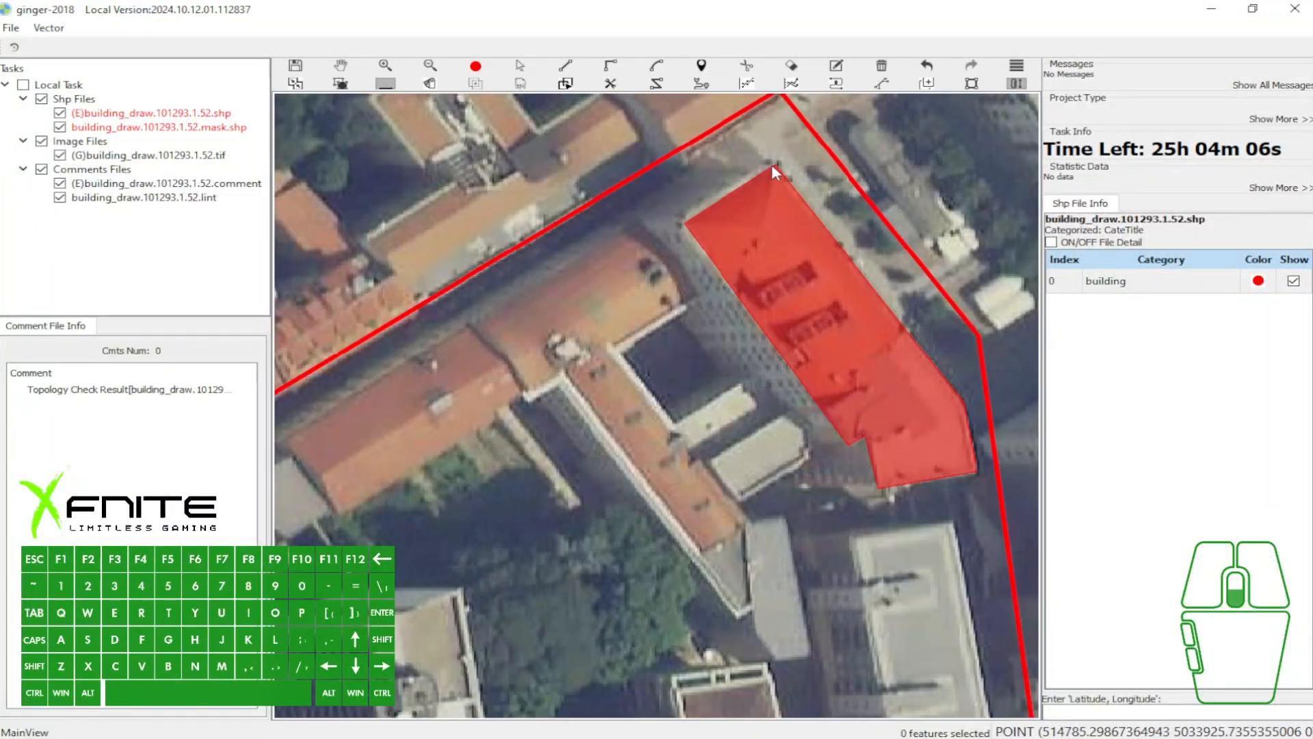
key("space")
left_click_drag(737, 239, 774, 215)
scroll(773, 216, "up", 1)
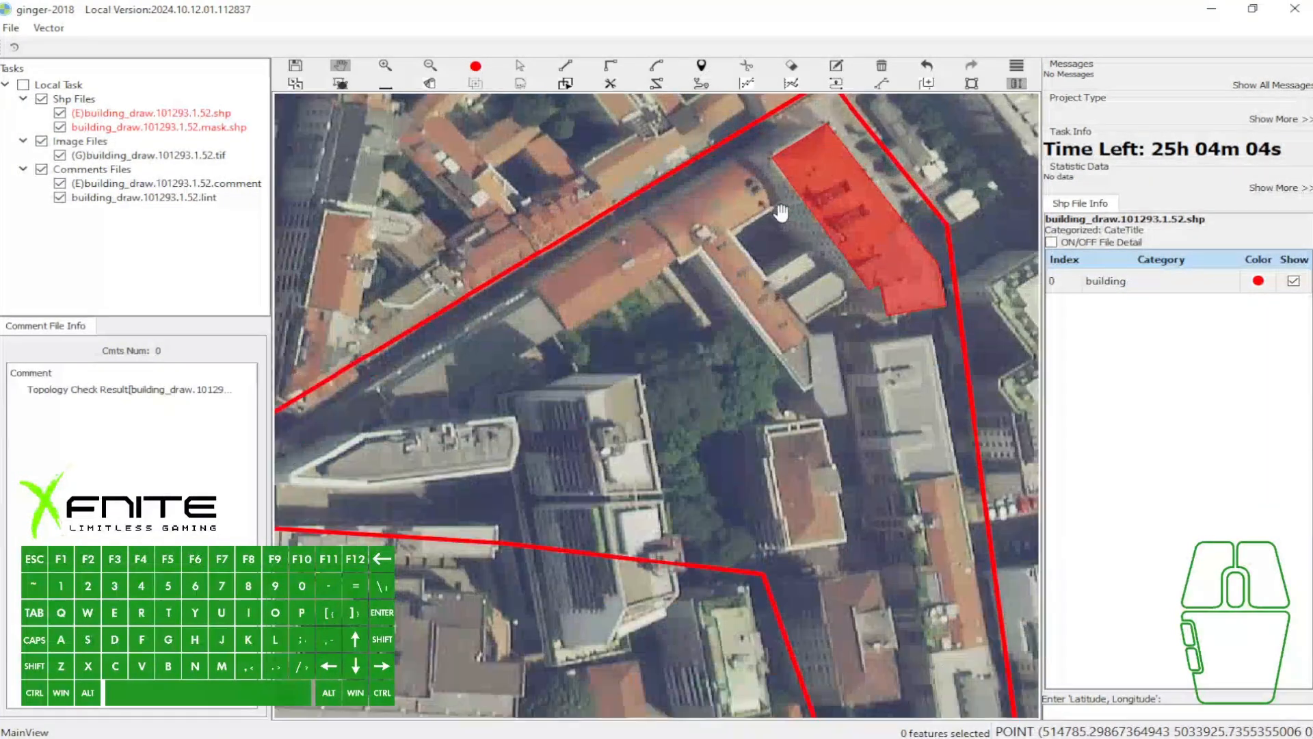
- Capture the map area, mark the orange-roof building's west facade and the slanted gray building with arrows, and close the capture
key("Print")
left_click_drag(283, 115, 1094, 684)
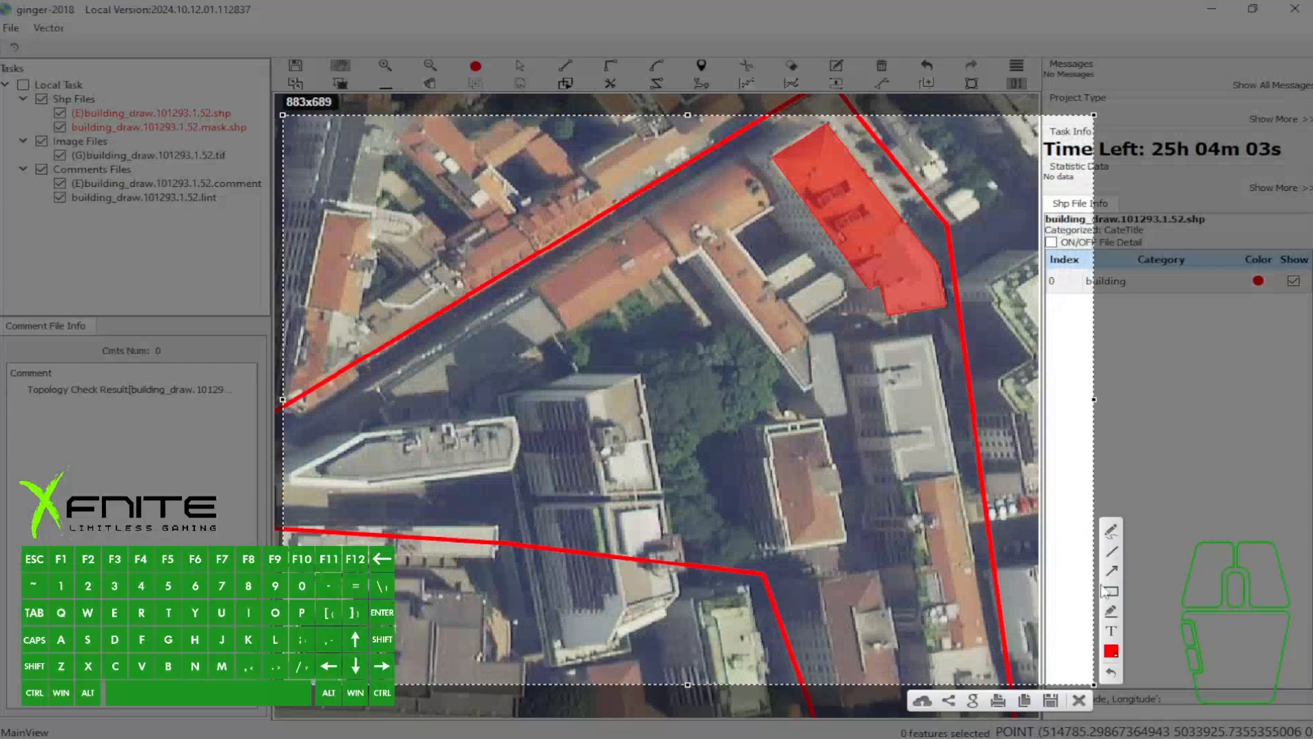
left_click_drag(769, 277, 817, 248)
left_click_drag(507, 369, 464, 415)
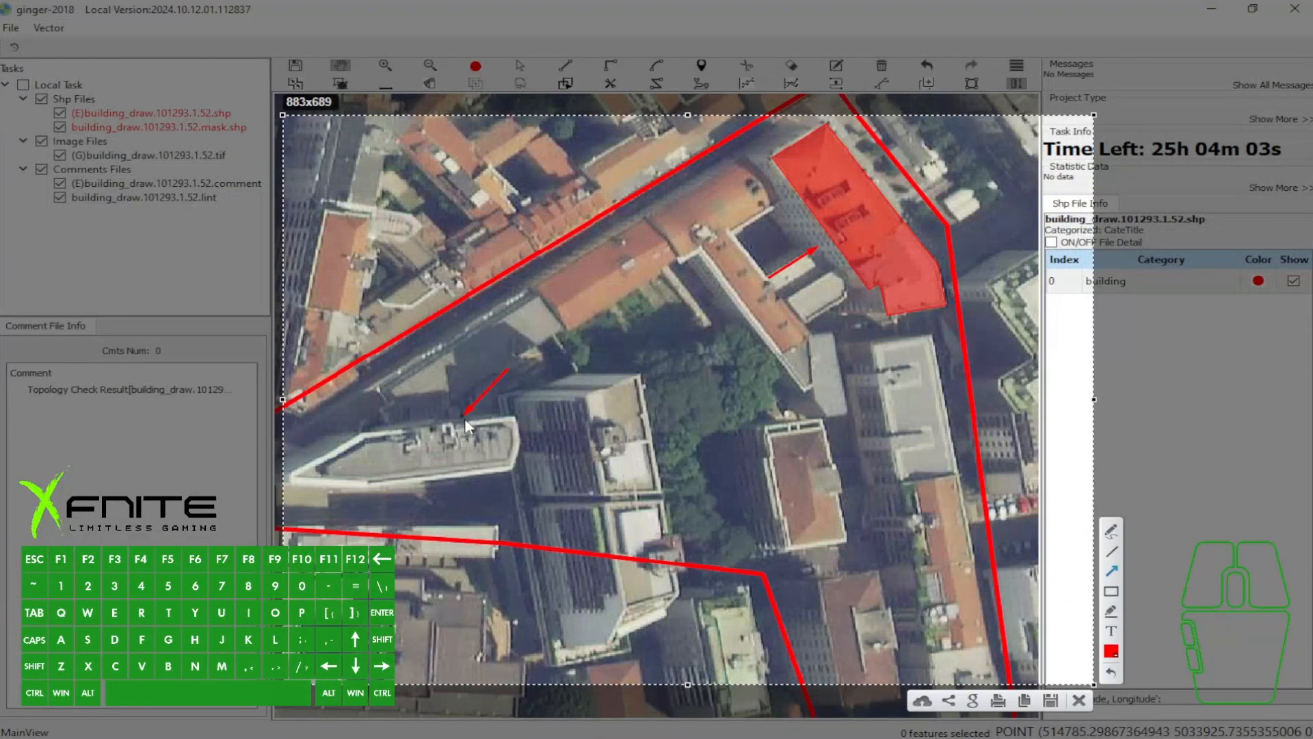
left_click(1079, 700)
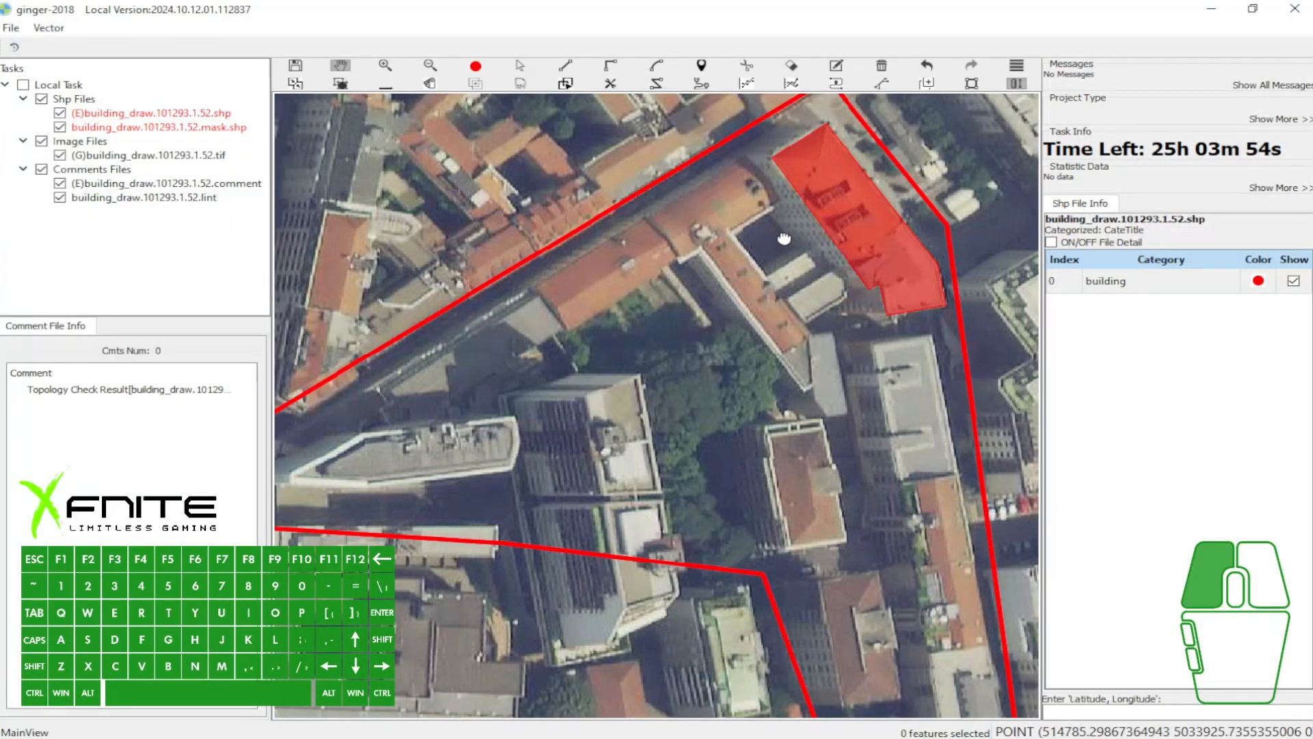
- Select the orange-roof building polygon and draw its vector line between the north roof corner and a point to the west
scroll(798, 199, "up", 2)
scroll(834, 193, "up", 1)
key("w")
left_click_drag(838, 185, 787, 227)
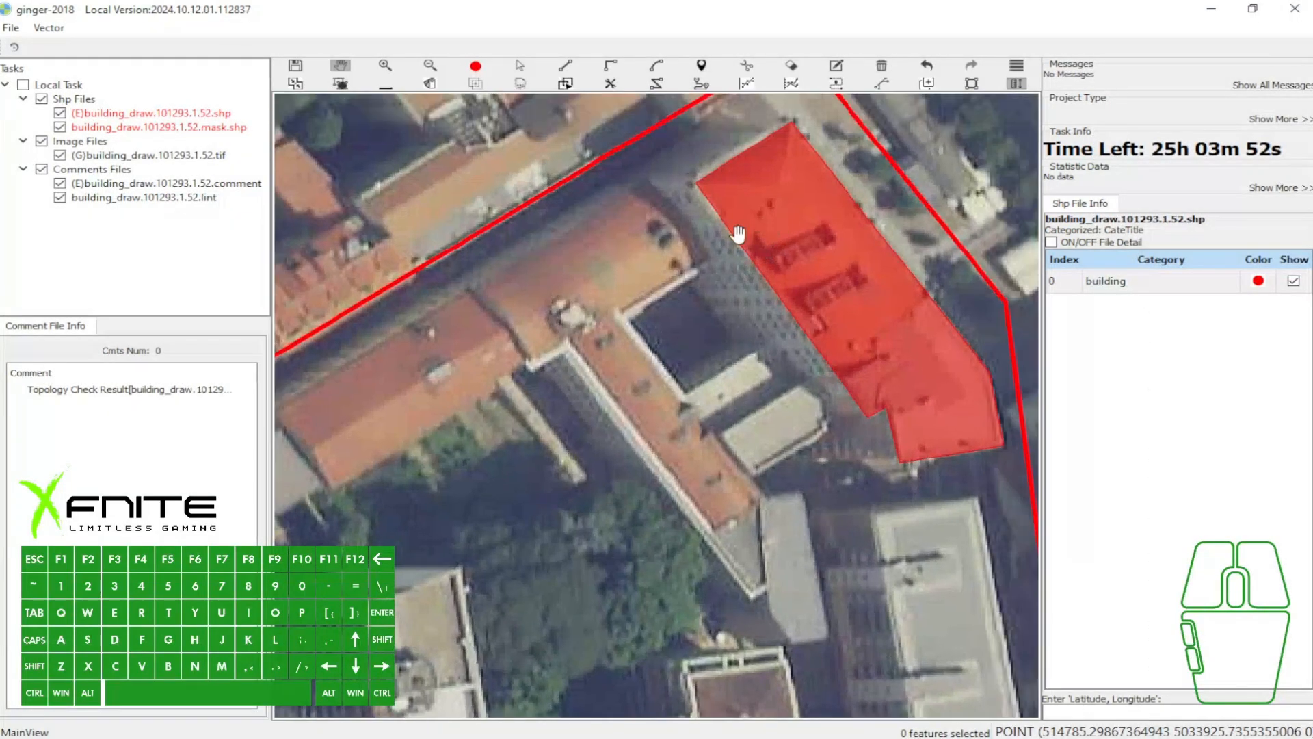
scroll(665, 212, "down", 2)
key("a")
left_click(744, 210)
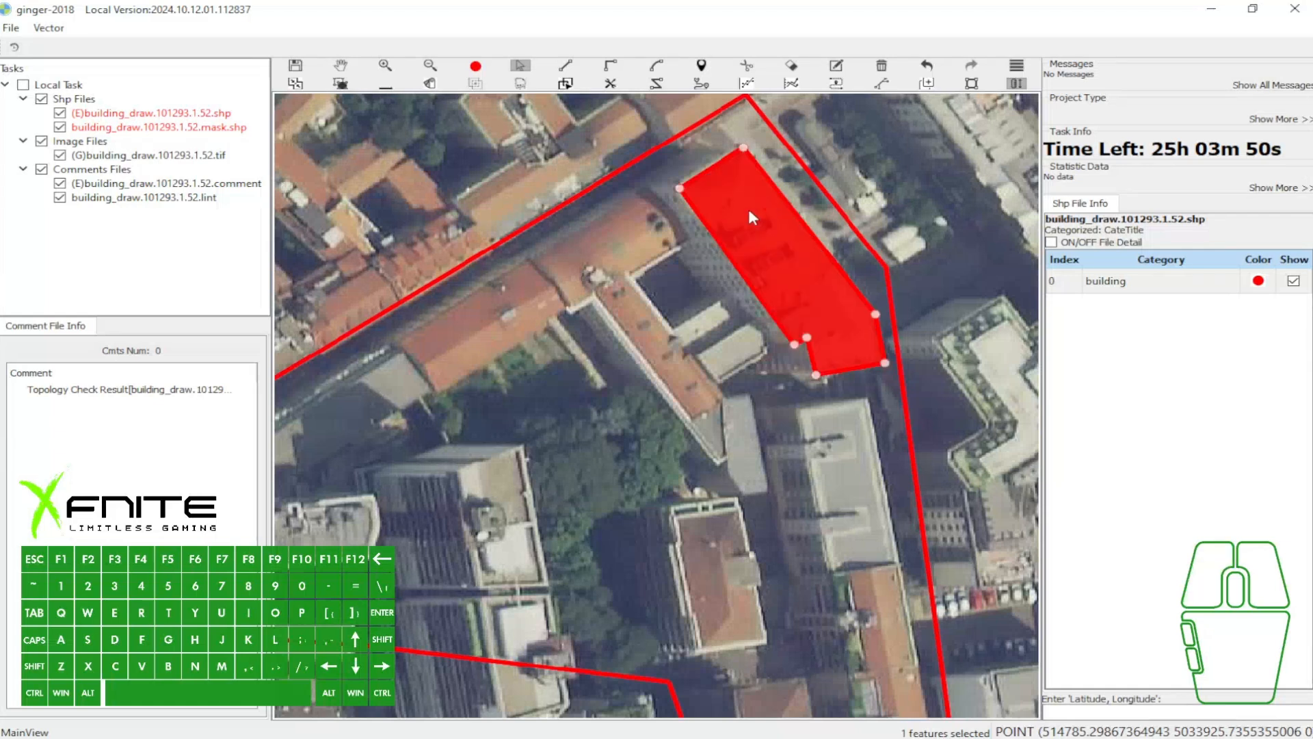
scroll(671, 154, "up", 2)
key("w")
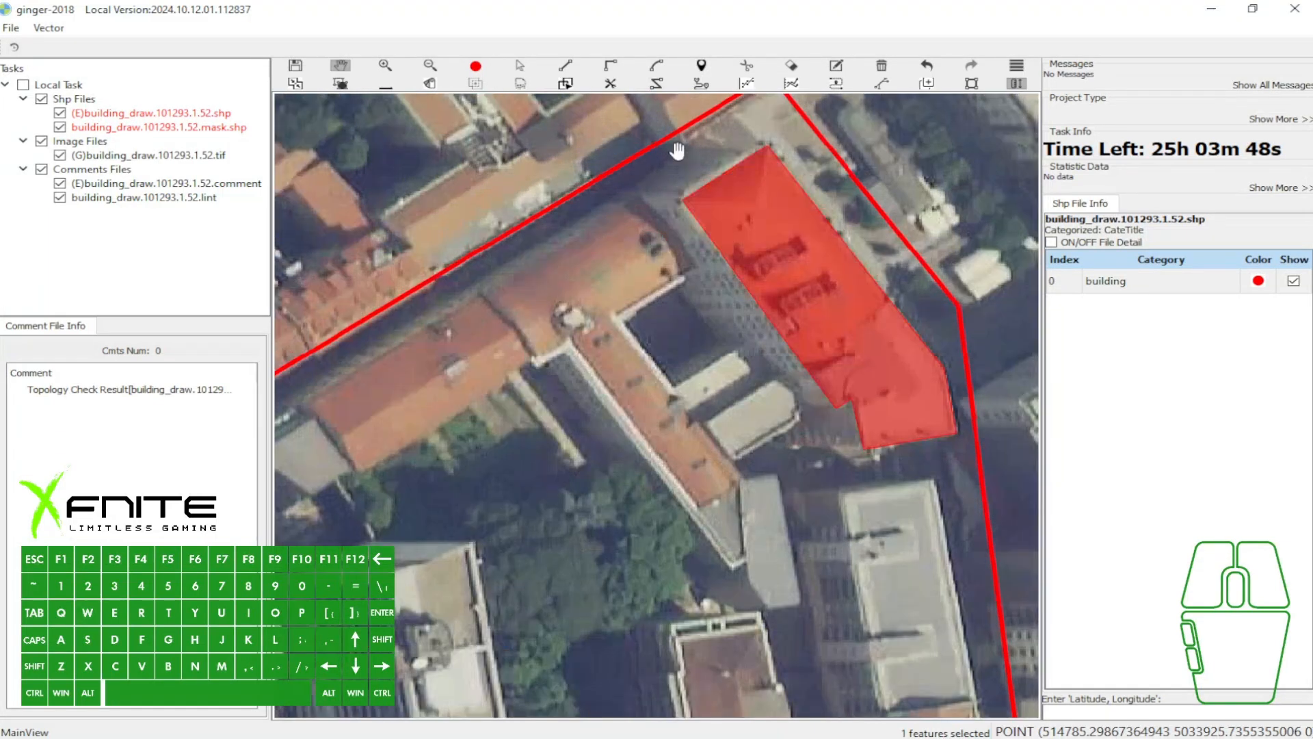
left_click_drag(677, 146, 714, 169)
key("s")
left_click(771, 161)
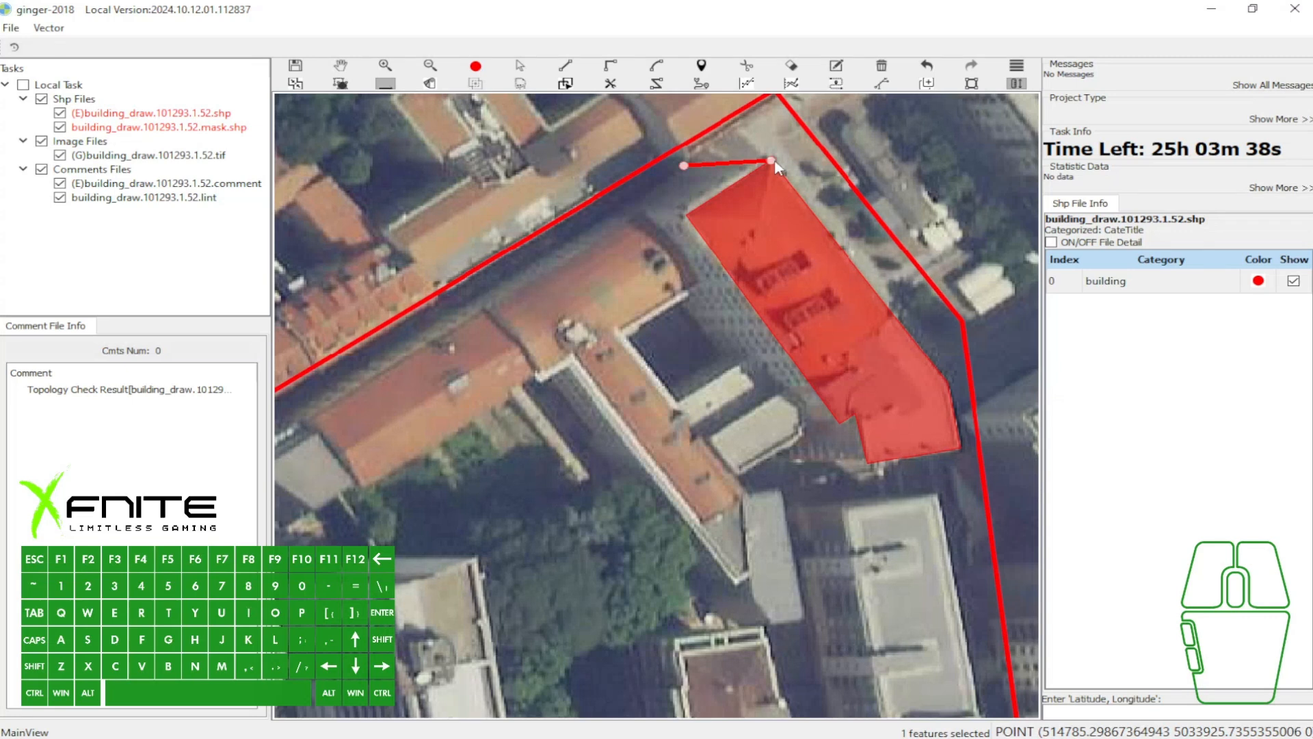
scroll(766, 172, "up", 1)
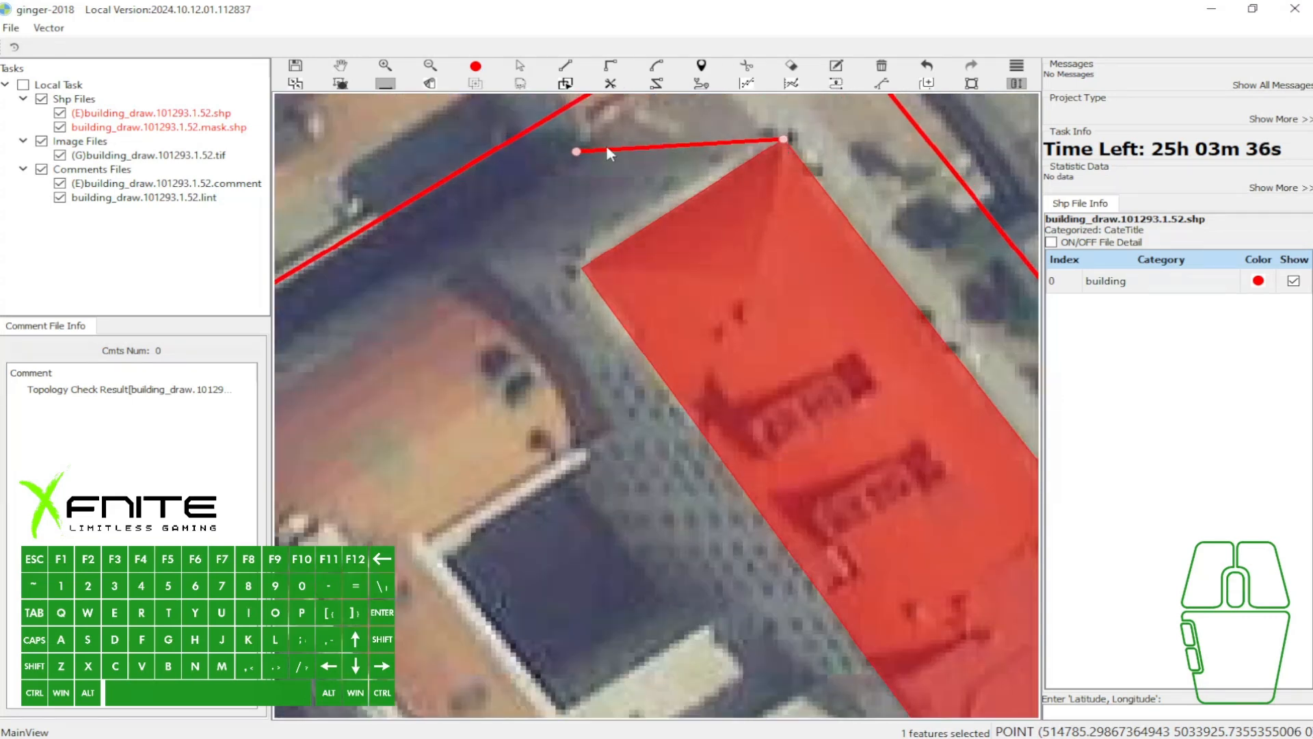
scroll(578, 153, "down", 2)
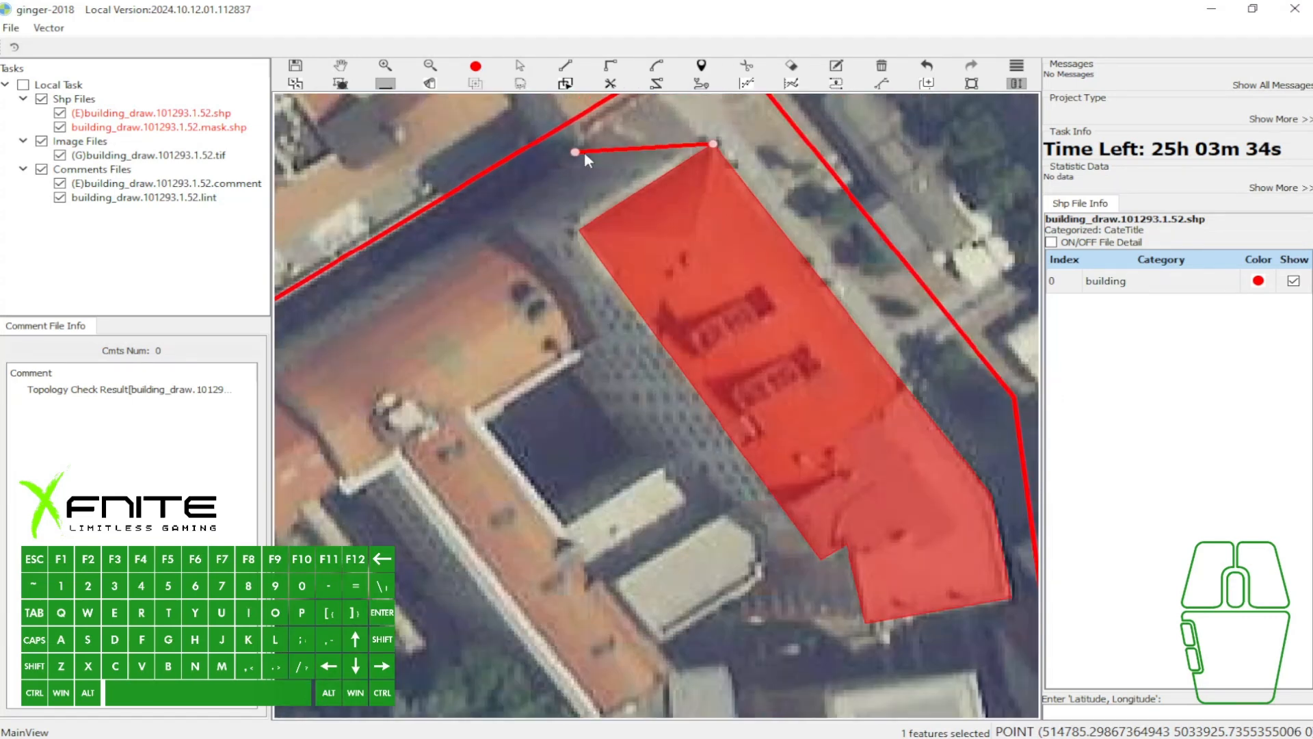
key("space")
- Select the orange-roof building polygon and set the building vector on it
key("a")
left_click(638, 221)
left_click_drag(746, 251, 620, 208)
scroll(622, 209, "down", 1)
key("w")
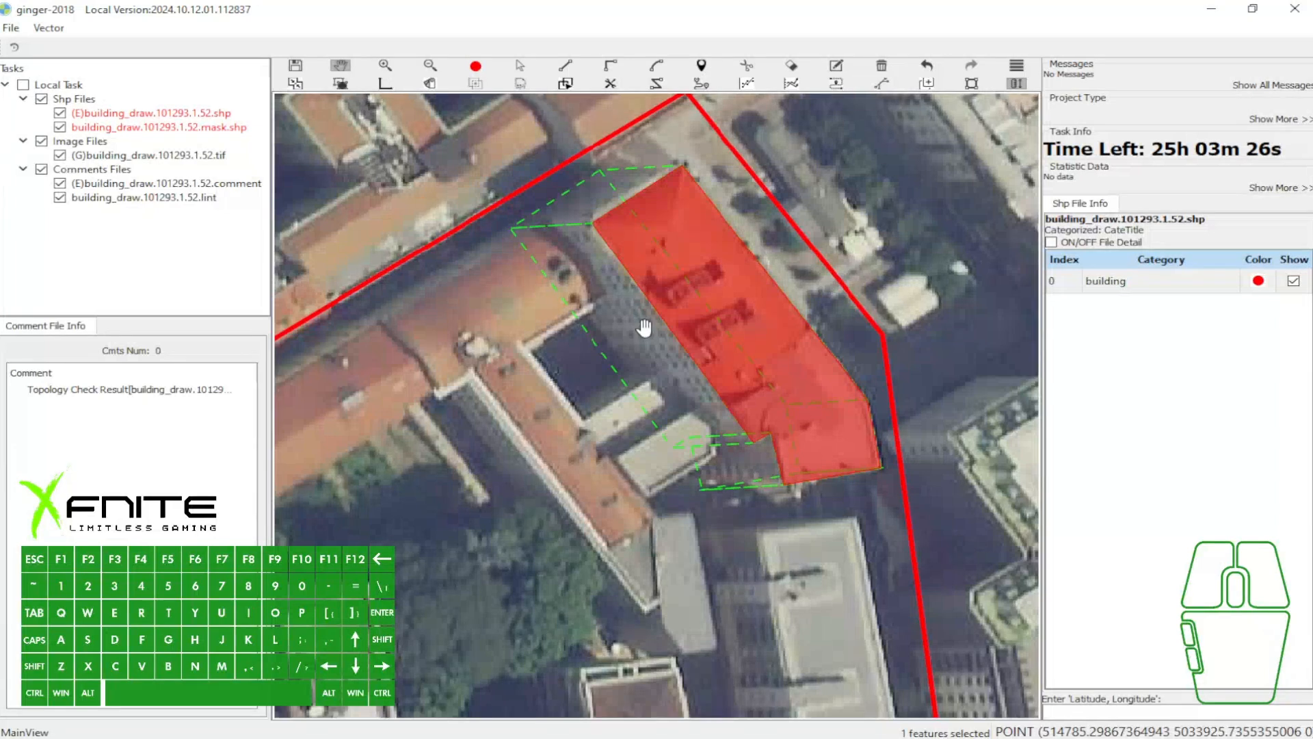
scroll(619, 342, "up", 1)
key("q")
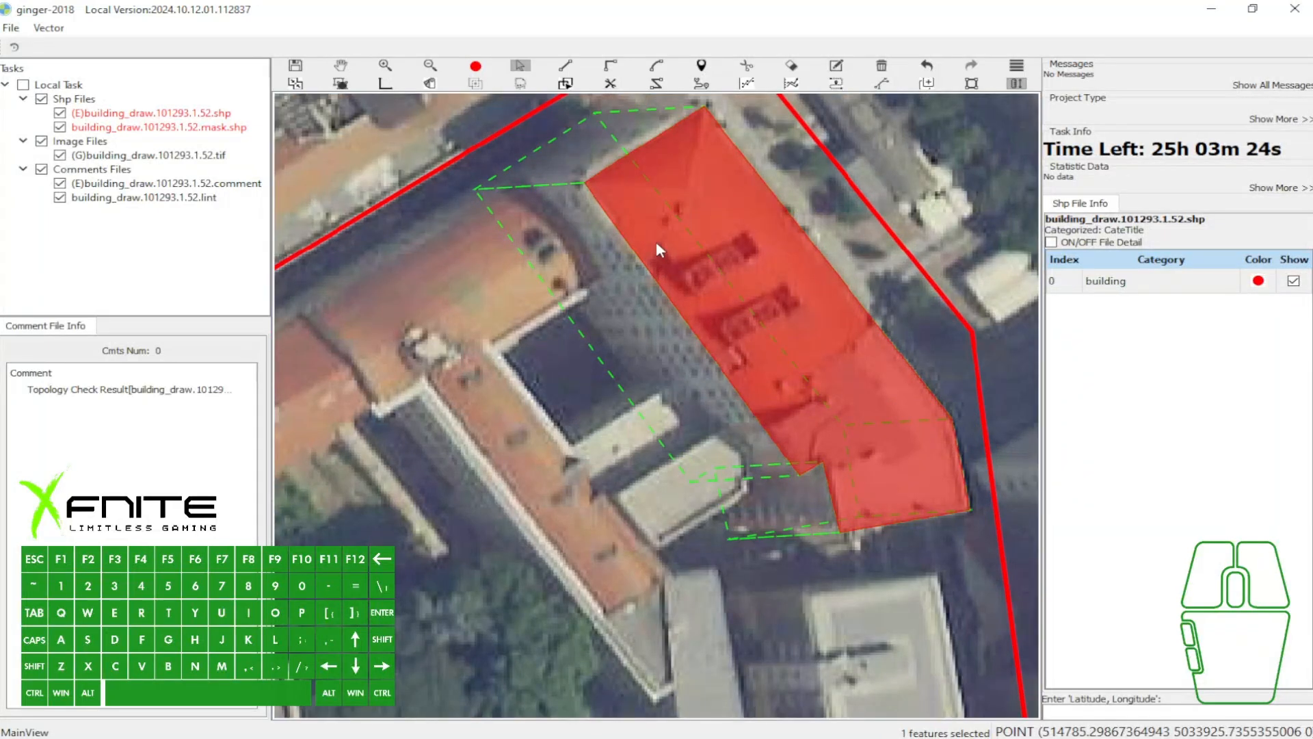
left_click(668, 230)
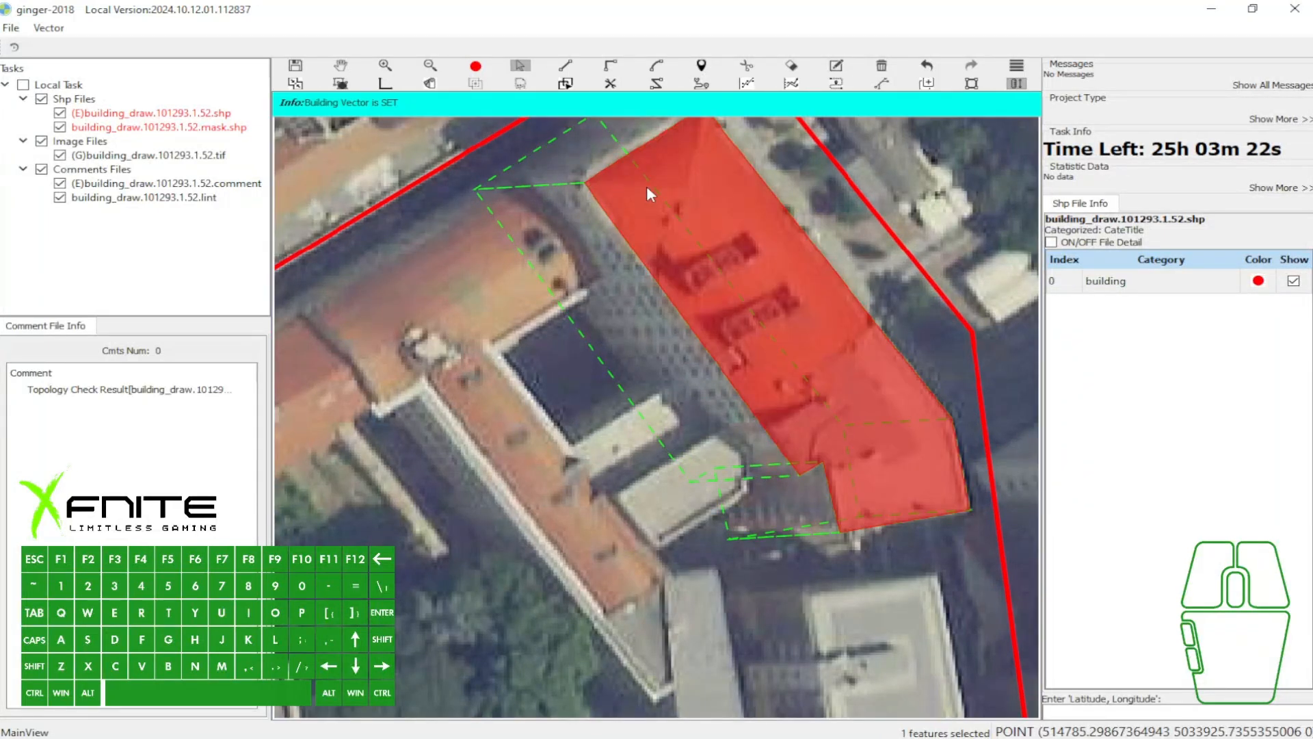
- Switch the vector tool back to its single-line mode and reselect the orange-roof building polygon
left_click_drag(765, 253, 698, 358)
key("w")
key("a")
left_click(697, 225, "ctrl")
left_click(711, 224)
key("3")
key("a")
left_click(746, 358, "ctrl")
- Capture the area around the building, mark the dashed offset outline's west and north sides with arrows, and close the capture
key("Print")
left_click_drag(423, 161, 1036, 625)
left_click_drag(598, 492, 652, 467)
left_click_drag(565, 192, 591, 250)
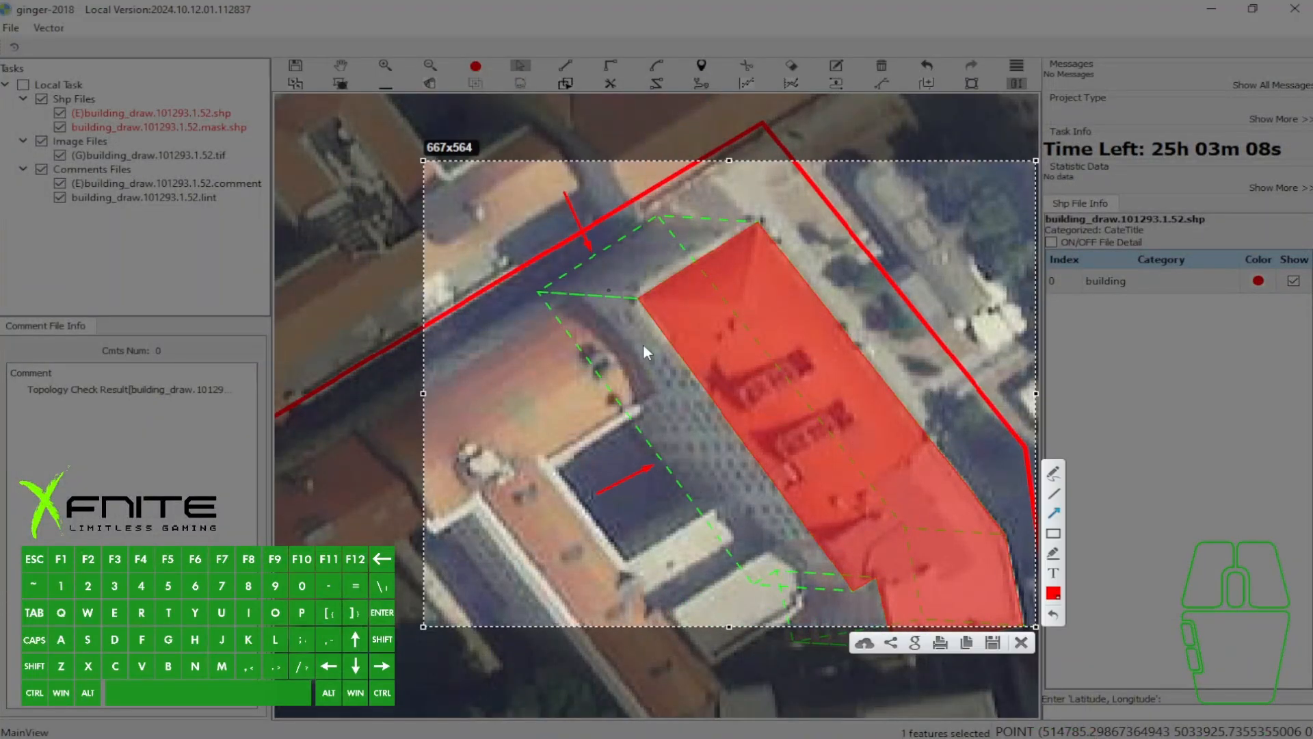
left_click(1021, 645)
- Place a snapped point on the dashed vector line west of the orange-roof building's northwest corner
scroll(757, 339, "down", 2)
left_click_drag(757, 338, 786, 204)
scroll(669, 200, "up", 3)
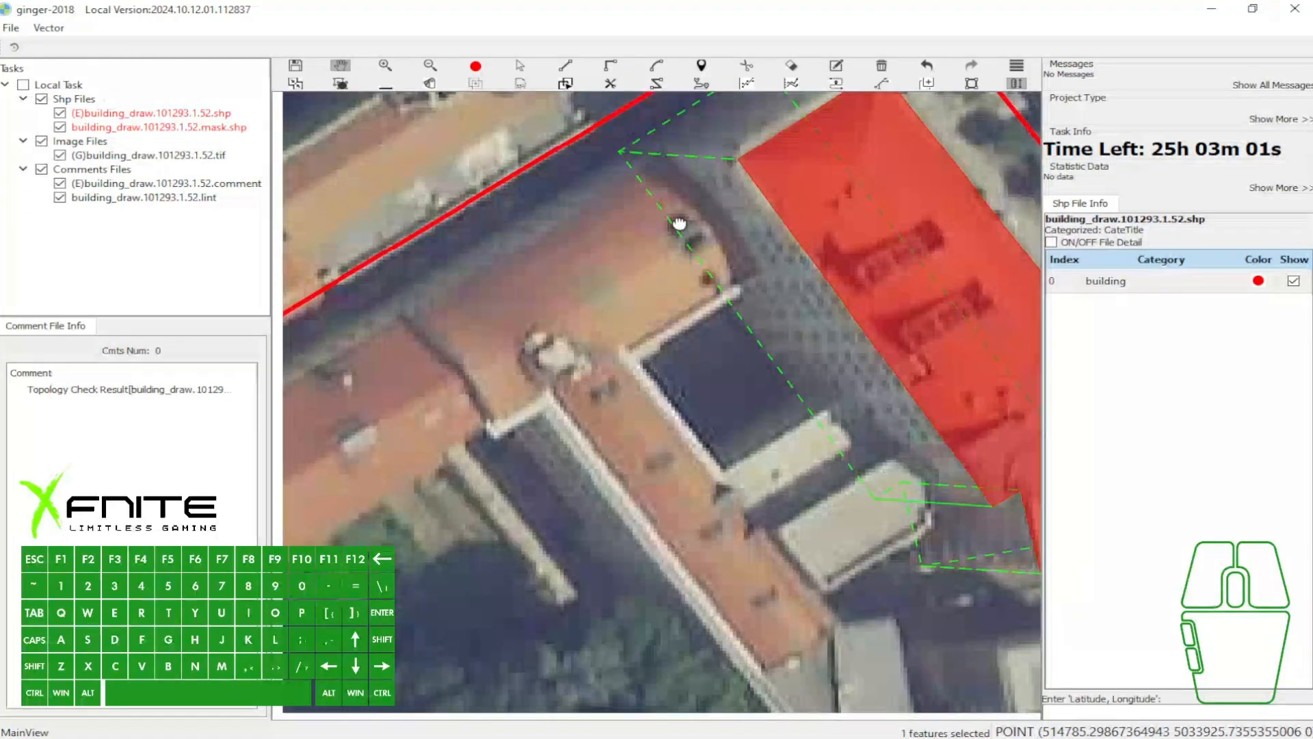
left_click(664, 155)
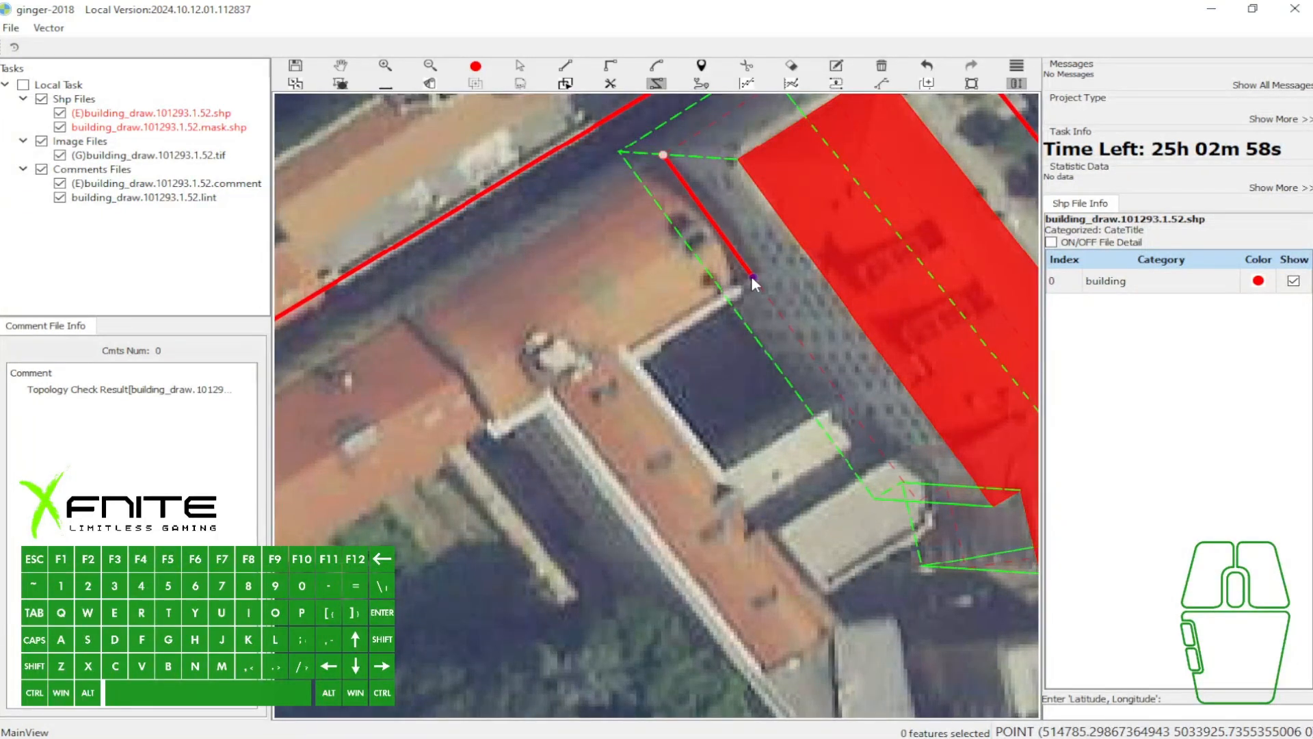
key("Escape")
left_click_drag(751, 249, 754, 256)
left_click(673, 162)
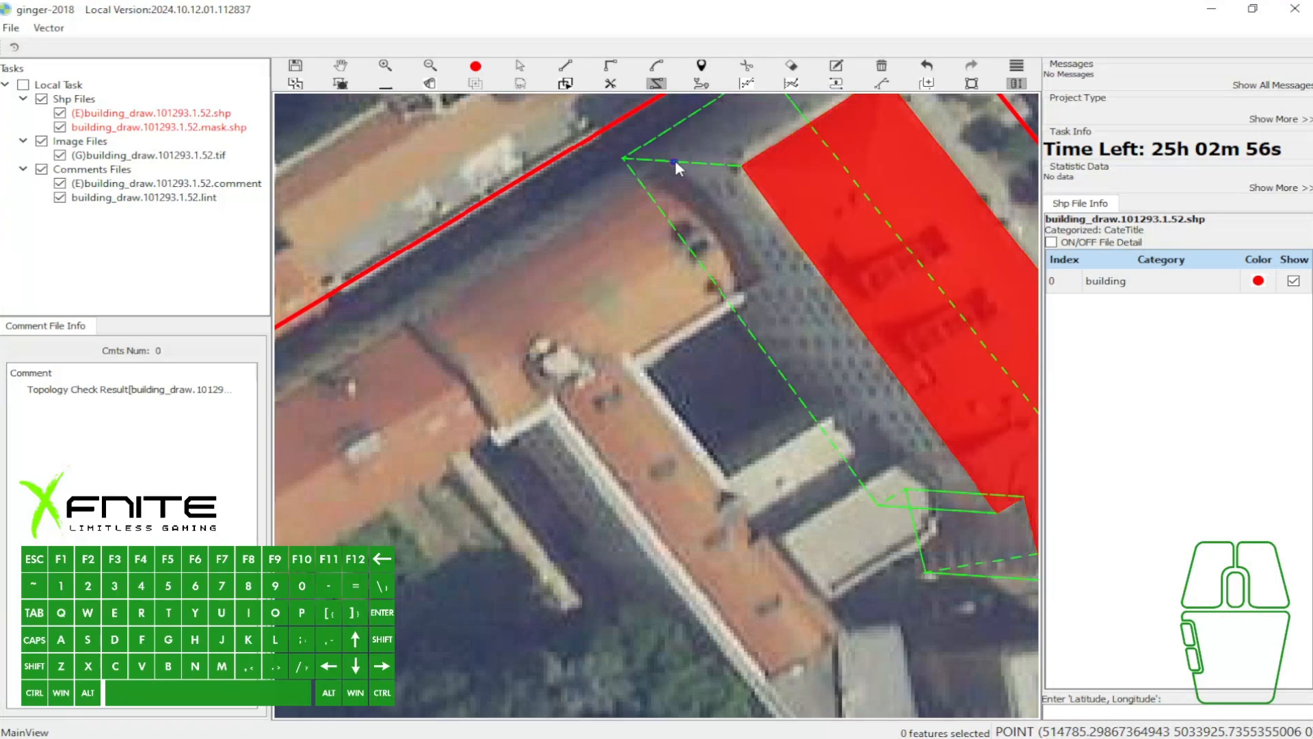
- Capture the area around the orange-roof building's northwest corner, mark an arrow and a line along its west side, and close the capture
key("Print")
left_click_drag(534, 89, 911, 351)
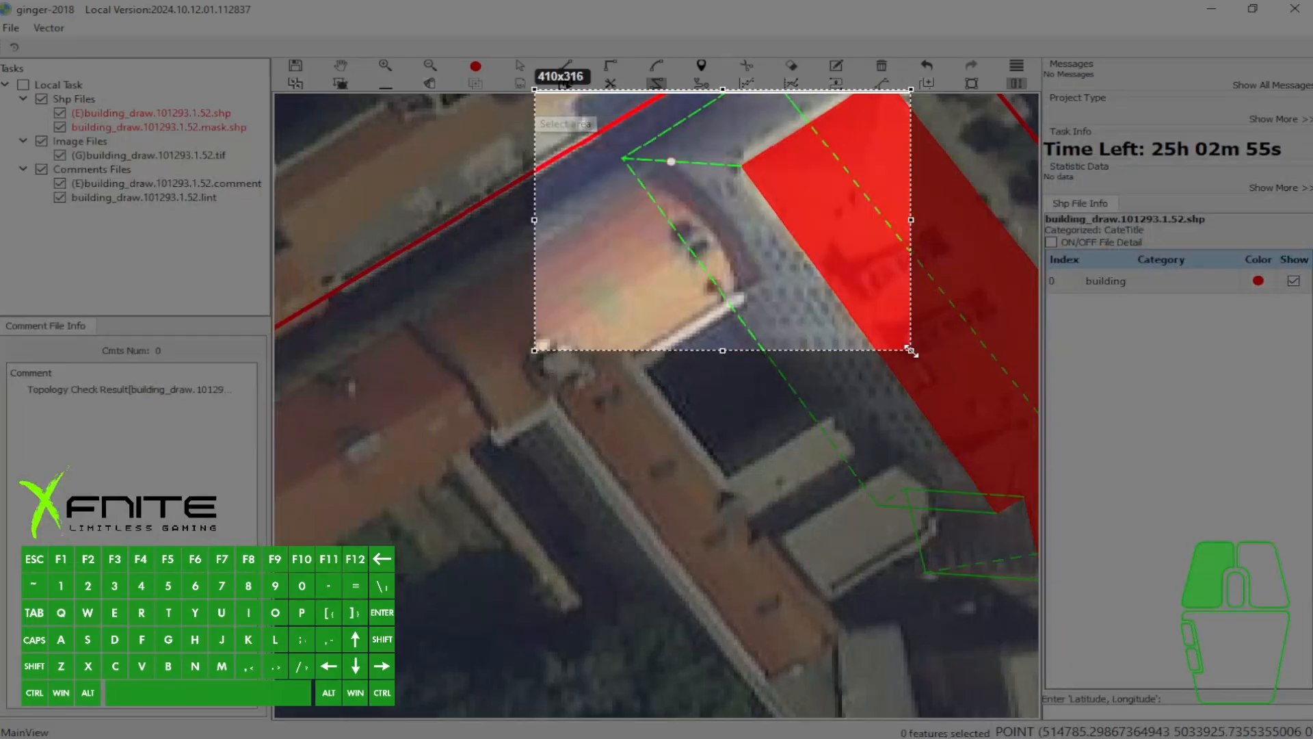
left_click_drag(795, 310, 768, 279)
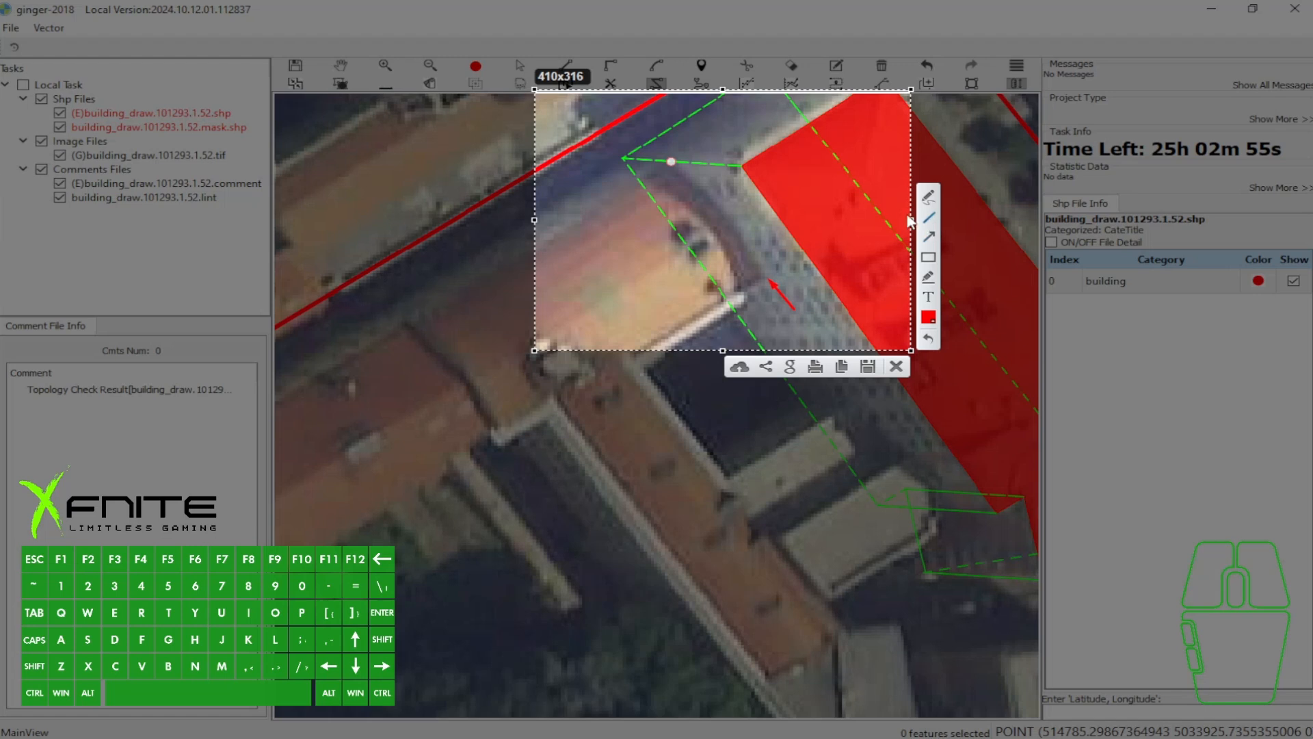
left_click_drag(673, 162, 777, 302)
left_click(896, 367)
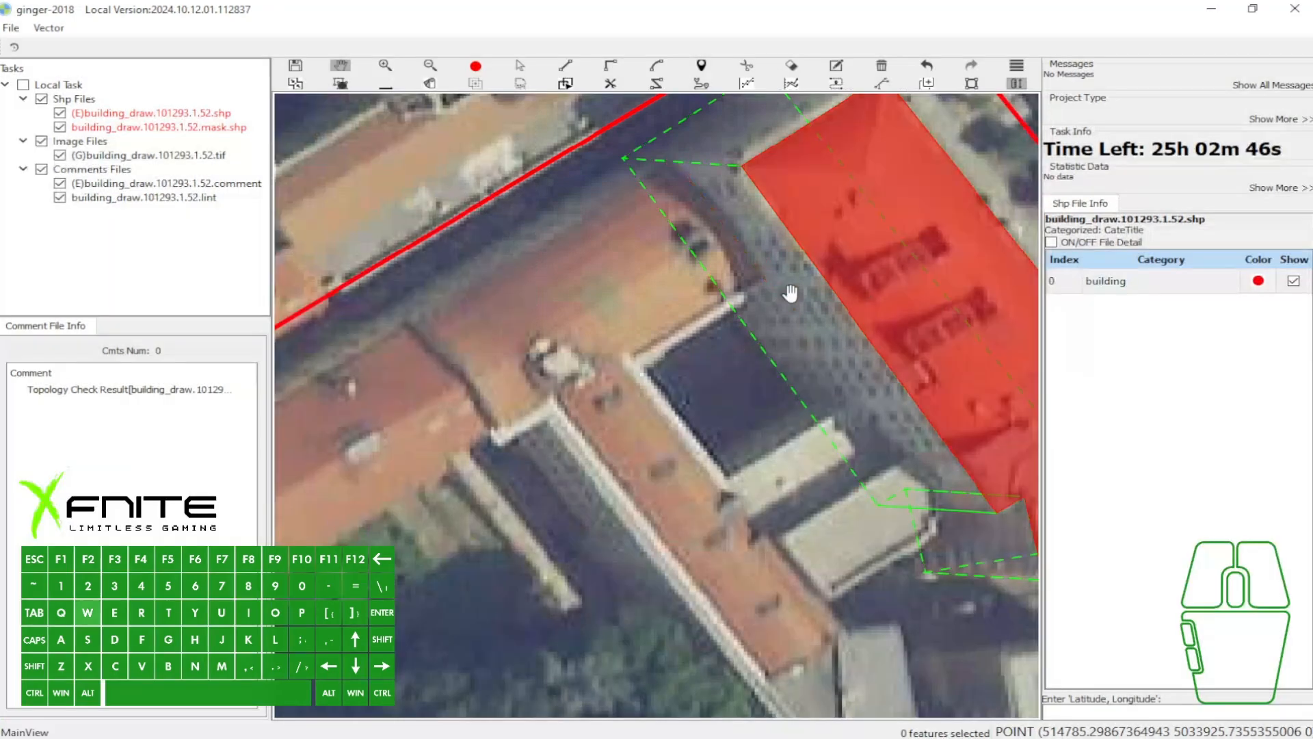
- Begin the adjoining L-shaped building's outline on the dashed vector line, snap along its east edge, and continue at right angles to the courtyard corner
left_click(674, 163)
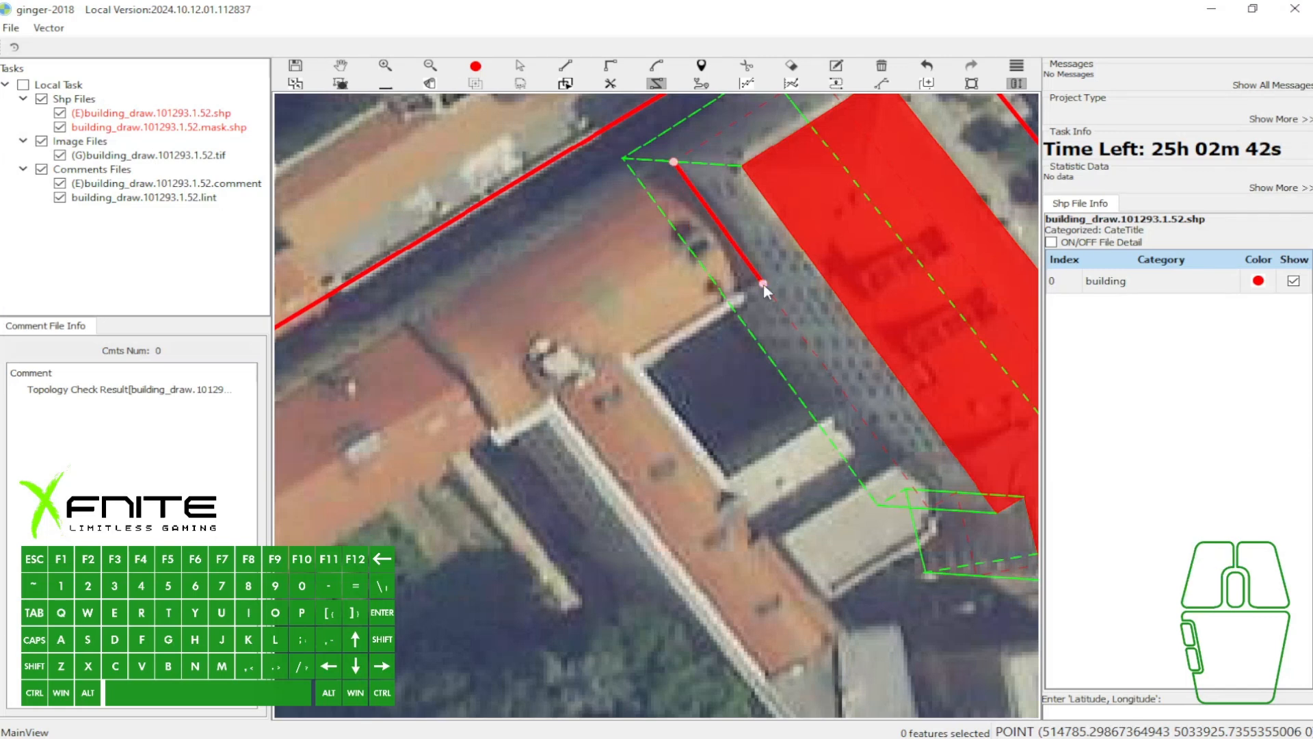
key("f")
left_click(631, 359)
scroll(865, 558, "down", 1)
left_click_drag(780, 528, 637, 321)
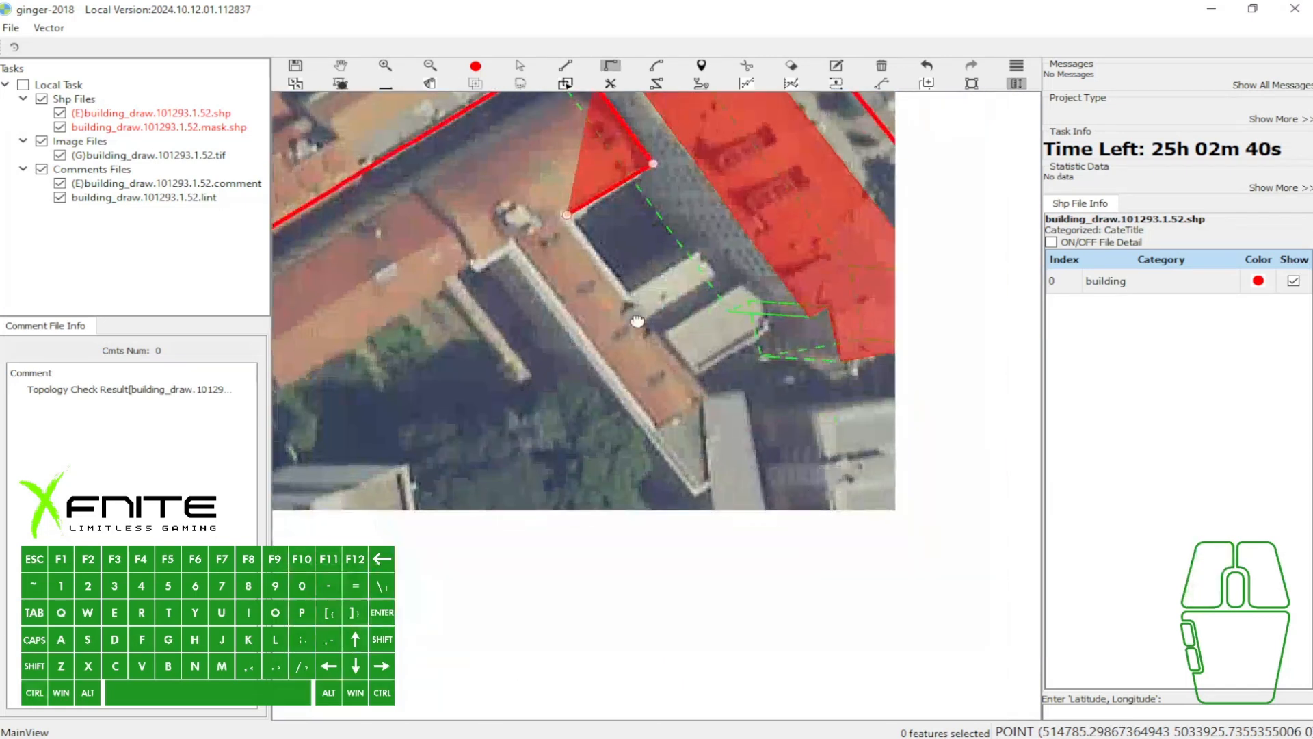
- Continue the outline with straight segments along the courtyard's west edge and around the grey annex at the building's south end
key("s")
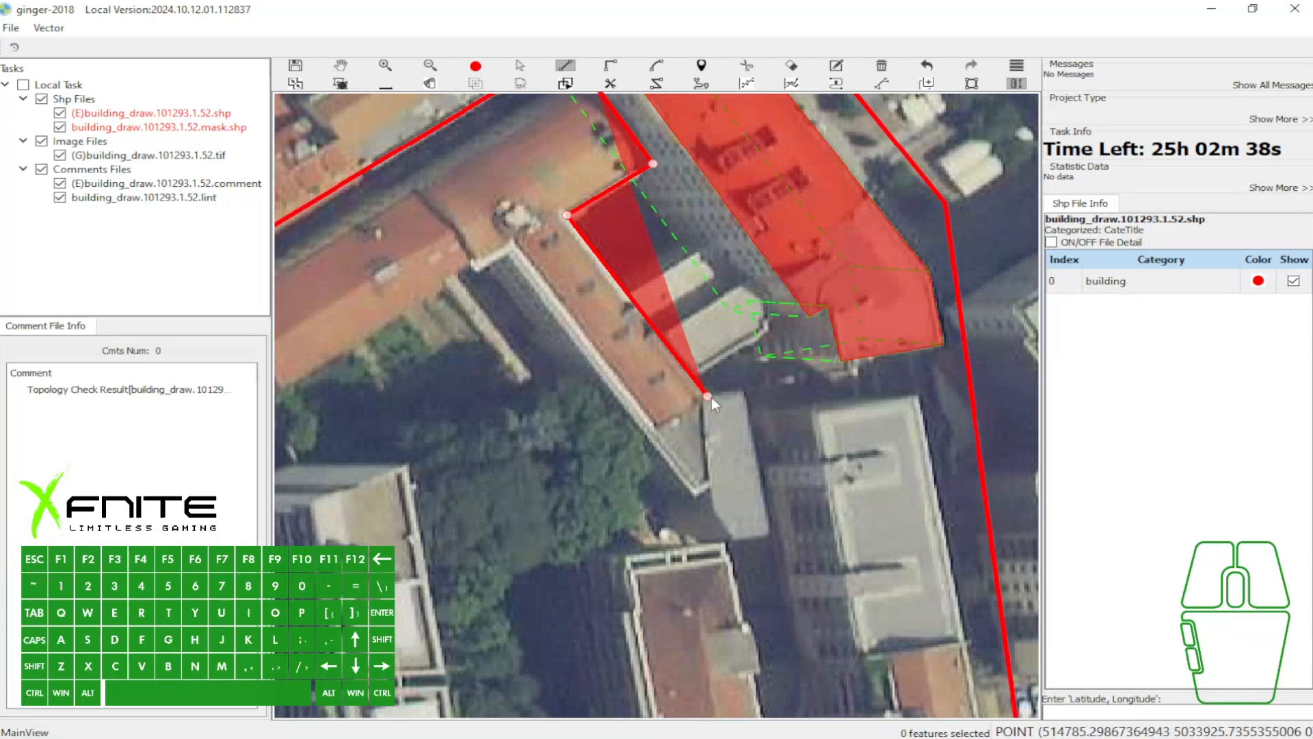
left_click(711, 397)
left_click(742, 388)
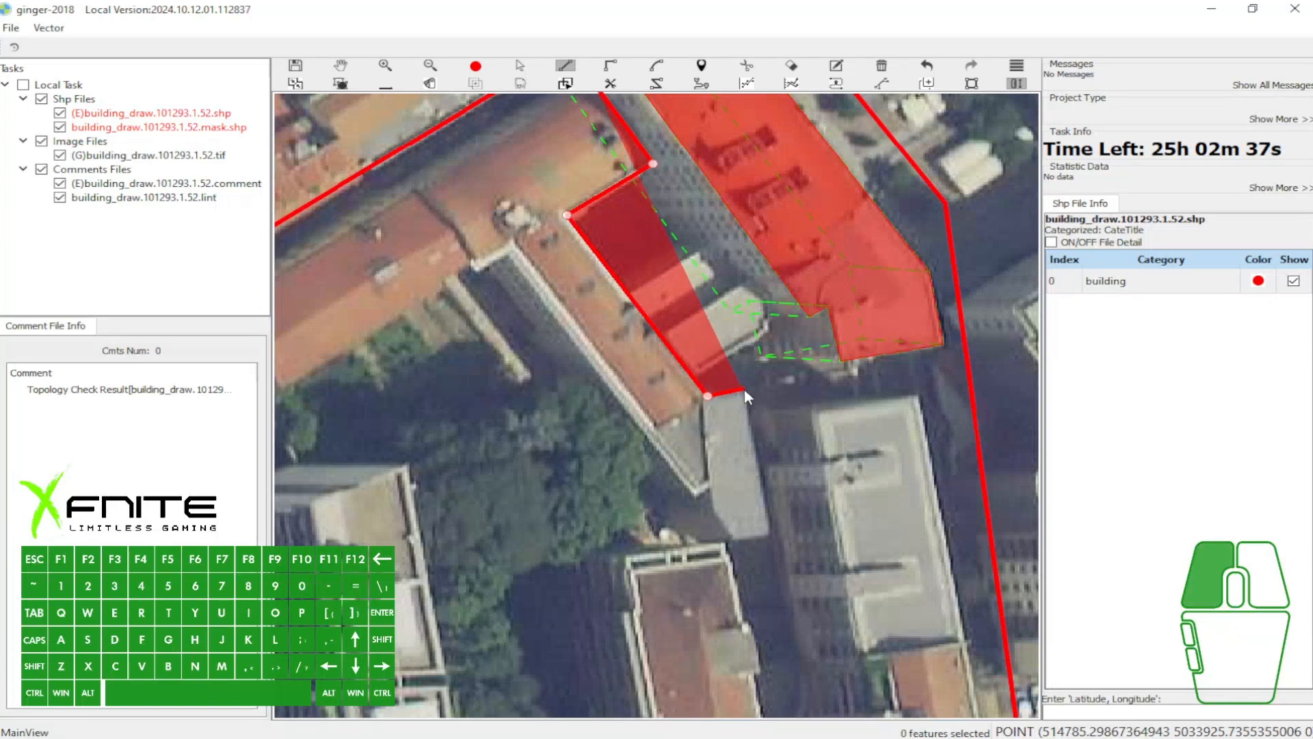
left_click(773, 538)
left_click(735, 541)
left_click(713, 514)
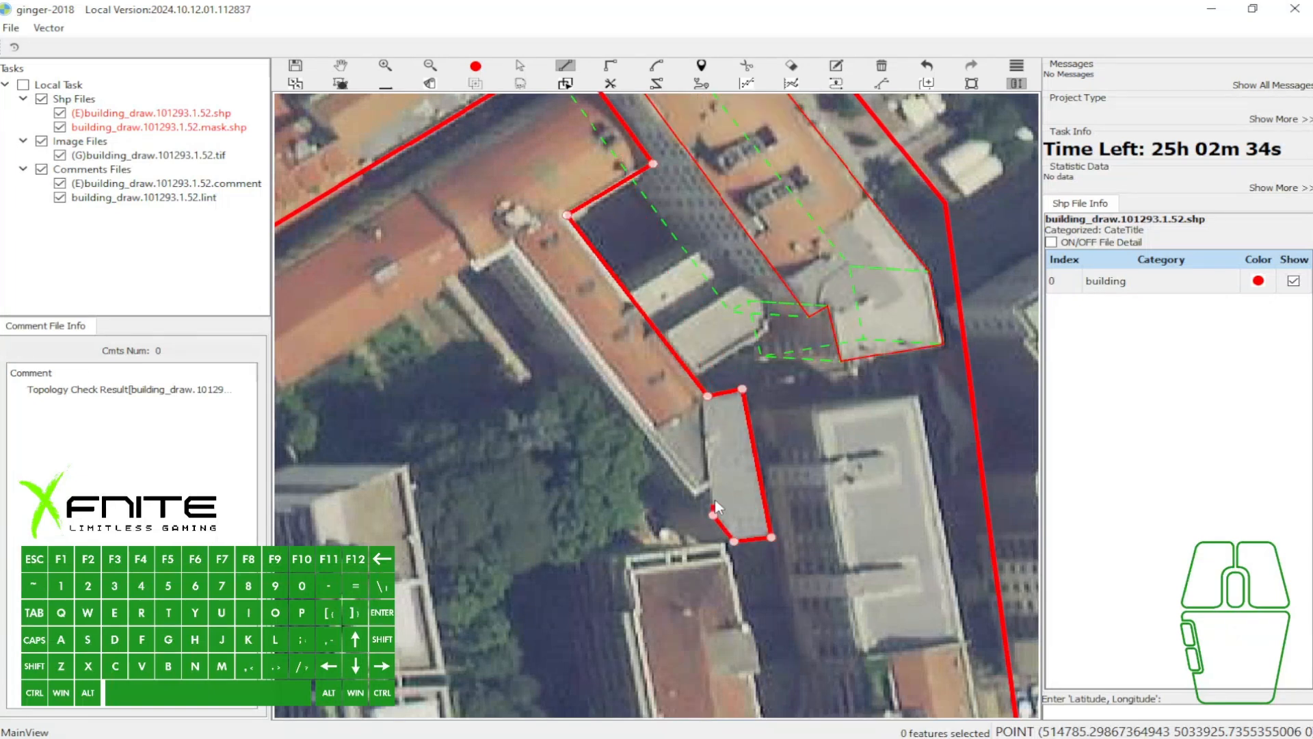
- Trace the building's west wall northward, switch to right-angle segments around its northwest wing, and close the outline at the starting point
left_click(710, 491)
left_click(511, 244)
key("f")
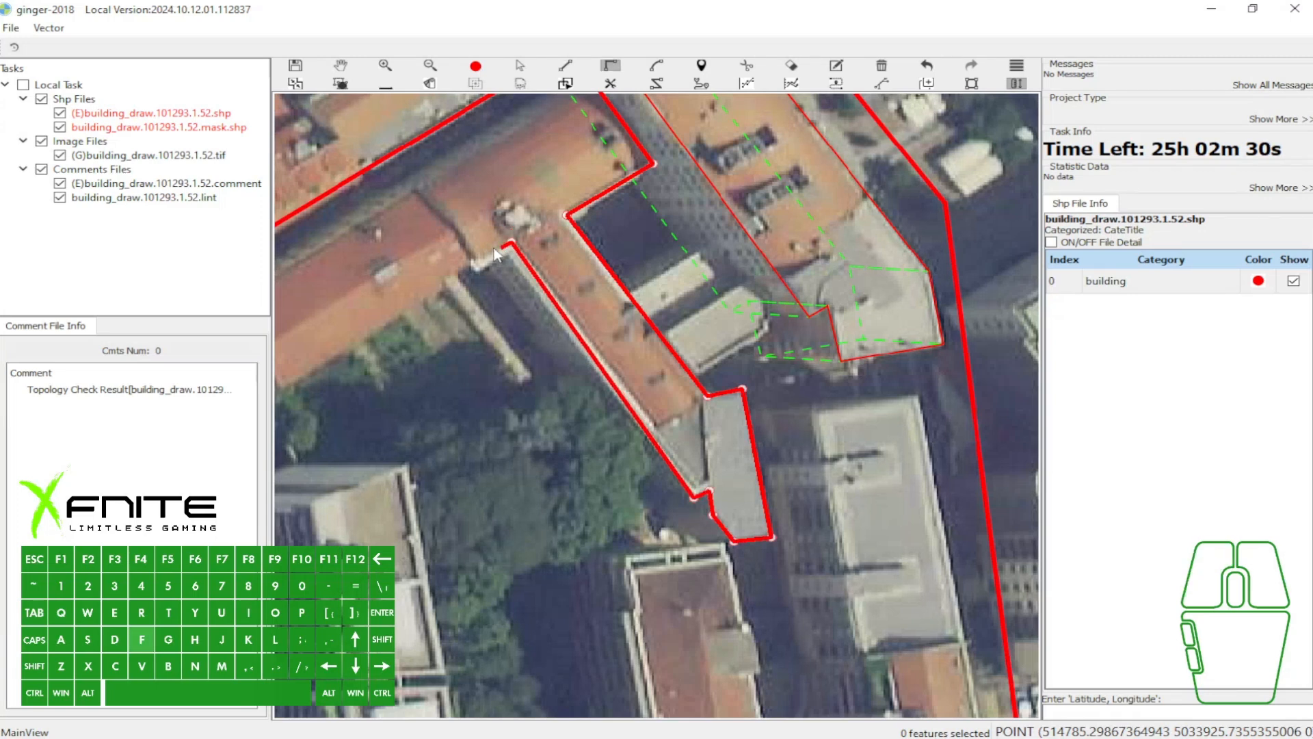
left_click(471, 266)
left_click_drag(463, 211, 522, 372)
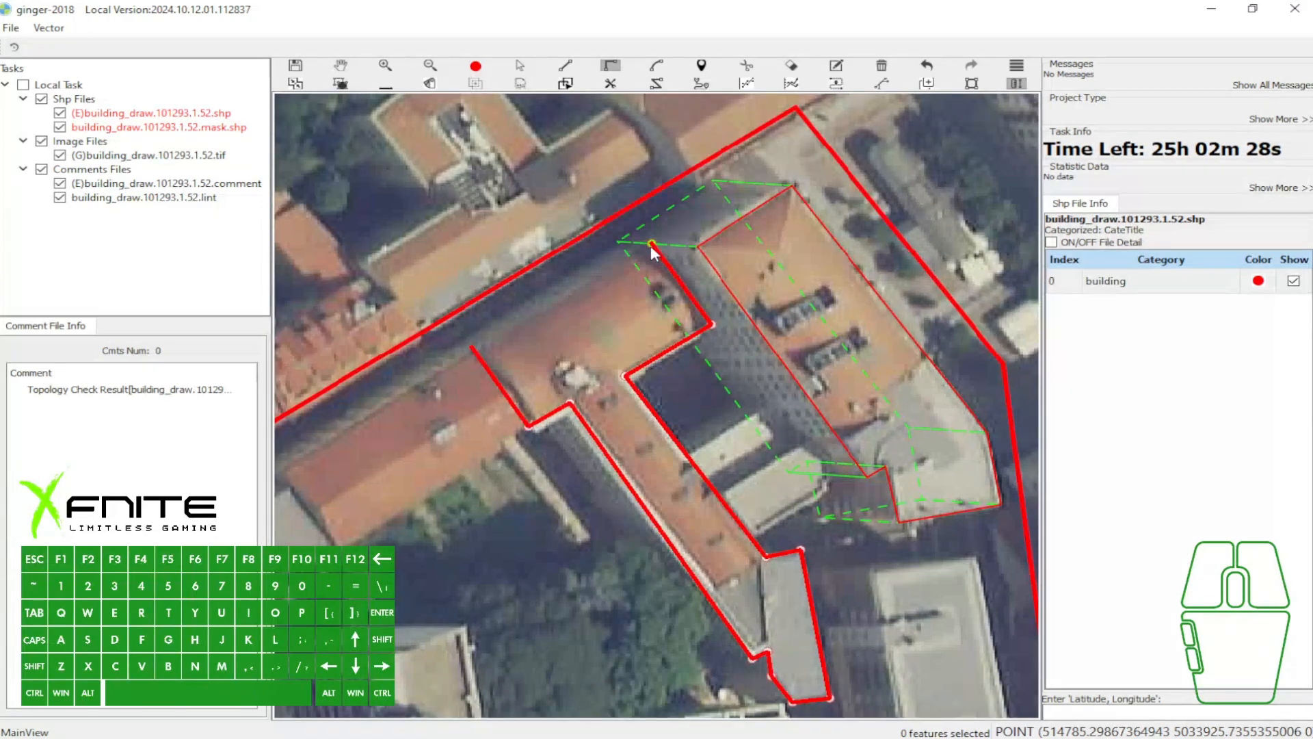
left_click(651, 248)
key("space")
- Toggle the building polygons' fill off and on to compare both outlines with the roofs beneath
scroll(602, 257, "down", 2)
key("grave")
scroll(625, 239, "up", 3)
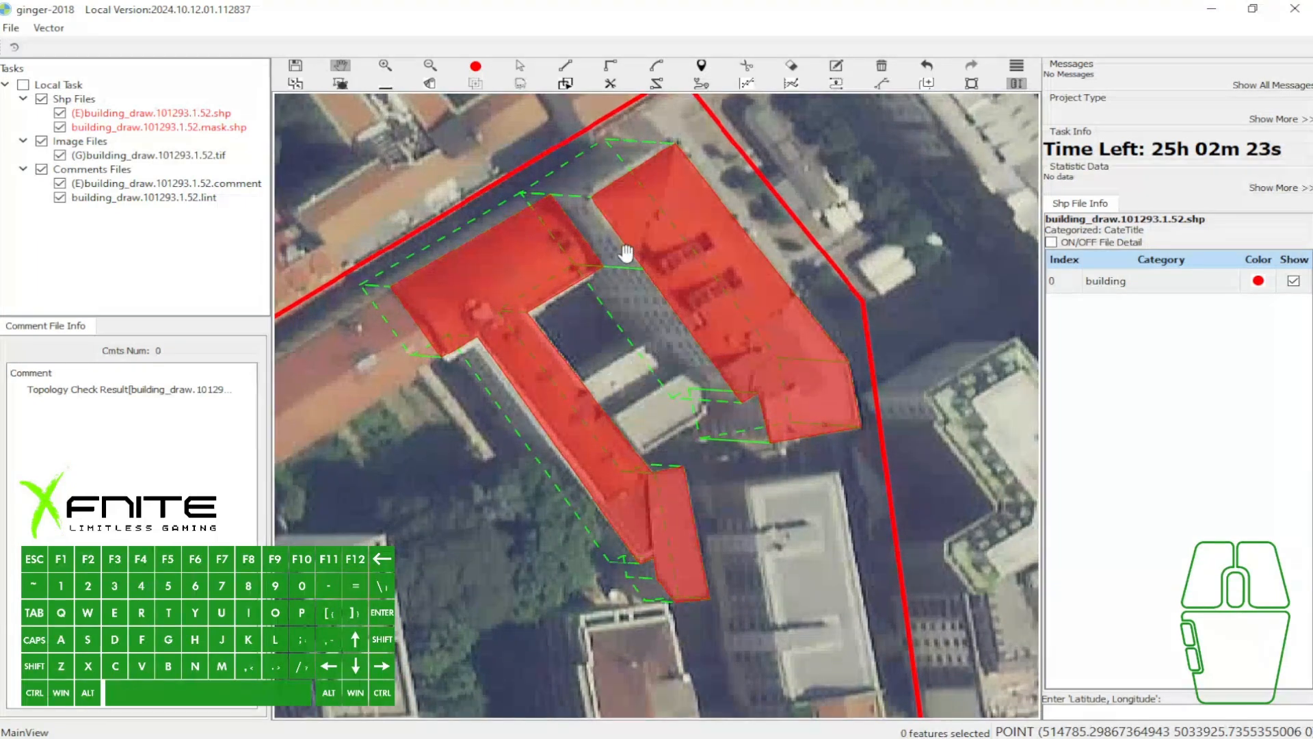
key("grave")
key("grave")
left_click_drag(634, 291, 650, 290)
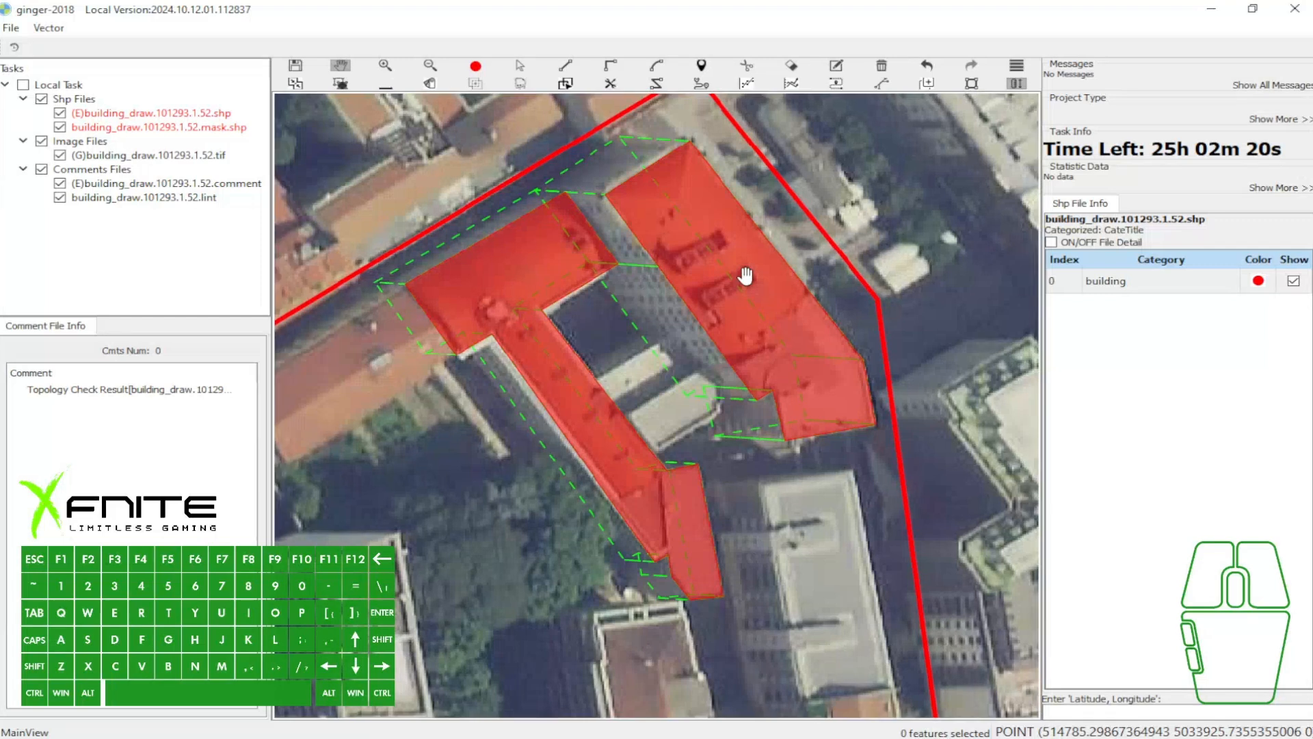
key("grave")
key("grave")
left_click(642, 308)
key("grave")
key("grave")
- Switch to the keyboard image in Brave, capture it, mark the area around the tilde key with arrows, and close the capture
key("alt+Tab")
key("alt+Tab")
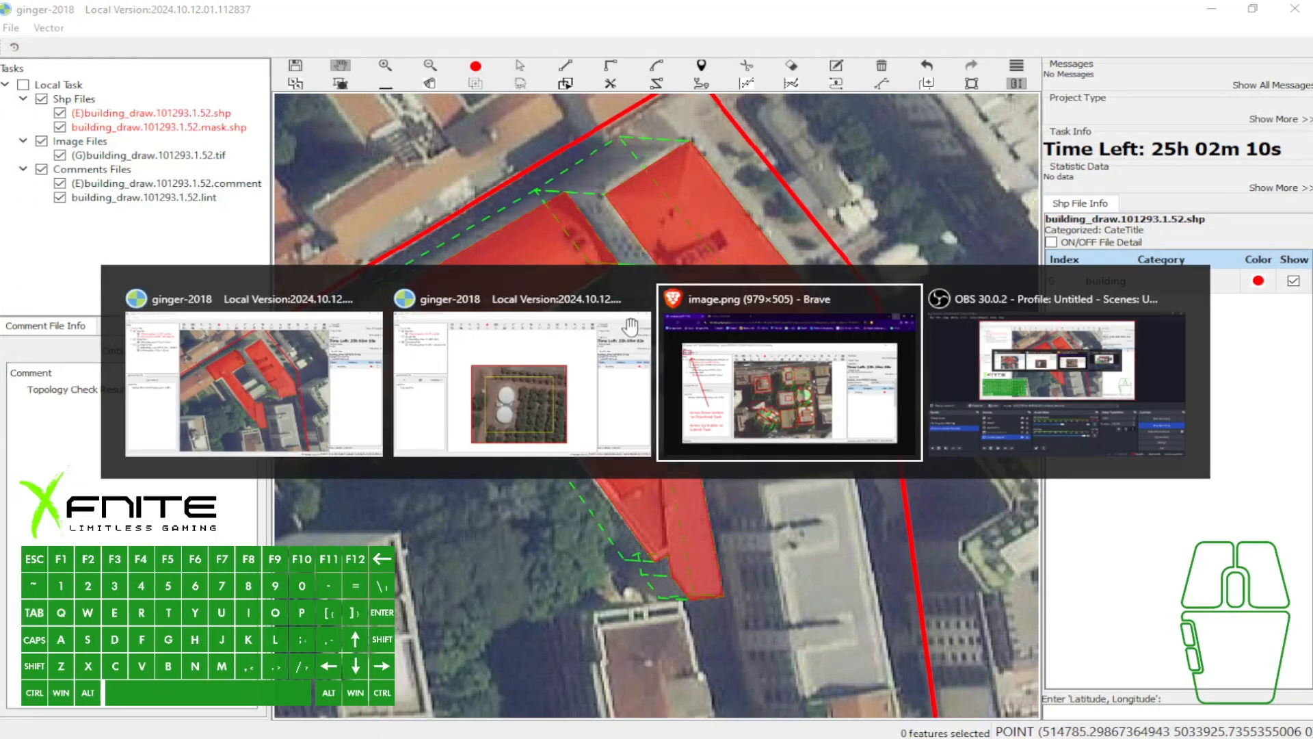
left_click(366, 7)
key("Print")
mouse_move(171, 176)
left_mouse_down()
mouse_move(641, 507)
mouse_move(753, 610)
left_mouse_up()
left_click_drag(230, 381, 315, 350)
left_click_drag(392, 357, 389, 355)
left_click_drag(285, 393, 323, 392)
mouse_move(294, 284)
left_mouse_down()
mouse_move(327, 302)
mouse_move(358, 365)
left_mouse_up()
left_click(765, 520)
left_click(739, 627)
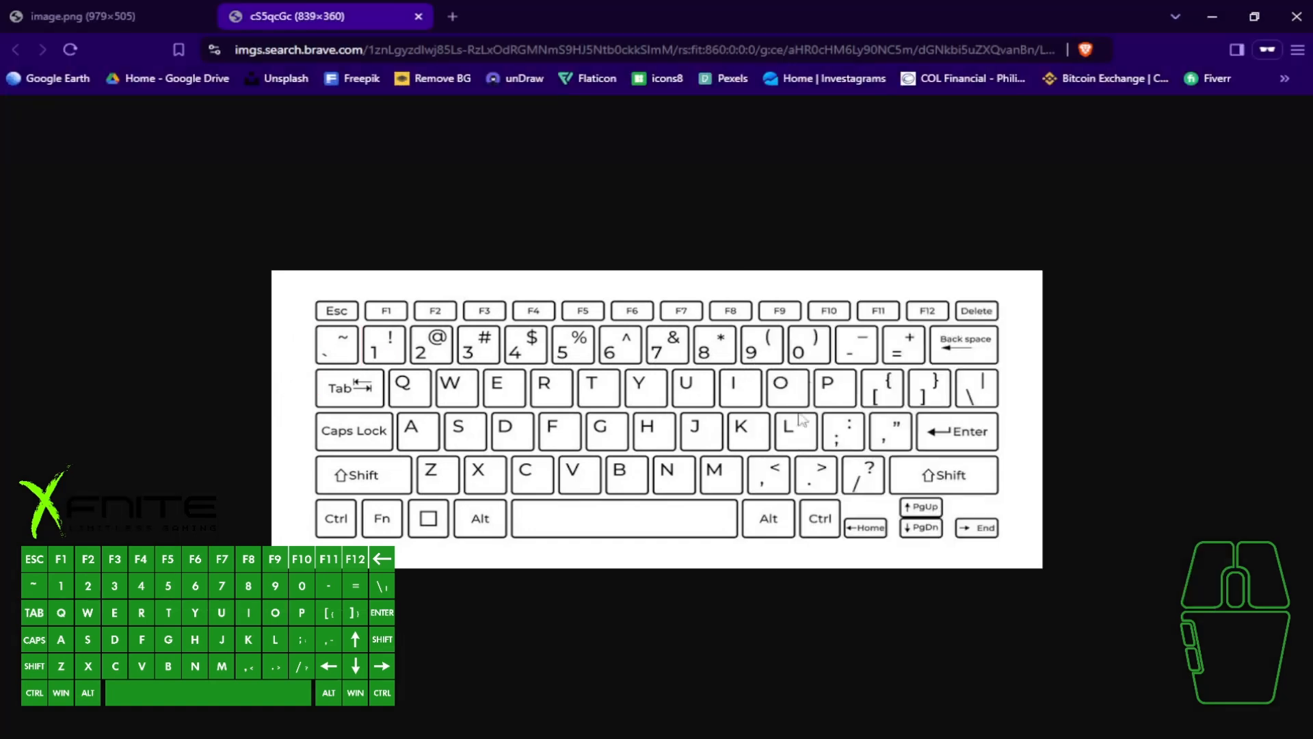
- Return to the ginger-2018 window with the drawn buildings and toggle their polygon fill off and back on
left_click(773, 726)
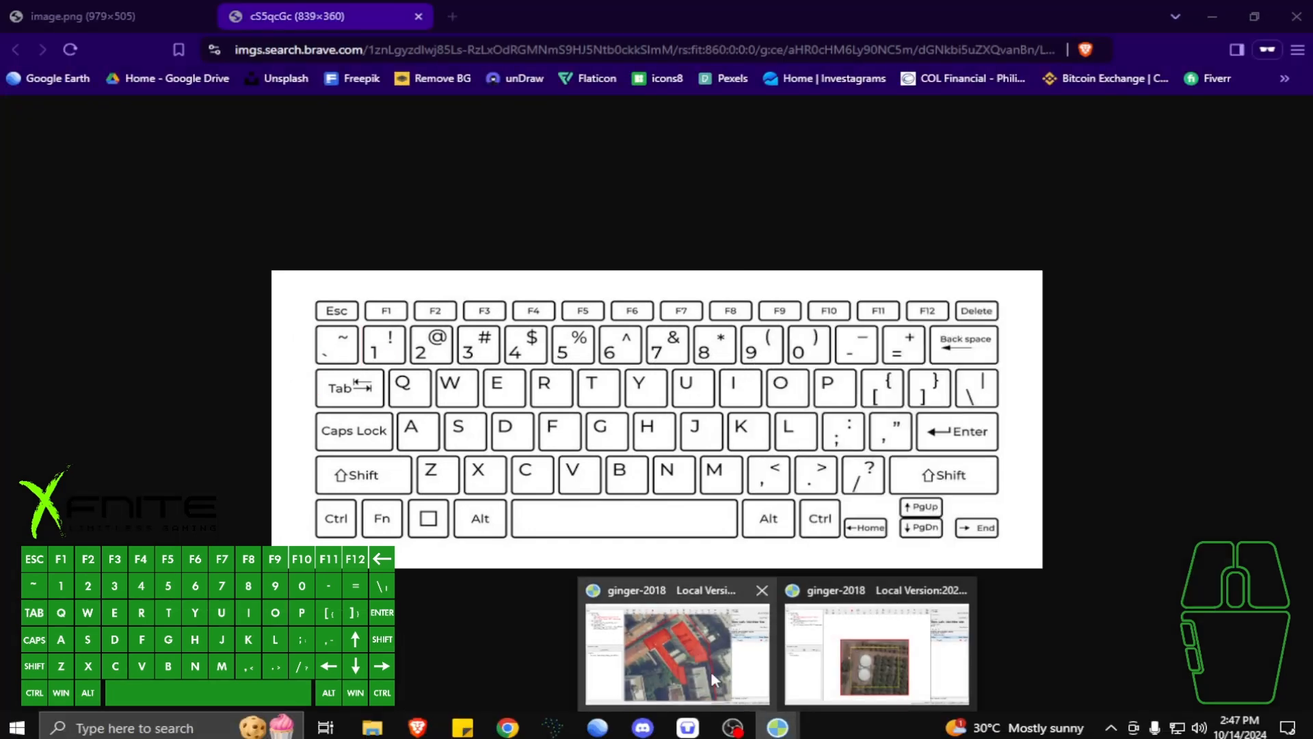
left_click(673, 646)
key("w")
left_click_drag(541, 329, 578, 316)
key("w")
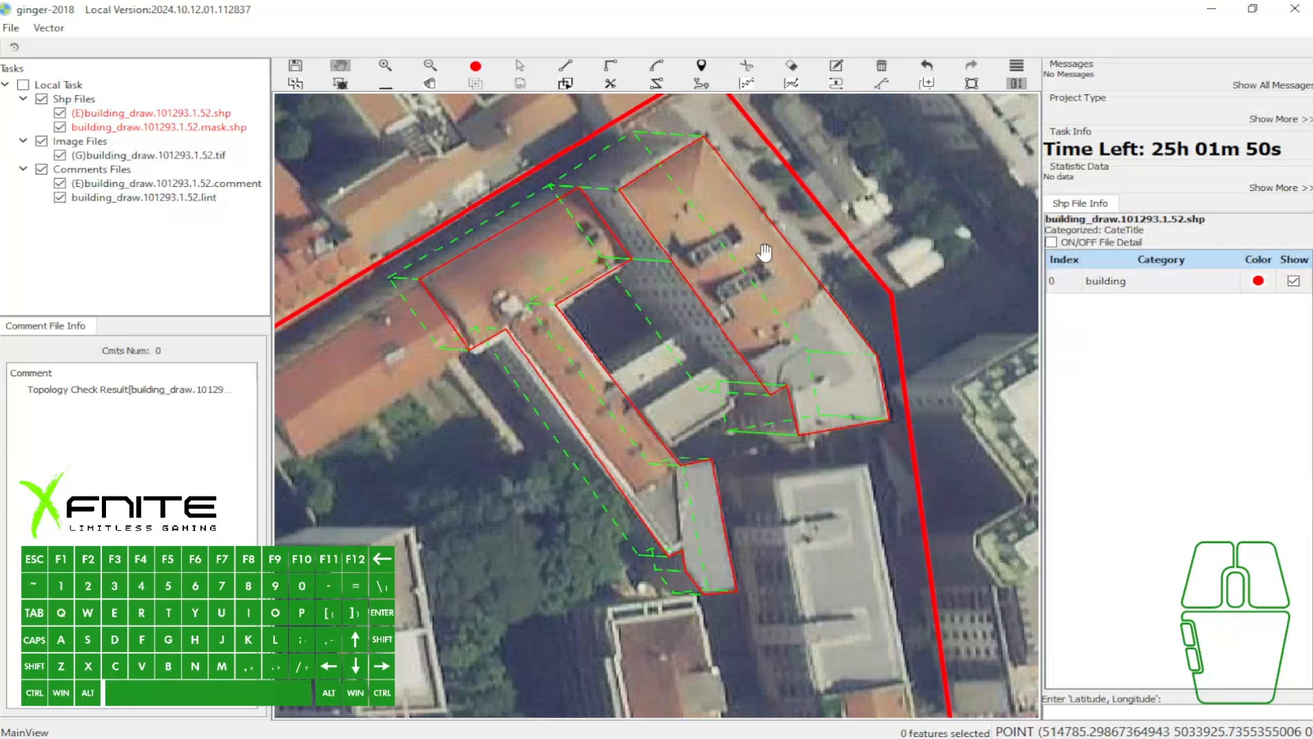
key("w")
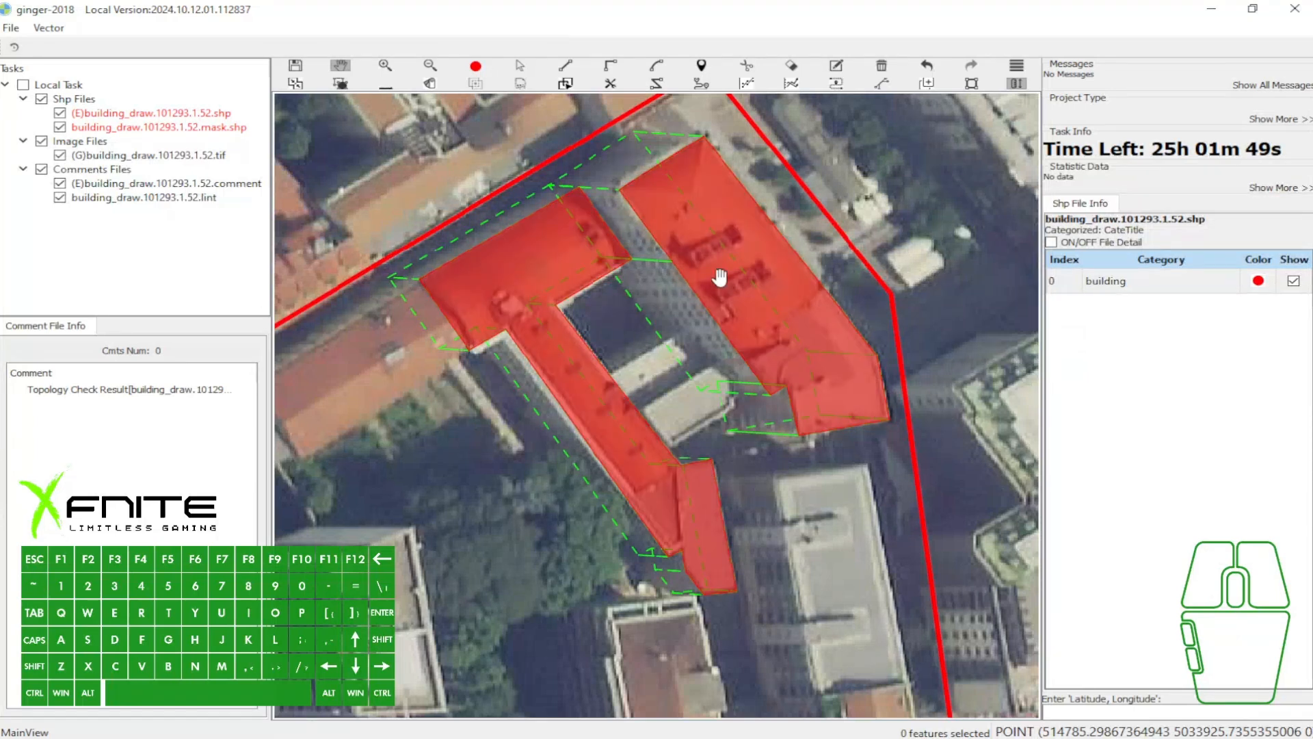
- Change the building category's color to blue (#0055ff)
left_click(1258, 280)
left_click(489, 282)
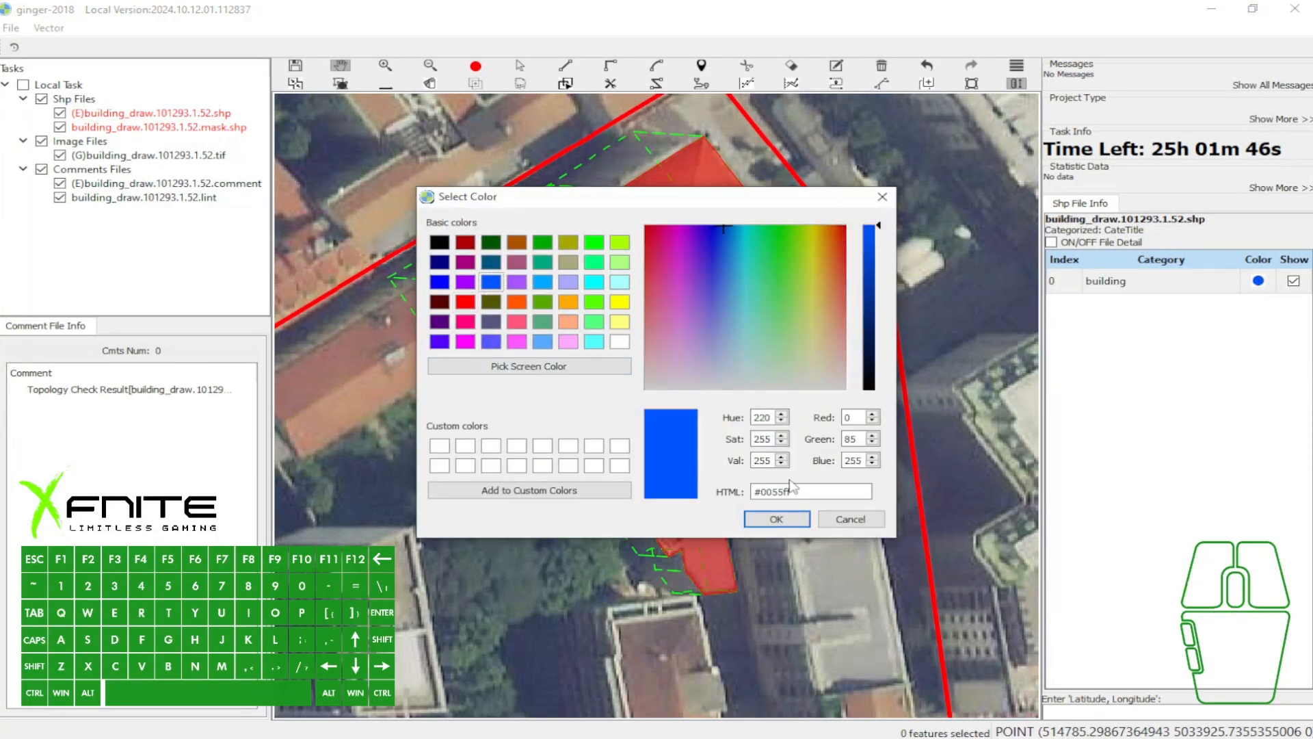
left_click(776, 518)
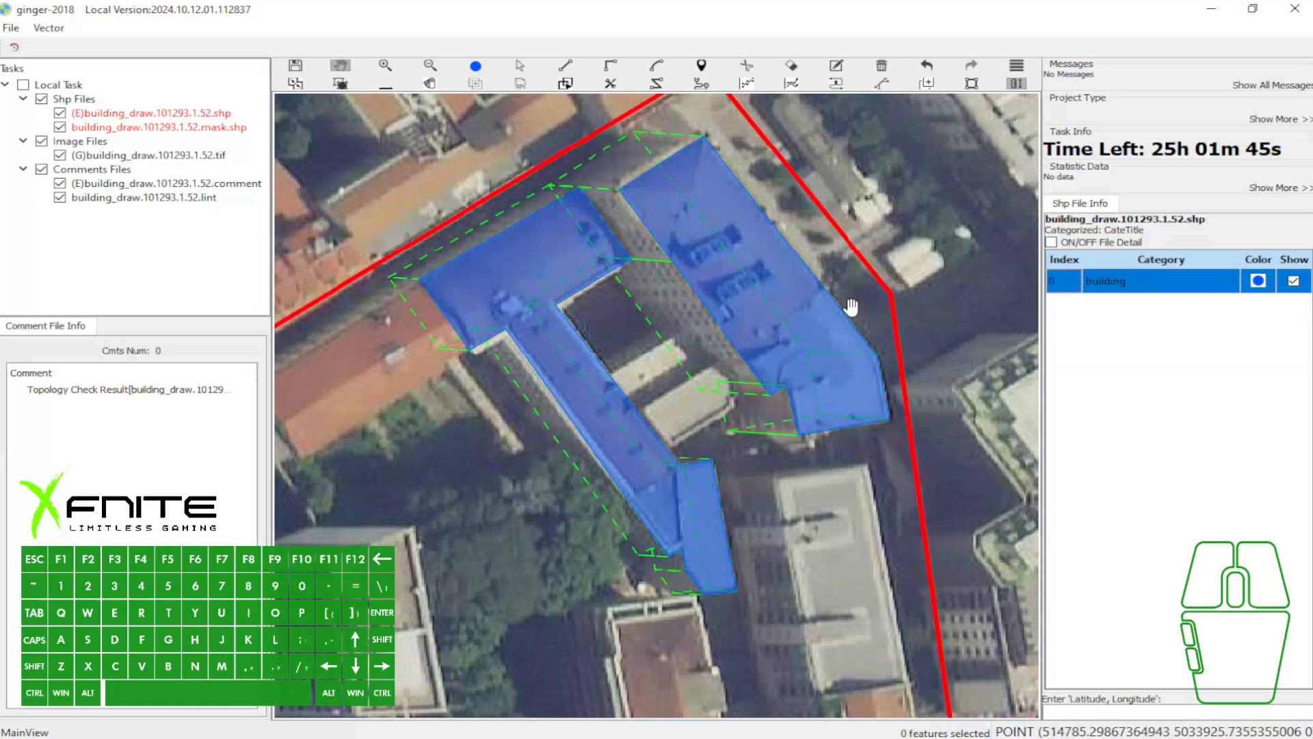
- Set the building category's color to red (#ff0000)
left_click(1258, 280)
left_click(466, 302)
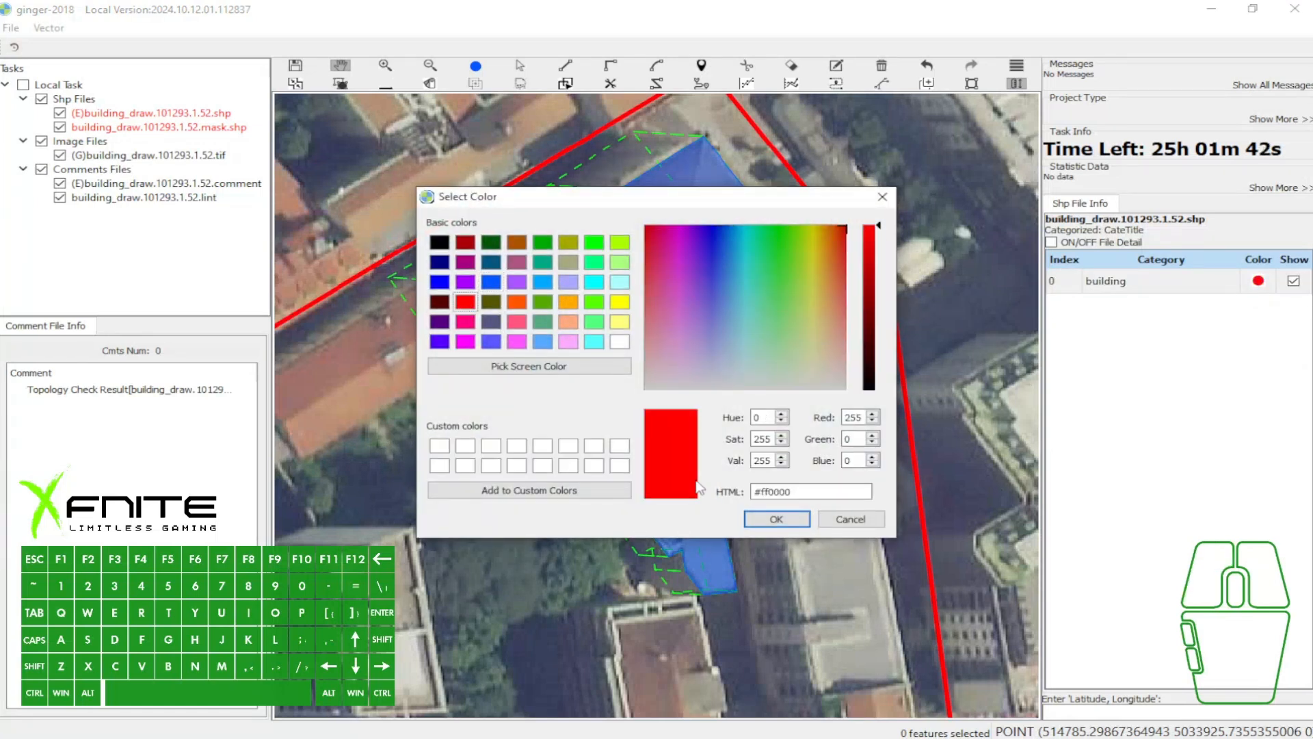
left_click(755, 521)
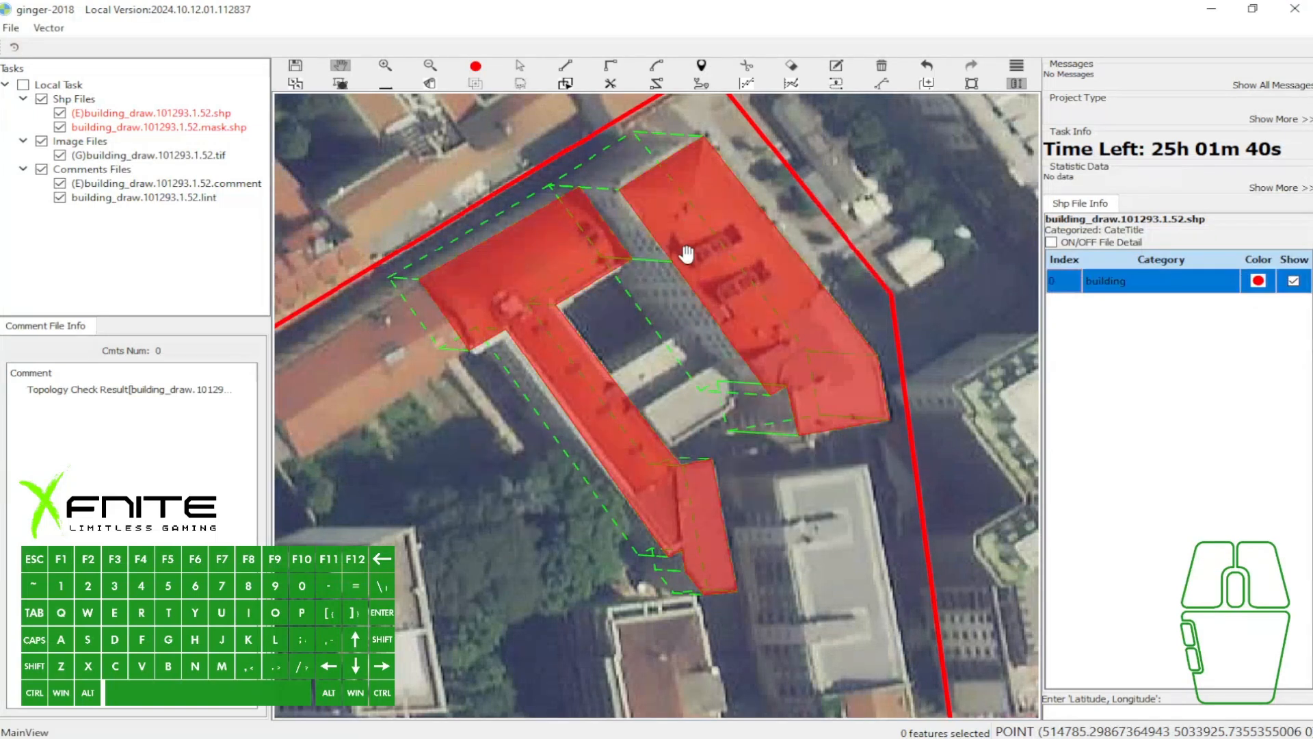
- Hide the building polygons' fill to check the outlines, and show the fill again
key("w")
left_click_drag(694, 258, 699, 252)
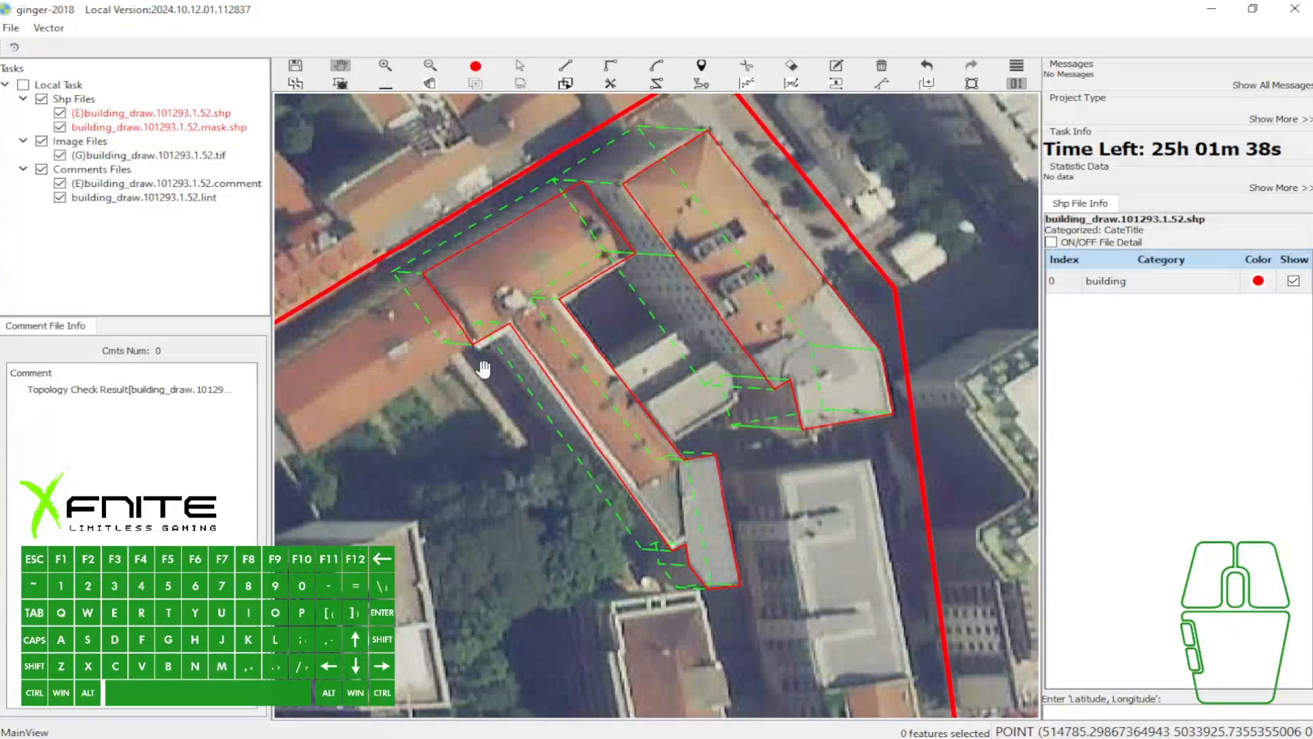
key("w")
- Select the L-shaped building polygon with the erase tool and hide the fill to see its roof
scroll(559, 274, "up", 1)
key("e")
left_click(513, 243)
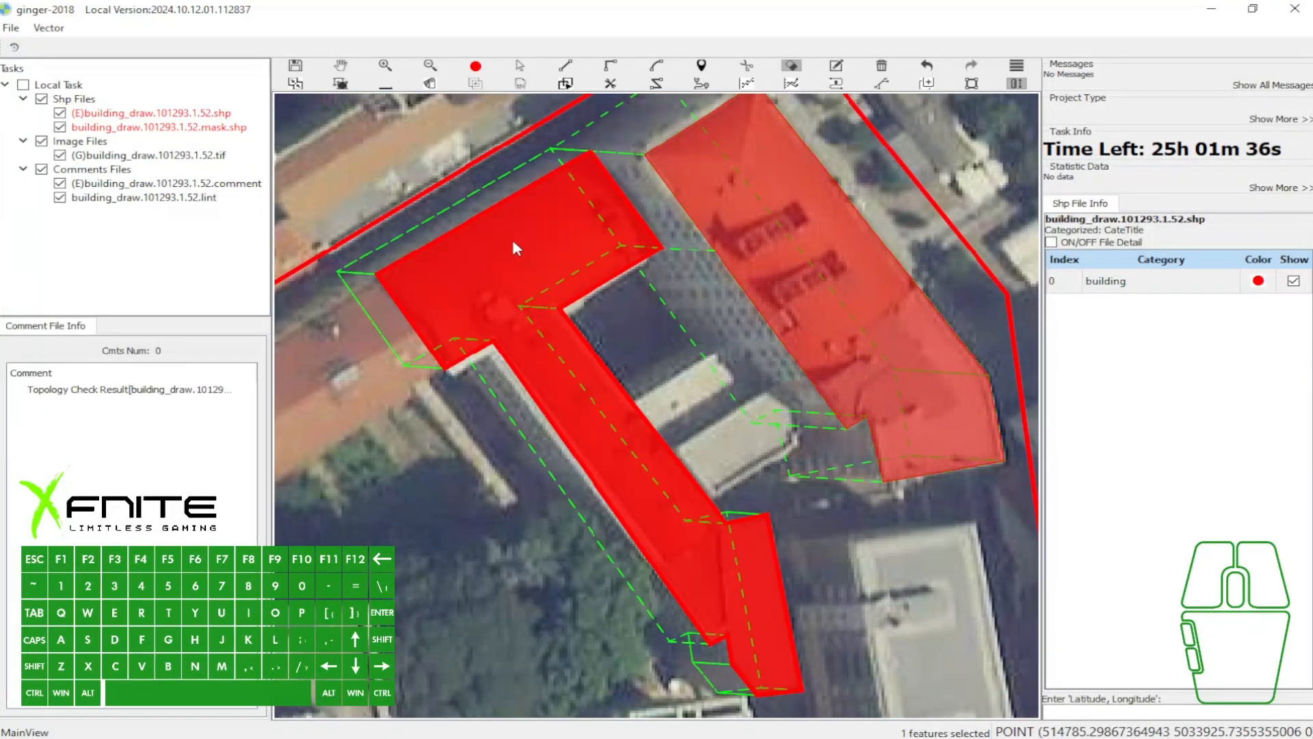
key("w")
left_click(461, 275)
left_click(479, 268)
key("w")
- Cut a small four-cornered hole into the L-shaped building's northwest wing and show the polygon fill
key("c")
left_click(465, 268)
left_click(455, 275)
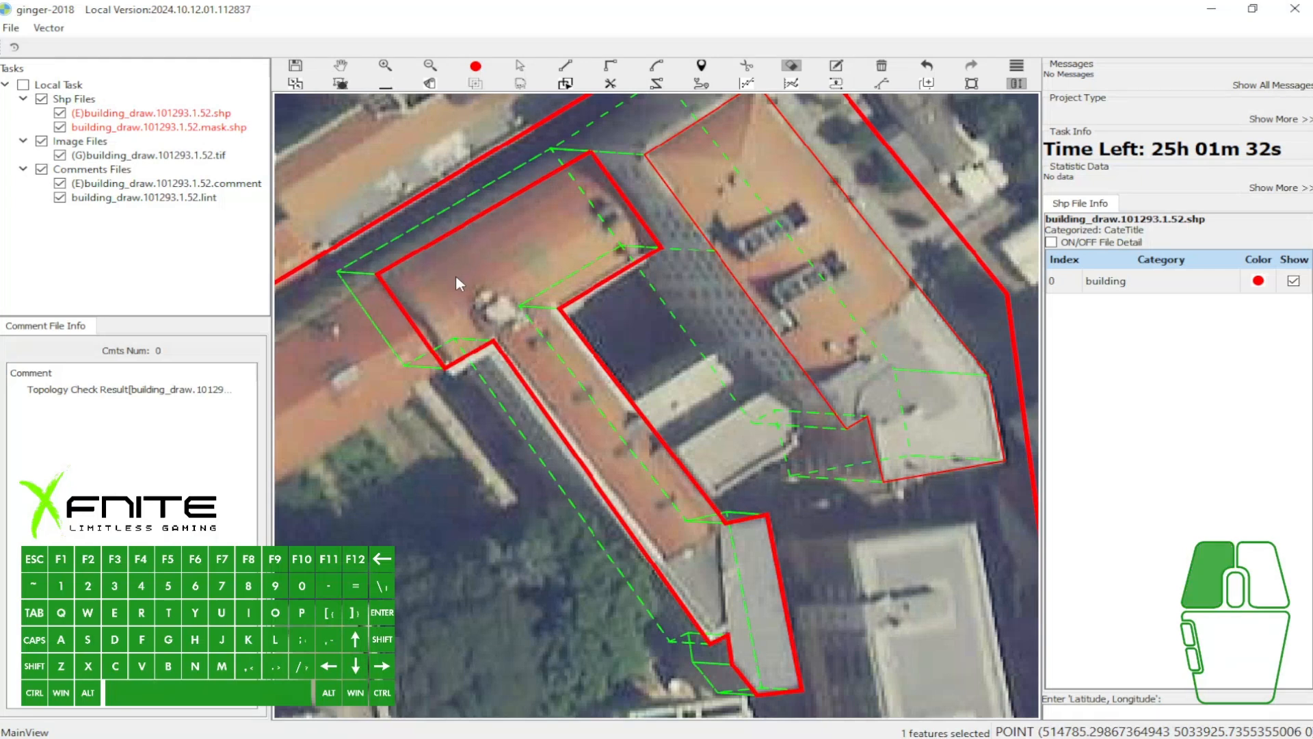
left_click(485, 314)
left_click(528, 291)
left_click(508, 255)
key("space")
key("w")
scroll(487, 291, "up", 3)
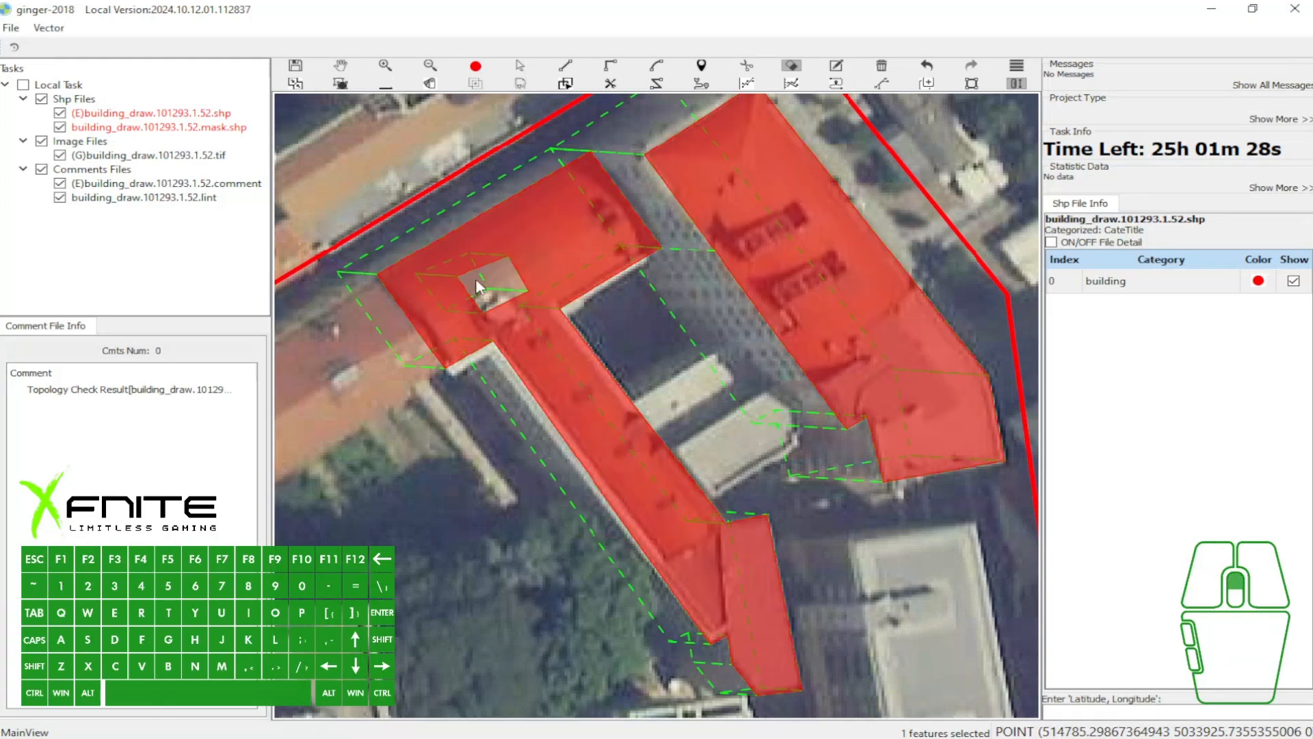
- Inspect the hole with the fill toggled, undo the hole cut, and leave the building polygons' fill hidden
key("grave")
scroll(494, 287, "down", 3)
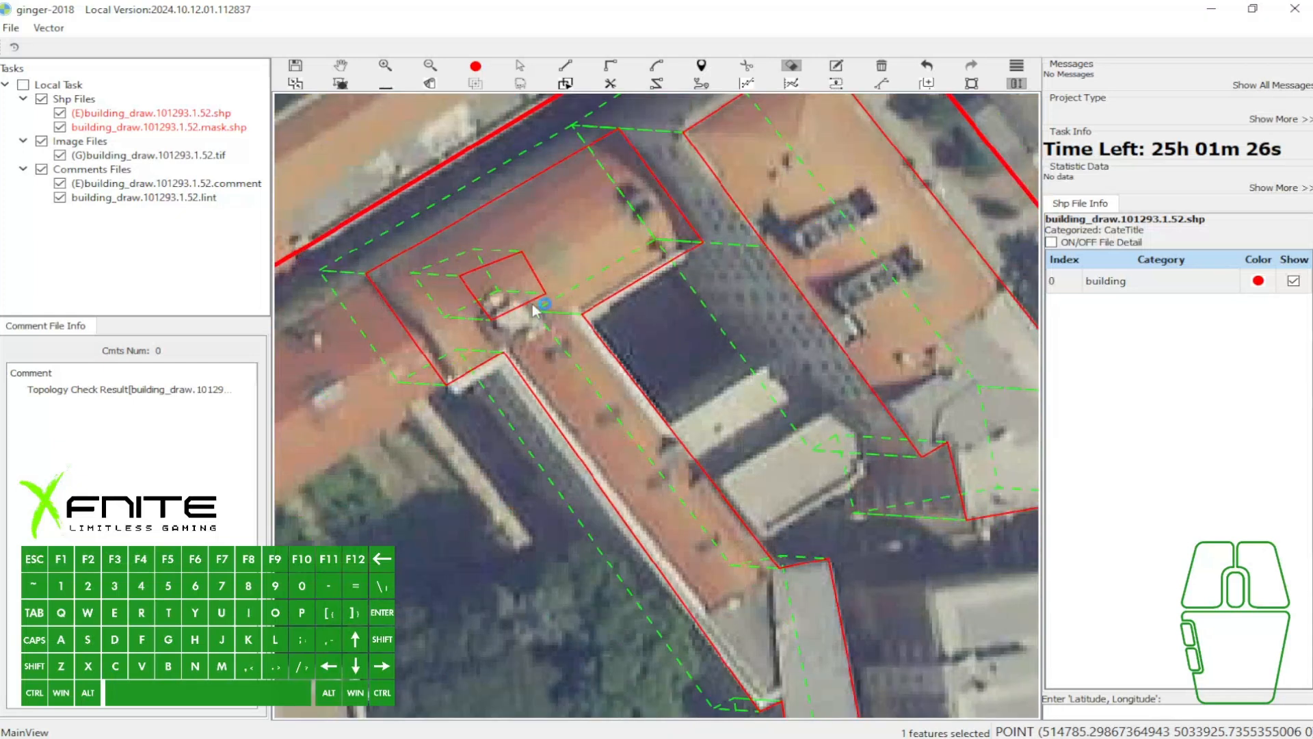
key("grave")
key("grave")
left_click_drag(523, 304, 550, 280)
key("grave")
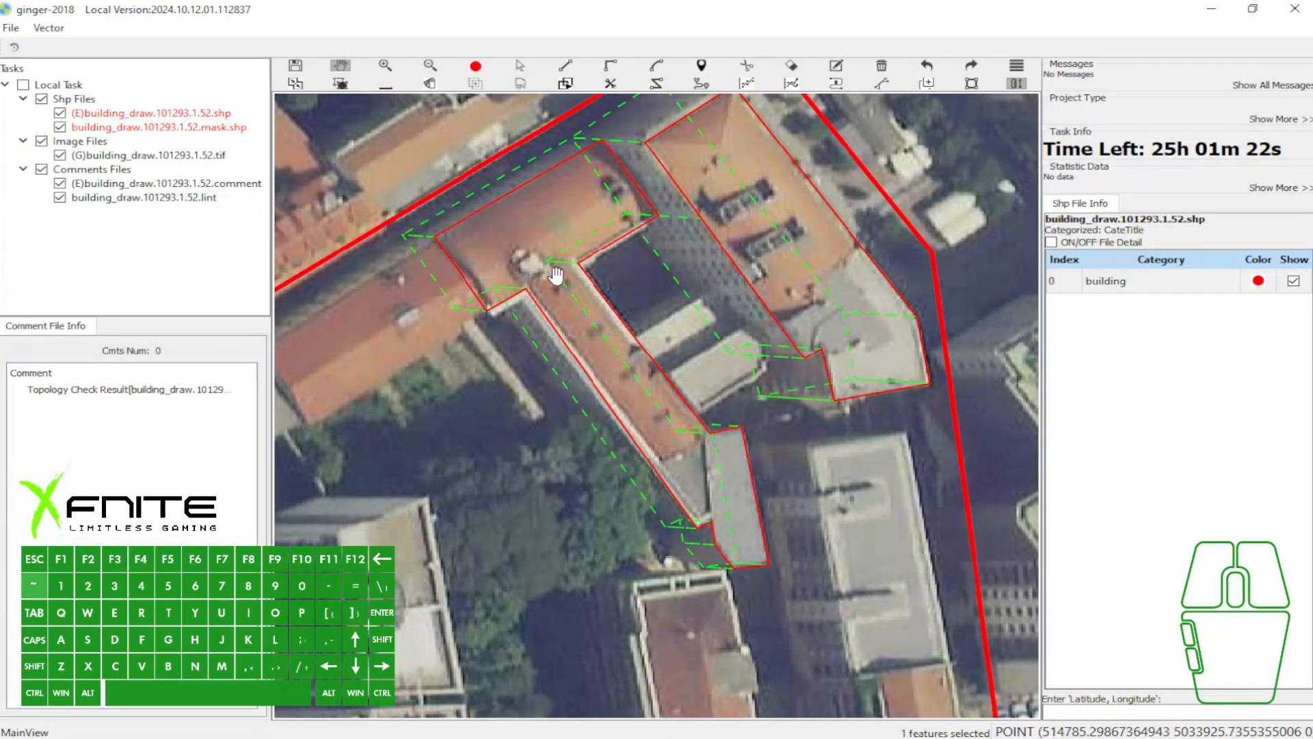
key("grave")
scroll(553, 273, "down", 2)
left_click_drag(629, 357, 637, 313)
key("grave")
left_click_drag(515, 258, 666, 255)
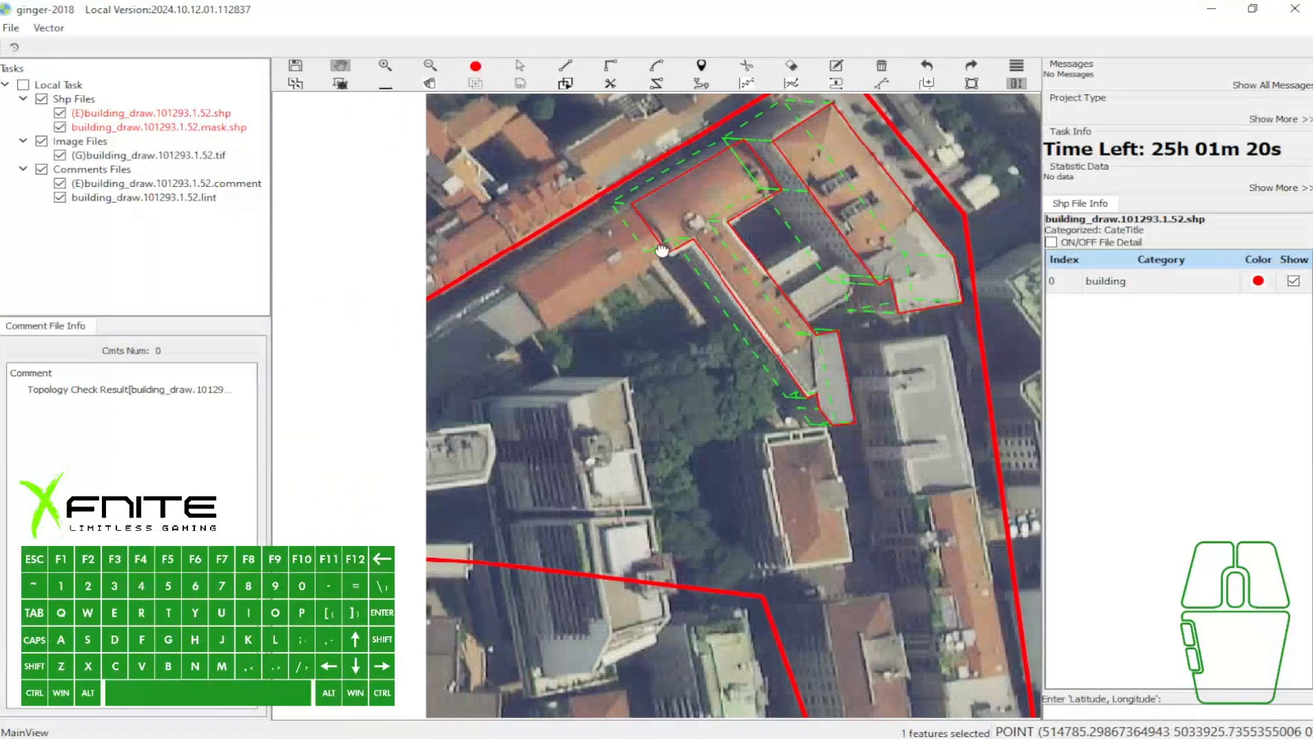
- Start a snapped outline in the paved strip between the buildings, running southeast to the light-roofed shed's northeast corner
scroll(666, 255, "up", 1)
left_click_drag(937, 272, 645, 285)
scroll(620, 285, "up", 2)
scroll(619, 285, "up", 1)
left_click_drag(486, 205, 619, 244)
key("h")
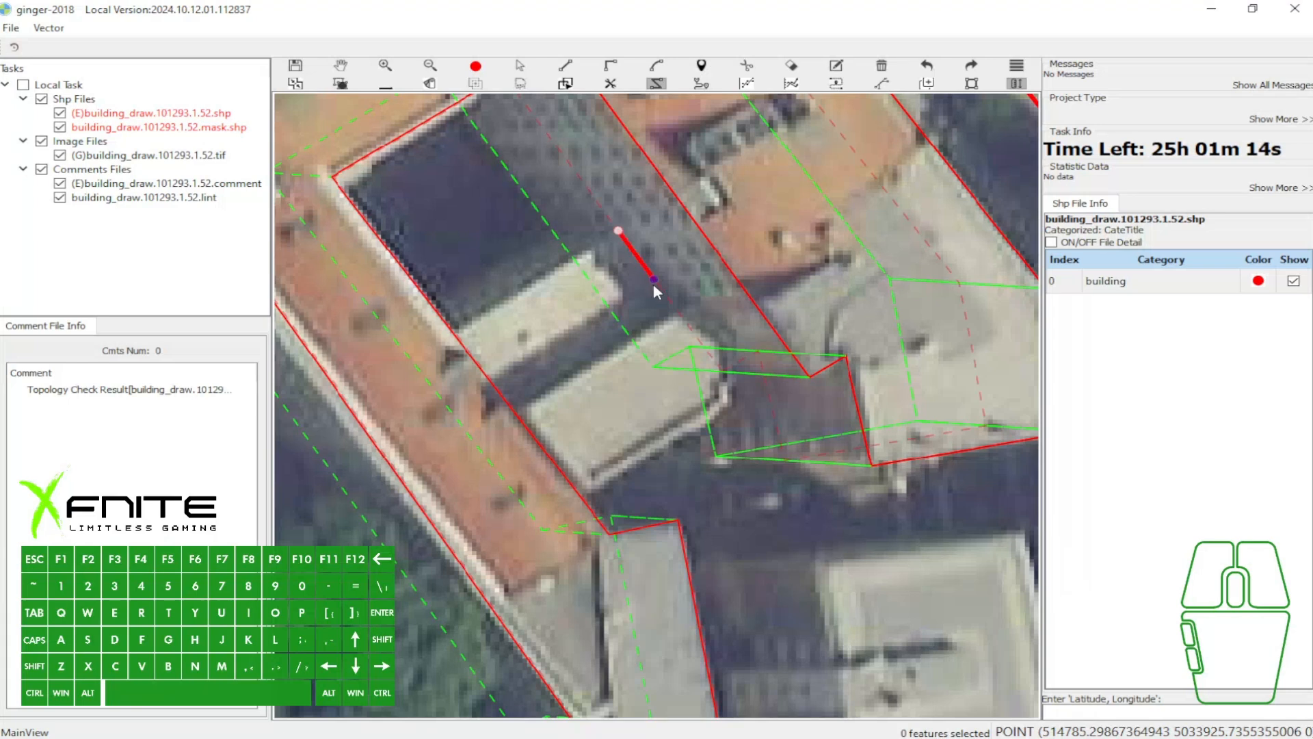
left_click(677, 311)
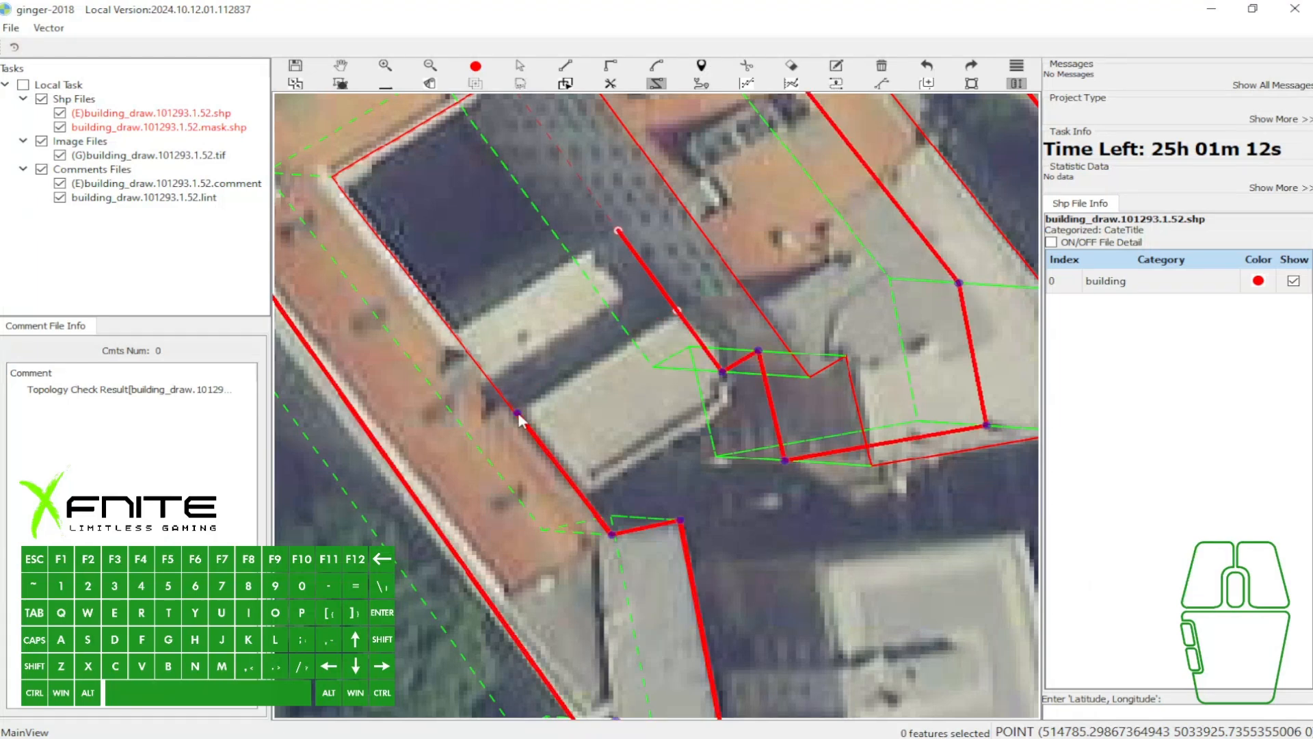
- Complete the snapped outline along the light-roofed shed's north edge and the L-shaped building's inner wall, and show the polygon fill
scroll(536, 415, "down", 2)
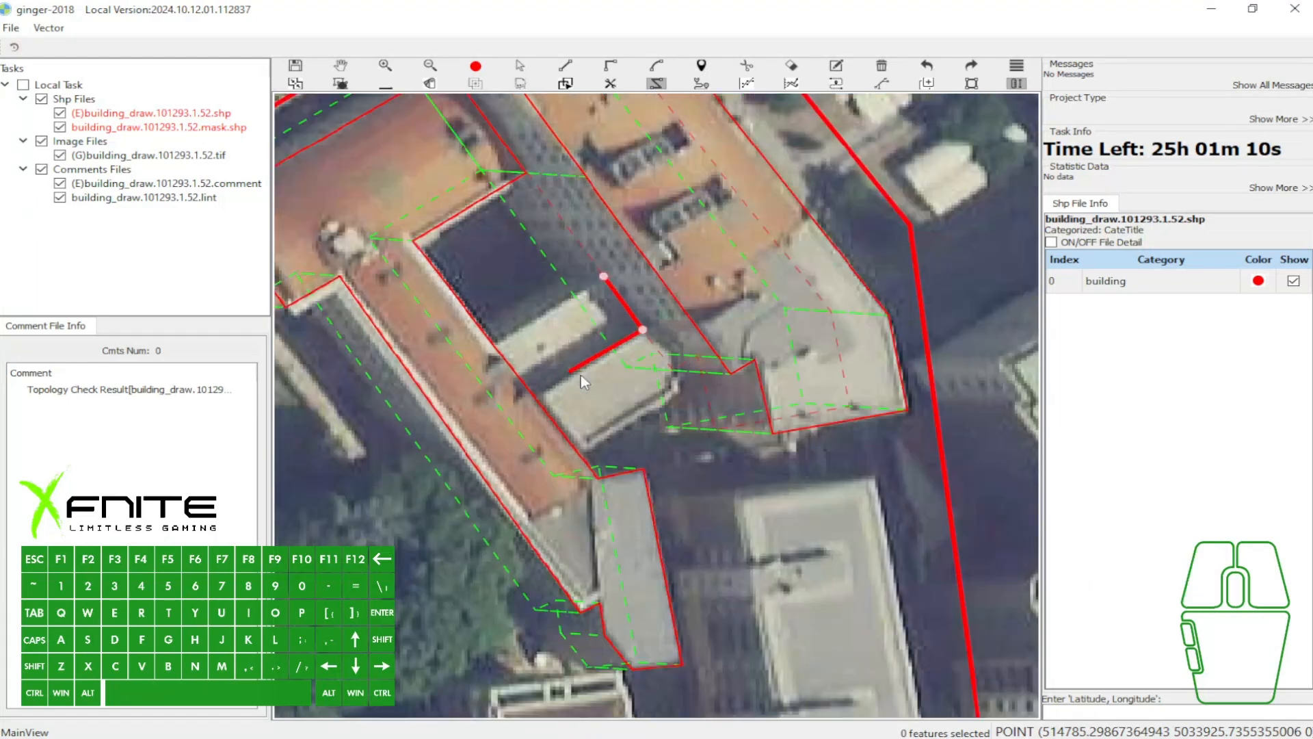
left_click(619, 342)
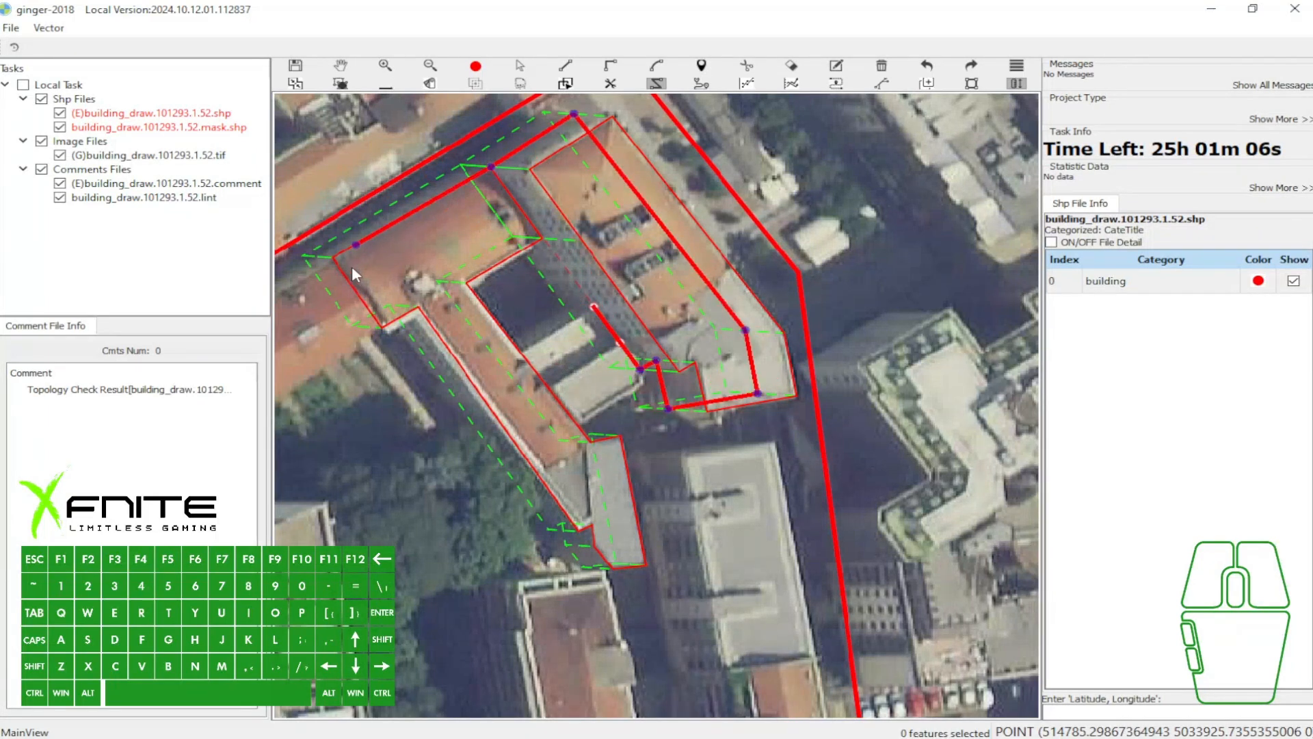
scroll(586, 352, "up", 1)
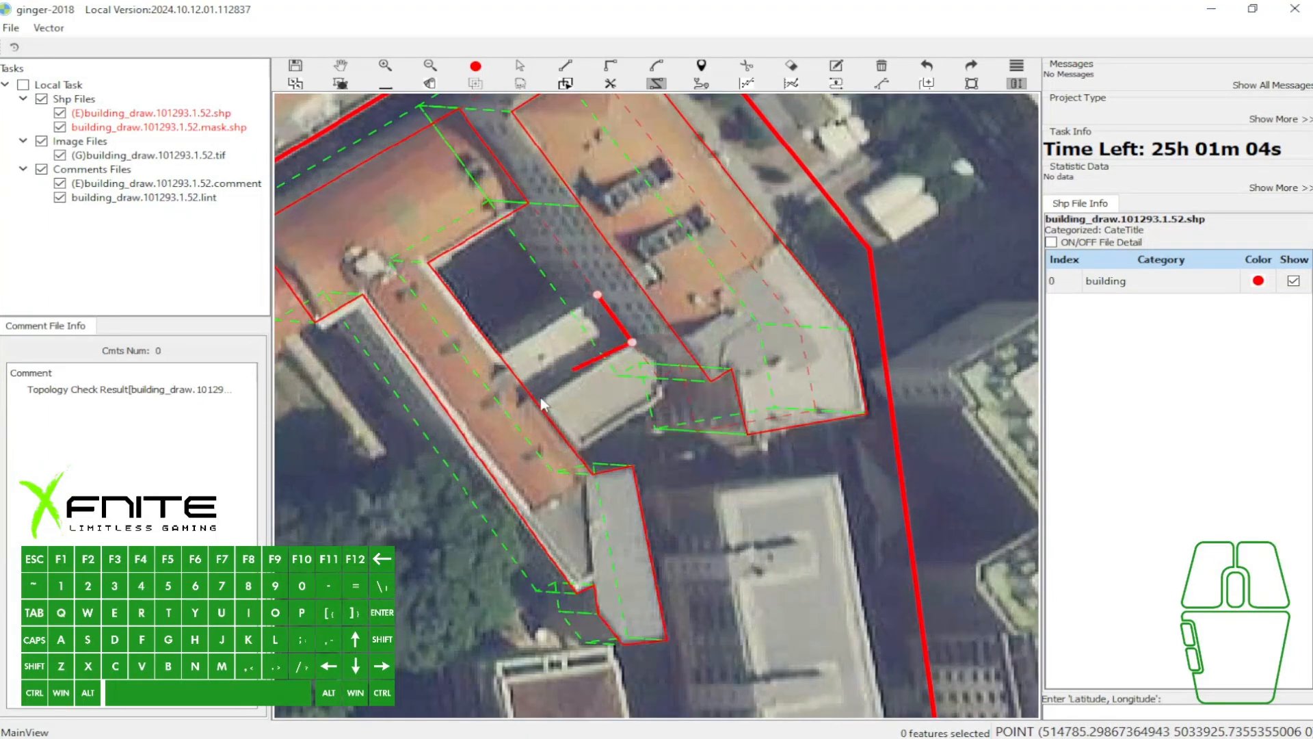
scroll(596, 368, "up", 1)
scroll(597, 371, "up", 1)
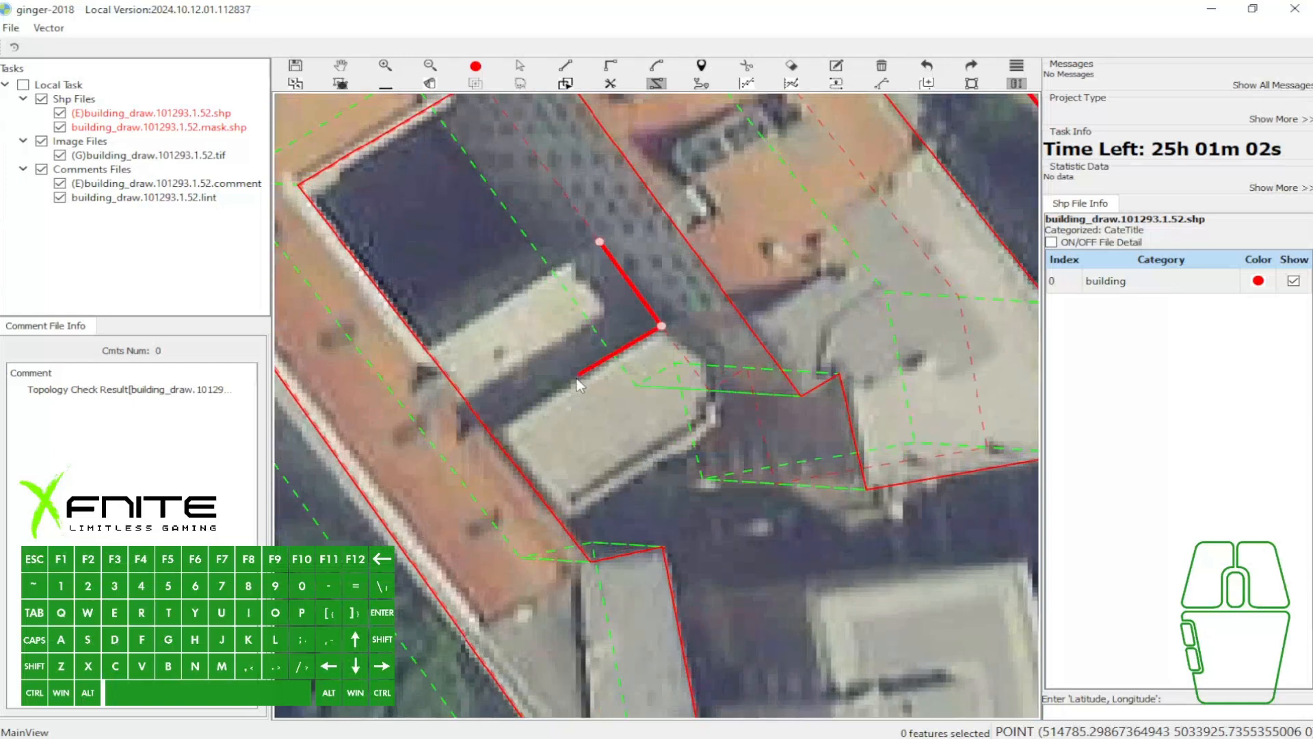
left_click(574, 378)
left_click(491, 431)
left_click(426, 348)
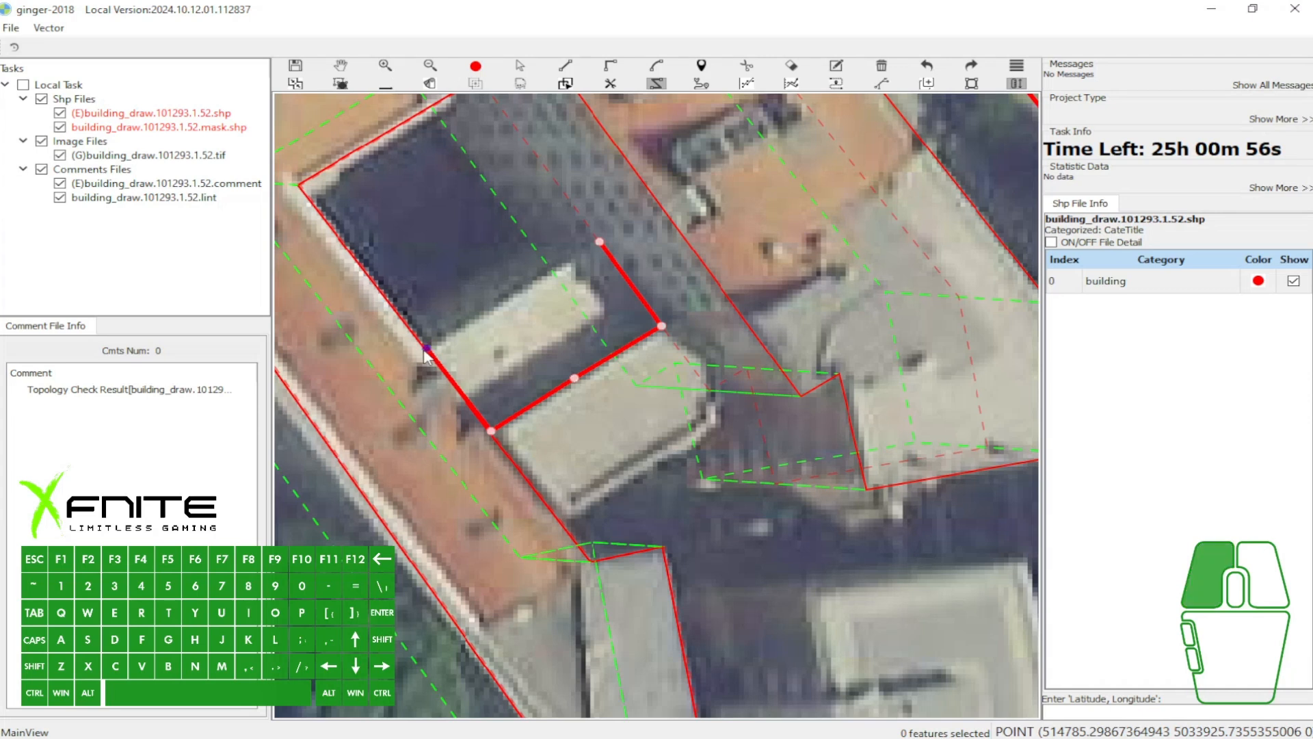
right_click(611, 288)
scroll(614, 289, "down", 1)
key("grave")
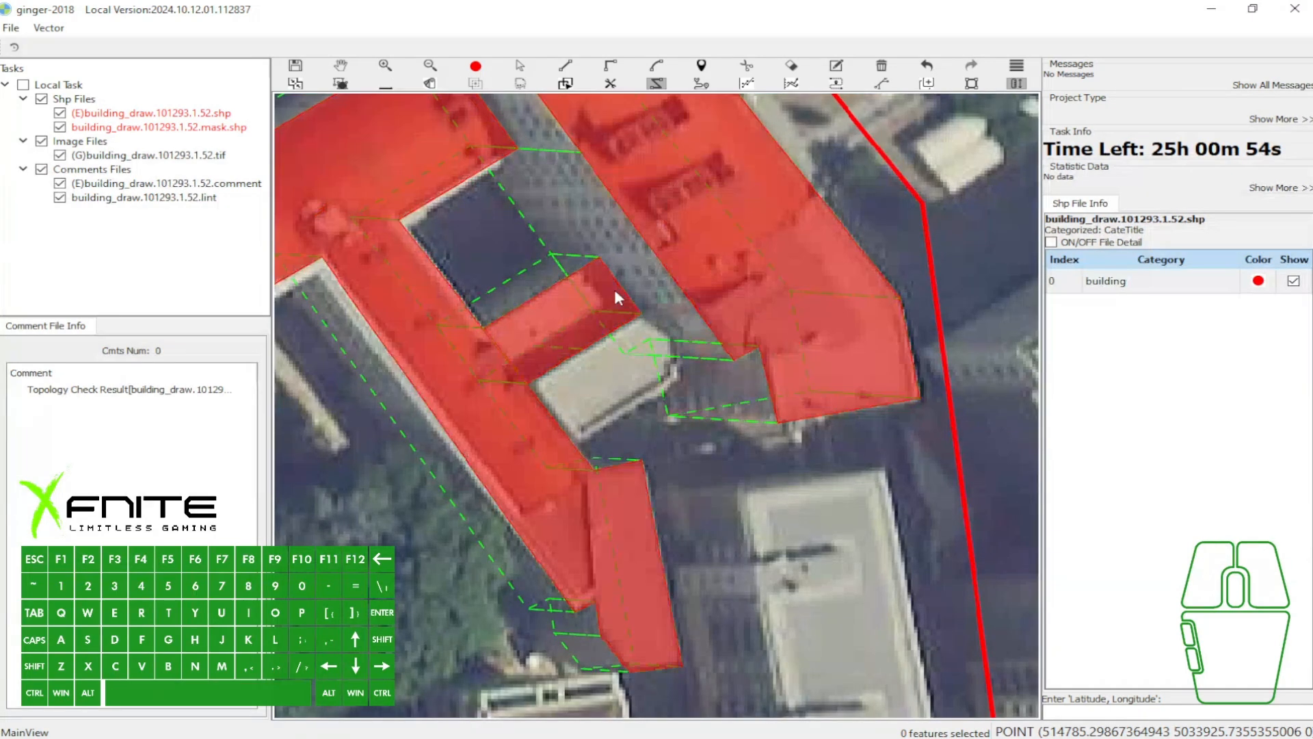
- Remove the newly drawn polygon between the courtyard and the light-roofed shed, and hide the fill
scroll(613, 289, "down", 1)
key("a")
left_click(588, 304)
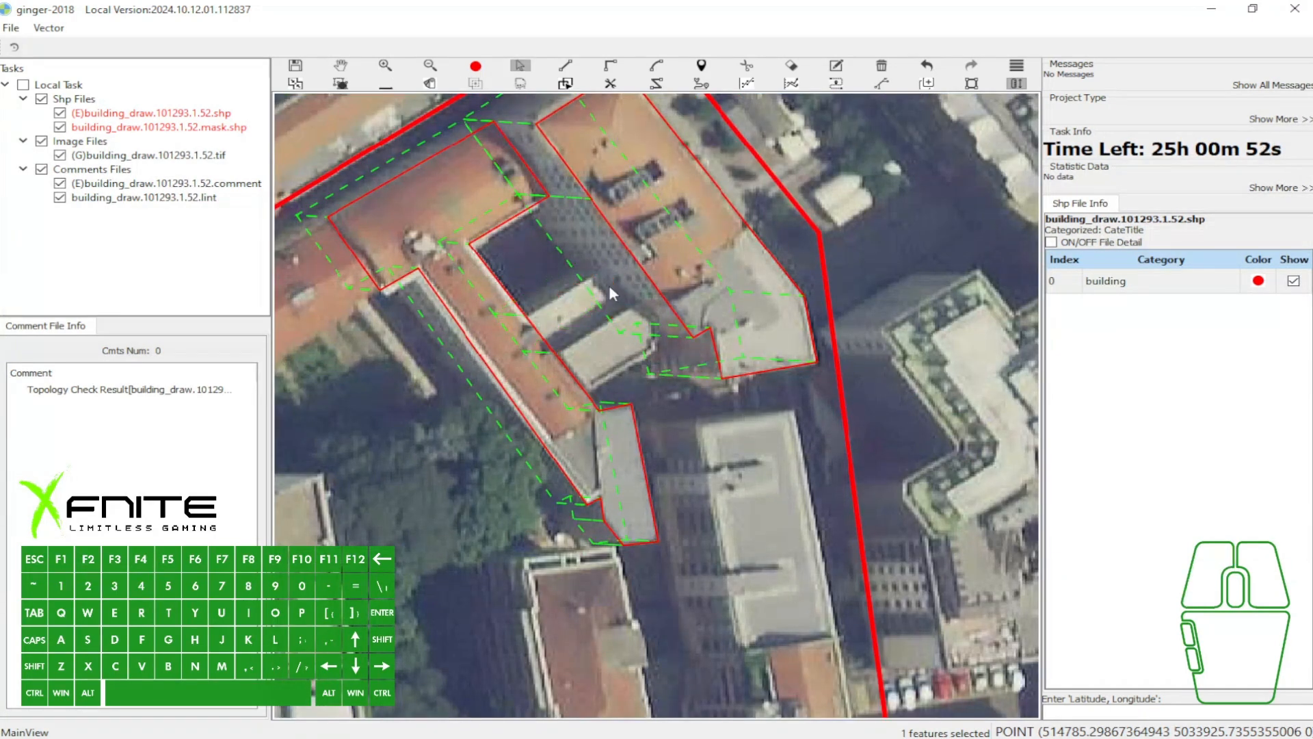
- Try a snapped outline traced the long way around the adjacent buildings, show its fill, and delete the oversized polygon
scroll(608, 282, "up", 1)
key("h")
left_click(606, 261)
left_click(646, 310)
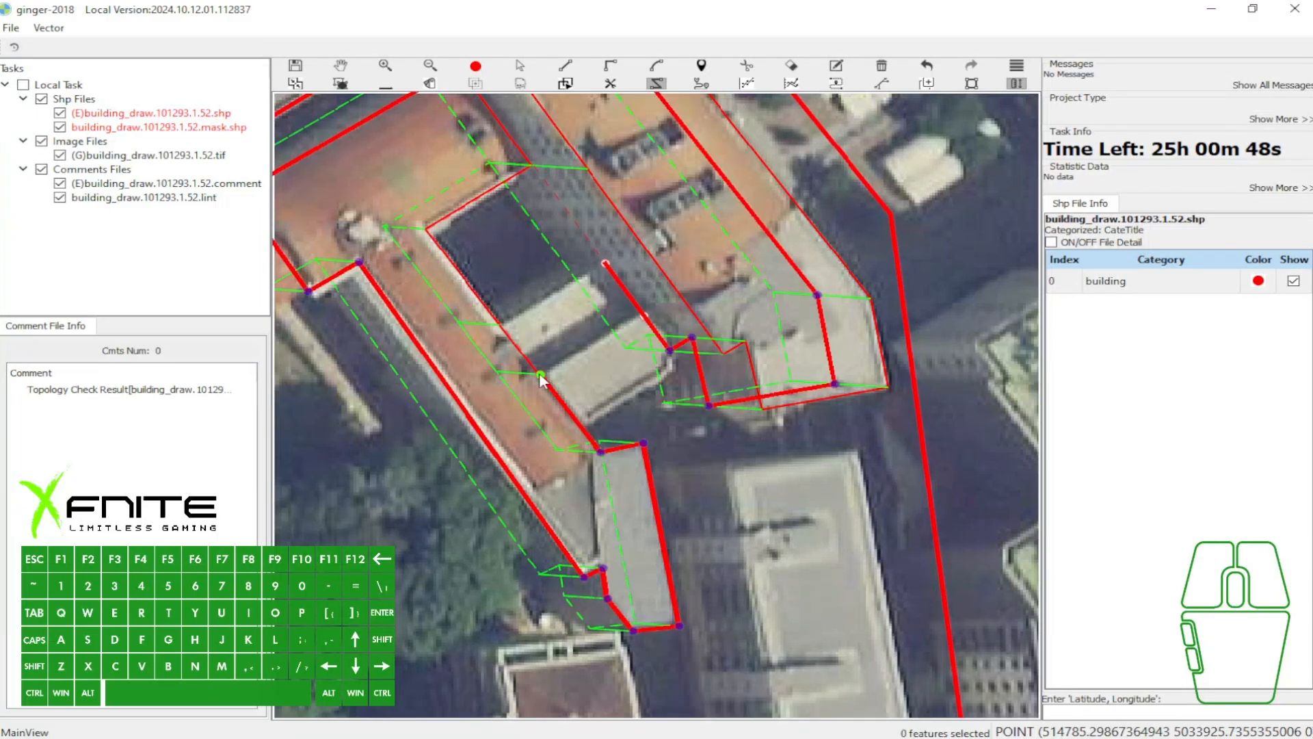
scroll(503, 330, "down", 1)
key("grave")
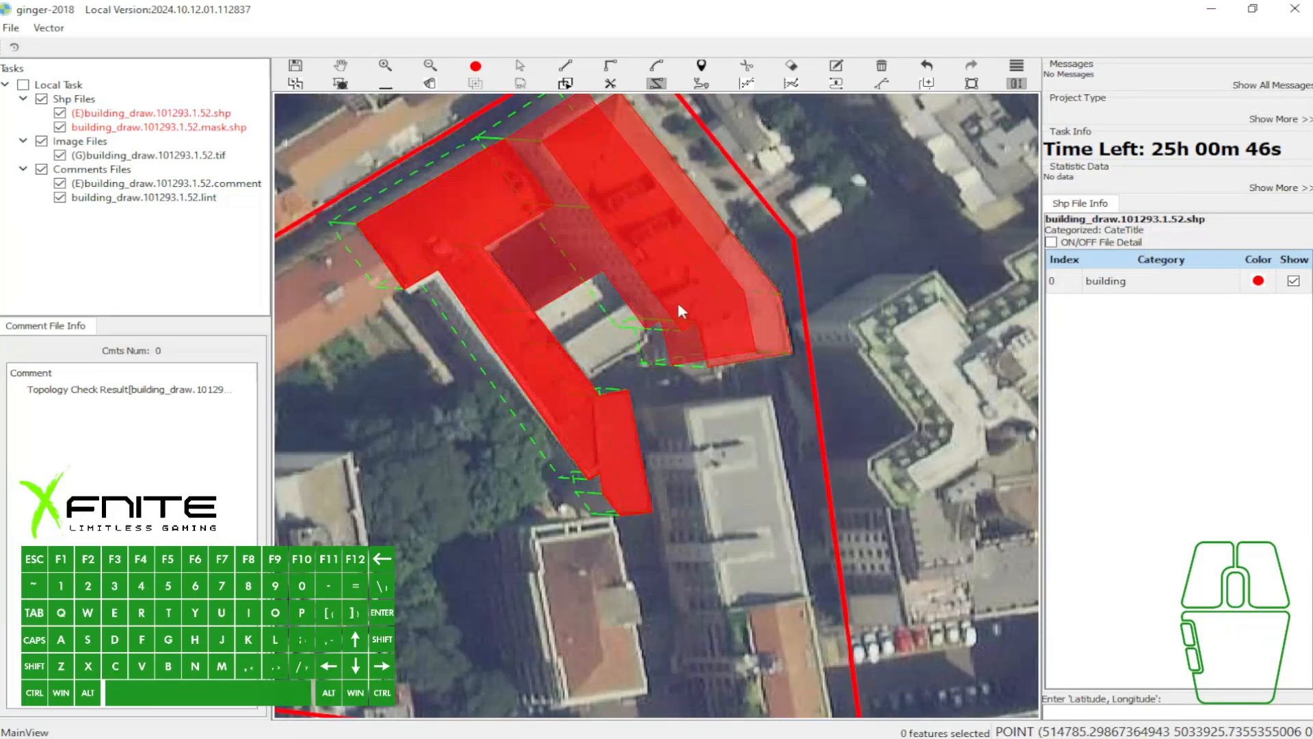
left_click(669, 294)
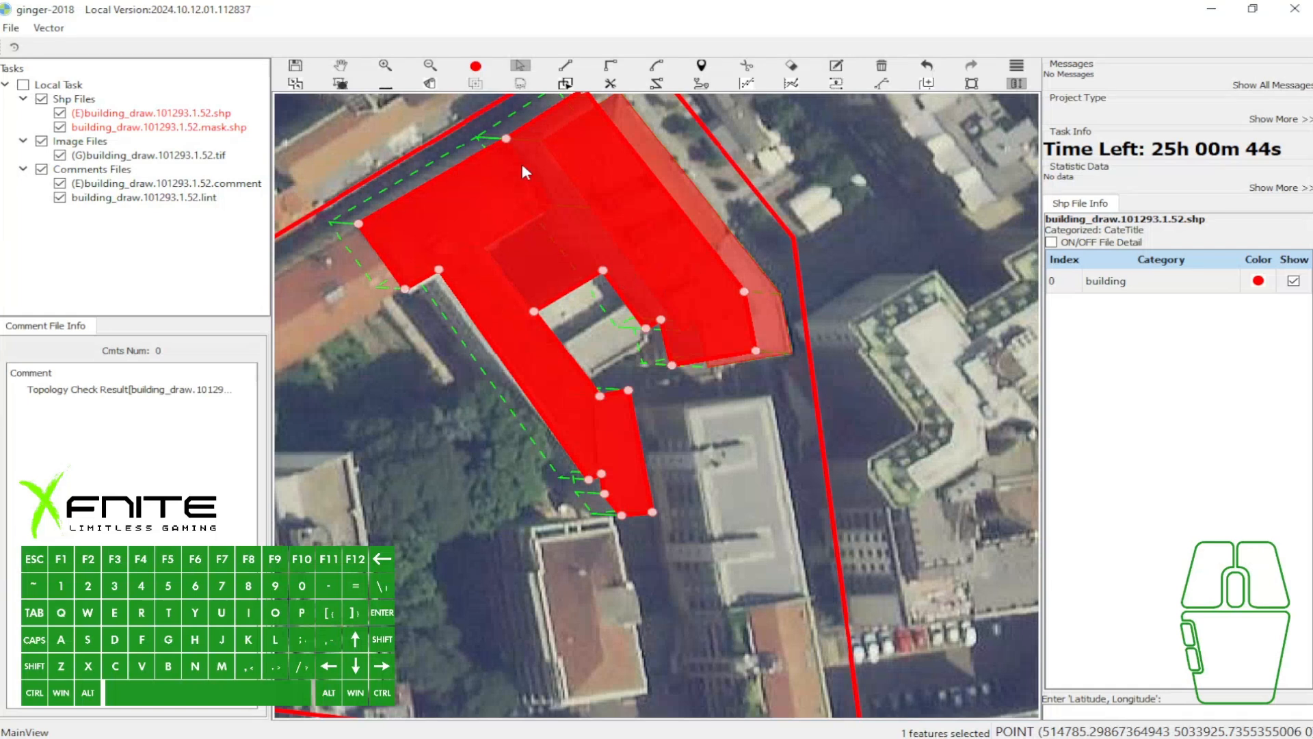
key("b")
- Outline the narrow annex north of the light-roofed shed with a five-point polygon snapped along the L-shaped building's inner wall
scroll(588, 256, "up", 5)
key("h")
left_click(650, 345)
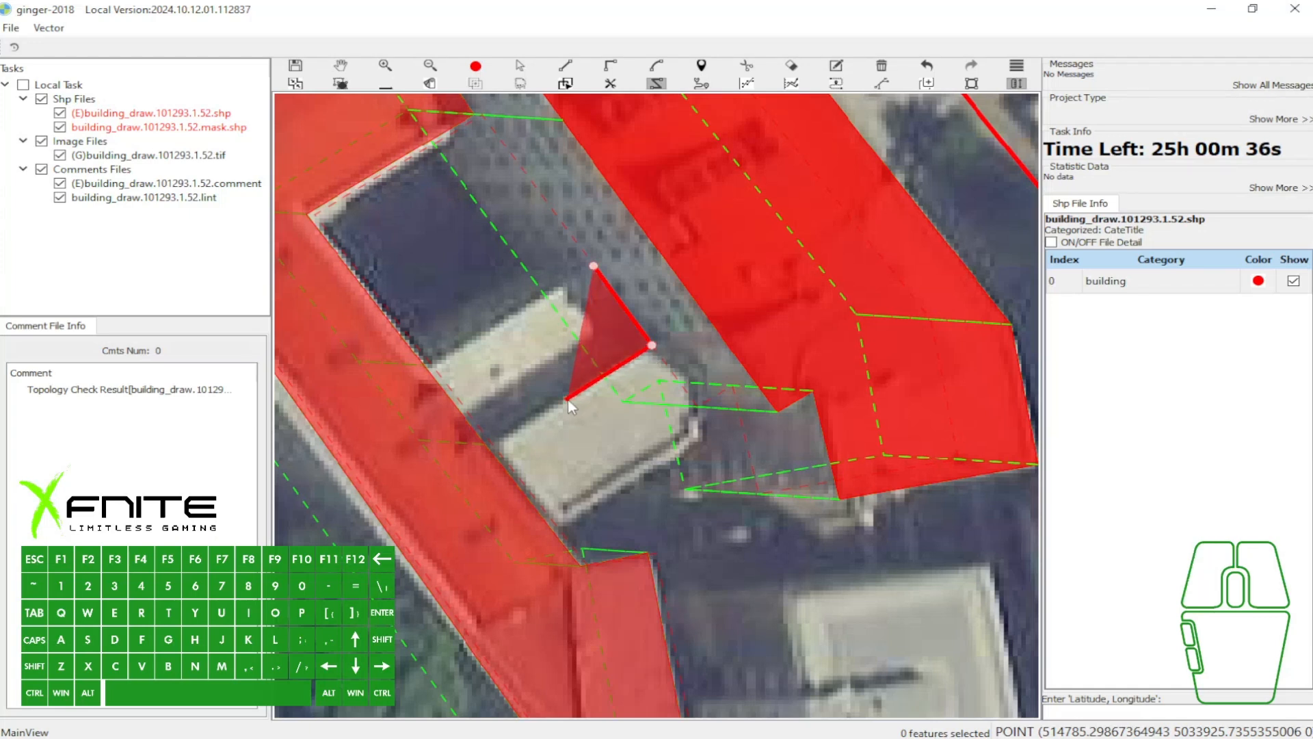
left_click(567, 400)
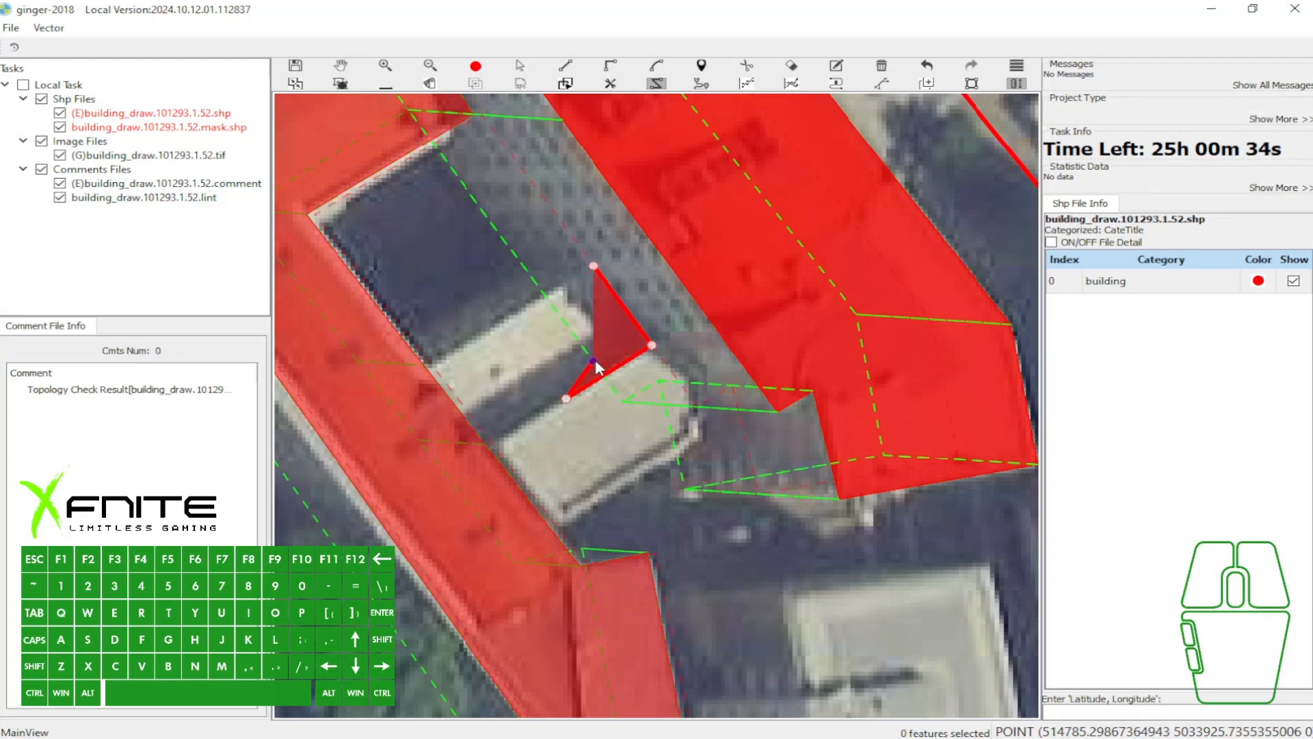
left_click(493, 446)
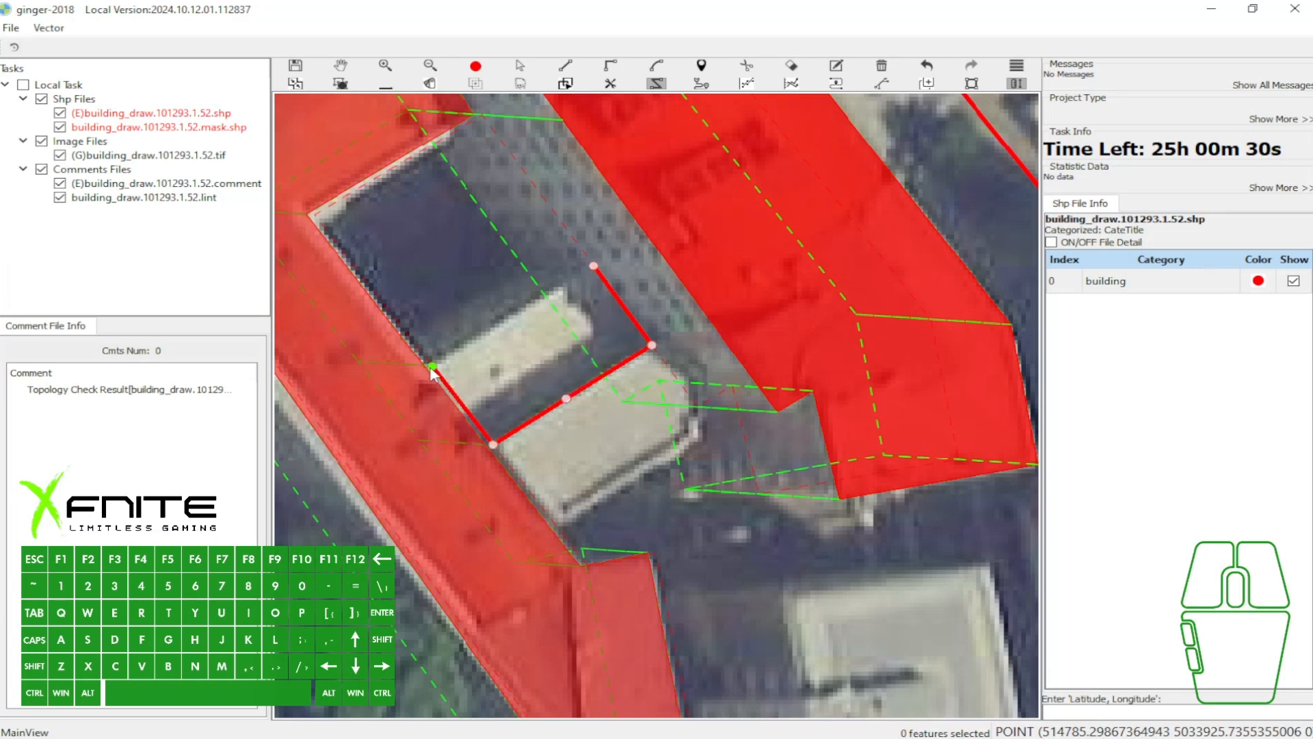
left_click(432, 367)
key("space")
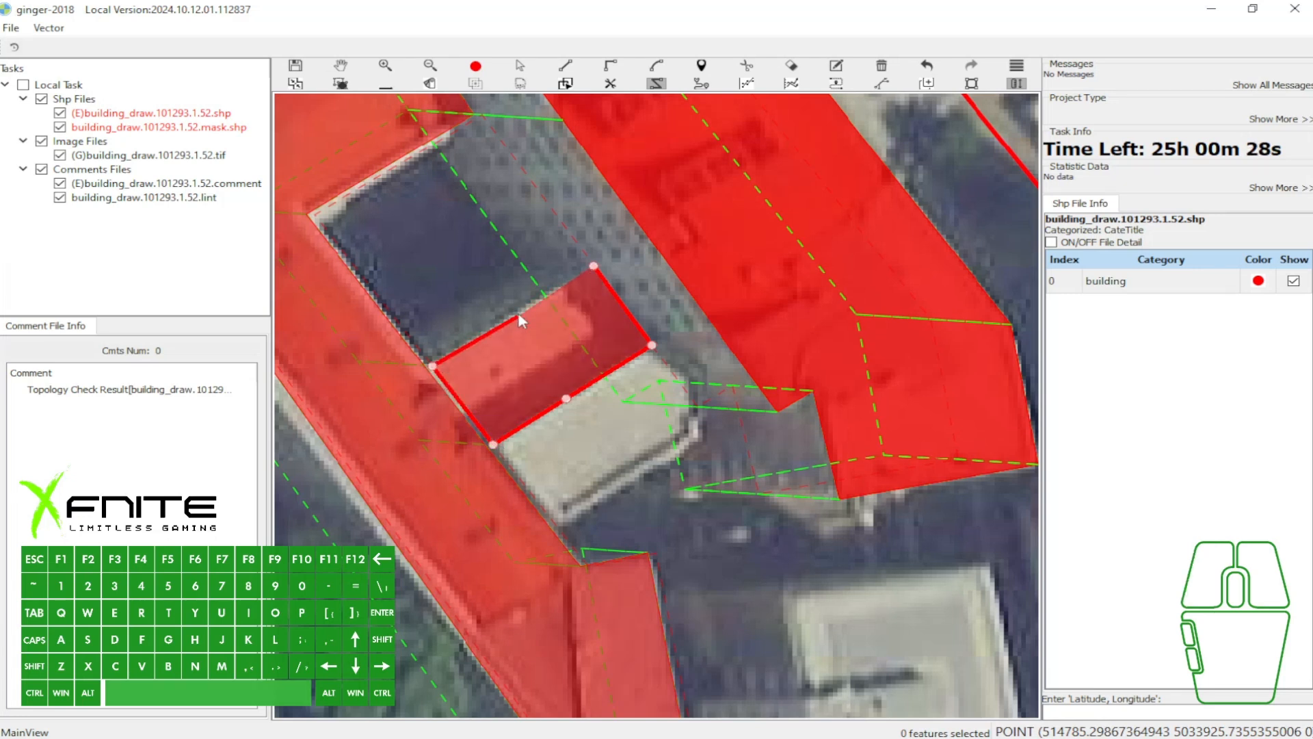
key("grave")
scroll(535, 339, "down", 1)
left_click(533, 359)
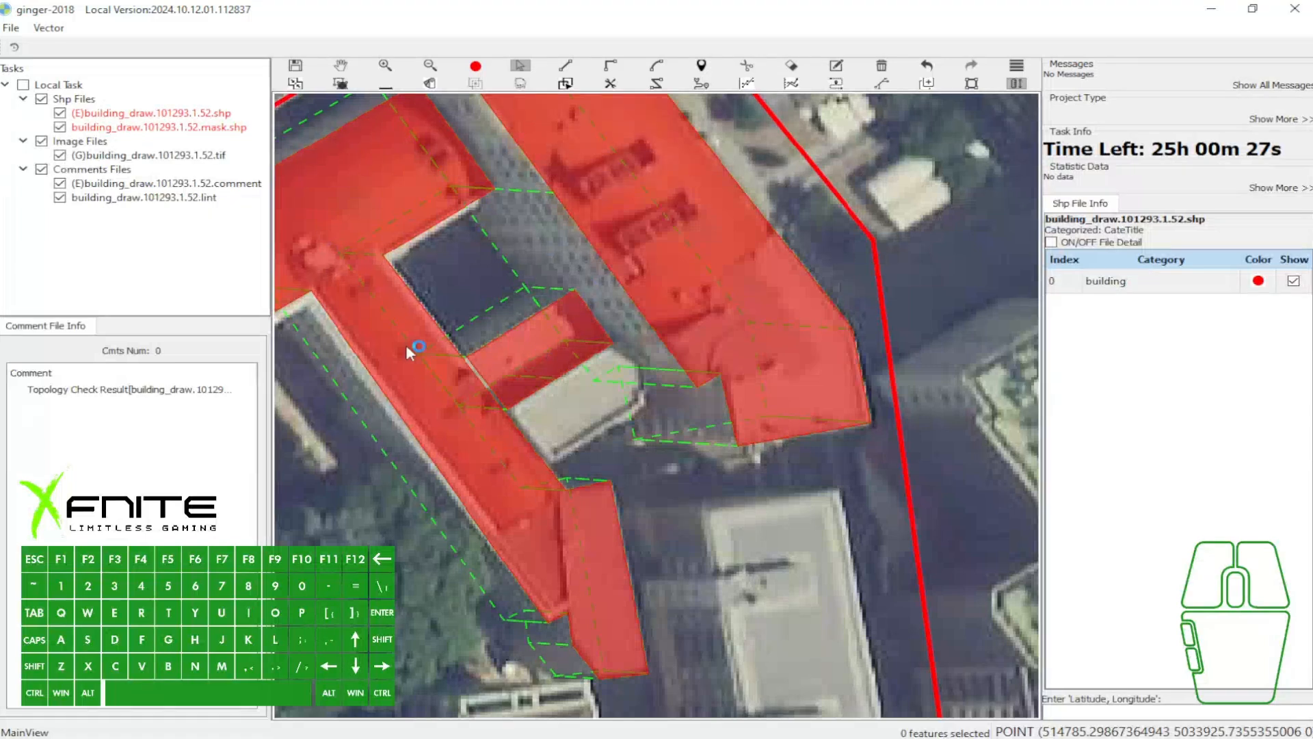
key("w")
left_click_drag(534, 353, 546, 325)
scroll(584, 338, "up", 2)
key("h")
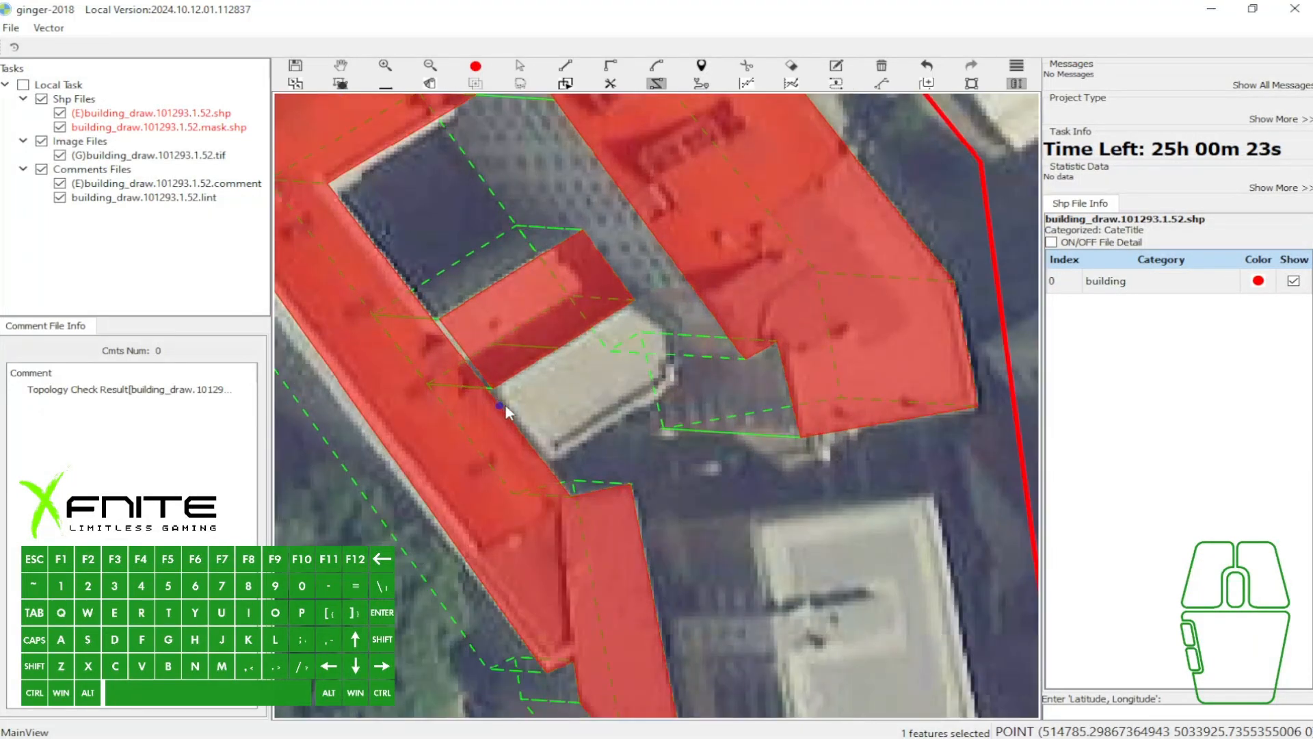
left_click(634, 300)
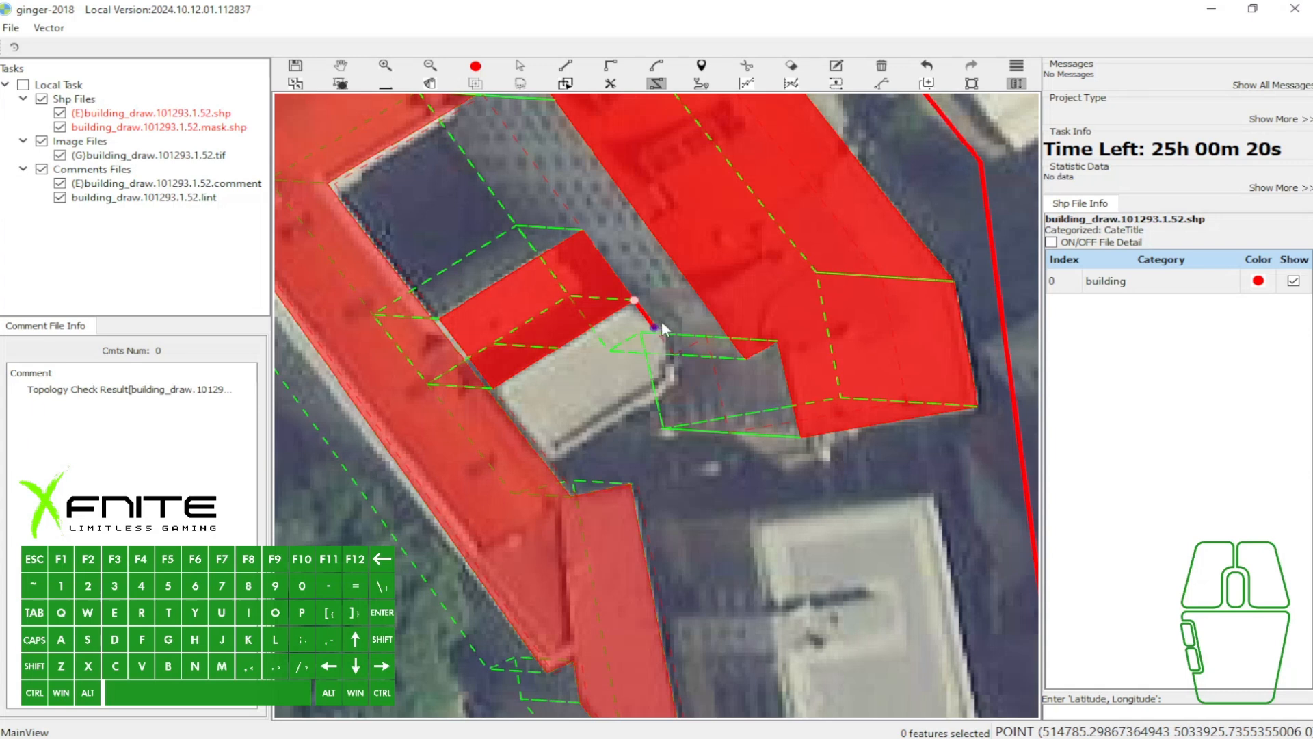
key("w")
- Outline the light-roofed shed beside the annex with the snapped drawing tool, following its angled east end, and close the polygon
key("h")
left_click(643, 290)
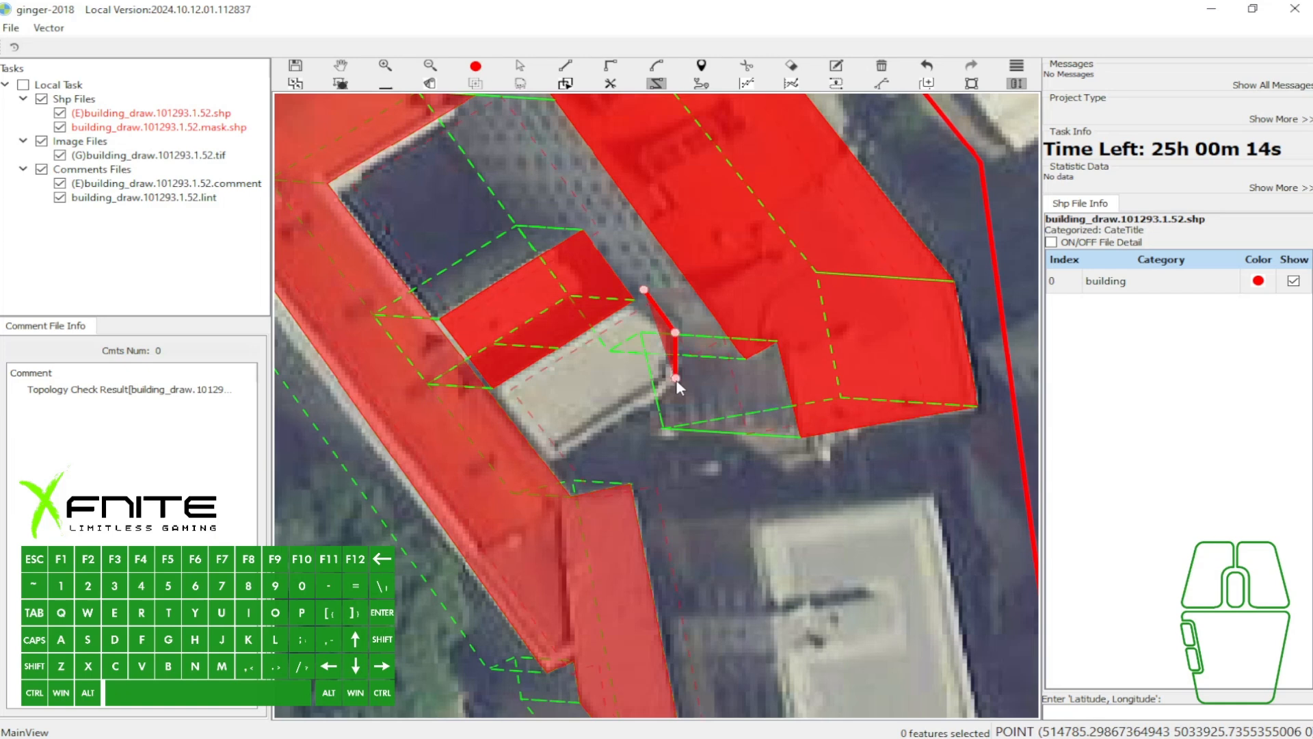
scroll(675, 379, "up", 2)
key("BackSpace")
left_click(678, 379)
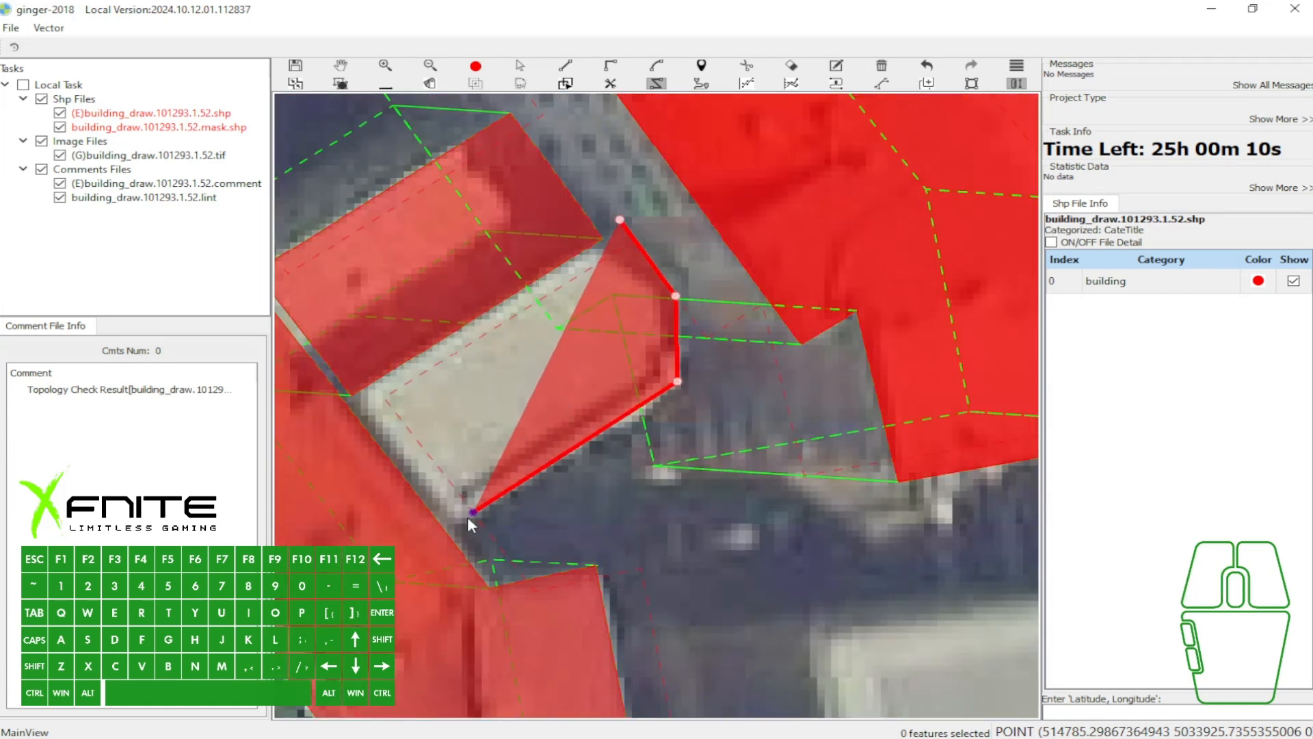
scroll(442, 521, "up", 1)
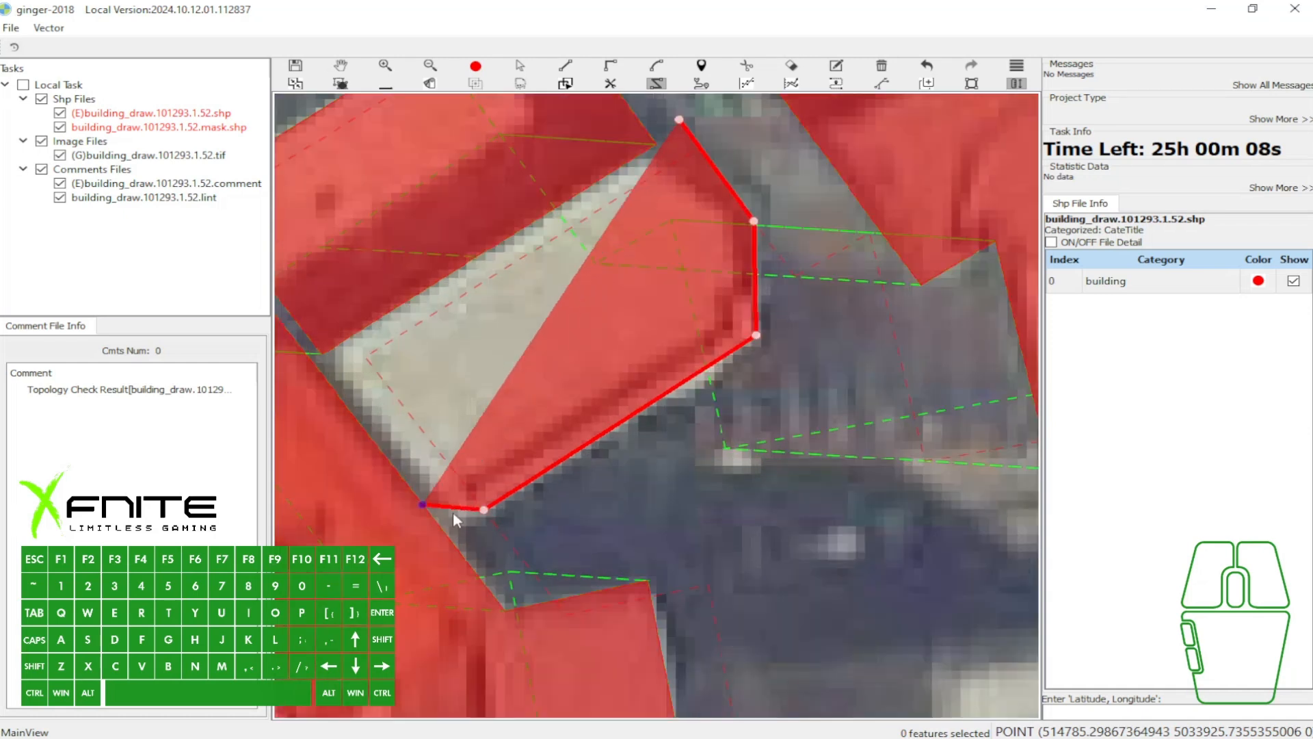
left_click(485, 510)
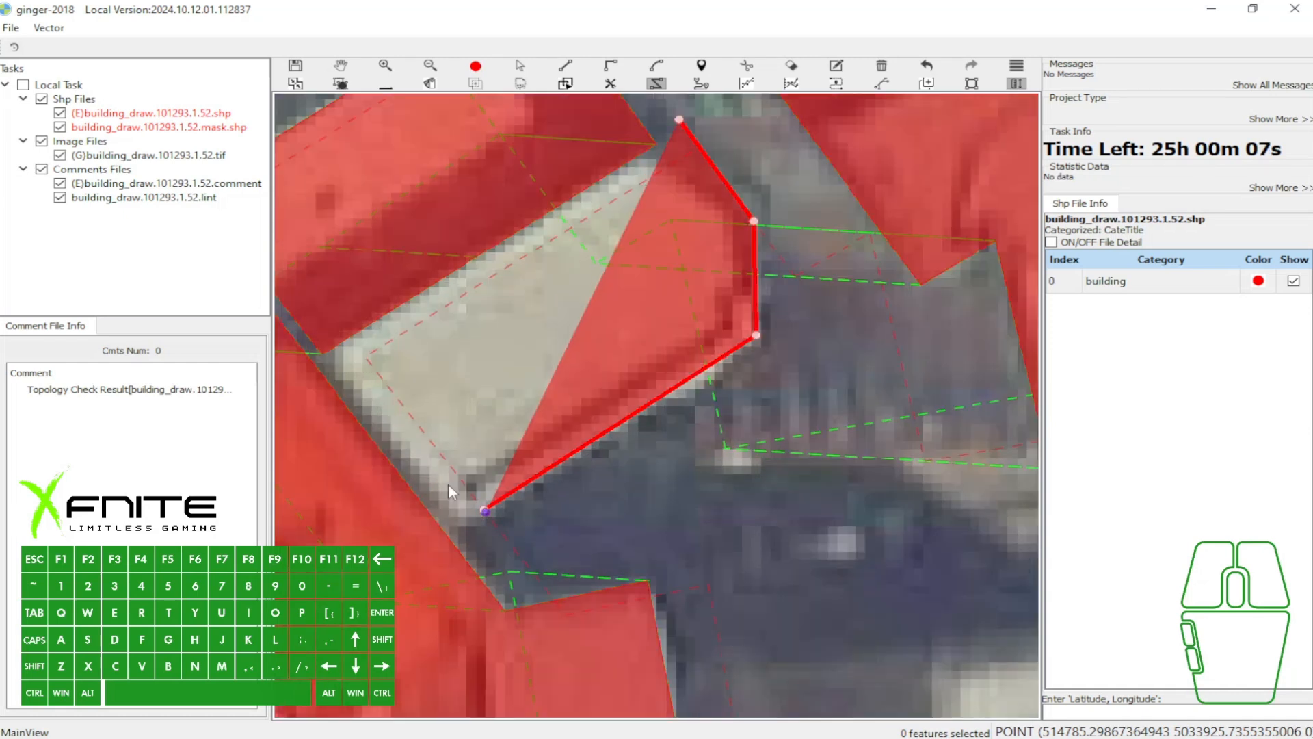
left_click(357, 364)
left_click(708, 143)
left_click_drag(711, 142, 638, 189)
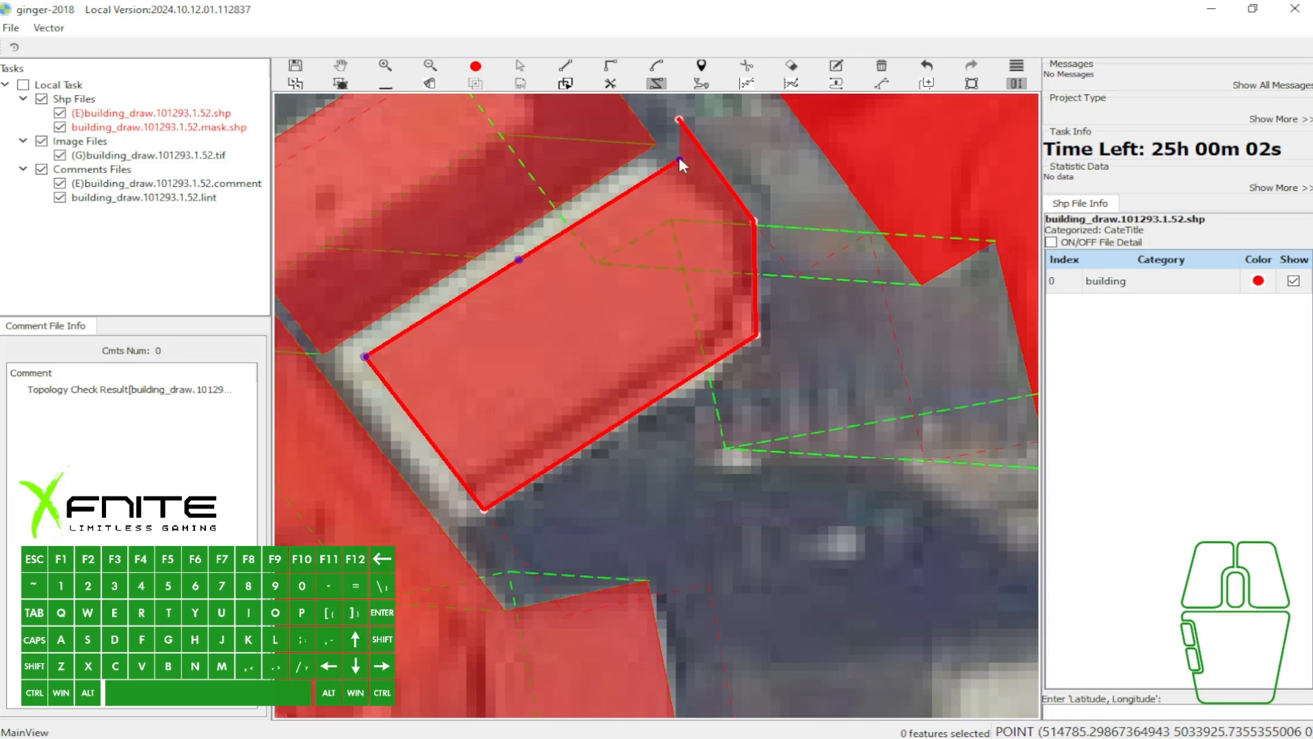
scroll(684, 164, "down", 2)
key("w")
- Select the shed polygon and move its northern vertex southeast along the east side so its north edge matches the roof
left_click(575, 285)
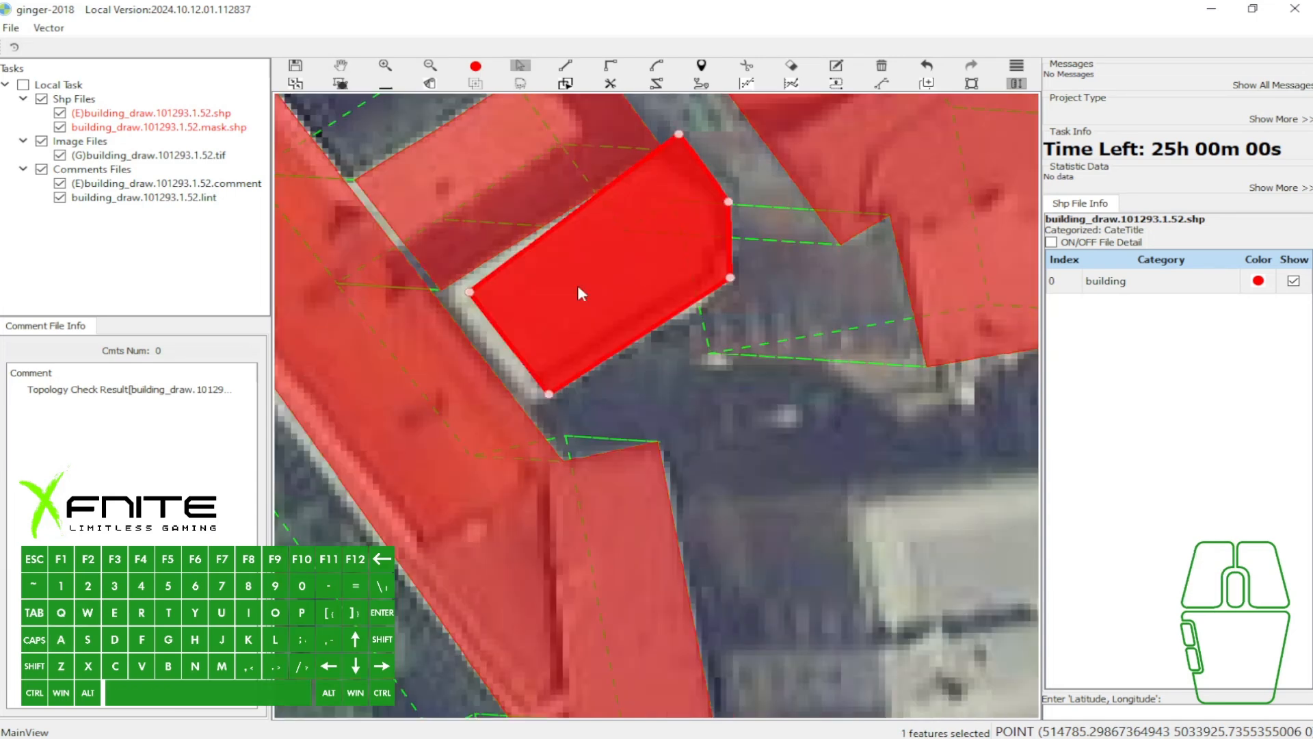
left_click_drag(679, 135, 694, 156)
key("w")
left_click(690, 175)
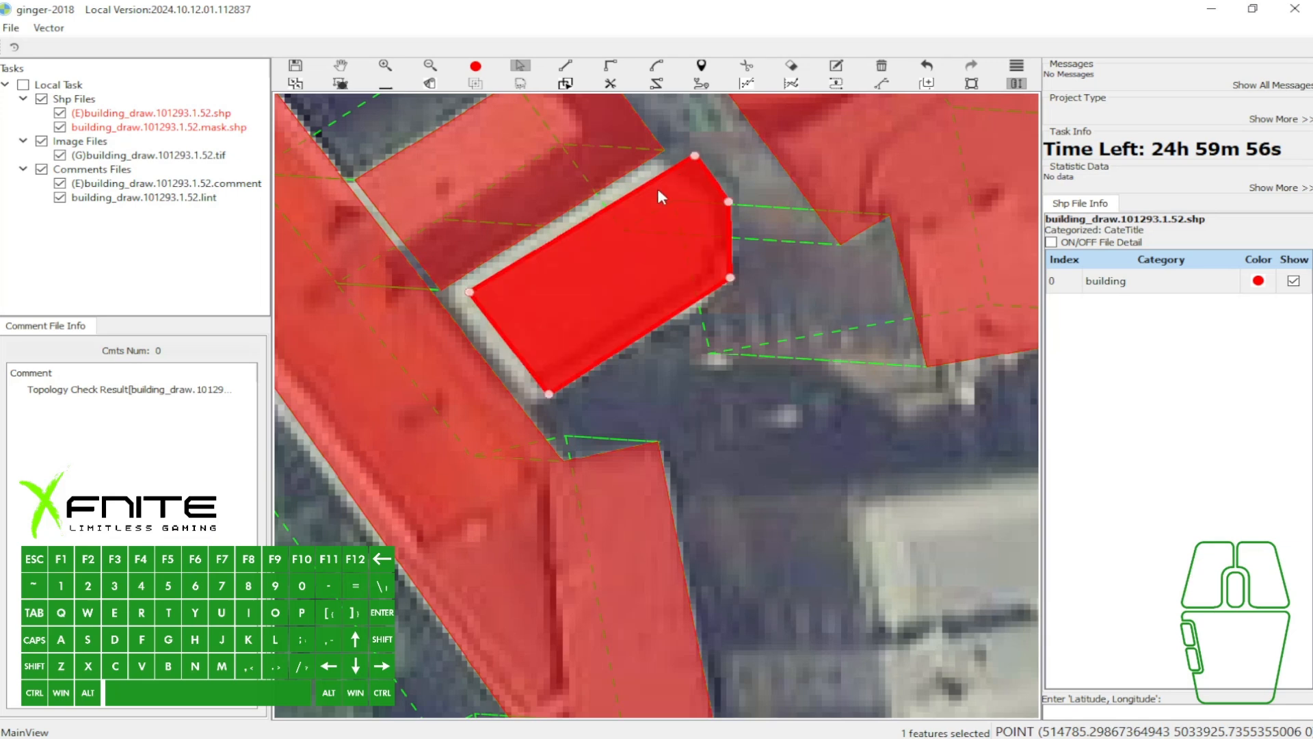
- Outline the terracotta-roofed building west of the L-shaped building, tracing their shared edge and combining snapped and ordinary line modes, and close the polygon
left_click_drag(574, 254, 701, 315)
key("w")
scroll(616, 240, "down", 2)
scroll(655, 221, "down", 1)
key("w")
scroll(684, 229, "down", 1)
key("a")
key("w")
left_click_drag(406, 357, 561, 275)
key("a")
scroll(615, 194, "up", 2)
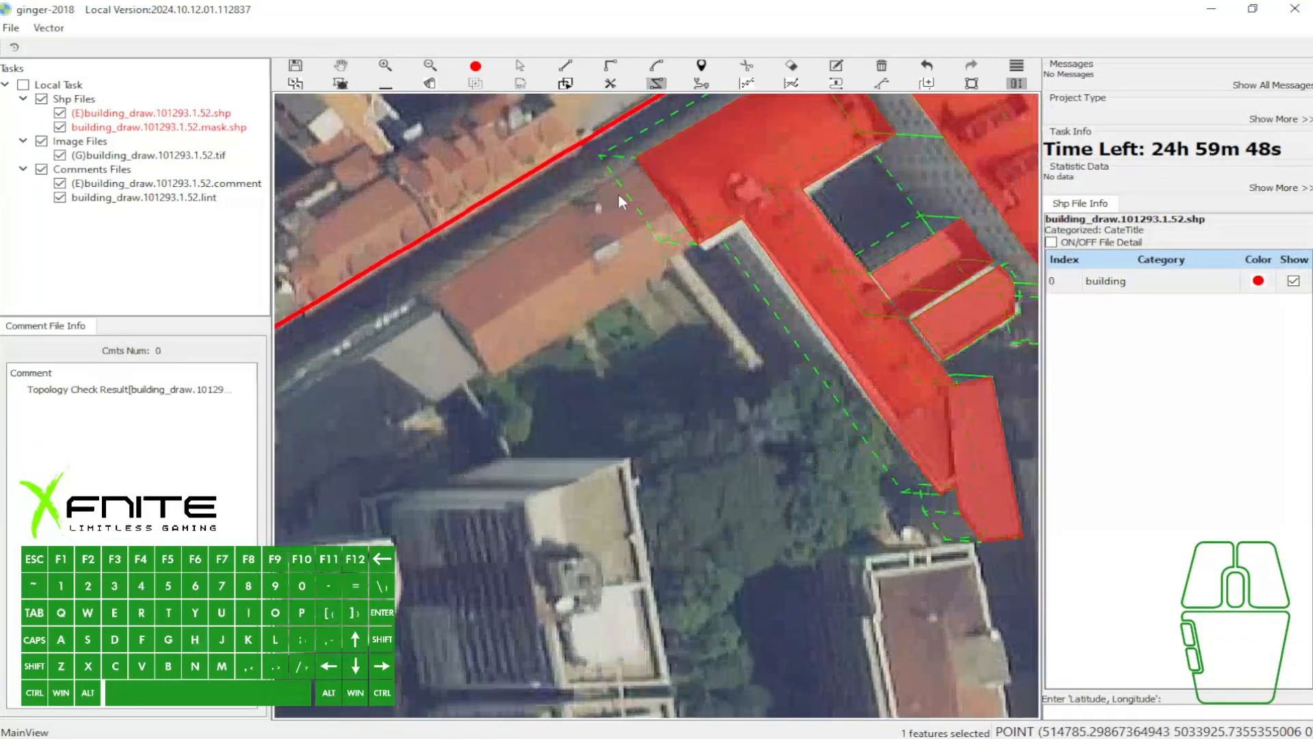
left_click(656, 140)
left_click_drag(657, 140, 729, 264)
left_click(735, 254)
key("f")
key("s")
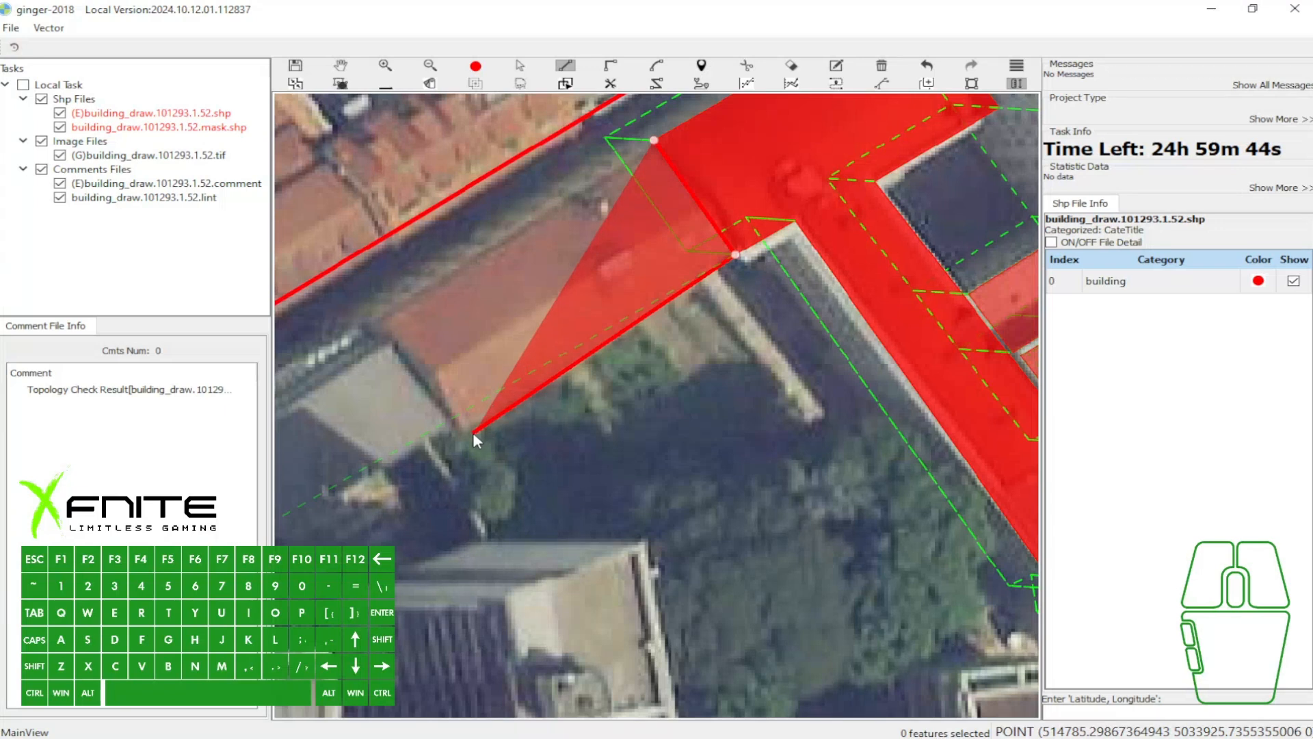
left_click(462, 431)
left_click(654, 139)
key("space")
key("w")
- Examine the building outlines with the fill hidden, from the shared terracotta-roof edge to the L-shaped building's southern end
left_click_drag(770, 217, 419, 217)
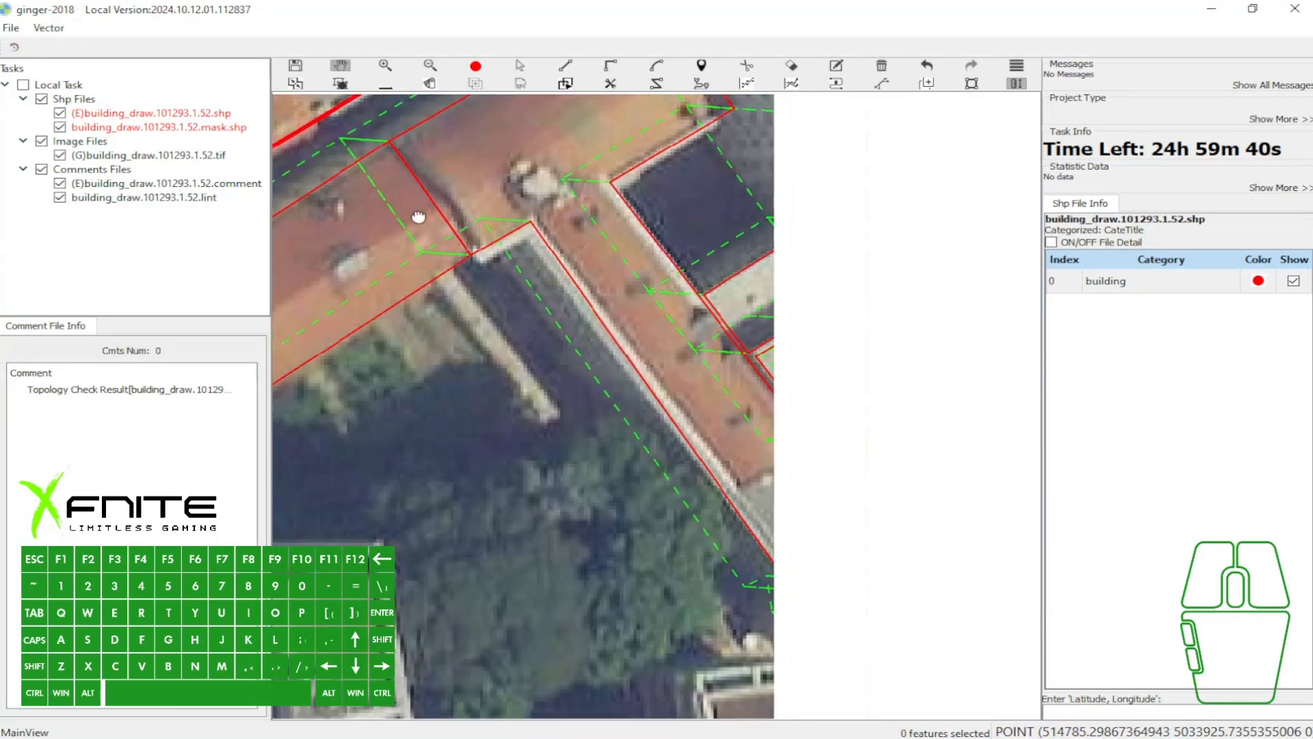
scroll(493, 233, "up", 2)
key("a")
left_click_drag(509, 246, 532, 251)
key("a")
left_click_drag(619, 291, 614, 311)
scroll(620, 290, "down", 3)
key("w")
left_click_drag(734, 445, 653, 305)
scroll(697, 400, "up", 1)
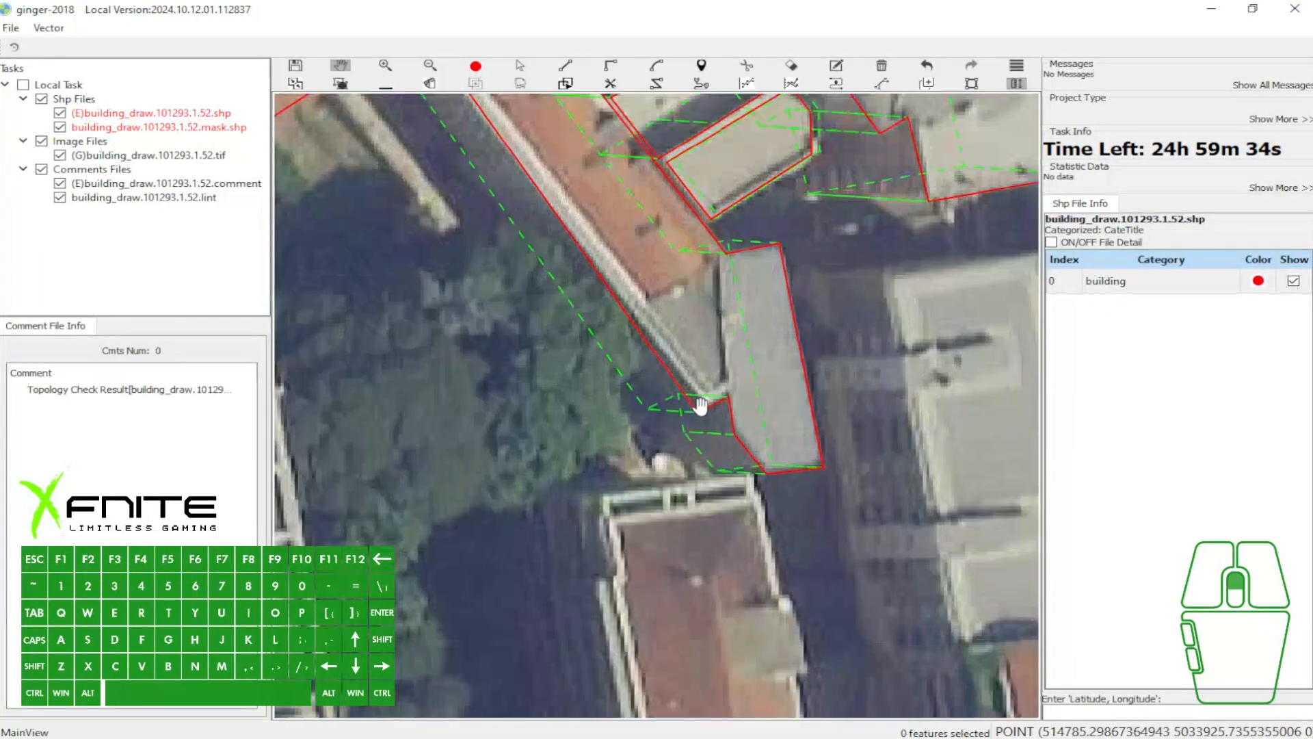
scroll(700, 405, "up", 2)
key("a")
left_click_drag(699, 421, 724, 409)
- Outline the narrow, pointed flat-roofed building to the southwest with a closed seven-point polygon using the ordinary line tool
key("w")
scroll(780, 334, "down", 5)
left_click_drag(419, 310, 693, 254)
scroll(718, 225, "up", 2)
left_click_drag(779, 234, 566, 183)
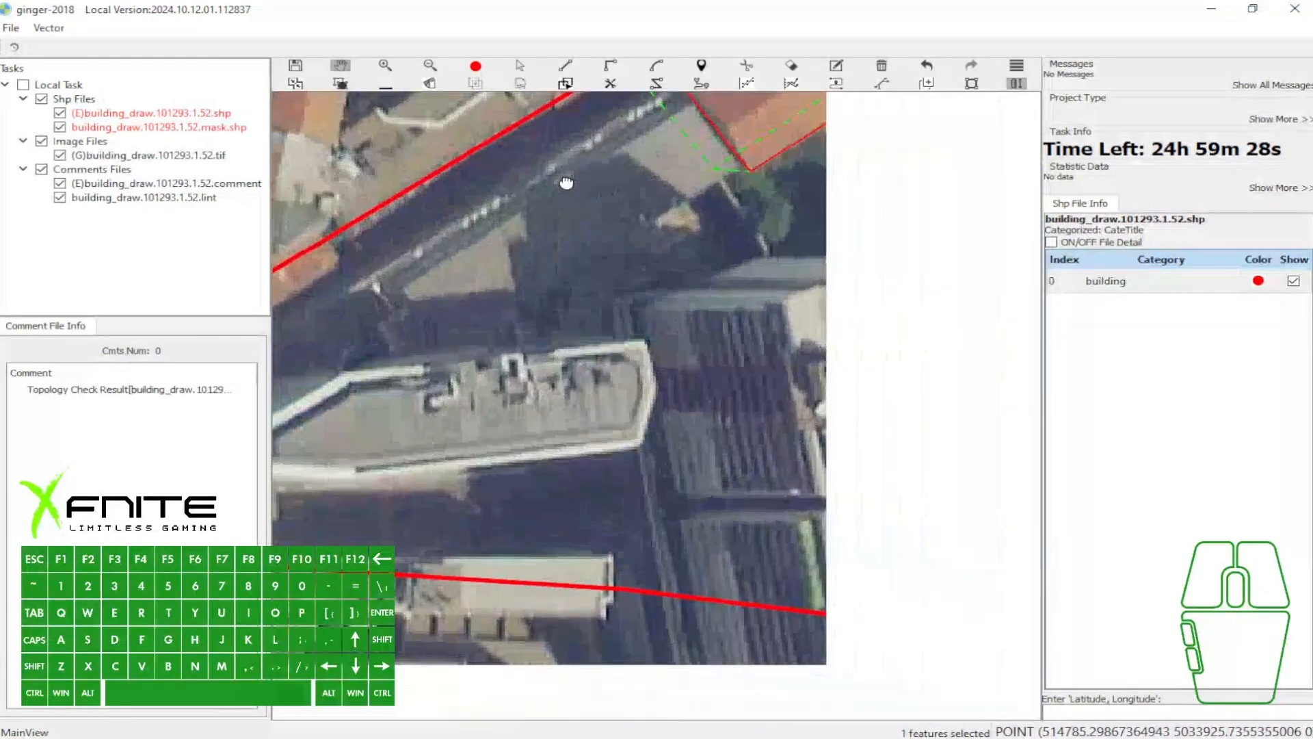
left_click_drag(636, 218, 736, 225)
scroll(718, 225, "down", 1)
left_click_drag(623, 271, 647, 248)
key("e")
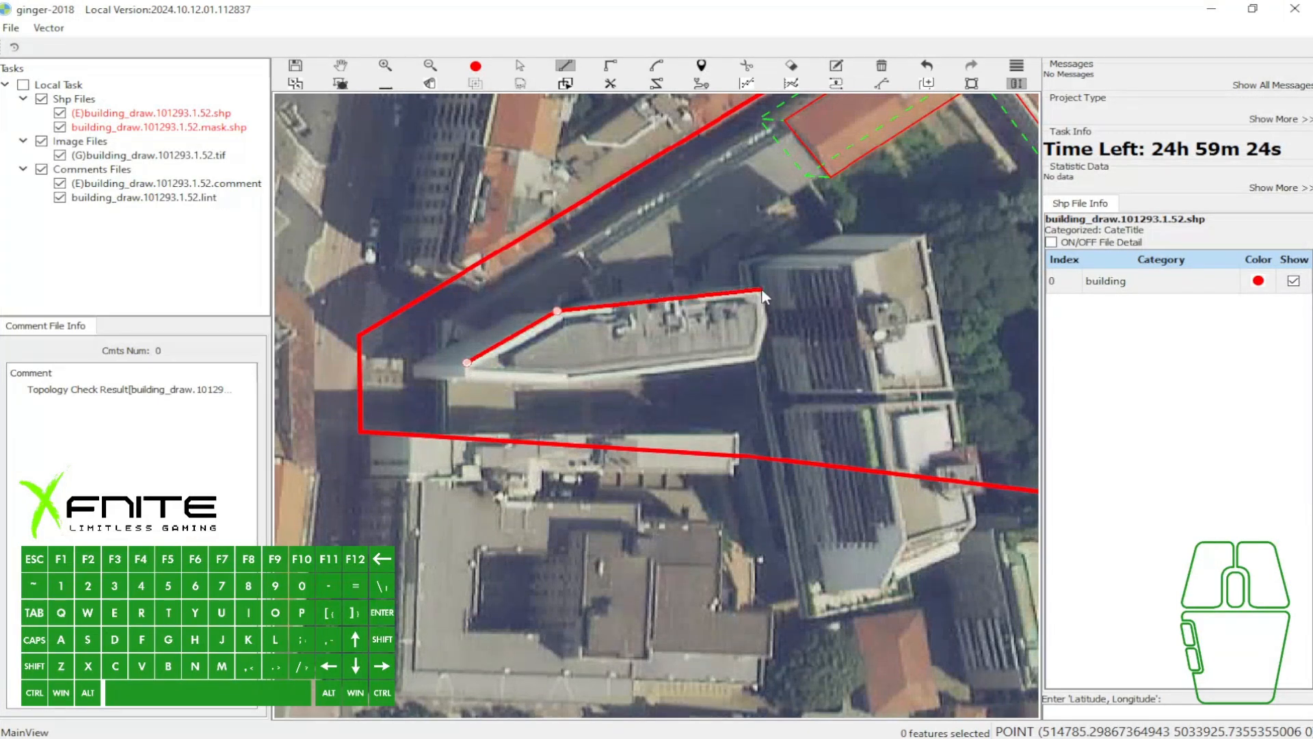
left_click(771, 323)
left_click(756, 360)
left_click(563, 381)
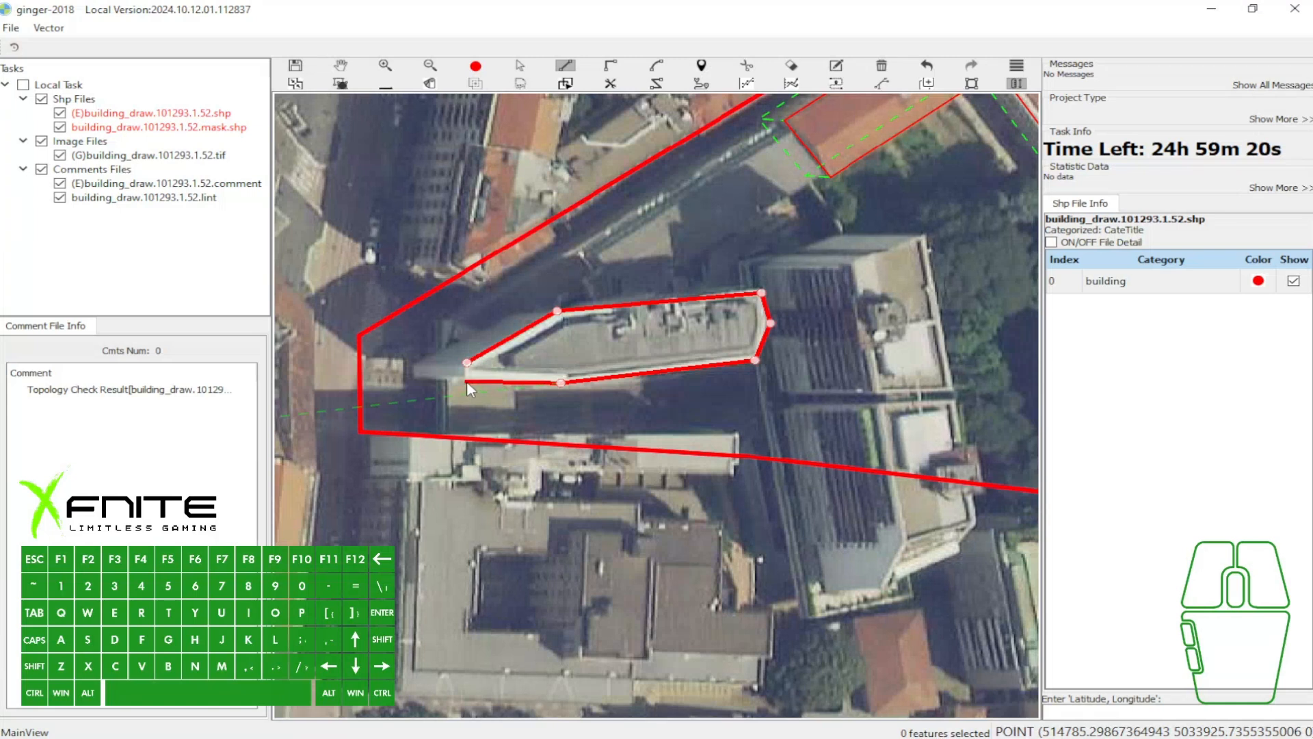
key("space")
- Examine the flat-roofed building's polygon and the Building Vector tool, and select the terracotta-roofed building's polygon
key("a")
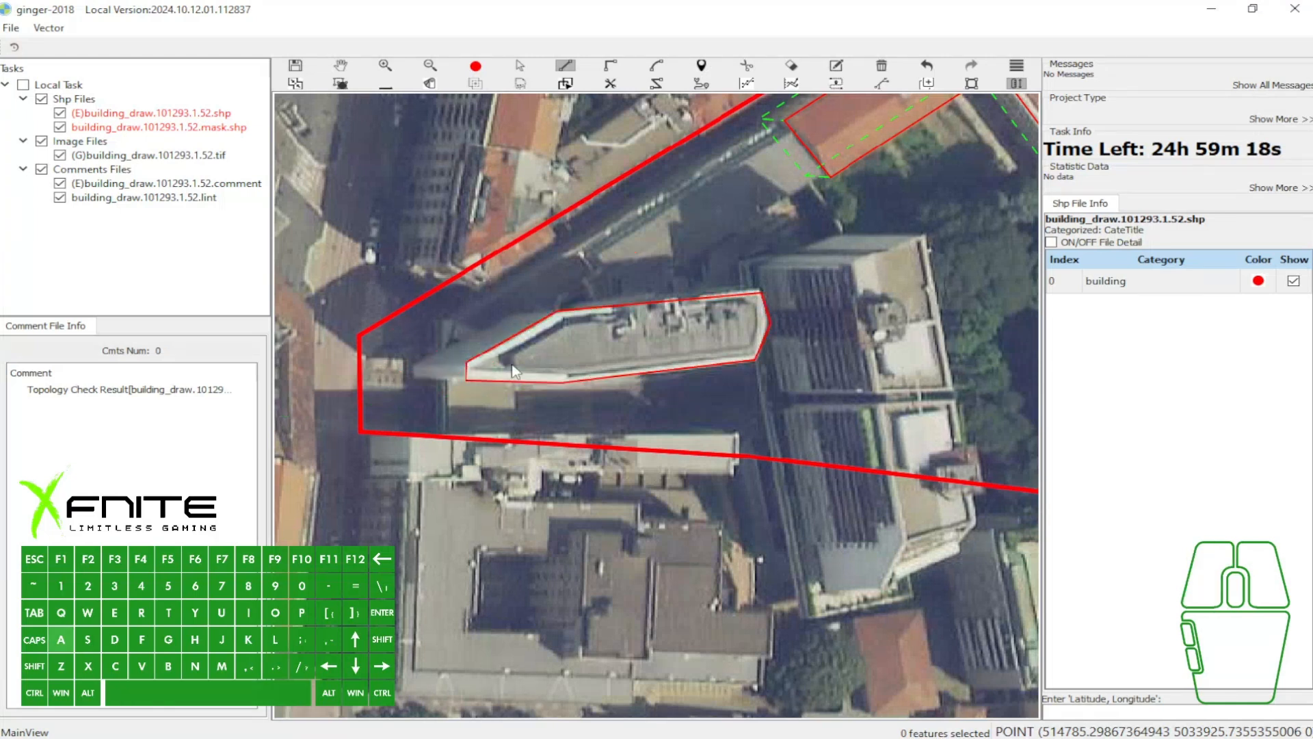
left_click(667, 340, "ctrl")
left_click_drag(629, 338, 626, 339)
key("h")
scroll(650, 225, "up", 1)
left_click_drag(667, 218, 622, 268)
left_click_drag(701, 199, 692, 224)
key("h")
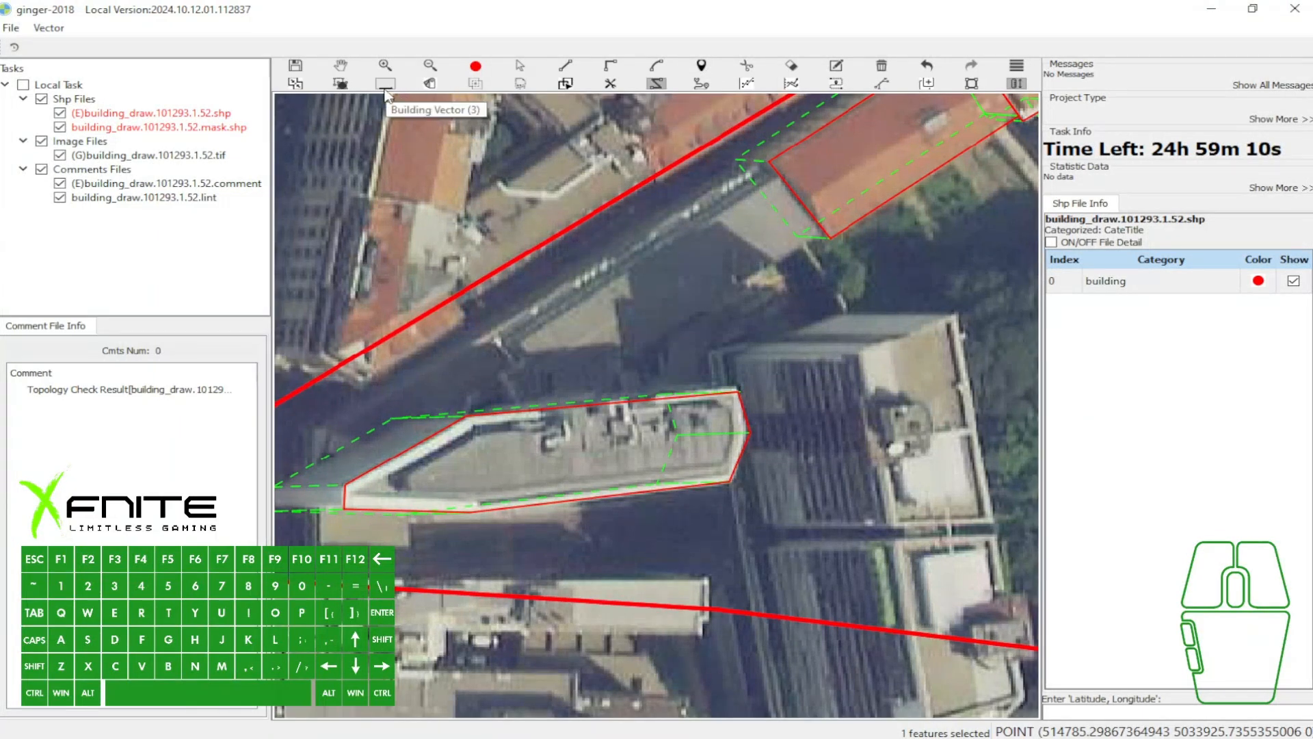
left_click(808, 156)
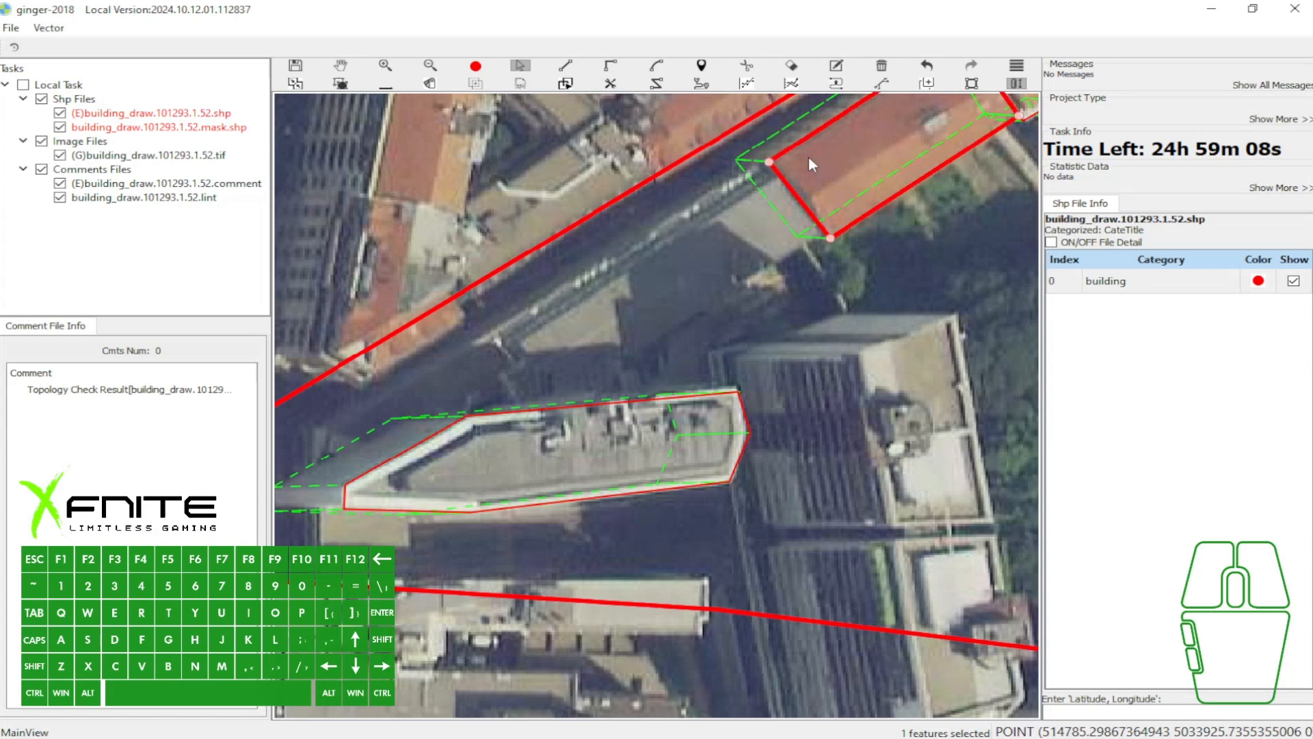
- Examine the terracotta-roofed and pointed flat-roofed buildings' polygons and their green vectors, selecting each polygon in turn
key("3")
key("w")
left_click_drag(855, 160, 809, 237)
key("a")
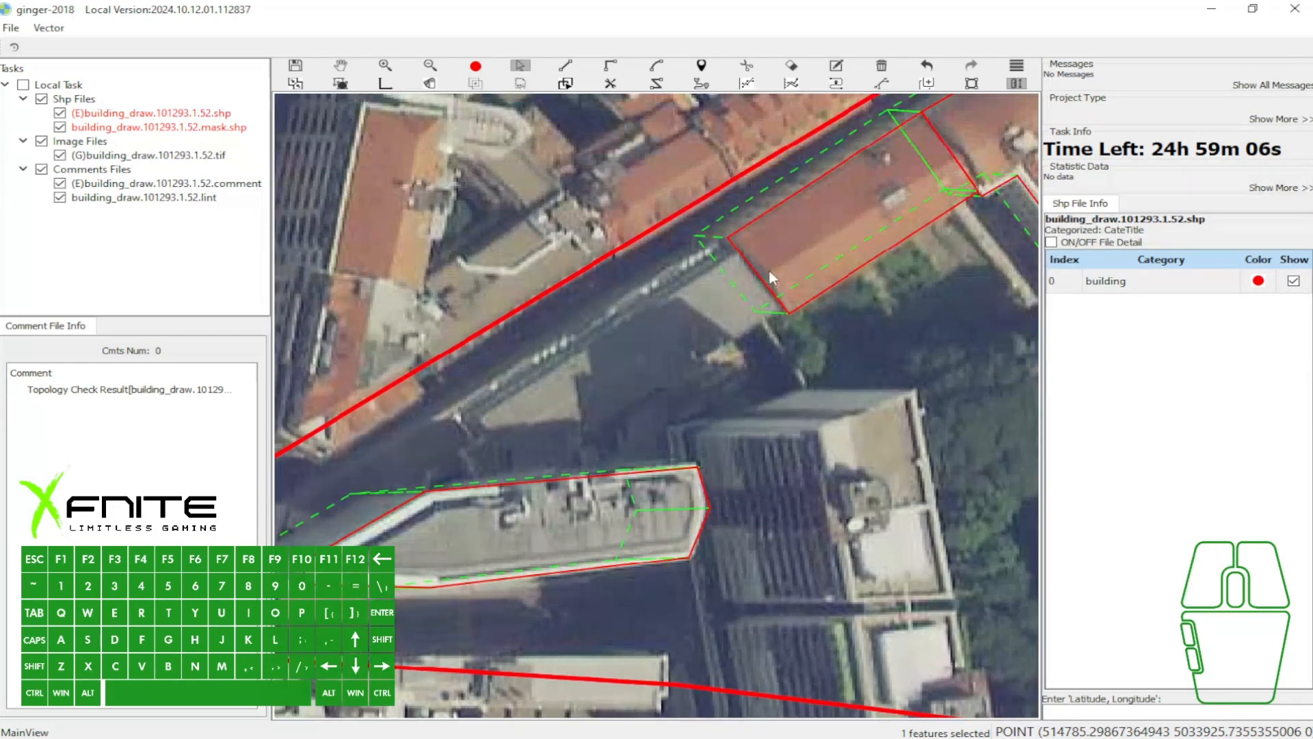
left_click(770, 266)
scroll(774, 211, "down", 2)
key("3")
left_click(605, 427)
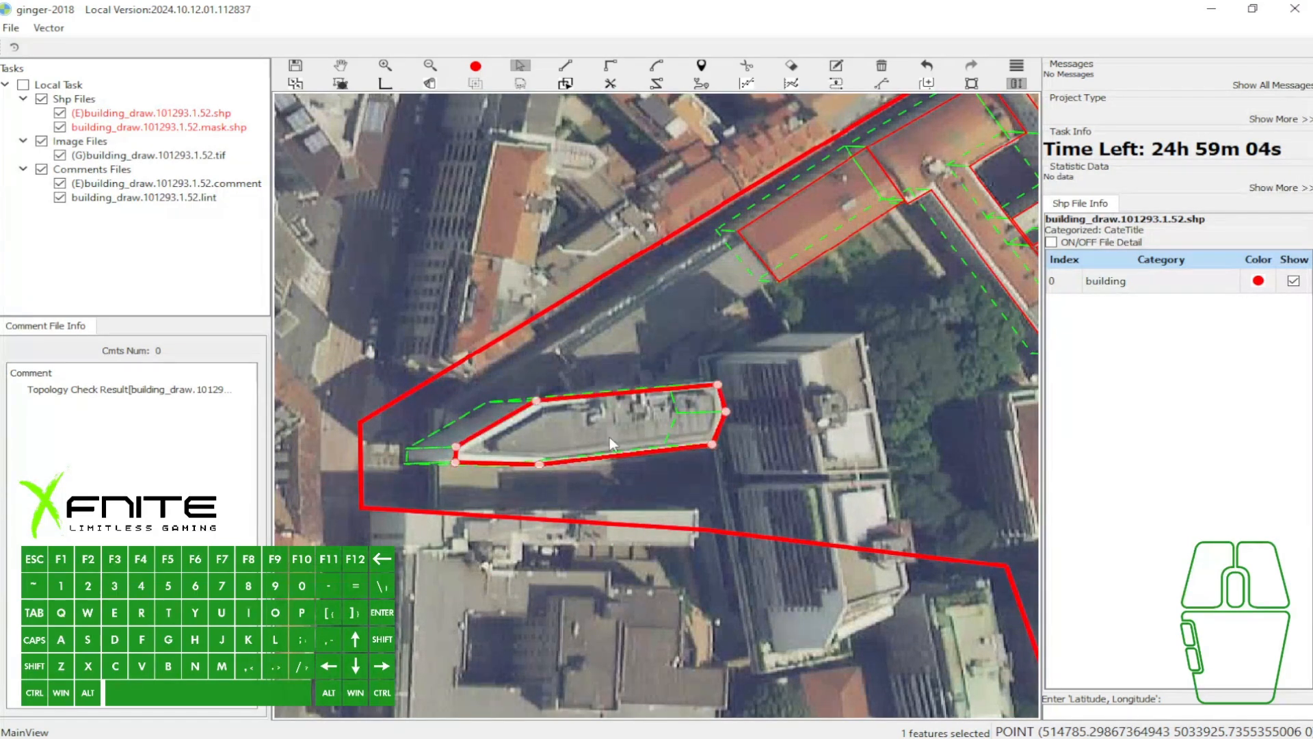
key("6")
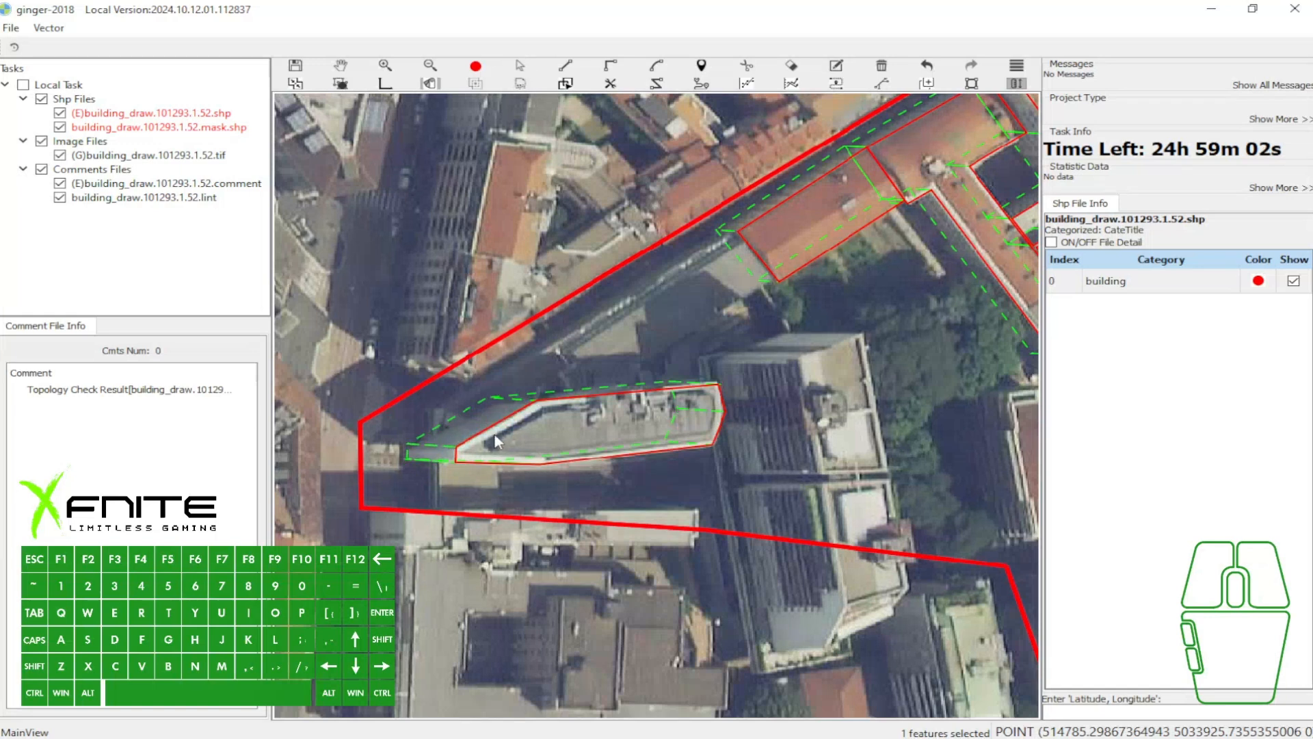
- Start outlining the low grey building west of the terracotta-roofed building, tracing the edge they share with the H-mode snapped line
scroll(494, 431, "up", 1)
key("w")
left_click_drag(832, 198, 823, 195)
key("h")
scroll(819, 178, "up", 2)
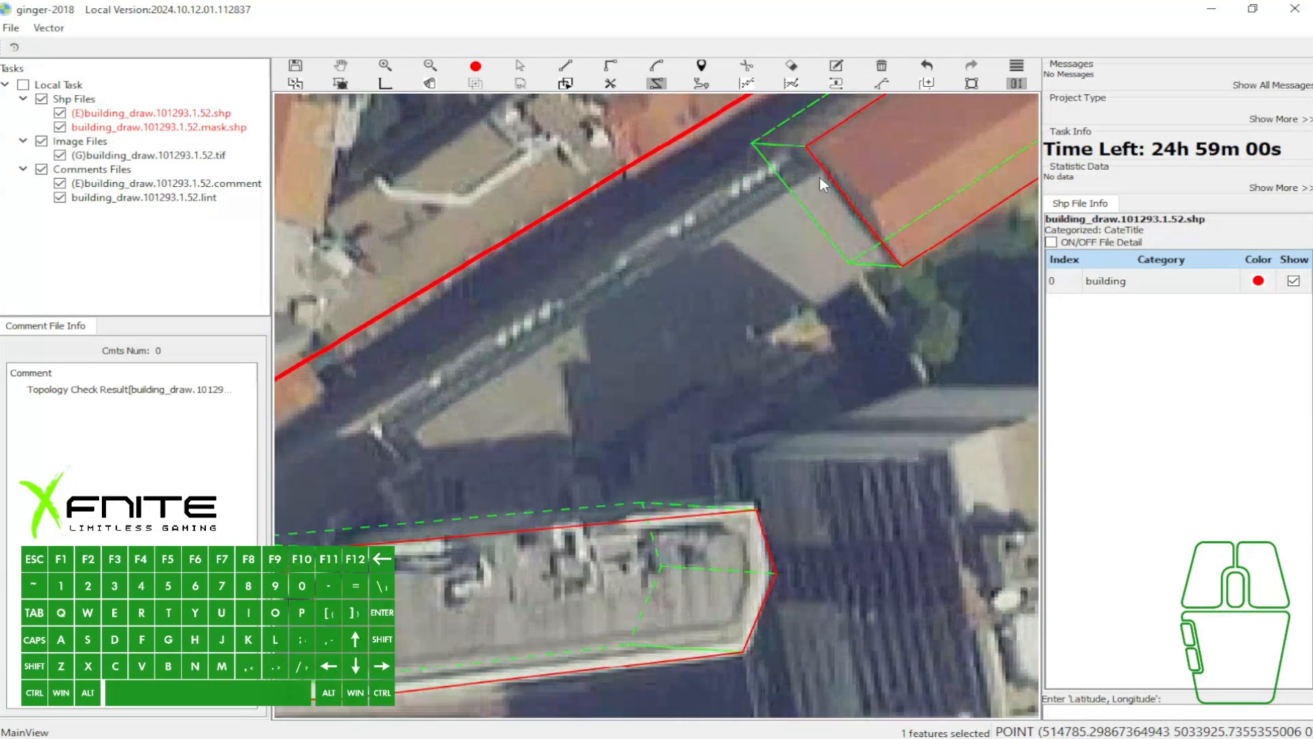
left_click(824, 169)
left_click(901, 266)
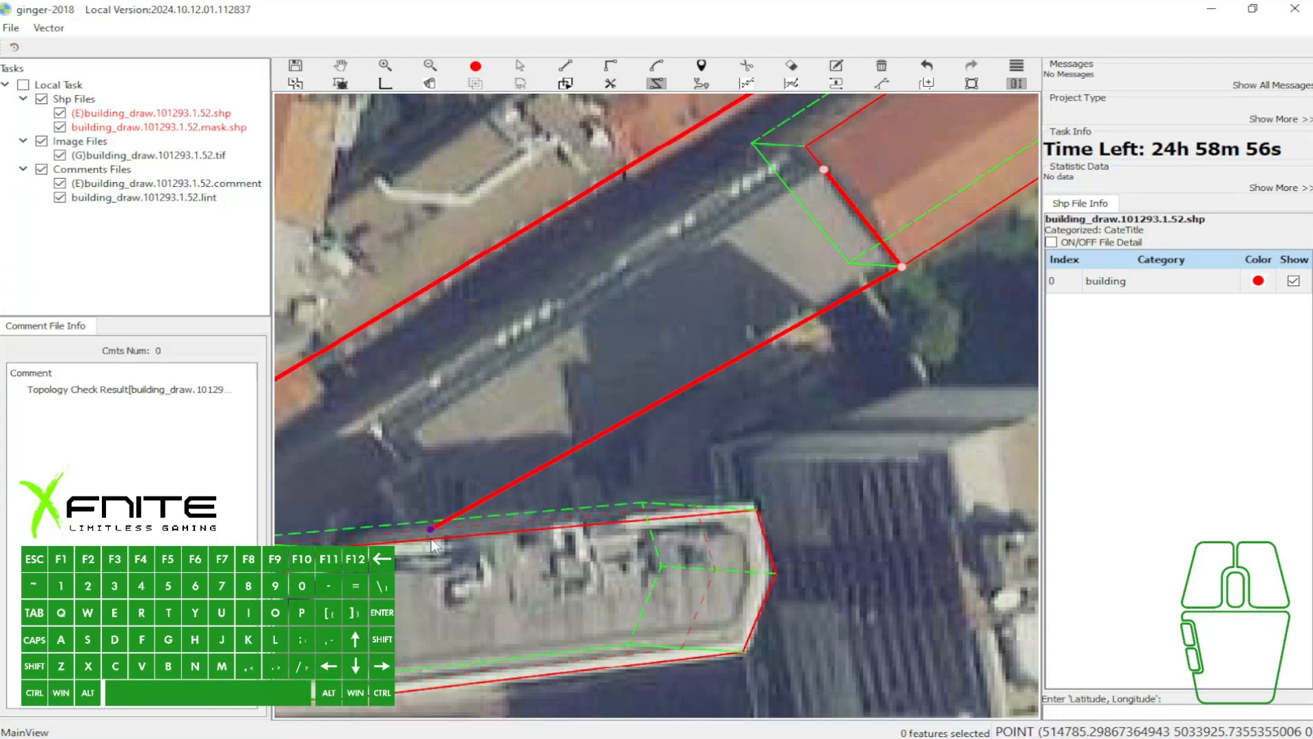
- Continue the low grey building's outline southwest along its length and back along its street side, close the polygon and check its fill
scroll(424, 543, "up", 2)
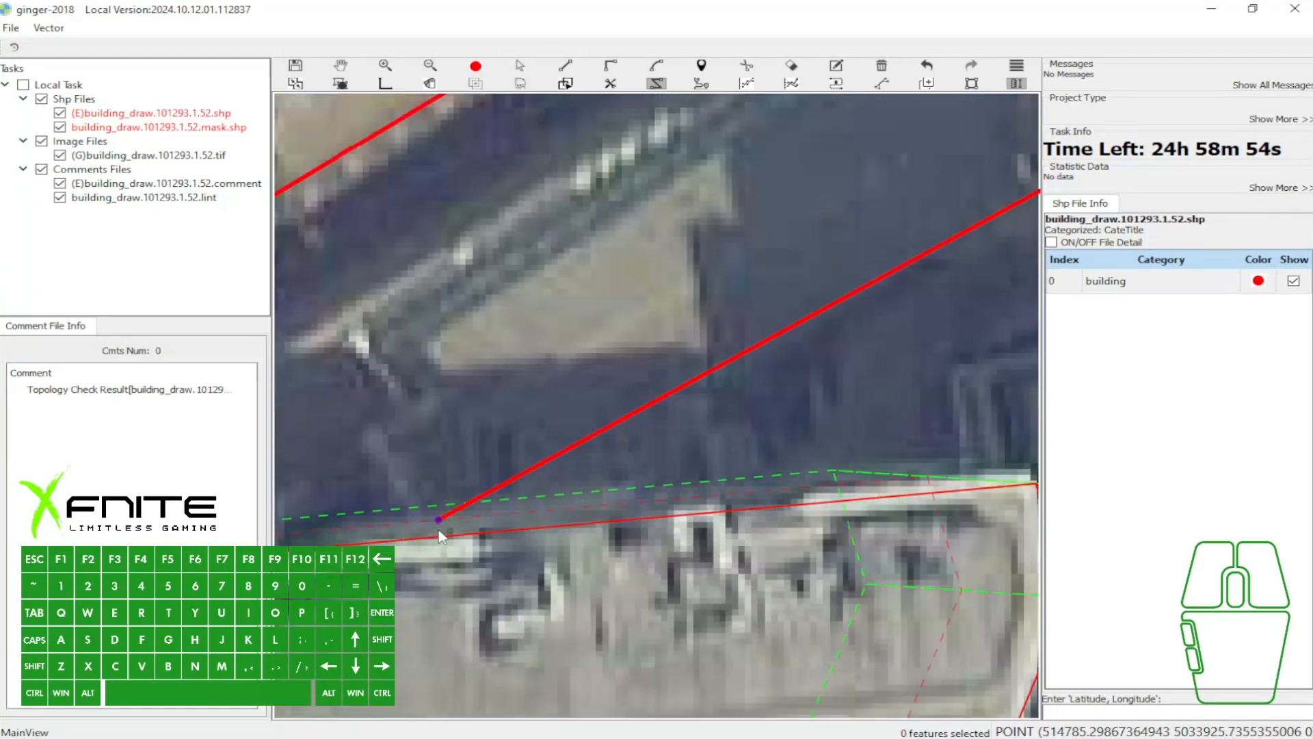
left_click(362, 441)
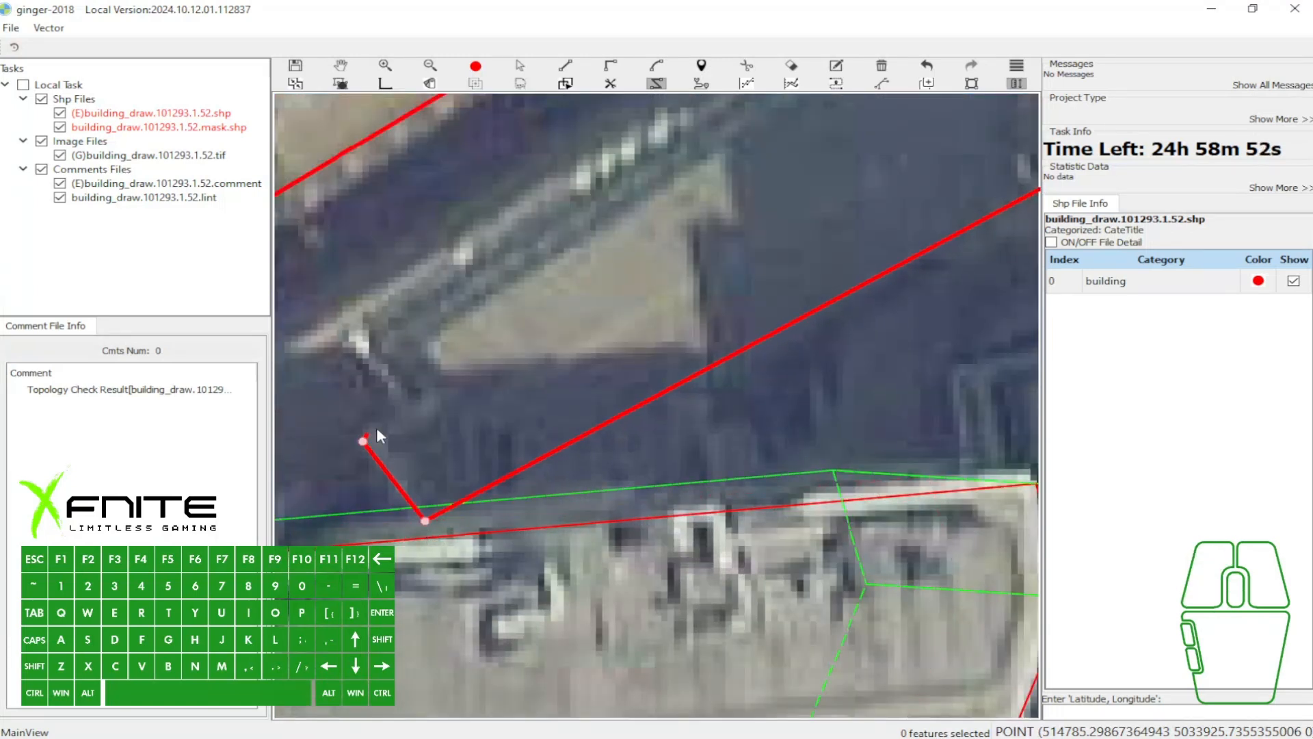
scroll(398, 328, "down", 1)
left_click_drag(542, 353, 433, 613)
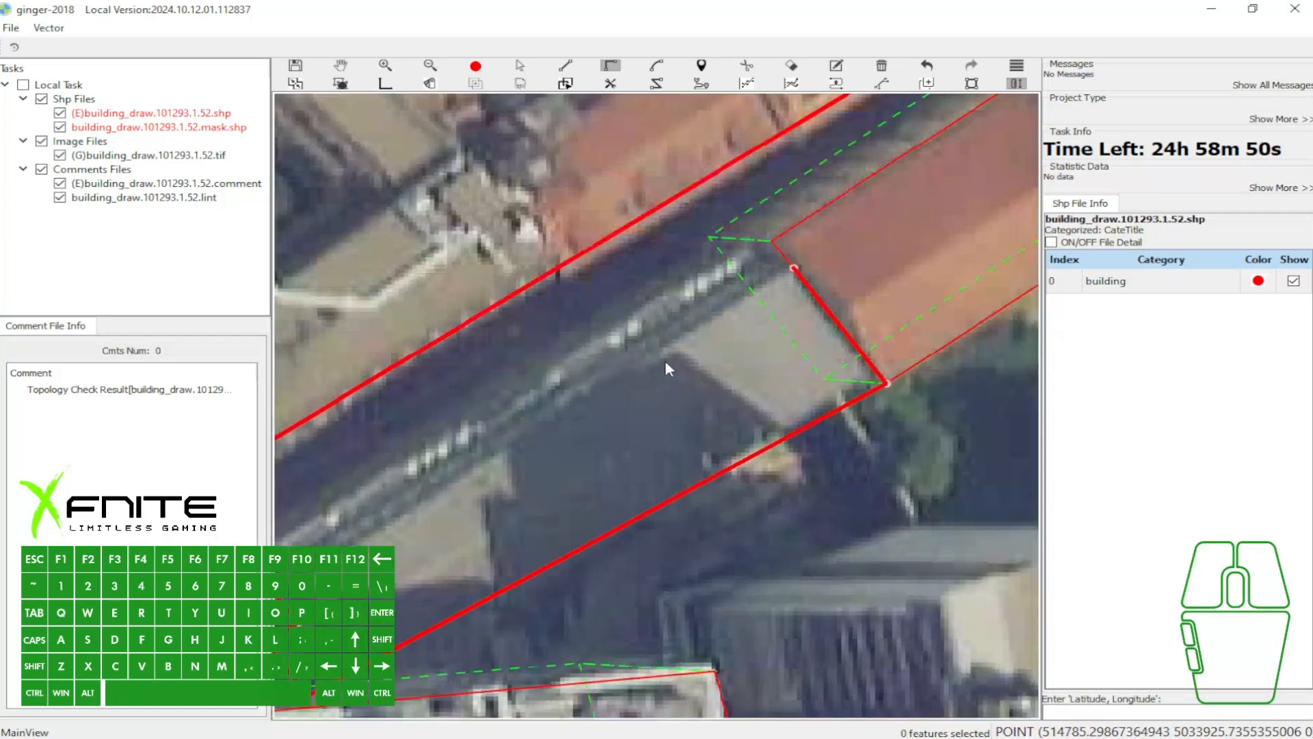
scroll(647, 360, "down", 1)
left_click(742, 305)
key("space")
key("w")
key("grave")
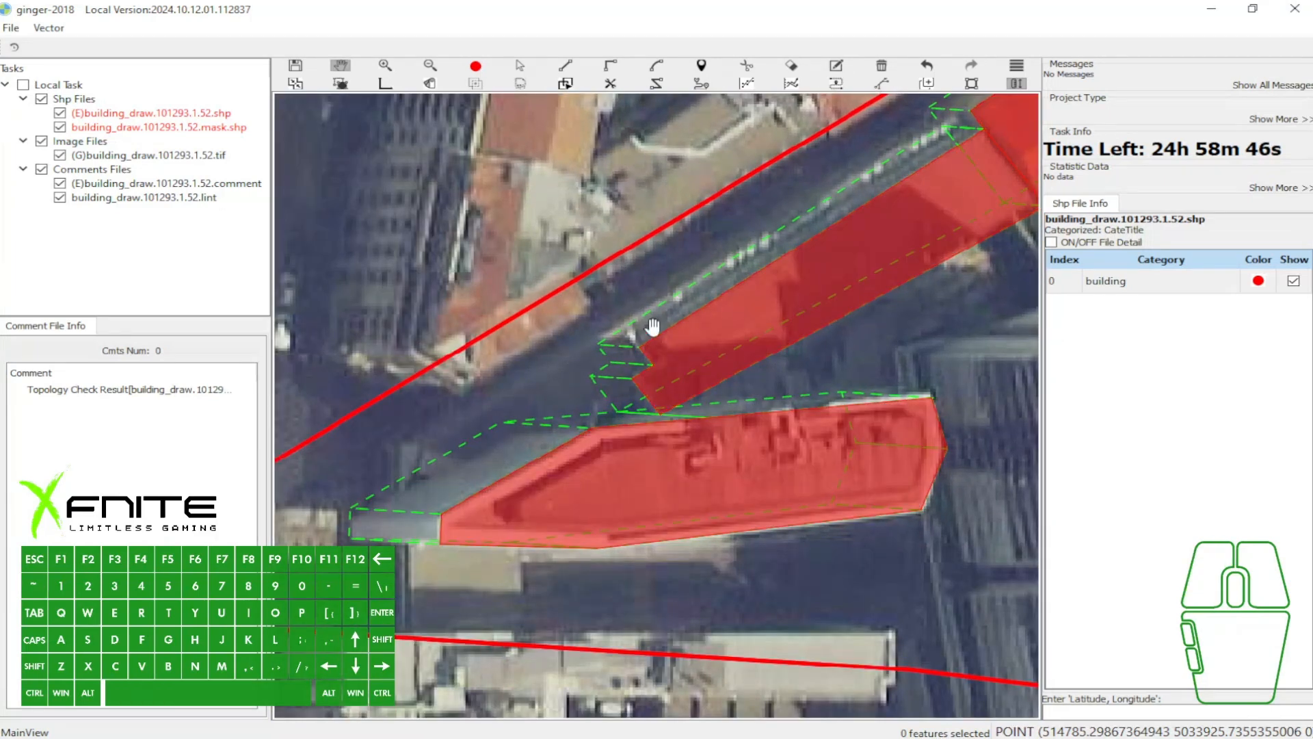
key("grave")
- Start the outline of the next building to the west with four points along its stepped eastern edge, facing the low grey building
left_click_drag(593, 357, 648, 301)
scroll(647, 301, "up", 1)
key("a")
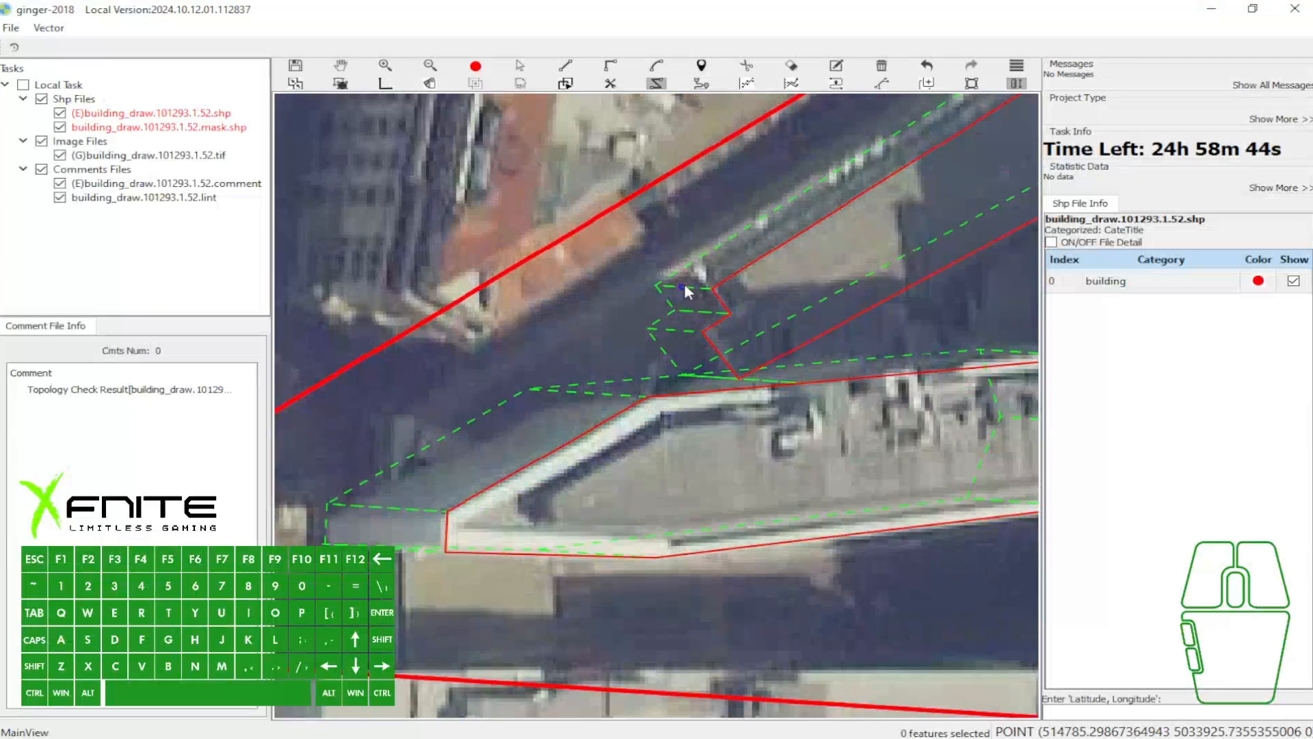
key("a")
left_click(728, 257)
key("a")
mouse_move(745, 269)
left_mouse_down()
mouse_move(733, 251)
mouse_move(773, 271)
mouse_move(713, 305)
mouse_move(752, 270)
left_mouse_up()
key("w")
scroll(728, 251, "down", 1)
key("h")
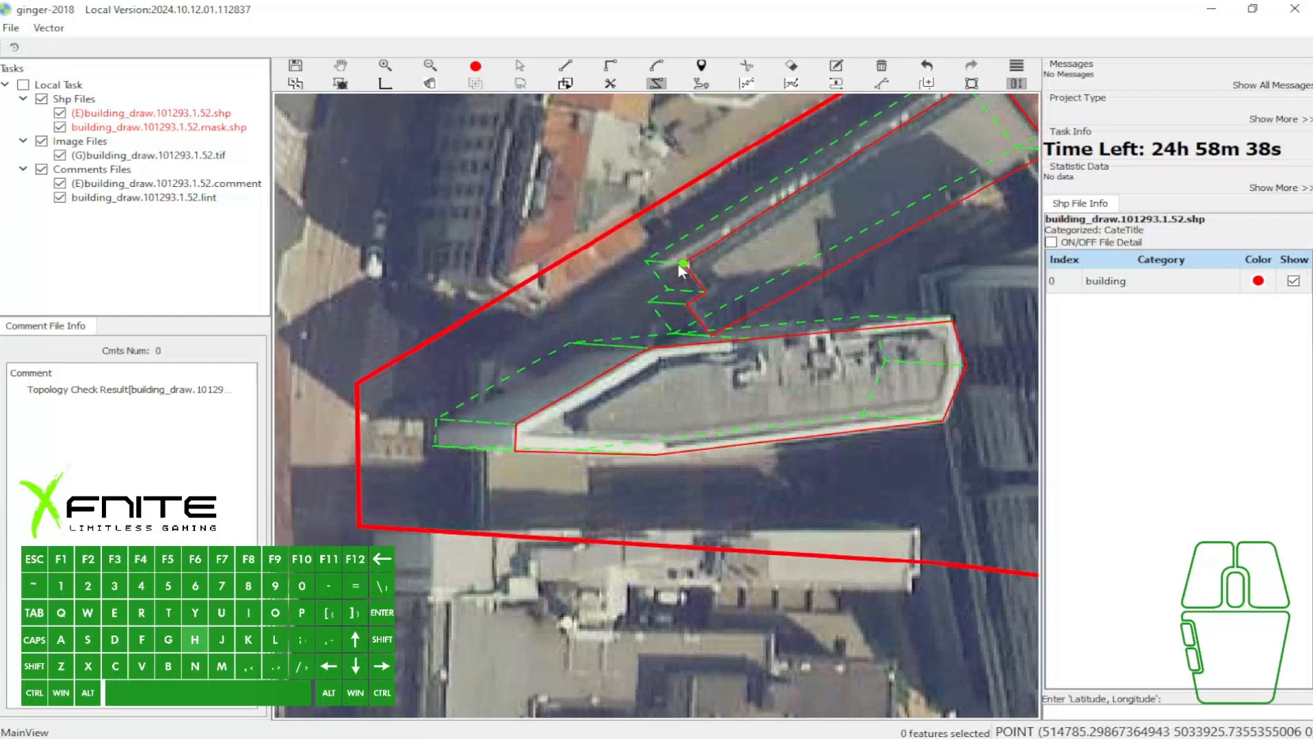
left_click(663, 262)
left_click(685, 291)
scroll(641, 314, "up", 2)
left_click(687, 329)
left_click(730, 361)
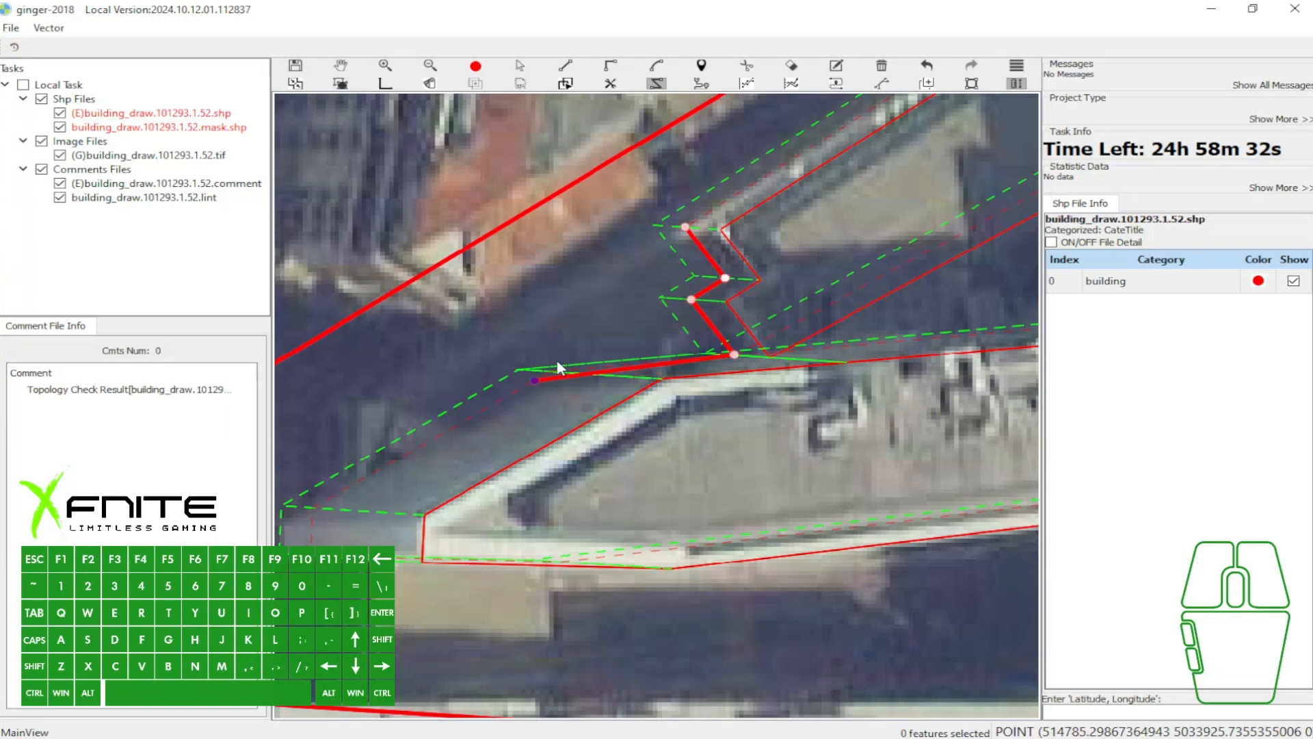
- Continue this western building's outline along the pointed flat-roofed building's northern side to its western end and close the polygon
scroll(540, 377, "up", 1)
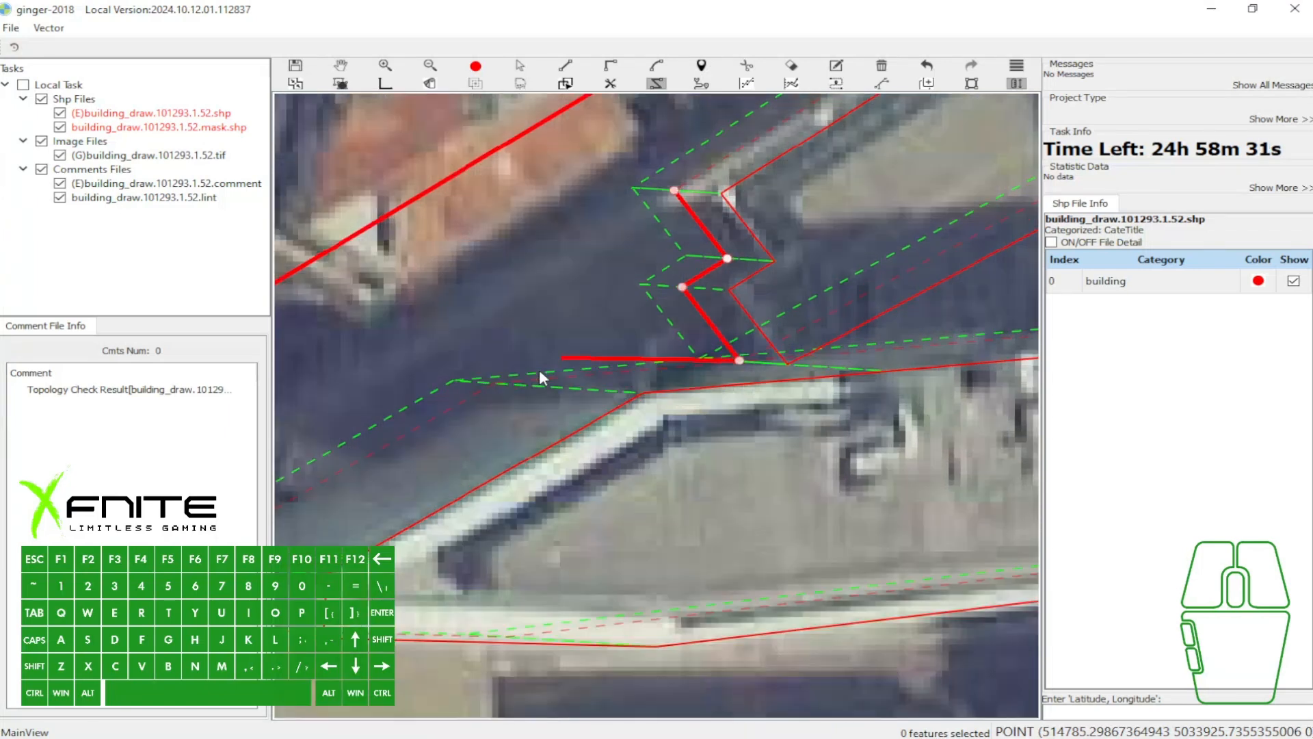
left_click(492, 381)
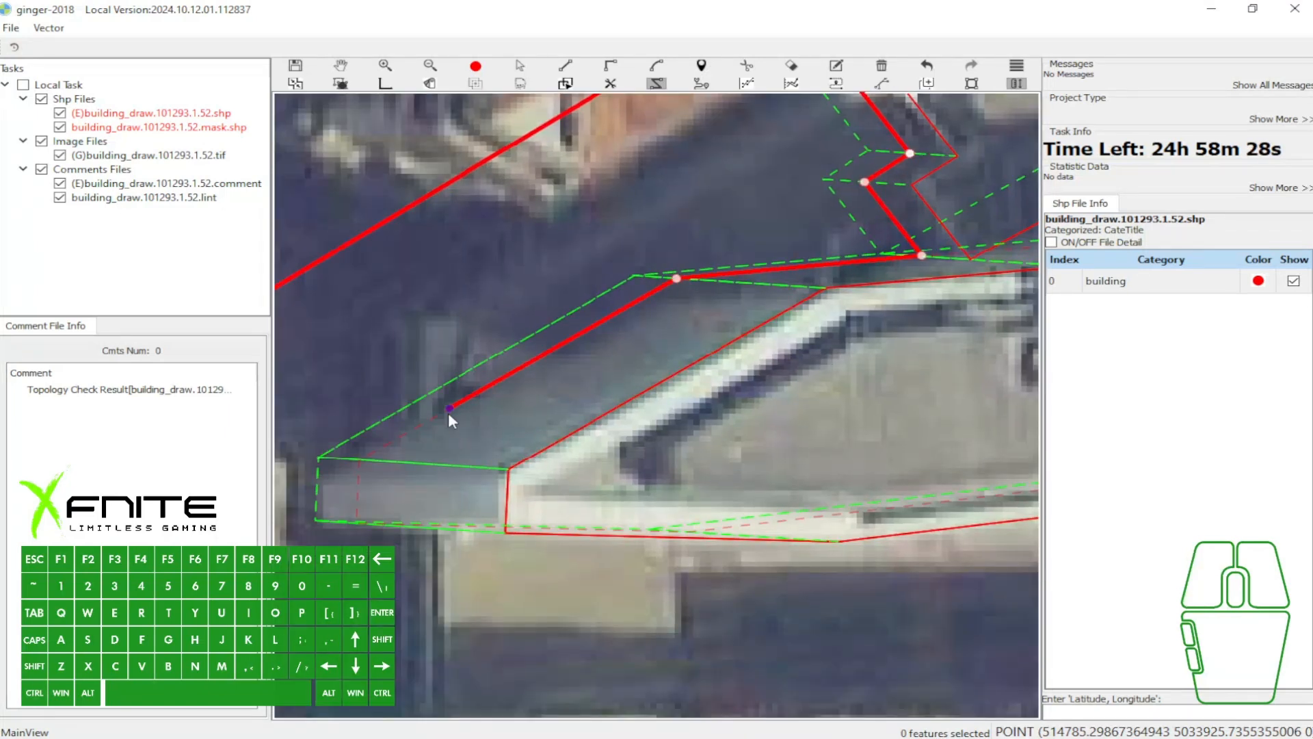
left_click(429, 316)
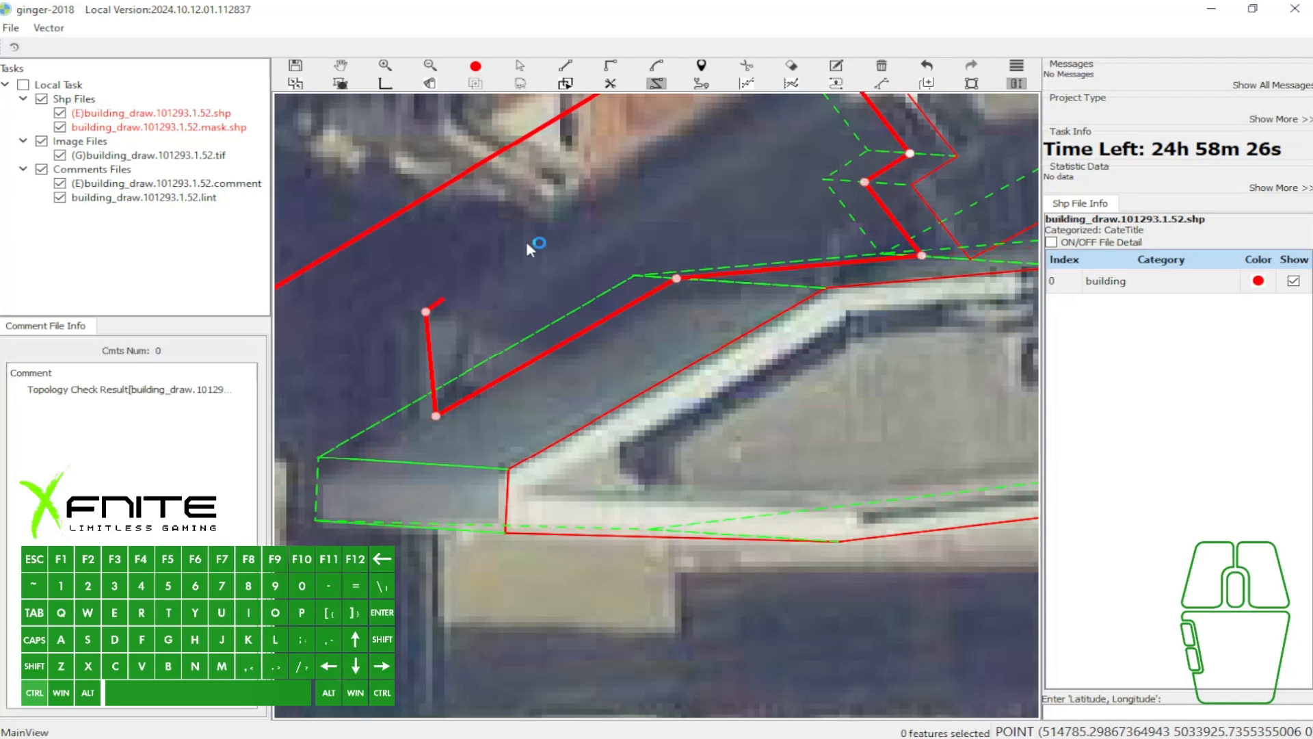
right_click(663, 234)
scroll(684, 243, "down", 1)
key("space")
- Examine the new outlines against the aerial image, toggling the polygon fill and the shape layers off and on
scroll(654, 274, "down", 1)
key("w")
left_click_drag(736, 258, 463, 320)
key("w")
key("r")
key("r")
key("r")
key("r")
scroll(627, 315, "down", 1)
key("grave")
- Draw a closed seven-point polygon inside the pointed flat-roofed building, following the inner edge of its parapet with the ordinary line tool
key("grave")
left_click_drag(692, 236, 586, 250)
key("r")
scroll(584, 252, "down", 1)
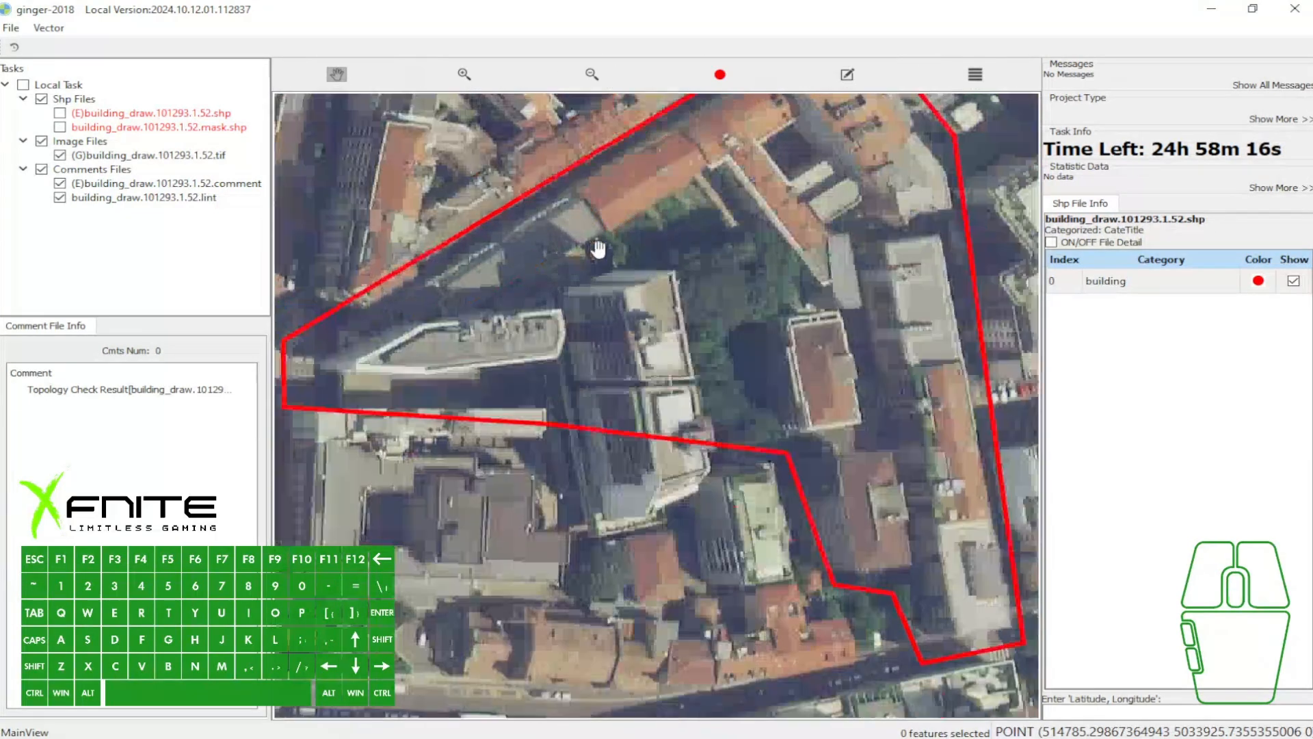
key("r")
scroll(706, 346, "up", 2)
key("grave")
scroll(516, 483, "up", 1)
key("grave")
scroll(513, 482, "up", 1)
key("d")
left_click(416, 482)
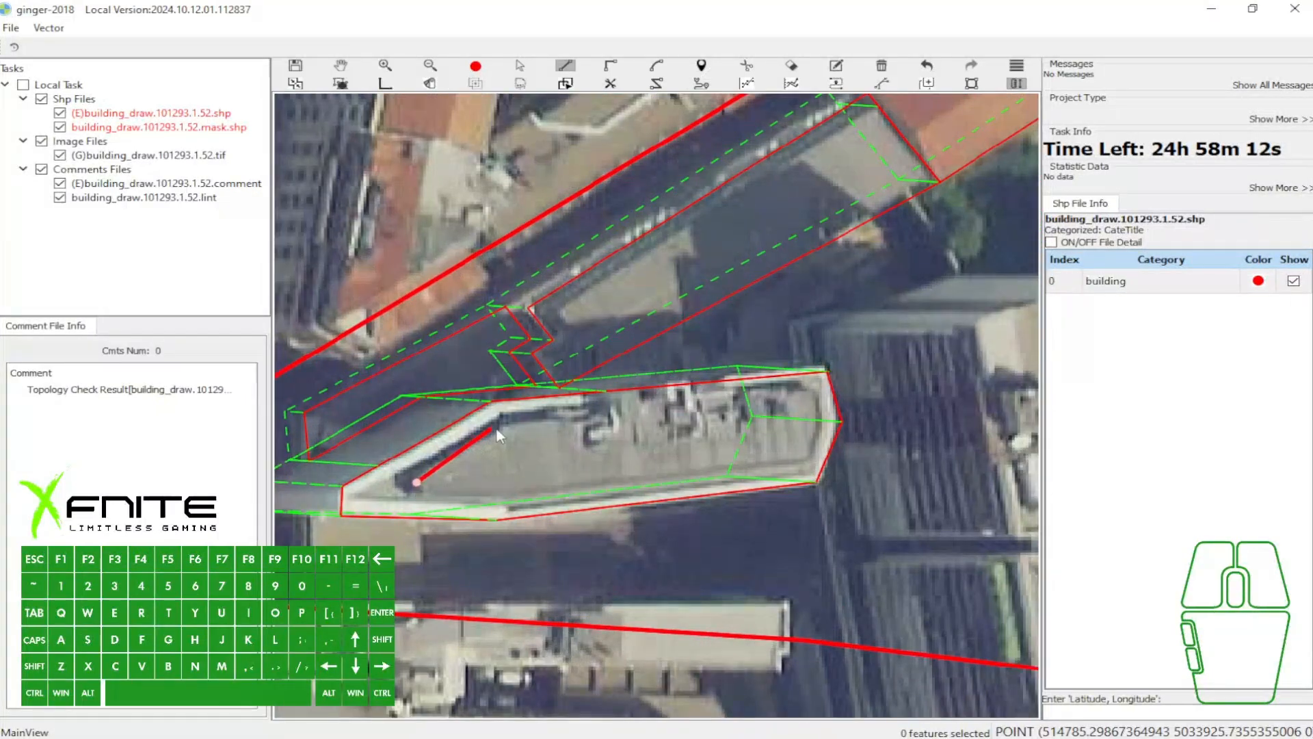
key("d")
left_click(420, 476)
left_click(509, 423)
left_click(815, 394)
left_click(821, 432)
left_click(809, 461)
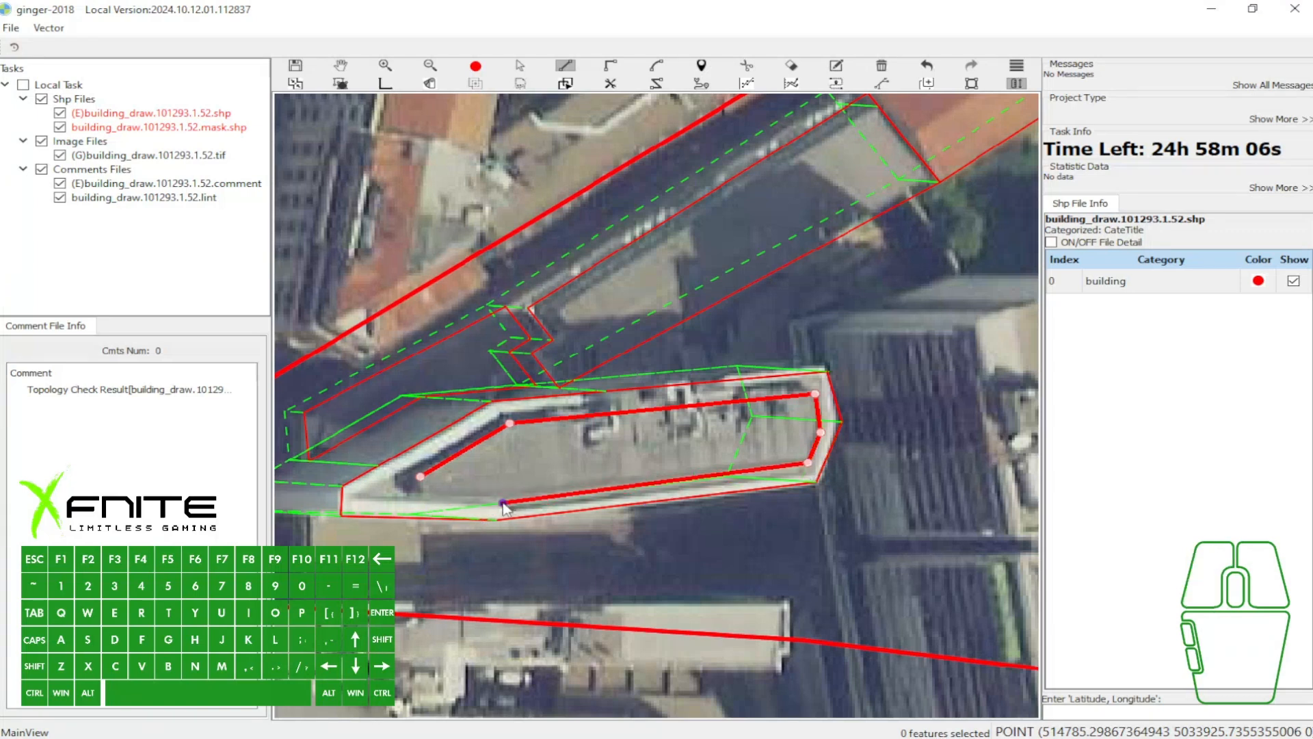
key("space")
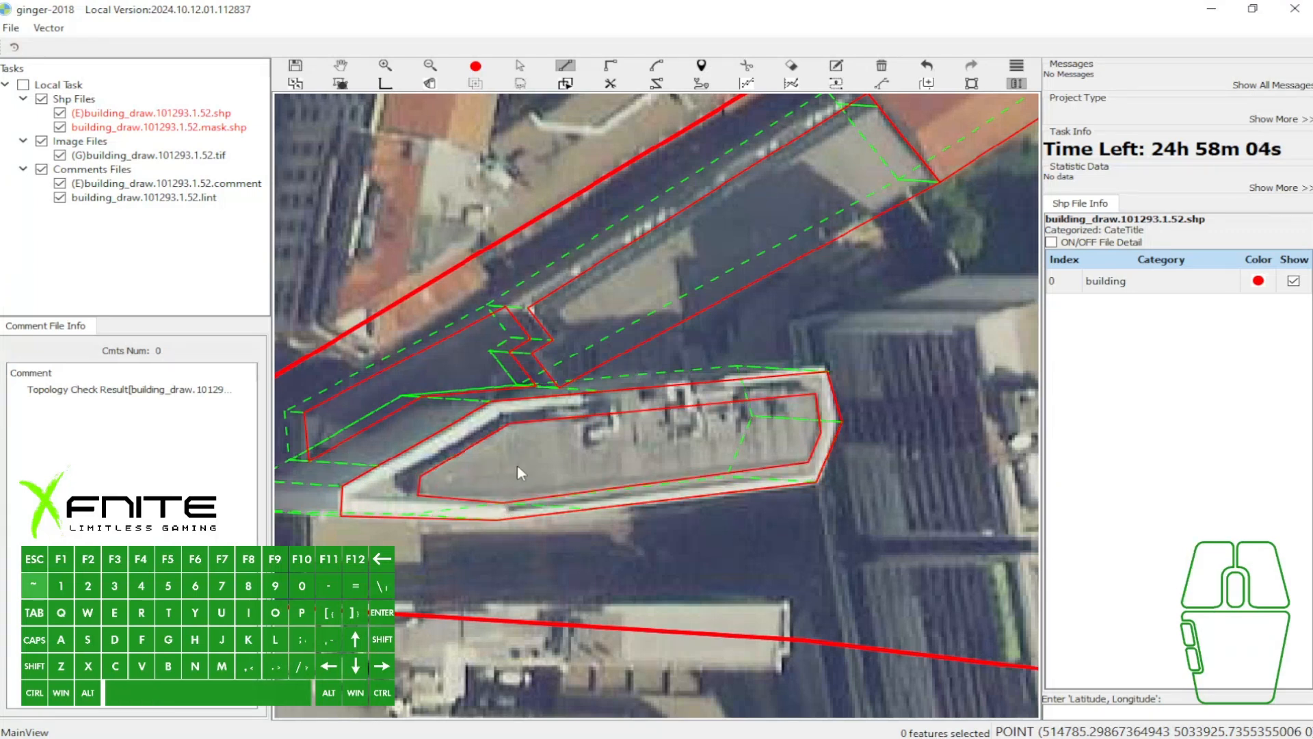
- Select the inner roof polygon inside the pointed flat-roofed building and leave selection mode
scroll(517, 464, "up", 1)
key("a")
left_click(602, 443, "ctrl")
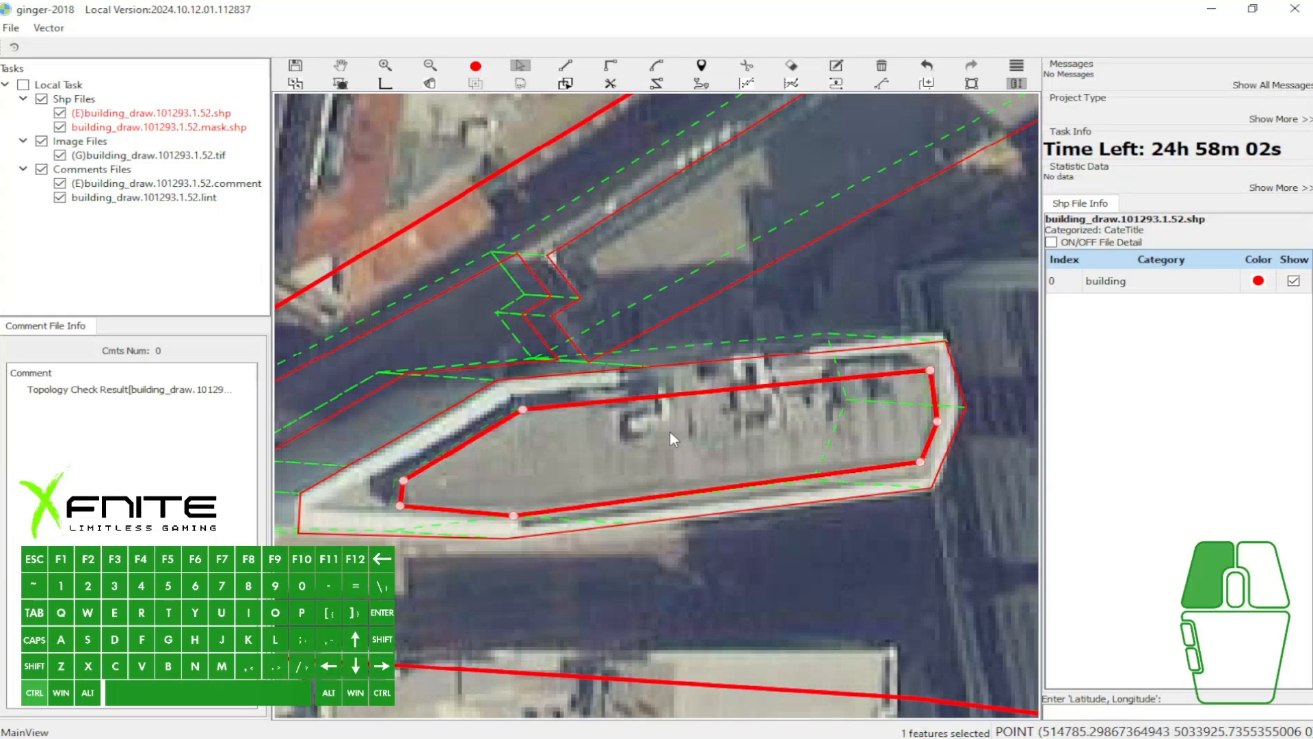
key("Escape")
- Select the L-shaped building together with the polygons around it and activate the ordinary line tool
scroll(779, 369, "down", 1)
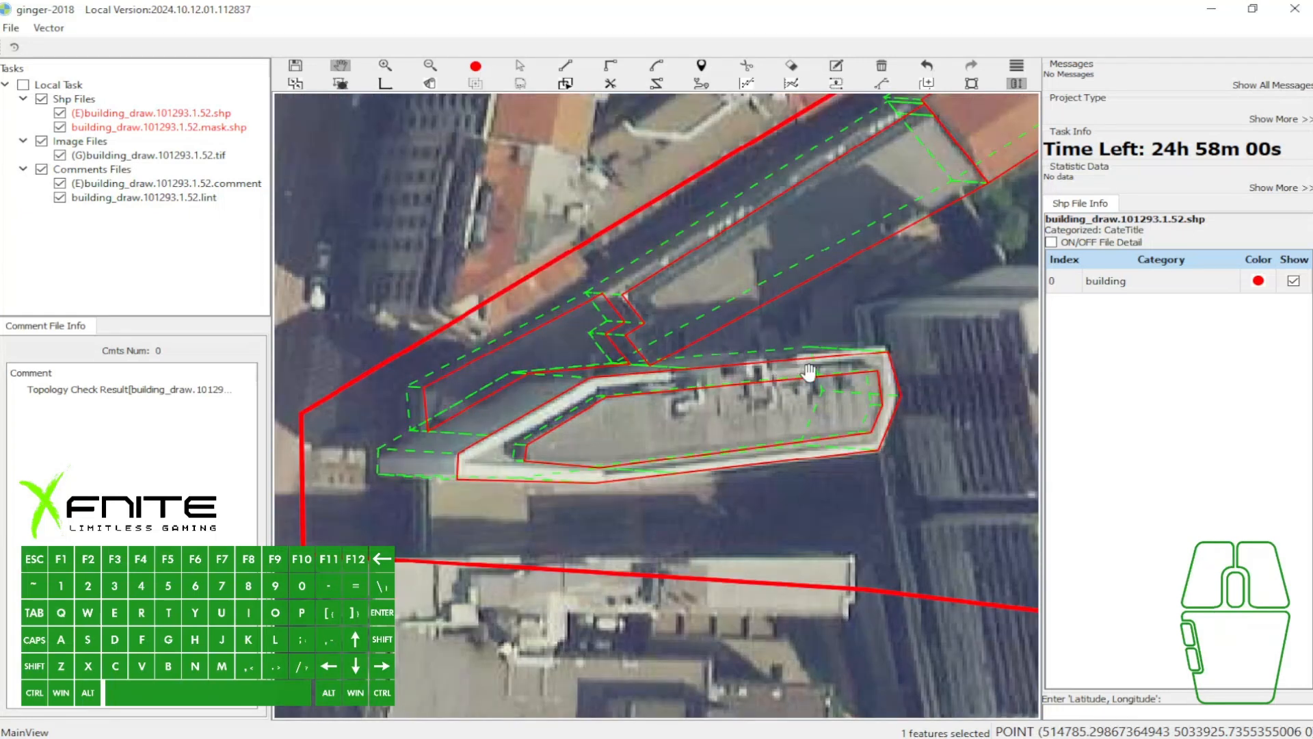
scroll(809, 371, "down", 1)
left_click_drag(815, 351, 670, 305)
left_click_drag(751, 317, 586, 441)
scroll(690, 301, "down", 1)
left_click_drag(622, 304, 490, 306)
left_click_drag(666, 287, 693, 277)
key("s")
left_click_drag(625, 146, 794, 312)
scroll(766, 329, "up", 2)
key("s")
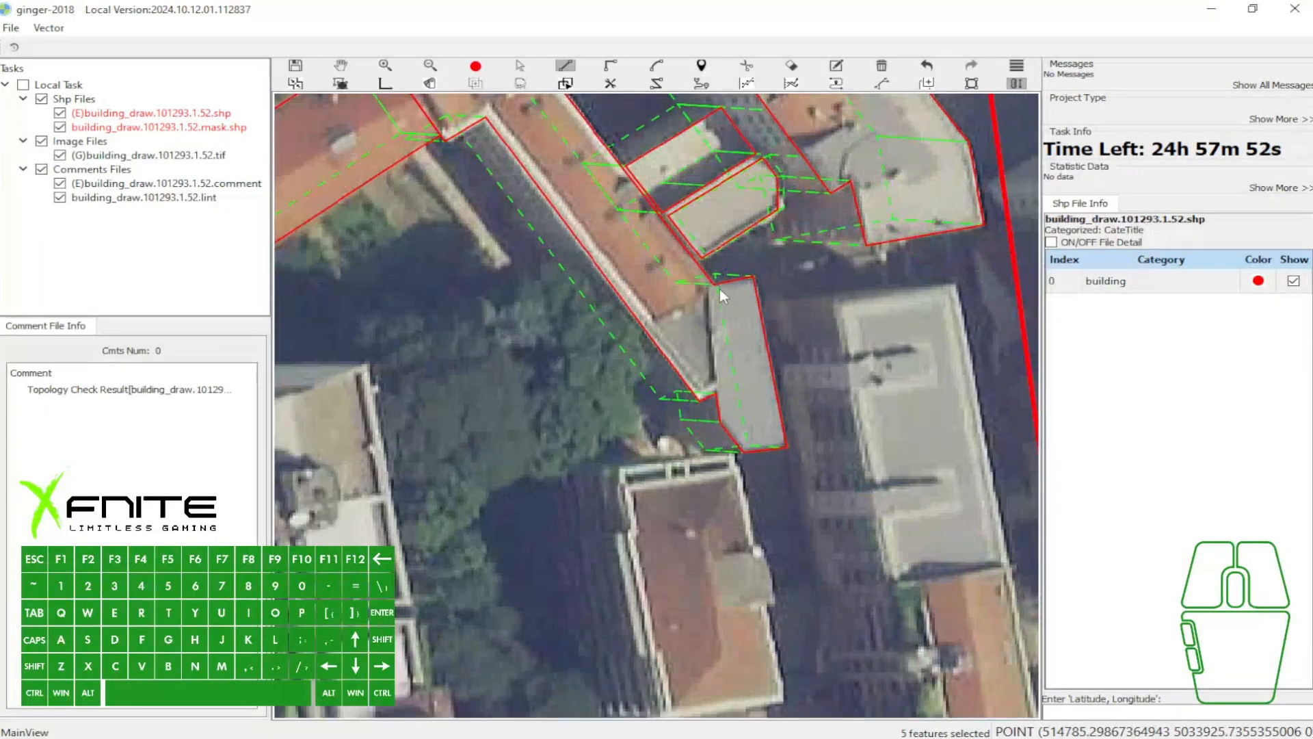
- Try the Cut tool at the L-shaped building's southern end and compare the neighbouring polygons with the fill on and off
scroll(718, 362, "up", 1)
left_click(720, 411)
key("c")
key("space")
scroll(782, 339, "down", 2)
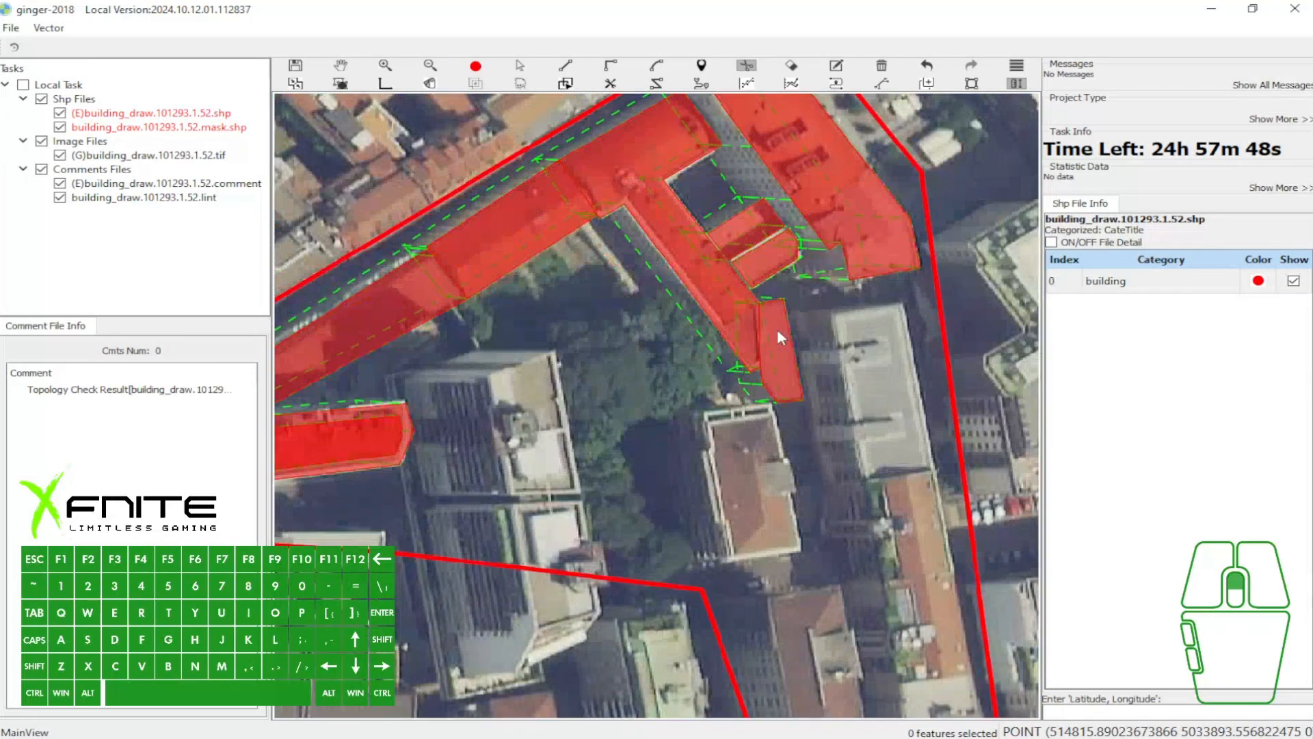
scroll(777, 331, "up", 3)
key("grave")
key("grave")
scroll(765, 388, "down", 2)
key("grave")
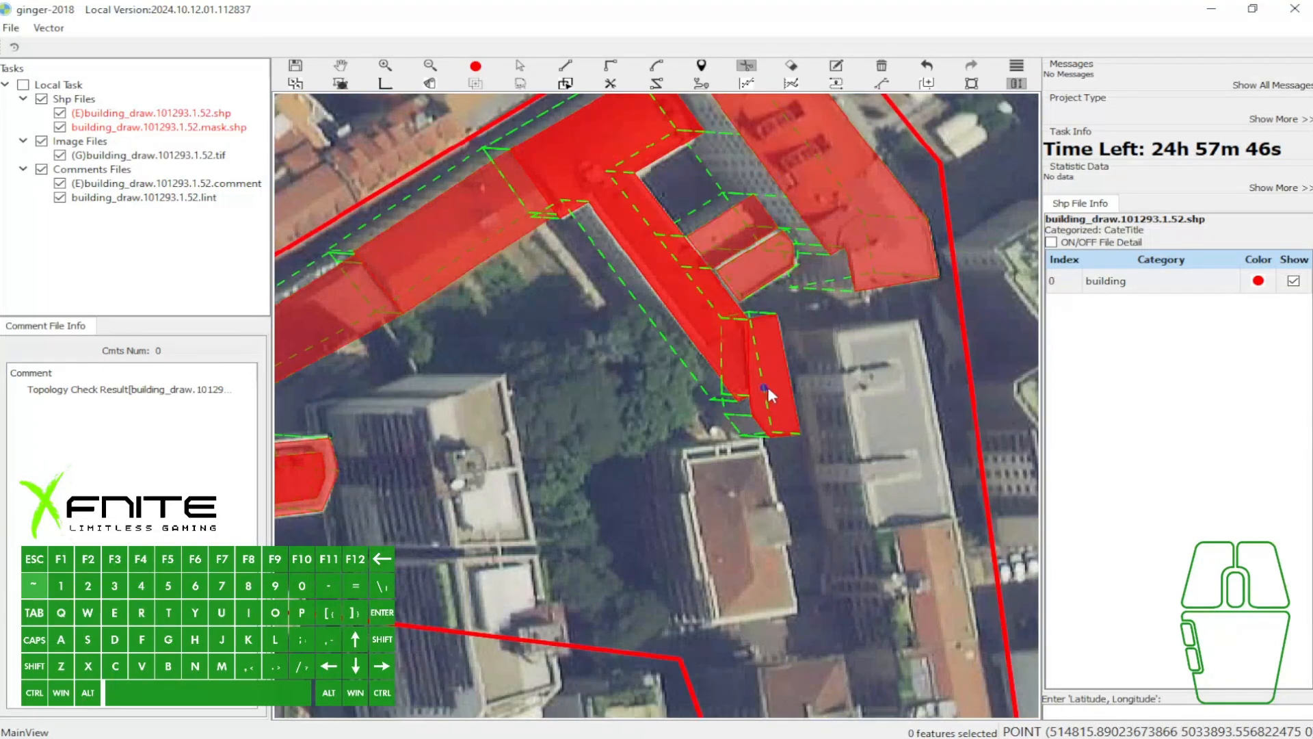
- Select the group of polygons around the L-shaped building and run the topology check
scroll(764, 387, "down", 1)
key("w")
key("a")
left_click_drag(584, 169, 872, 388)
key("4")
key("w")
key("ctrl+t")
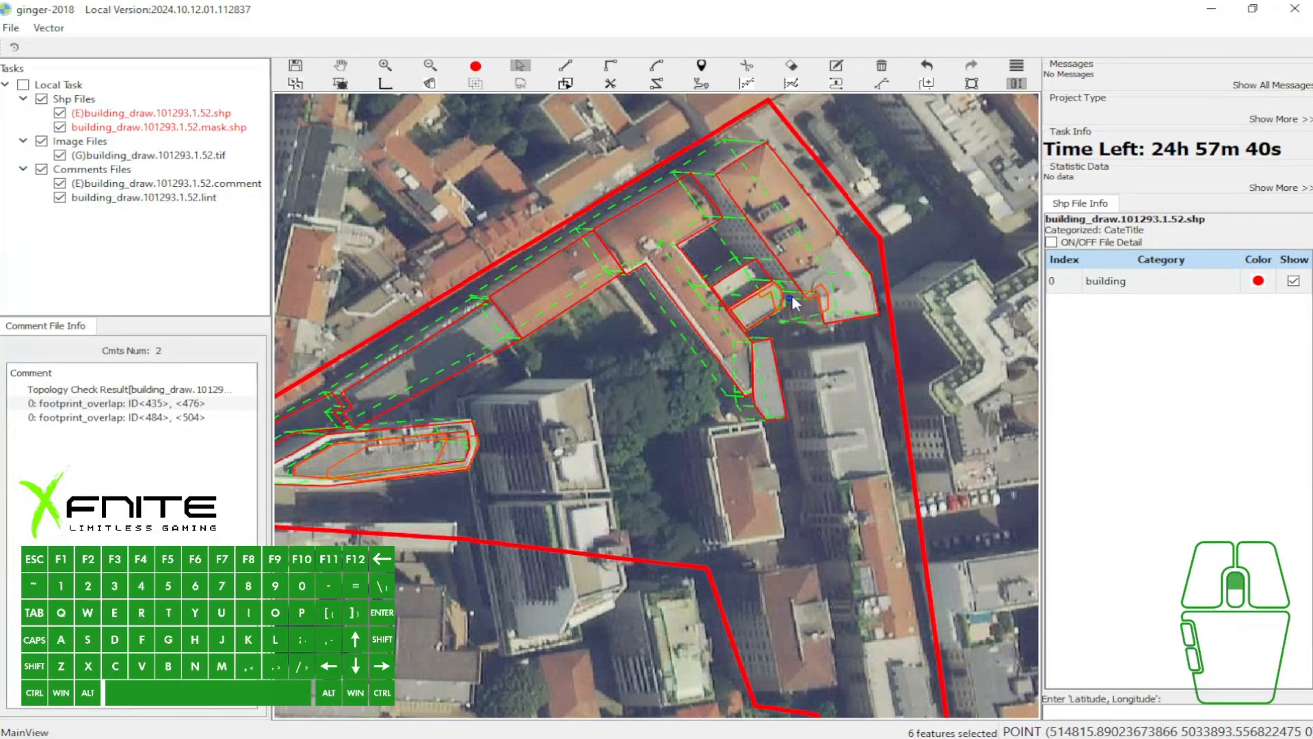
- Select and delete the polygon of the small pale-roofed building east of the L-shaped building's wing
scroll(793, 303, "up", 3)
left_click(775, 304)
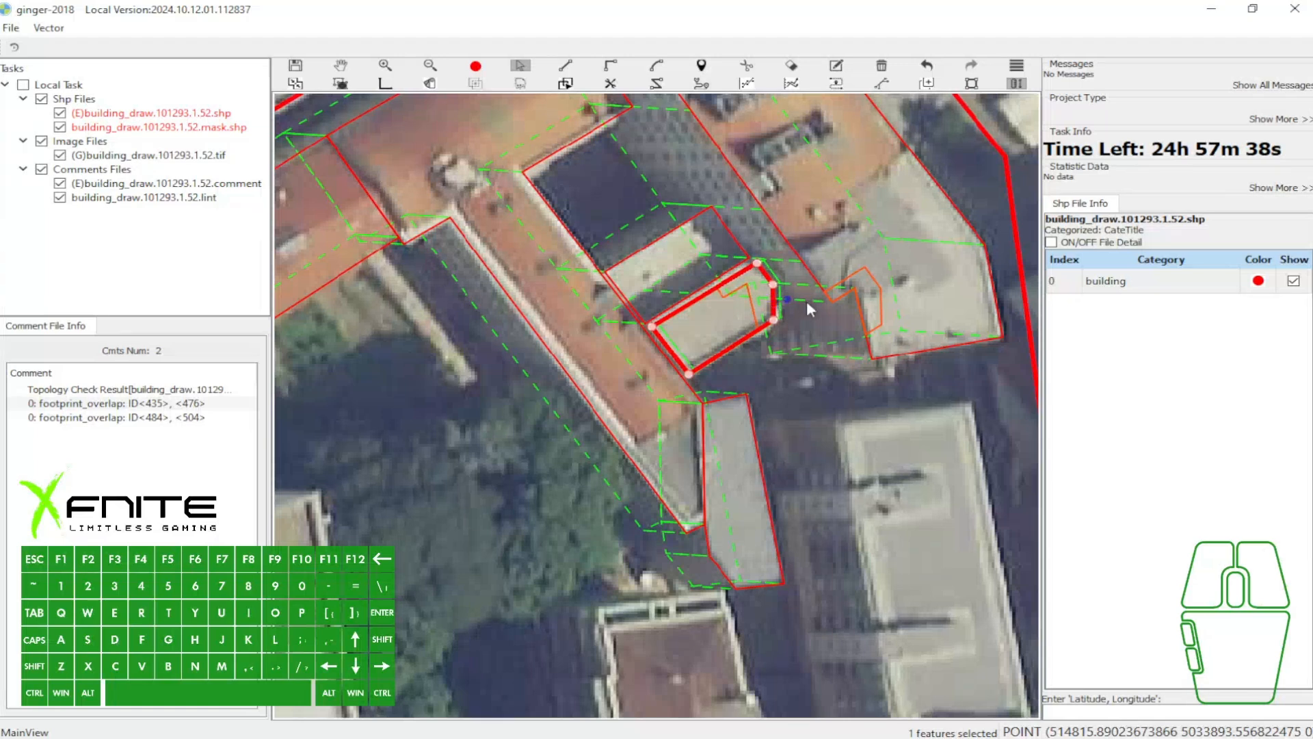
scroll(851, 286, "up", 2)
key("w")
- Redraw the small pale-roofed building as a closed five-point polygon using the H-mode snapped line
key("h")
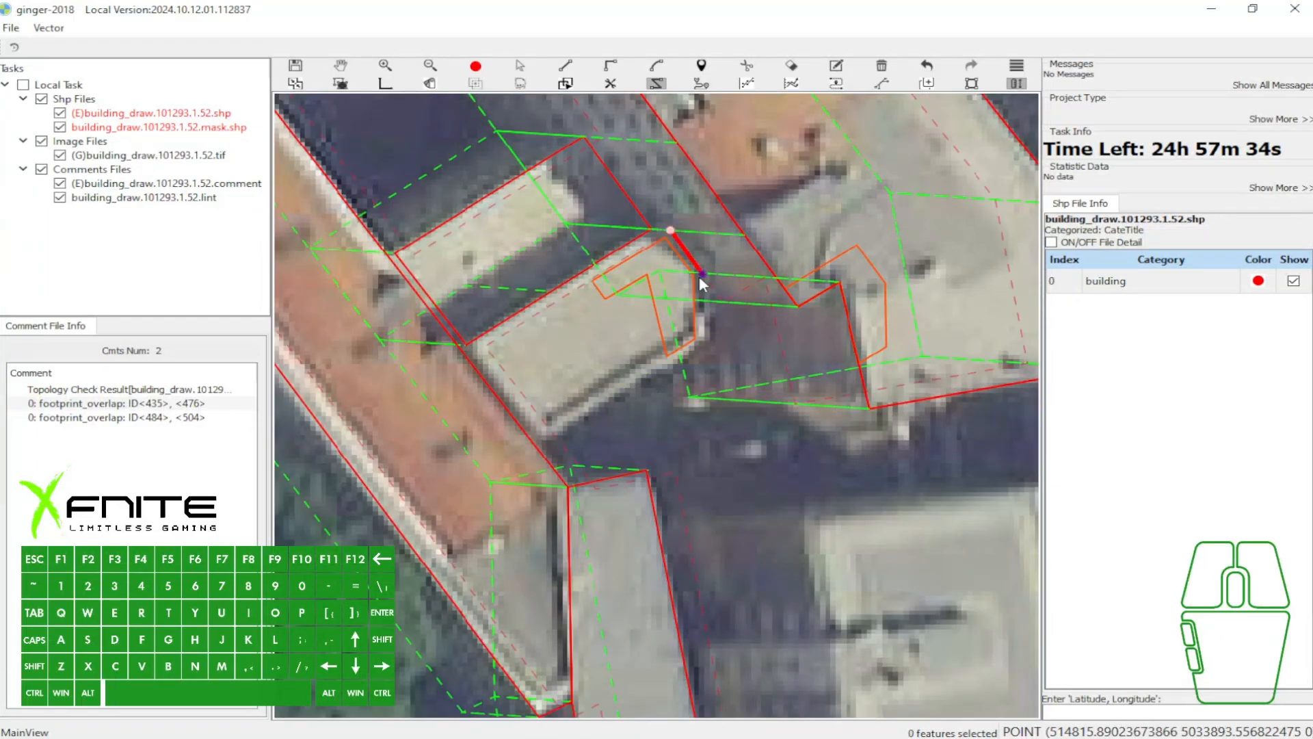
left_click(722, 301)
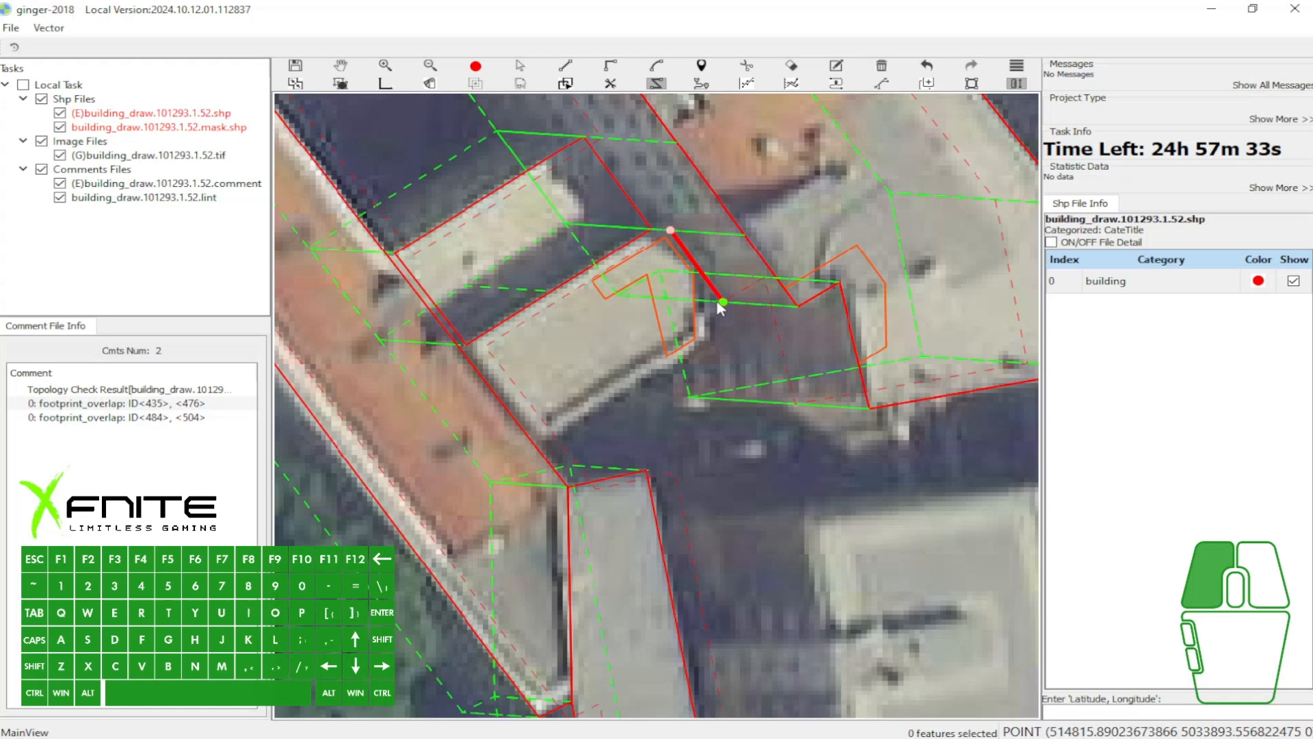
left_click(709, 344)
left_click(555, 435)
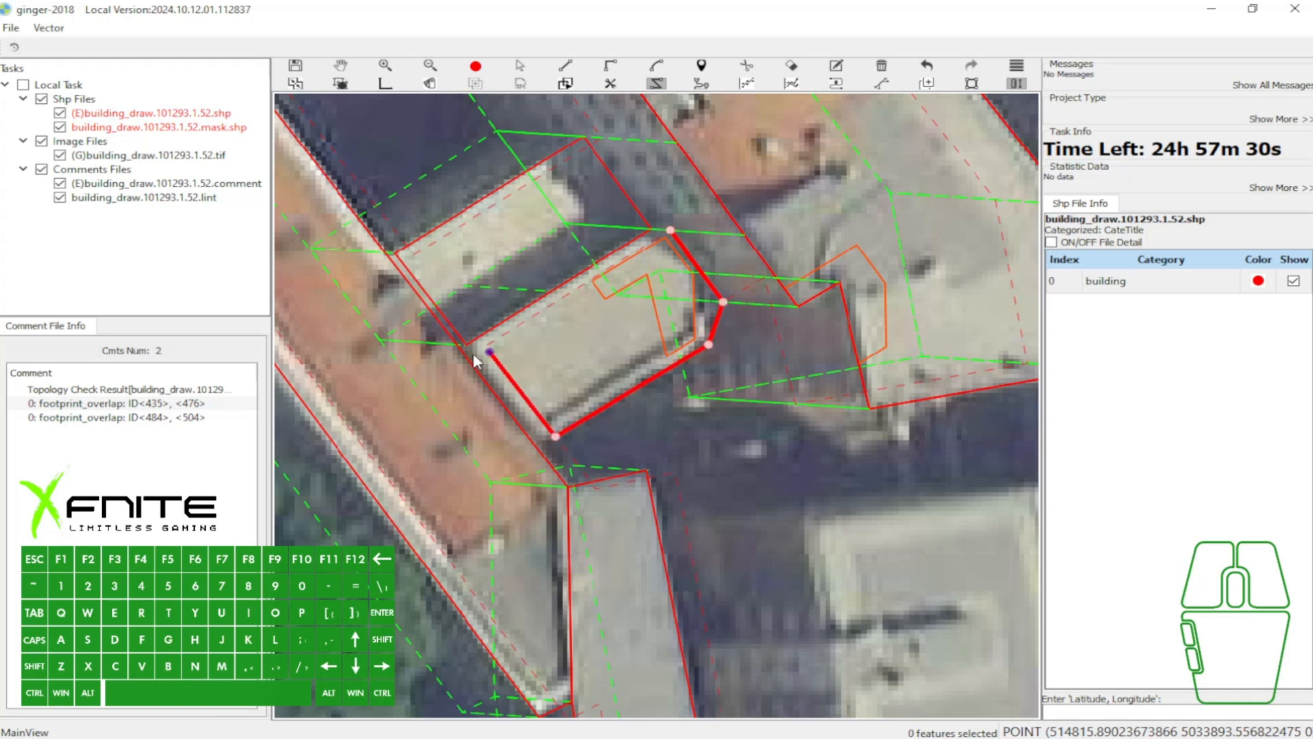
left_click(484, 347)
key("space")
key("w")
- Rerun the topology check and locate the footprint_overlap comment for ID<484>, <504> on the map
key("ctrl")
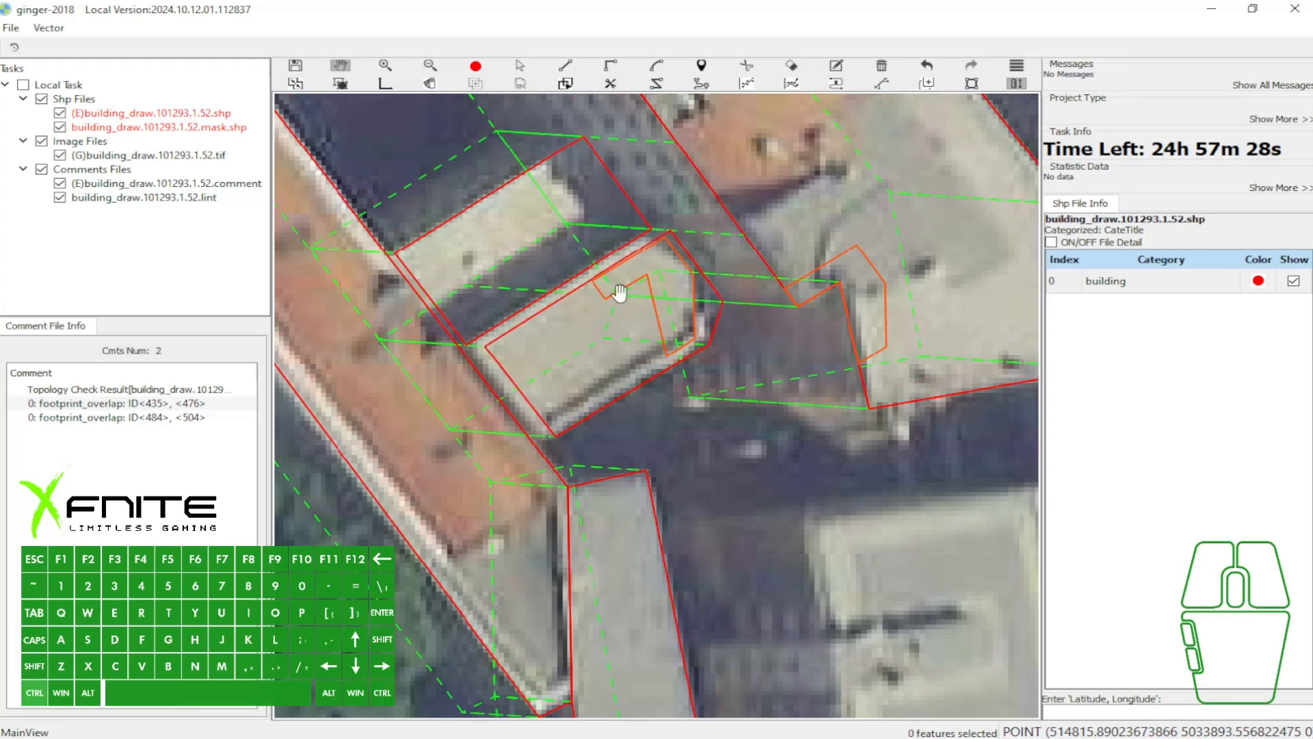
key("w")
scroll(615, 305, "down", 5)
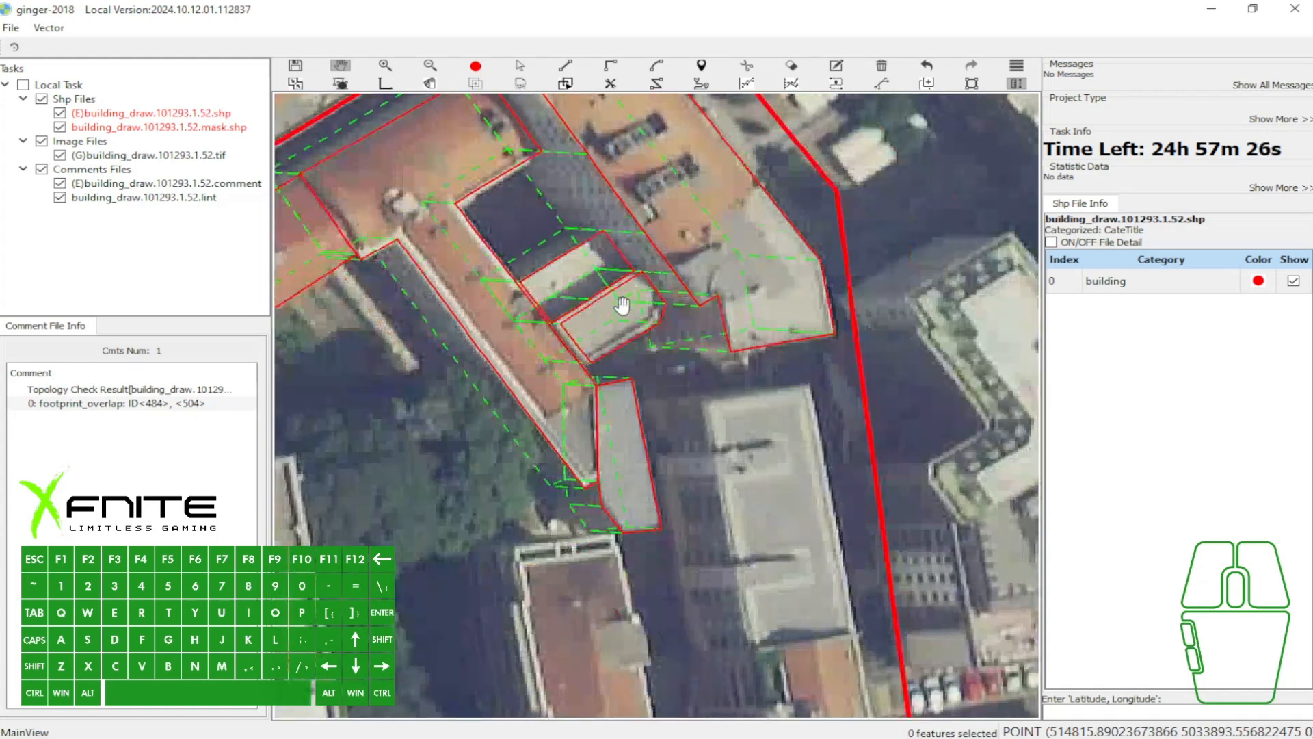
left_click(113, 404)
scroll(689, 375, "down", 2)
scroll(689, 375, "down", 2)
scroll(662, 364, "up", 3)
scroll(712, 343, "down", 3)
scroll(742, 311, "up", 1)
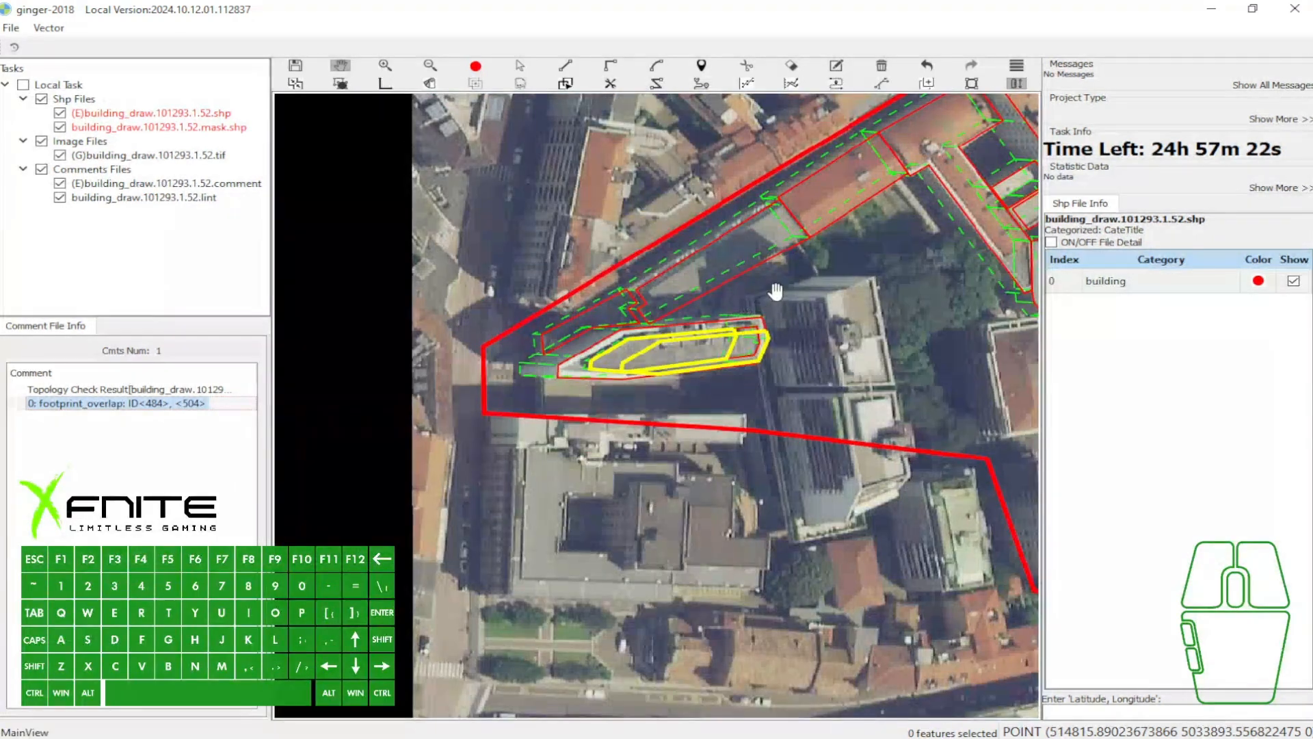
- Examine the redrawn small building and the polygons around the L-shaped building's southern end with the fill shown
scroll(775, 292, "up", 5)
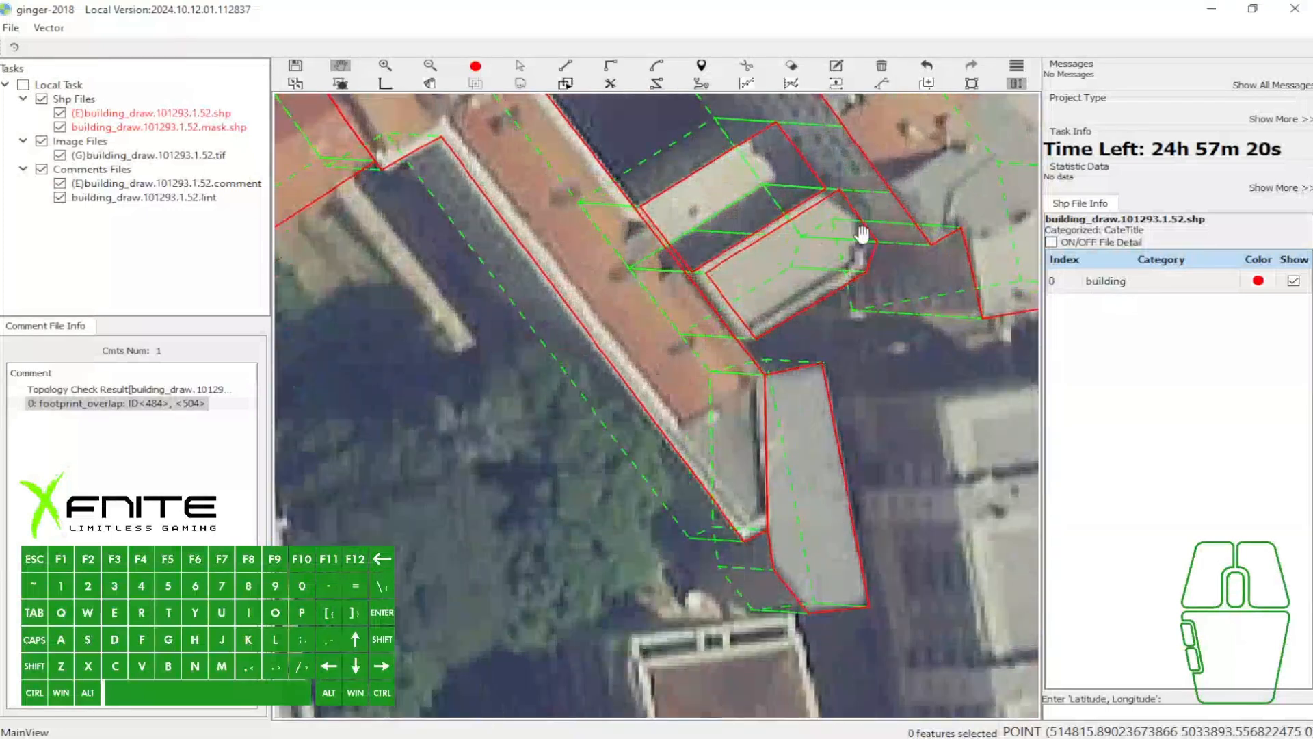
scroll(848, 235, "down", 1)
scroll(846, 257, "down", 1)
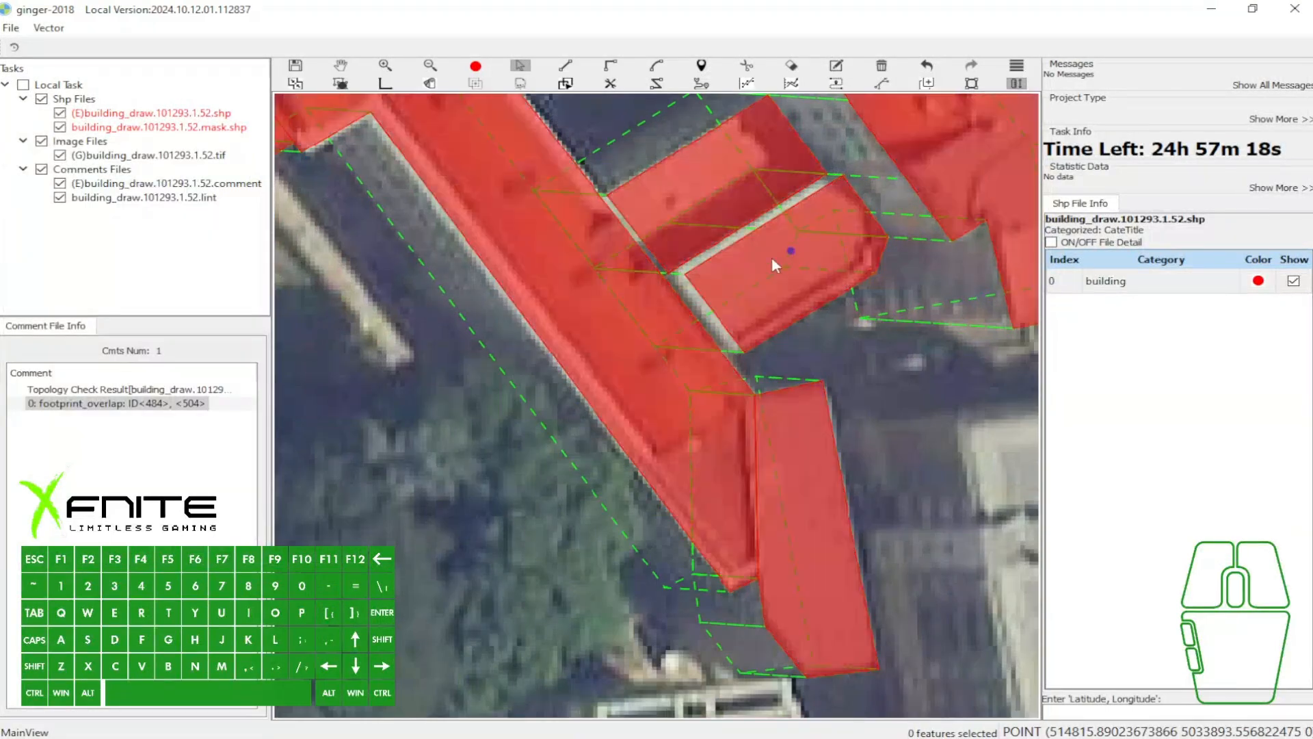
scroll(811, 255, "down", 1)
scroll(811, 256, "down", 1)
left_click_drag(645, 123, 860, 314)
key("Escape")
- Examine the highlighted overlap on the pointed flat-roofed building, selecting its inner roof polygon and the surrounding polygons
left_click_drag(349, 422, 607, 376)
scroll(606, 376, "up", 2)
key("r")
left_click(626, 362)
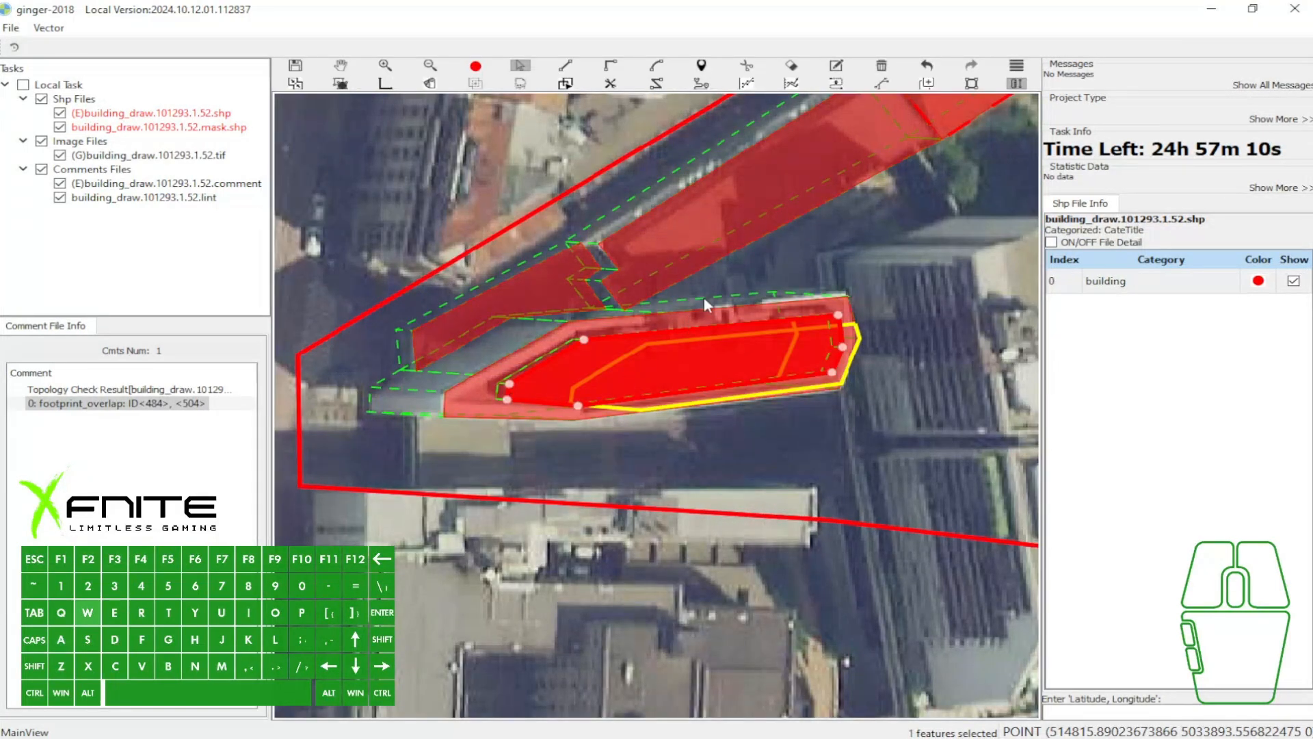
scroll(704, 297, "down", 2)
left_click_drag(510, 253, 651, 431)
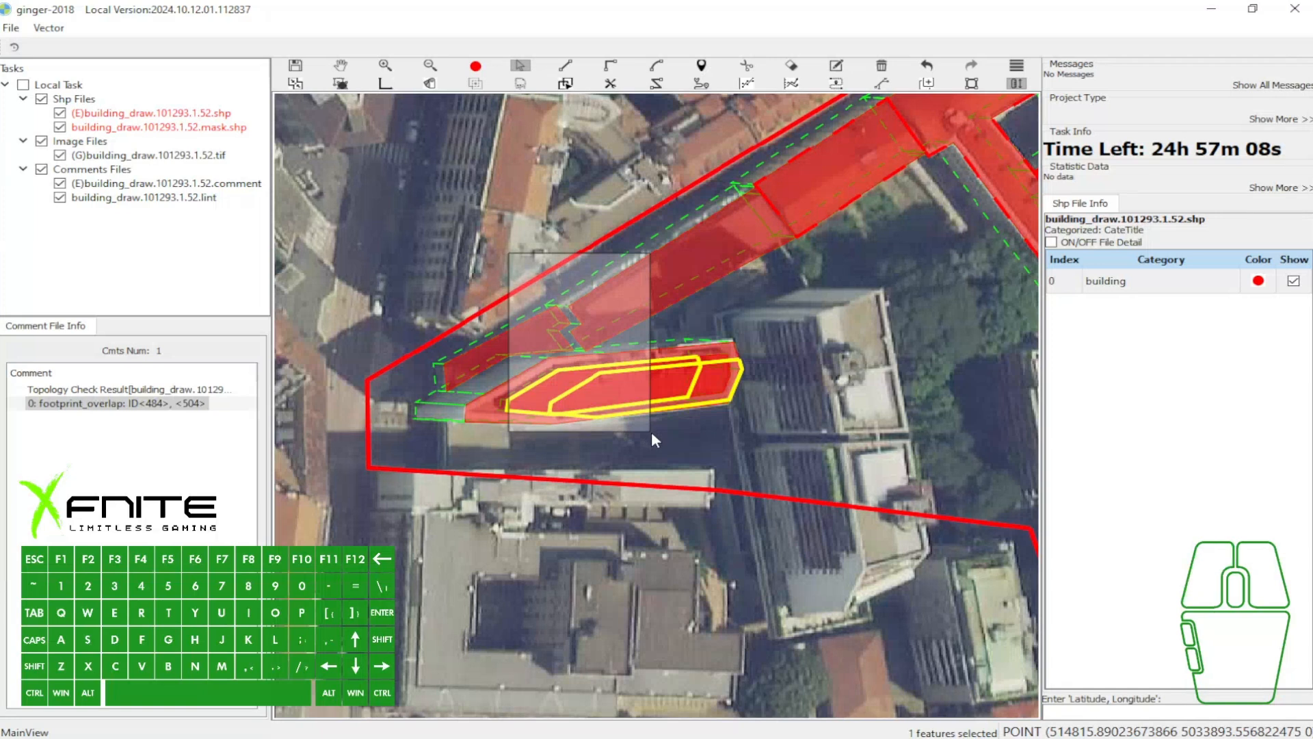
key("Escape")
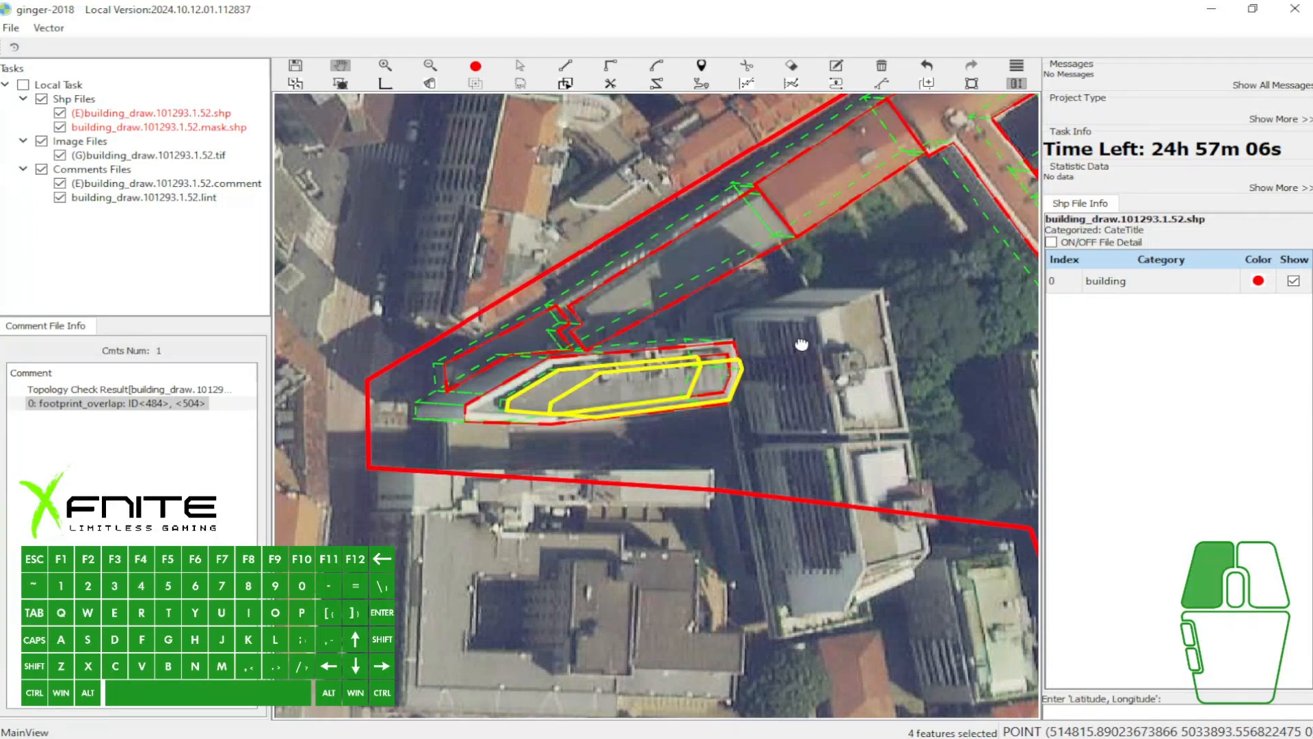
- Examine the overlap area by selecting the connected polygon groups around the courtyard buildings and the pointed flat-roofed building
left_click_drag(801, 345, 650, 374)
scroll(650, 374, "down", 2)
key("a")
left_click(872, 200)
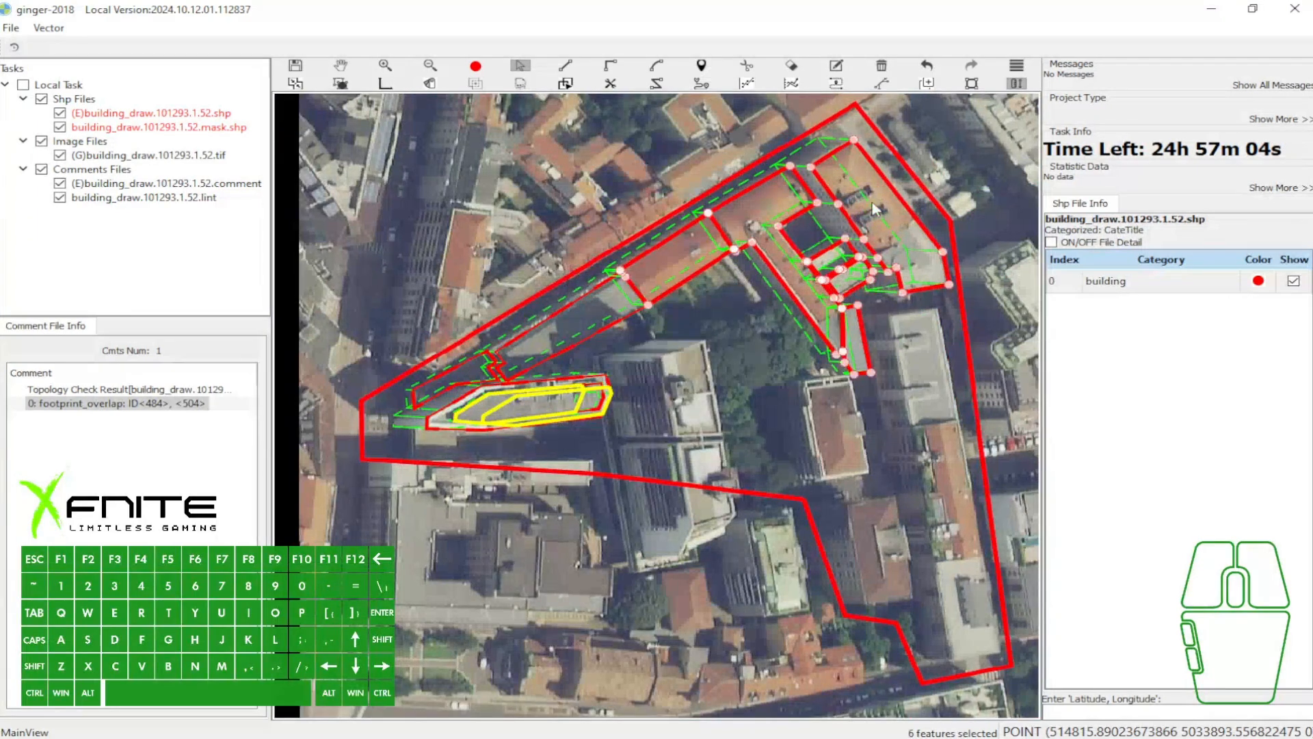
left_click(494, 352)
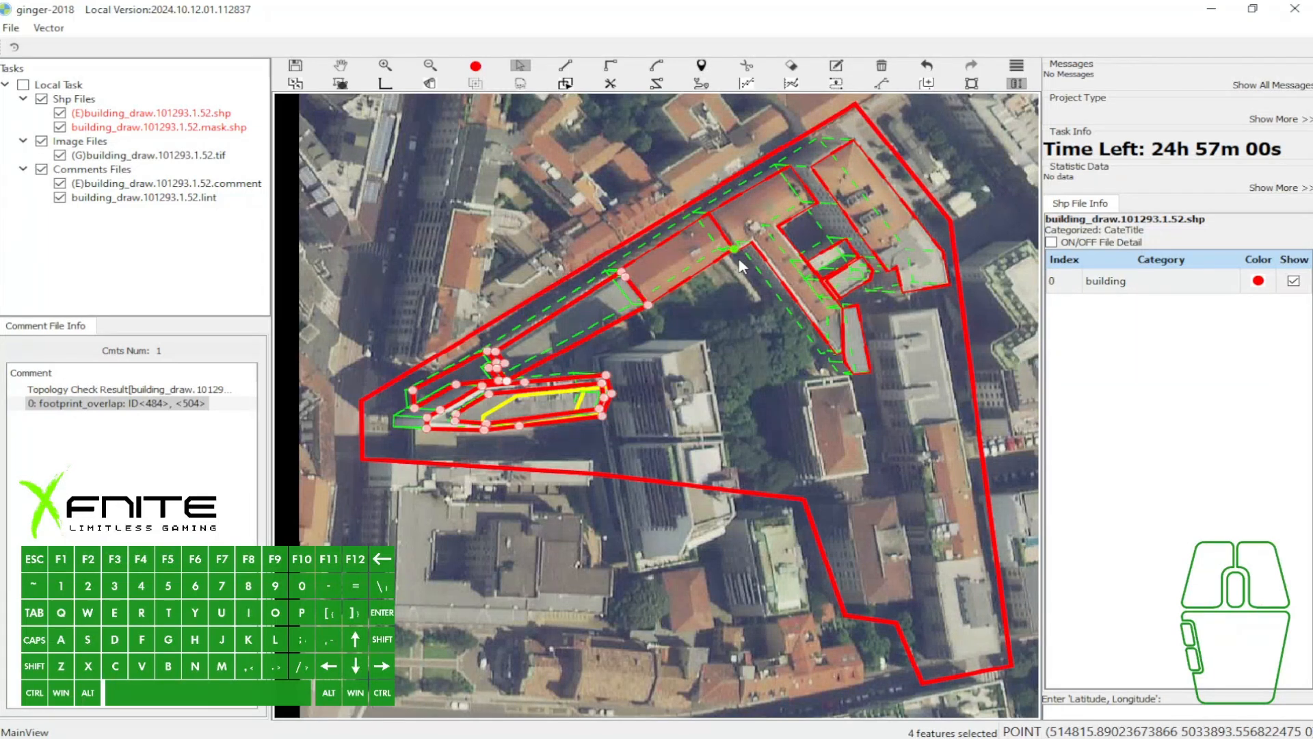
key("w")
left_click_drag(875, 340, 732, 258)
left_click_drag(727, 276, 726, 332)
key("a")
left_click(551, 225)
key("w")
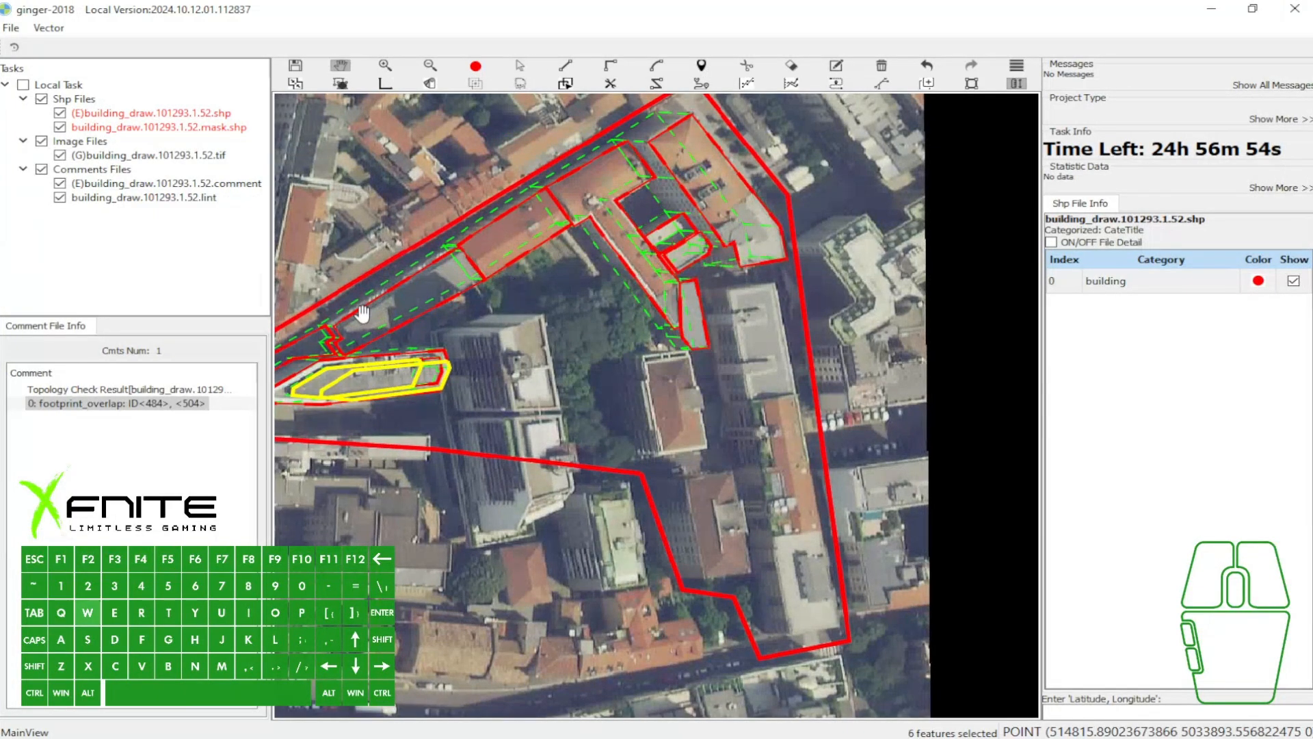
- Save the building shapefile edits with the pointed building's polygon group selected
key("a")
key("ctrl+s")
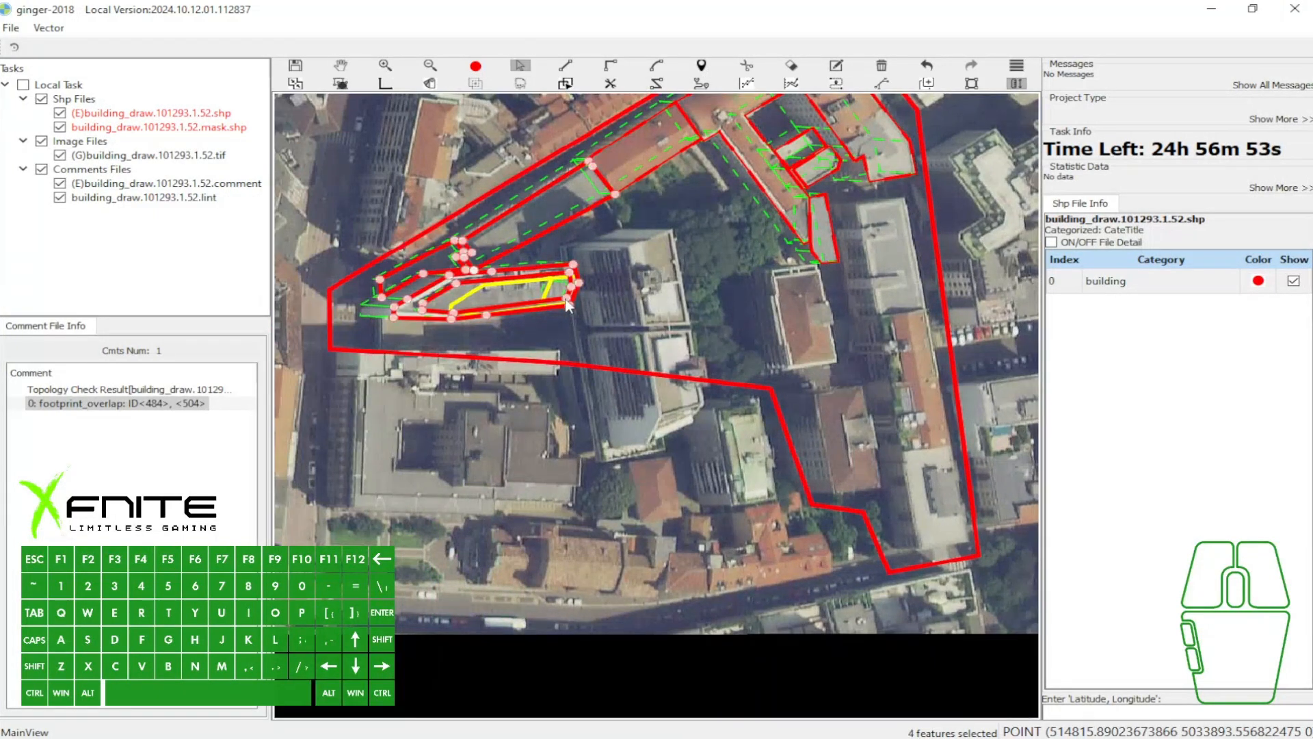
key("w")
left_click_drag(757, 317, 663, 307)
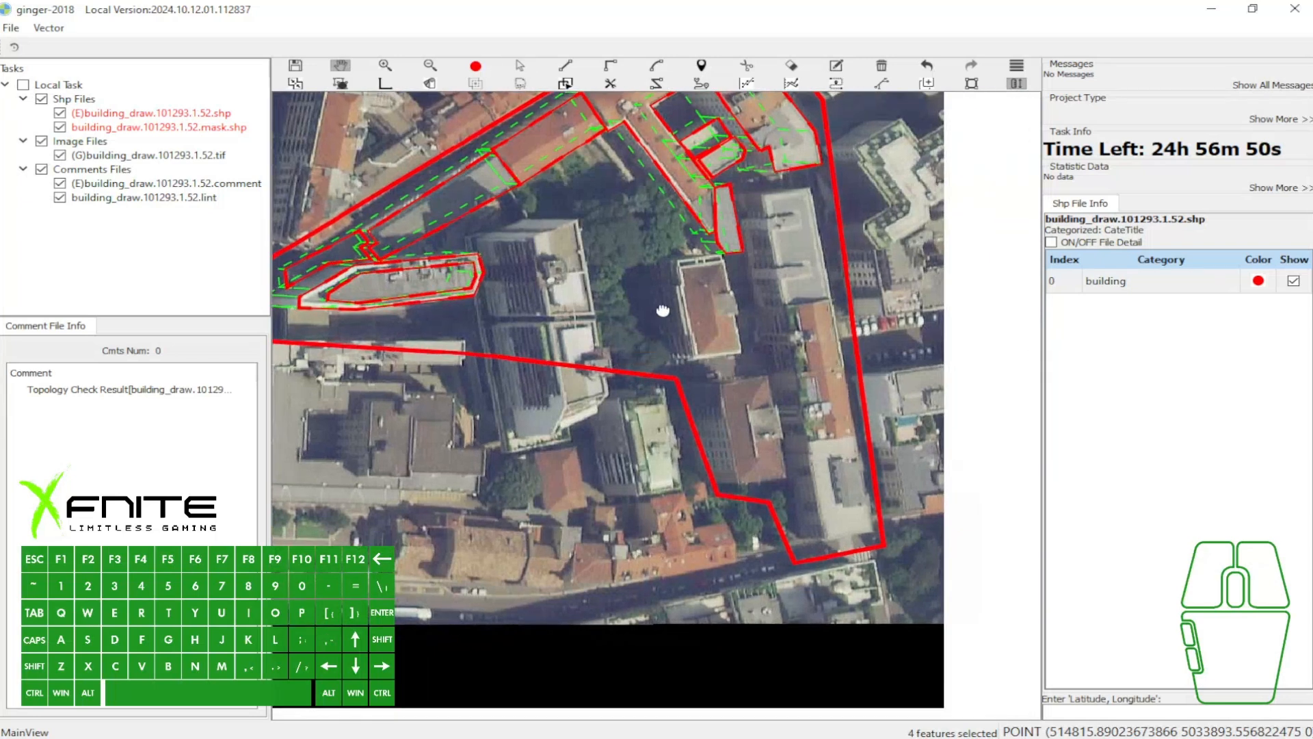
- Outline the long narrow building along the eastern boundary as a rectangle and assign its building vector
left_click_drag(786, 236, 630, 257)
scroll(631, 257, "up", 1)
key("e")
left_click(658, 202)
left_click(748, 664)
left_click(681, 671)
left_click(681, 520)
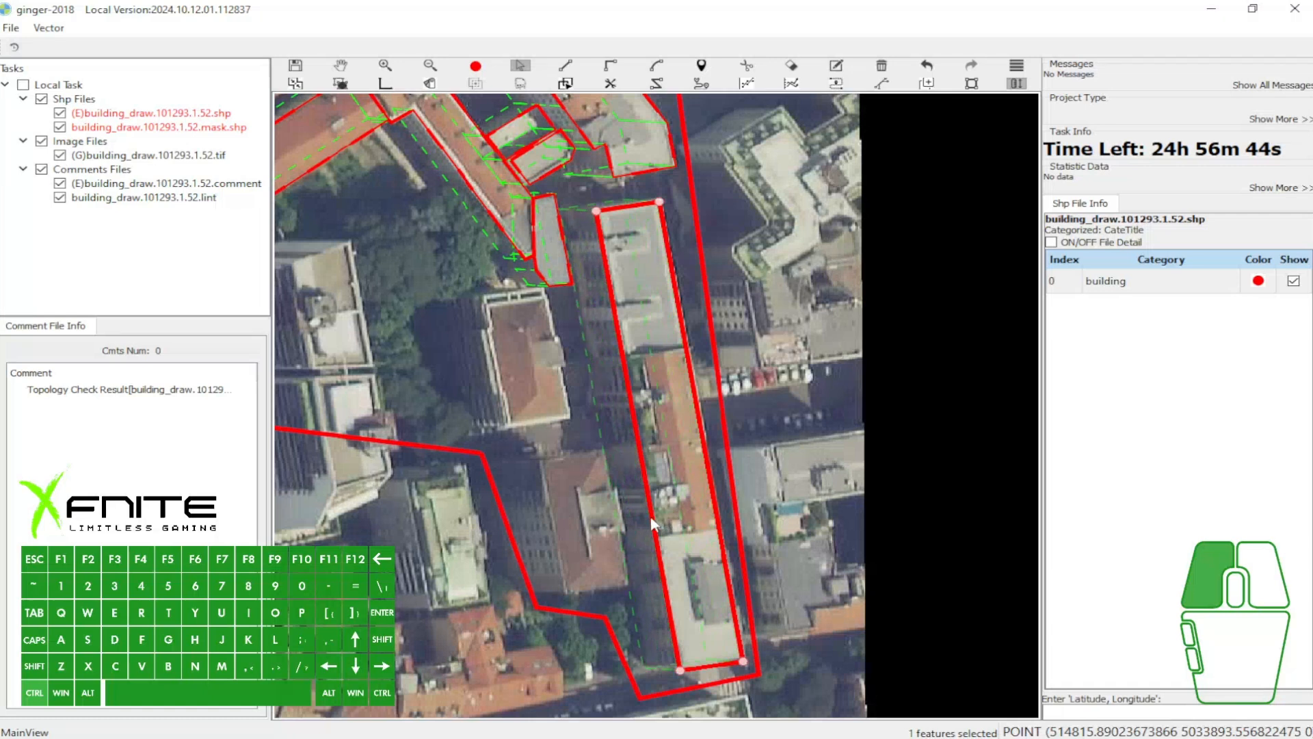
key("w")
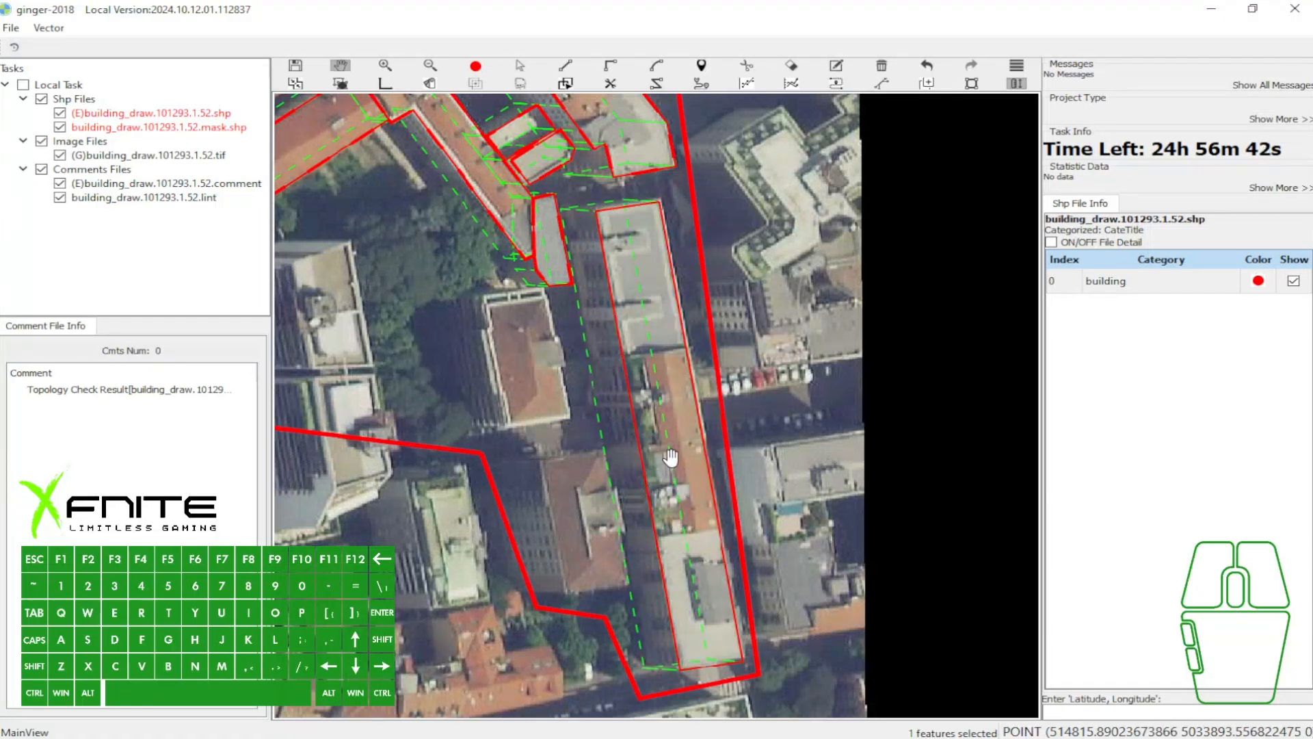
- Split the long building's polygon into three sections with cross lines where the roof changes from grey to orange and back
key("f")
left_click(621, 355)
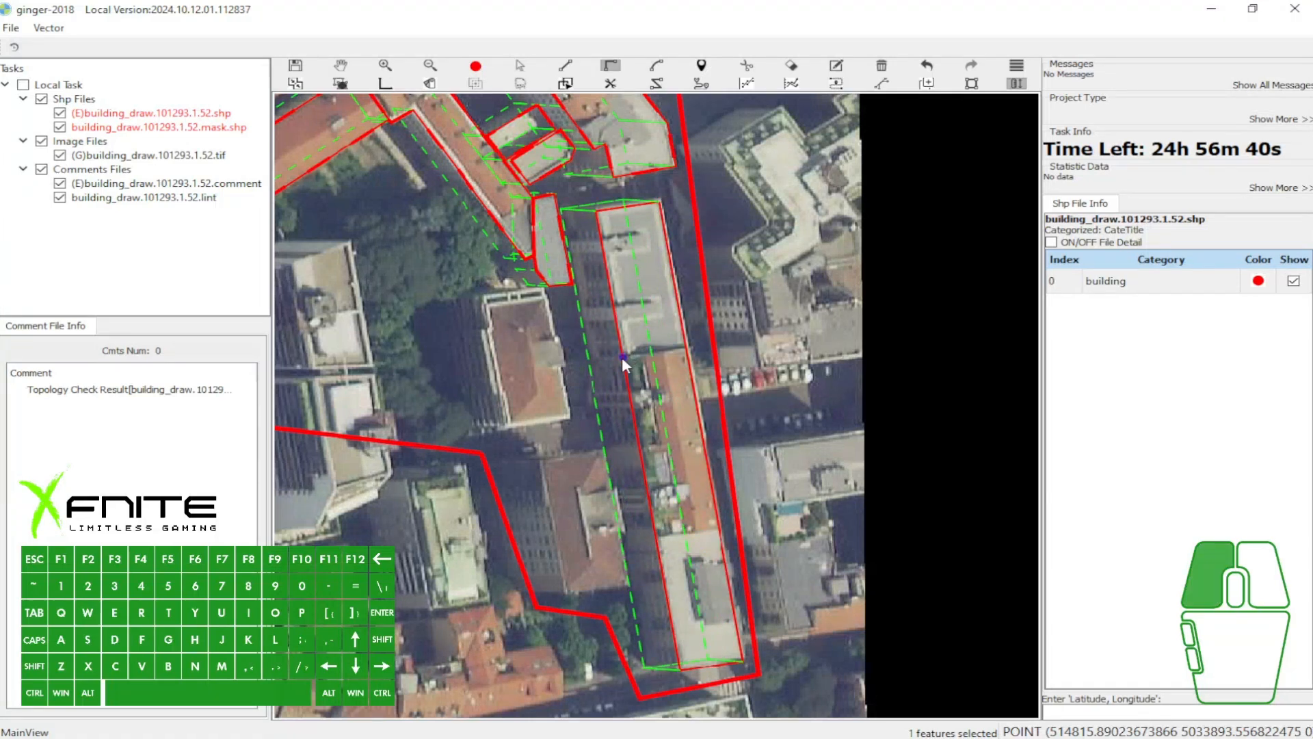
left_click(707, 345)
left_click(630, 541)
key("t")
key("space")
key("r")
- Check the long building's three sections by selecting each one, hiding the shapes to see the image, and showing the fill
key("r")
key("a")
left_click(658, 300)
left_click(670, 413)
left_click(695, 562)
key("w")
left_click_drag(700, 536, 749, 526)
key("r")
scroll(712, 422, "up", 2)
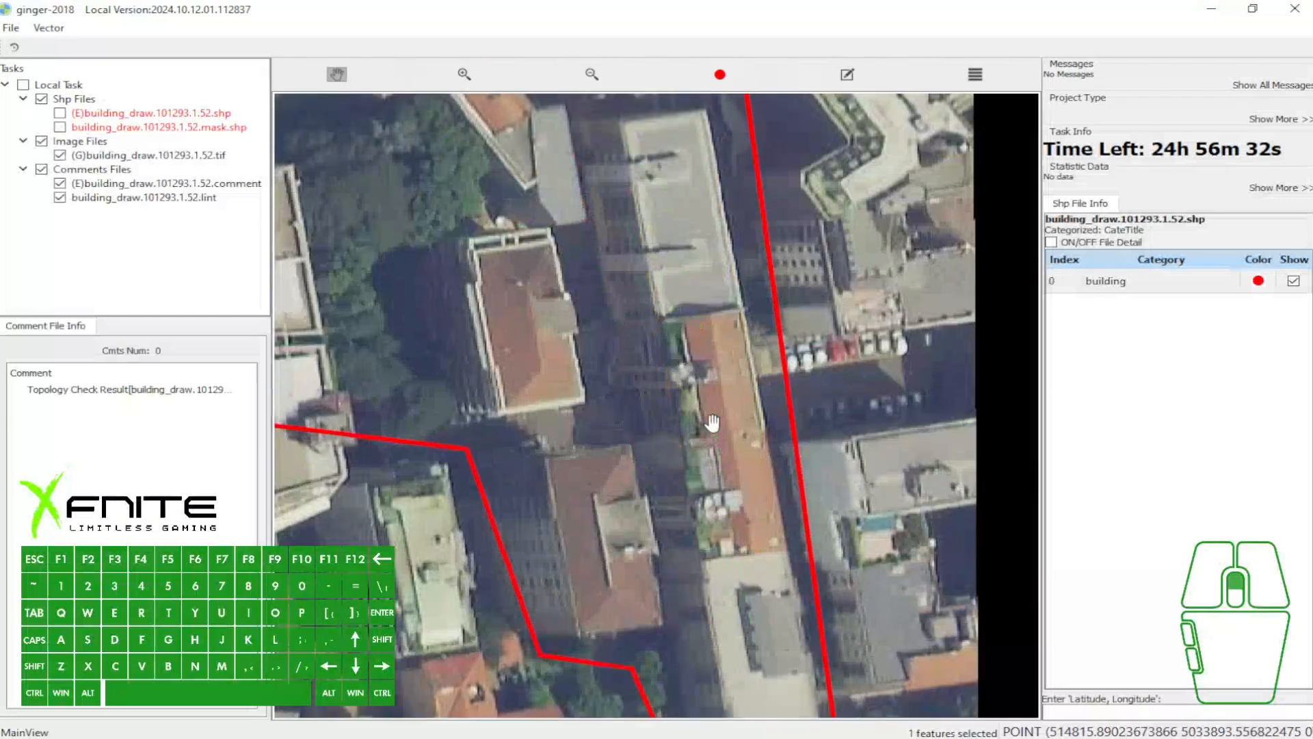
key("r")
scroll(713, 422, "down", 2)
key("grave")
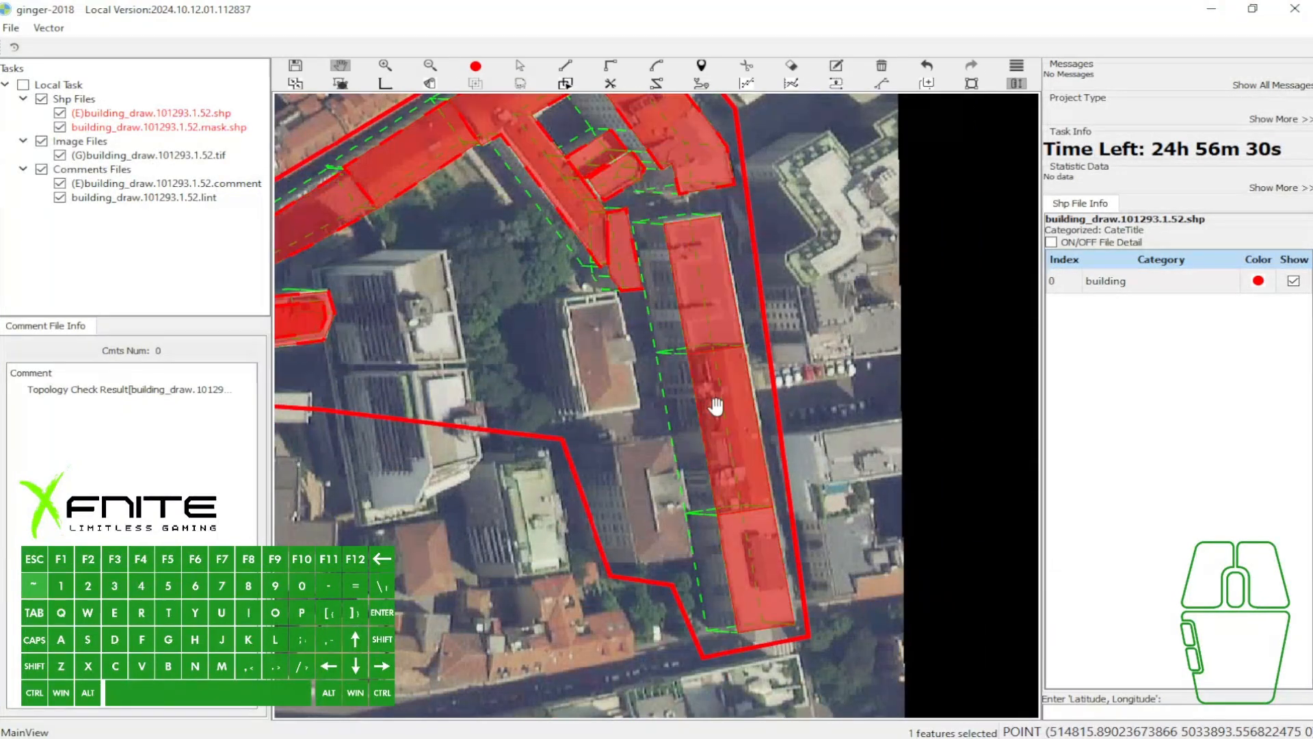
key("grave")
- Outline the brown-roofed building west of the long building as a rectangle
scroll(691, 424, "up", 1)
key("w")
left_click_drag(596, 419, 612, 387)
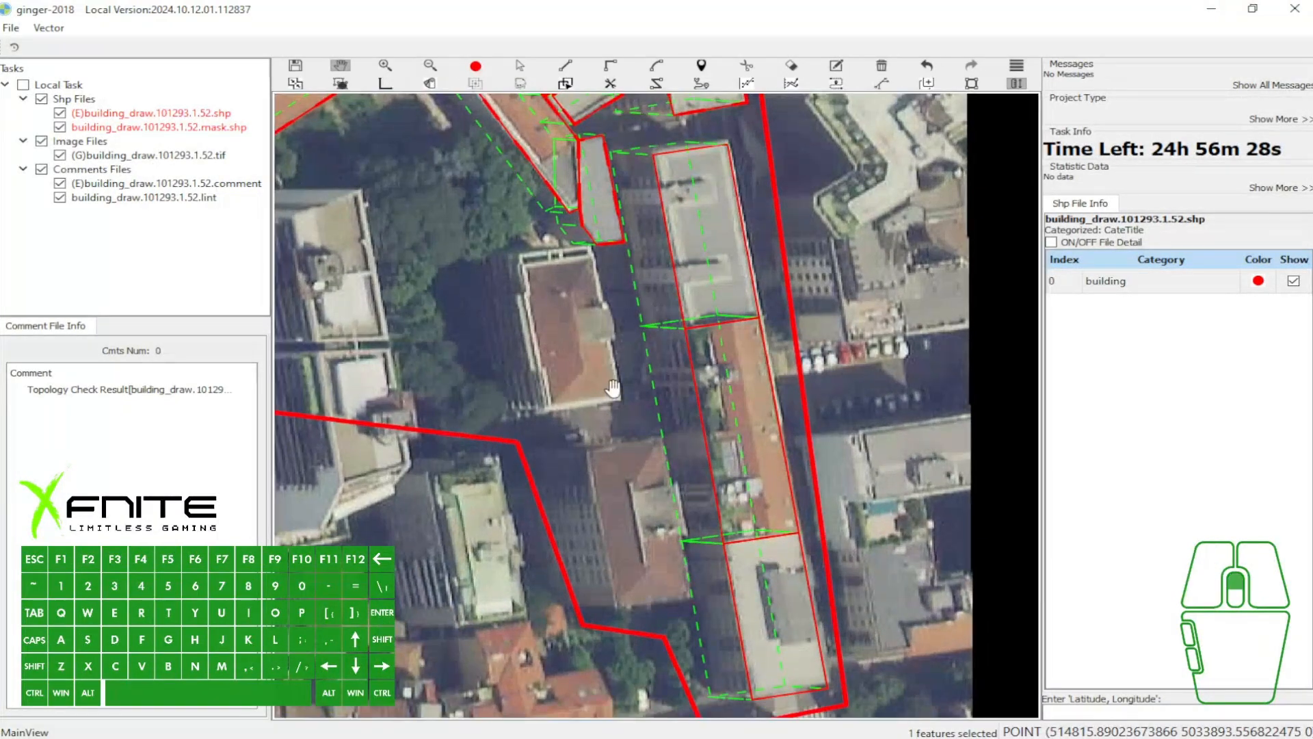
scroll(612, 387, "up", 1)
left_click_drag(600, 331, 561, 339)
key("e")
left_click(452, 216)
left_click(488, 418)
left_click(584, 404)
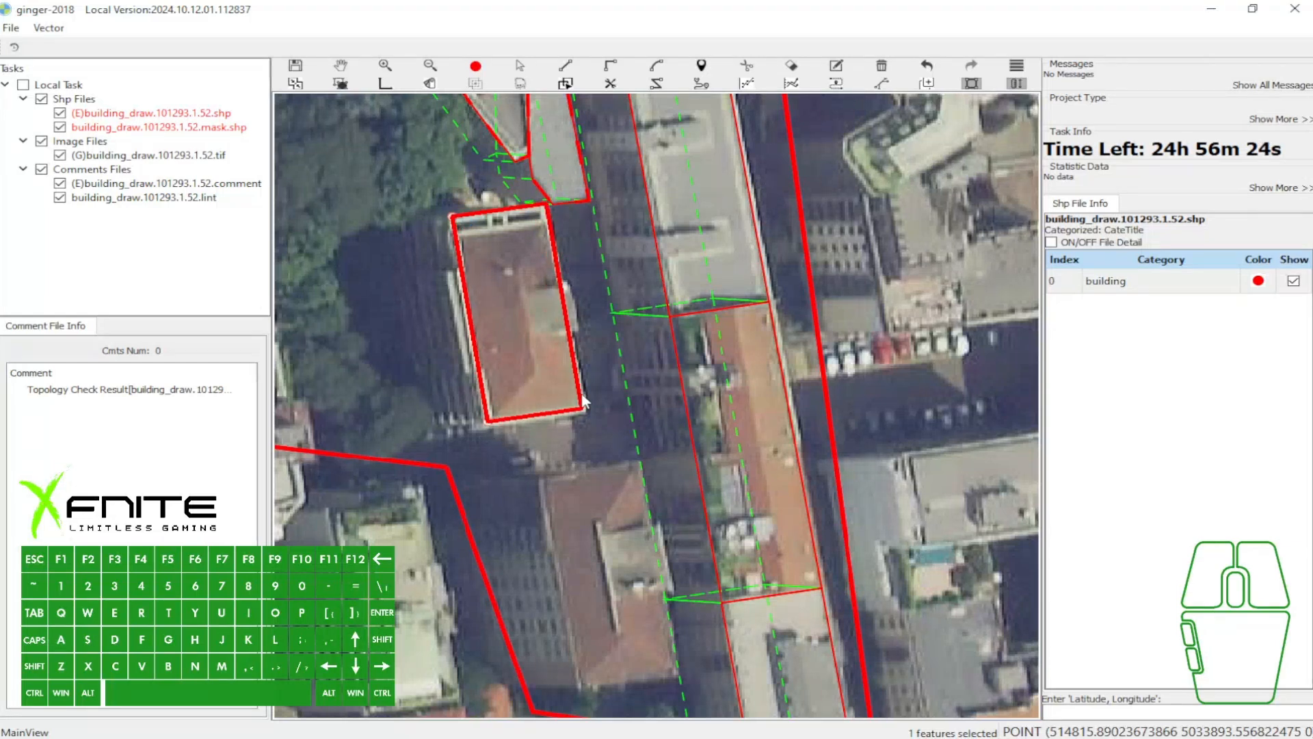
- Try to add the small projection to the east side of the brown-roofed building's outline, and undo it
key("x")
- Extend the brown-roofed building's outline with the small rectangular projection on its east side
key("x")
left_click(569, 328)
left_click(581, 326)
left_click(563, 284)
key("a")
left_click(518, 280)
key("ctrl+z")
scroll(557, 296, "up", 1)
key("x")
left_click(573, 341)
left_click(588, 337)
left_click(568, 282)
key("a")
key("x")
key("w")
key("a")
- Assign the building vector to the brown-roofed building, reaching west to its footprint
scroll(481, 318, "down", 1)
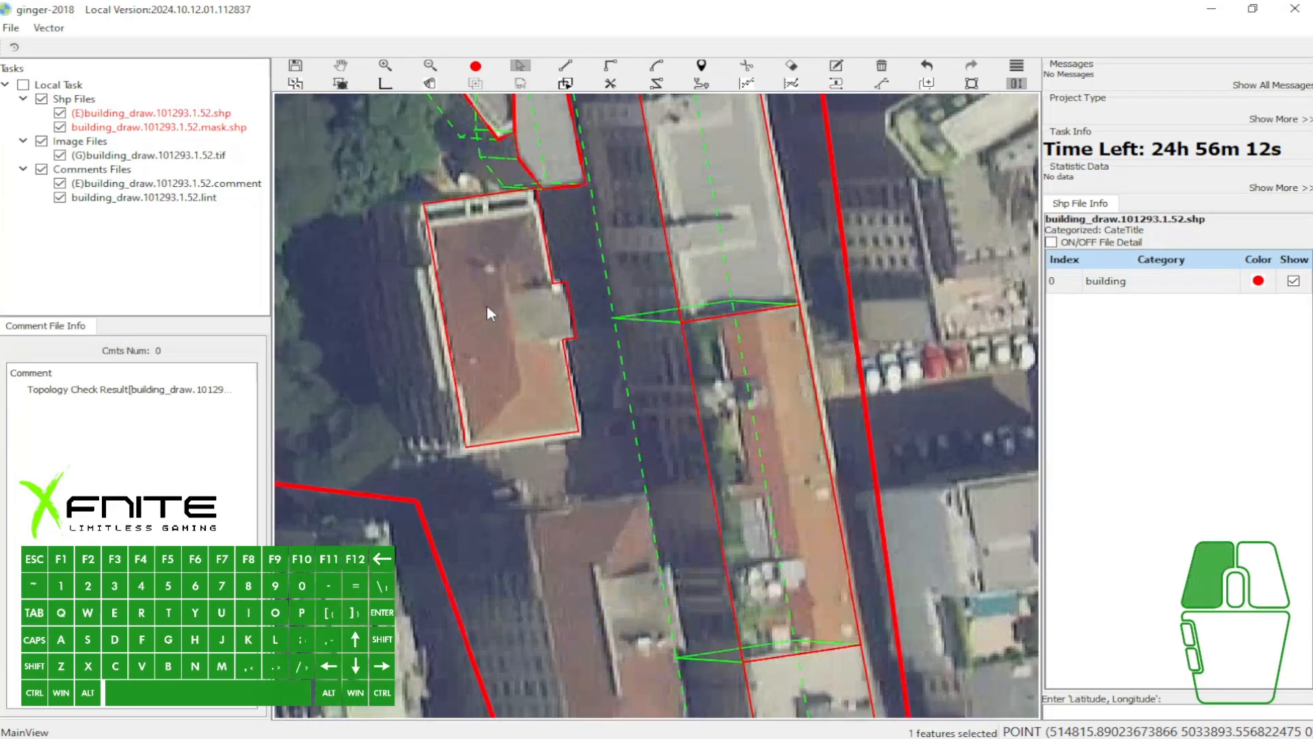
left_click(486, 305)
left_click_drag(440, 313, 422, 319)
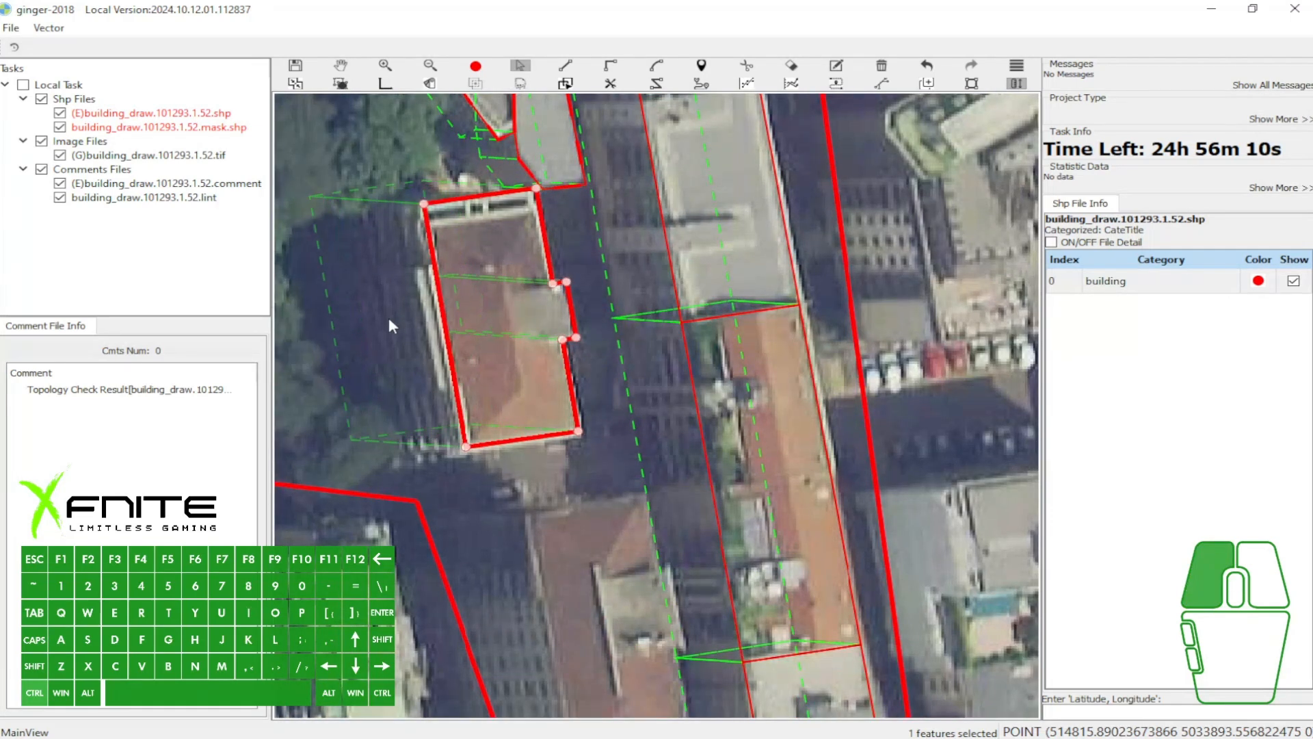
key("w")
scroll(540, 277, "down", 3)
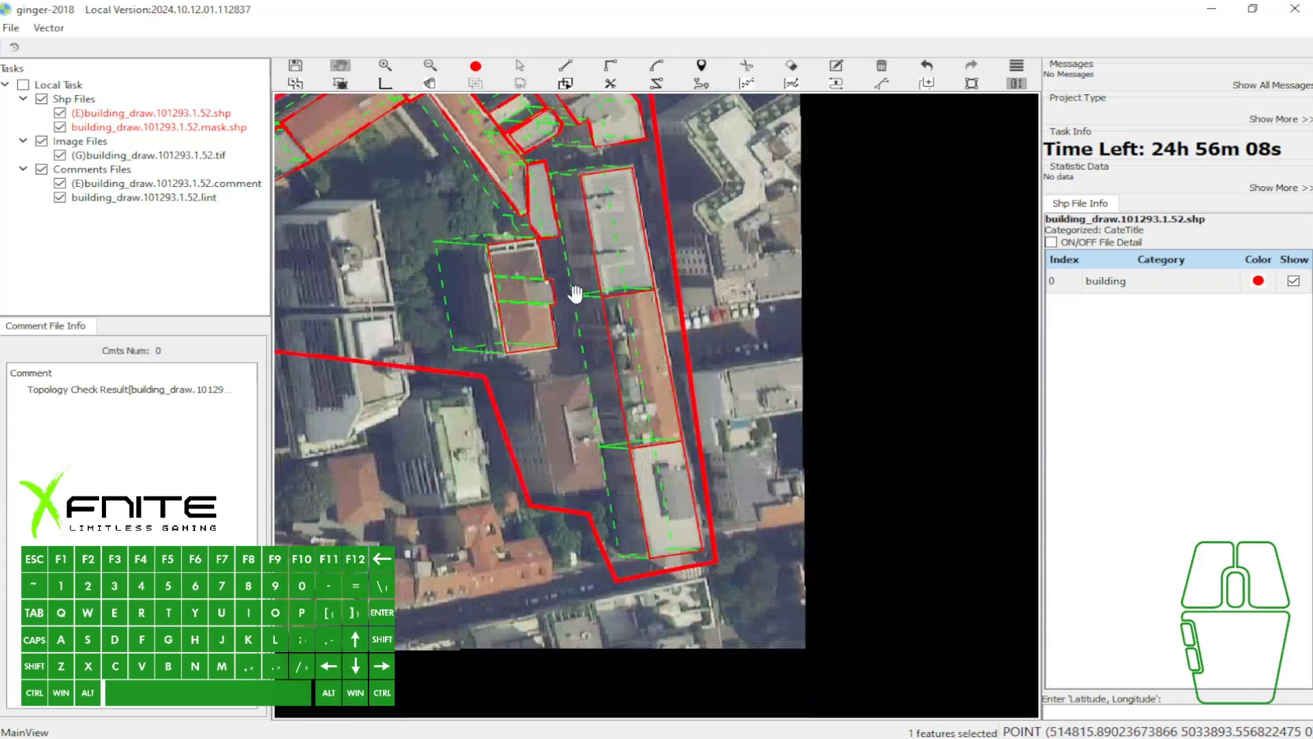
scroll(491, 312, "up", 1)
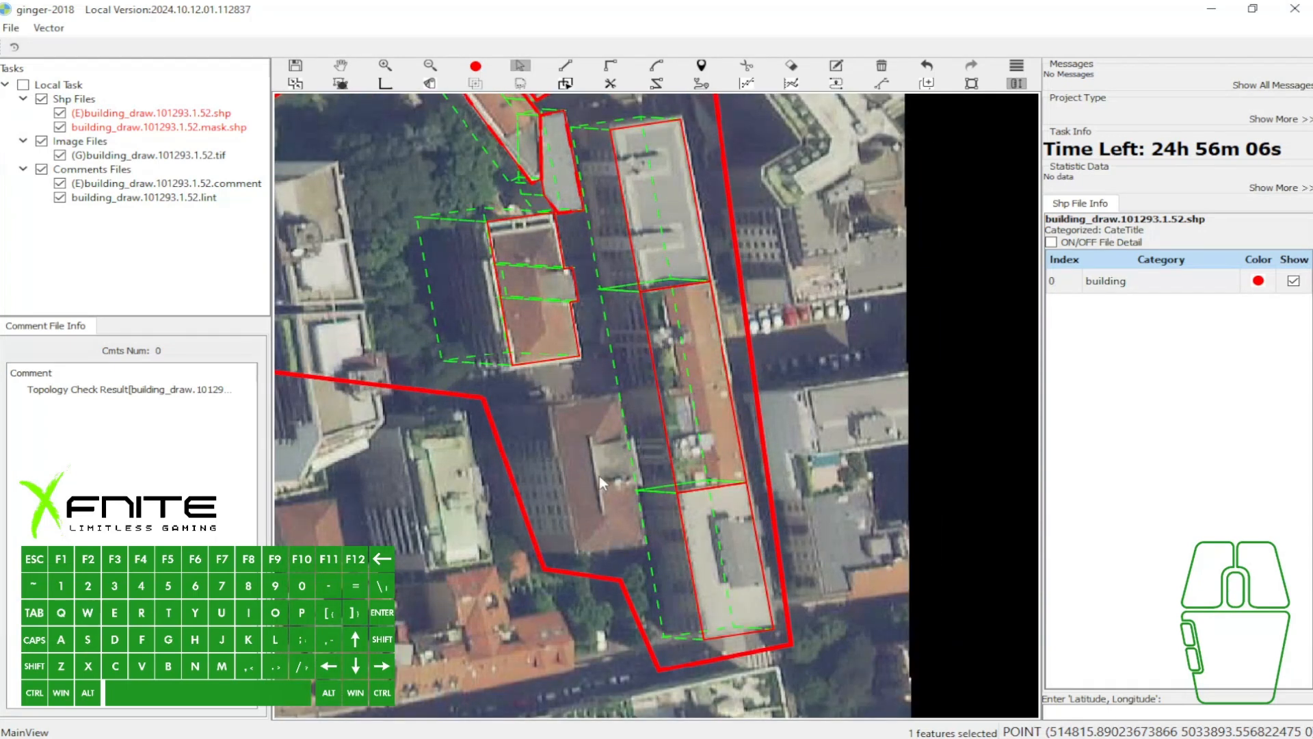
- Copy the brown-roofed building's outline and place the copy over the similar building to its south
key("w")
left_click_drag(556, 414, 479, 390)
key("e")
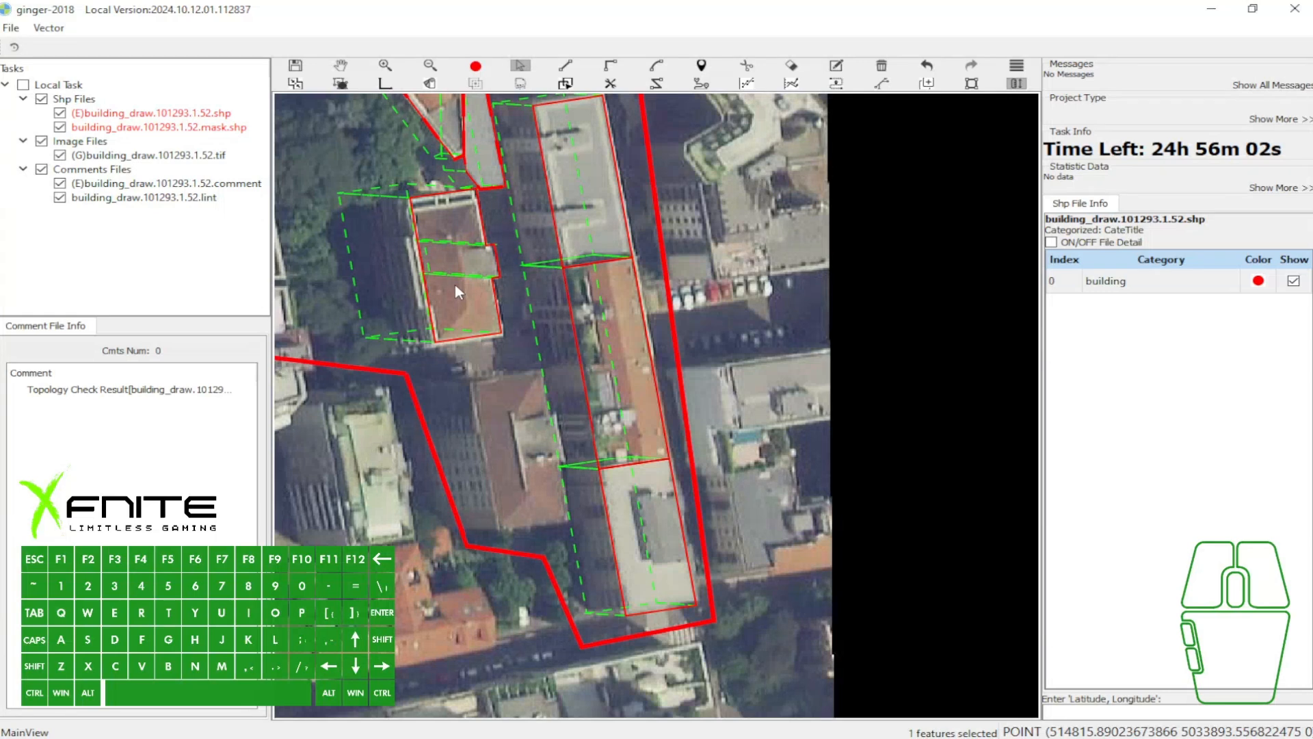
left_click(456, 265)
key("ctrl+c")
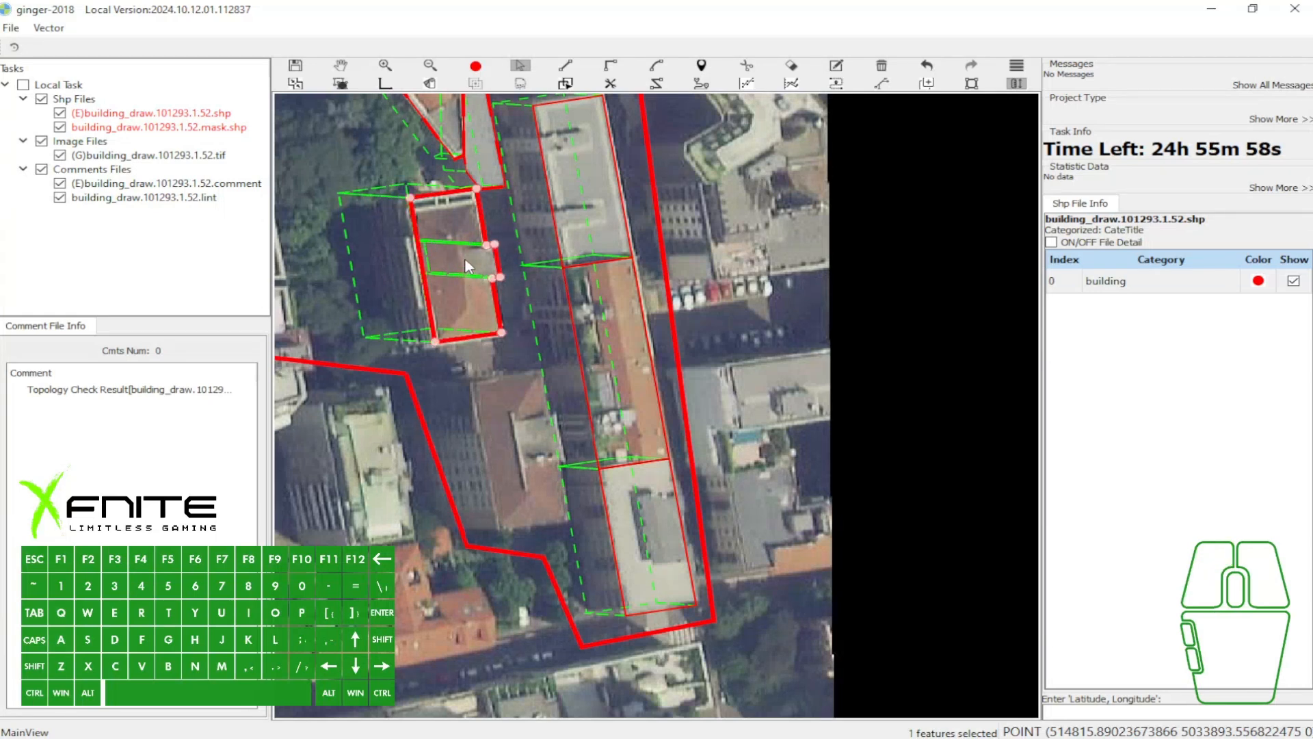
key("ctrl+v")
left_click_drag(444, 230, 523, 431)
key("w")
scroll(538, 457, "up", 1)
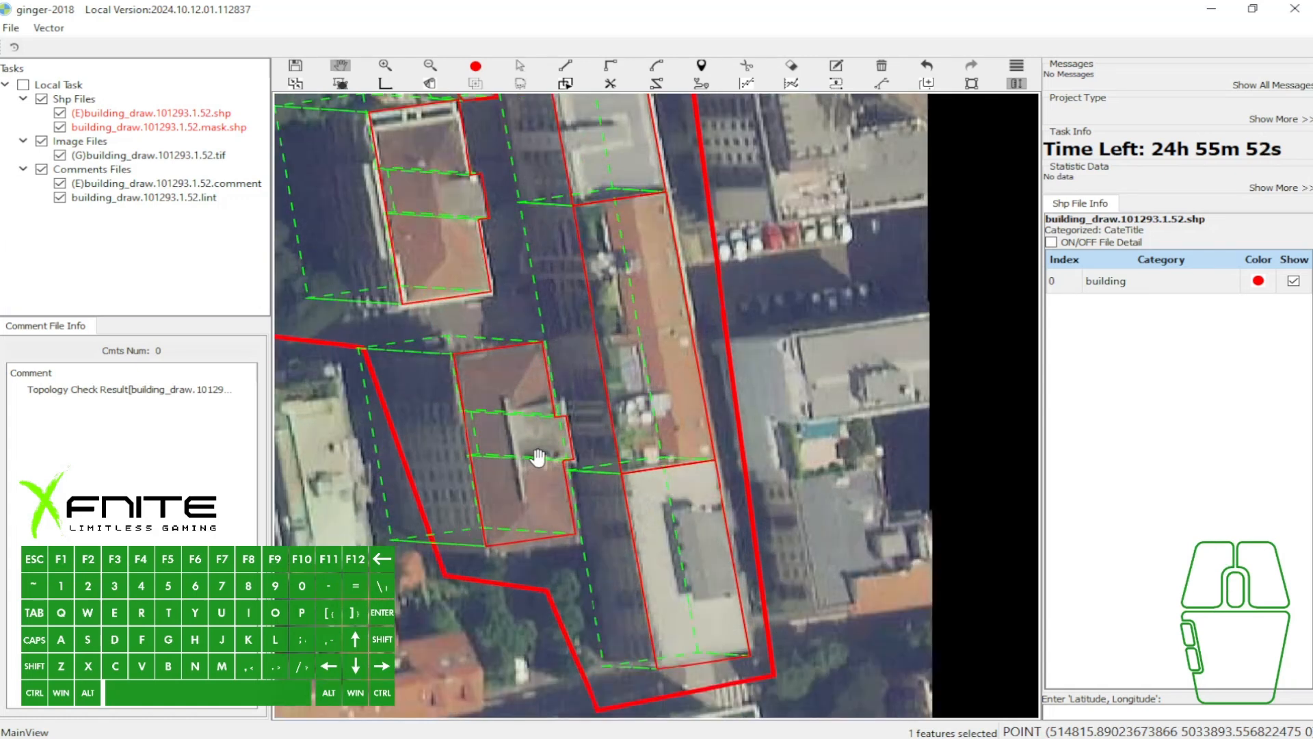
- Adjust the copied outline's projection and southern edge to fit the second roof, and show the polygon fill
scroll(544, 456, "up", 3)
key("e")
left_click_drag(576, 393, 560, 367)
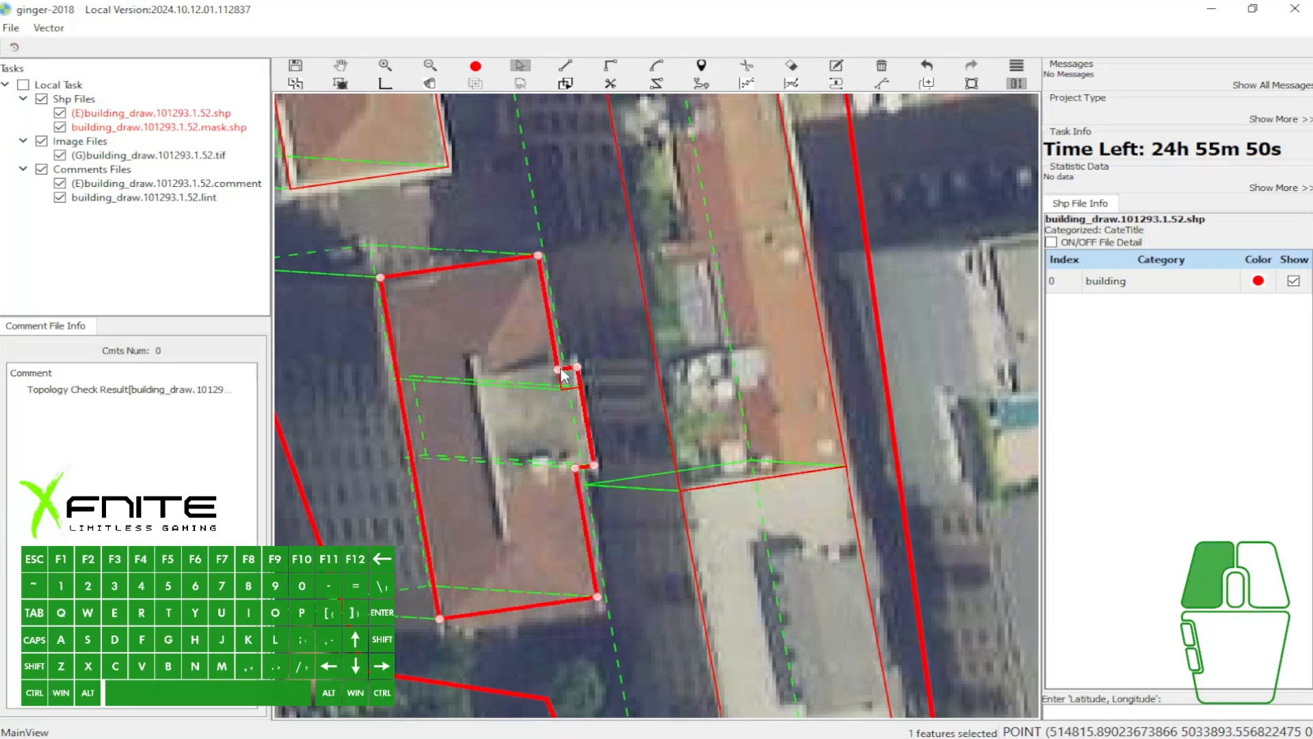
left_click(511, 619)
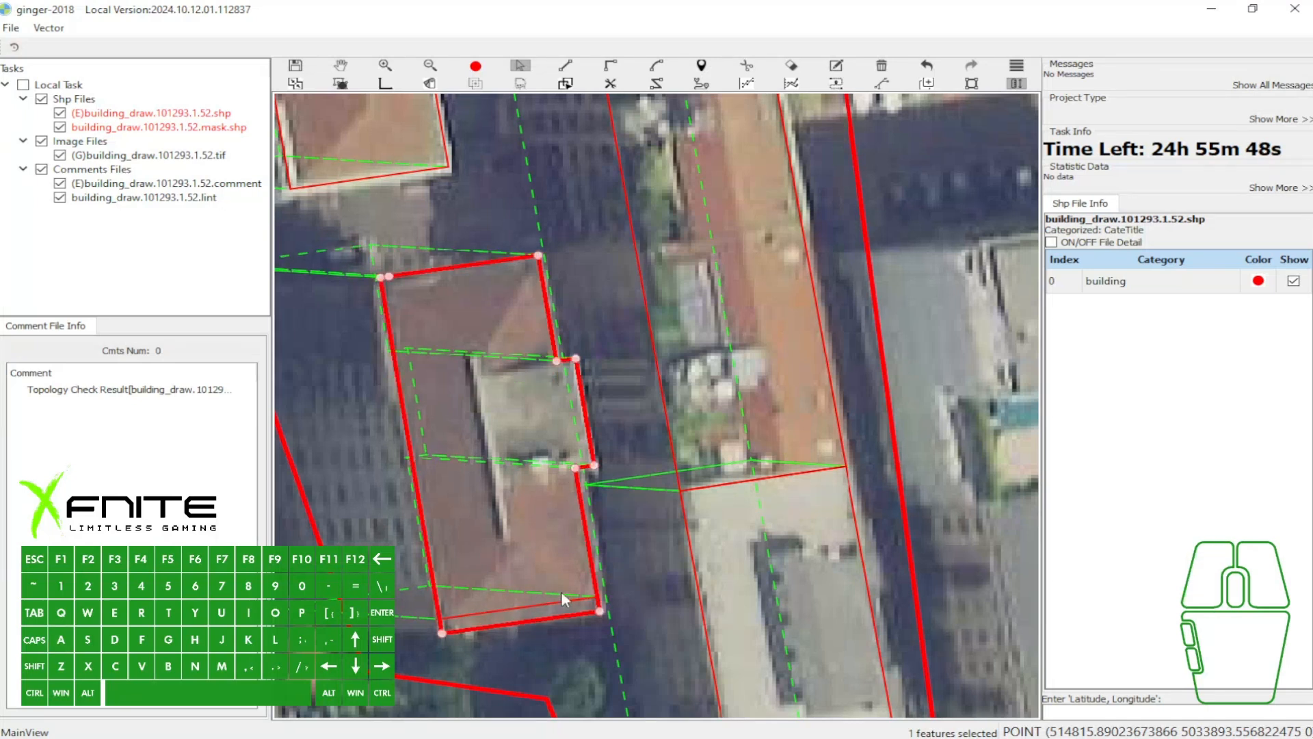
key("w")
scroll(606, 440, "down", 5)
left_click_drag(510, 390, 569, 378)
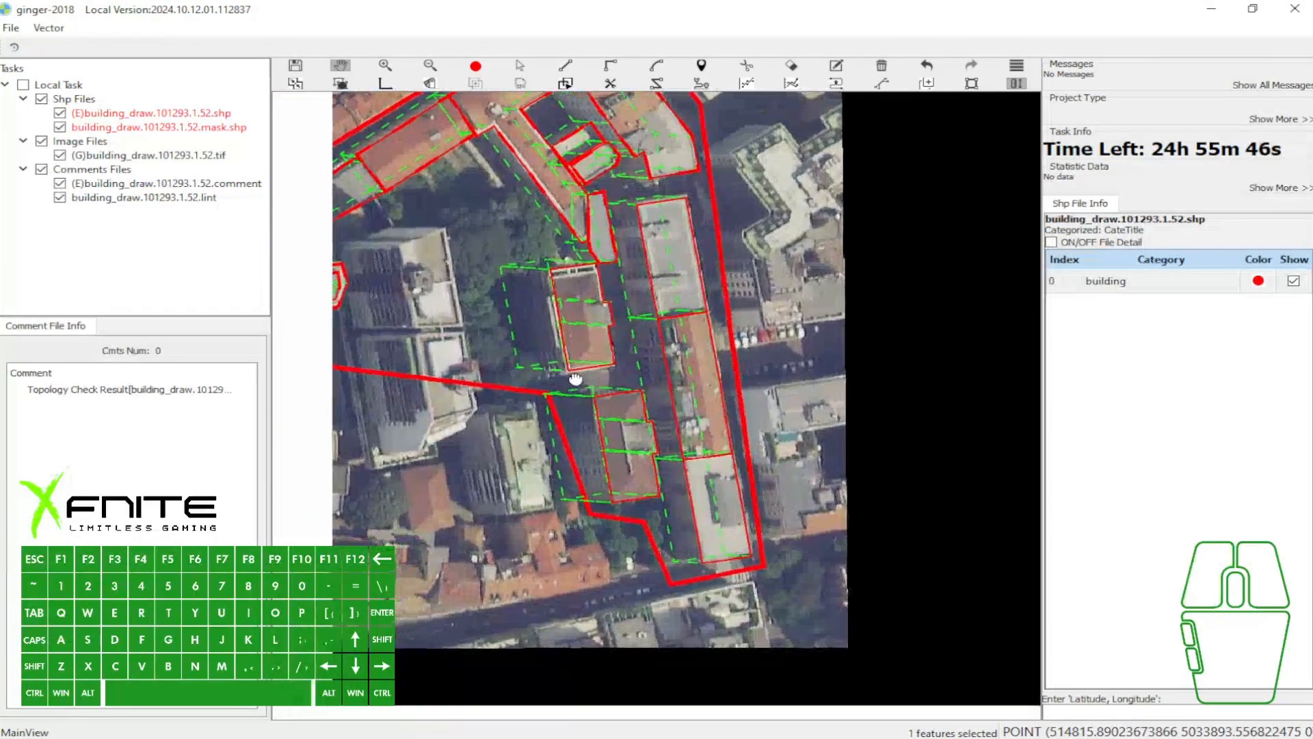
scroll(579, 431, "up", 3)
key("grave")
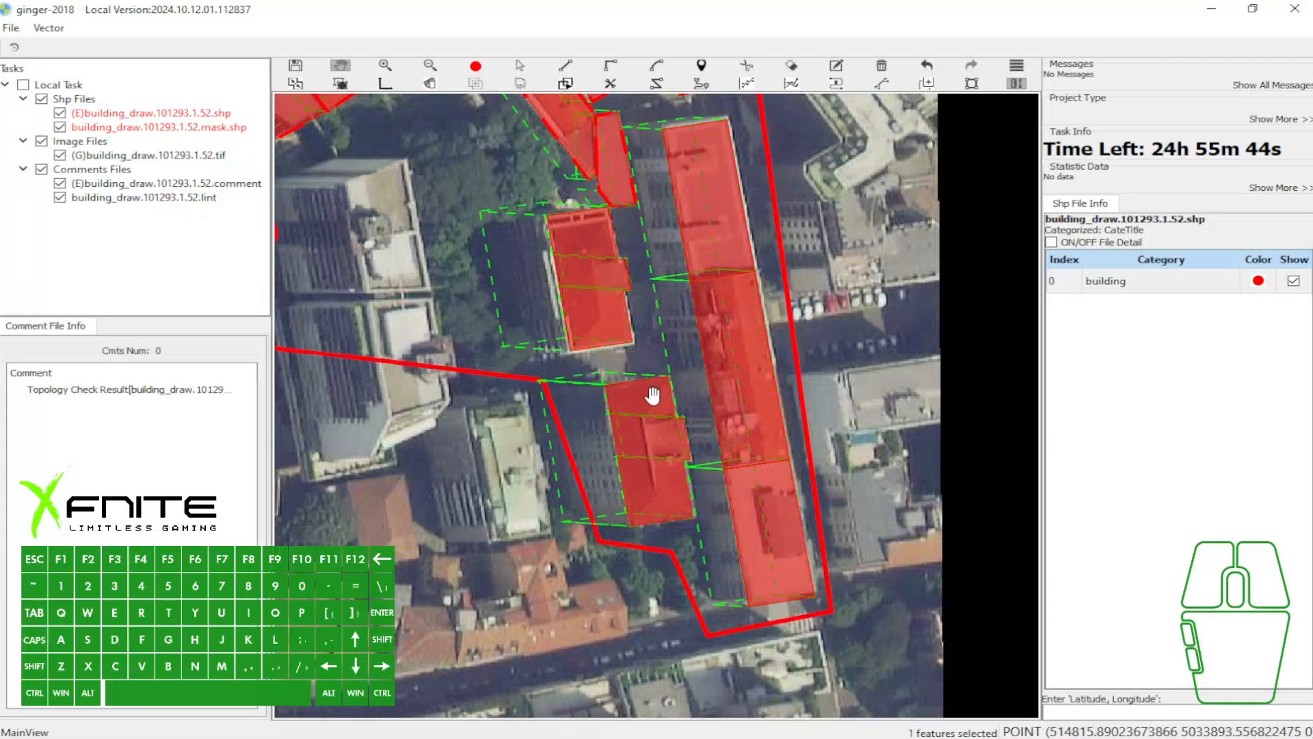
- Try to place another copy of the brown-roofed building's polygon over the pale-roofed building outside the boundary, and undo it
key("c")
left_click(599, 308)
key("ctrl+v")
left_click_drag(584, 269, 499, 446)
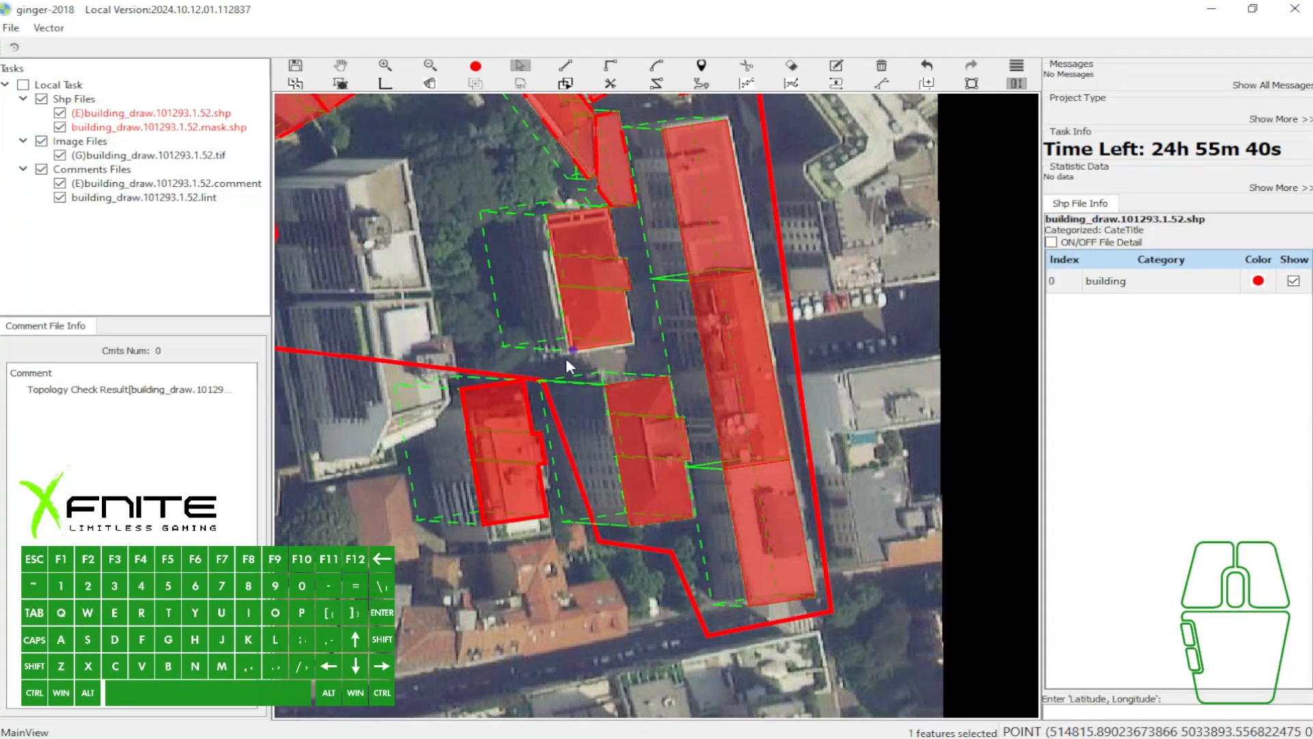
key("ctrl+z")
key("ctrl+z")
- Delete the northern brown-roofed building's polygon and undo the deletion
key("w")
key("c")
left_click(588, 296)
key("Delete")
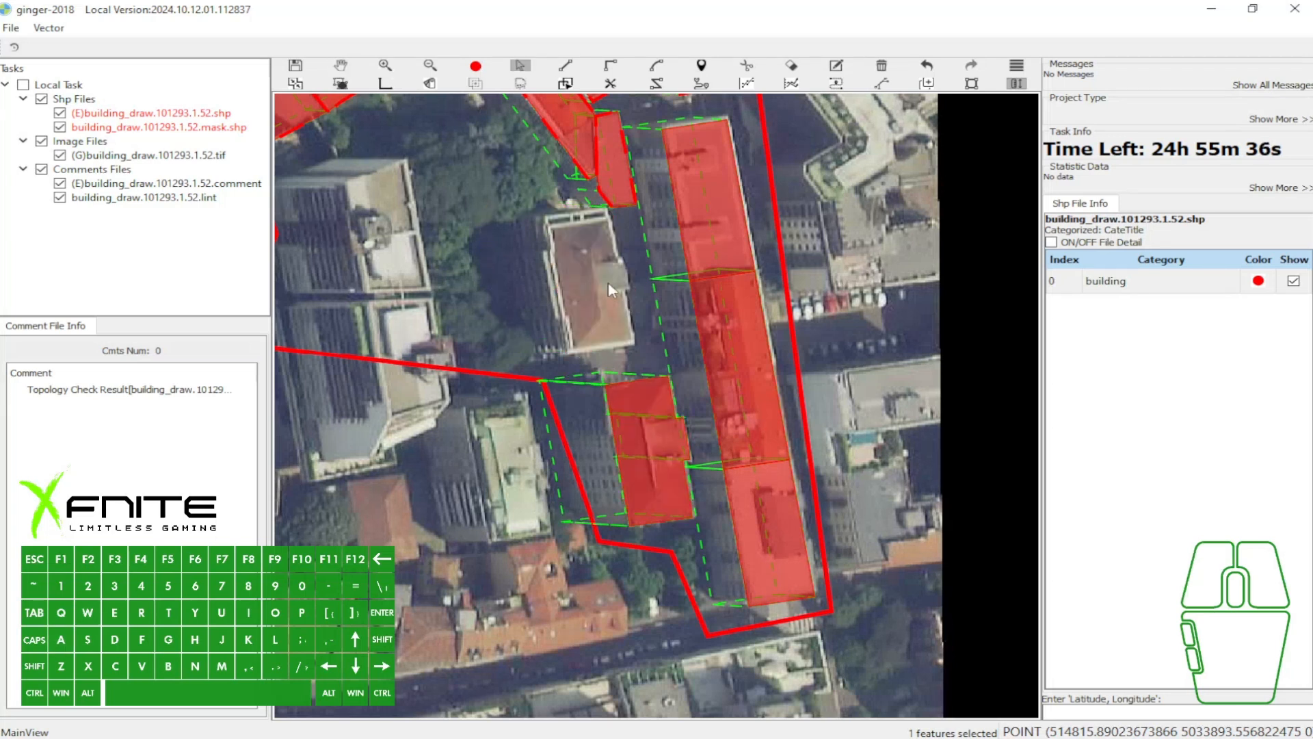
key("ctrl+z")
- Examine the filled polygons across the task area, selecting the southern brown-roofed building
key("w")
left_click_drag(544, 364, 684, 427)
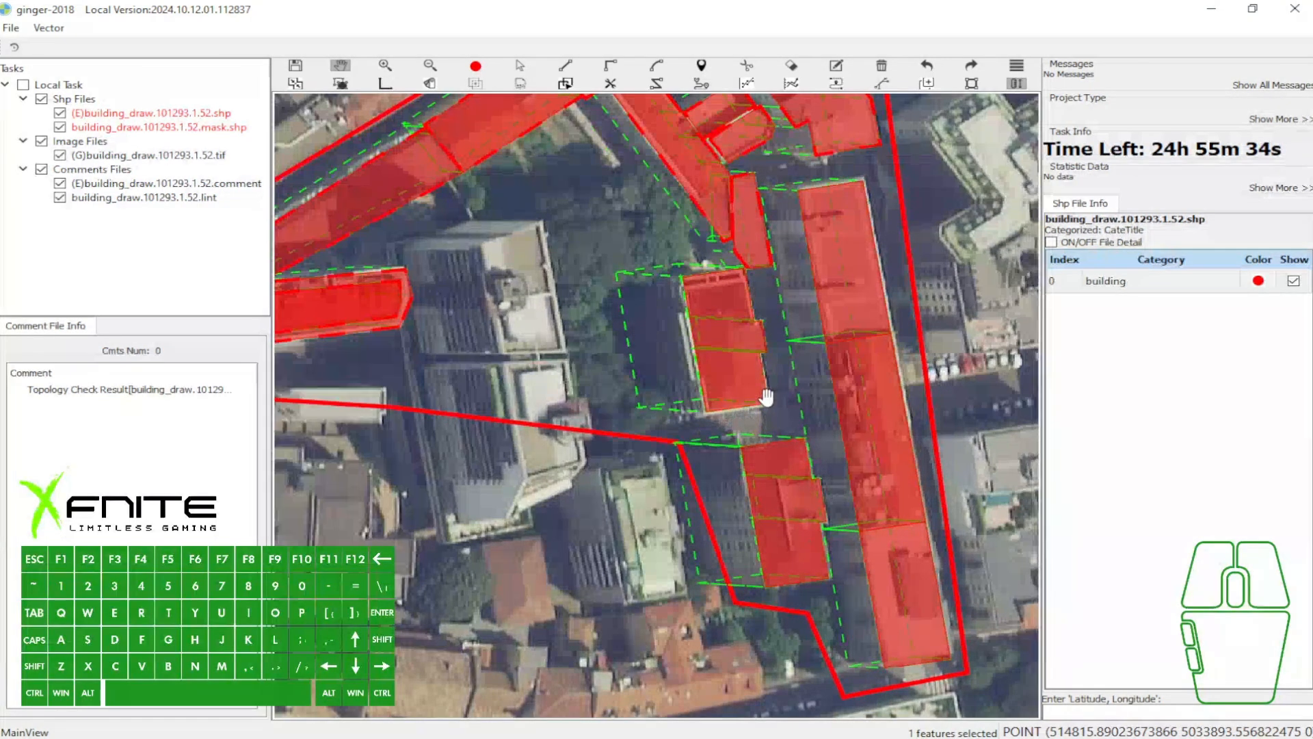
scroll(537, 295, "down", 1)
left_click_drag(537, 295, 569, 290)
key("c")
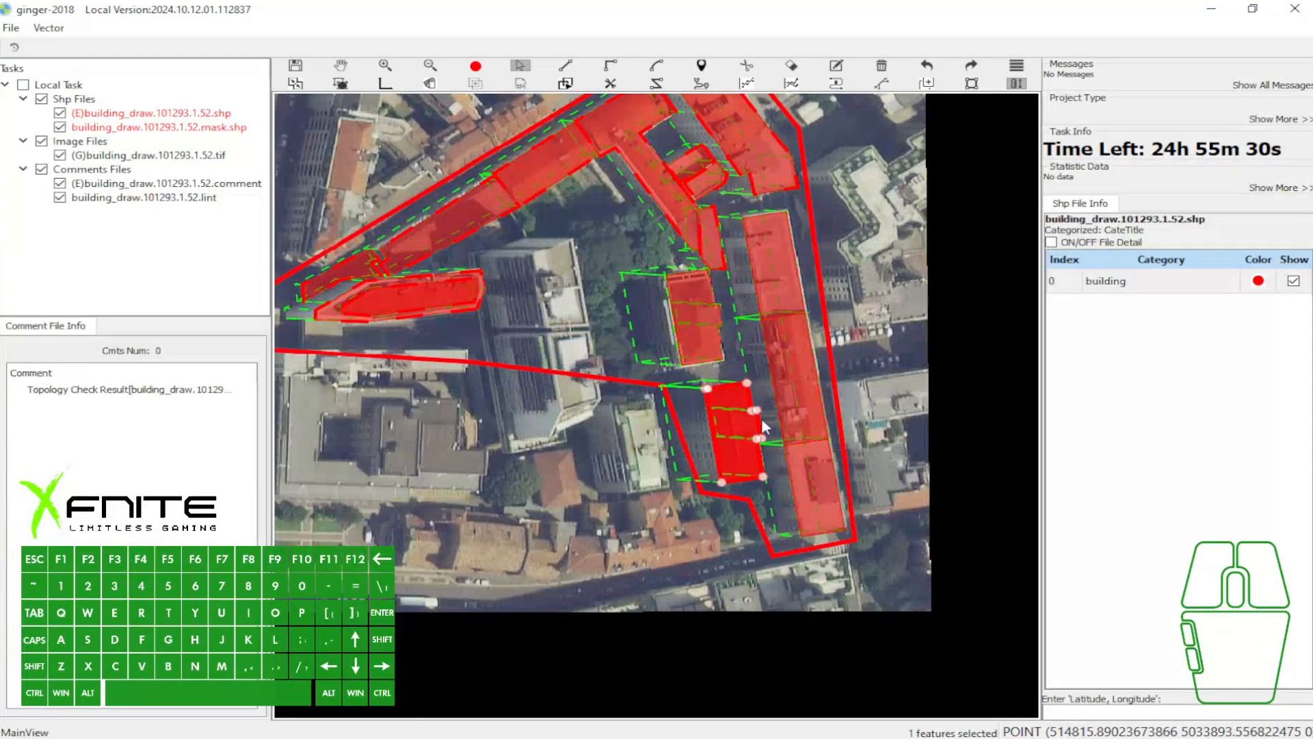
scroll(735, 438, "up", 1)
key("d")
left_click(629, 364)
left_click(690, 517)
left_click(808, 606)
key("w")
scroll(864, 449, "down", 1)
left_click_drag(793, 422, 816, 519)
scroll(705, 479, "up", 1)
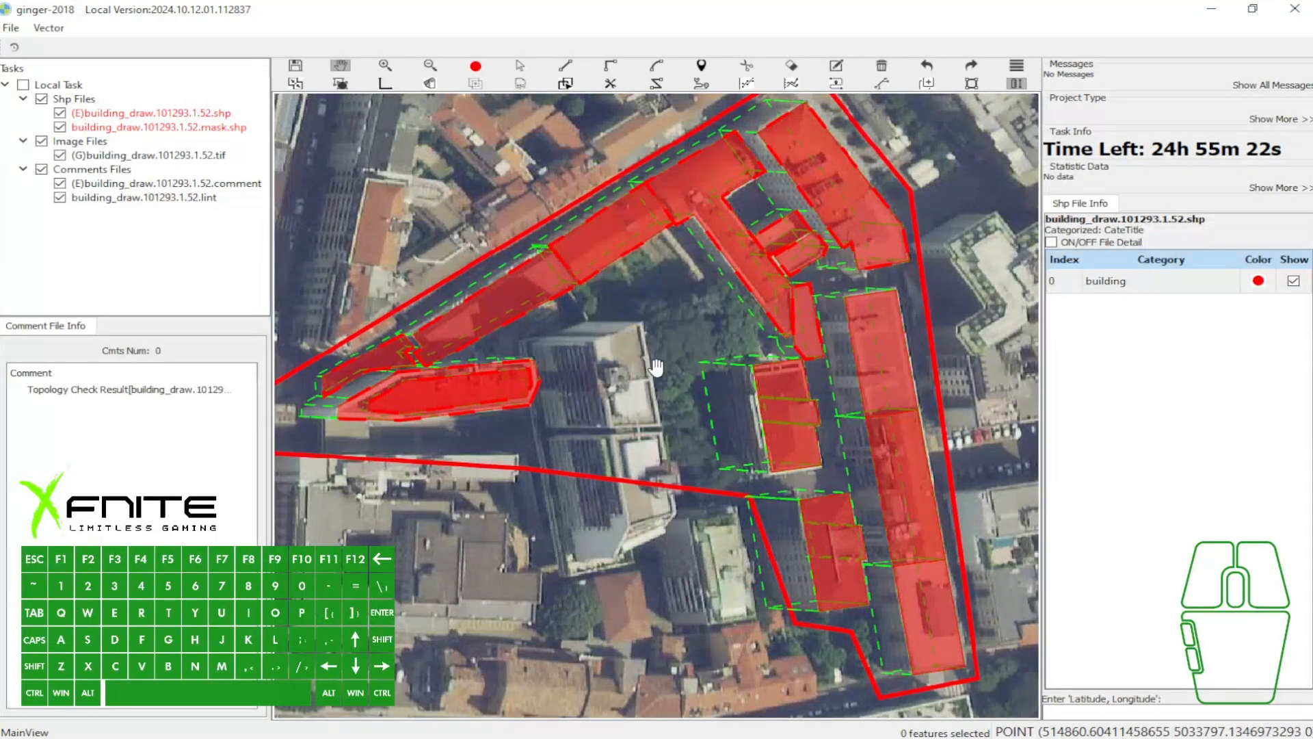
- Outline the pale roofs of the two tall slanted blocks together as one closed four-point polygon
scroll(655, 367, "up", 1)
key("e")
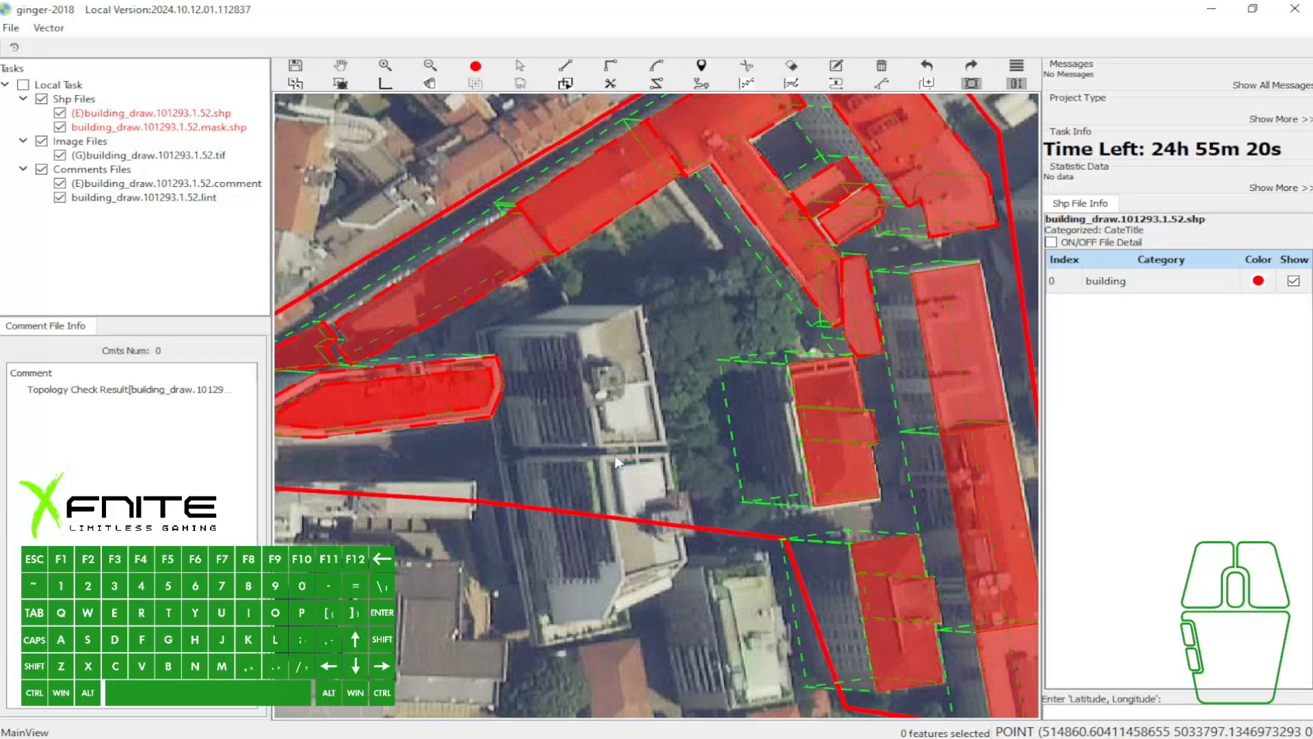
key("w")
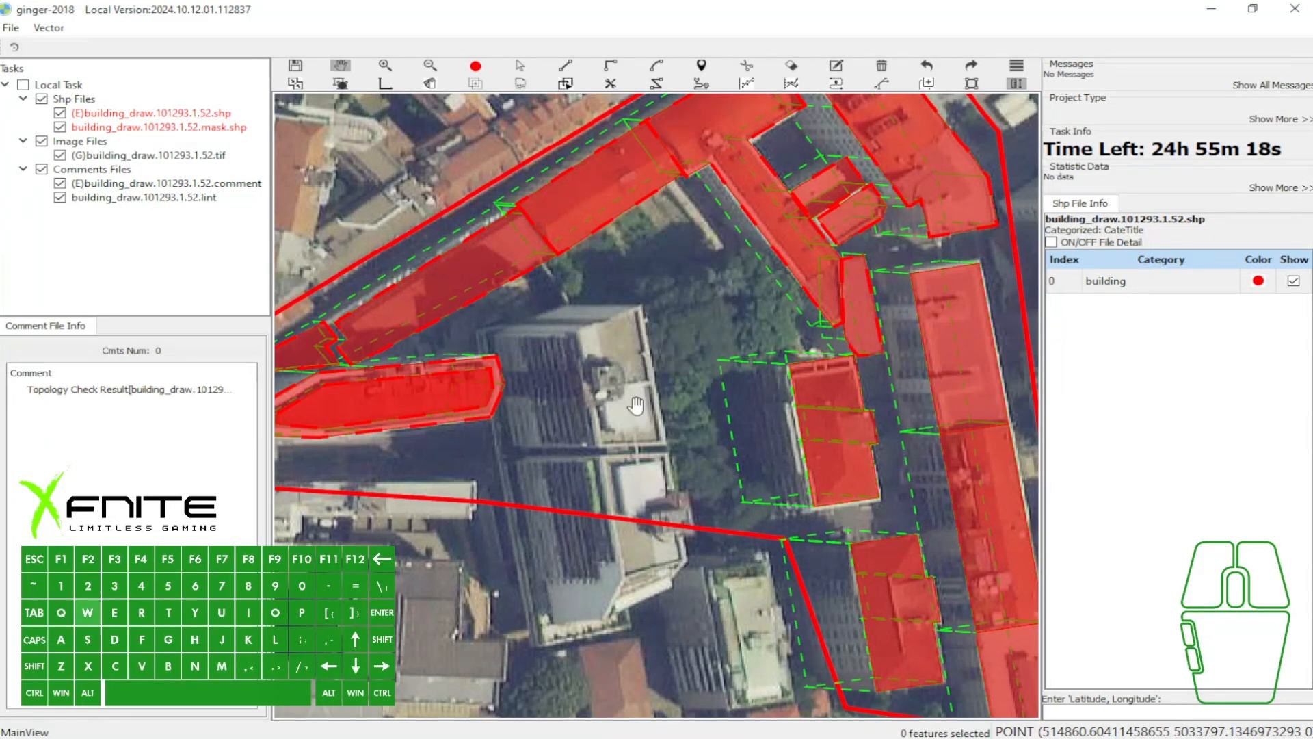
left_click_drag(631, 406, 610, 368)
key("s")
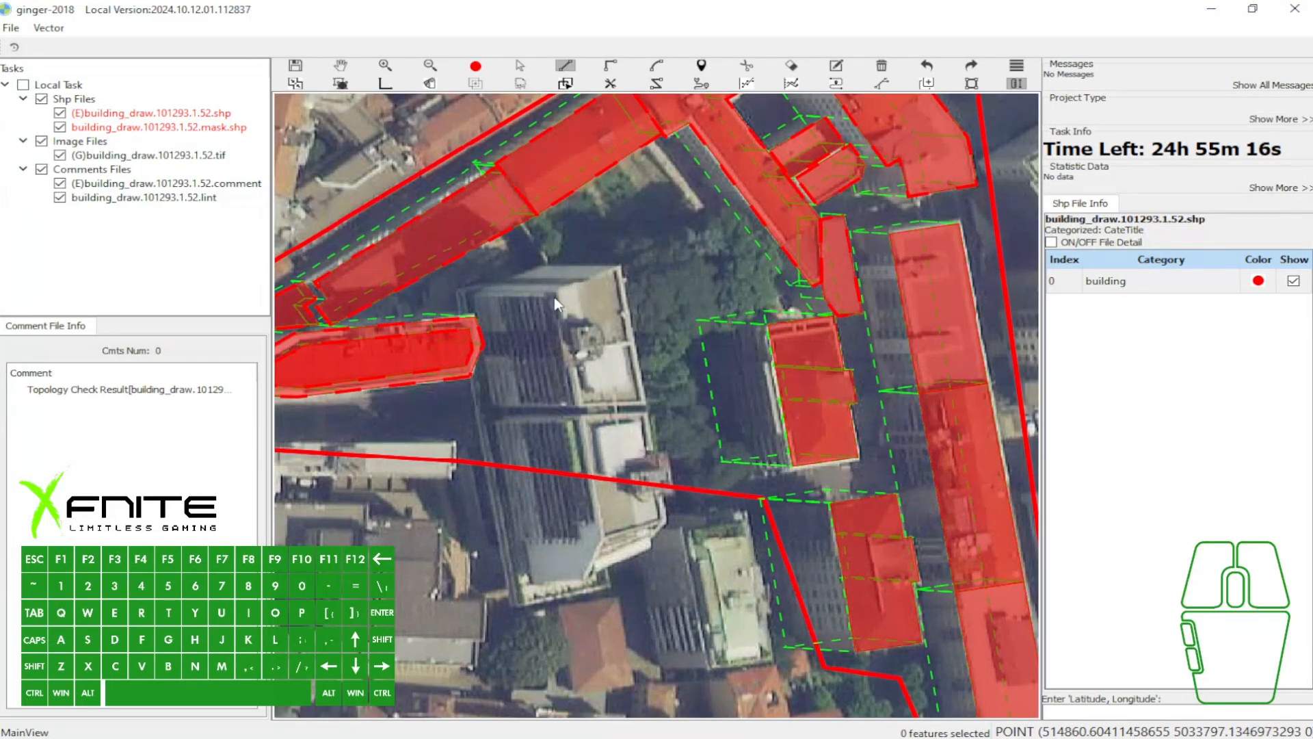
key("w")
key("s")
left_click(622, 265)
left_click(662, 521)
left_click(602, 538)
key("space")
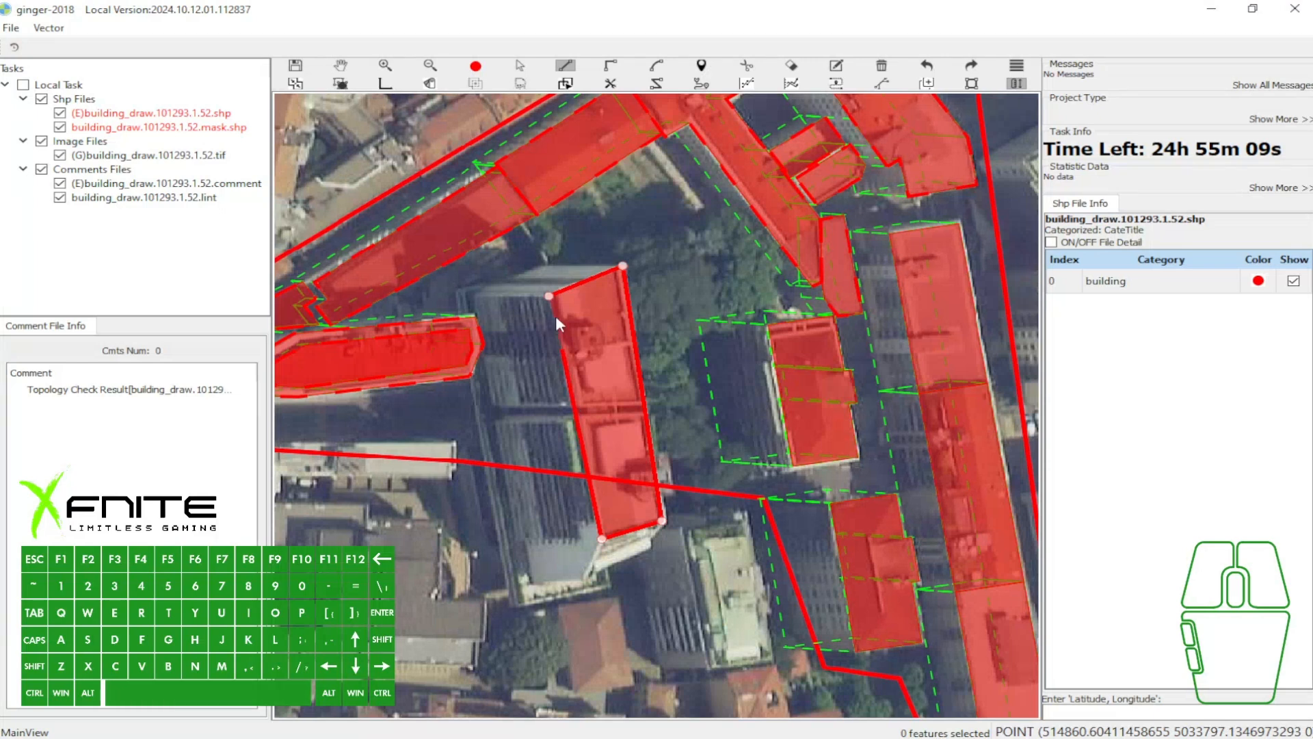
- Draw two cross lines along the narrow gap between the tall blocks to split their shared polygon
scroll(568, 287, "up", 2)
key("w")
left_click_drag(655, 391, 601, 352)
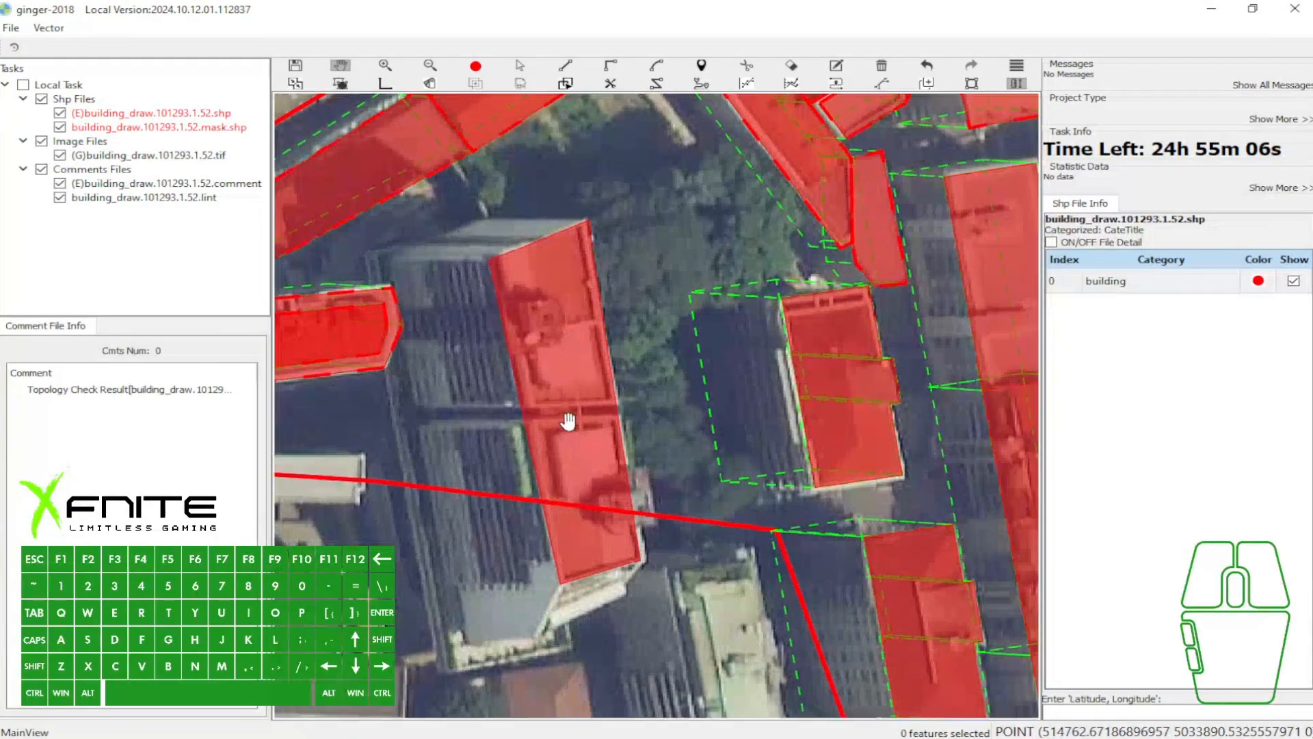
scroll(568, 422, "up", 2)
key("q")
left_click(508, 404)
left_click(653, 397)
key("space")
key("t")
key("s")
left_click(512, 420)
left_click(637, 415)
key("space")
- Split the narrow gap strip between the tall blocks with two short lines across it, isolating the connector in the middle
left_click(526, 402)
left_click(529, 426)
key("t")
key("space")
key("s")
left_click(584, 399)
left_click(589, 423)
key("t")
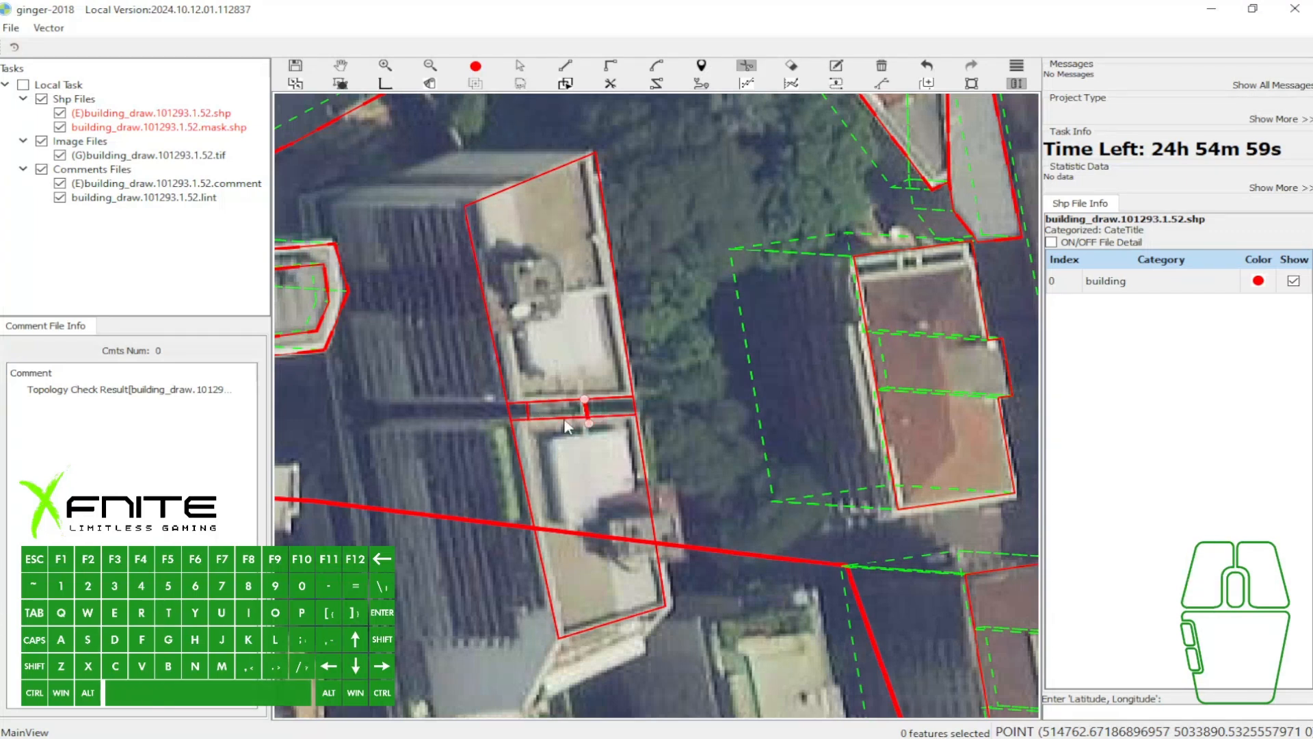
scroll(566, 427, "up", 5)
key("Escape")
- Delete the two outer pieces of the gap strip, keeping only the connector between the tall blocks
left_click(445, 403)
scroll(335, 429, "down", 2)
left_click_drag(383, 417, 552, 376)
key("a")
left_click(573, 373)
key("b")
key("a")
left_click(697, 370)
key("b")
key("f")
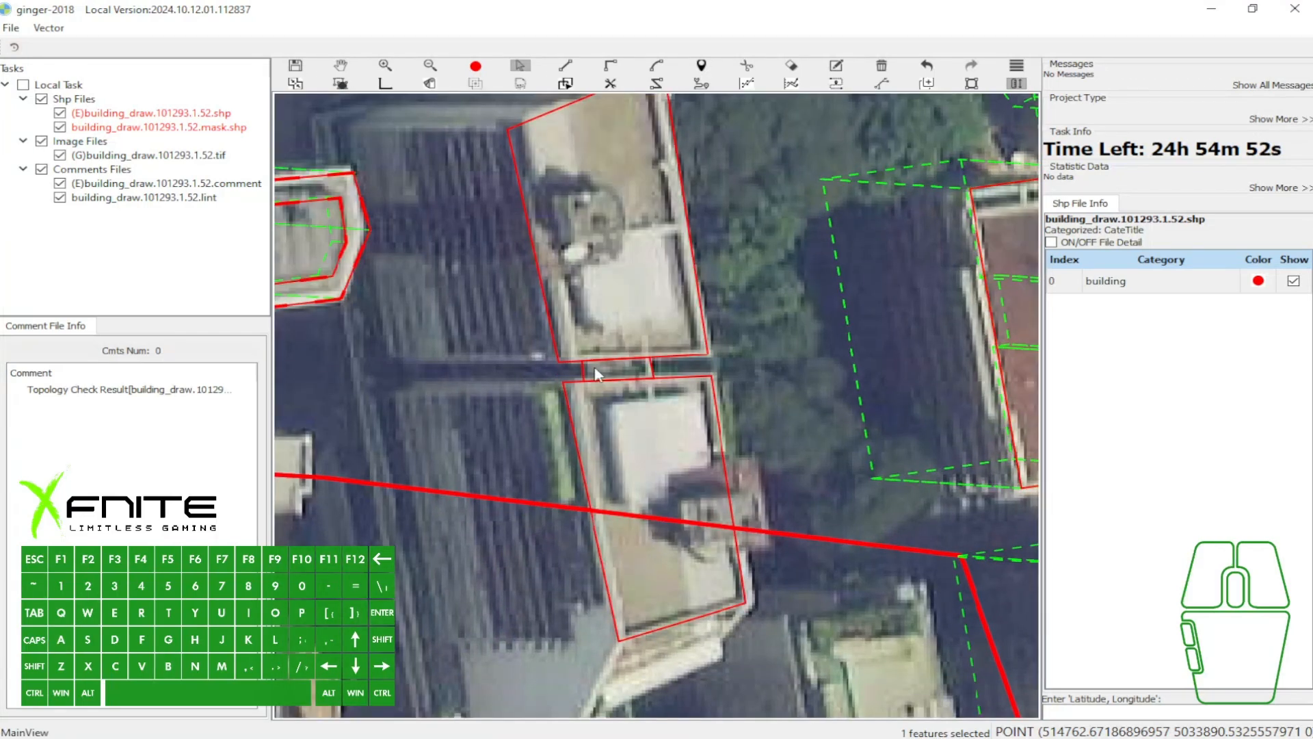
- Examine where the connector meets the two tall blocks, selecting the southern block's polygon
scroll(622, 370, "up", 3)
key("r")
key("a")
left_click(605, 337)
left_click(605, 382)
left_click(632, 452)
key("w")
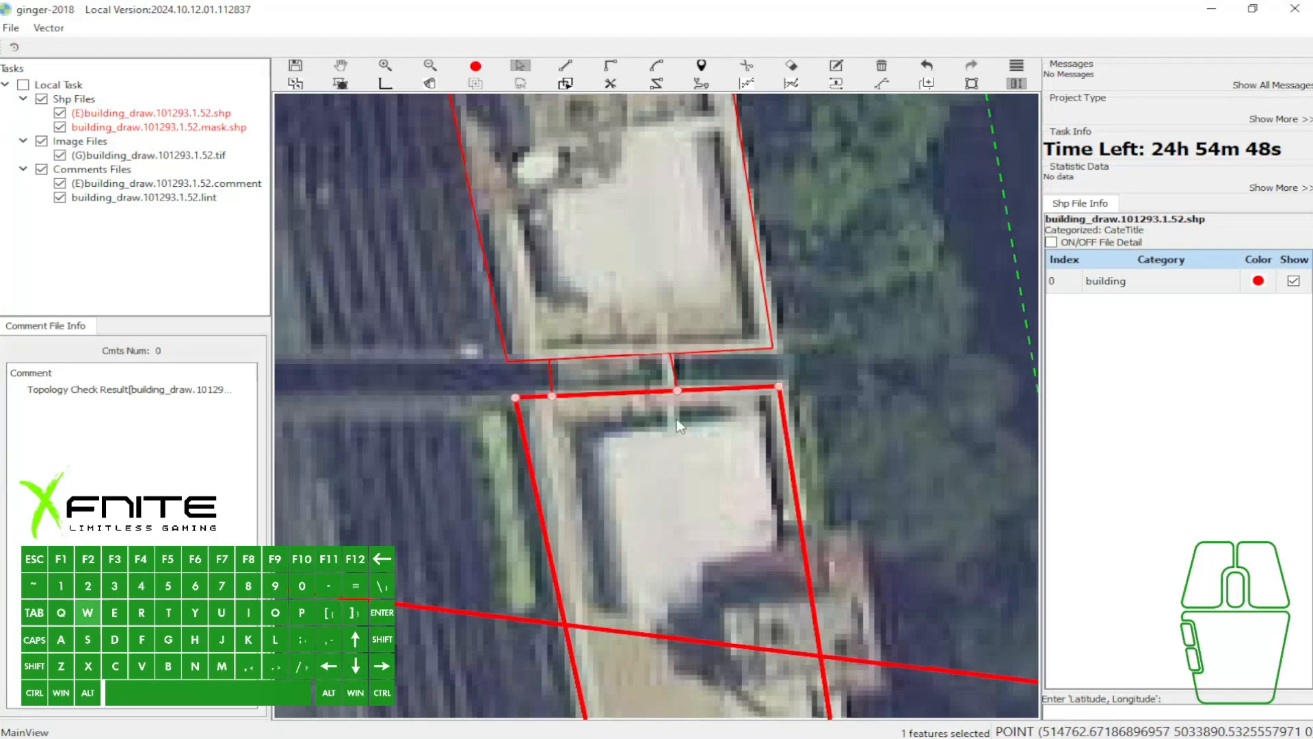
- Assign building vectors to both tall blocks and the connector between them, following the visible slanted facades
scroll(677, 426, "down", 2)
scroll(666, 396, "down", 2)
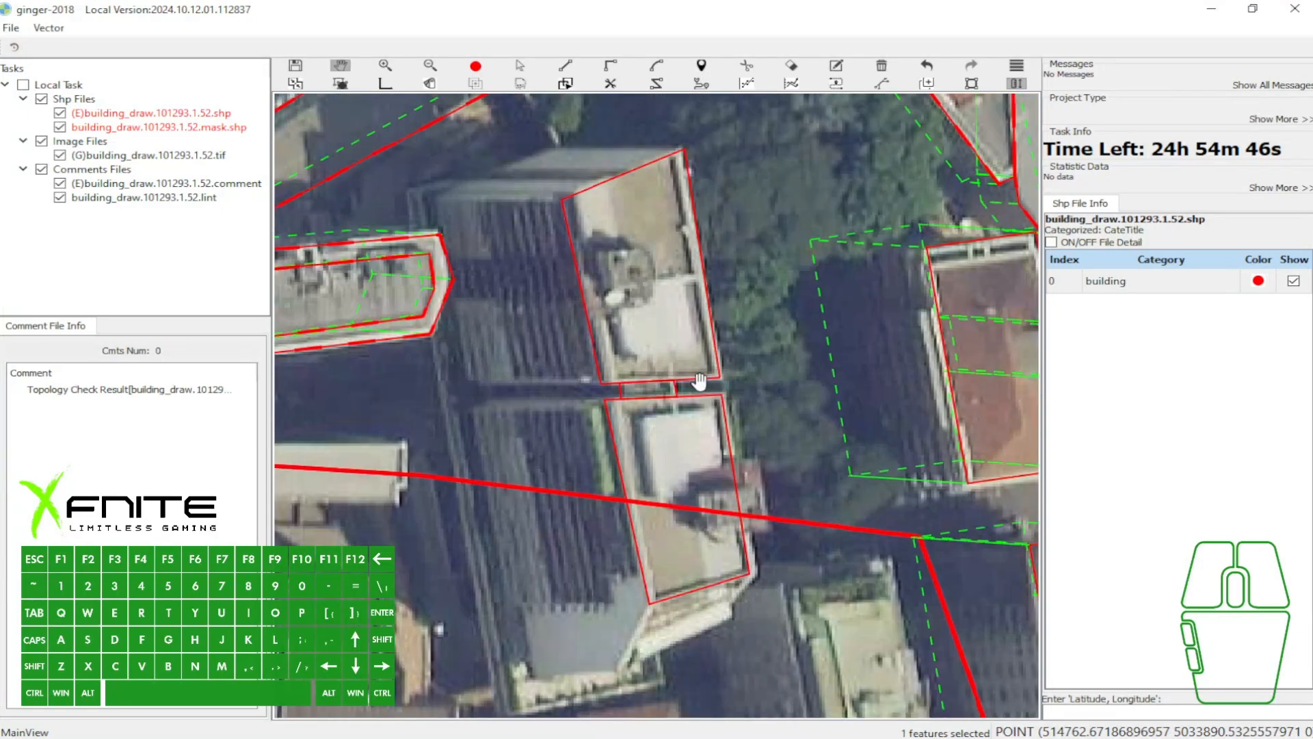
left_click(704, 273)
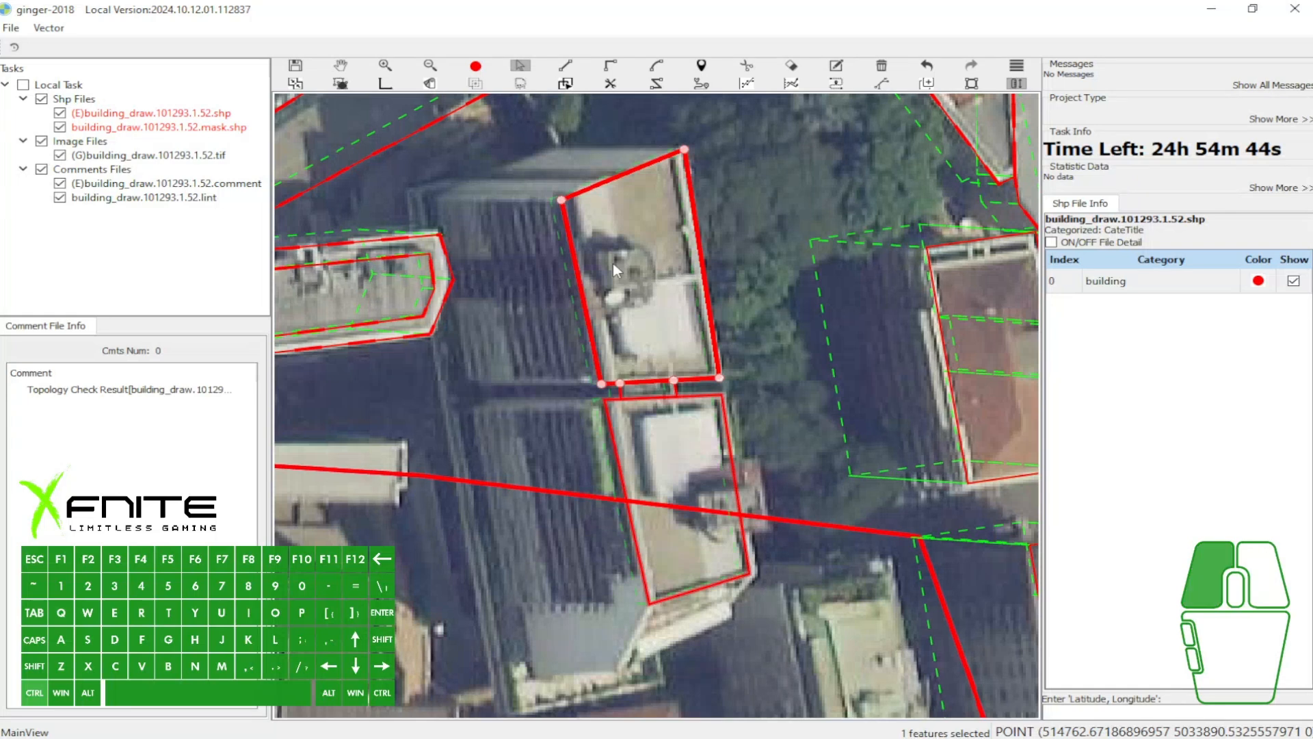
left_click_drag(545, 267, 499, 277)
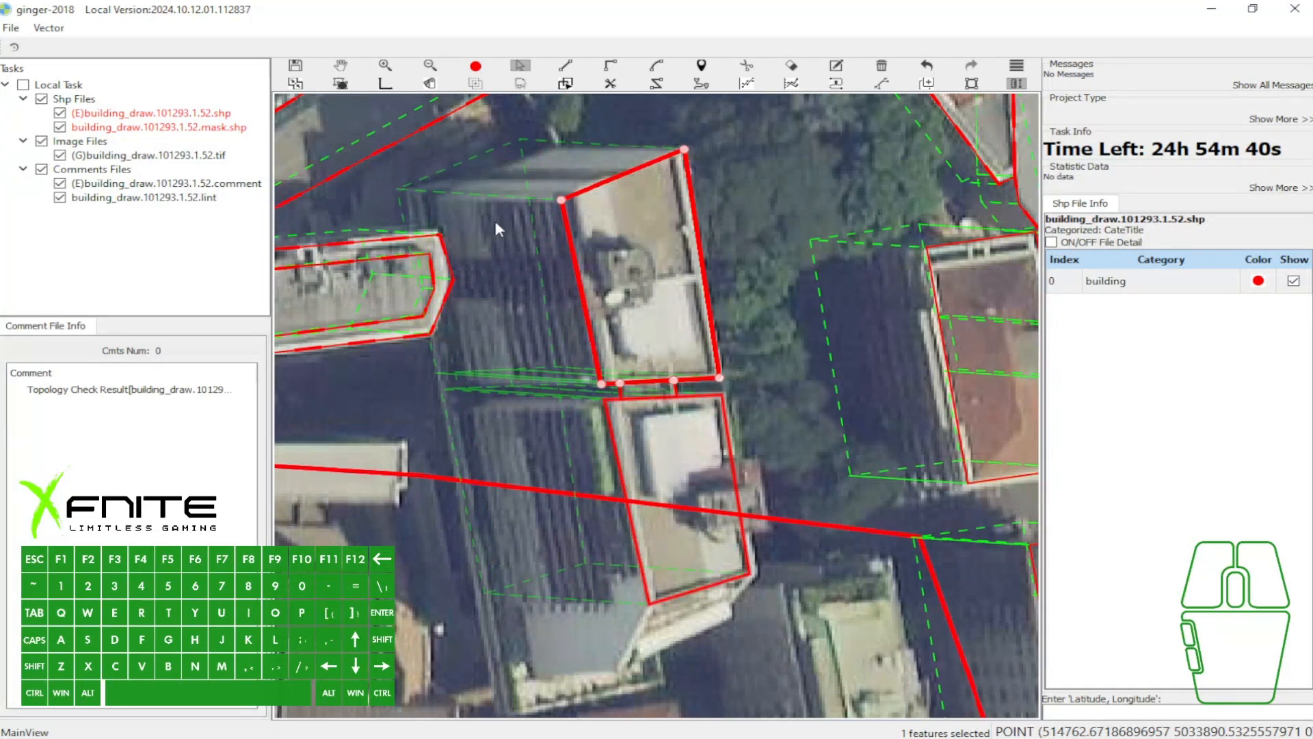
- Outline the projection on the southern tall block's east side as a four-point polygon with its own building vector
scroll(541, 355, "down", 1)
key("w")
left_click_drag(621, 440, 598, 357)
key("grave")
scroll(603, 365, "up", 1)
key("x")
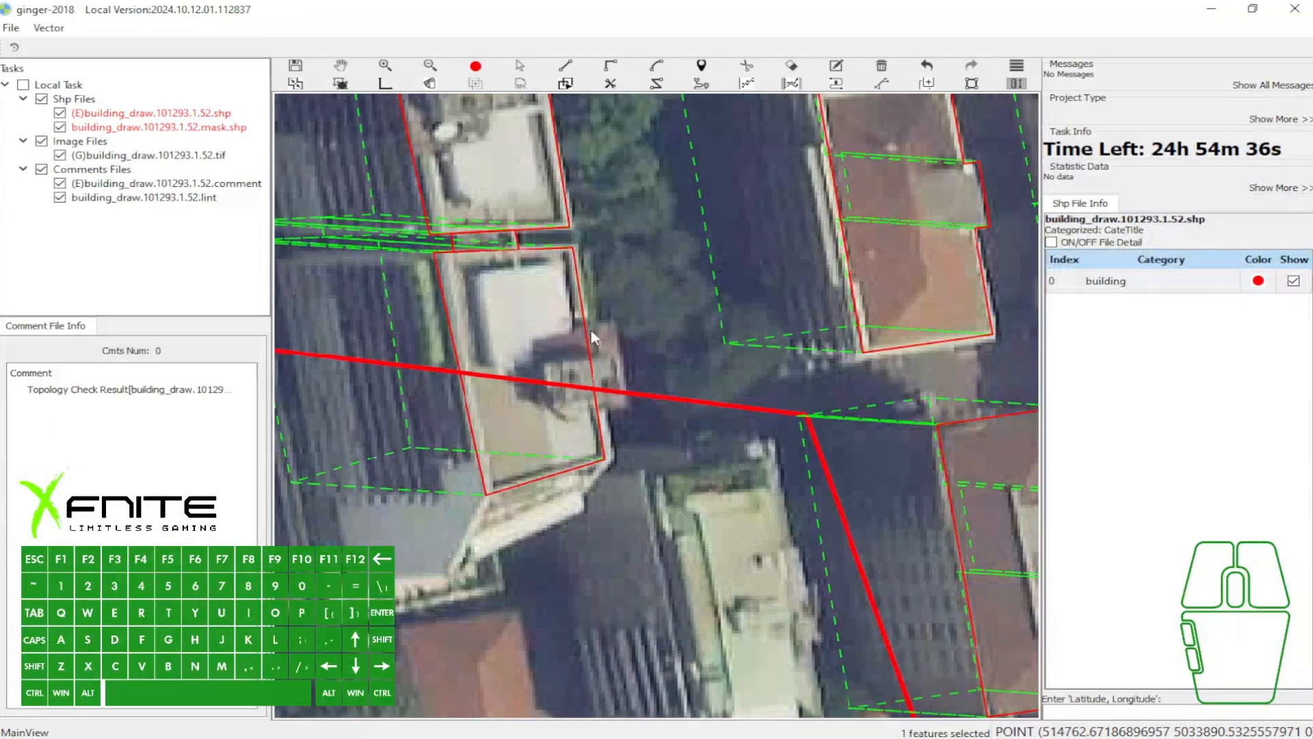
left_click(629, 402)
left_click(597, 408)
key("f")
left_click(540, 348)
key("w")
key("f")
left_click(531, 334)
key("s")
left_click(597, 408)
key("space")
- Undo the projection's building vector and polygon on the southern tall block
key("grave")
scroll(634, 341, "down", 2)
left_click_drag(644, 279, 649, 326)
key("grave")
scroll(649, 325, "down", 1)
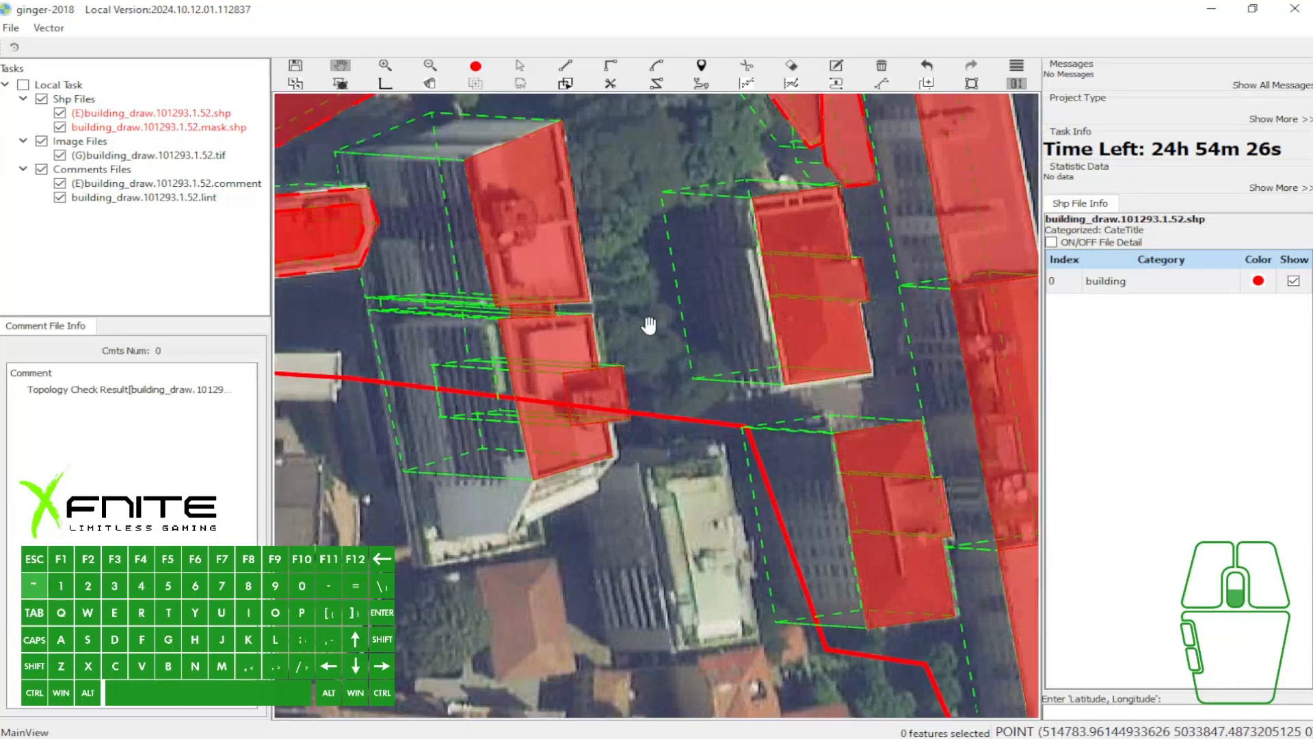
scroll(646, 328, "down", 2)
key("grave")
scroll(644, 357, "up", 4)
key("grave")
key("ctrl+z")
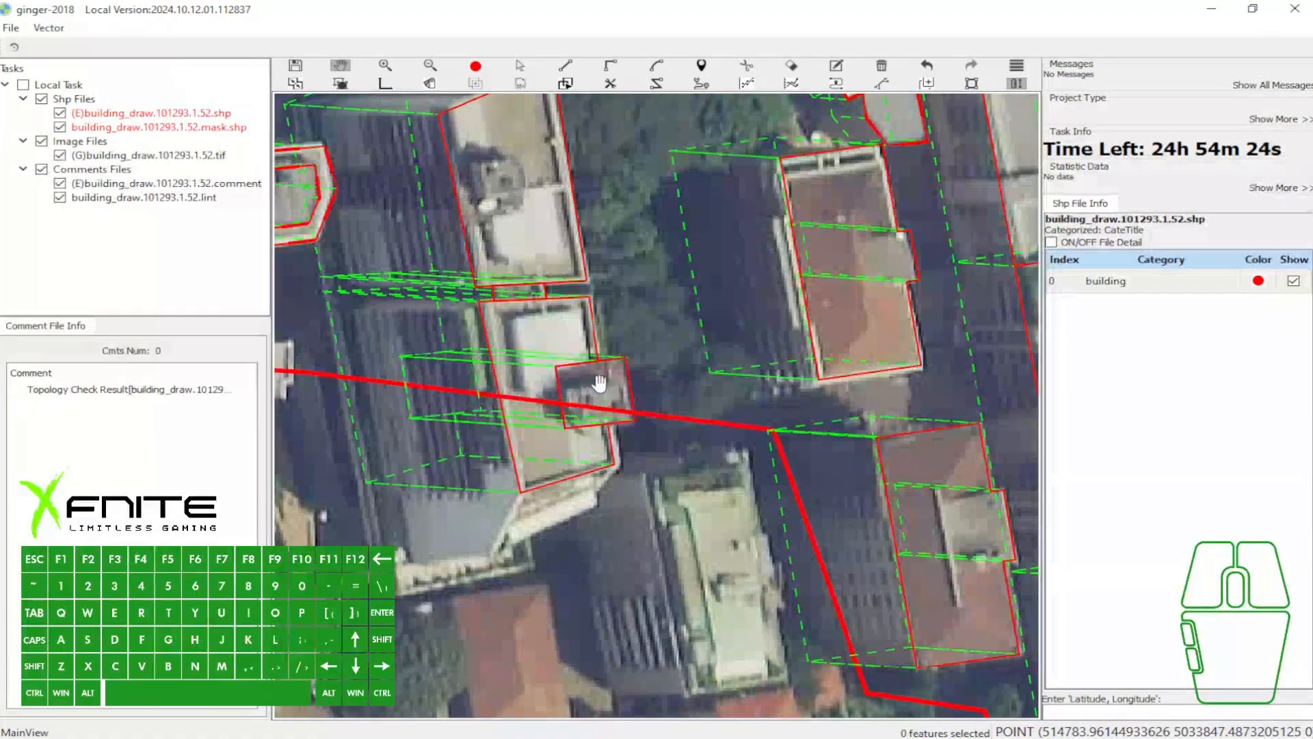
key("ctrl+z")
- Outline the slanted white terrace at the southern tall block's south end as a four-point polygon with its building vector
scroll(600, 373, "down", 1)
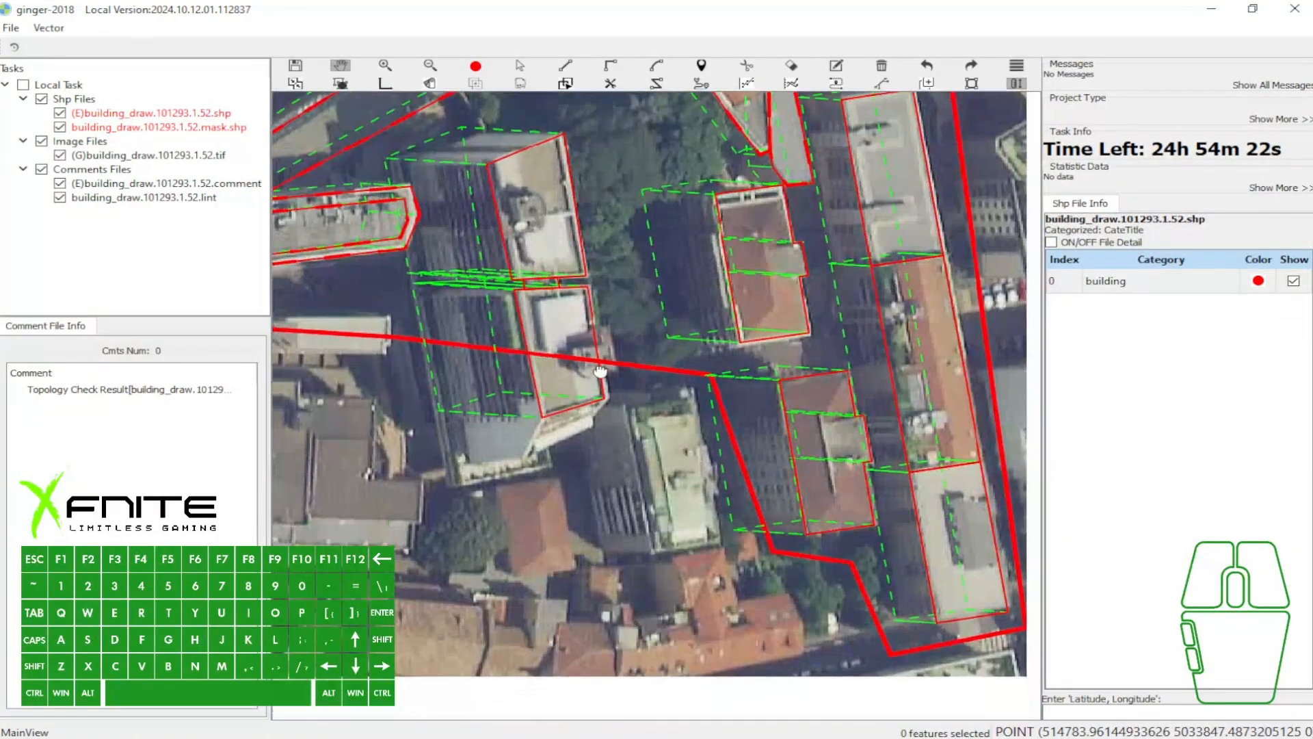
scroll(600, 373, "up", 1)
scroll(497, 432, "up", 1)
left_click(504, 422)
left_click(627, 435)
key("space")
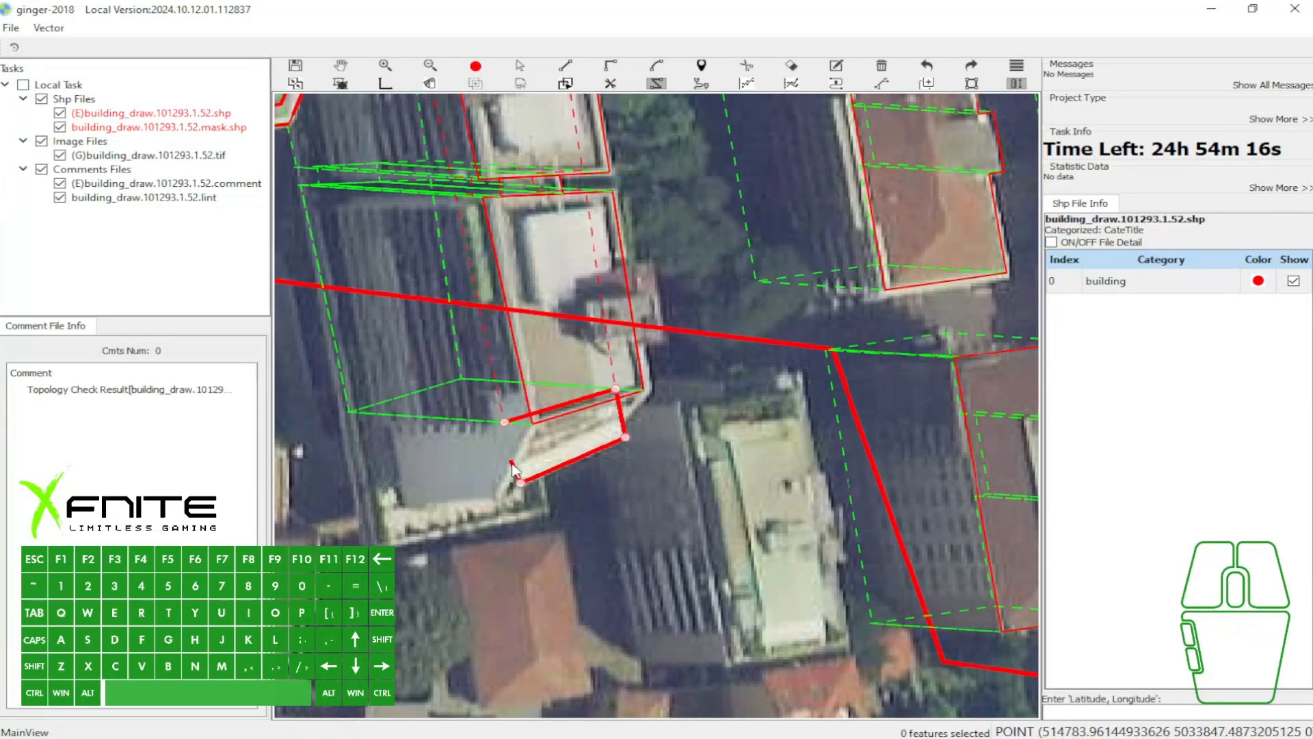
scroll(518, 439, "down", 1)
key("w")
scroll(639, 406, "down", 1)
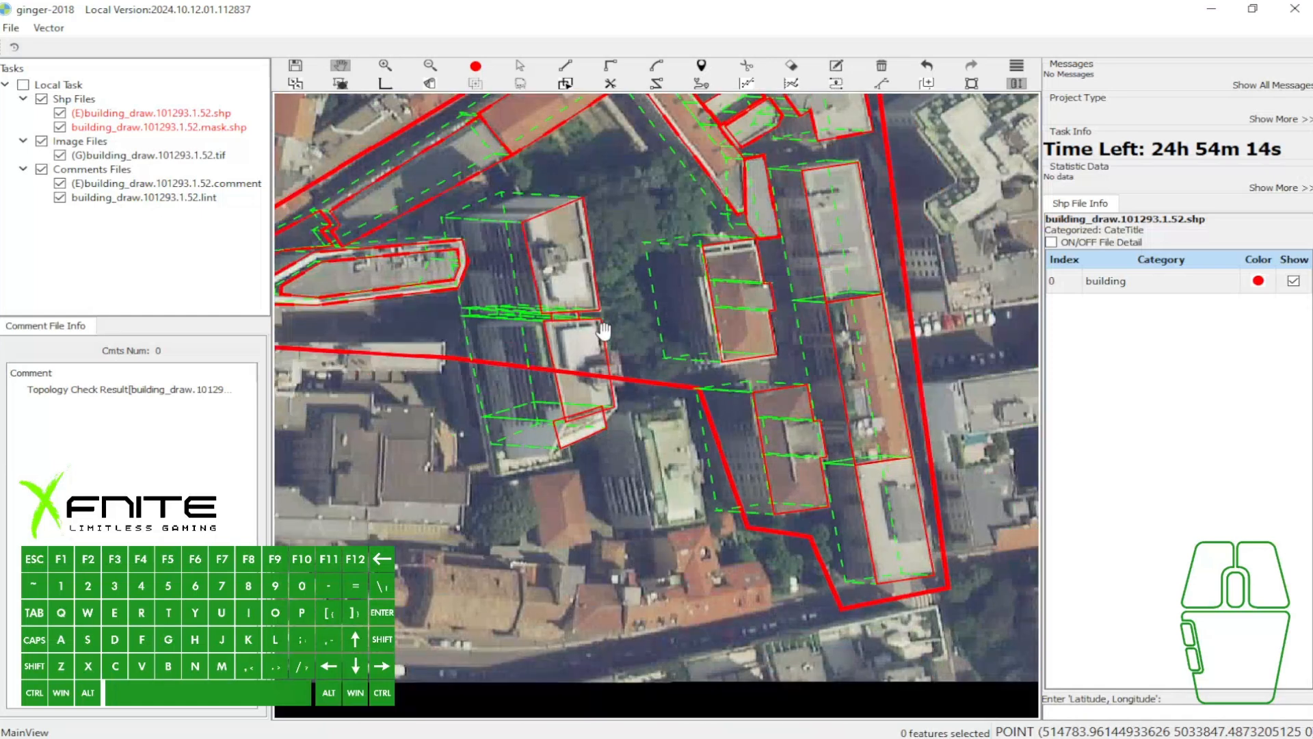
- Select the polygons of both tall blocks, the connector and the terrace together
key("e")
left_click_drag(507, 194, 608, 452)
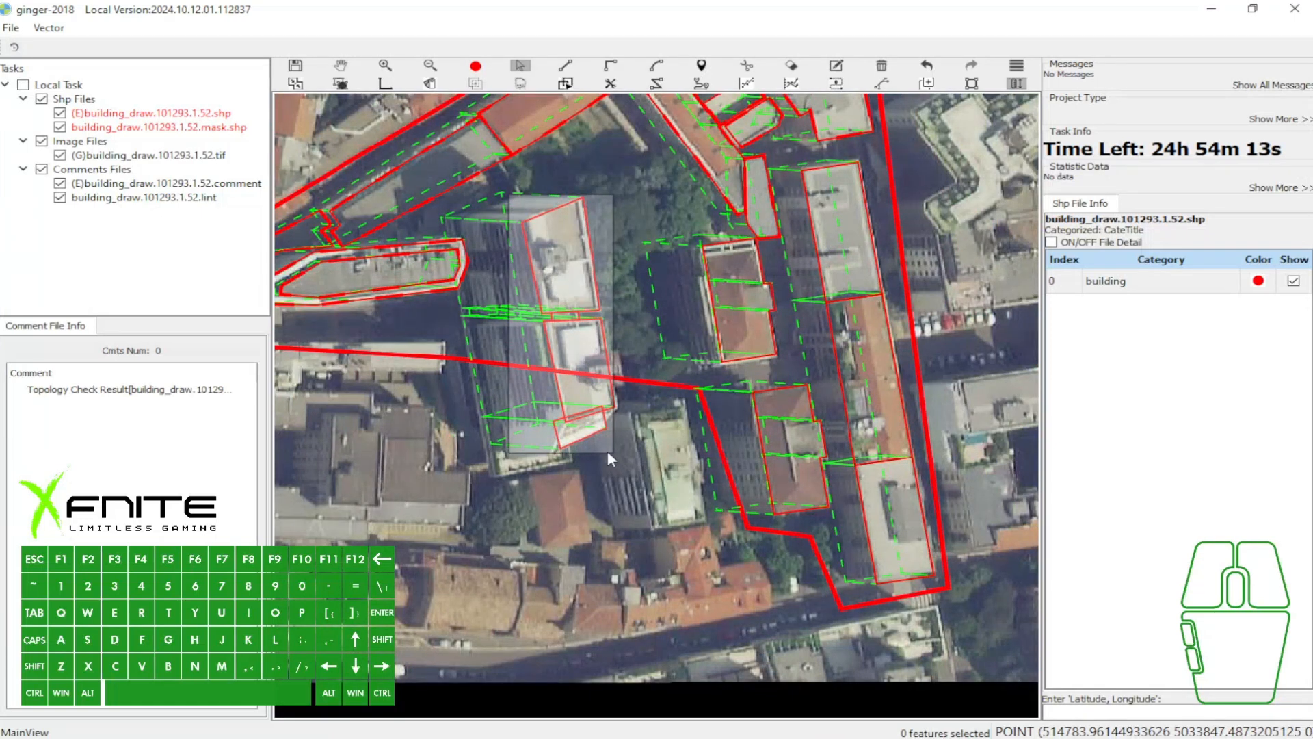
key("4")
- Examine the outlined and filled building polygons across the whole task area
scroll(618, 342, "down", 1)
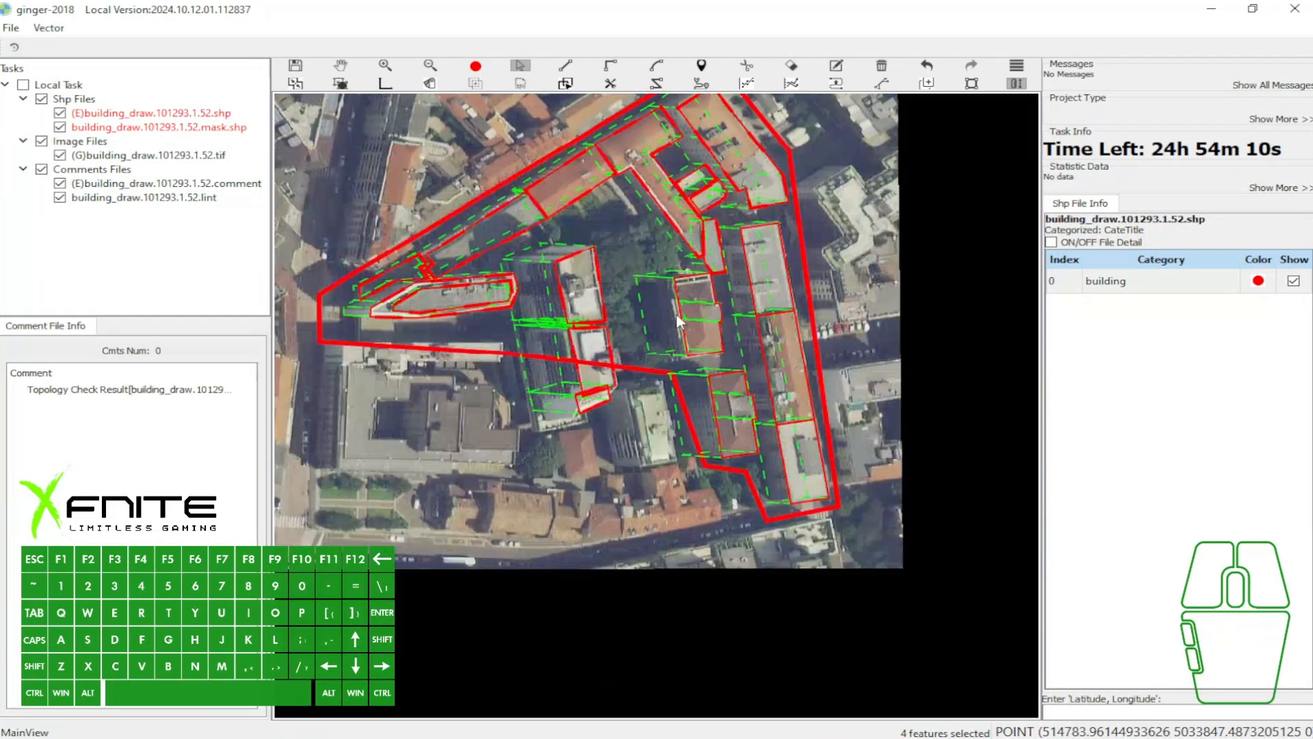
scroll(581, 323, "up", 1)
key("a")
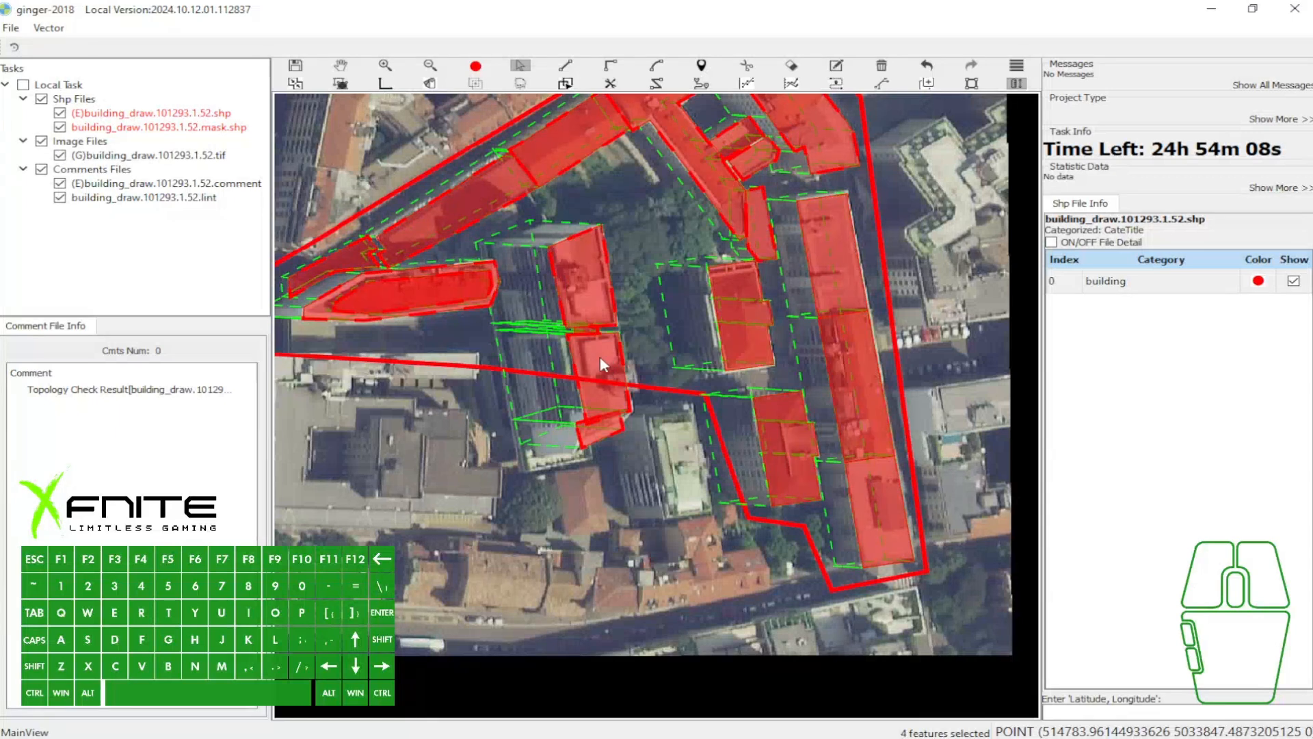
key("w")
left_click_drag(628, 311, 639, 363)
key("grave")
left_click(604, 343)
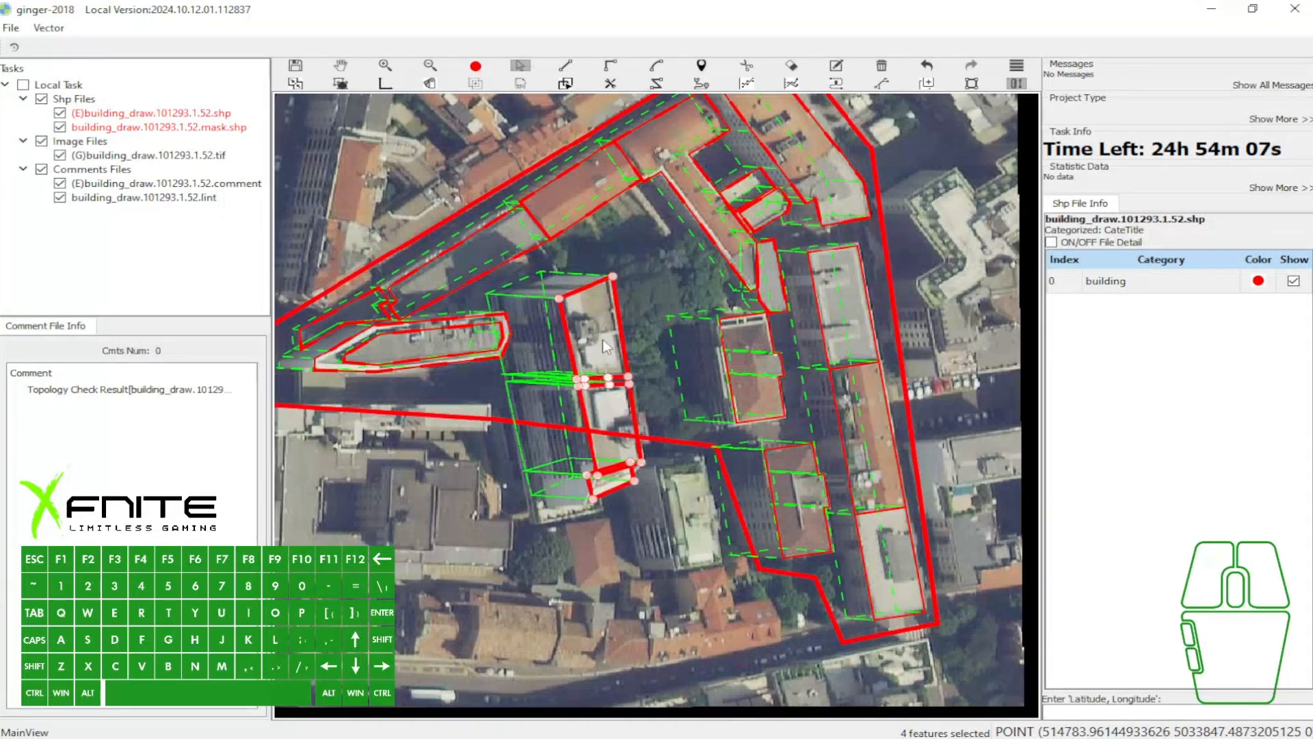
key("a")
scroll(682, 267, "down", 1)
left_click_drag(683, 267, 734, 276)
key("w")
scroll(629, 265, "up", 1)
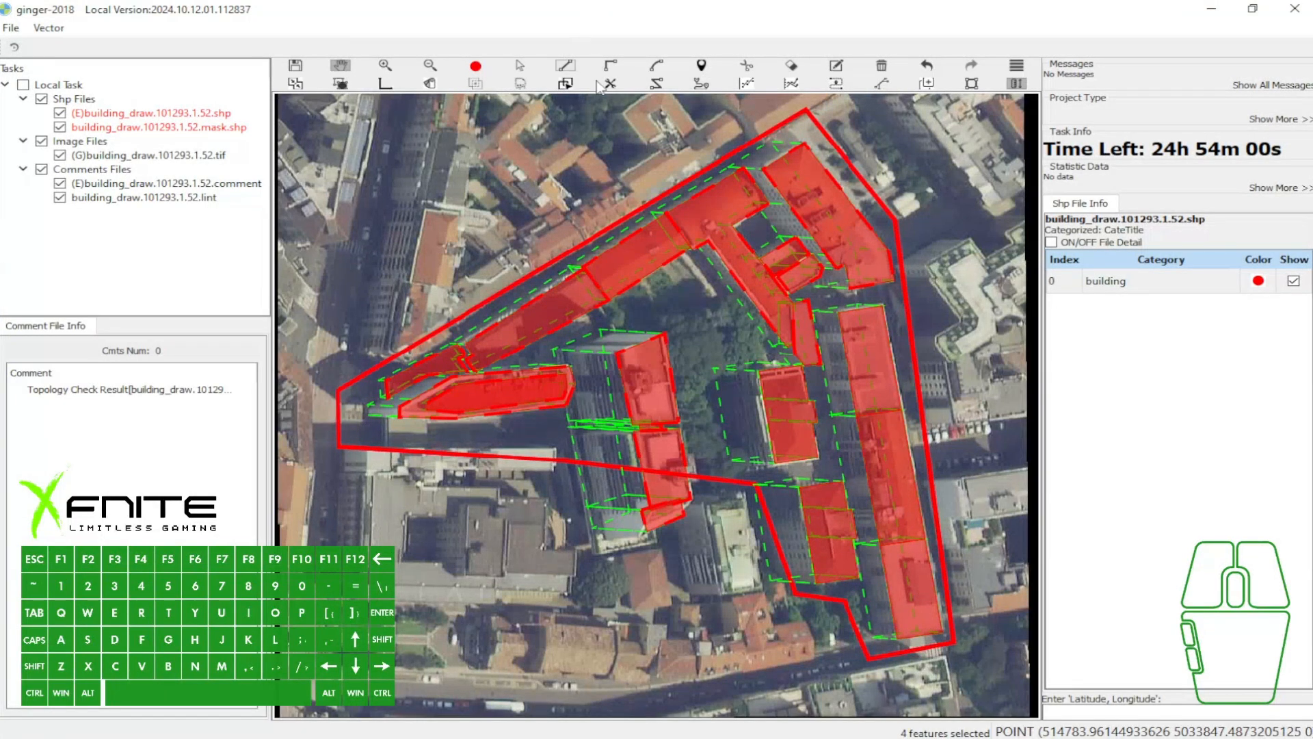
left_click_drag(694, 342, 680, 324)
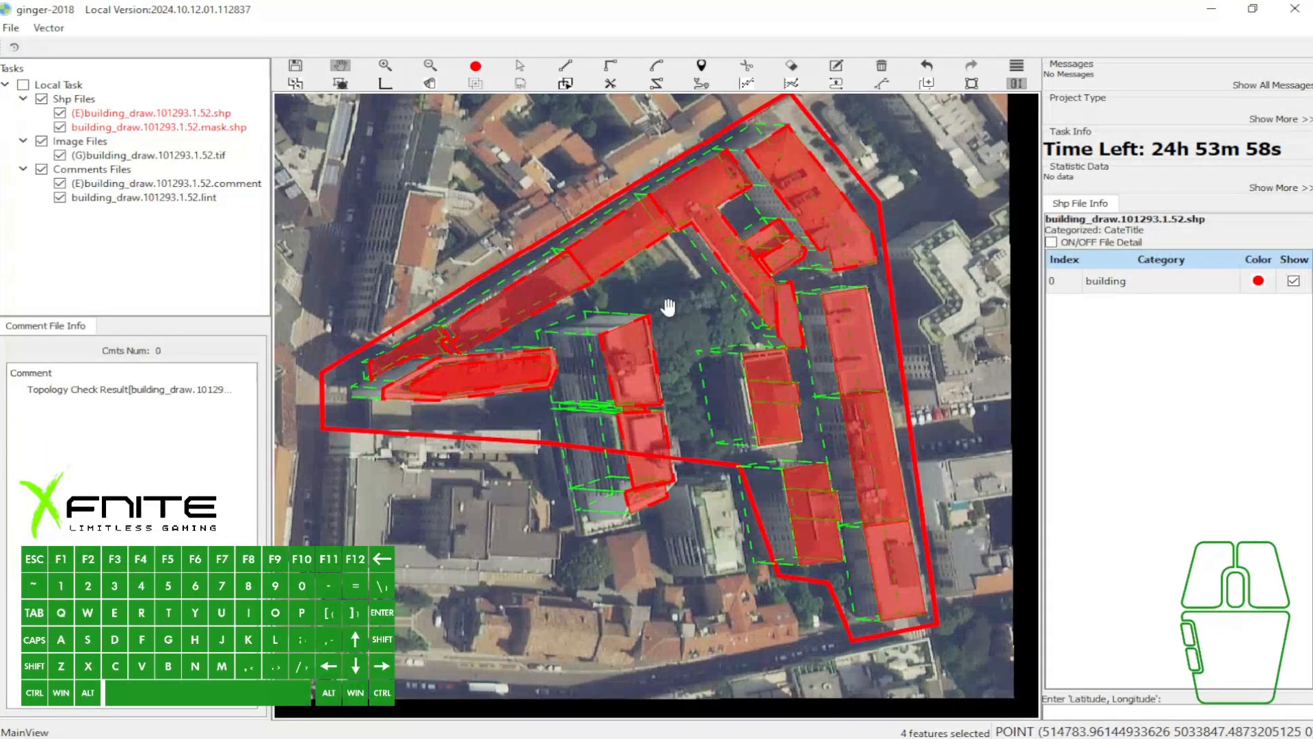
- Try to draw a circle over the trees northeast of the tall blocks
key("d")
left_click(665, 301)
key("w")
key("7")
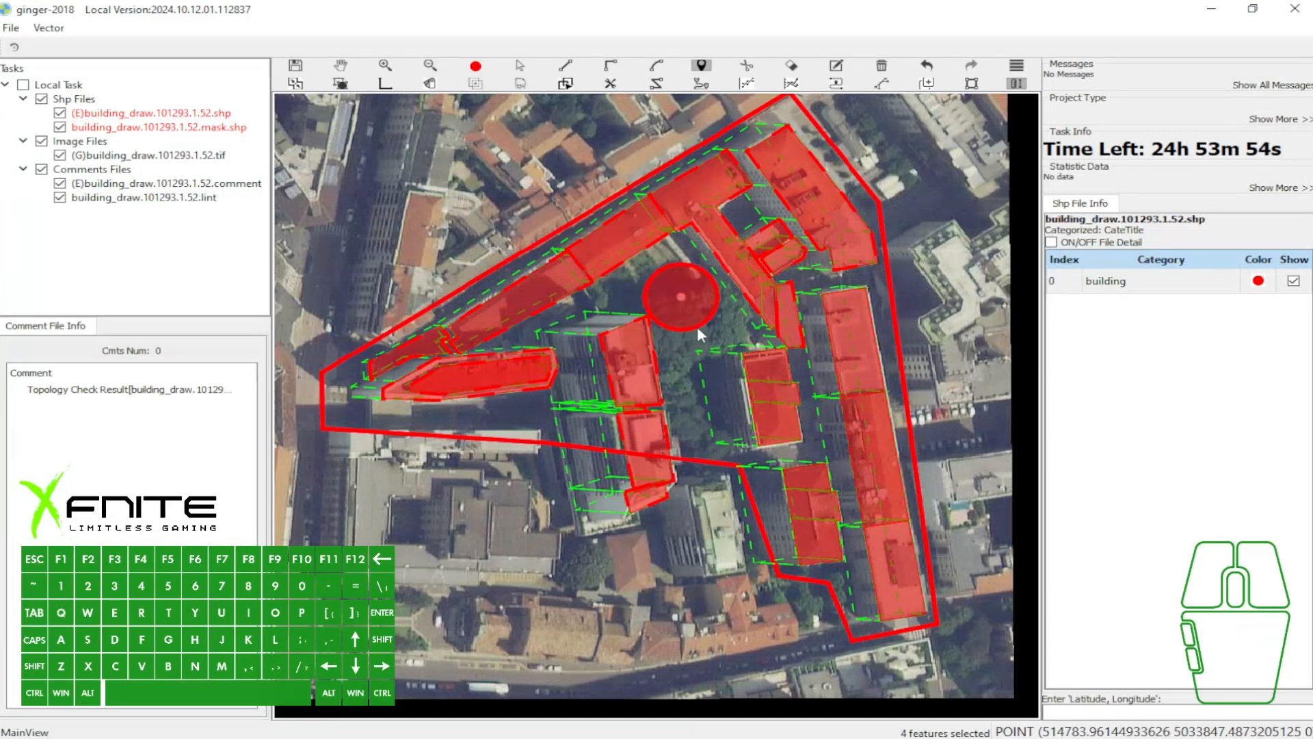
key("w")
left_click_drag(692, 316, 708, 359)
key("w")
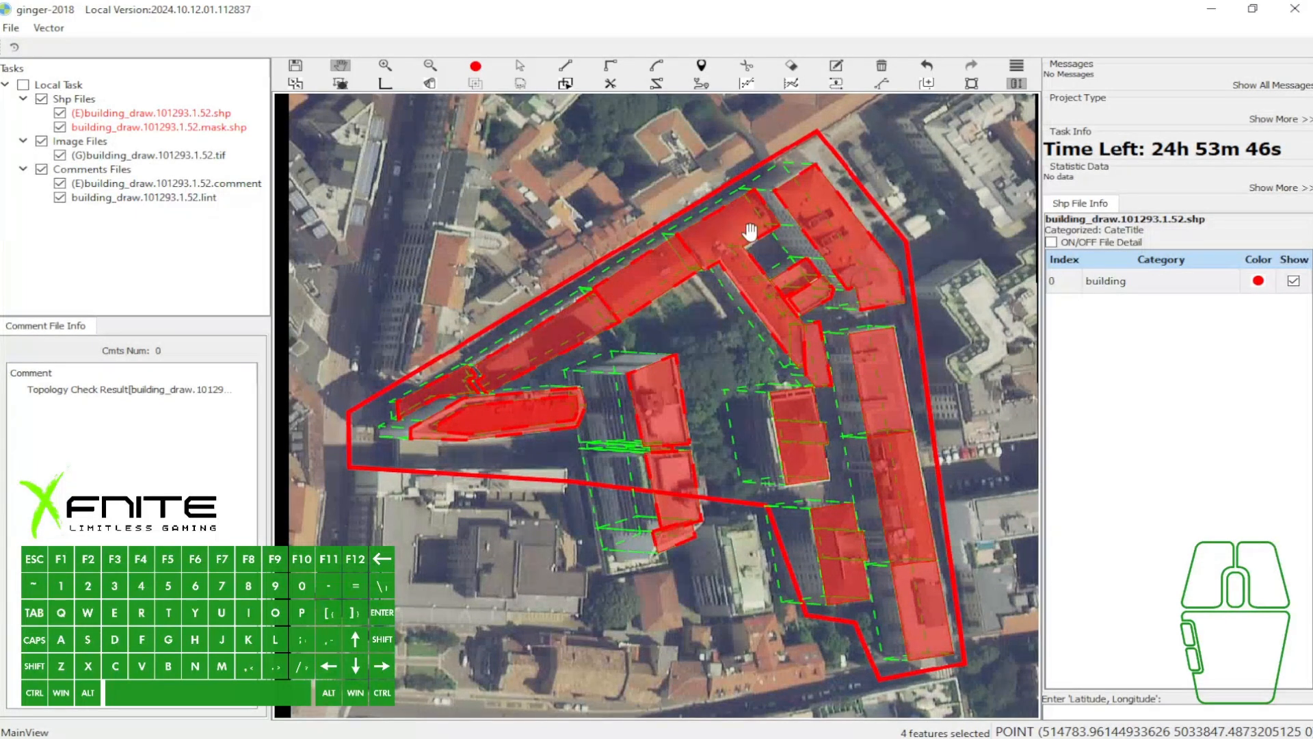
left_click_drag(708, 223, 741, 264)
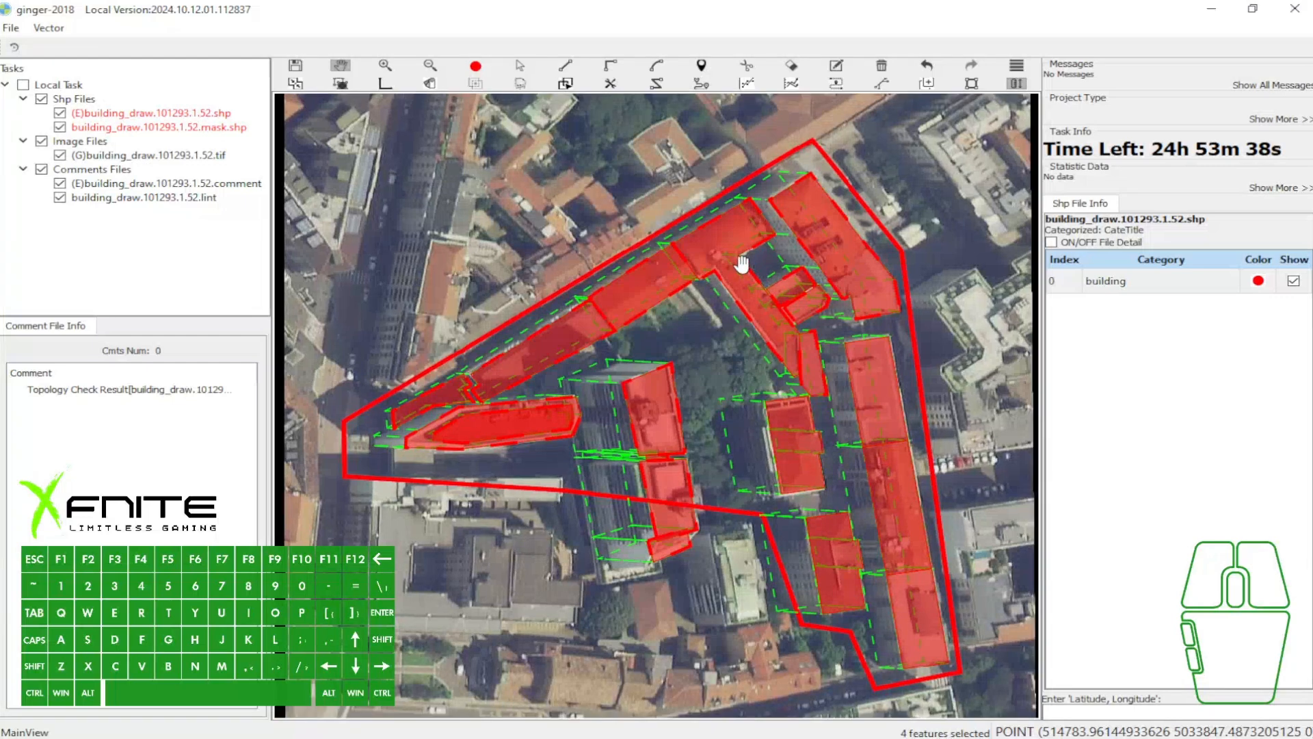